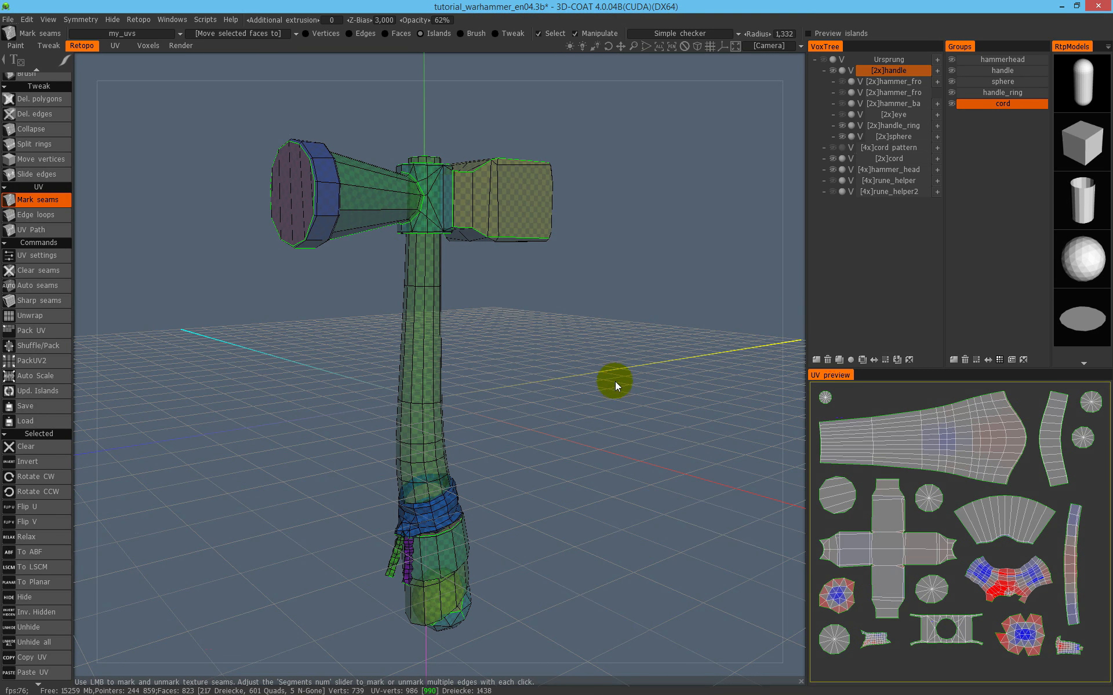
Examine the warhammer's retopo mesh from several sides, covering the head, handle and cord.
mouse_move(410, 264)
alt+mouse_down()
mouse_move(645, 278)
mouse_move(624, 248)
mouse_move(409, 262)
mouse_move(385, 306)
mouse_move(414, 270)
alt+mouse_up()
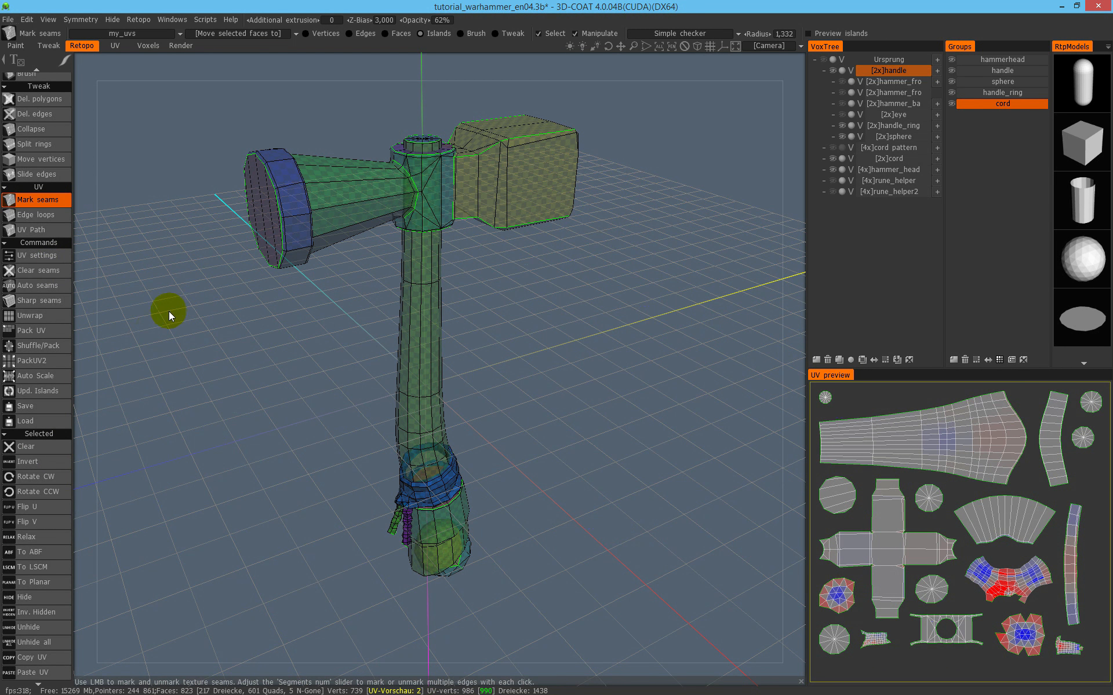
scroll(39, 555, up, 3)
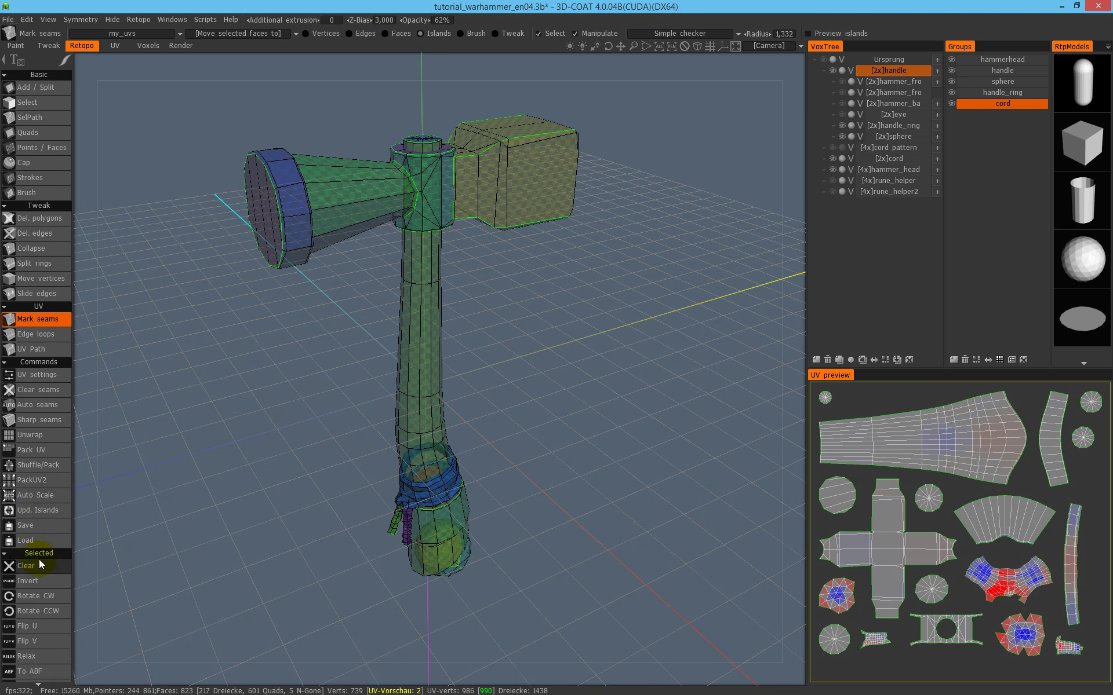
drag(39, 555, 41, 549)
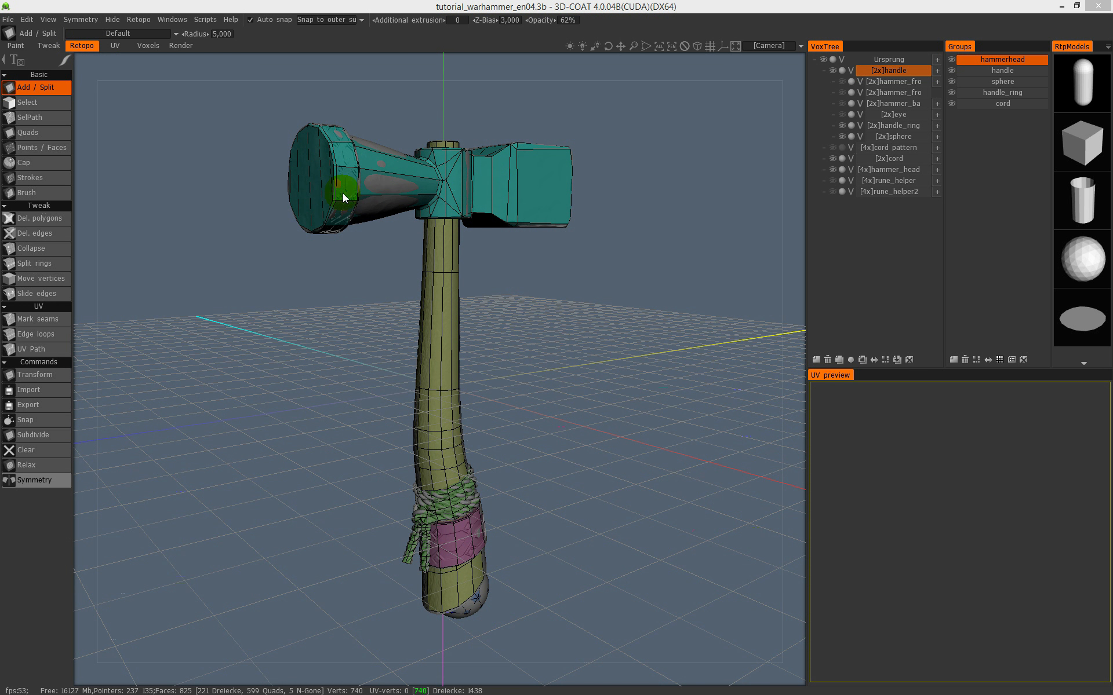
alt+drag(502, 200, 464, 223)
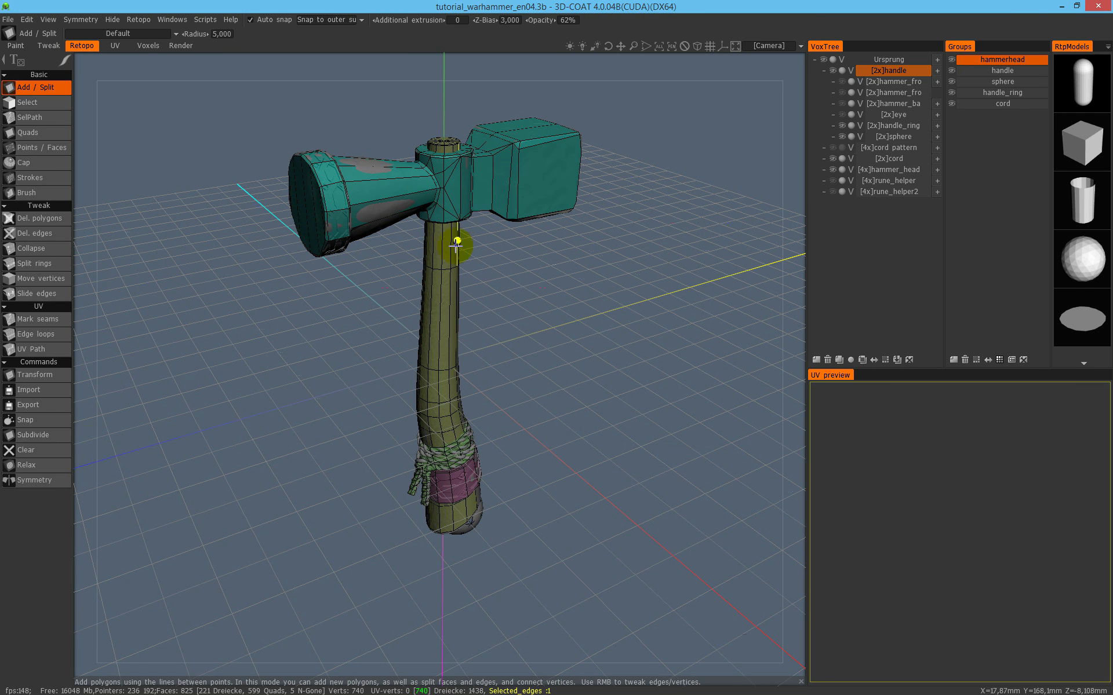
middle_drag(444, 246, 445, 271)
alt+drag(422, 244, 464, 215)
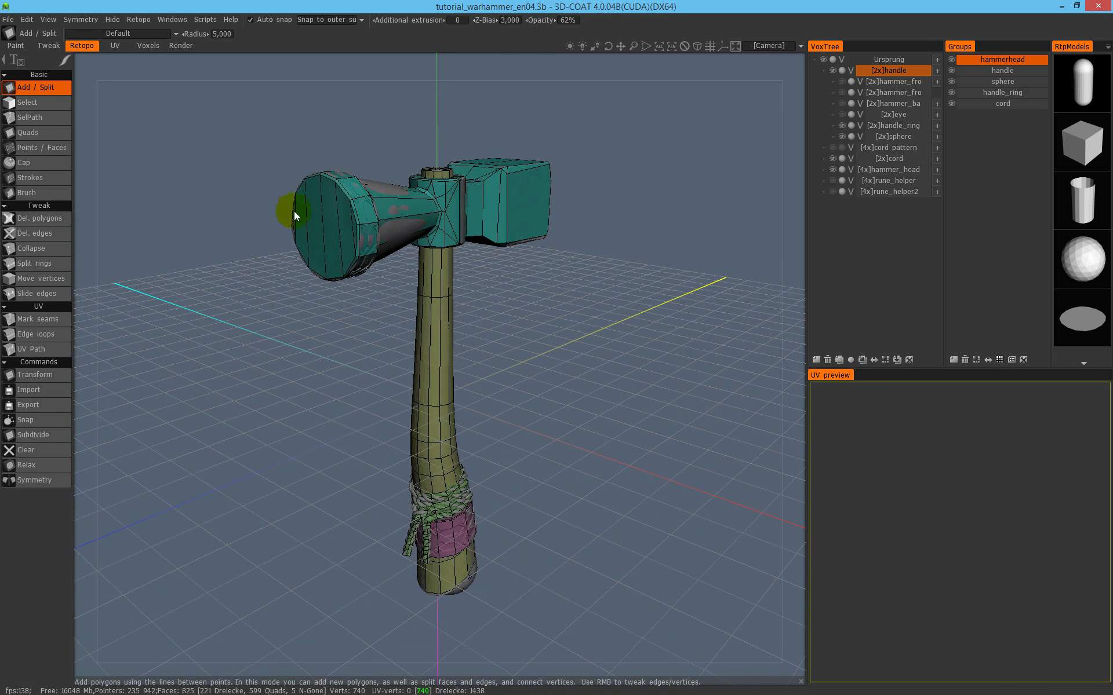
alt+drag(524, 191, 440, 197)
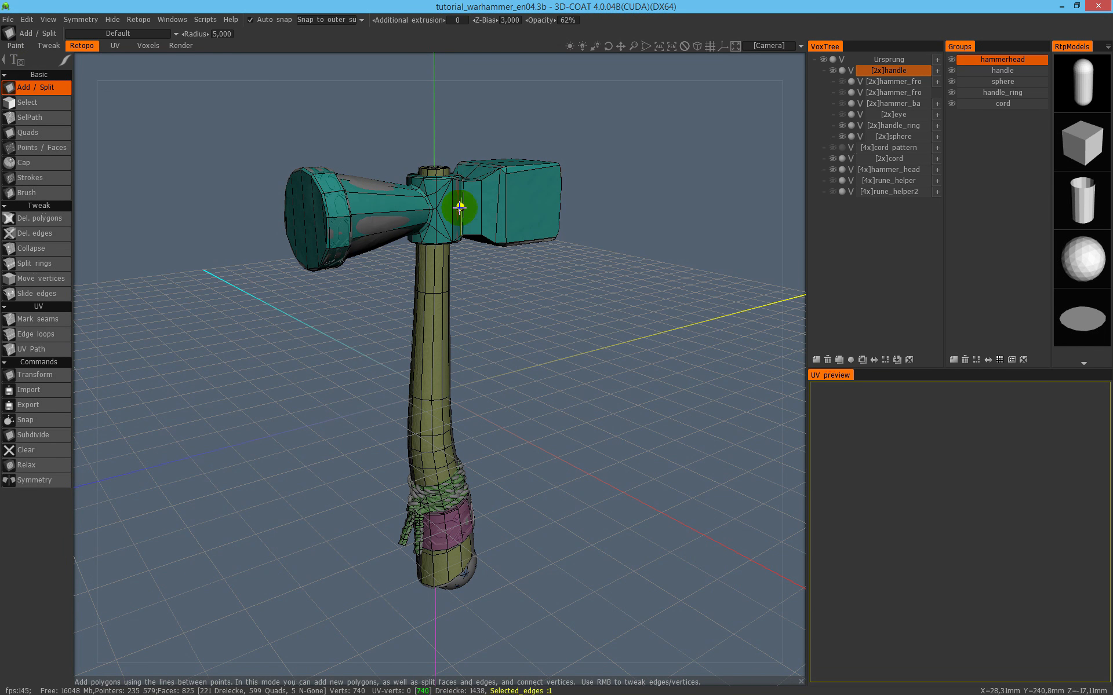
middle_drag(430, 204, 400, 226)
alt+right_drag(403, 200, 425, 192)
mouse_move(426, 197)
alt+mouse_down()
mouse_move(412, 203)
mouse_move(422, 201)
alt+mouse_up()
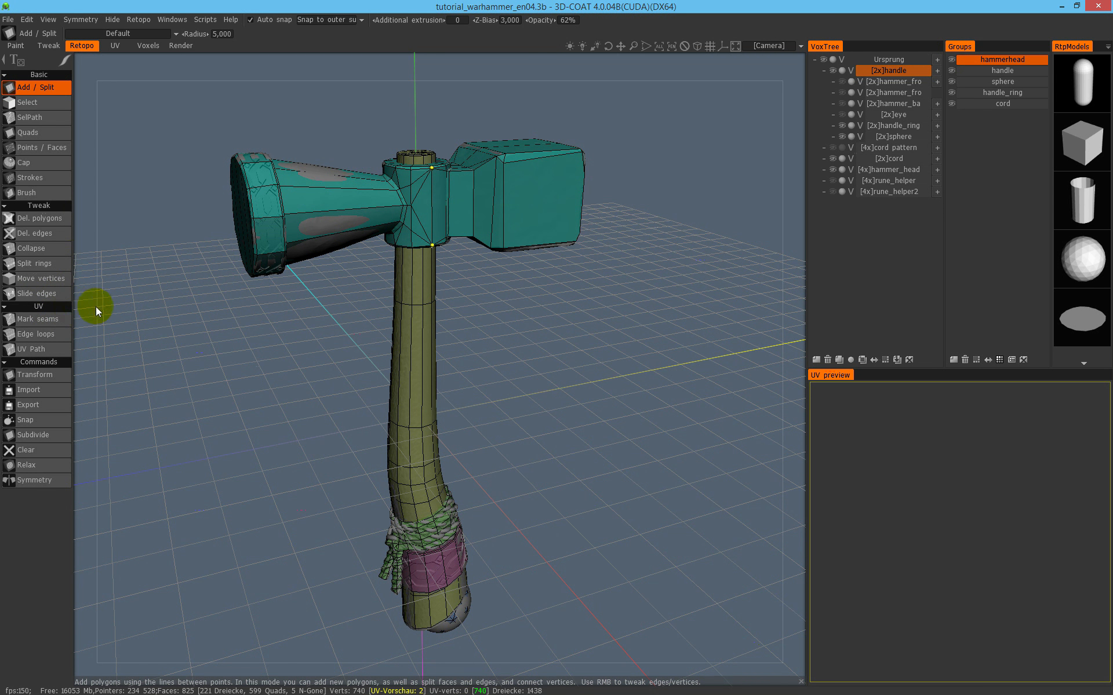
Activate the Mark seams tool and unwrap the whole retopo mesh into UV islands.
click(57, 318)
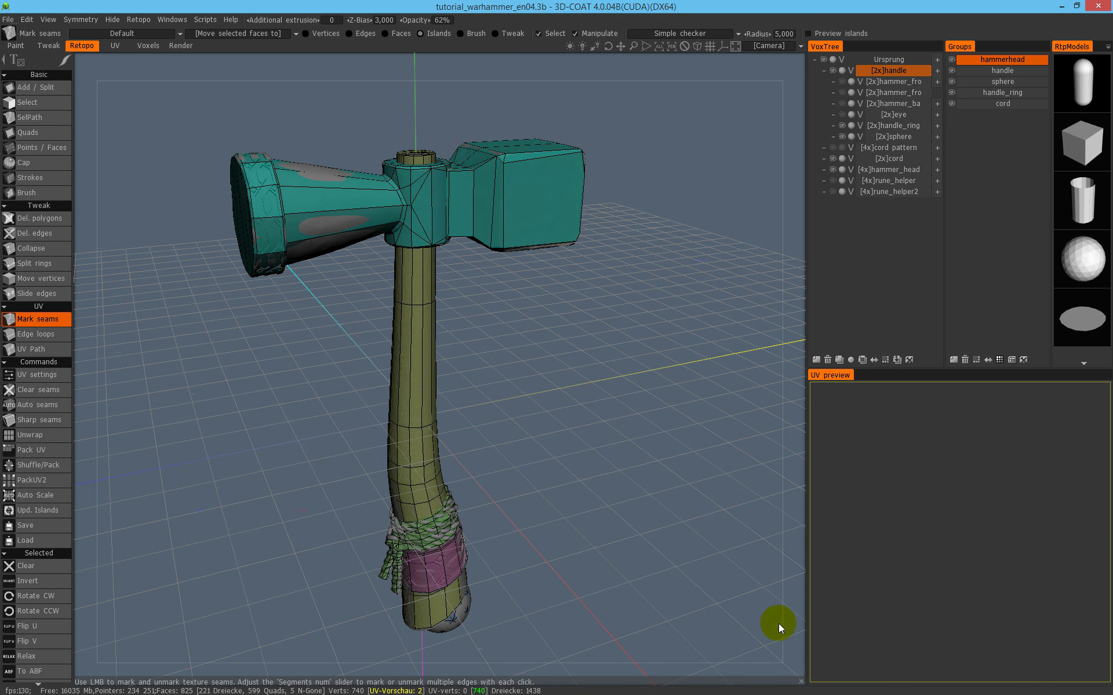
drag(583, 502, 522, 441)
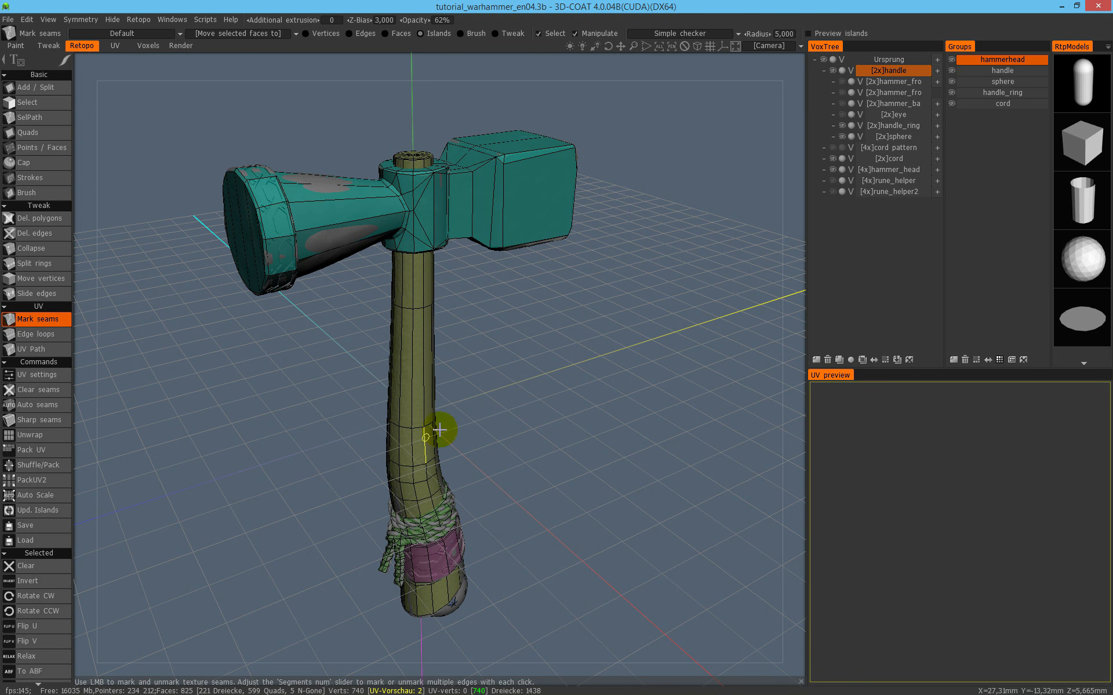
drag(464, 417, 572, 370)
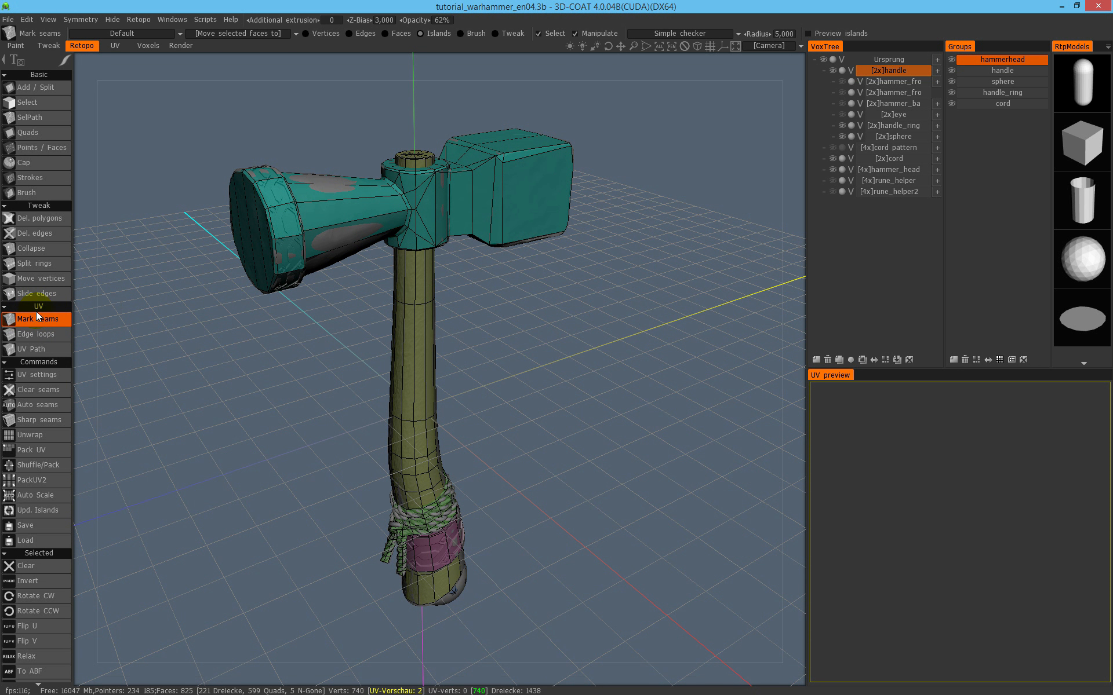
drag(502, 335, 460, 289)
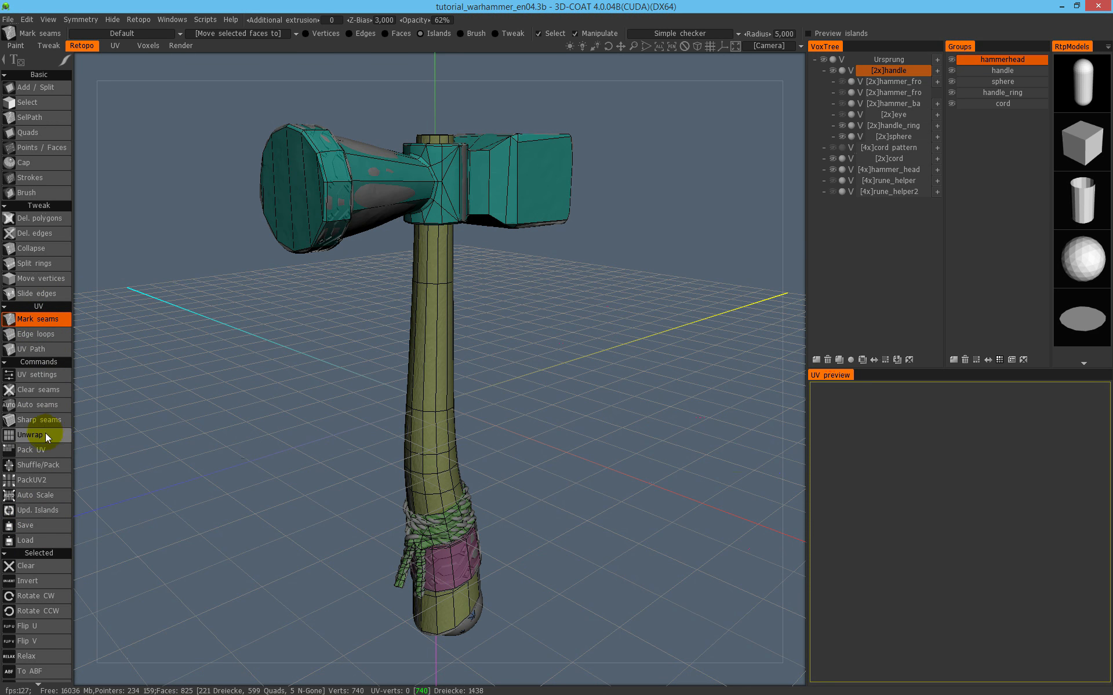
scroll(45, 429, down, 3)
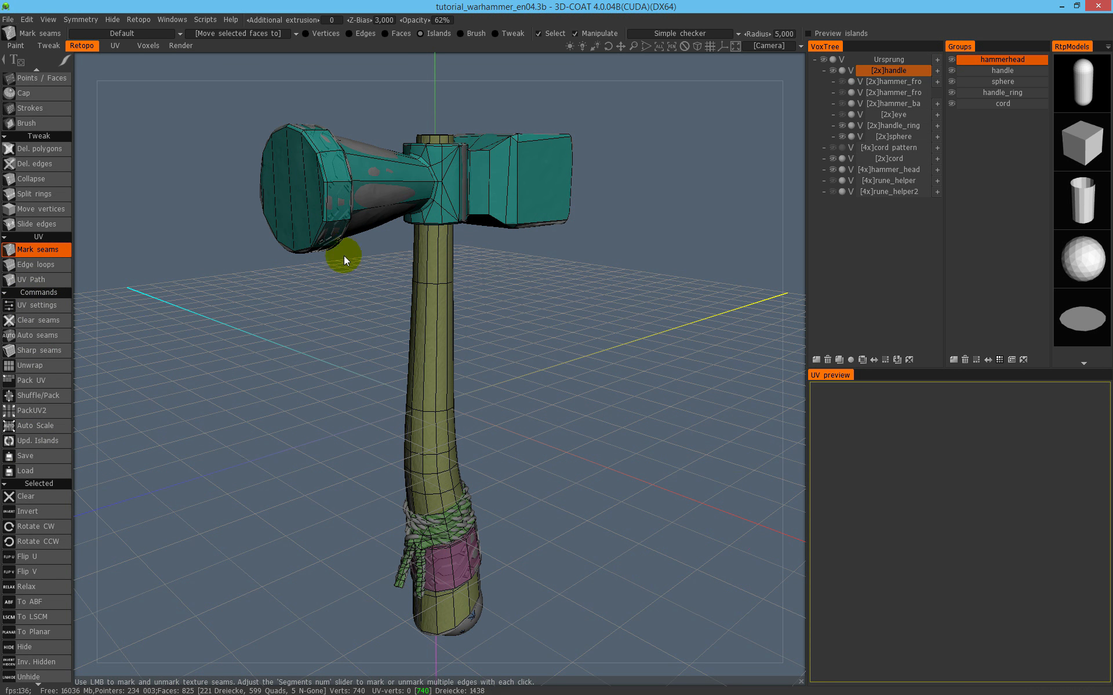
scroll(43, 408, down, 2)
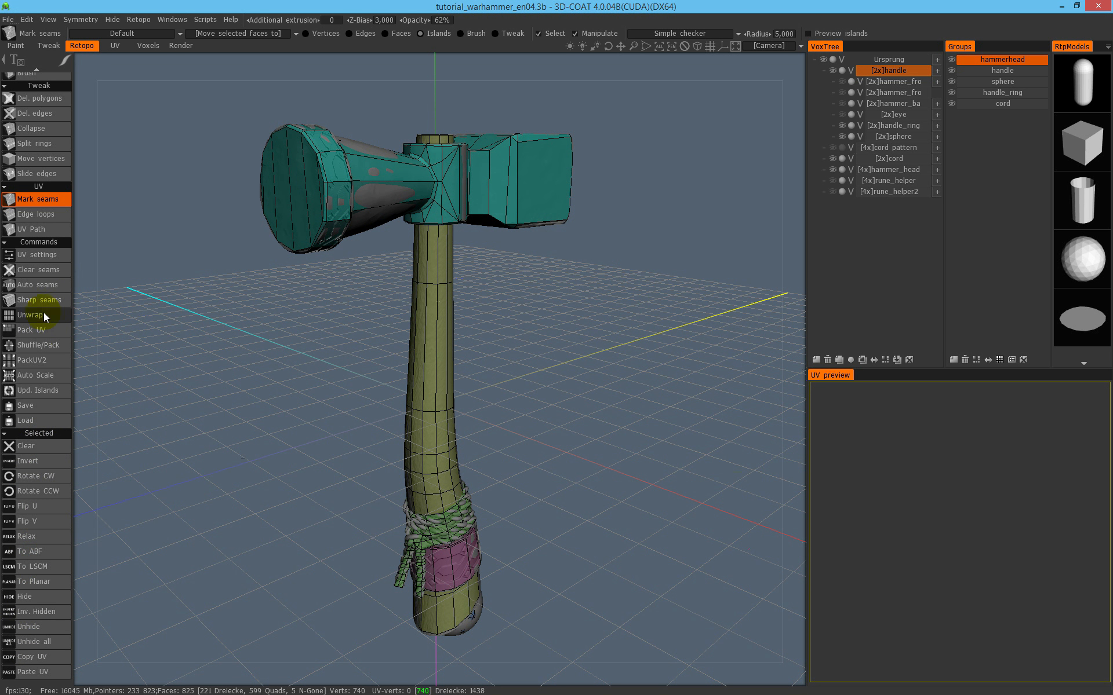
click(63, 350)
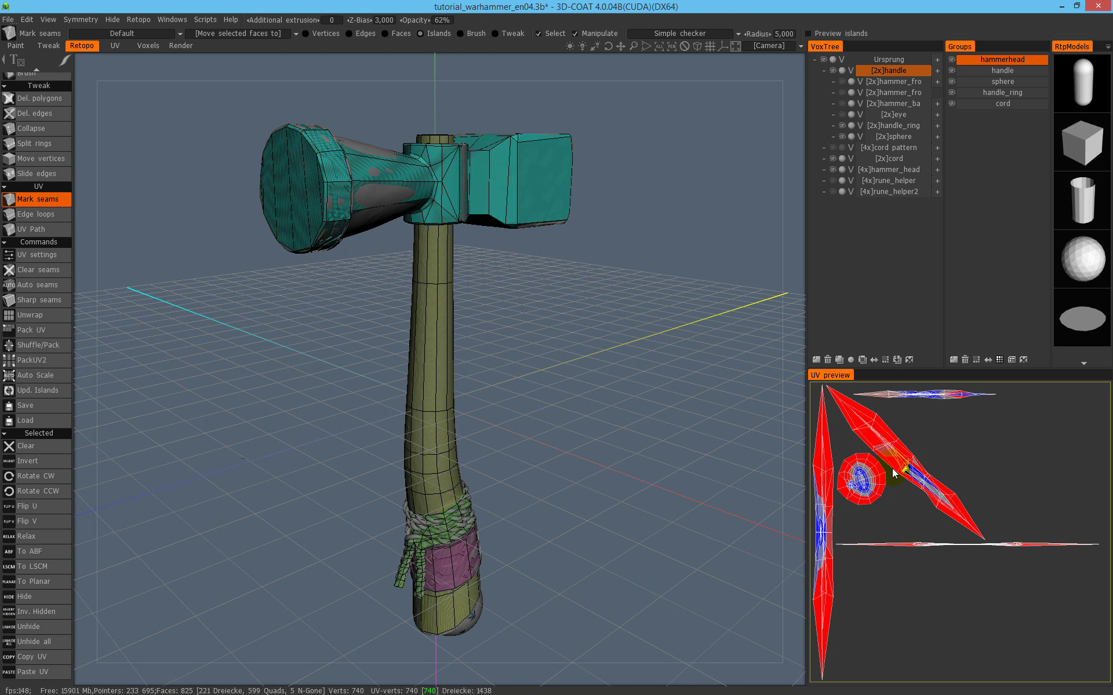
Select the hammerhead's UV island in the UV preview to check which mesh part it belongs to, and deselect it.
click(888, 438)
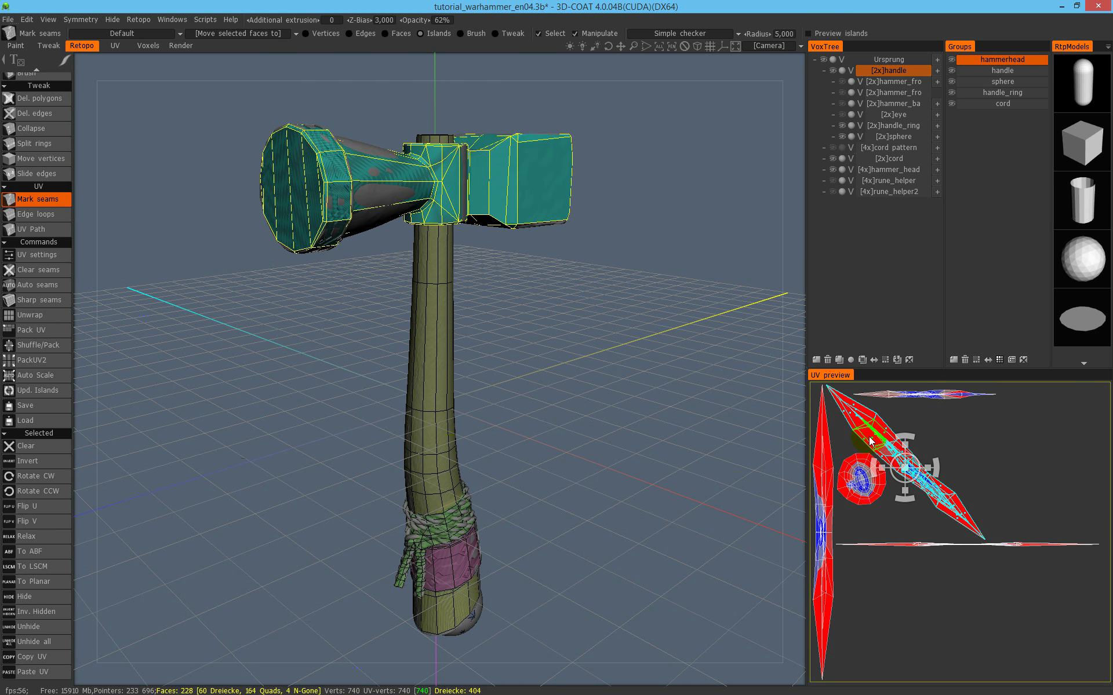
click(879, 438)
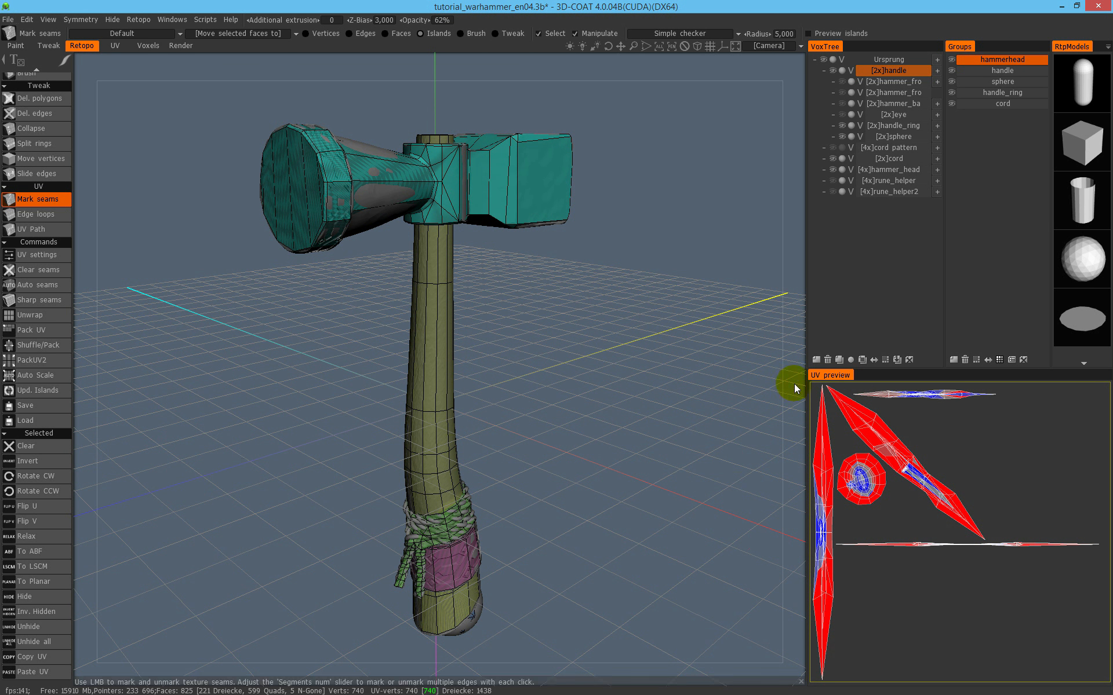
click(873, 434)
click(875, 436)
click(218, 468)
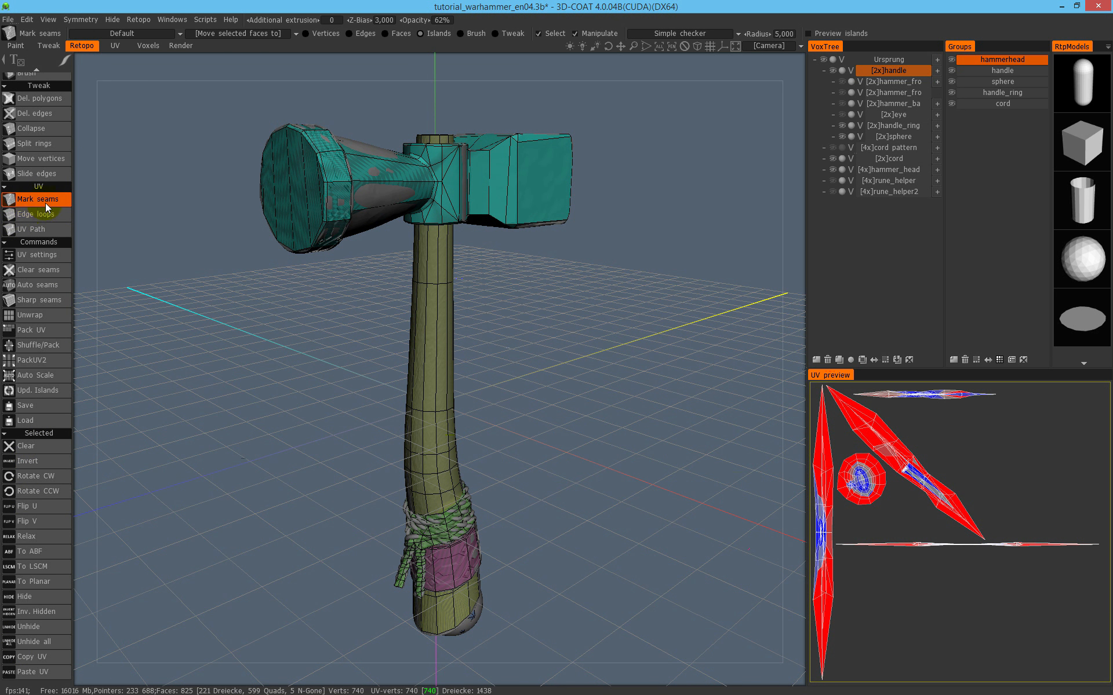
scroll(56, 246, up, 3)
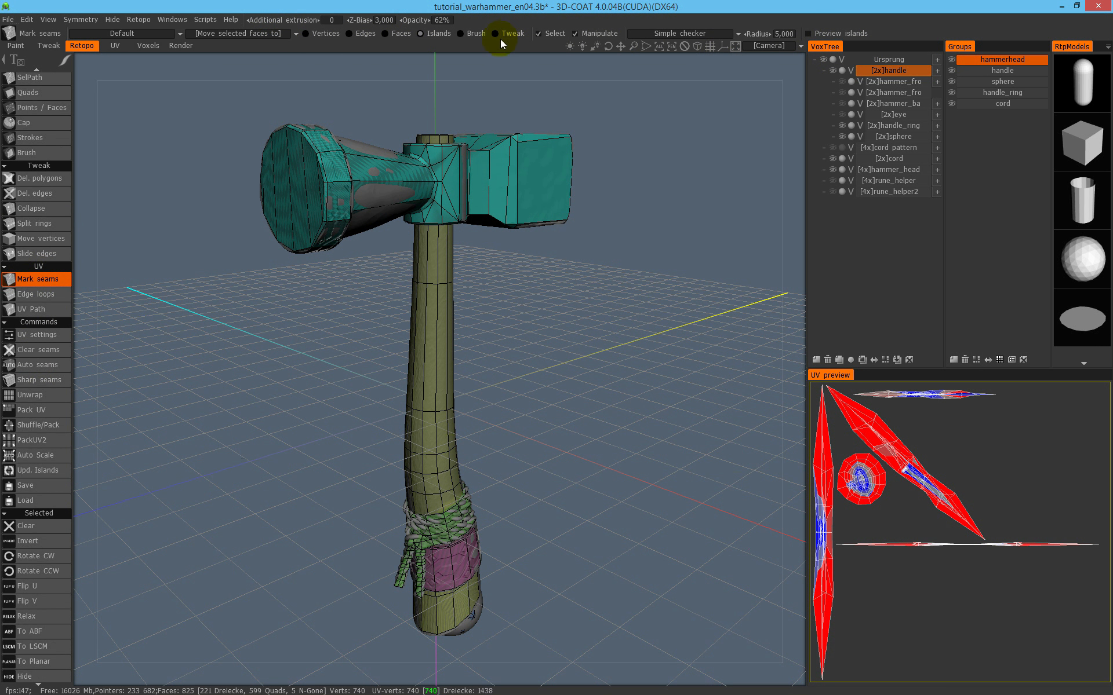
click(47, 93)
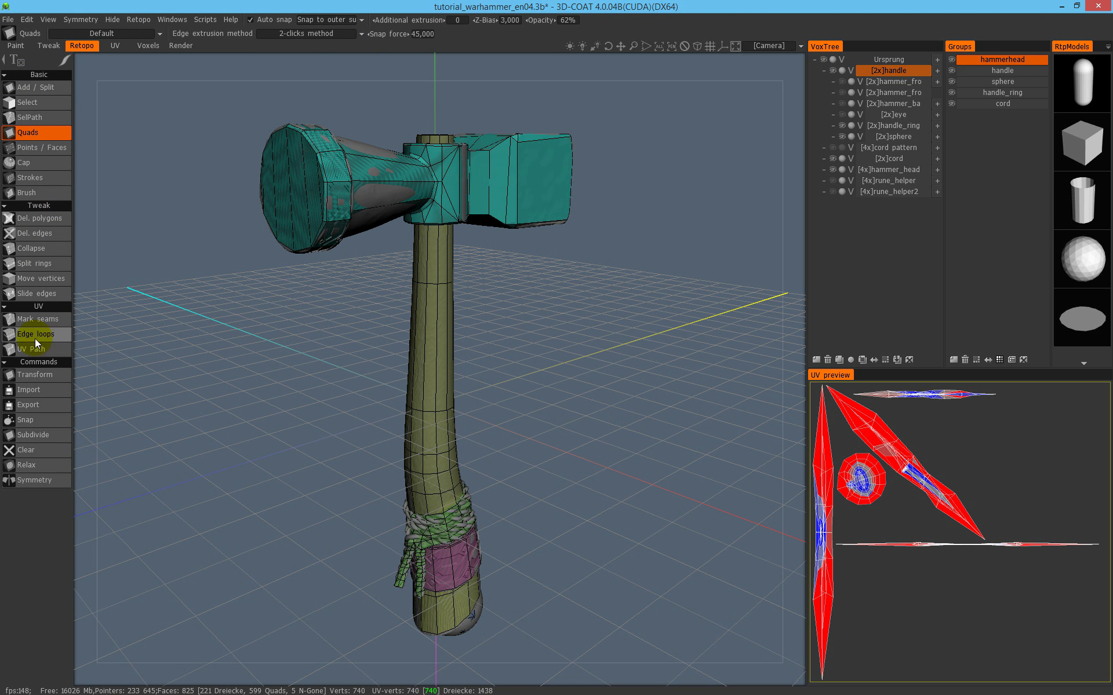
click(46, 318)
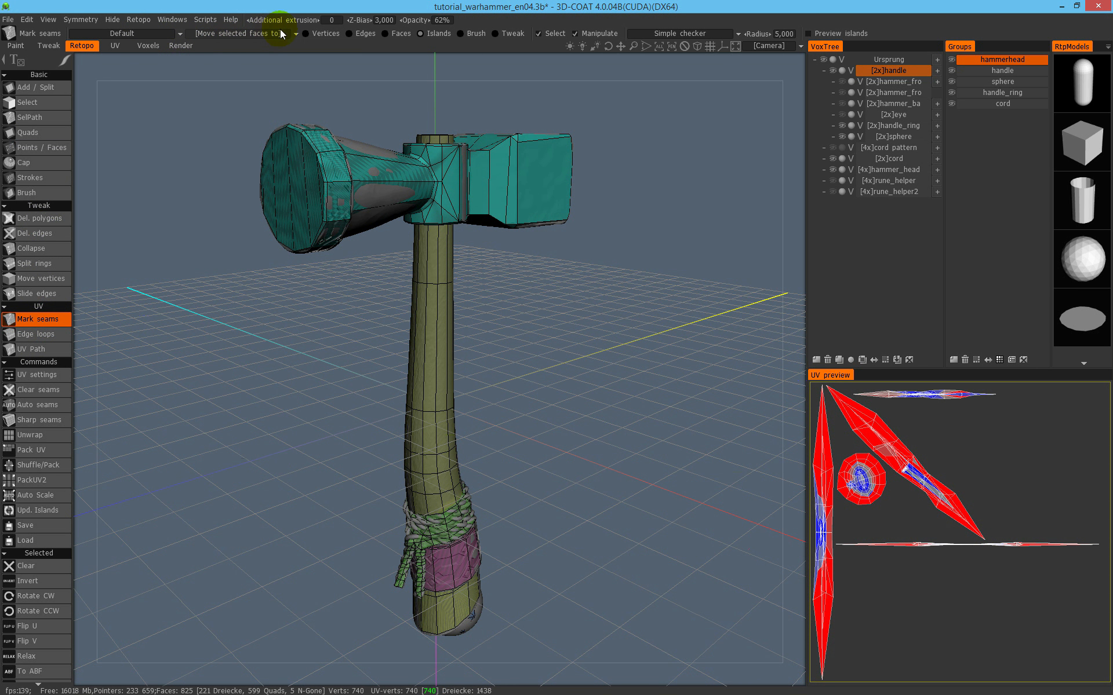
Rename the current UV set to my_uvs.
click(134, 33)
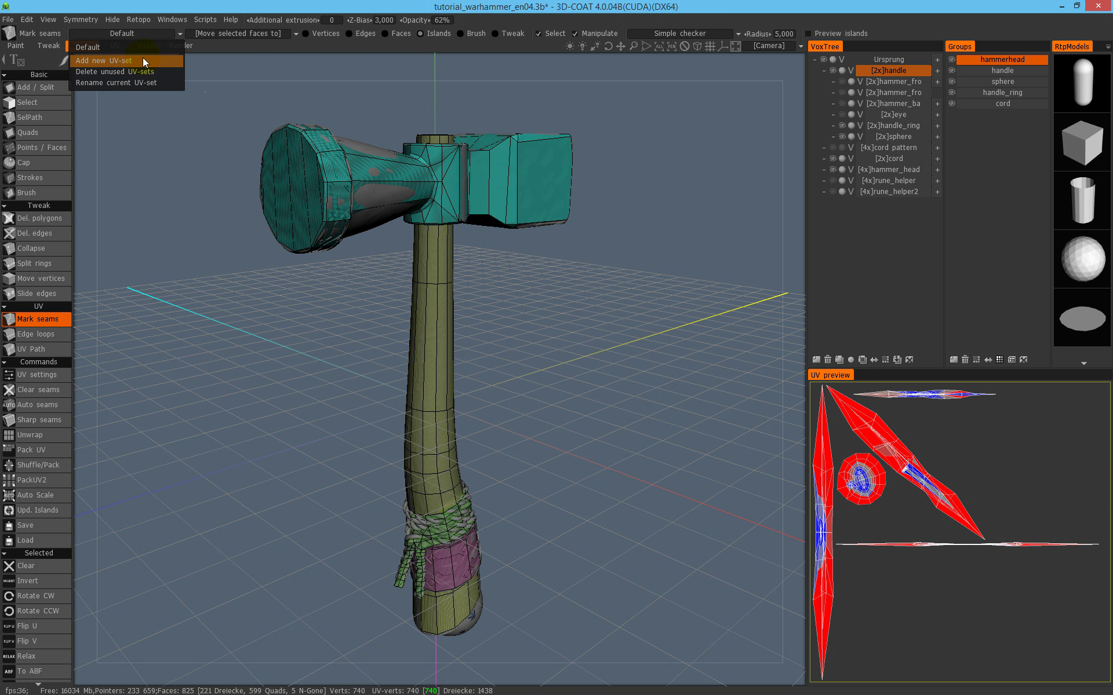
click(111, 35)
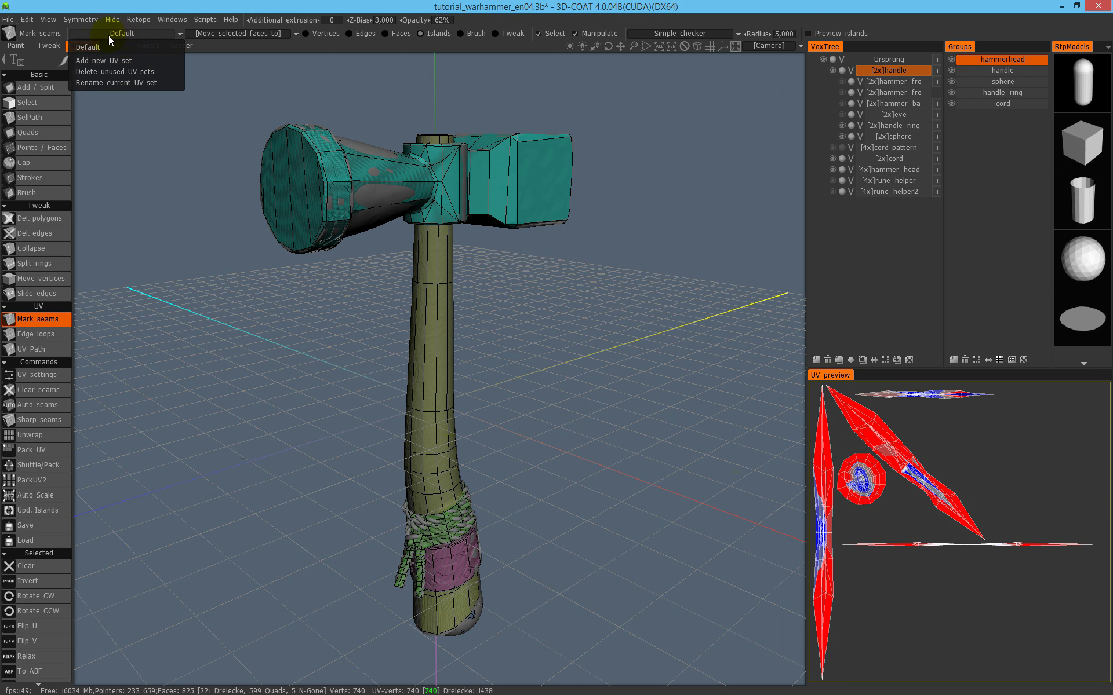
click(136, 72)
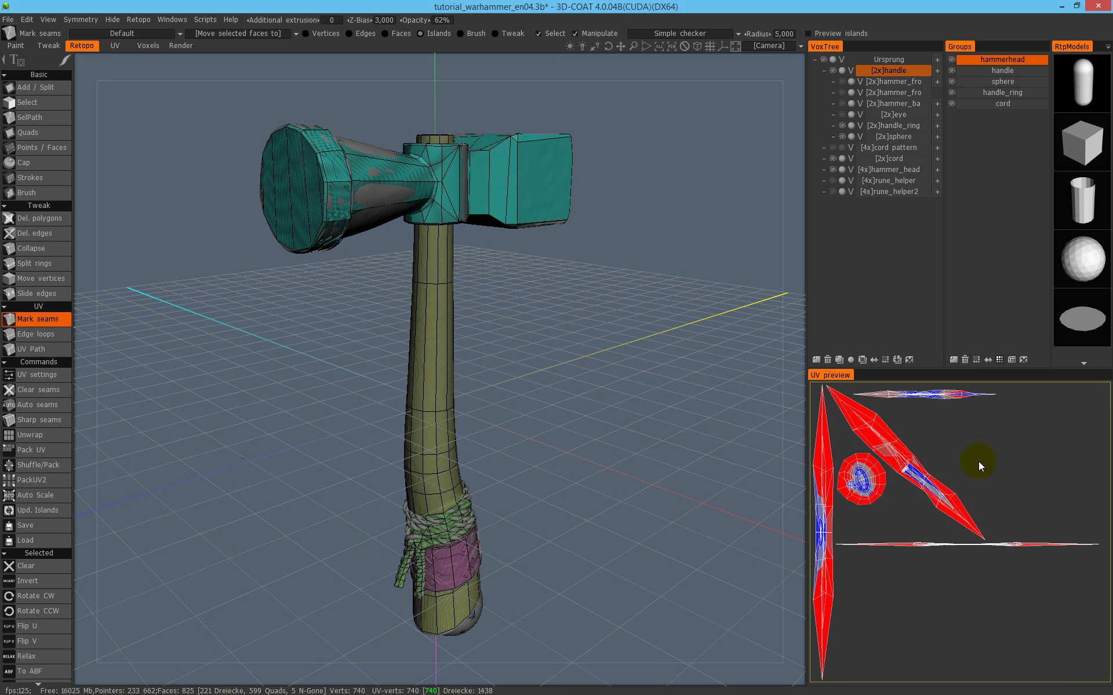
click(145, 34)
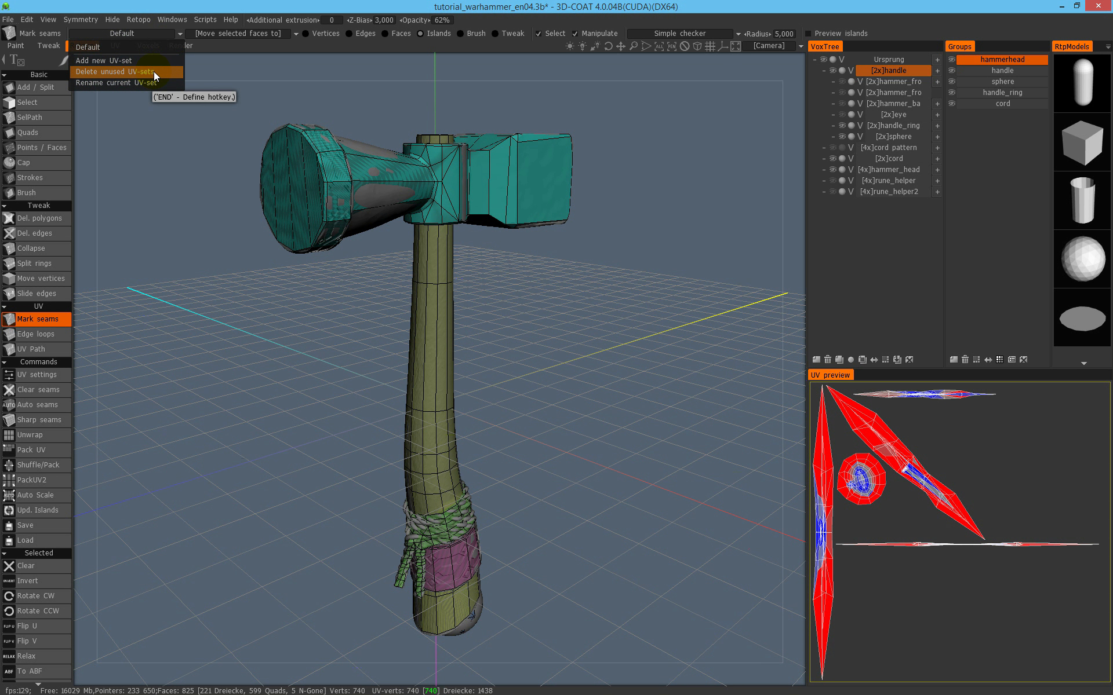
click(123, 82)
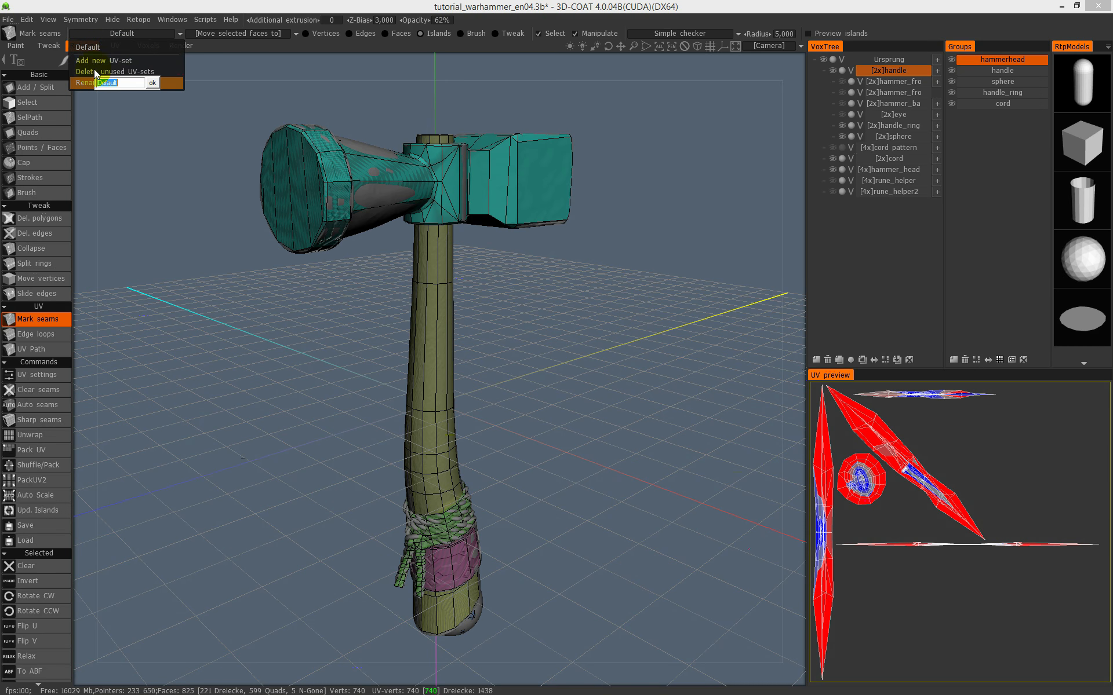
text(my_uvs)
key(Return)
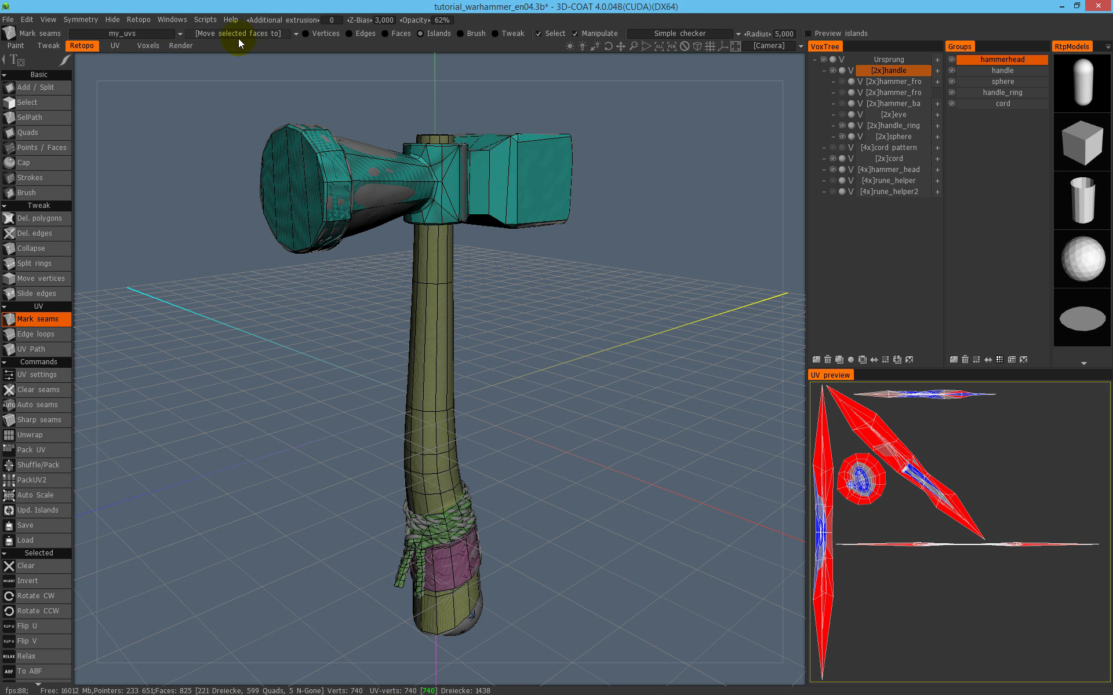
Select the hammerhead's UV island and check which UV sets its faces can be moved to.
click(290, 33)
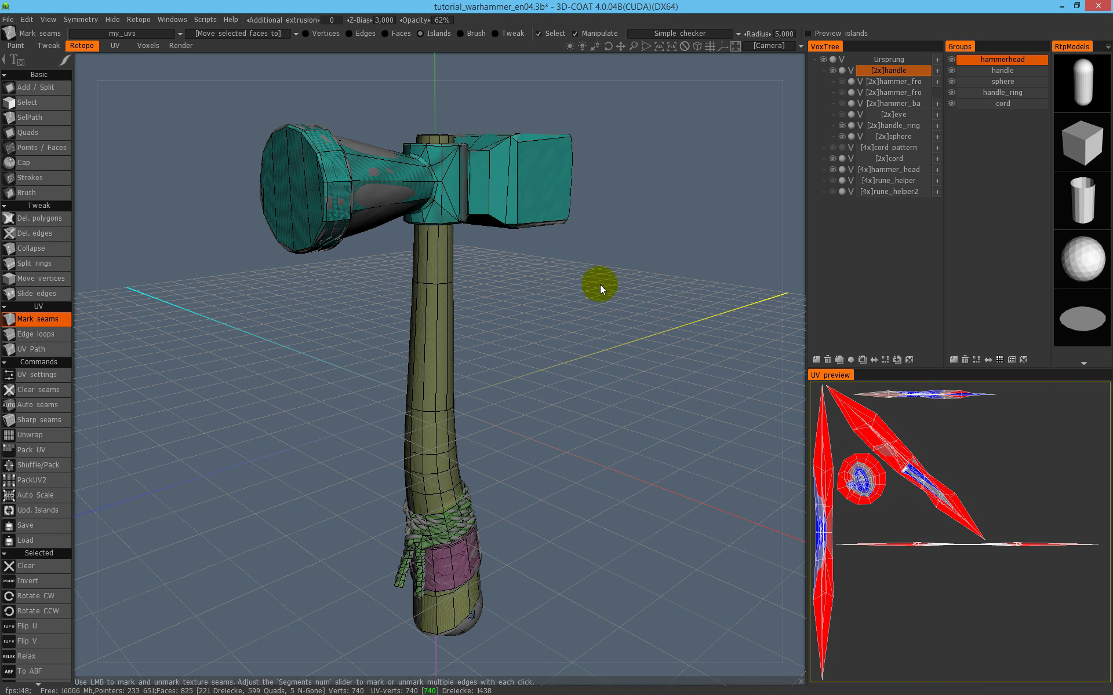
click(220, 35)
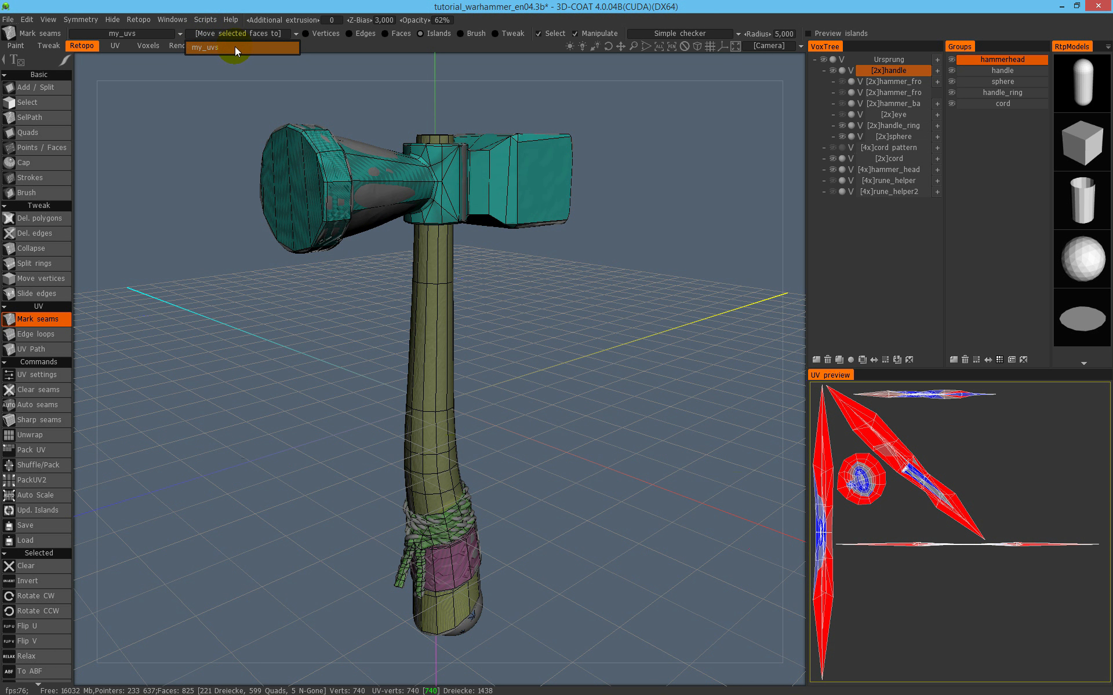
click(895, 462)
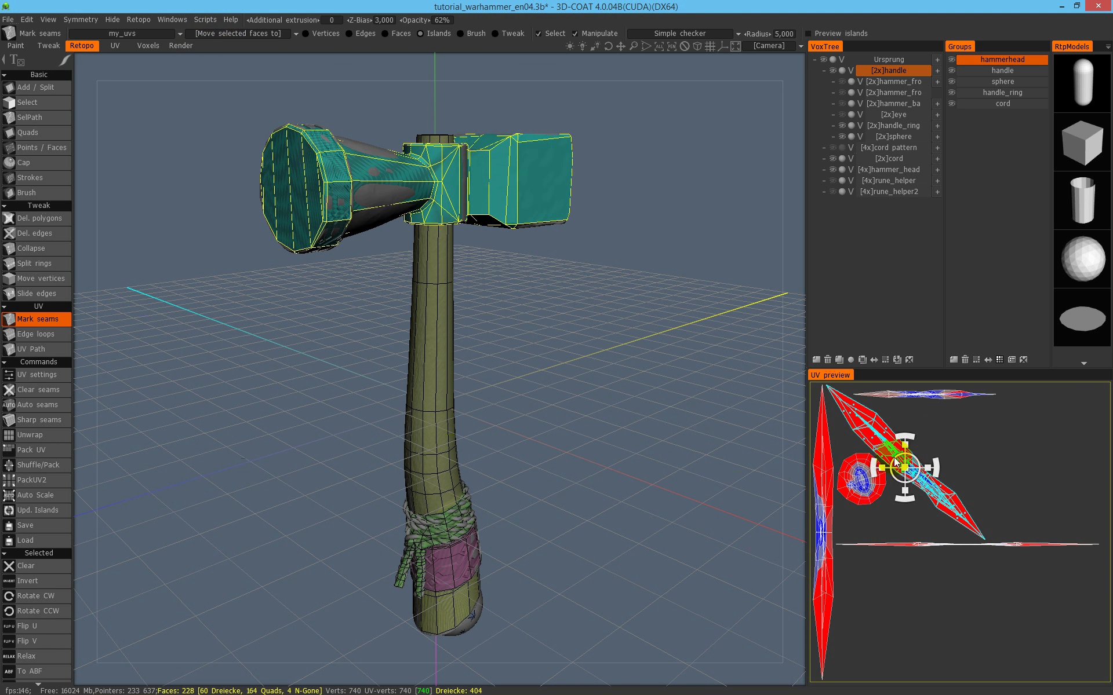
click(202, 33)
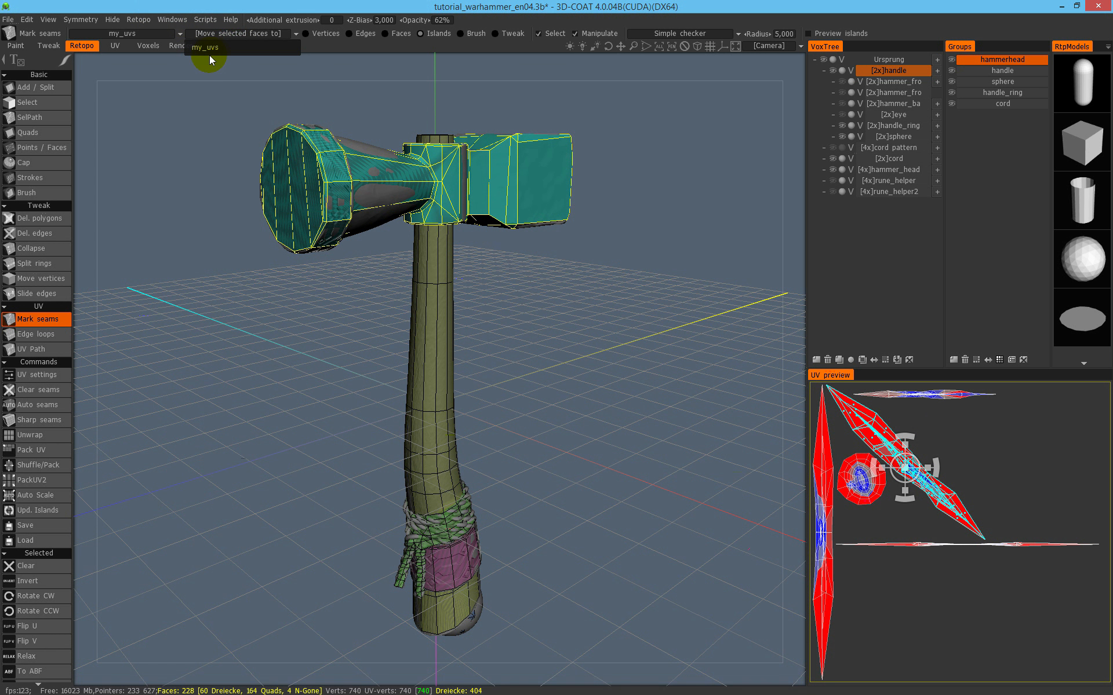
click(212, 53)
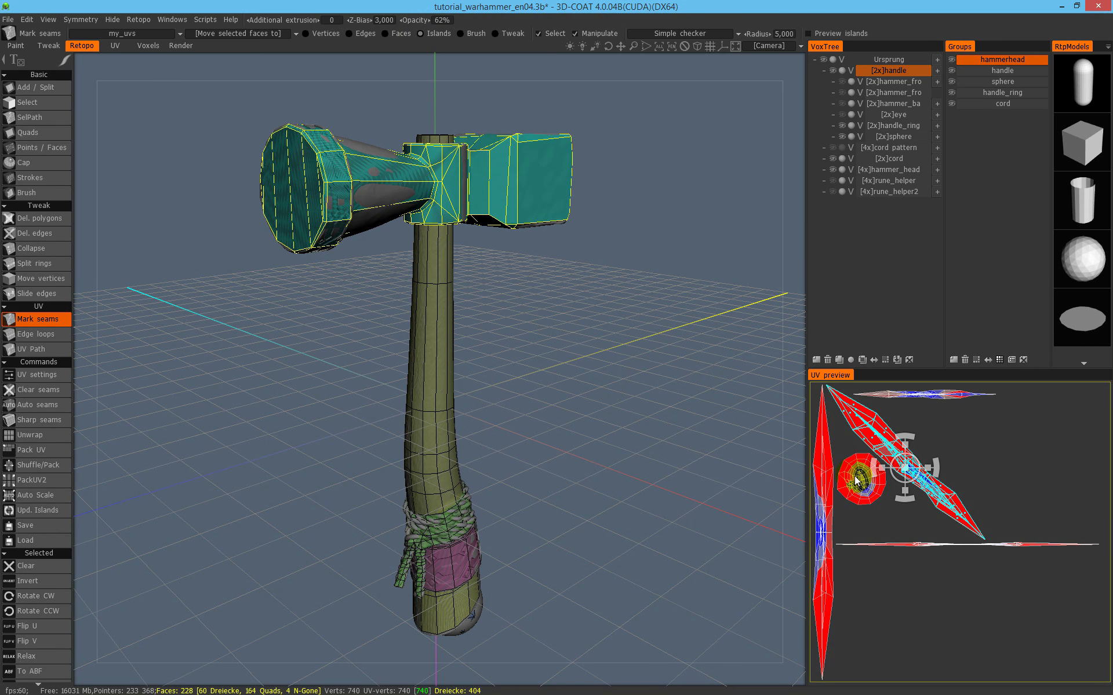
Select the cord's round UV island and the handle ring's narrow horizontal island in turn to match them with the mesh.
click(827, 471)
click(862, 481)
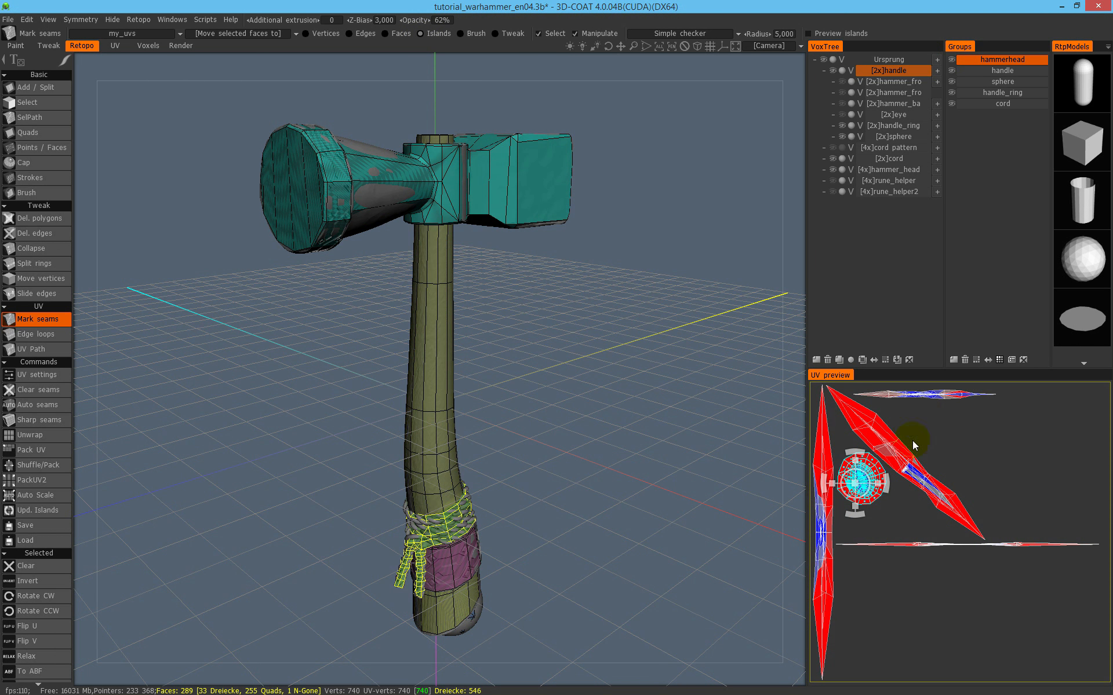
click(924, 395)
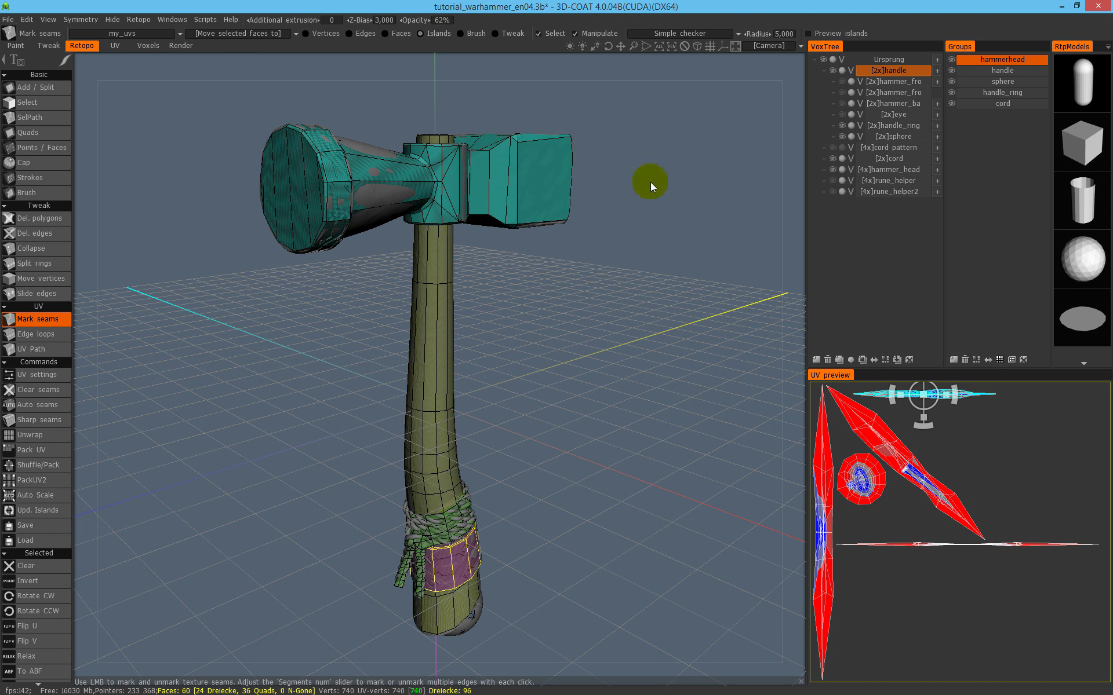
Set the UV selection mode to Vertices and select a vertex of the hammerhead's diagonal island.
click(306, 34)
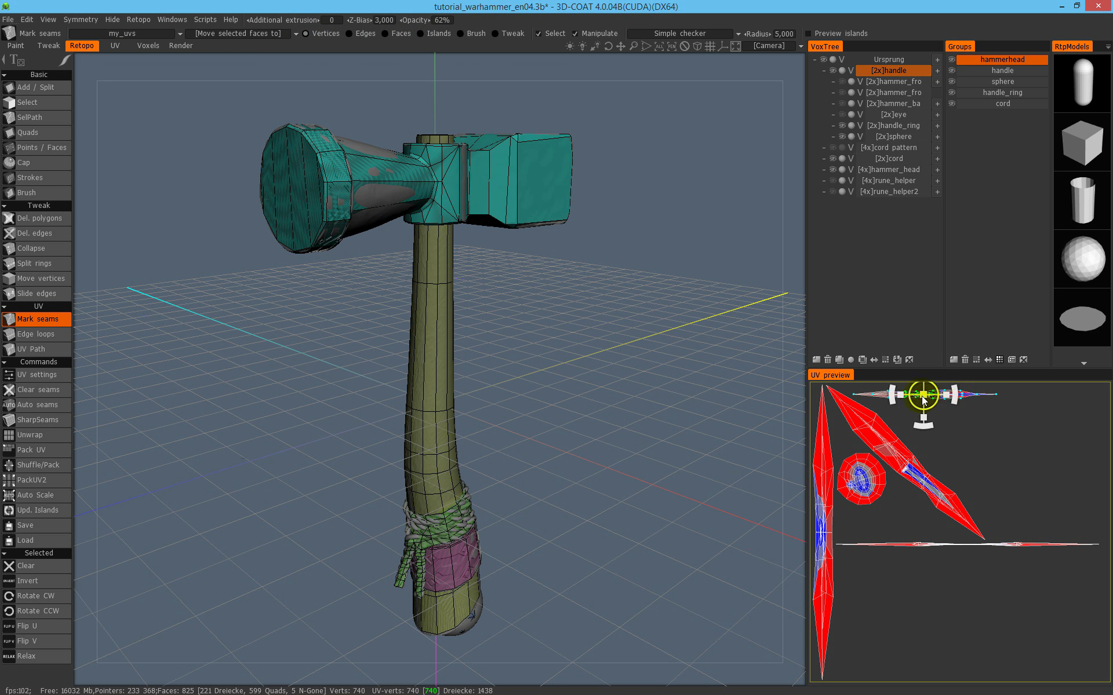
click(898, 443)
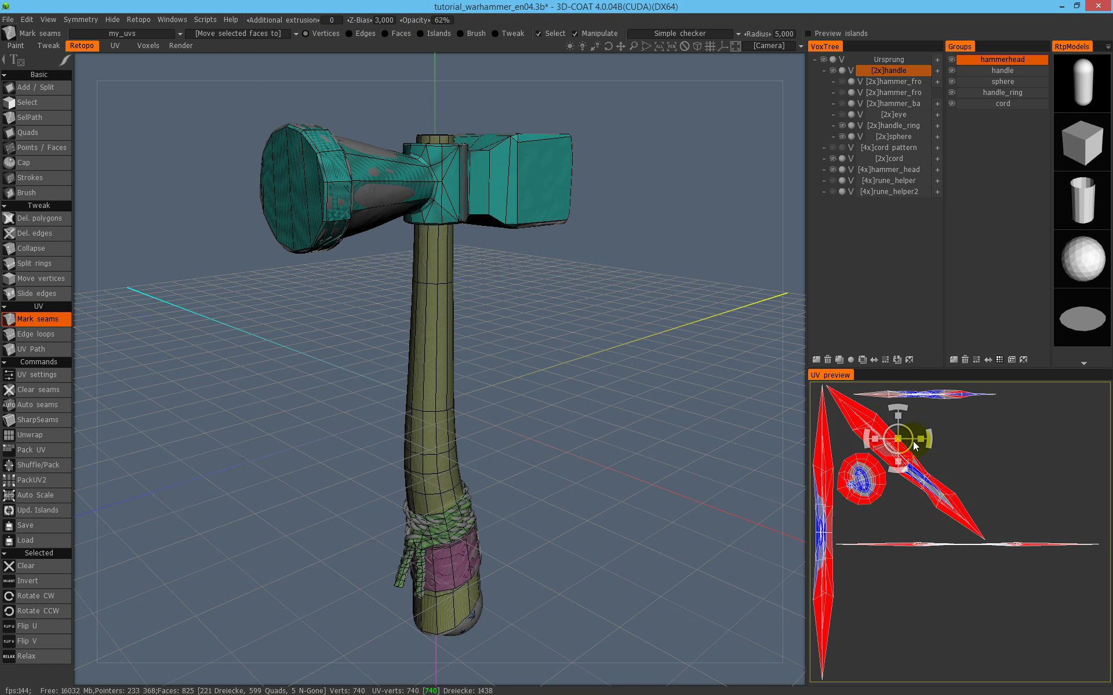
Select single vertices on the hammerhead's diagonal island, the narrow horizontal island above it and the cord's round island in turn.
click(876, 422)
click(853, 394)
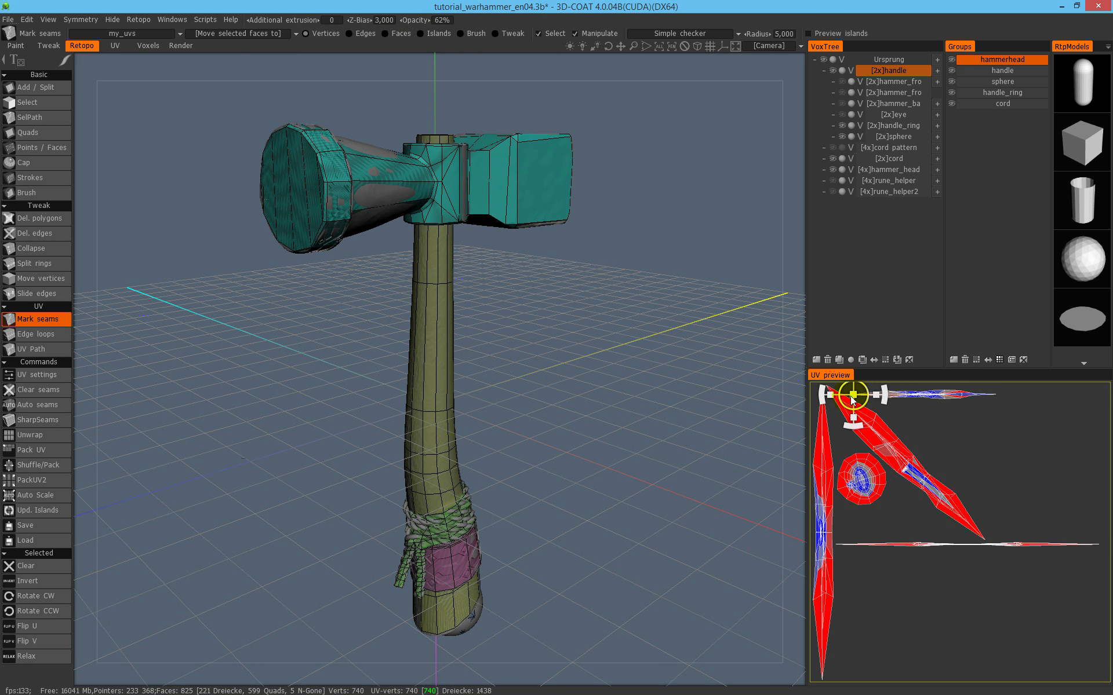
click(866, 470)
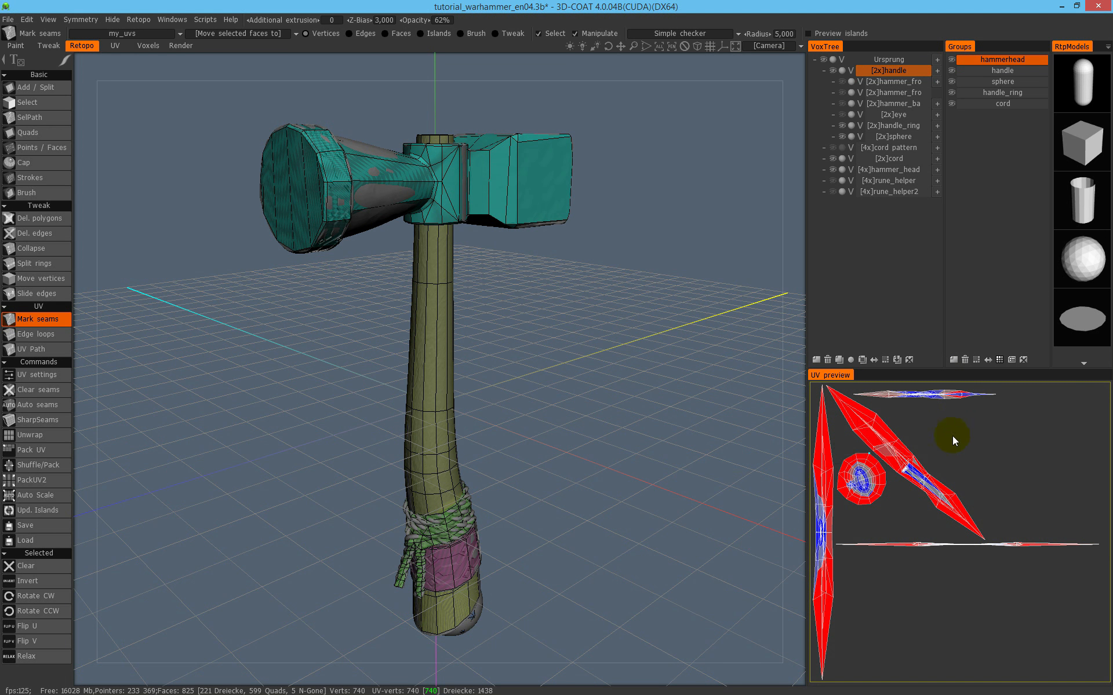
Select several outer vertices of the cord's round UV island together.
scroll(951, 440, up, 2)
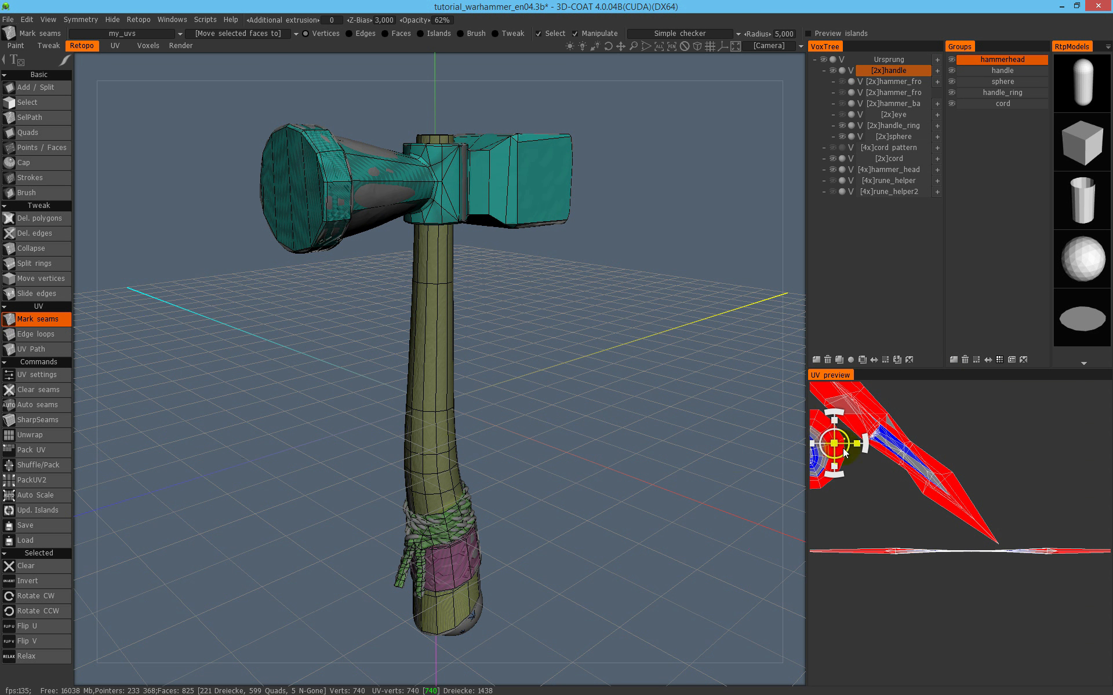
scroll(927, 460, up, 5)
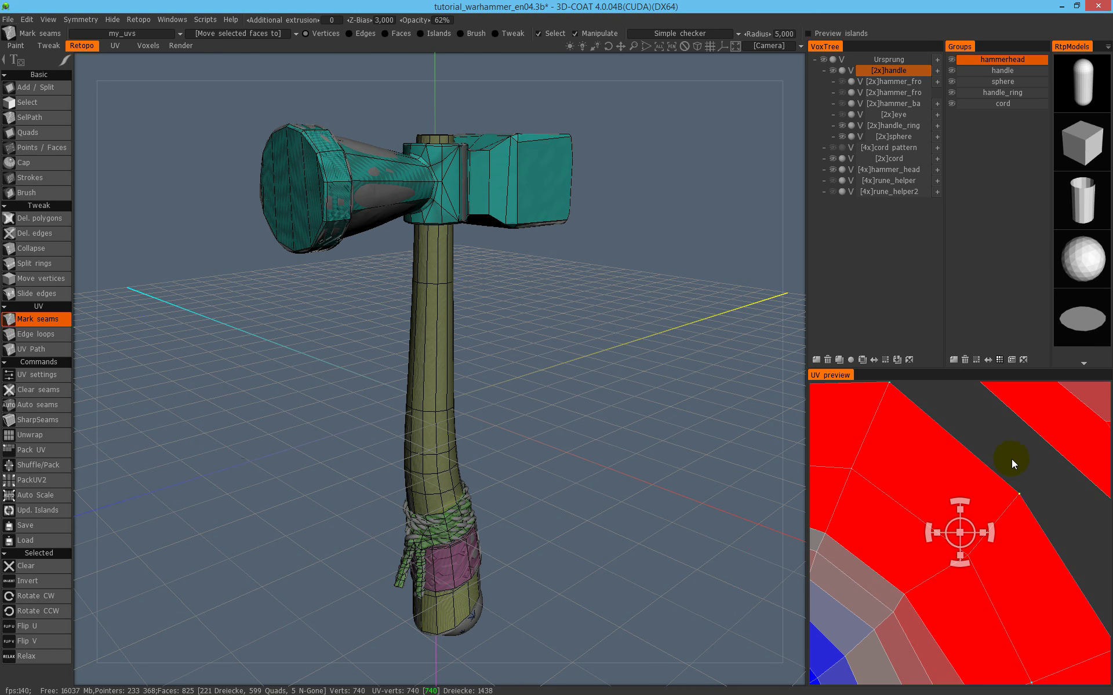
scroll(1013, 463, down, 5)
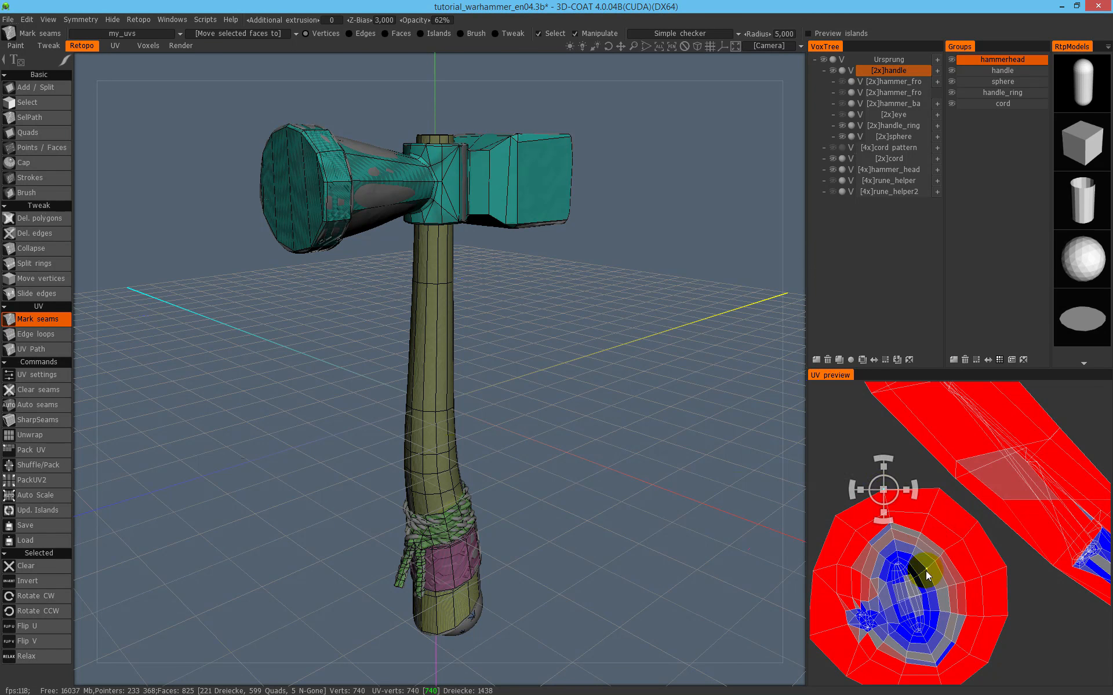
shift+click(939, 675)
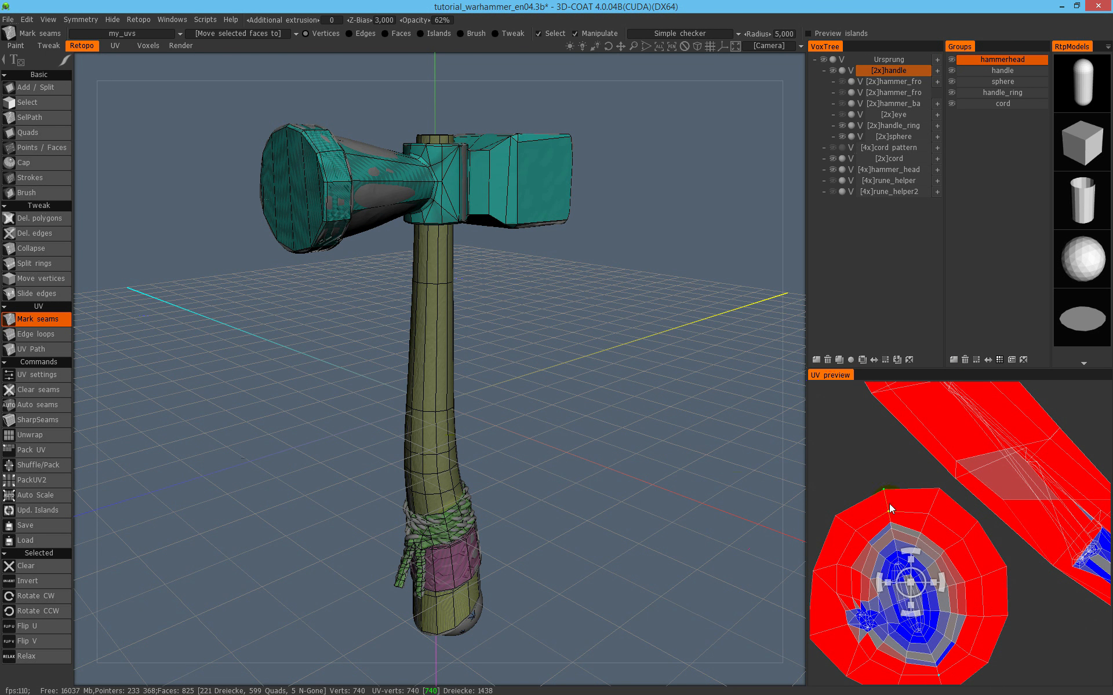
key(shift+a)
Examine the cord's round UV island and its neighbouring islands at several magnifications.
scroll(957, 531, down, 3)
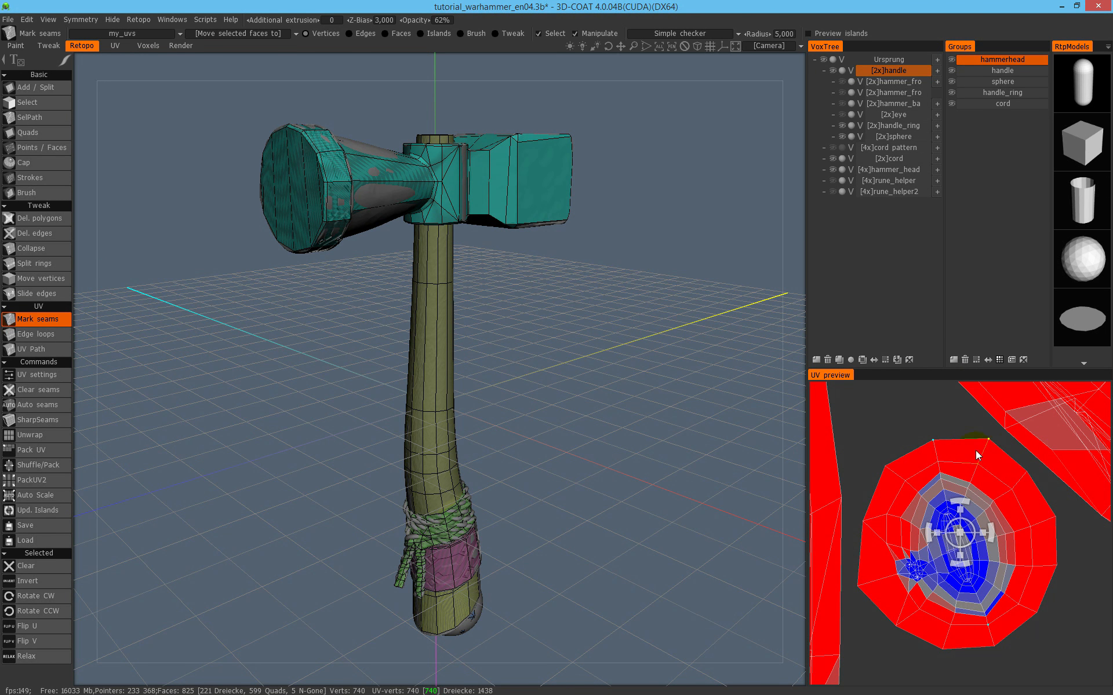
scroll(945, 455, down, 3)
scroll(944, 469, up, 2)
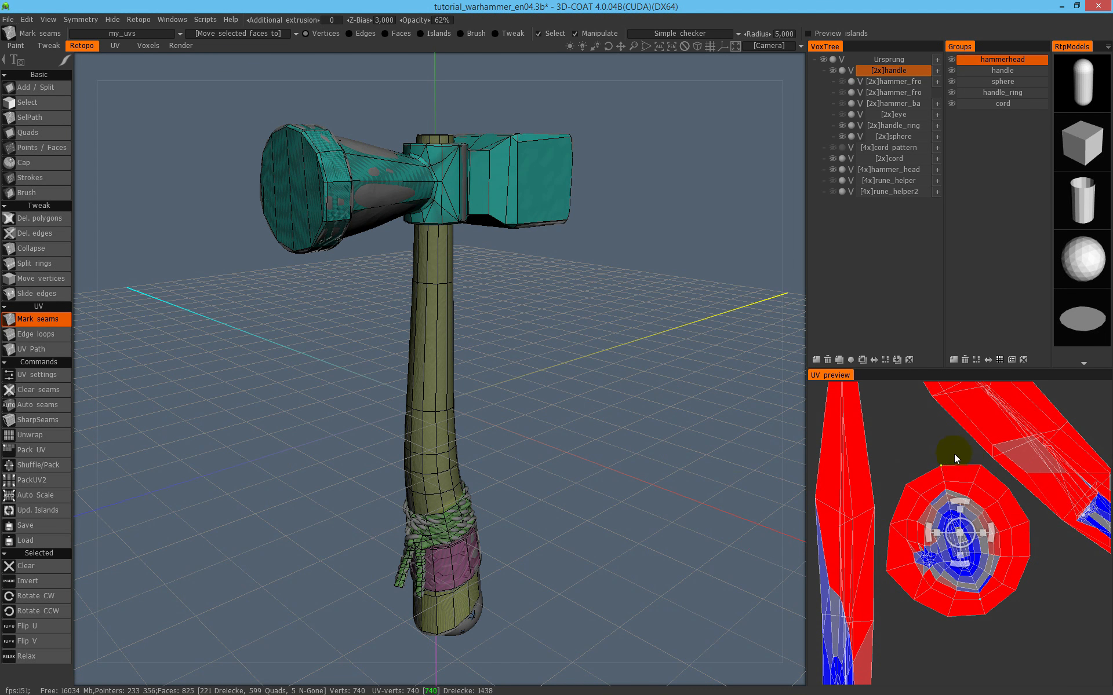
scroll(955, 440, down, 3)
scroll(956, 444, up, 3)
scroll(955, 447, down, 1)
scroll(930, 460, down, 3)
scroll(950, 460, up, 3)
right_drag(959, 455, 955, 450)
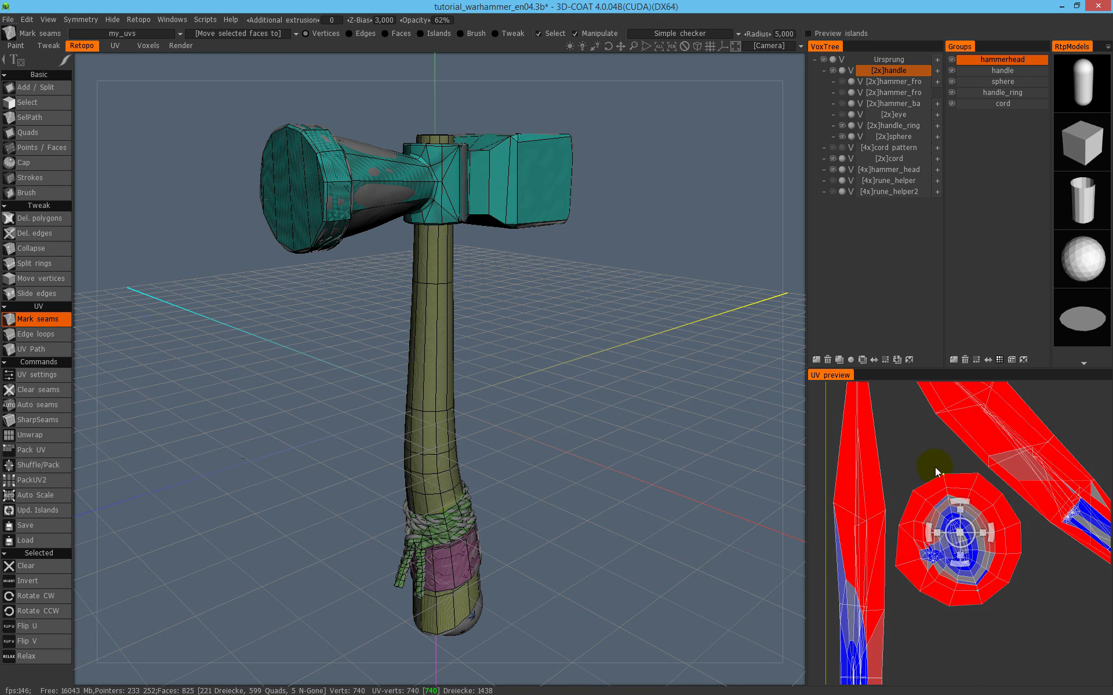
right_drag(936, 454, 931, 492)
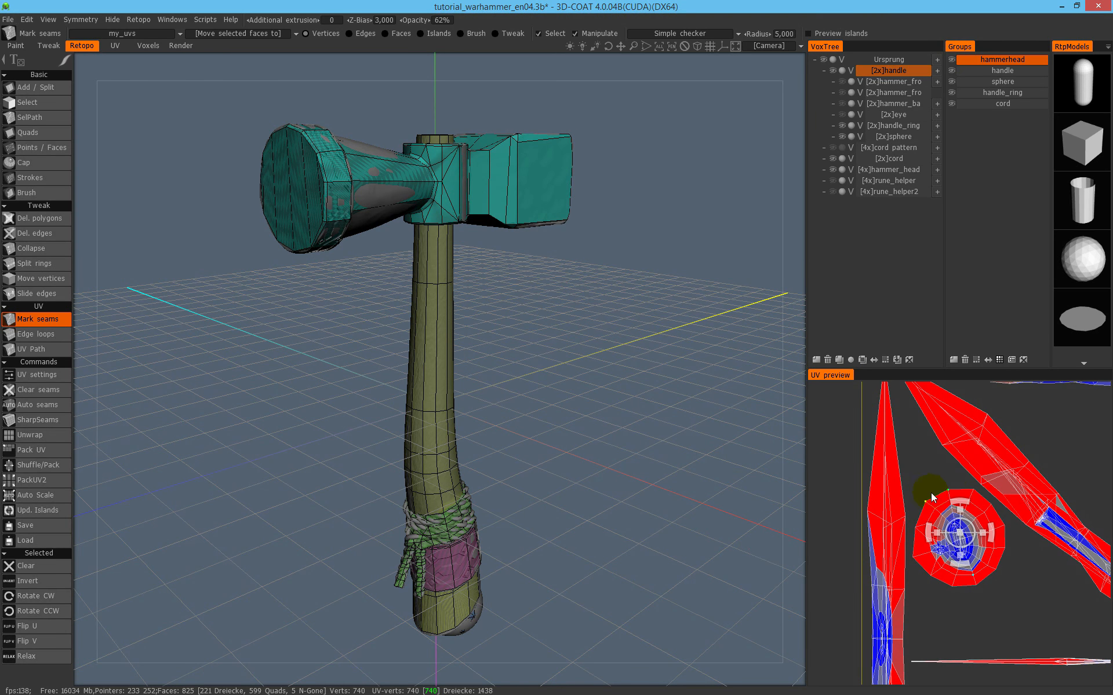
middle_drag(945, 474, 934, 446)
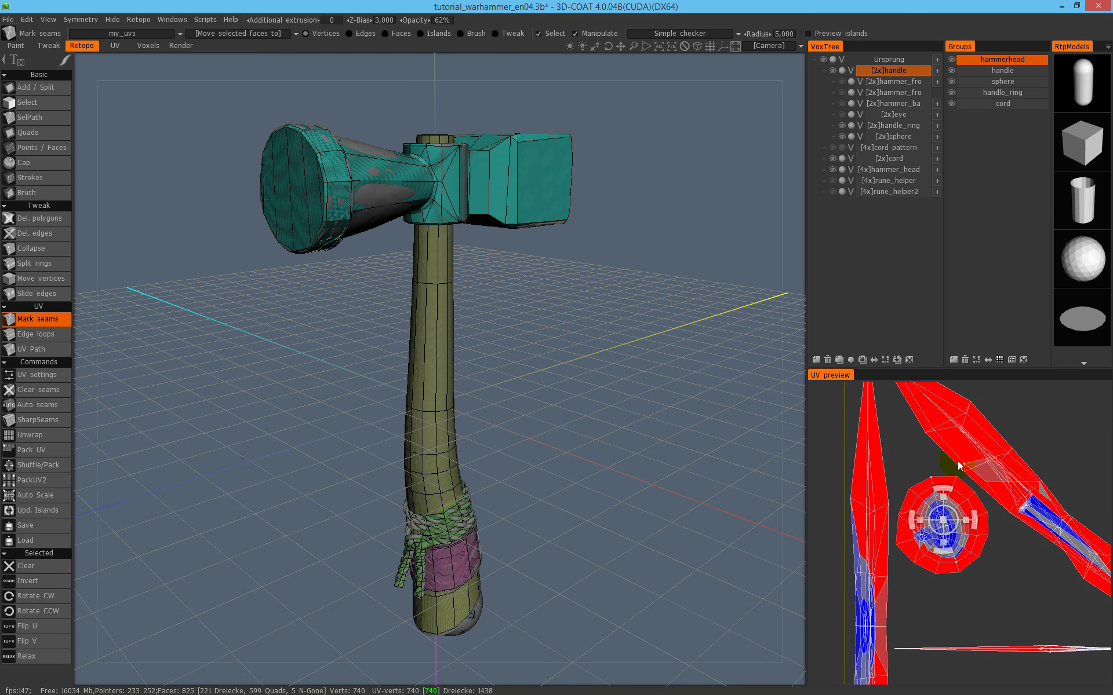
Try different single and combined selections of outline vertices on the cord's round UV island.
click(910, 491)
click(968, 502)
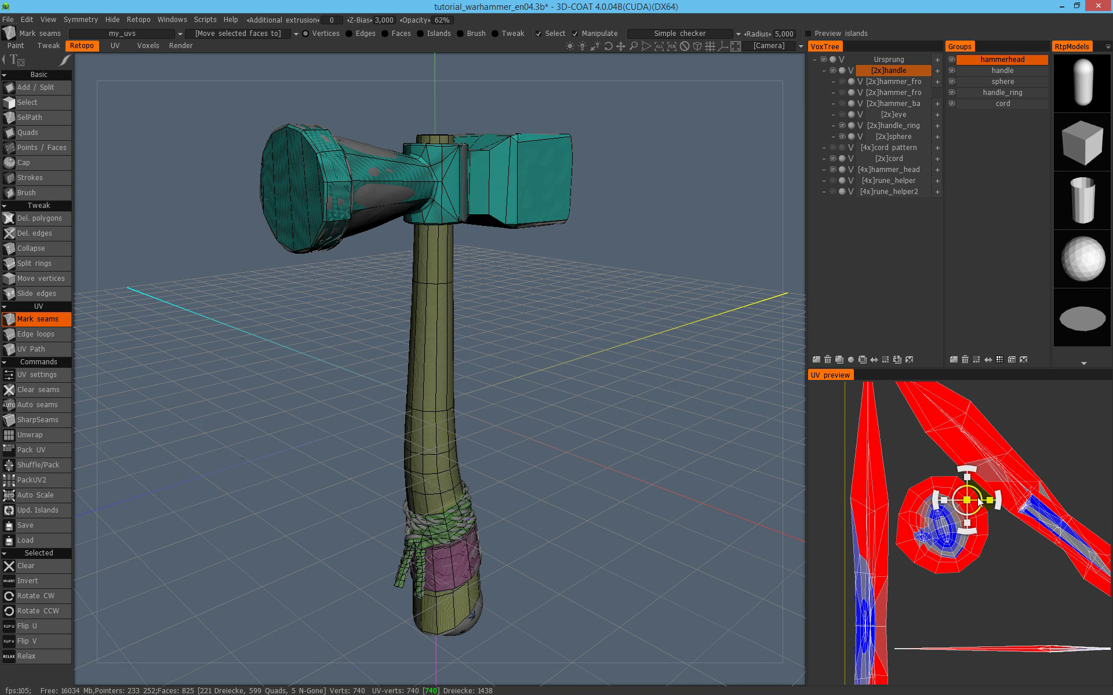
click(932, 479)
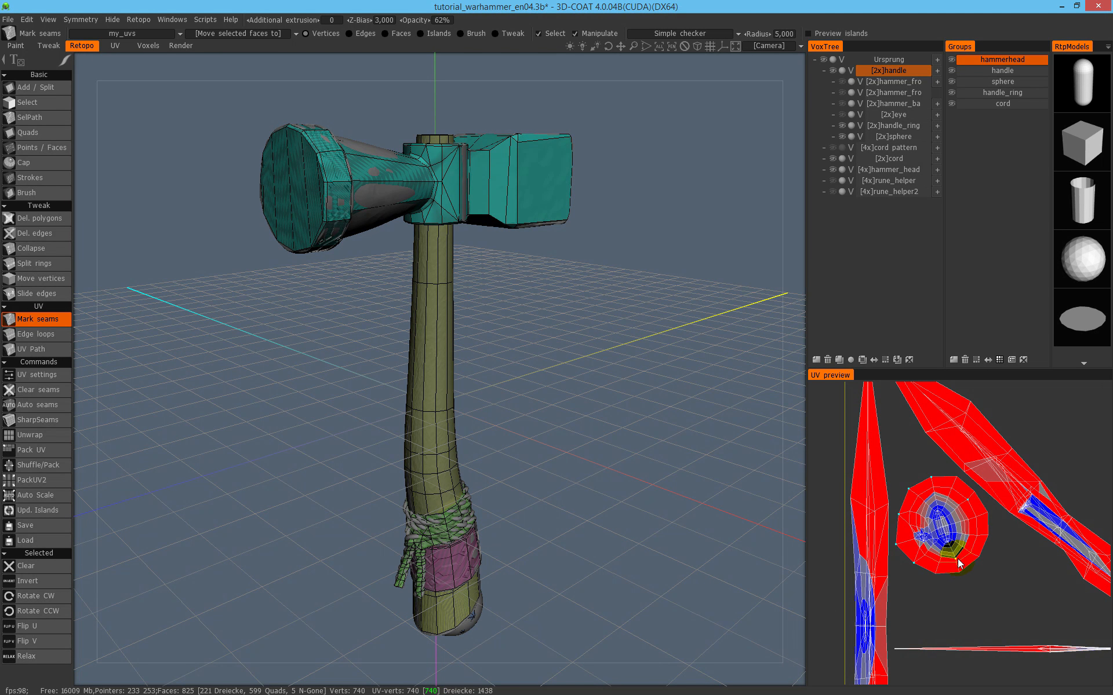
click(912, 569)
key(shift)
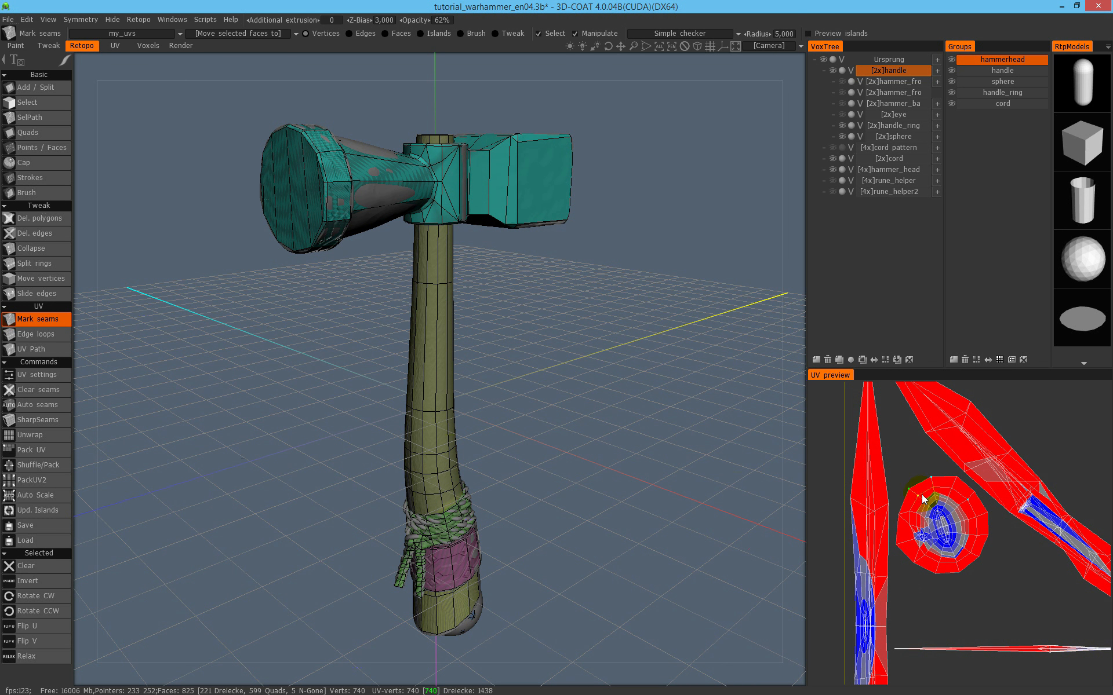
click(950, 493)
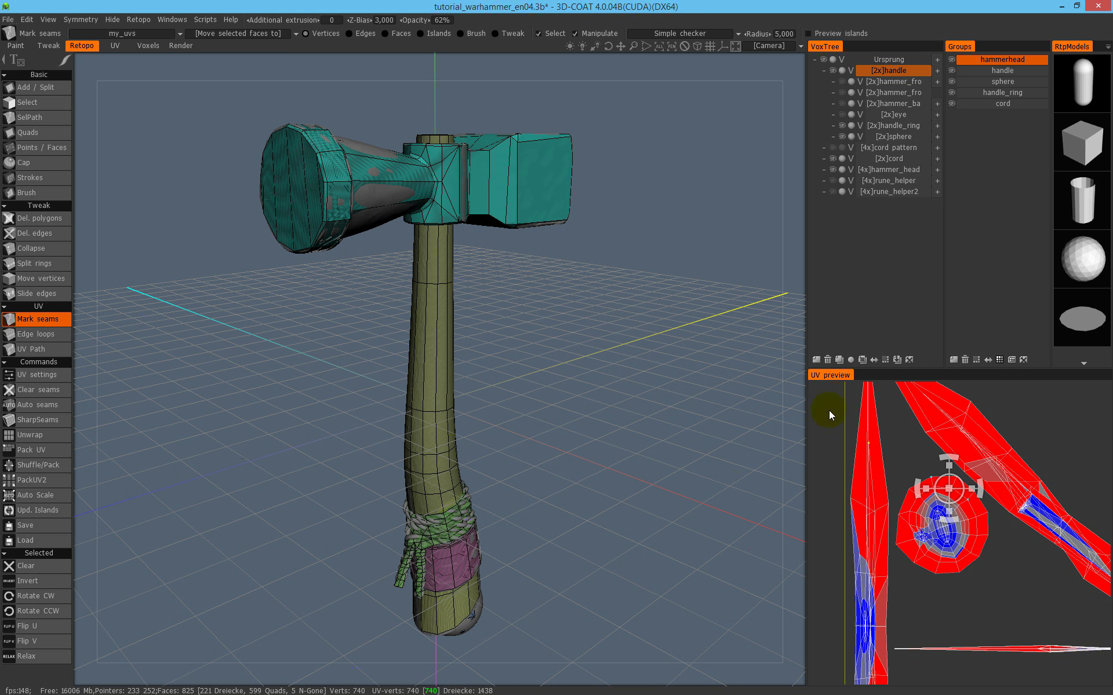
Move the round island's upper-left outline vertex outward, and spread it and the upper-right outline vertex apart.
click(932, 479)
drag(943, 479, 948, 462)
click(933, 471)
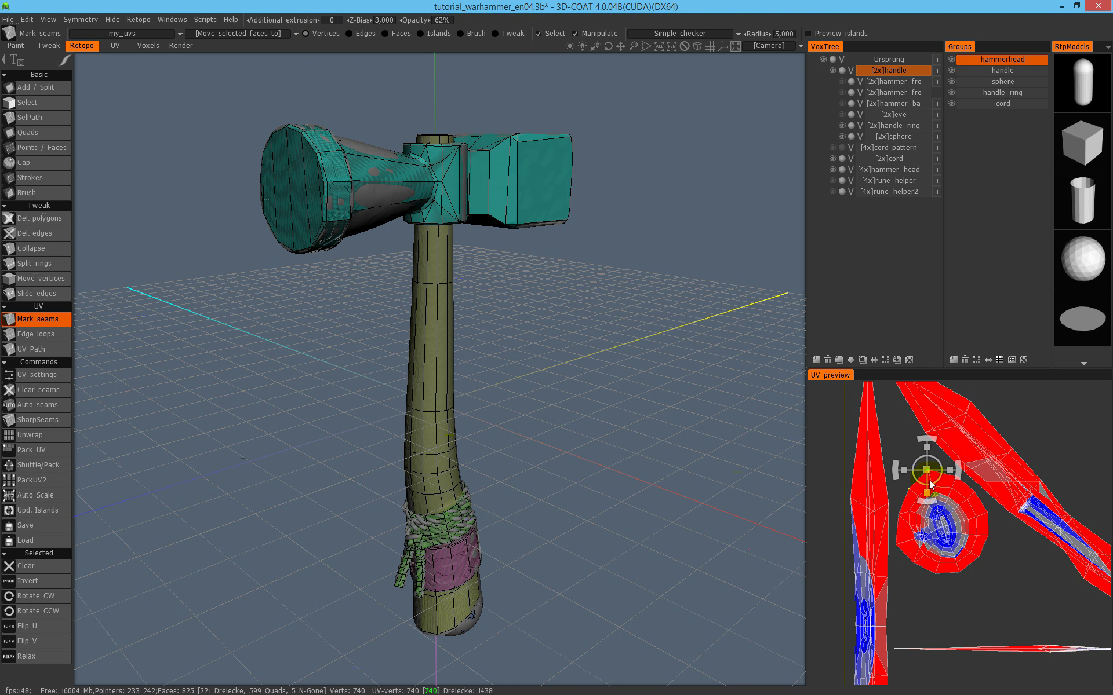
shift+click(968, 501)
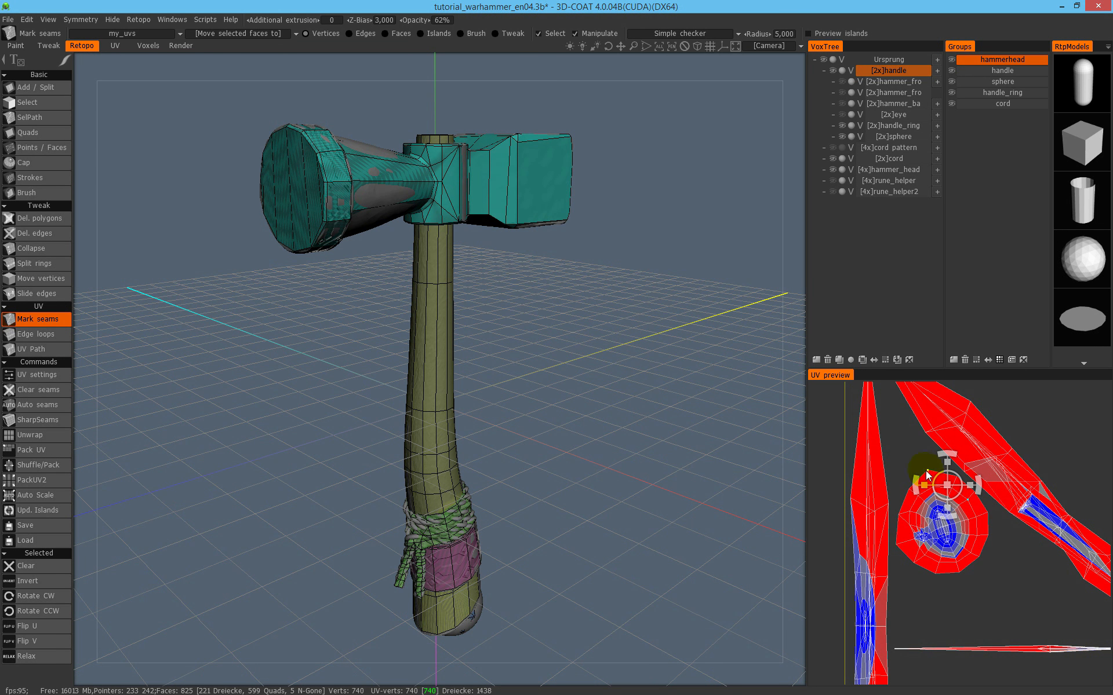
mouse_move(979, 484)
mouse_down()
mouse_move(979, 499)
mouse_move(985, 470)
mouse_move(983, 484)
mouse_move(939, 485)
mouse_move(959, 486)
mouse_up()
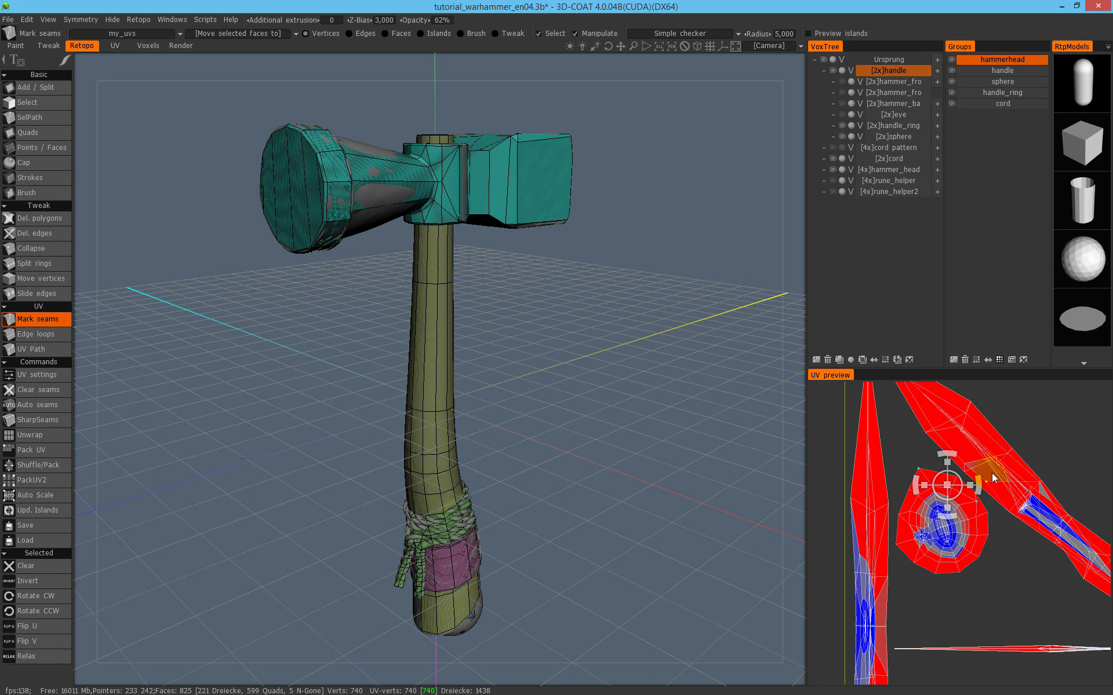
Convert the round island's vertex selection to Edges and back to Vertices.
click(350, 34)
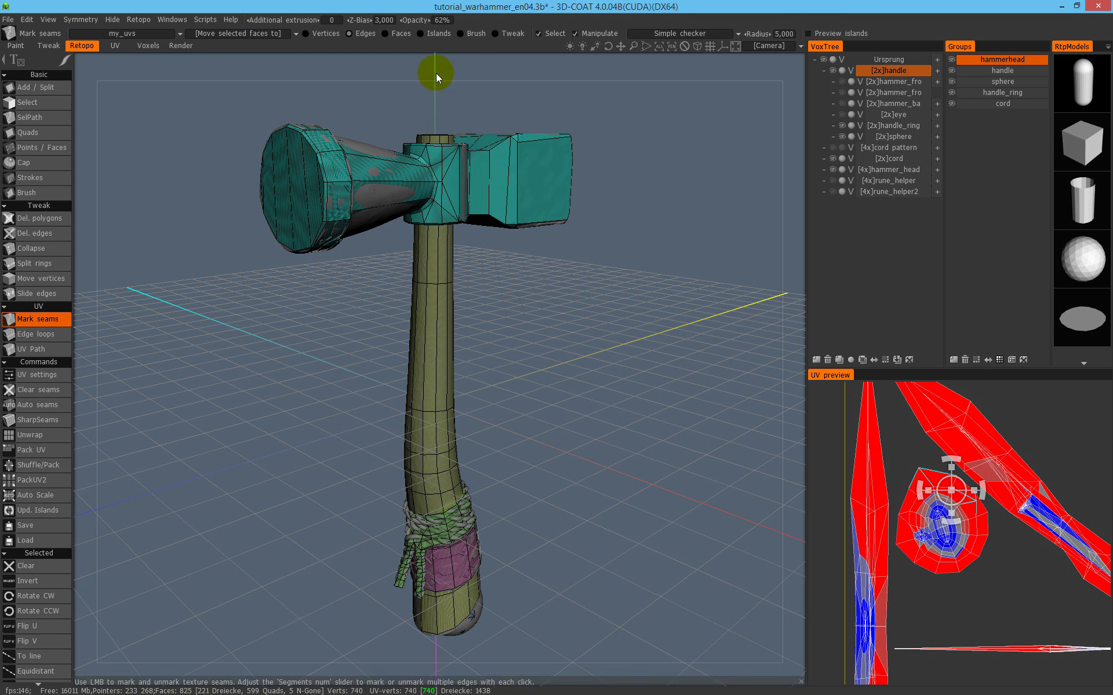
click(324, 34)
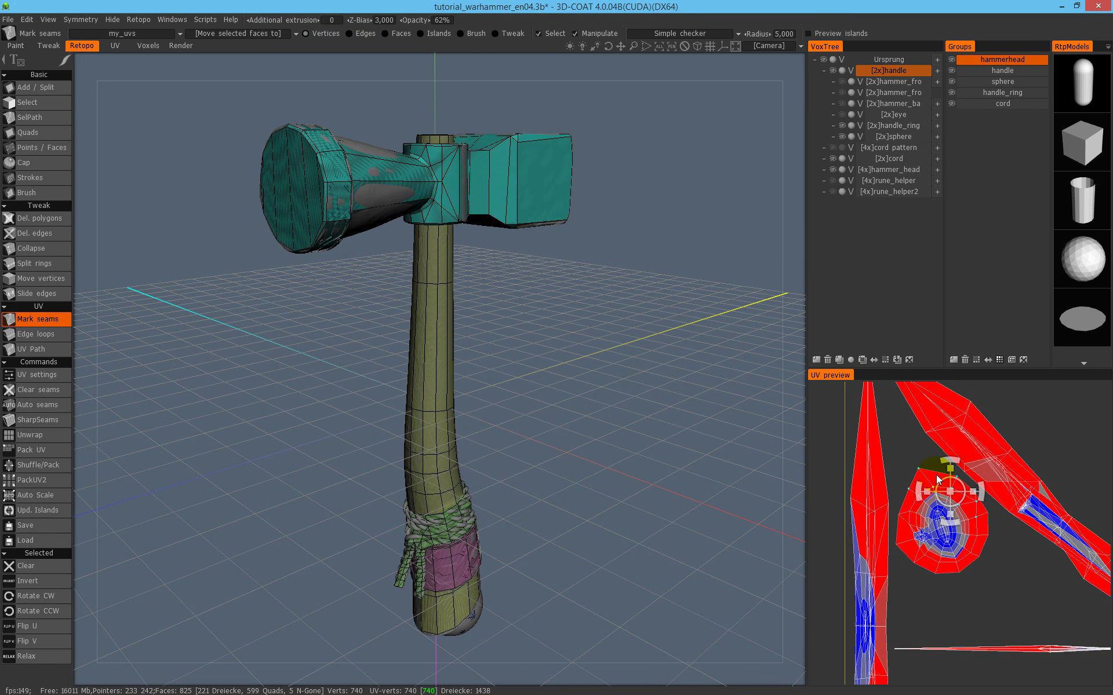
scroll(956, 497, up, 5)
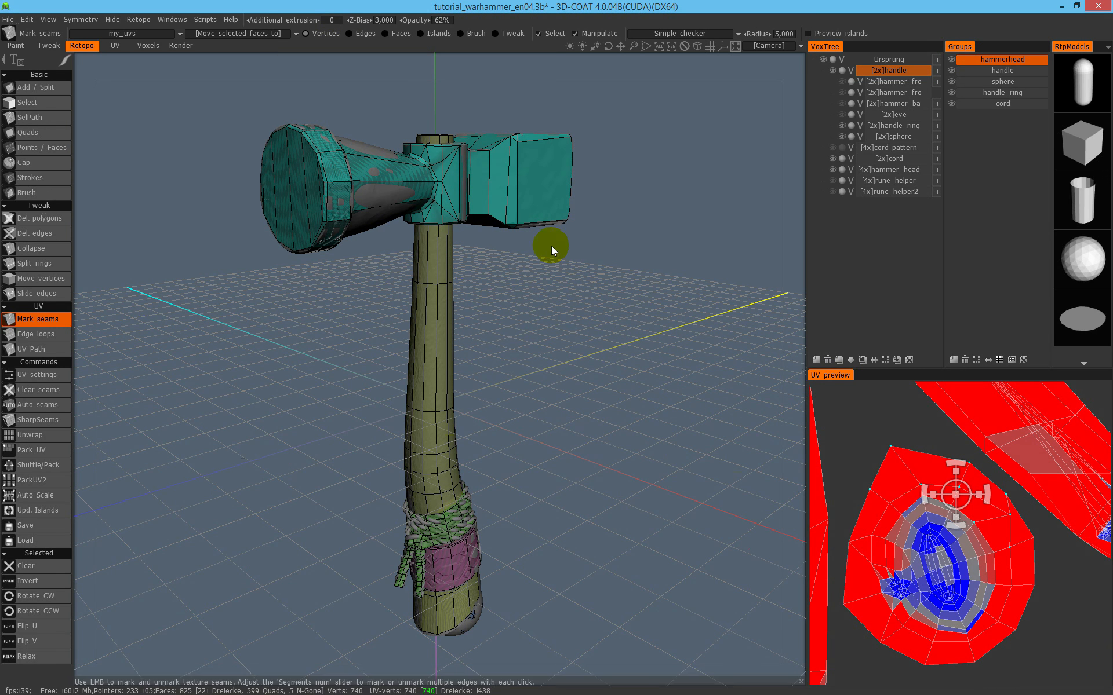
Select the round island's pulled-out corner vertex and grow the selection across the island by alternating between the Edges and Vertices modes.
click(901, 454)
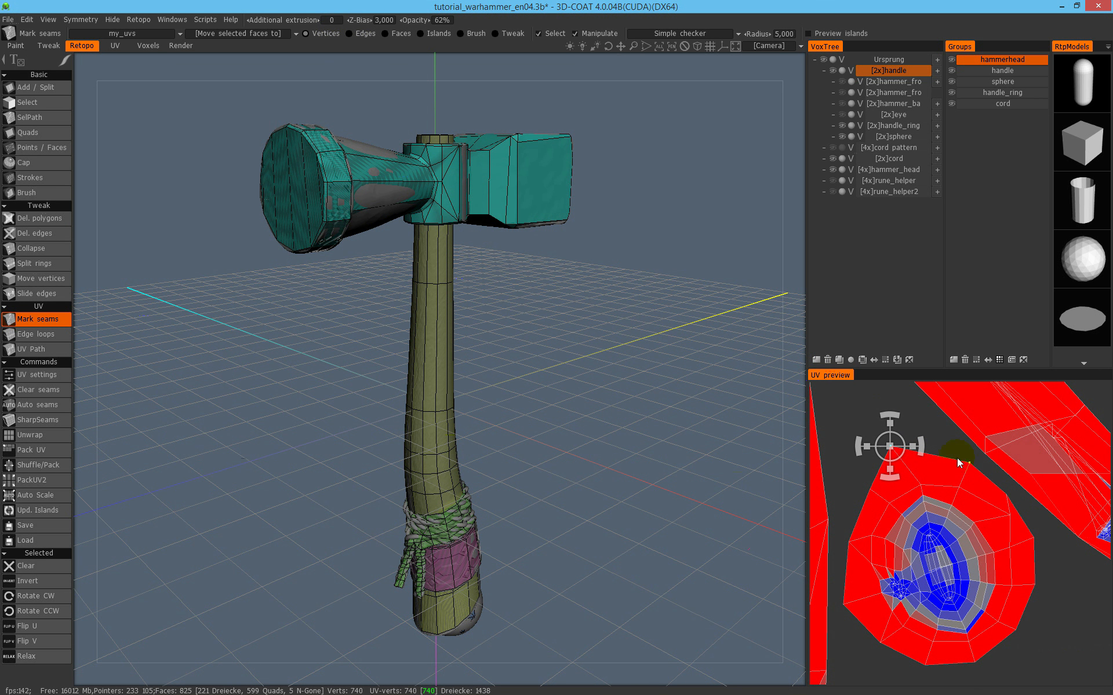
click(359, 33)
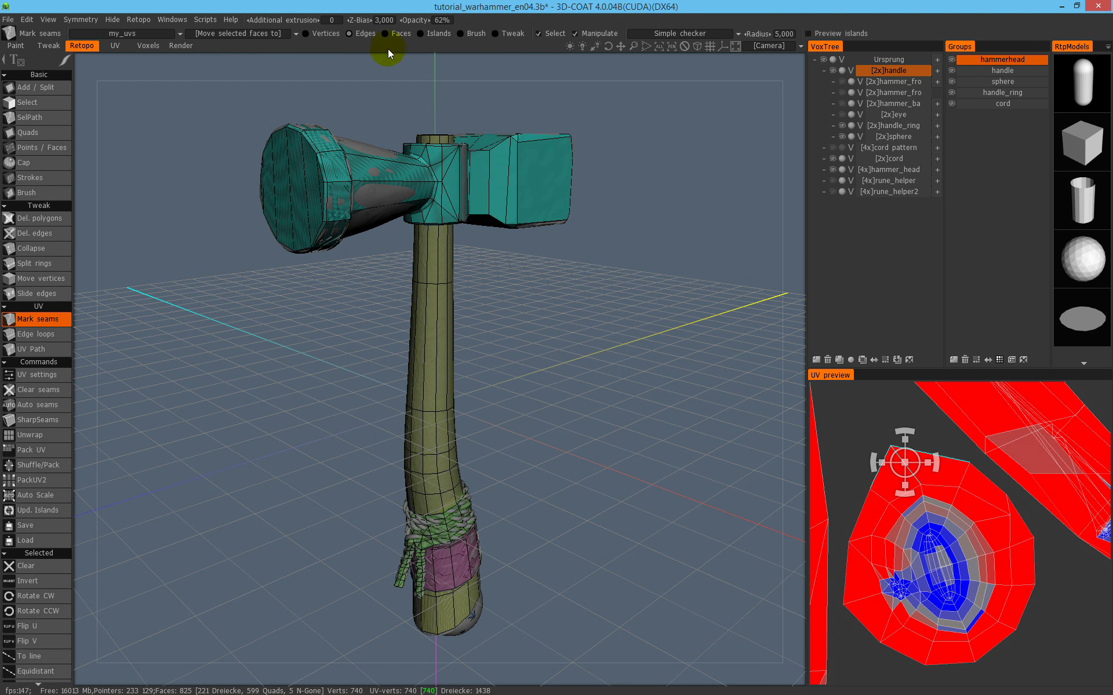
click(324, 33)
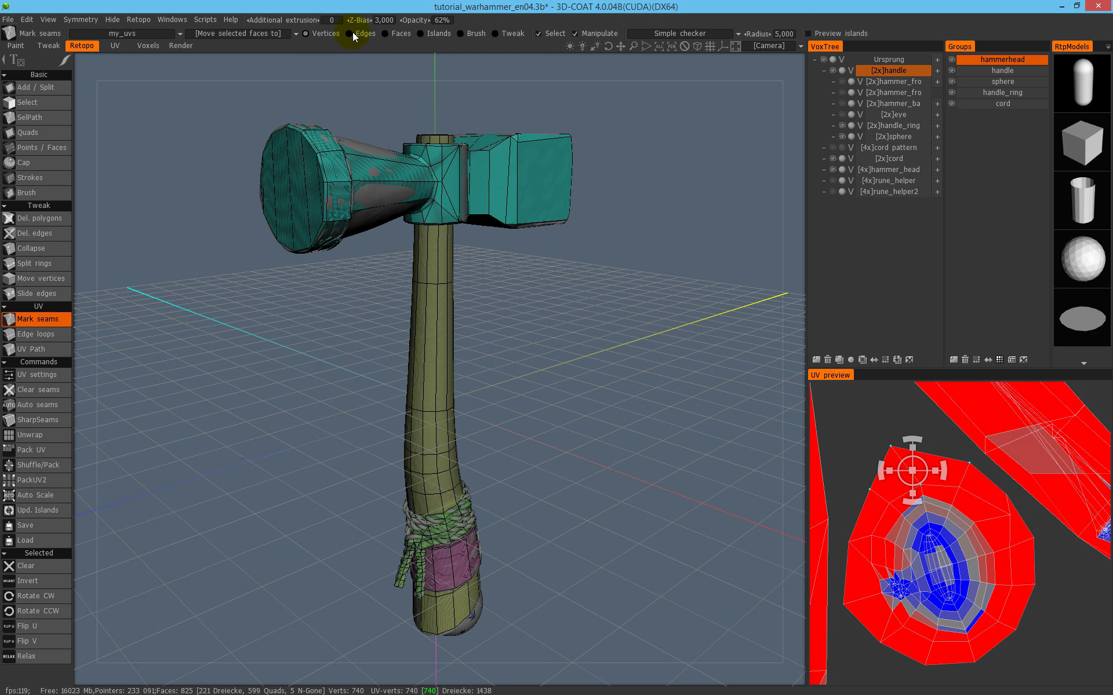
click(353, 33)
click(325, 34)
click(349, 34)
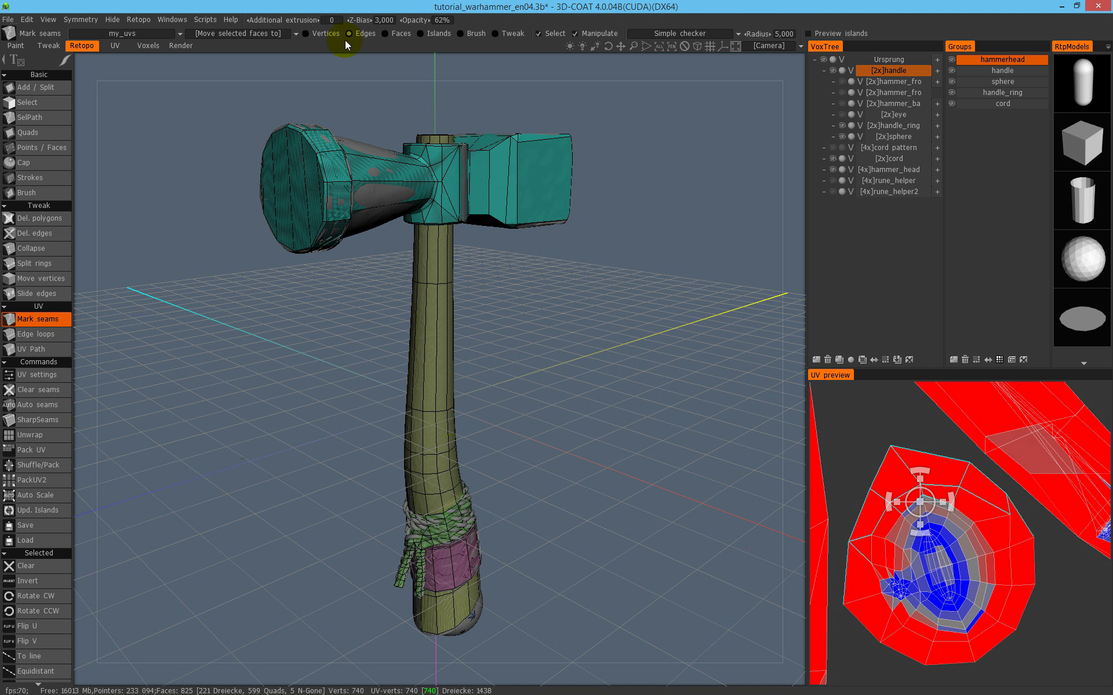
click(328, 33)
click(355, 33)
click(334, 34)
click(362, 34)
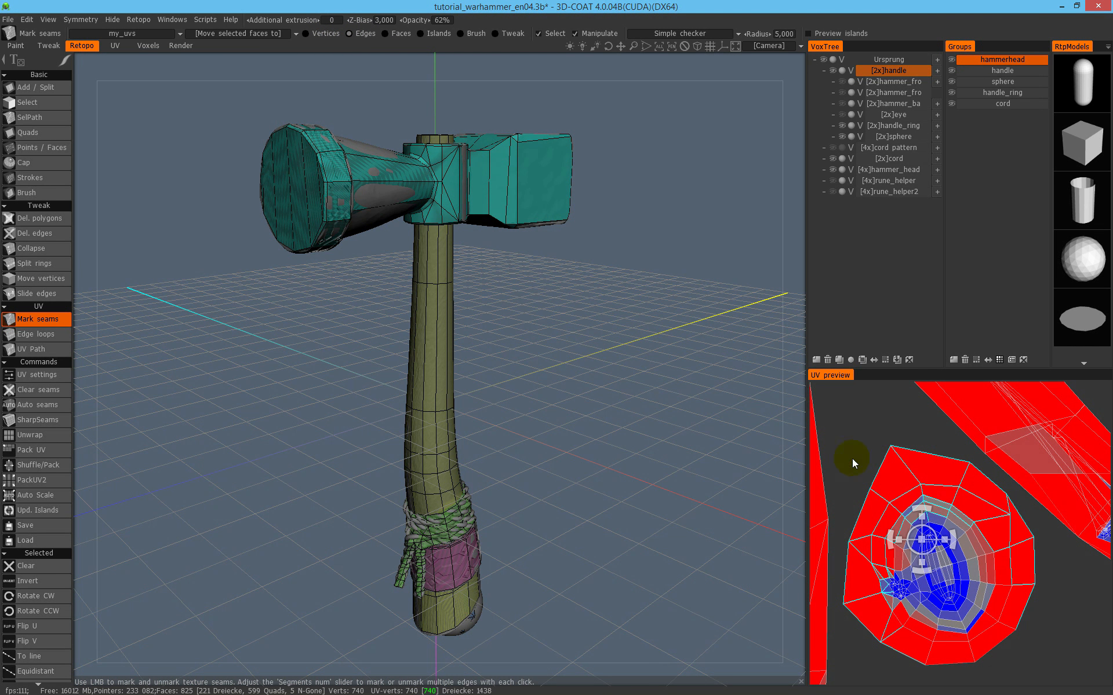
Select two separate upper outline edges of the round island and convert the selection to Vertices and back to Edges.
click(914, 449)
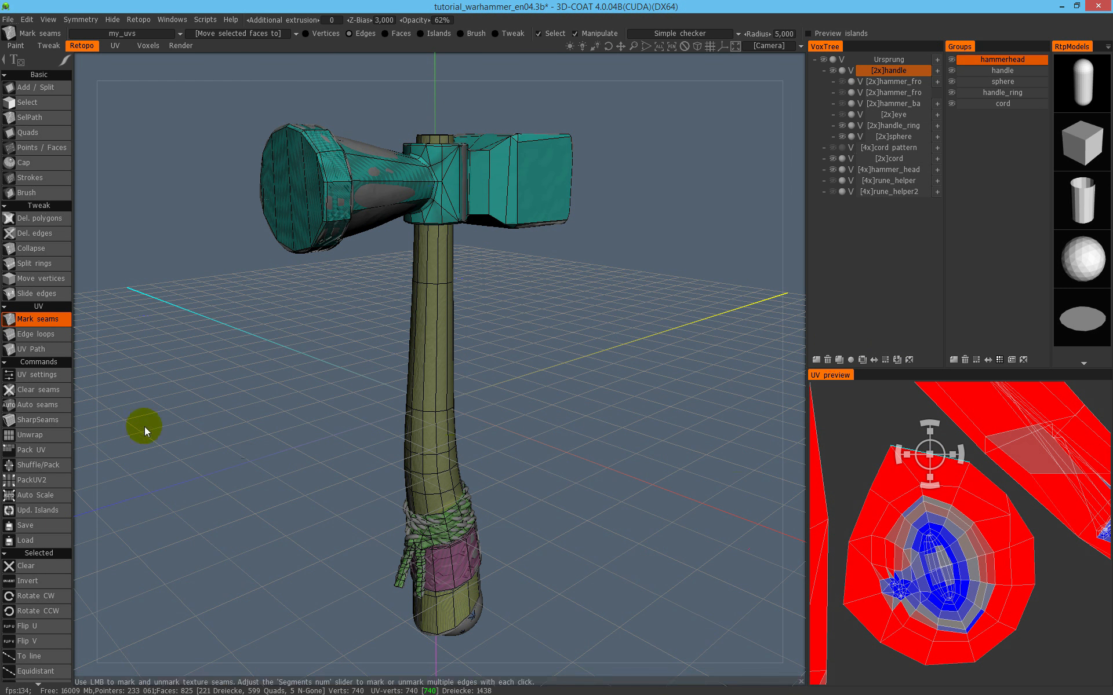
scroll(50, 360, down, 3)
click(986, 476)
shift+click(934, 457)
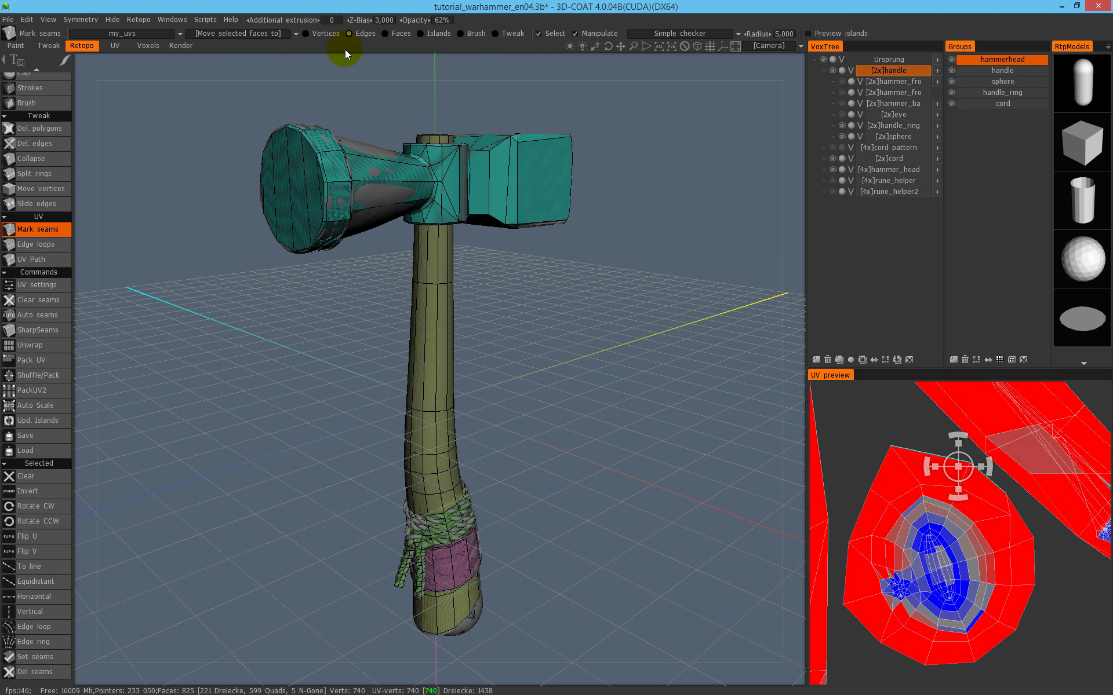
click(315, 40)
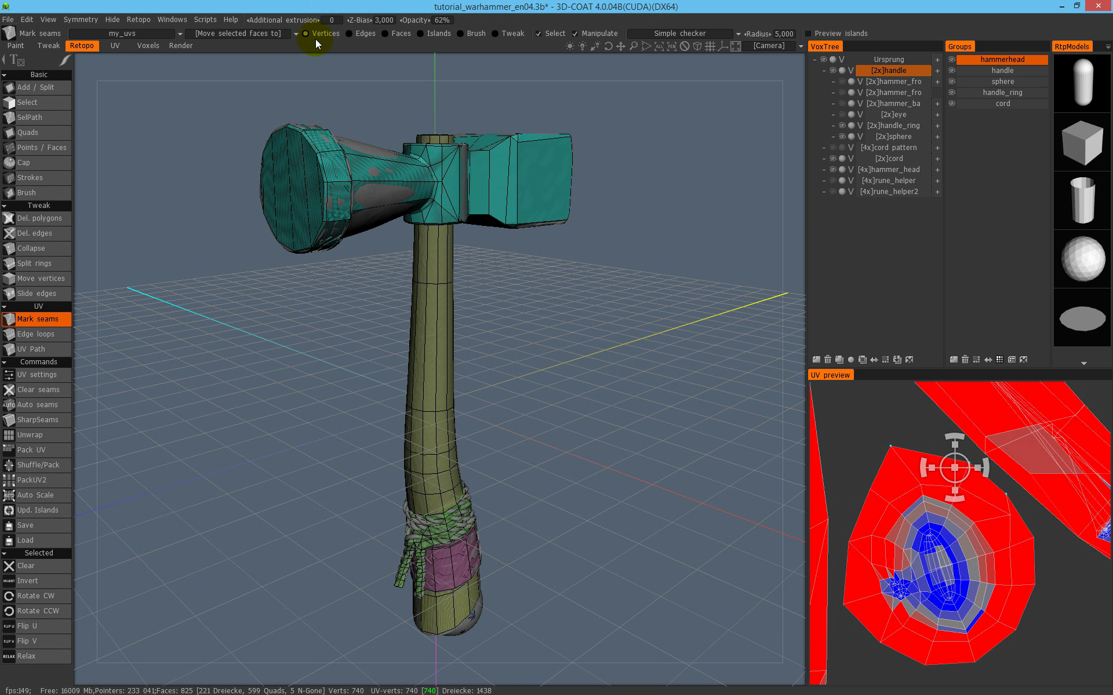
click(349, 33)
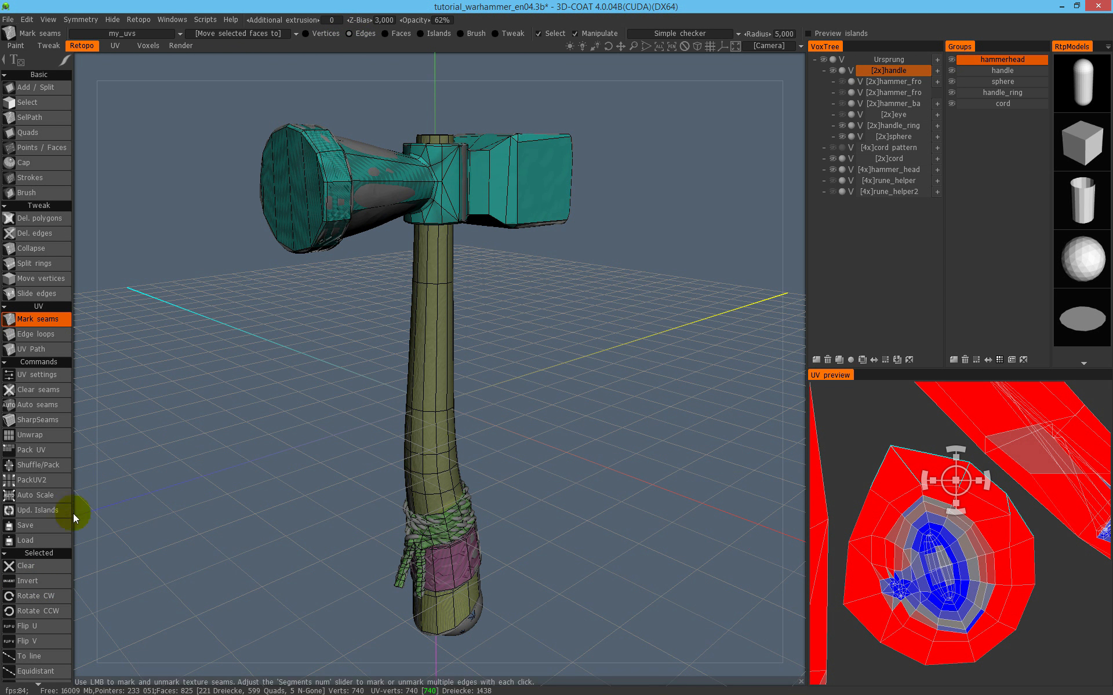
Straighten the round island's connected upper-right outline edges with To line and move them outward.
scroll(66, 298, down, 3)
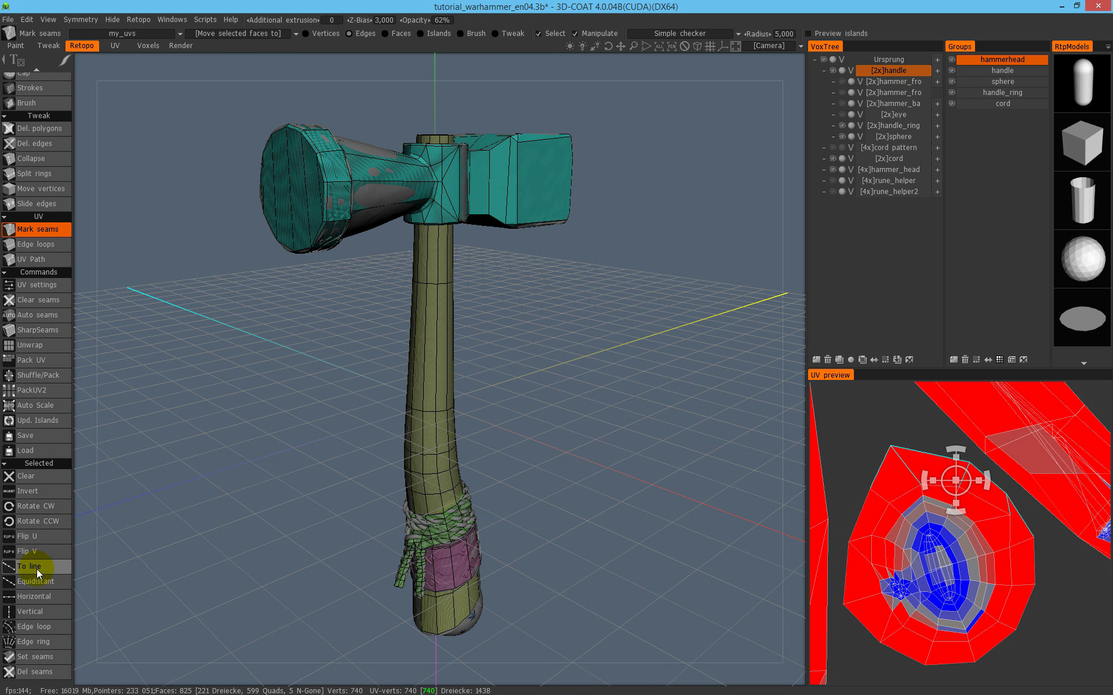
click(1024, 523)
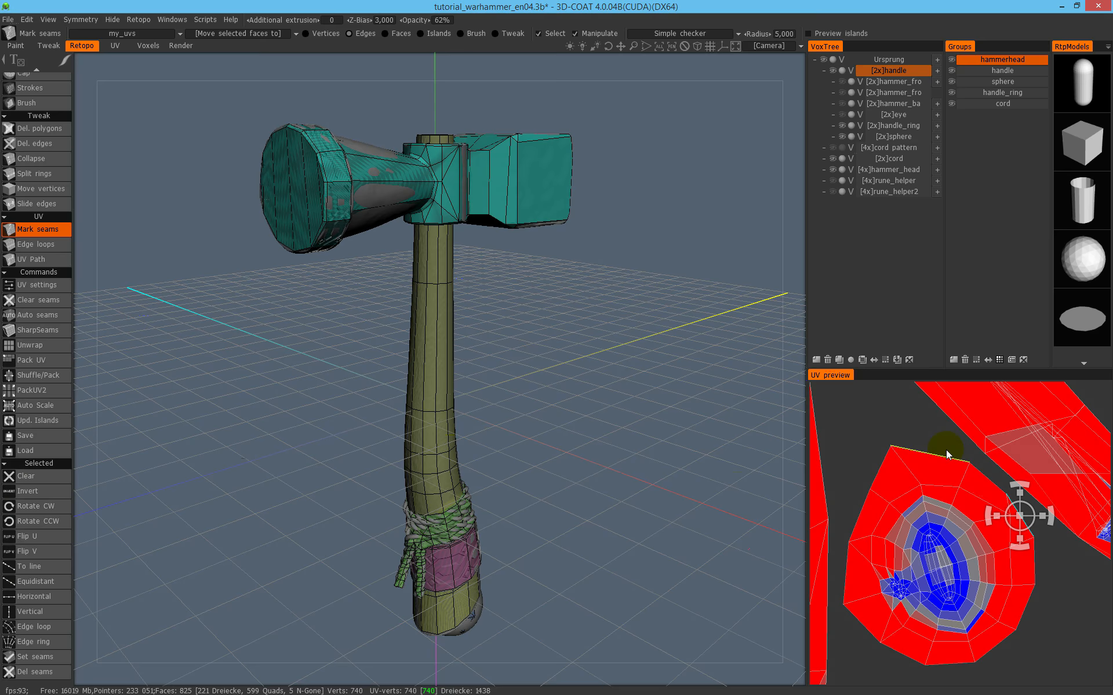
click(984, 479)
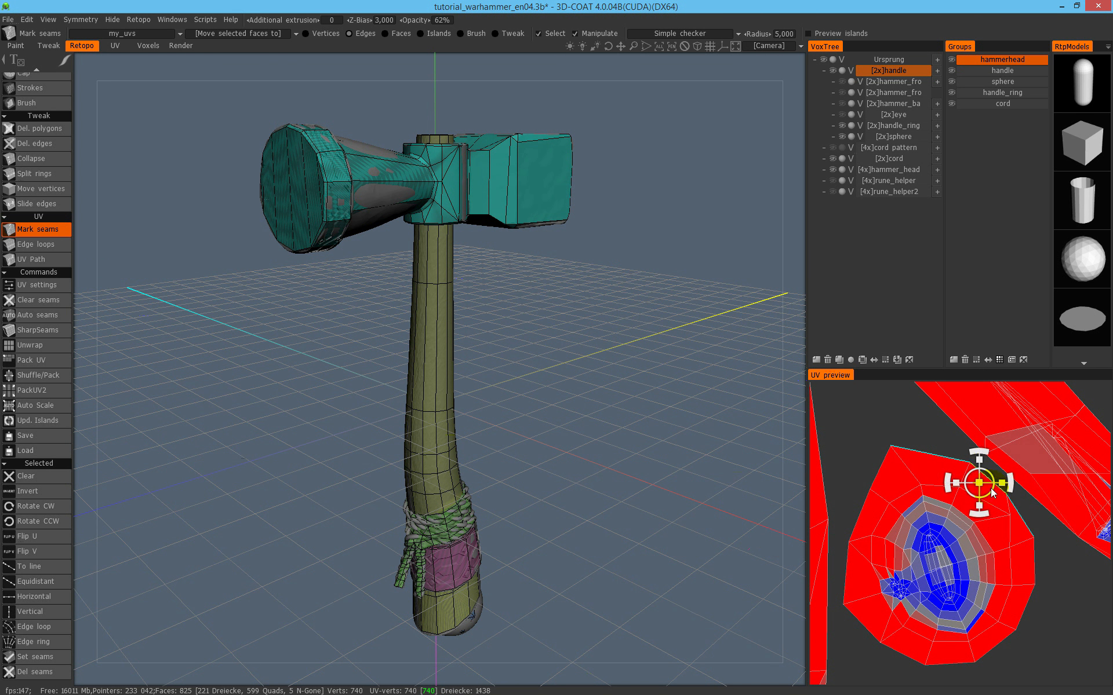
click(33, 568)
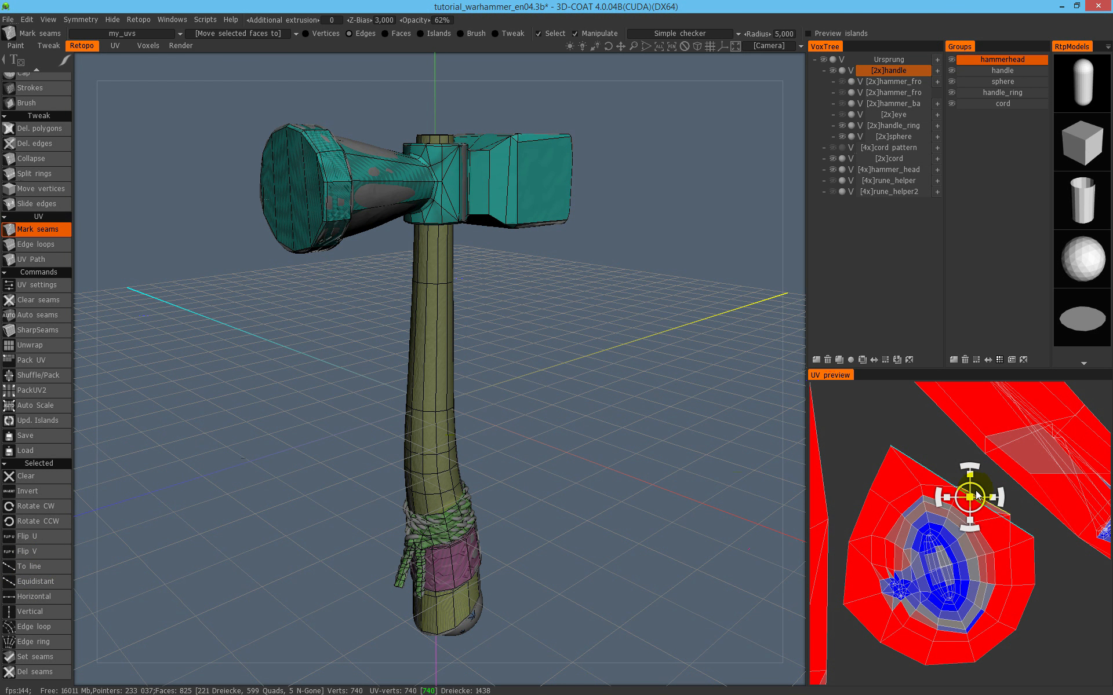
drag(976, 490, 990, 470)
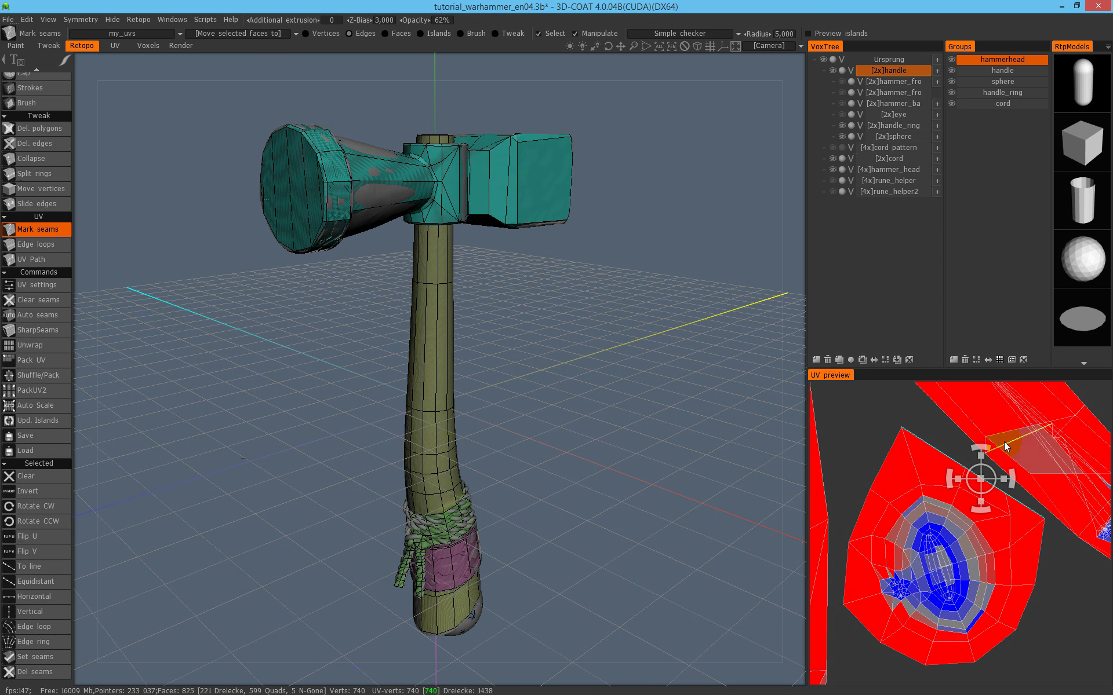
Select the round island's three straightened upper-right outline edges one by one and together to compare their lengths.
click(1020, 515)
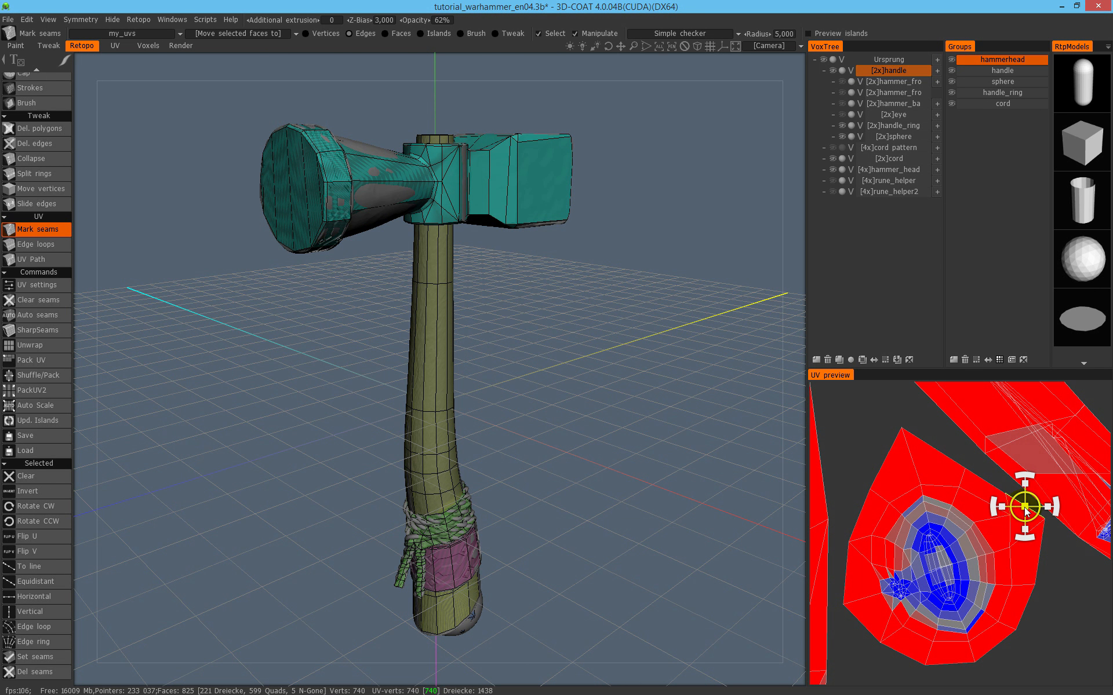
click(959, 470)
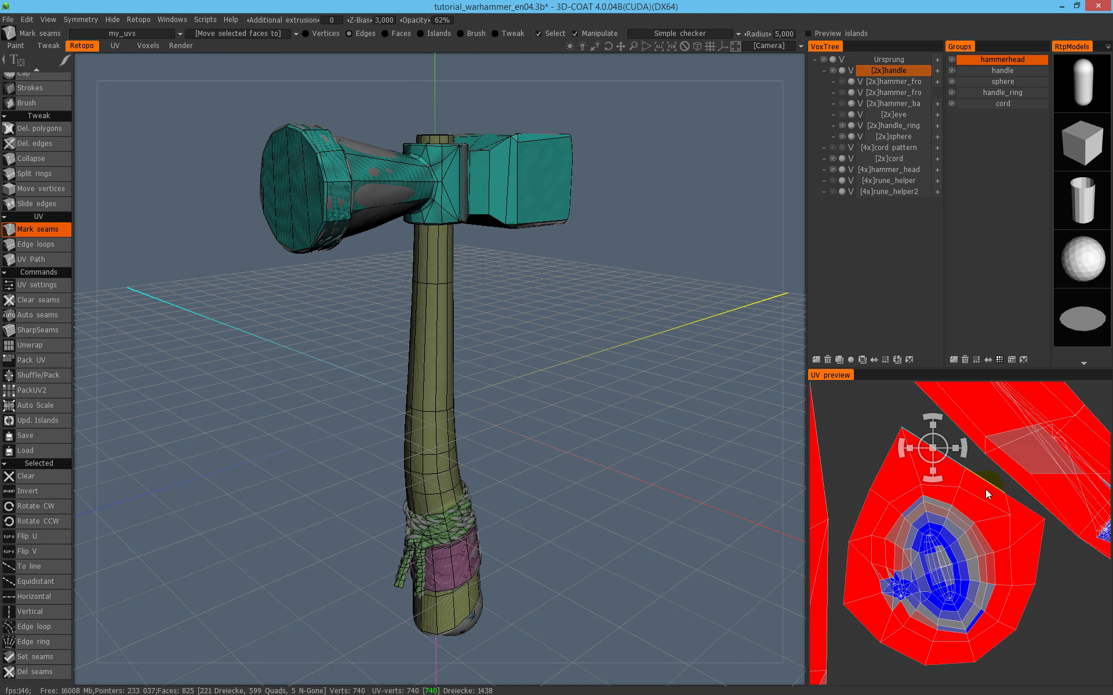
click(1021, 507)
click(986, 483)
click(947, 456)
shift+click(988, 485)
shift+click(1017, 498)
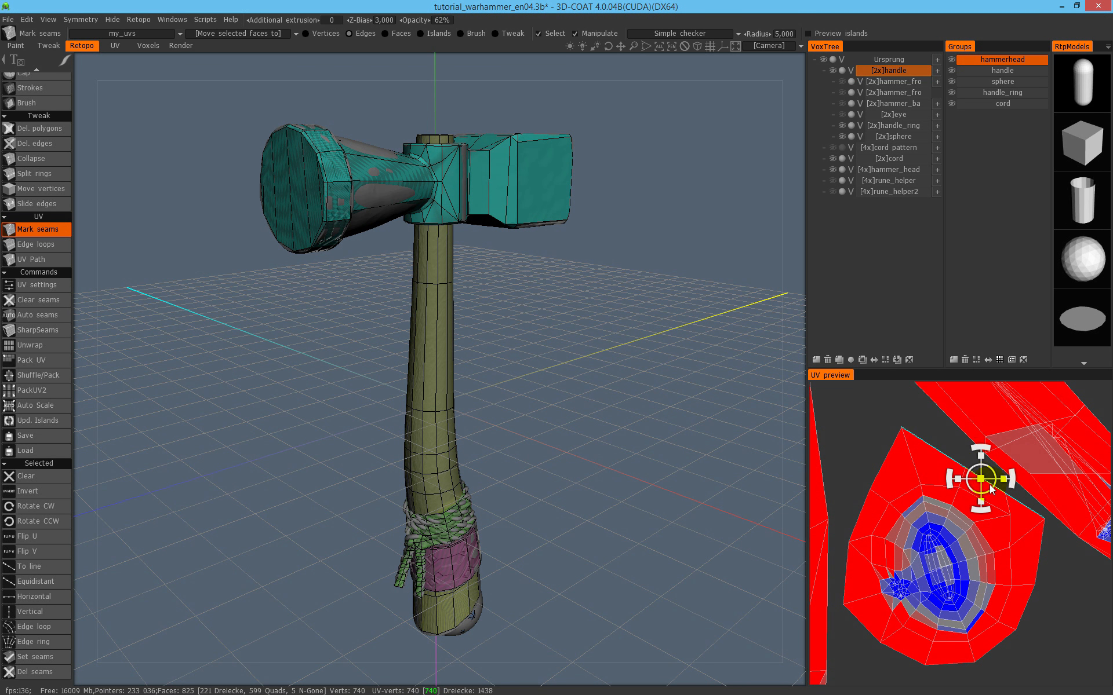
Select the round island's three connected upper-right outline edges and space their vertices evenly with Equidistant.
click(1034, 510)
click(987, 482)
click(948, 454)
click(985, 480)
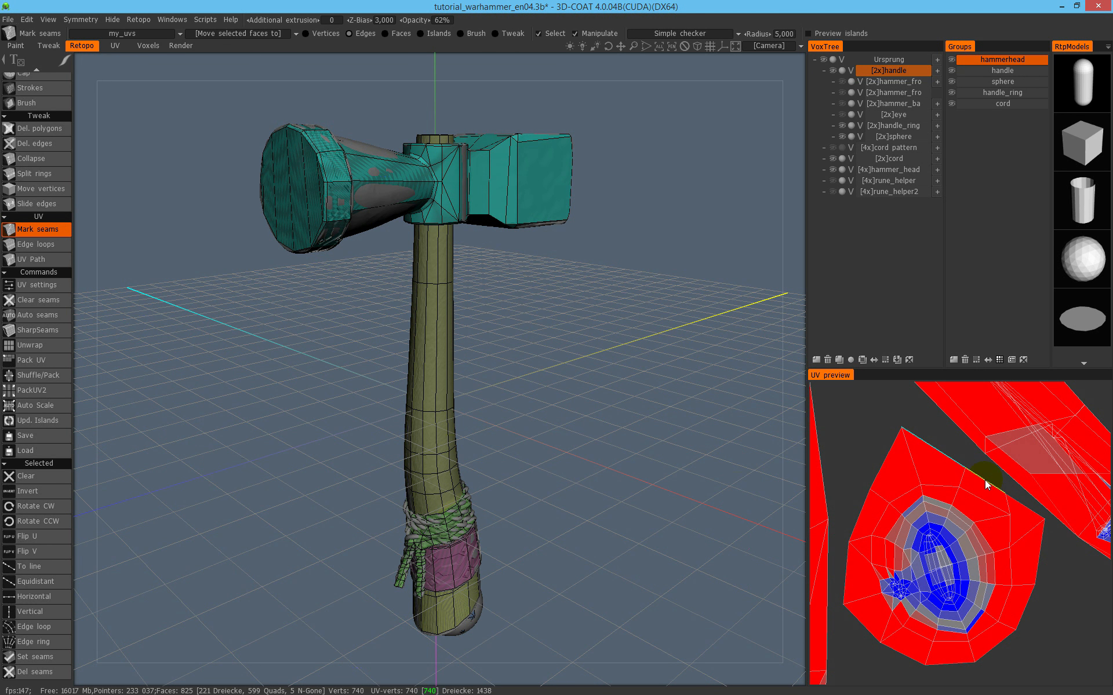
click(43, 583)
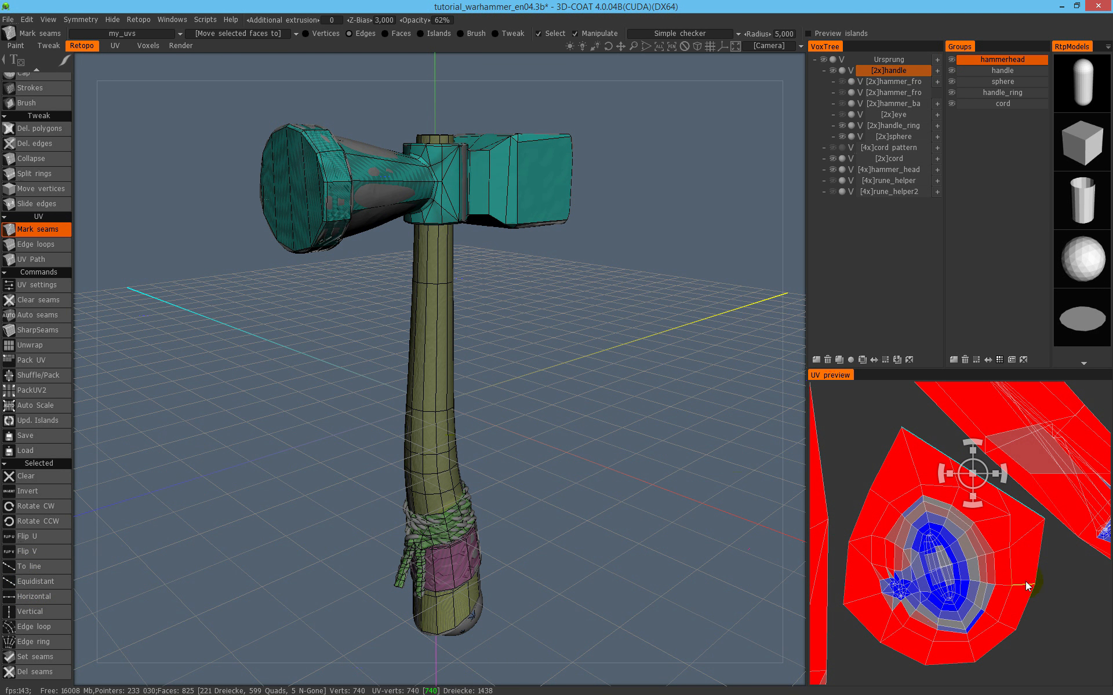
In Vertices mode, move one inner vertex of the round island's straight upper-right outline along the line toward its neighbour.
click(322, 33)
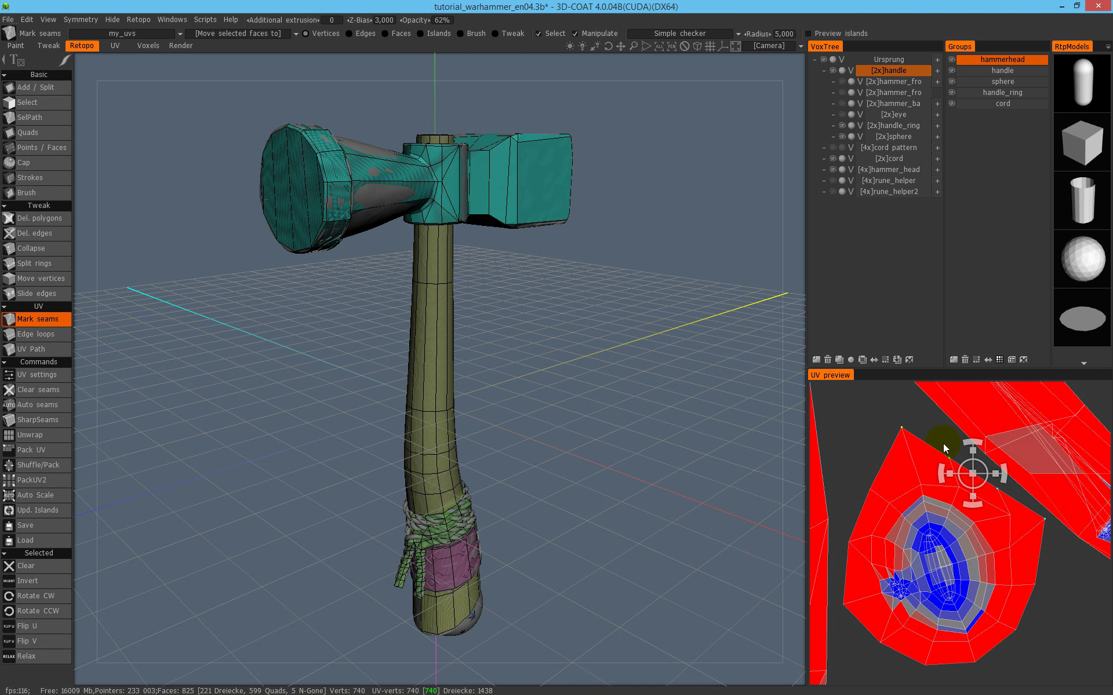
click(1076, 540)
click(998, 489)
shift+click(1009, 514)
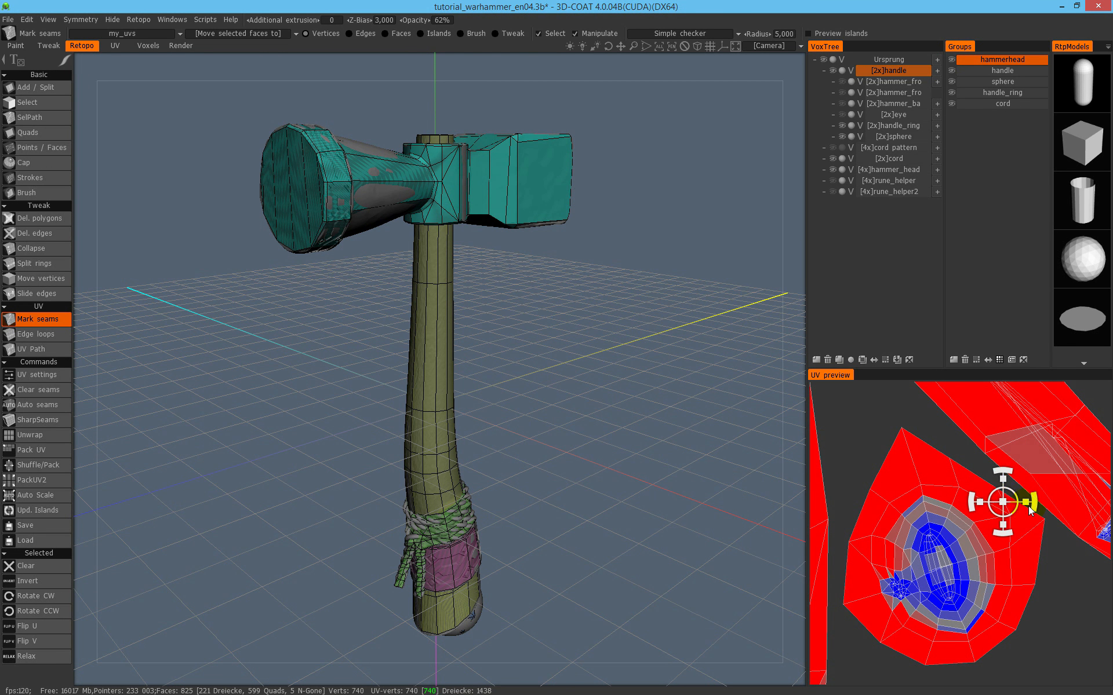
click(998, 489)
click(950, 459)
drag(956, 455, 988, 474)
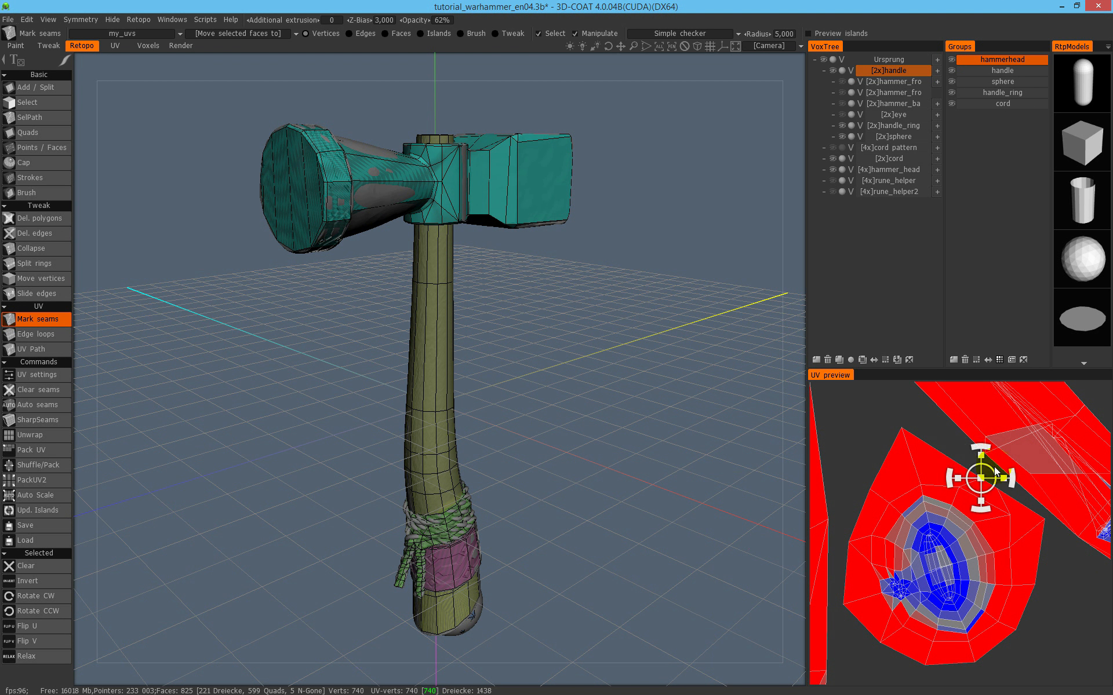
Return to Edges mode, reselect the unevenly spaced upper-right outline edges and apply Equidistant again.
shift+click(901, 432)
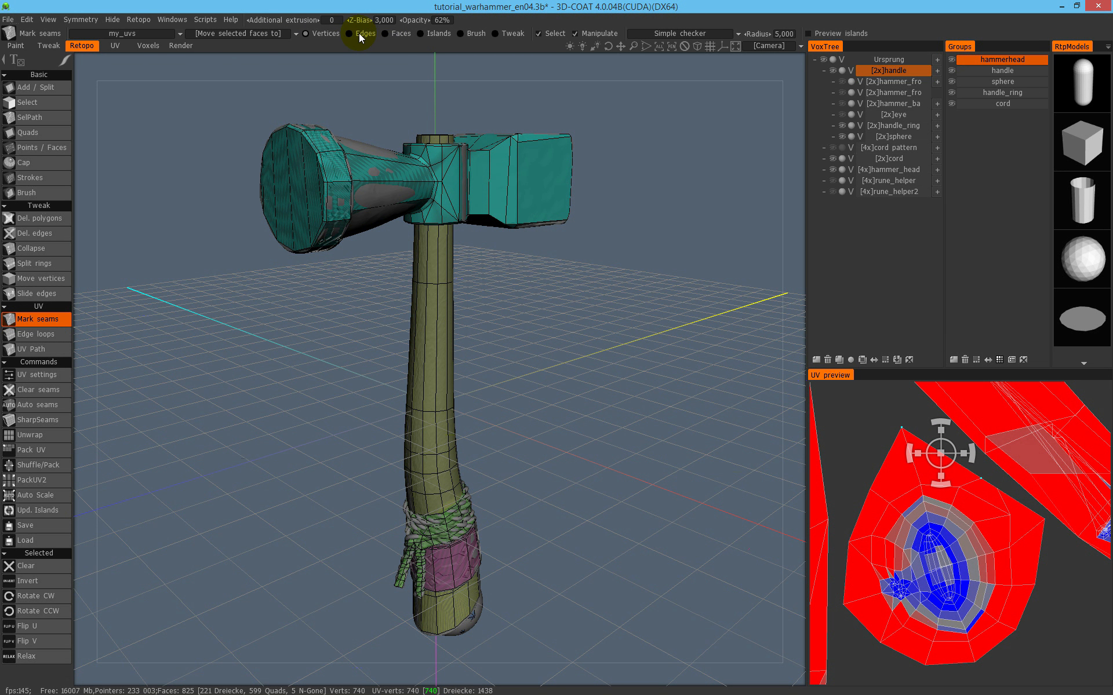
click(359, 33)
click(986, 483)
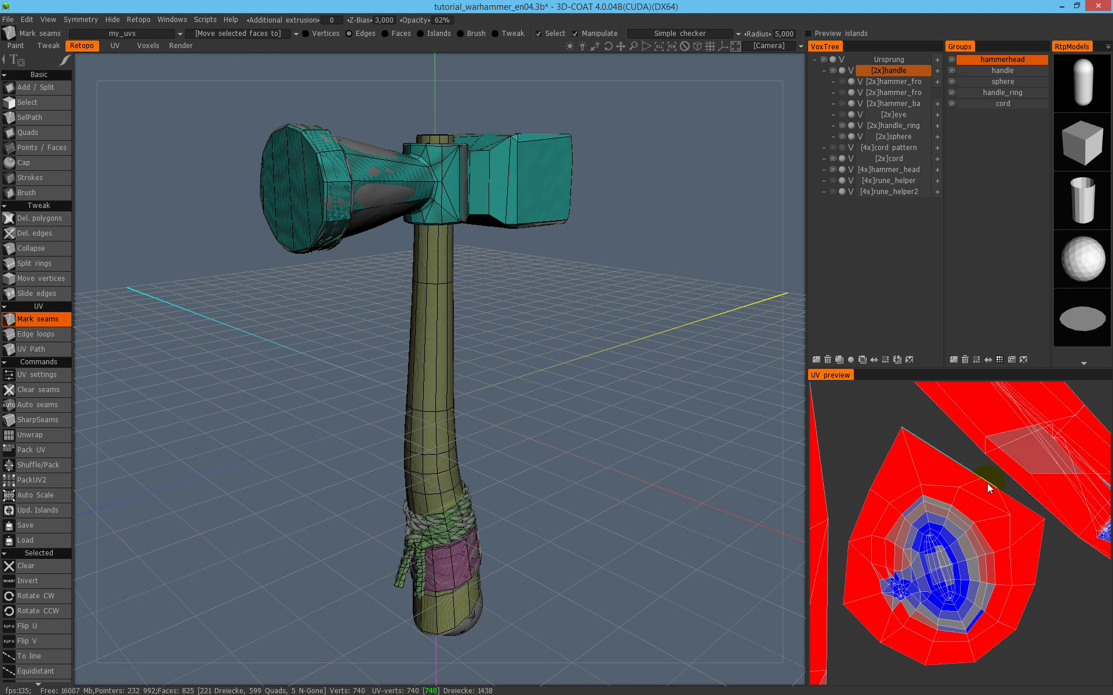
shift+click(1023, 509)
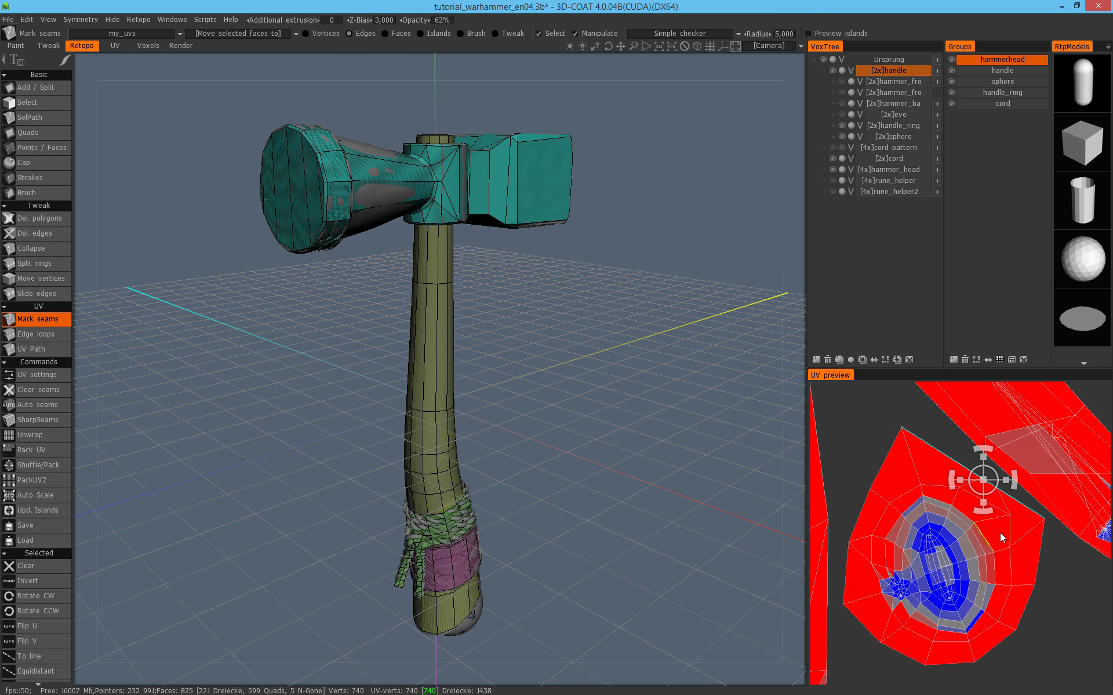
click(1041, 551)
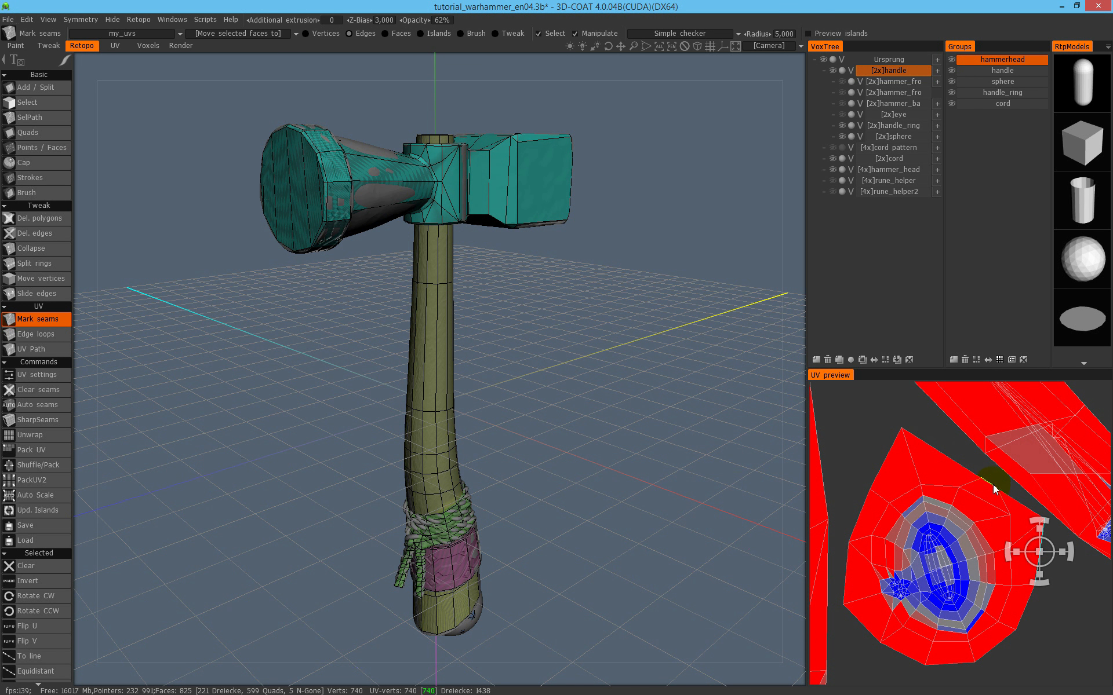
click(958, 466)
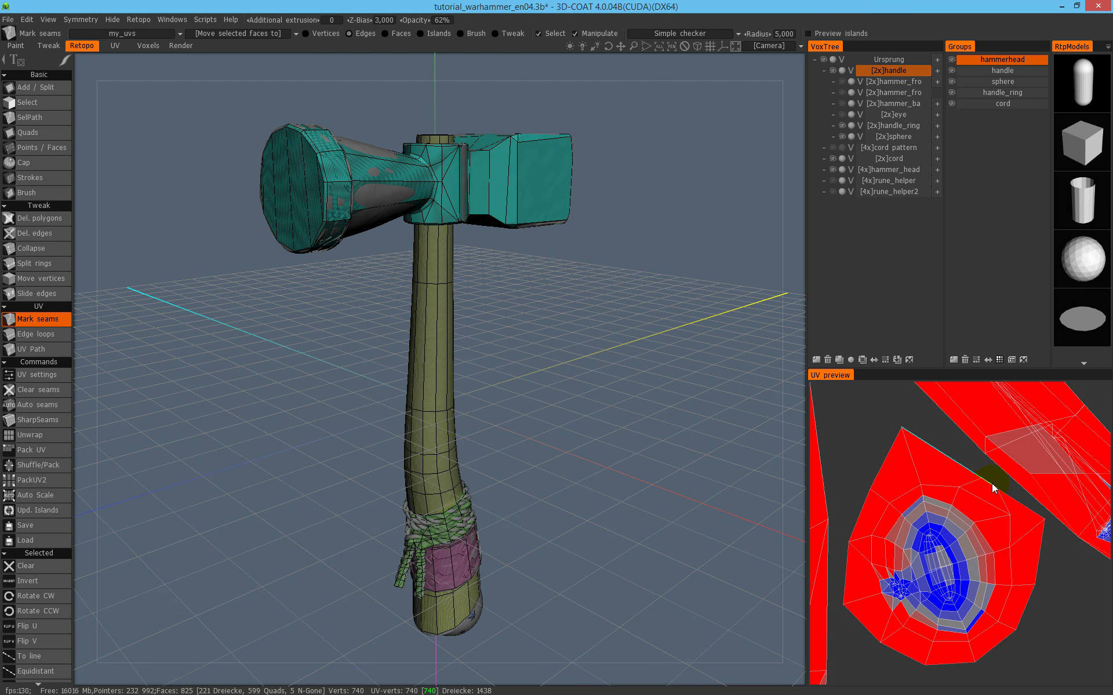
click(990, 483)
scroll(53, 465, down, 3)
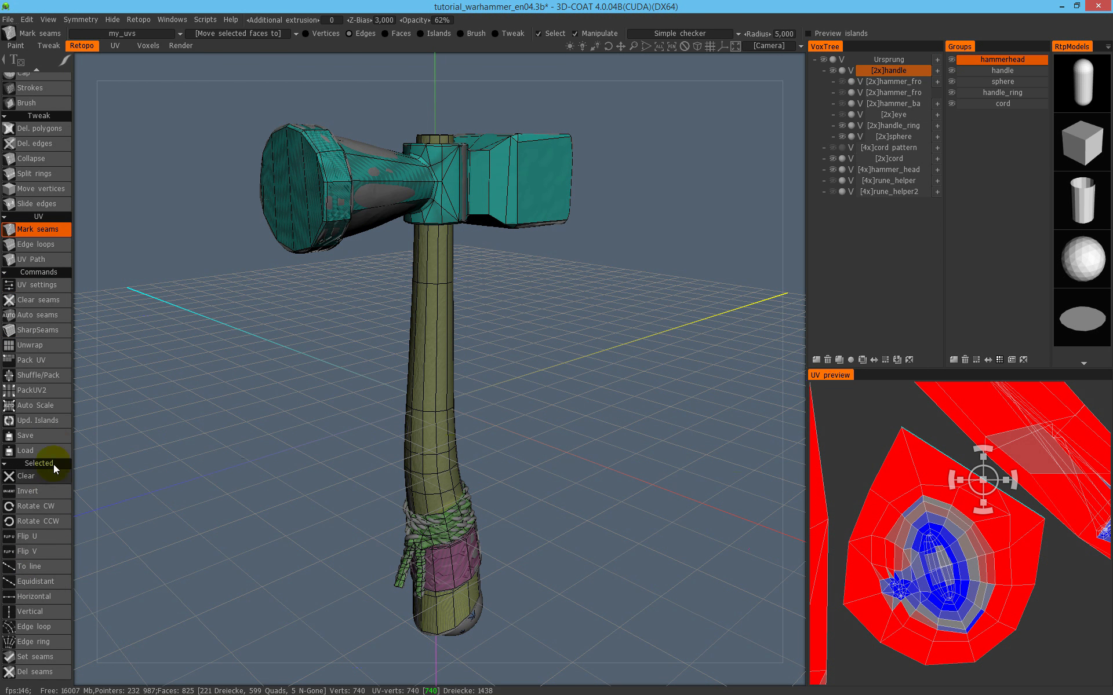
click(35, 582)
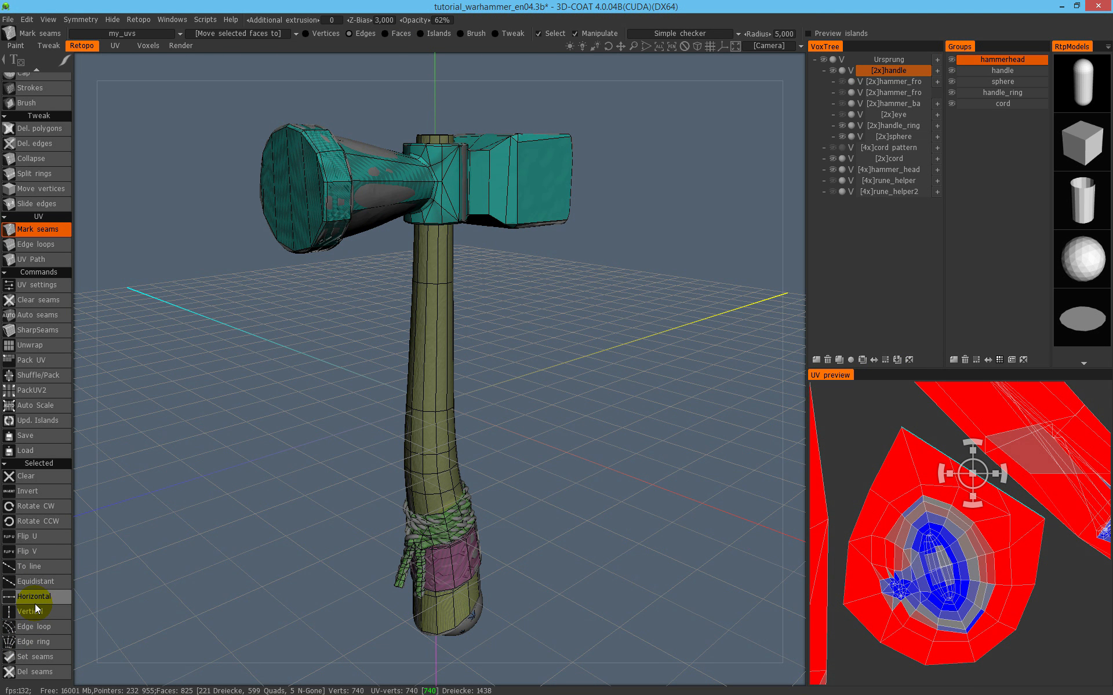
Select the round island's left outline edges, align them with Vertical and move them outward to the left.
click(1043, 565)
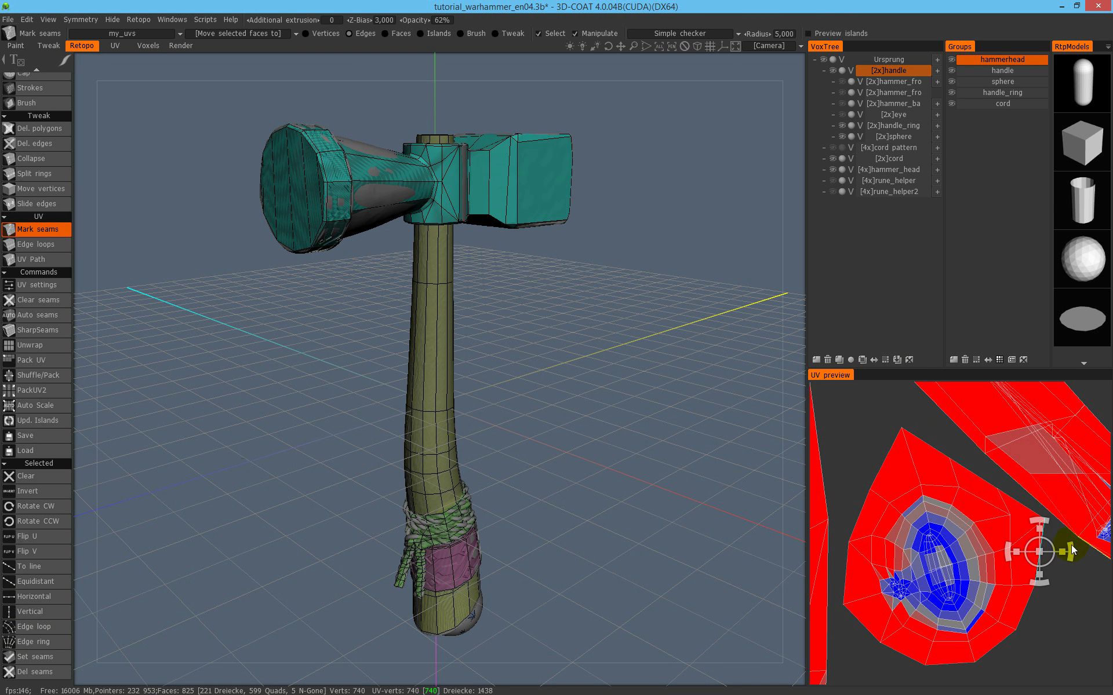
click(884, 469)
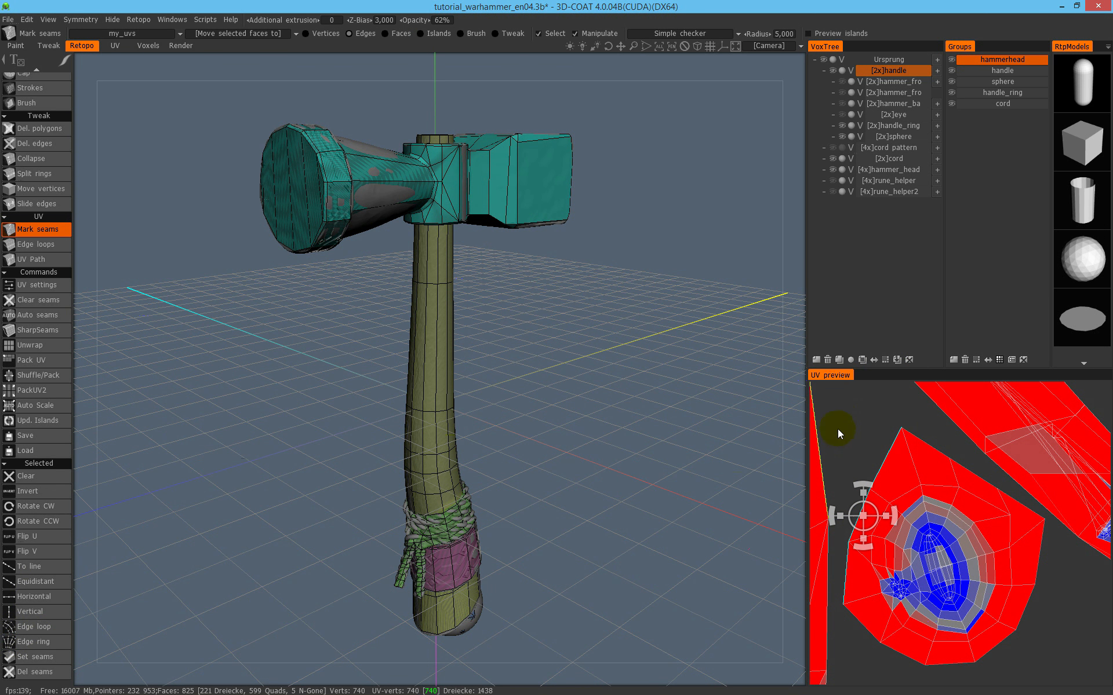
click(38, 611)
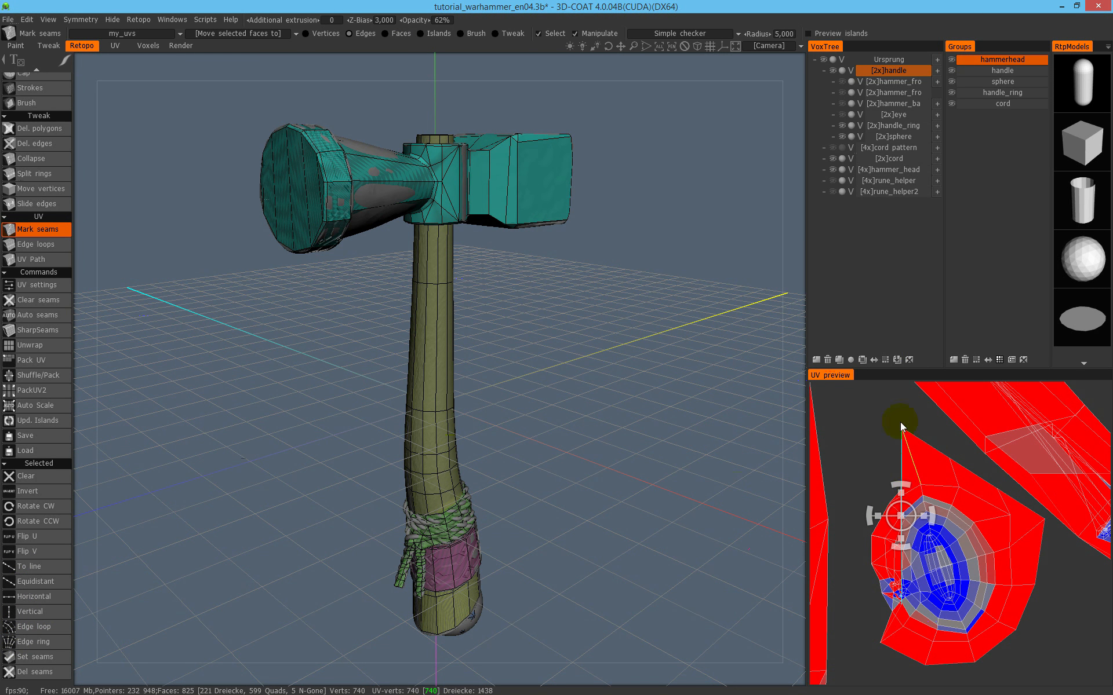
drag(900, 516, 860, 514)
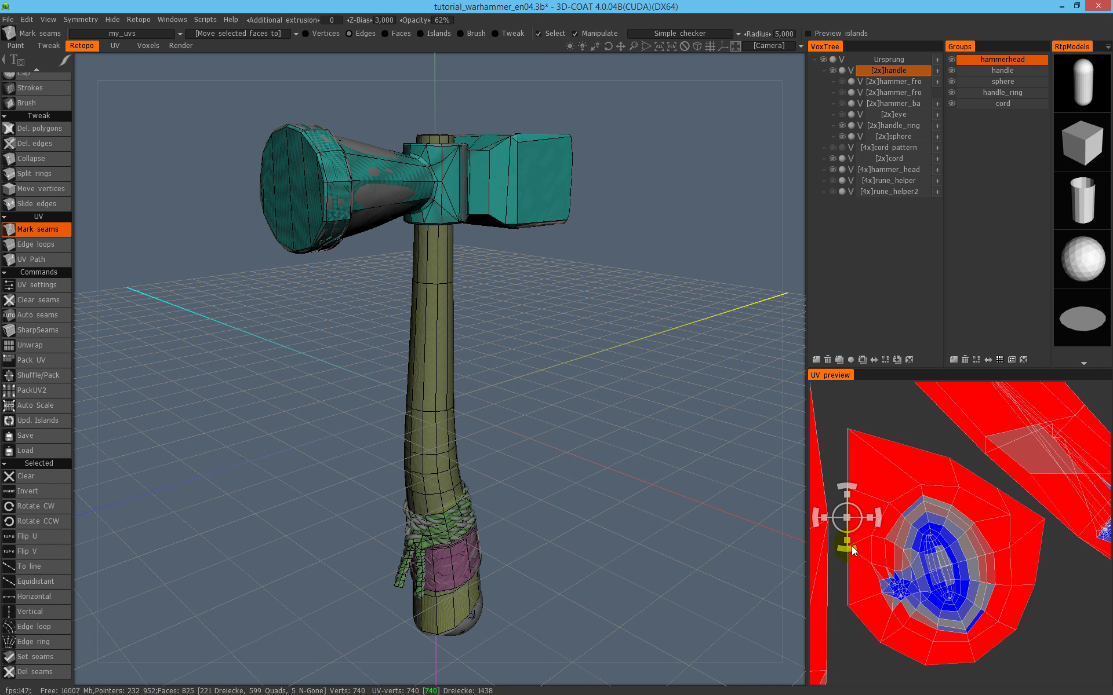
Select the round island's upper outline edges, align them with Horizontal and move them slightly down.
click(946, 457)
shift+click(983, 475)
shift+click(1018, 498)
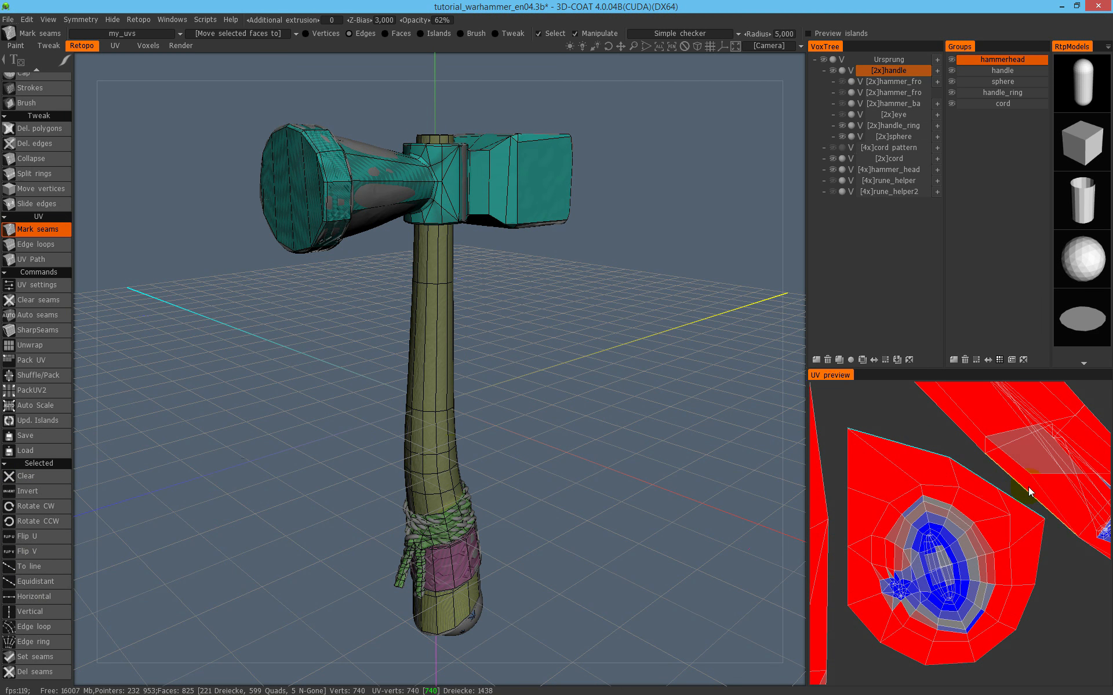
click(38, 594)
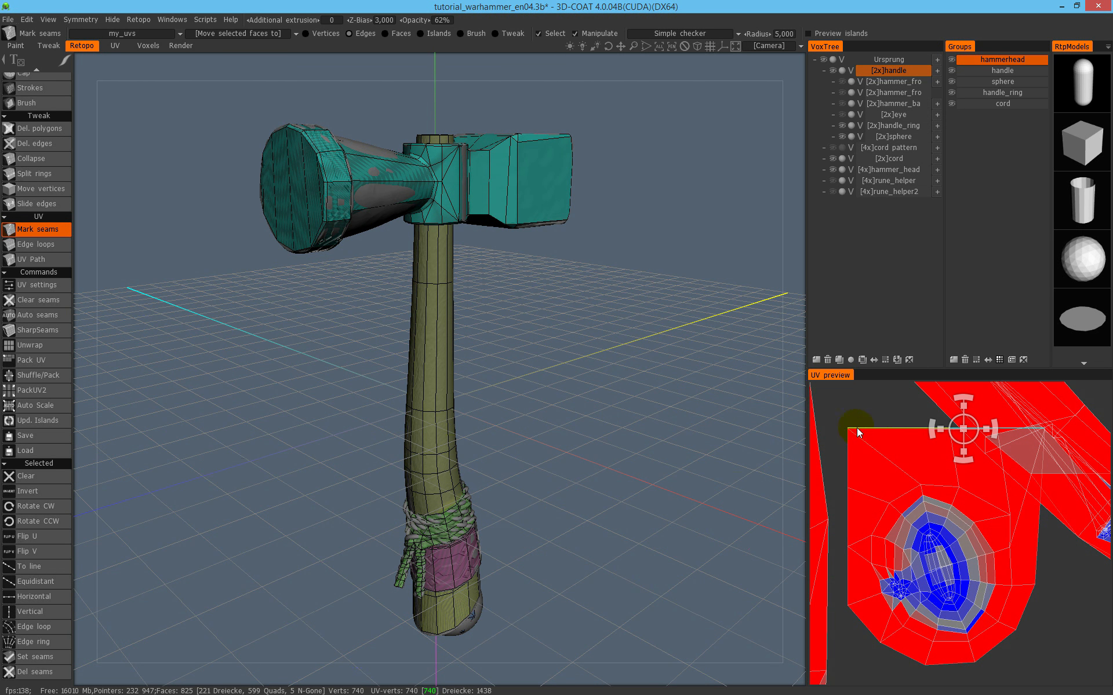
drag(973, 430, 974, 438)
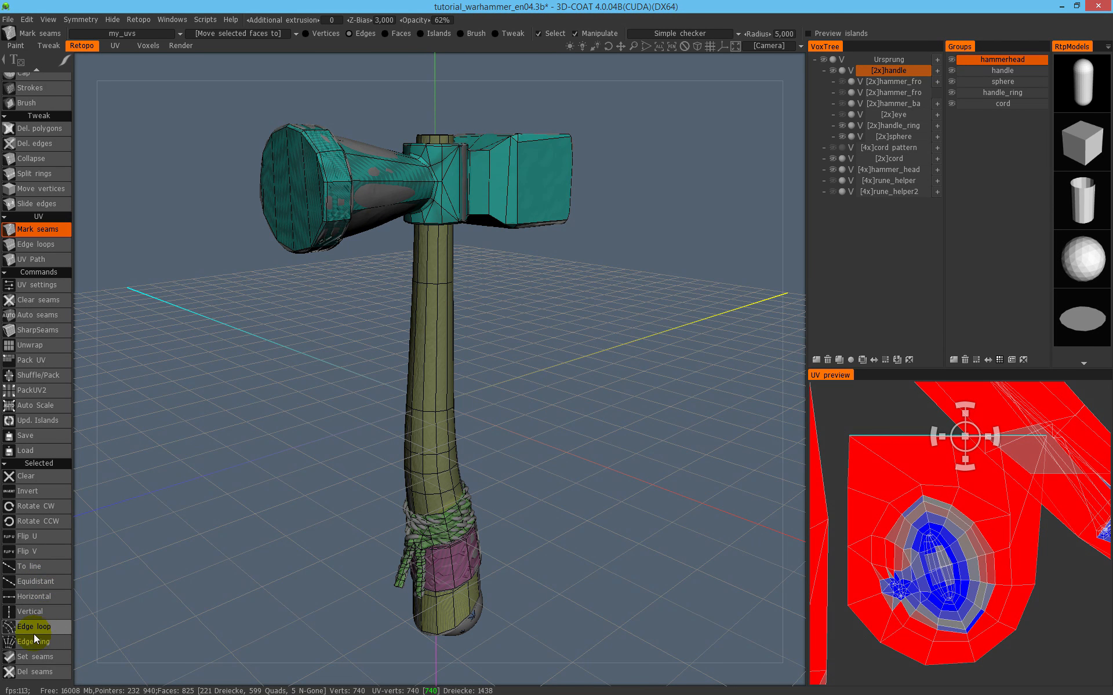
Select one left outline edge of the round island and extend the selection around the outline with Edge loop.
click(889, 449)
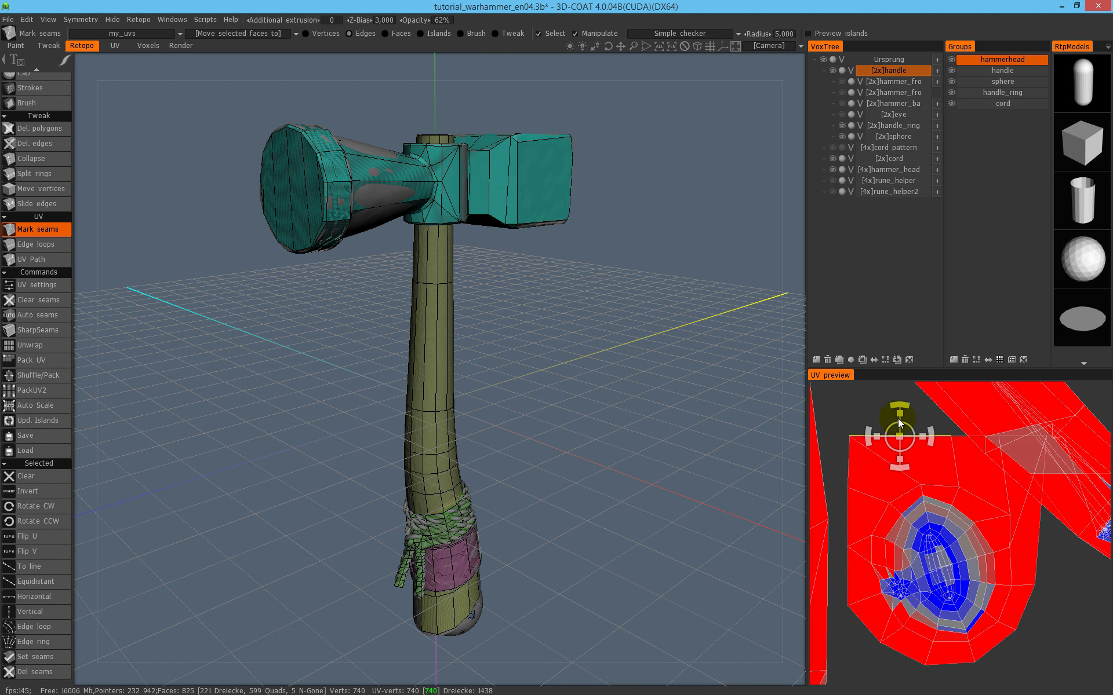
click(939, 423)
click(850, 461)
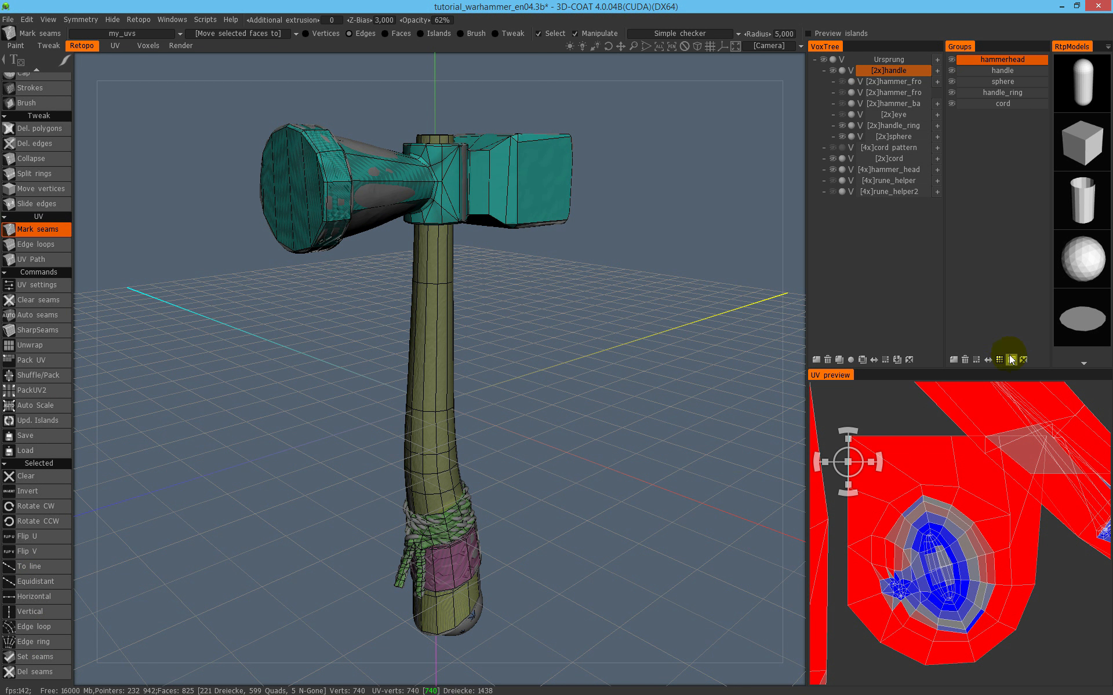
click(40, 627)
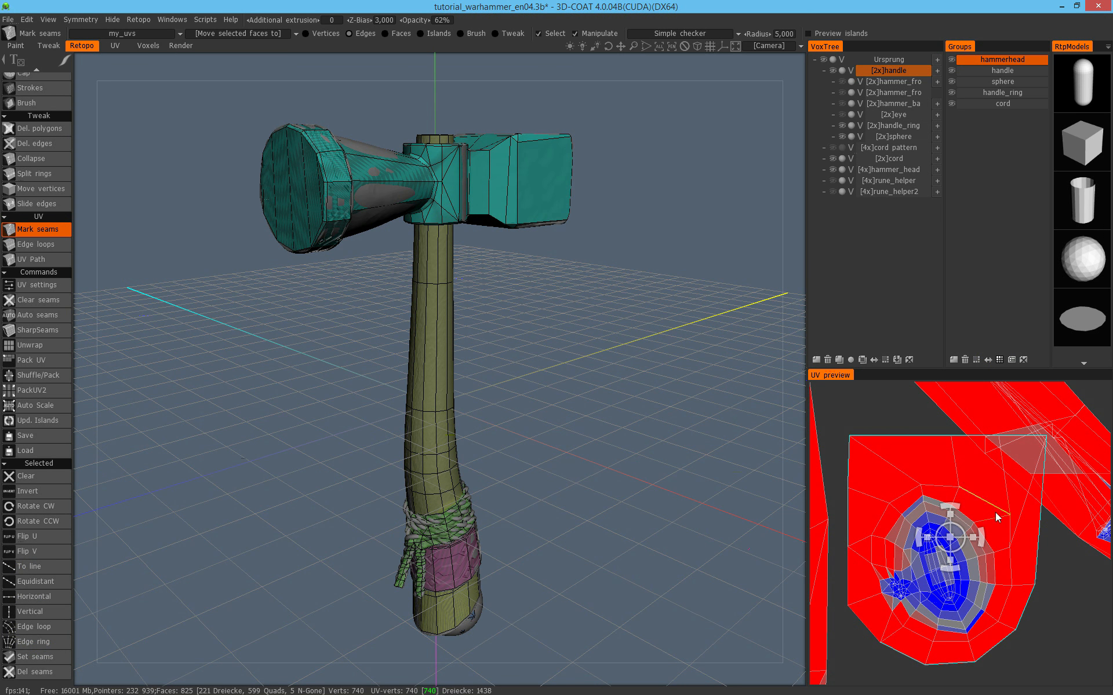
Select a lower-left outline edge of the round island, convert it to Vertices and move its left vertex slightly outward.
scroll(956, 609, up, 6)
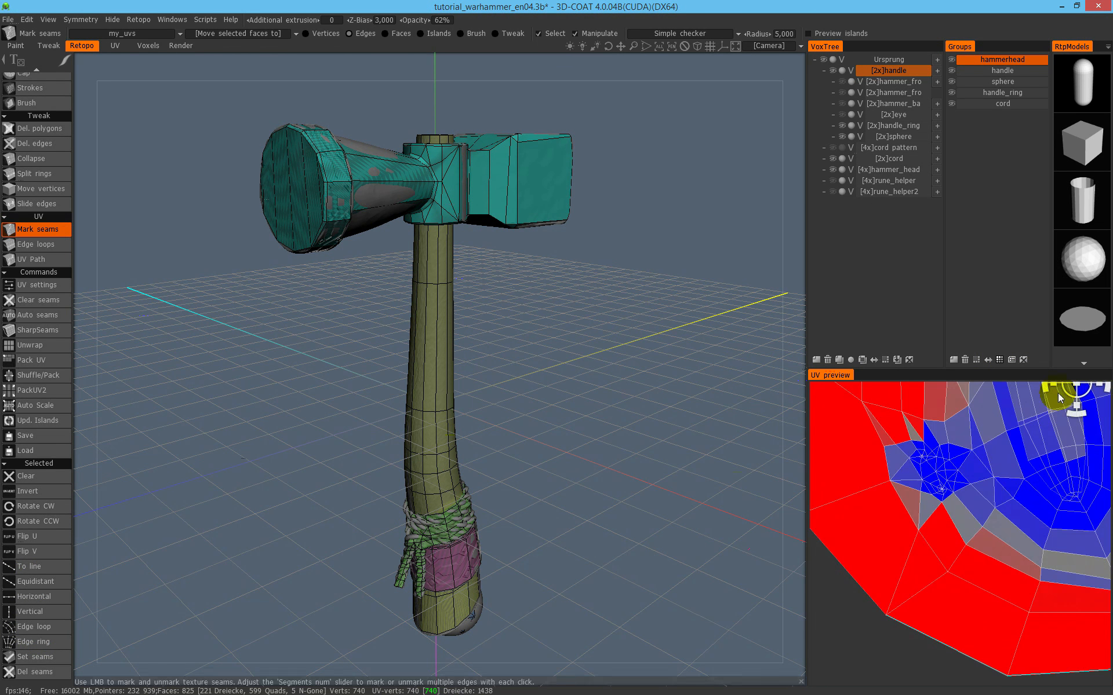
scroll(965, 510, up, 1)
middle_drag(951, 586, 977, 568)
scroll(1046, 474, up, 2)
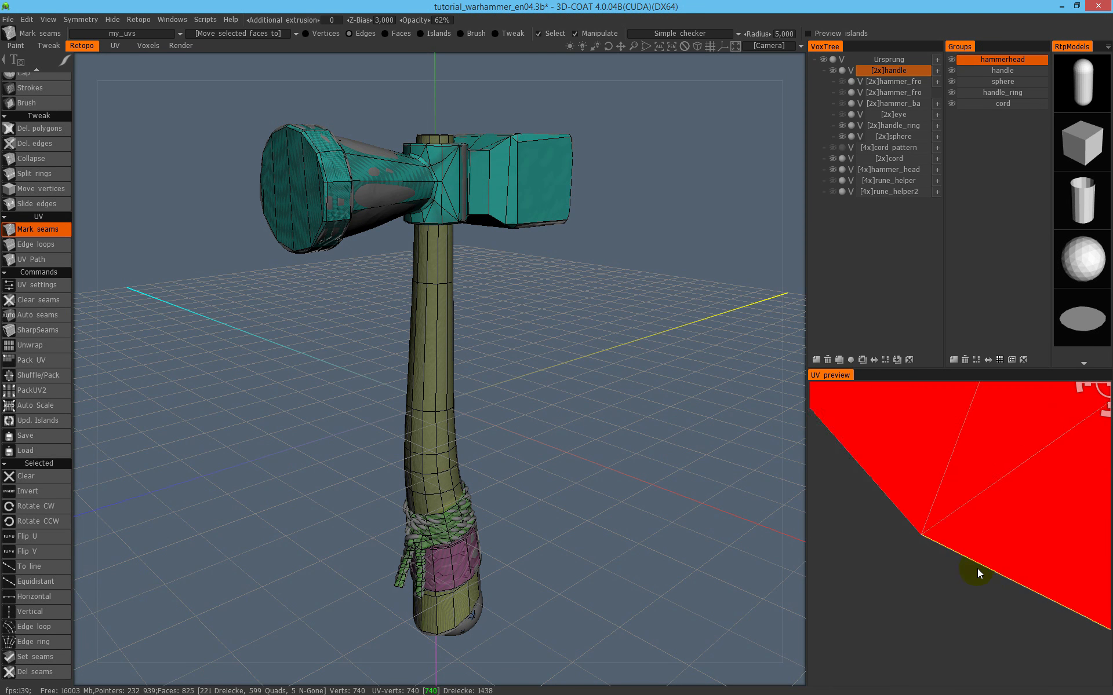
scroll(997, 526, up, 2)
scroll(934, 516, down, 5)
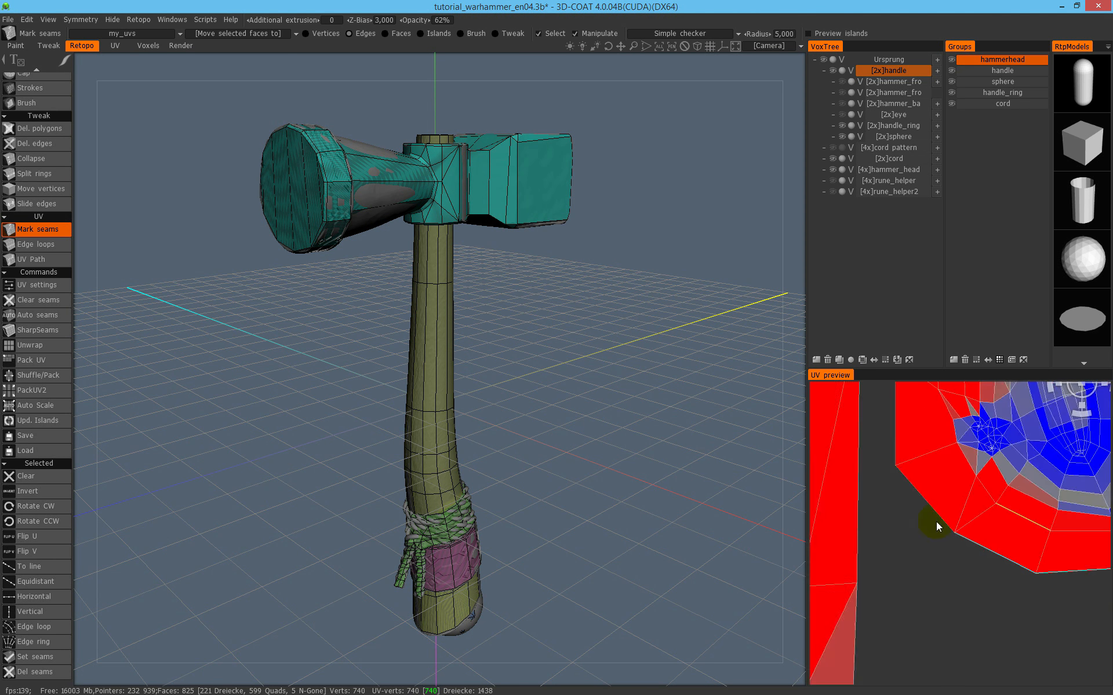
scroll(939, 539, up, 4)
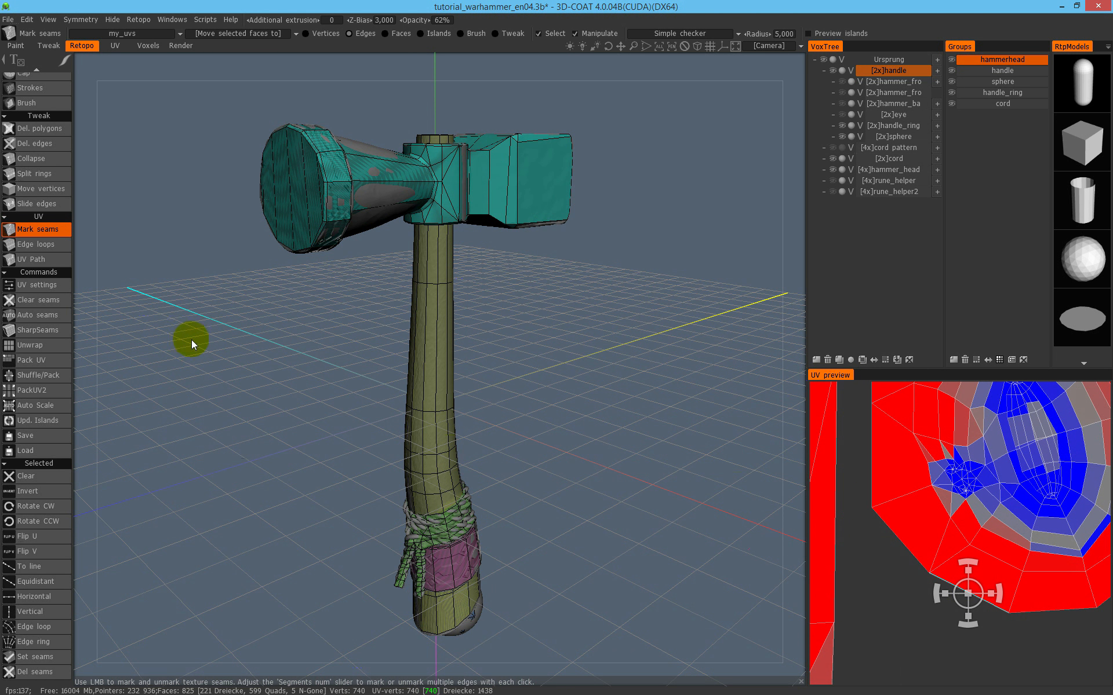
click(323, 33)
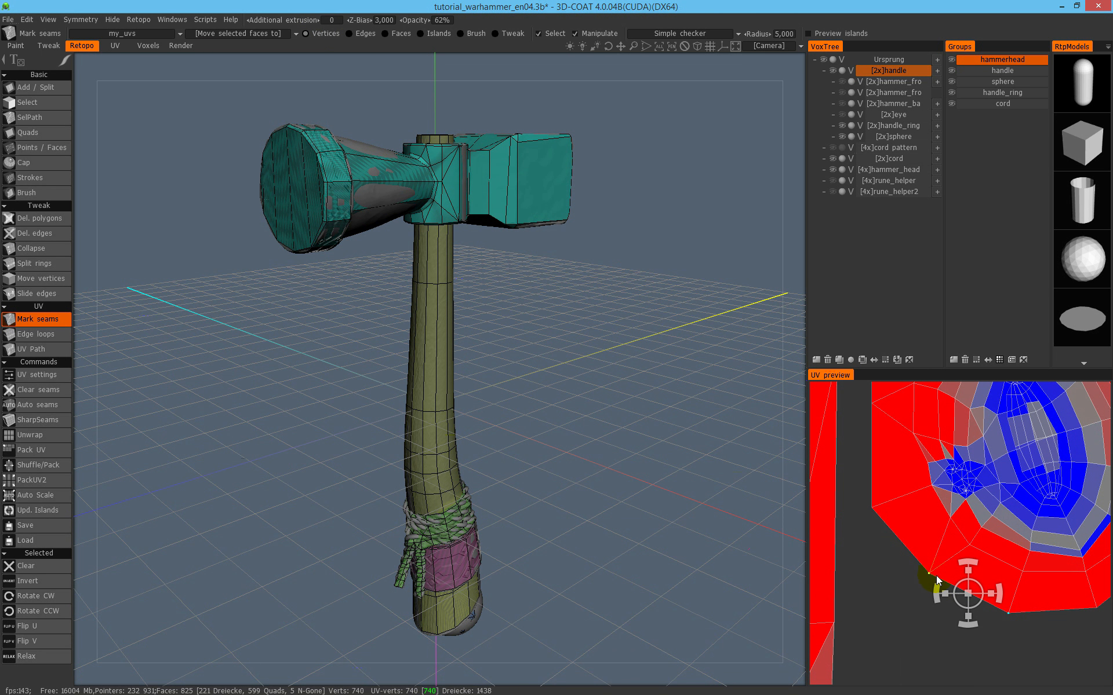
mouse_move(937, 573)
mouse_down()
mouse_move(956, 594)
mouse_move(928, 570)
mouse_up()
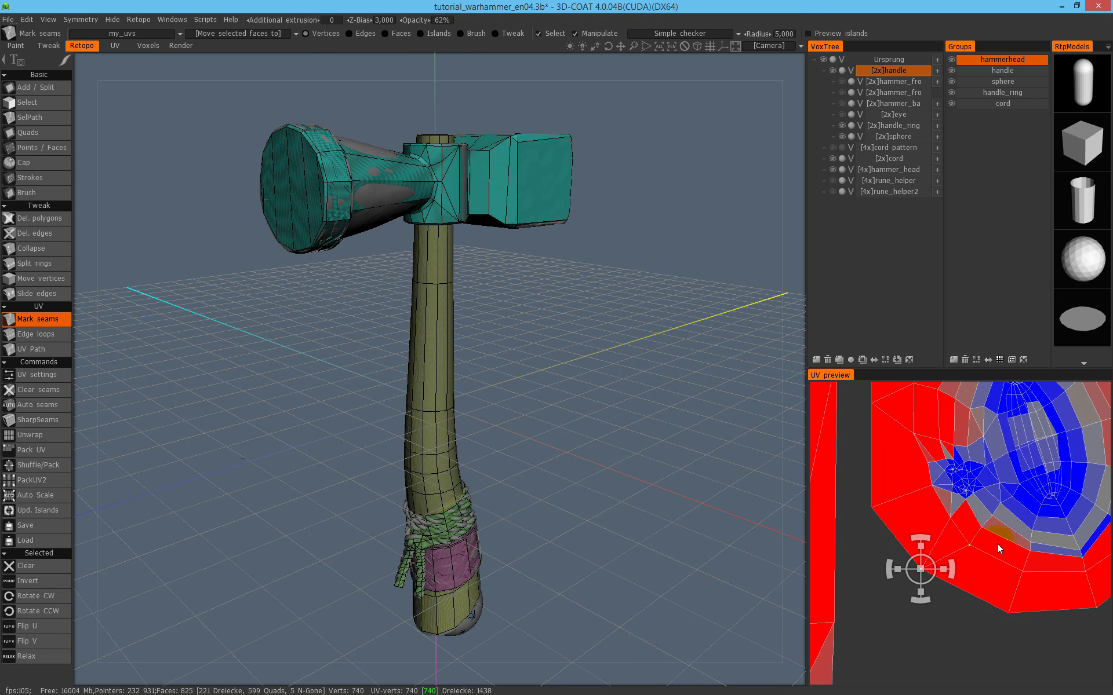
In Edges mode, select the radial edge at the round island's upper-left corner and extend the selection with Edge ring.
scroll(928, 481, down, 3)
middle_drag(938, 513, 862, 563)
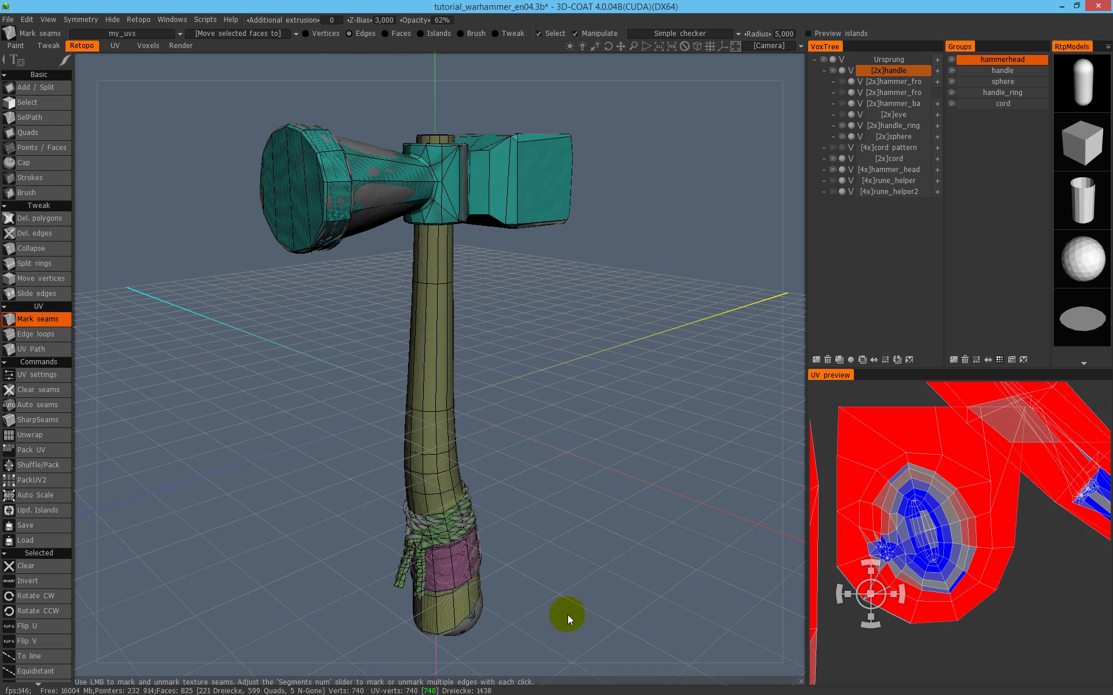
scroll(50, 451, down, 3)
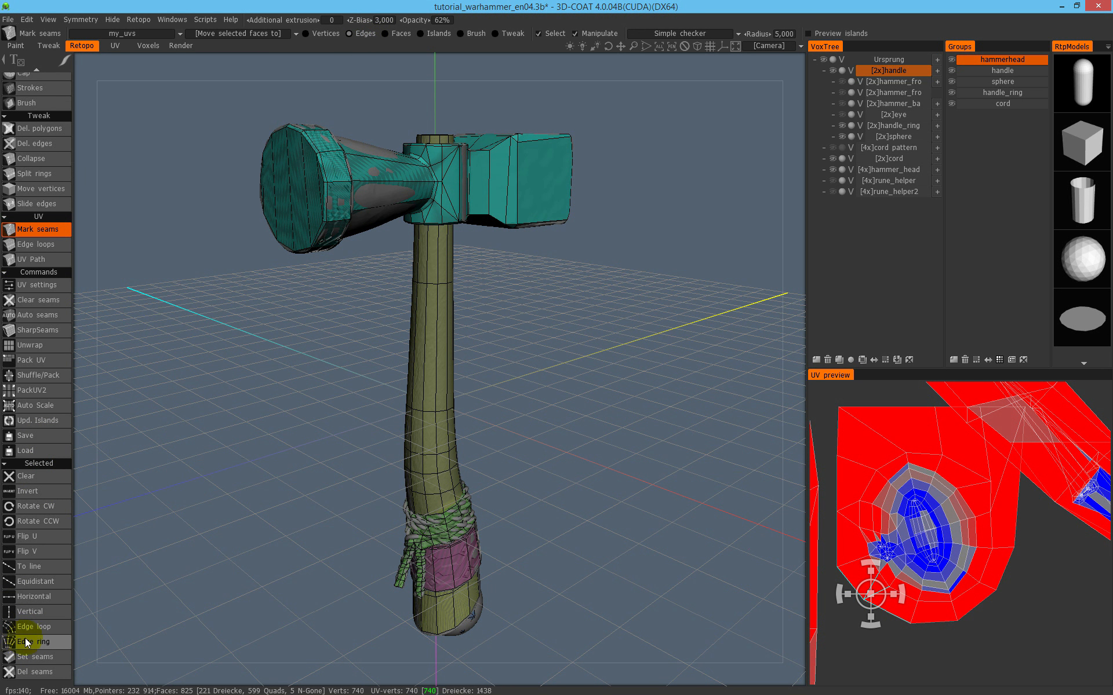
click(881, 440)
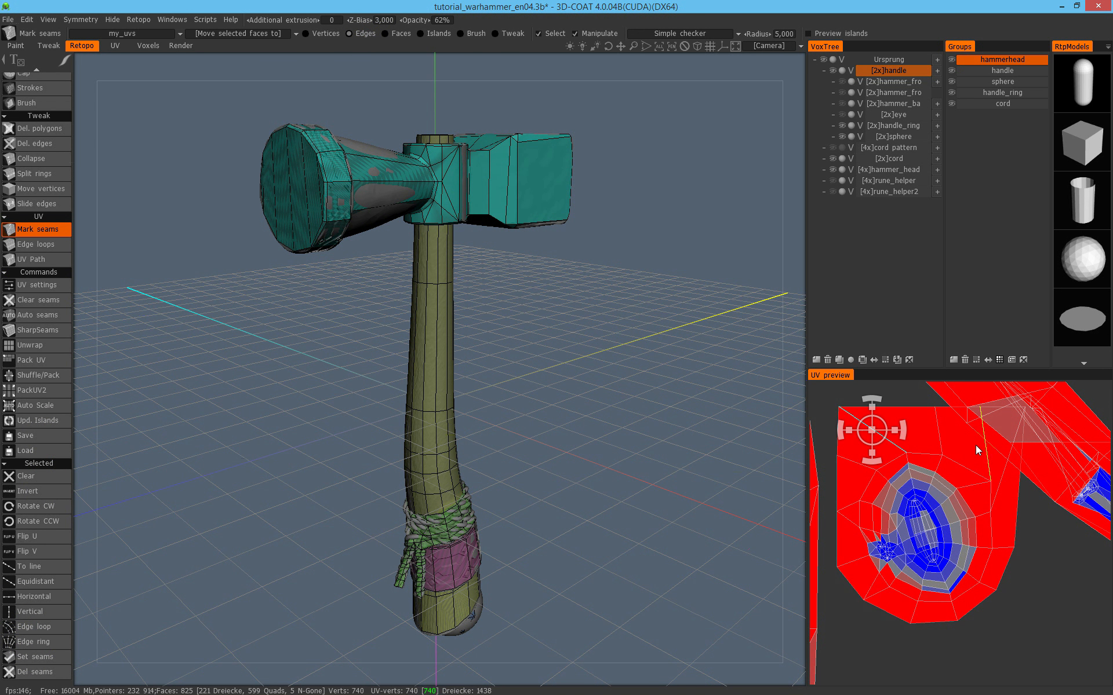
click(49, 644)
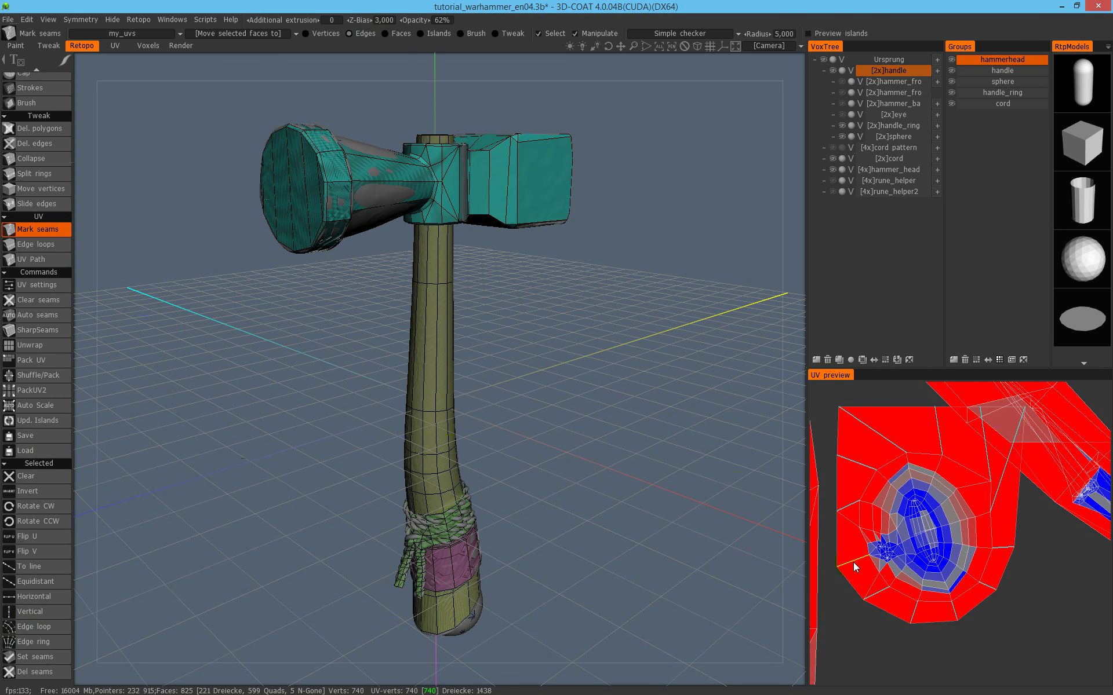
Move the selected edge ring slightly, convert the selection to Faces and relax the round island's outer faces with Relax.
mouse_move(924, 526)
mouse_down()
mouse_move(930, 516)
mouse_move(929, 527)
mouse_up()
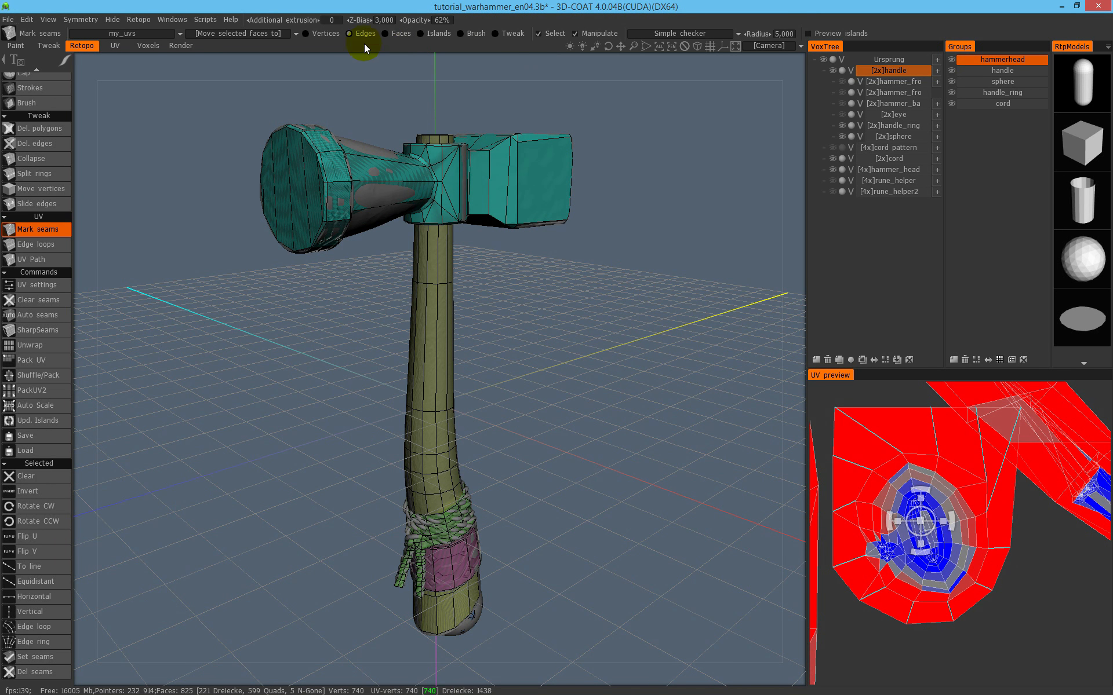
click(385, 33)
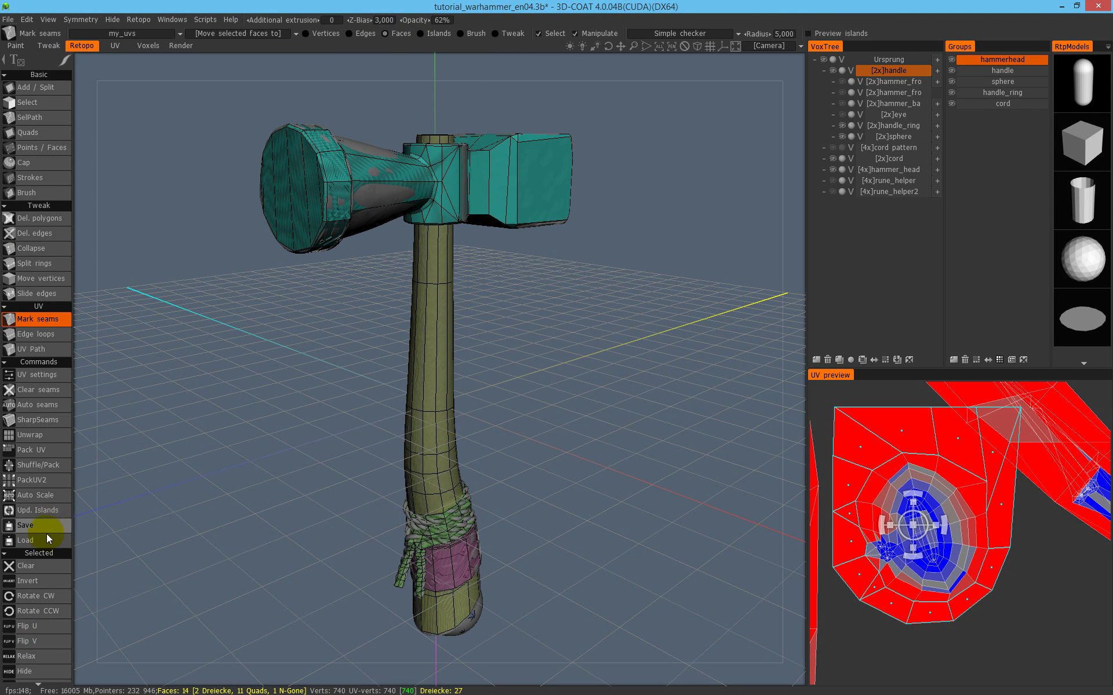
scroll(49, 510, down, 1)
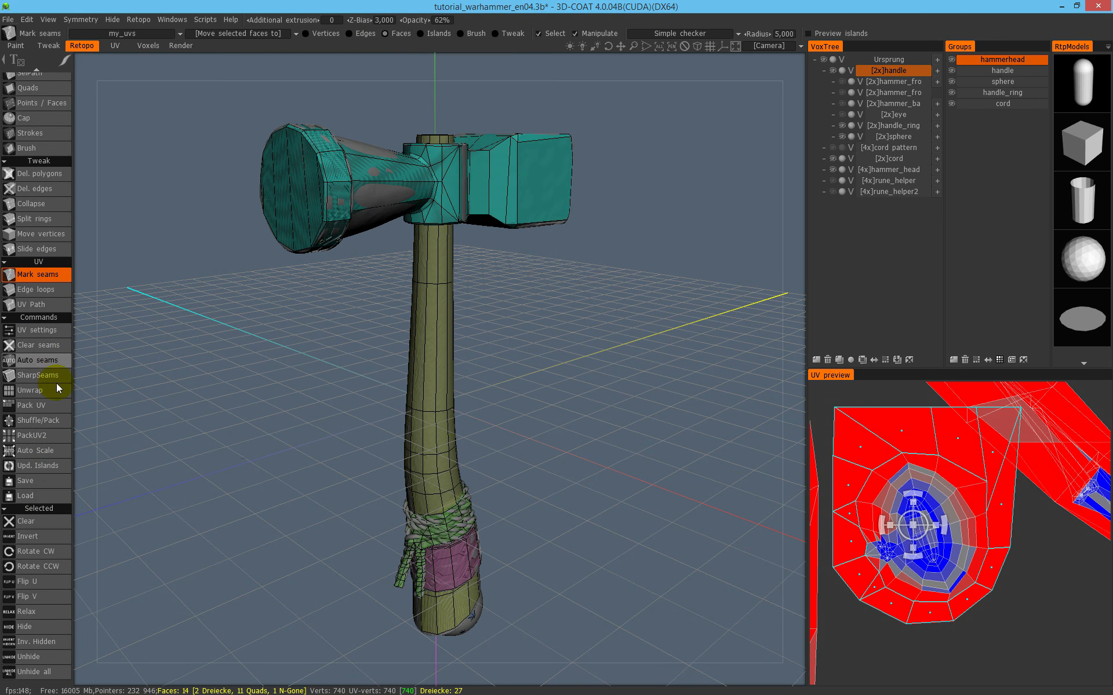
click(41, 615)
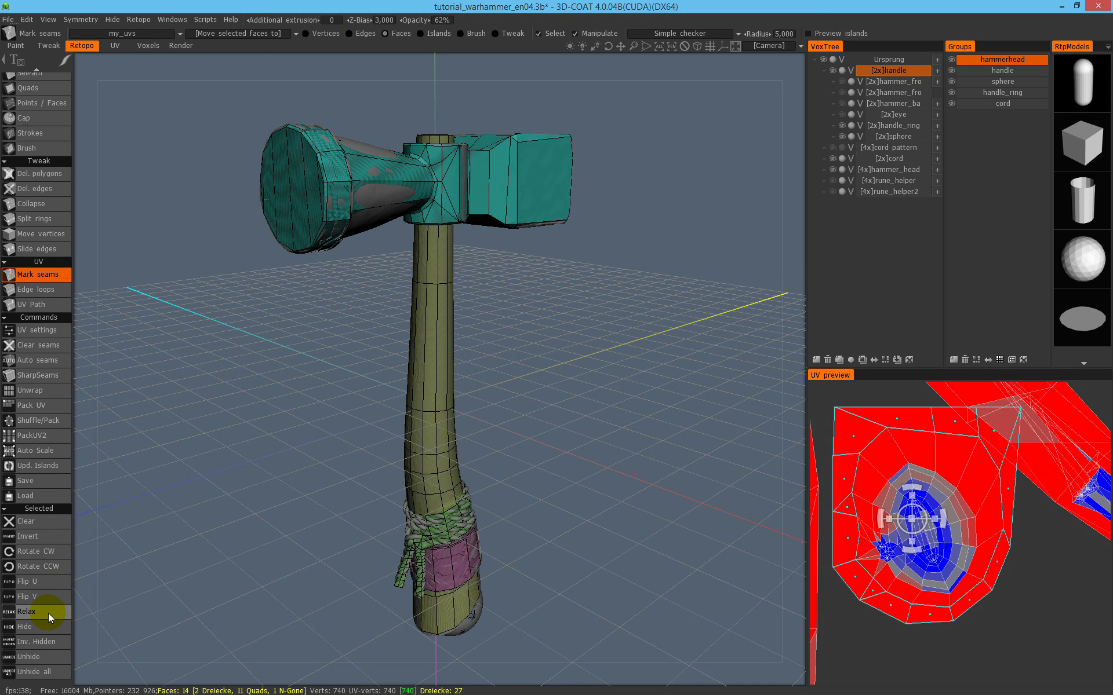
click(48, 613)
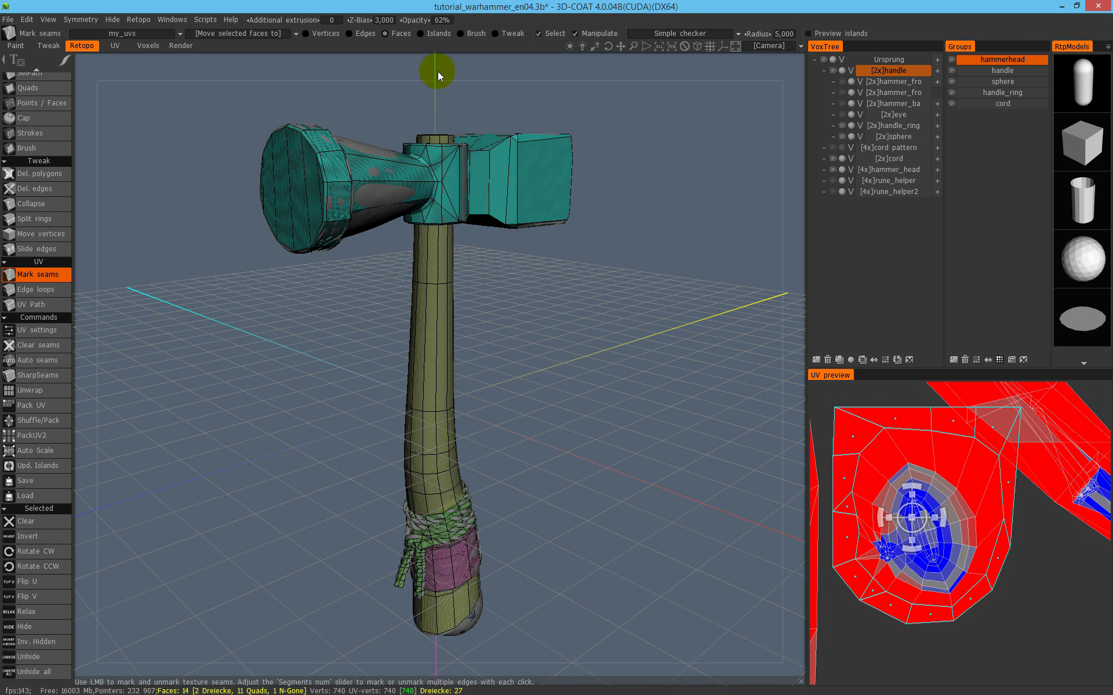
Switch to Brush mode, set the radius to 50,000 and push the round island's lower outline slightly outward.
click(436, 35)
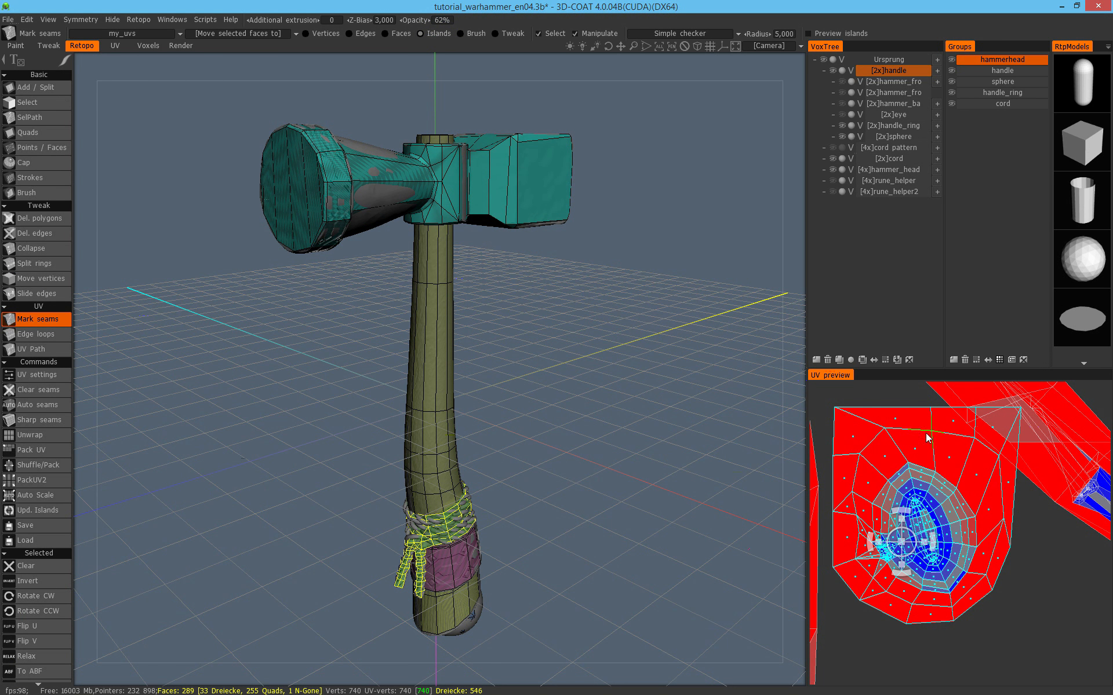
click(471, 33)
scroll(968, 514, down, 4)
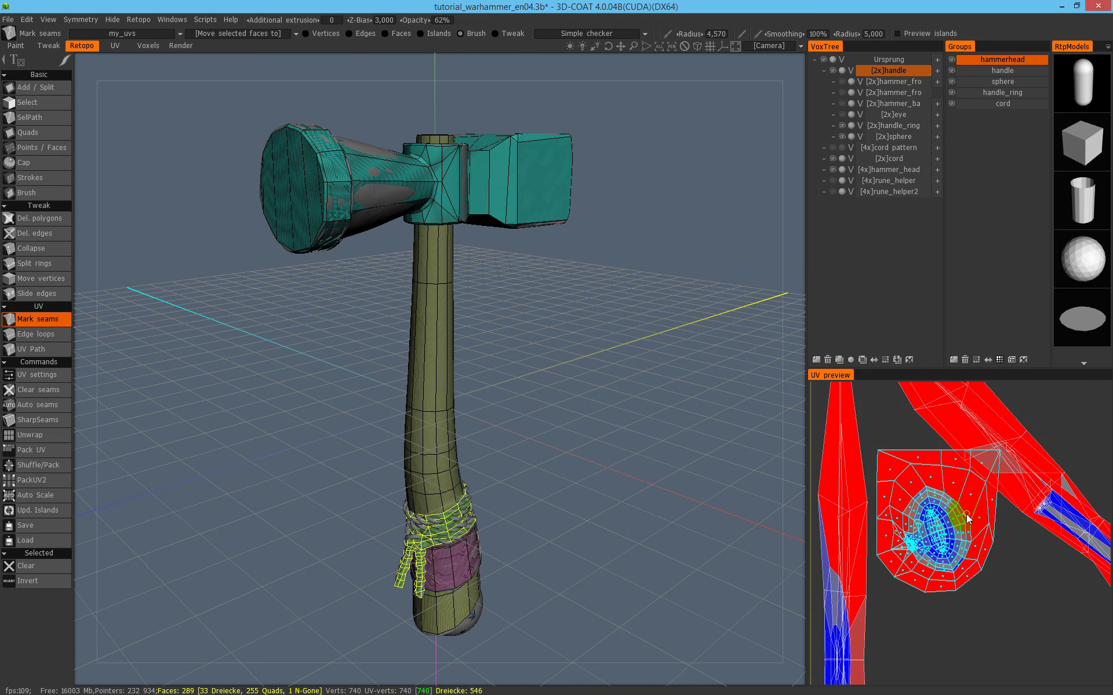
scroll(1006, 596, up, 2)
scroll(948, 605, down, 1)
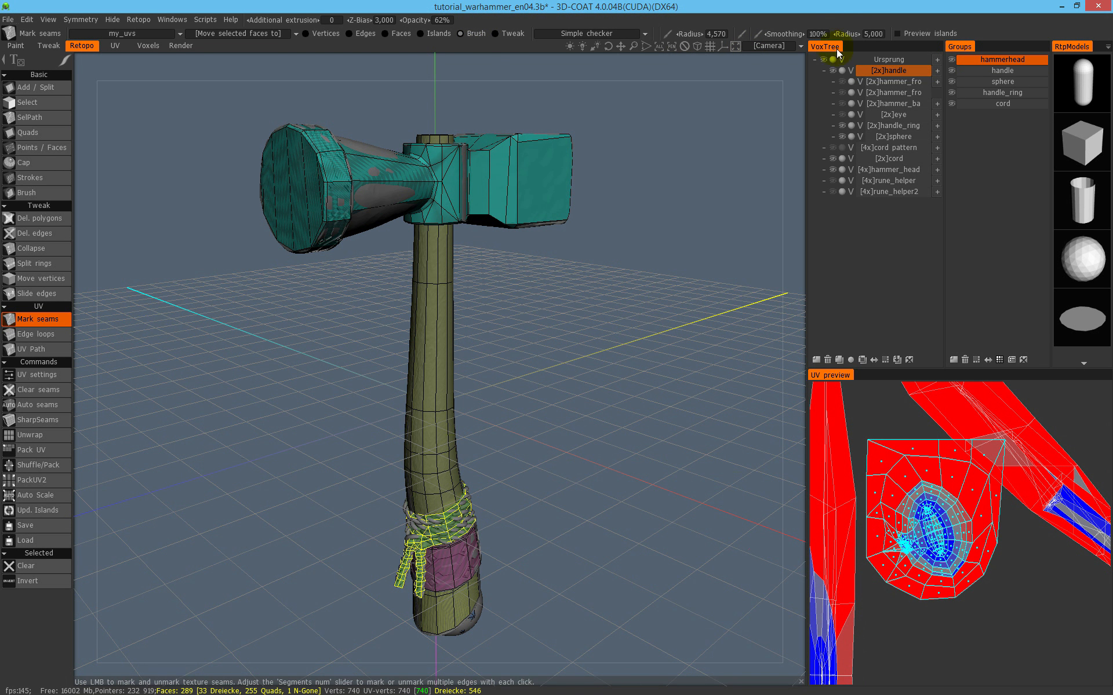
drag(847, 34, 902, 36)
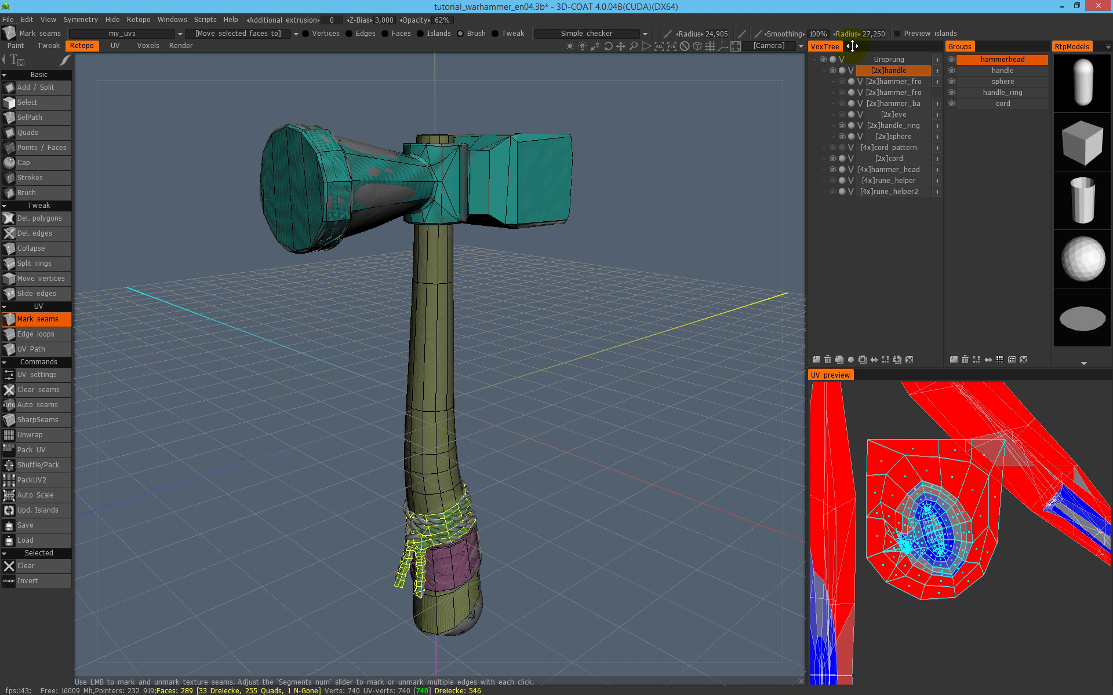
drag(849, 35, 907, 42)
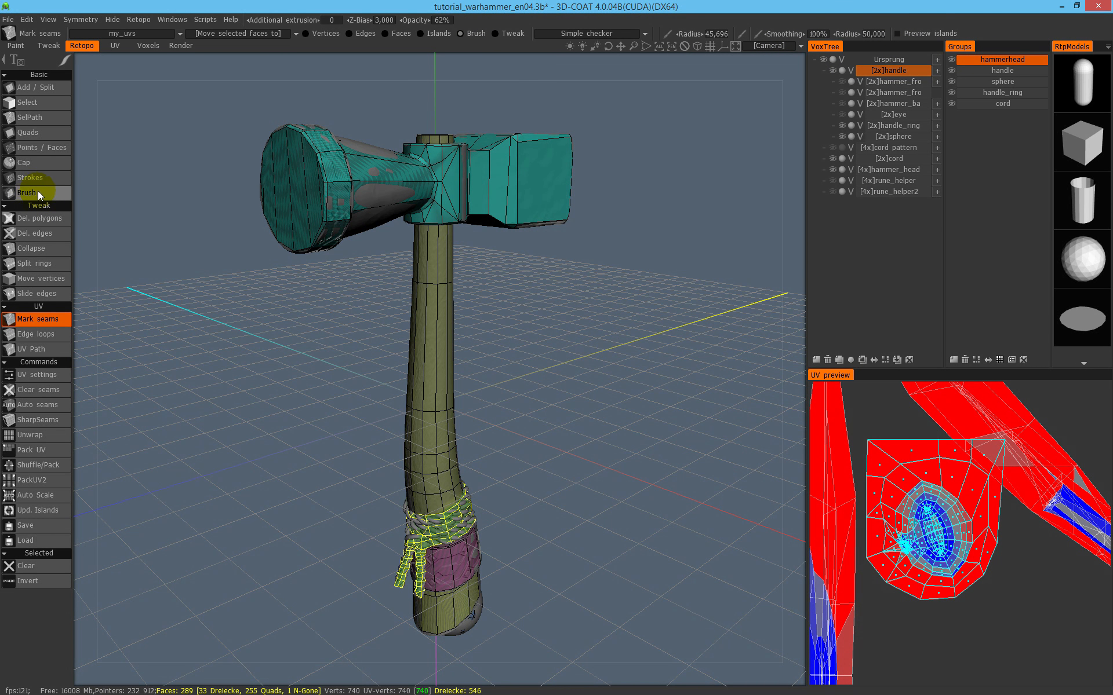
mouse_move(954, 594)
mouse_down()
mouse_move(960, 603)
mouse_move(919, 605)
mouse_up()
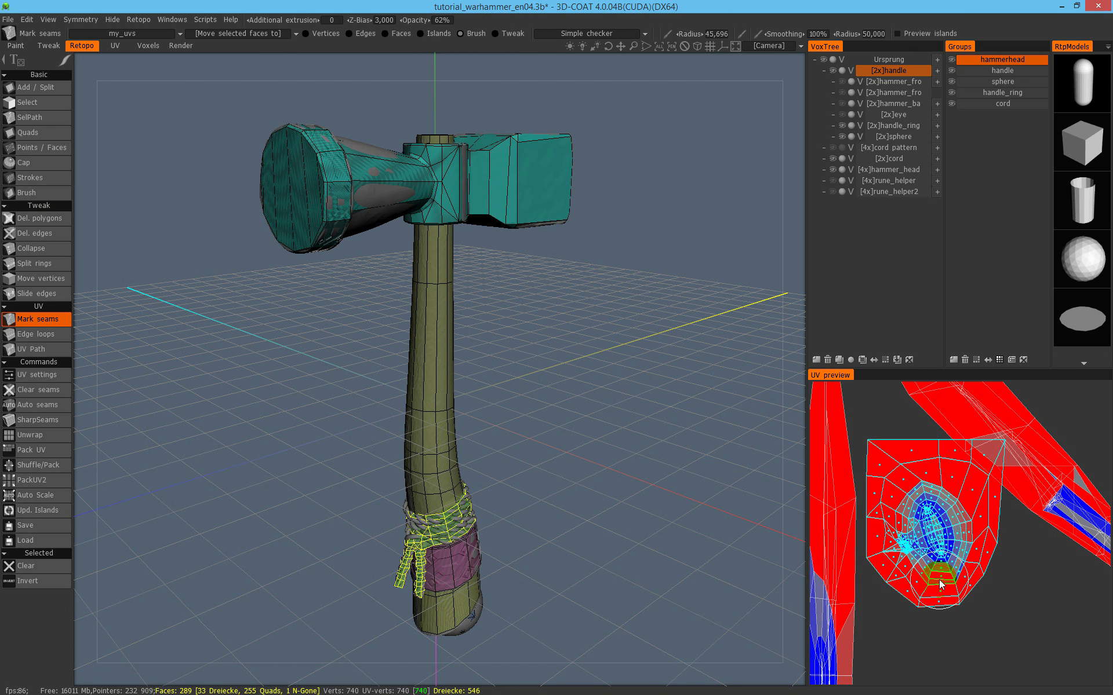
In Tweak mode, pull the round island's upper-left, left, bottom and lower-right outline vertices to new positions.
click(498, 34)
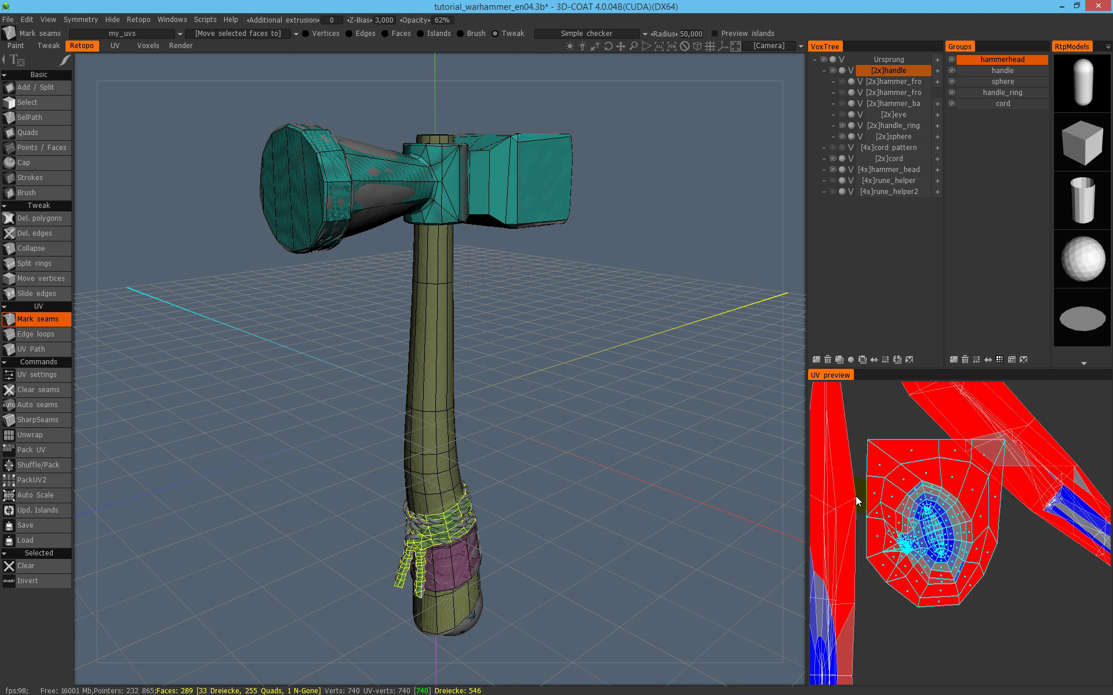
mouse_move(868, 442)
mouse_down()
mouse_move(885, 410)
mouse_move(901, 446)
mouse_move(920, 432)
mouse_move(893, 414)
mouse_move(908, 439)
mouse_move(899, 432)
mouse_up()
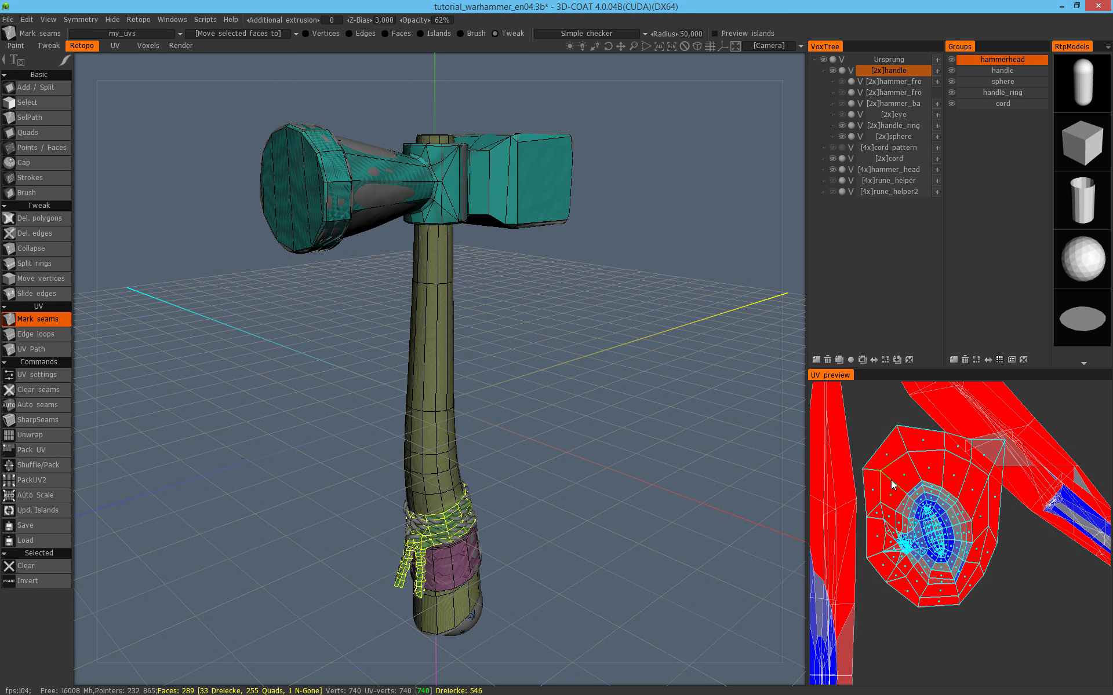
drag(865, 515, 882, 527)
drag(960, 604, 969, 626)
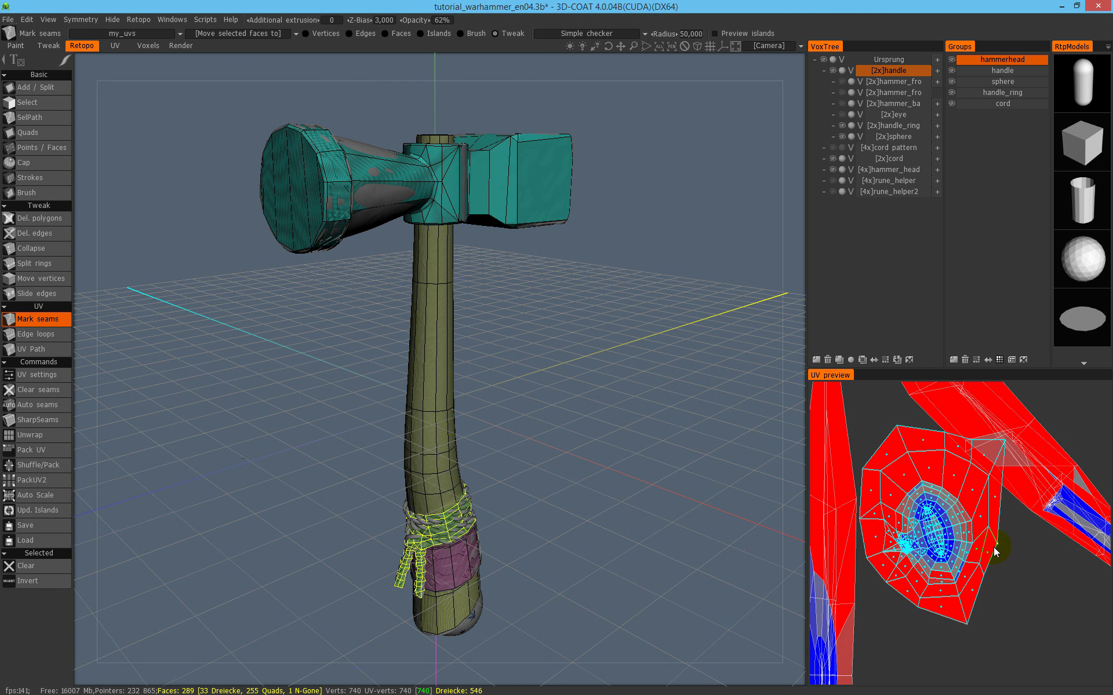
drag(983, 576, 1006, 583)
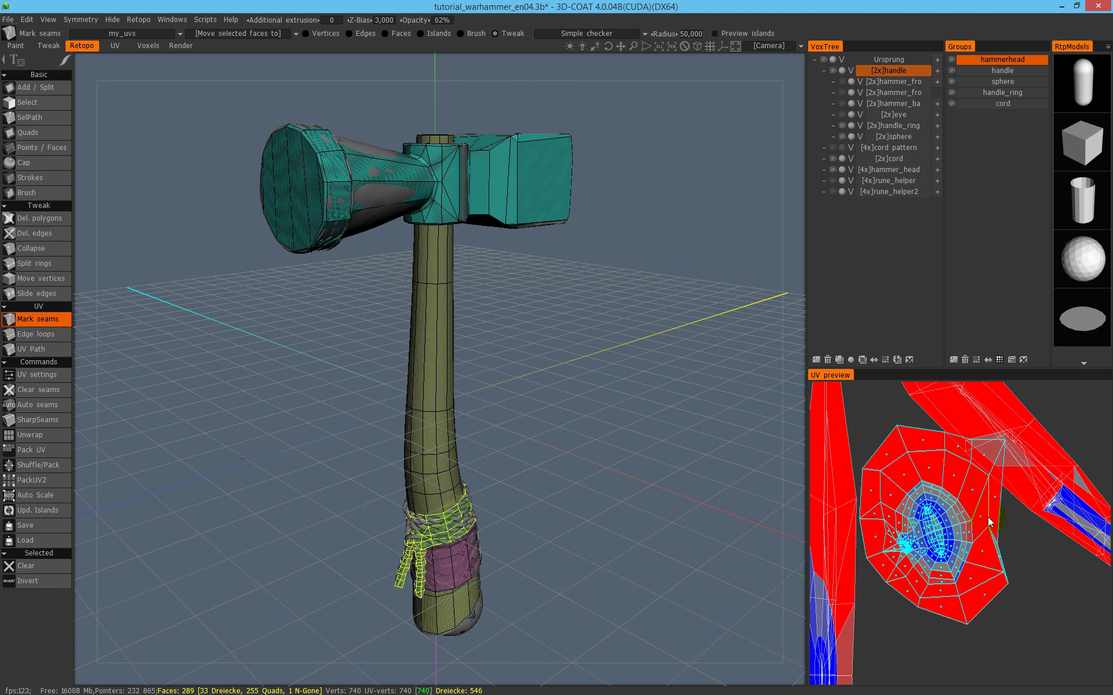
scroll(1021, 493, down, 5)
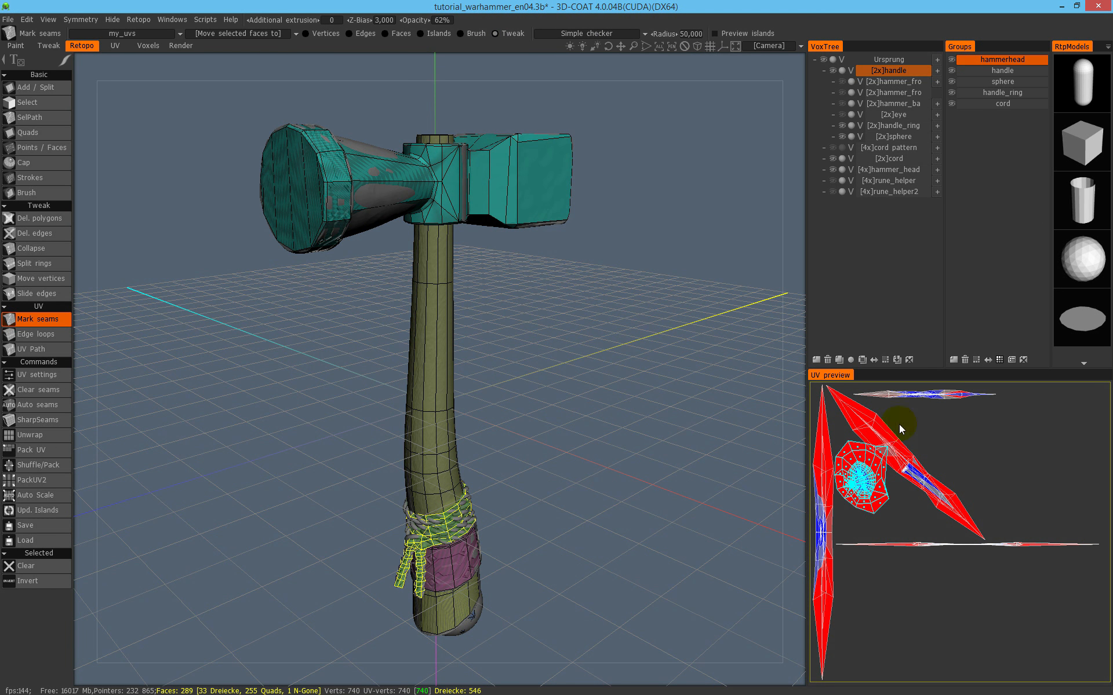
Return to Islands mode and hide the Ursprung voxel object so only the retopo mesh is displayed.
middle_drag(343, 184, 388, 162)
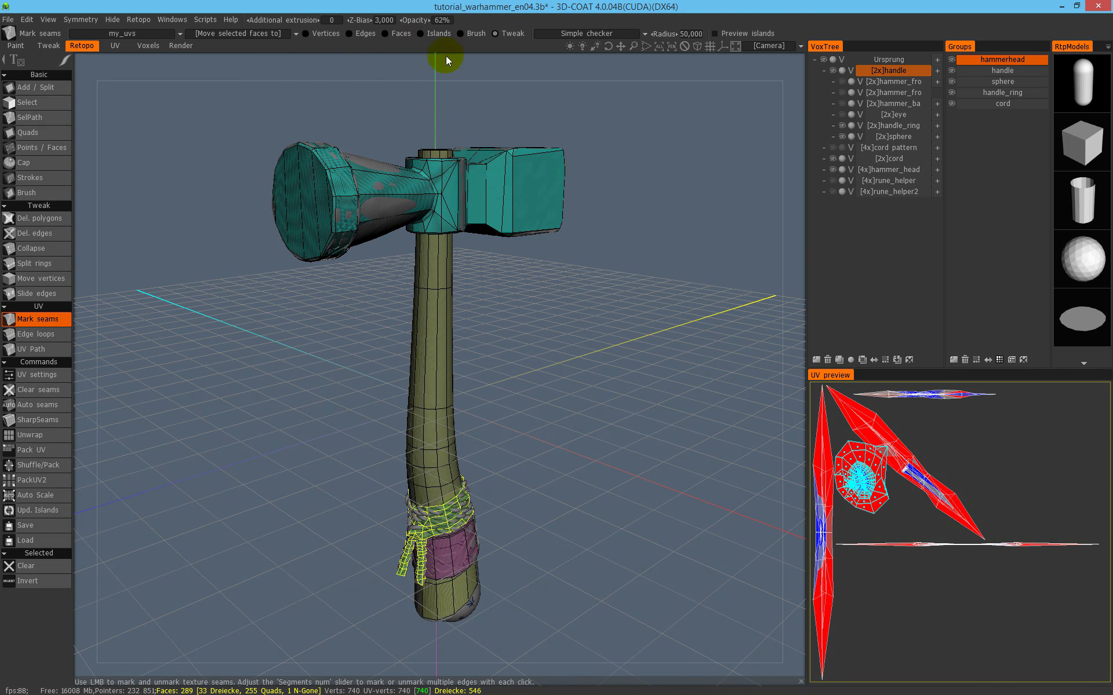
click(421, 33)
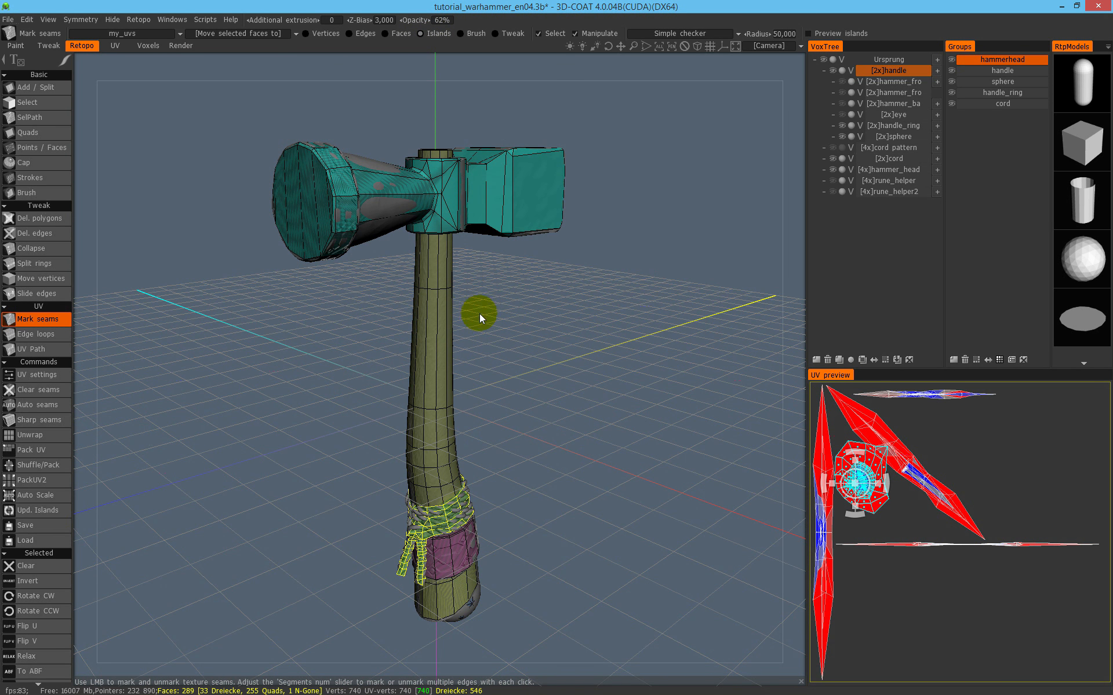
middle_drag(497, 296, 501, 302)
click(823, 60)
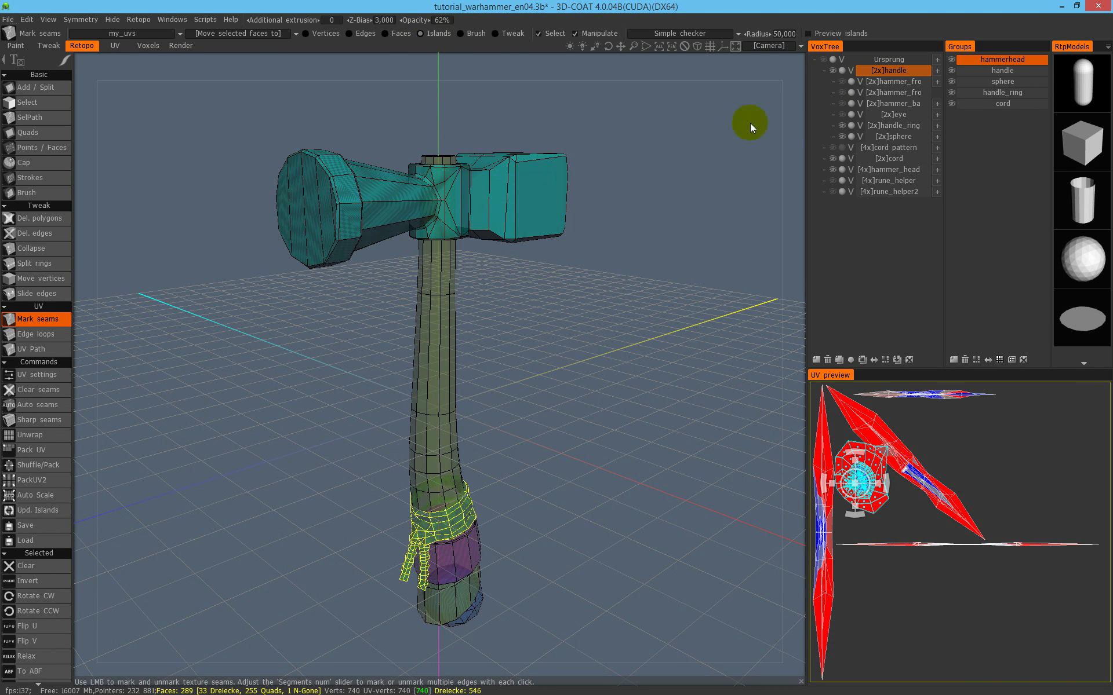
right_drag(507, 259, 532, 221)
middle_drag(532, 220, 564, 402)
right_drag(554, 290, 536, 315)
alt+drag(536, 315, 566, 275)
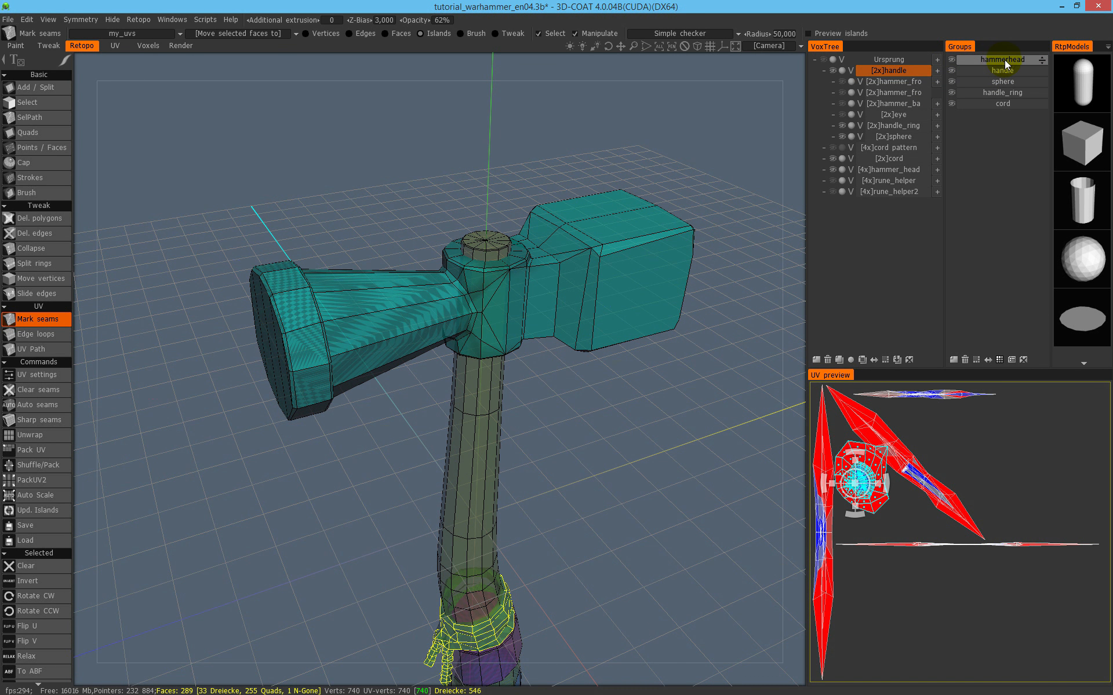
Isolate the hammerhead retopo group by hiding the handle, sphere, handle_ring and cord groups.
click(951, 59)
click(951, 60)
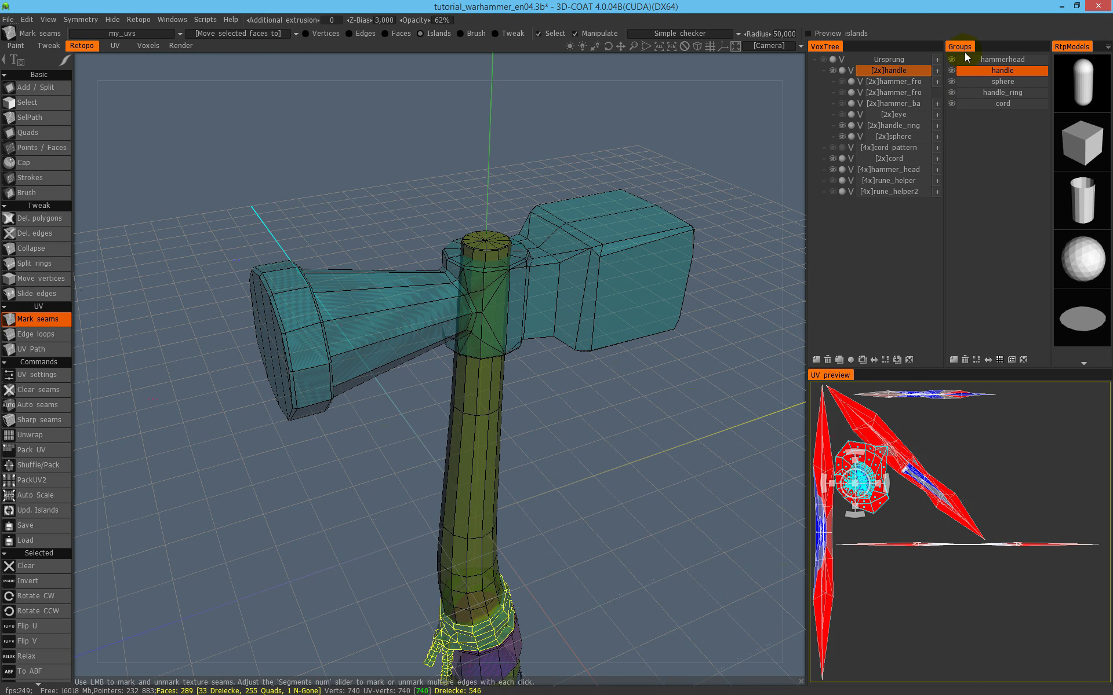
click(953, 63)
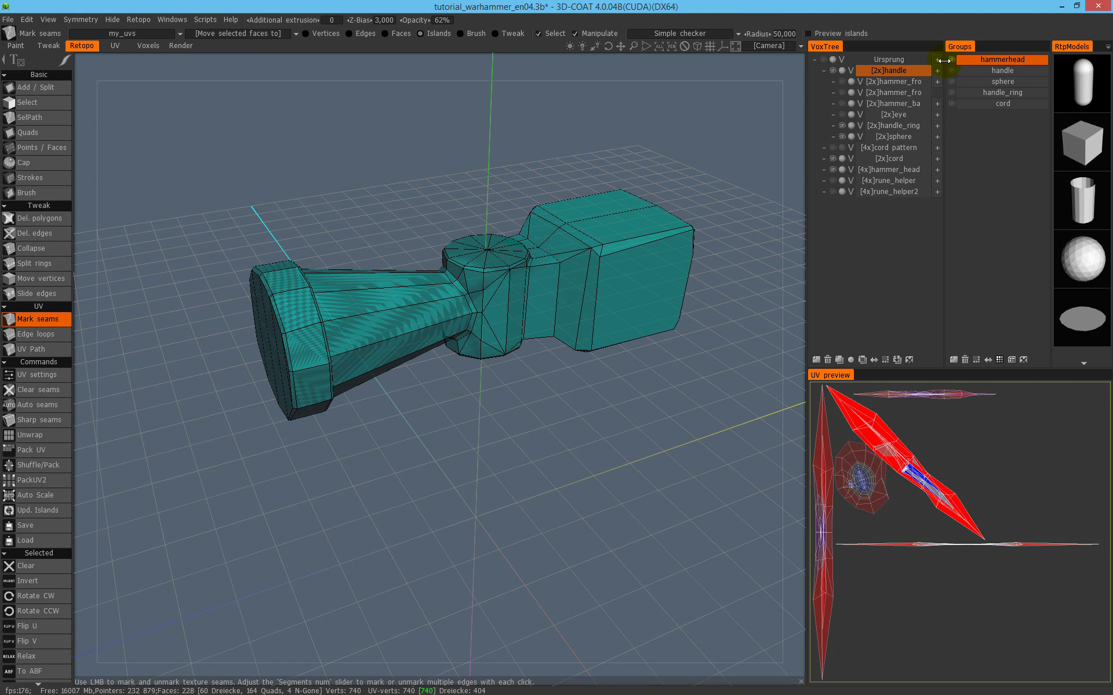
click(562, 292)
click(951, 64)
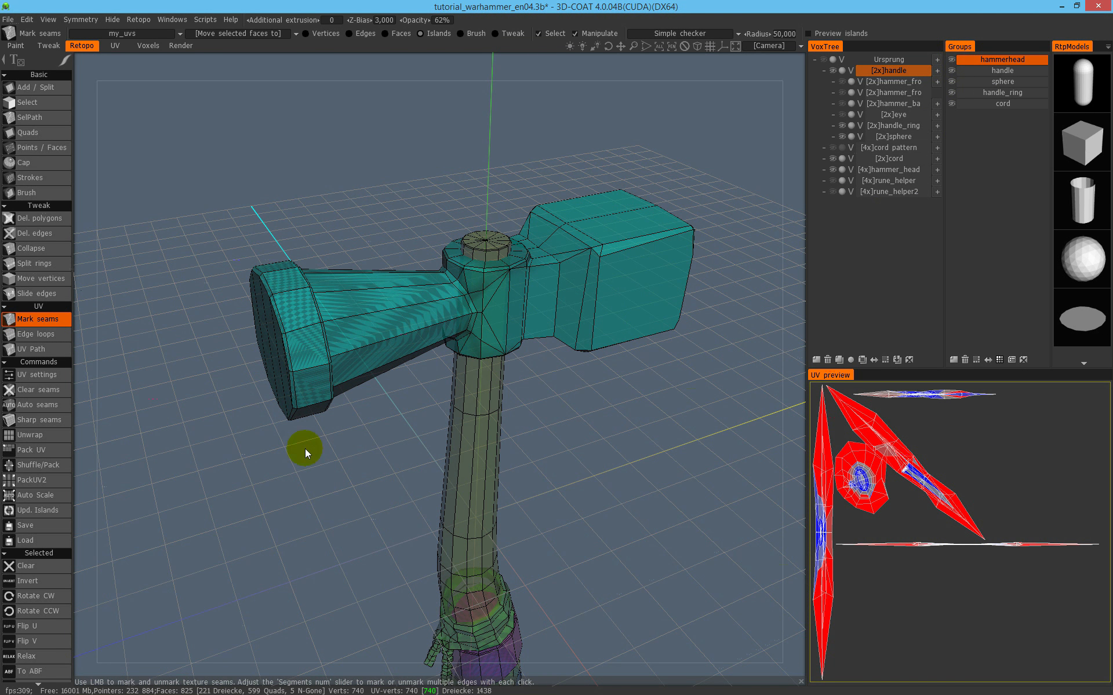
click(951, 59)
drag(541, 280, 576, 219)
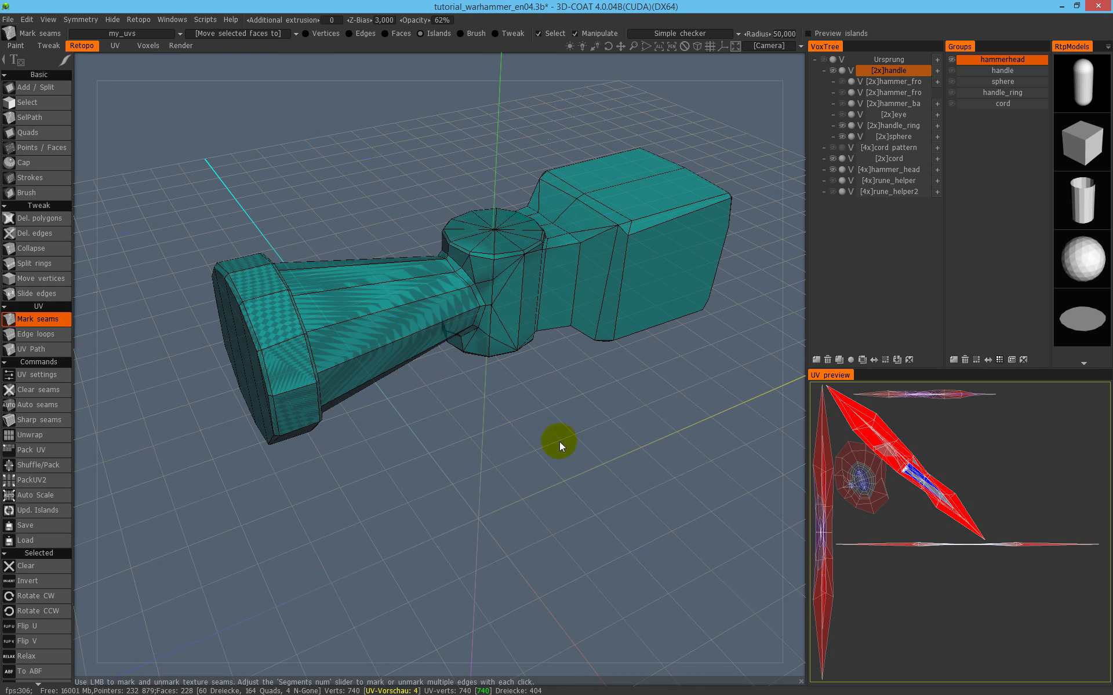
Select the hammerhead's diagonal UV island, move it a short distance to the right and deselect it.
click(967, 537)
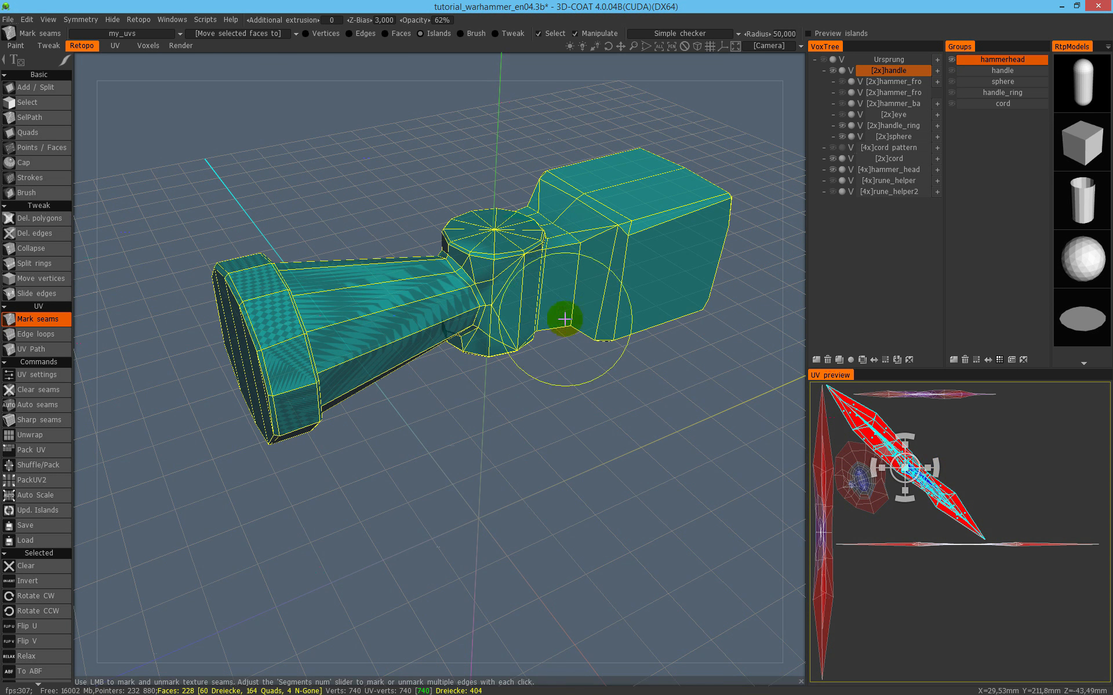
drag(905, 467, 976, 476)
click(881, 427)
Mark the first seam edges where the conical hammer neck meets the central collar.
alt+drag(583, 260, 554, 230)
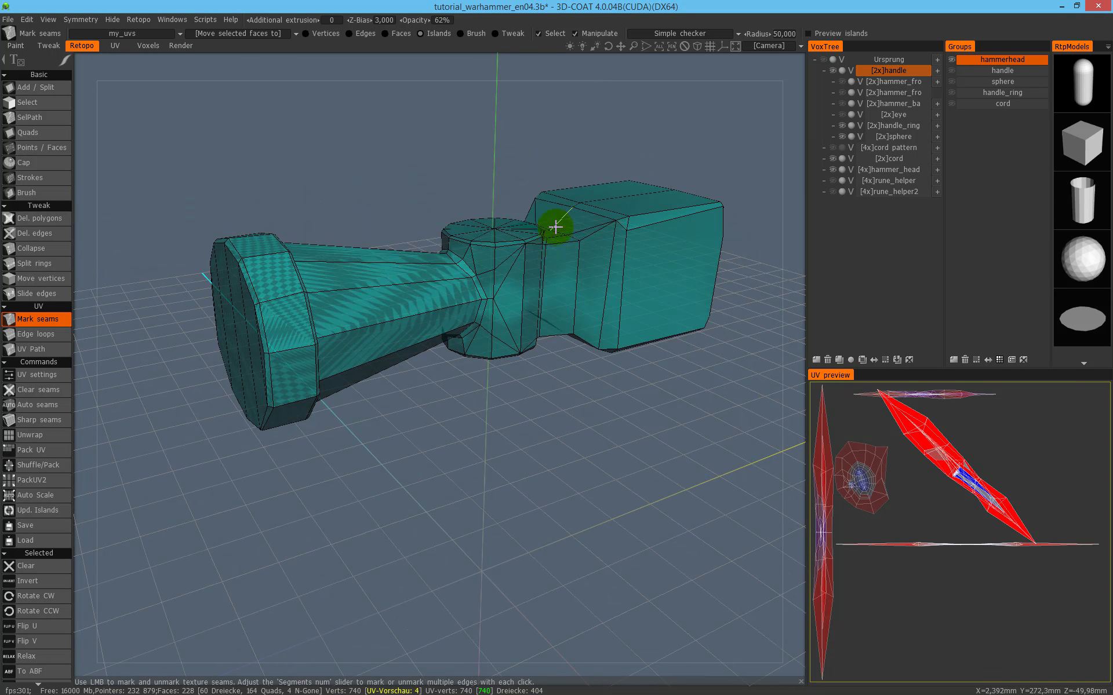
alt+middle_drag(560, 247, 569, 314)
alt+right_drag(569, 315, 560, 266)
click(502, 331)
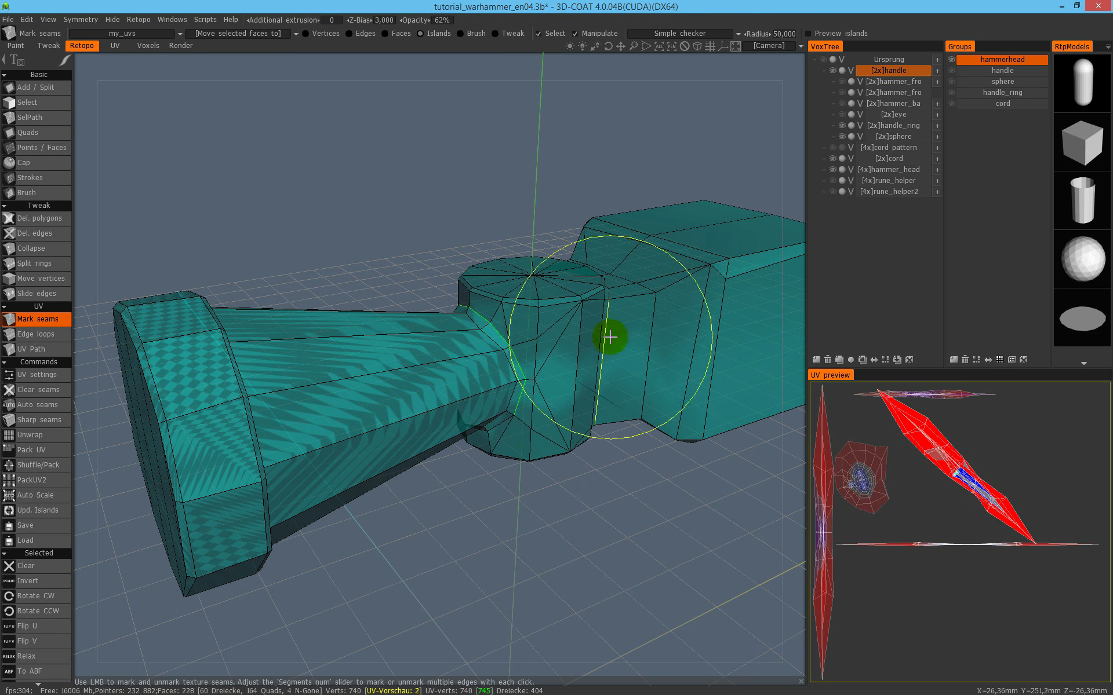
Reduce the seam marking radius to 14,325 and extend the neck seam along the lower part of the collar joint.
alt+drag(586, 385, 556, 334)
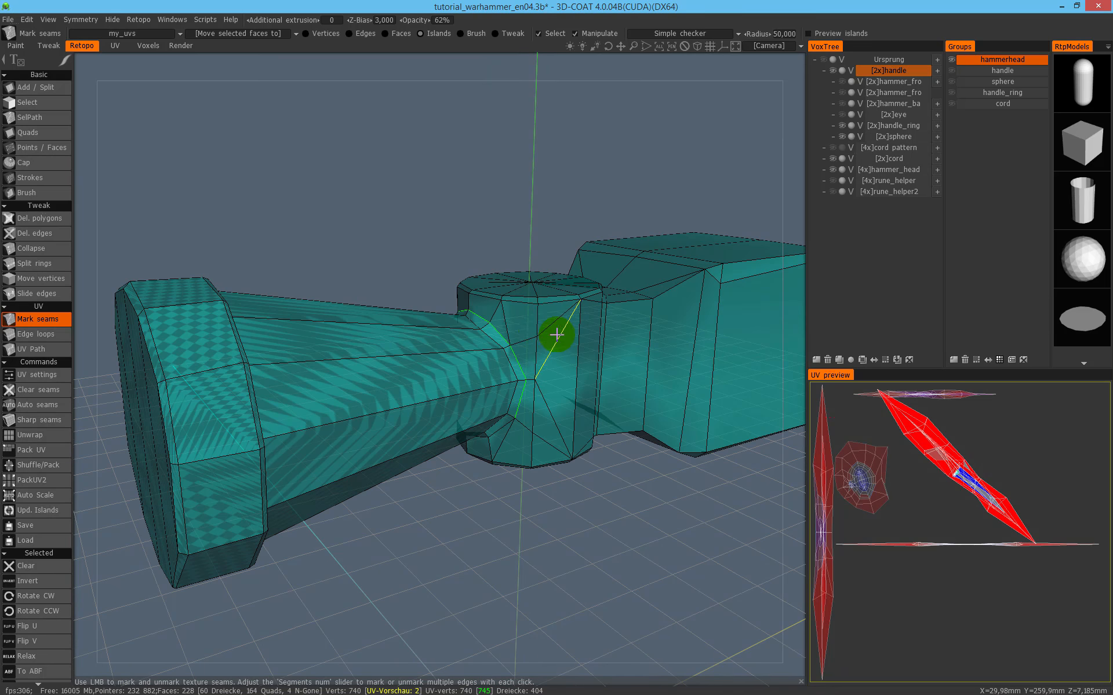
scroll(551, 268, down, 2)
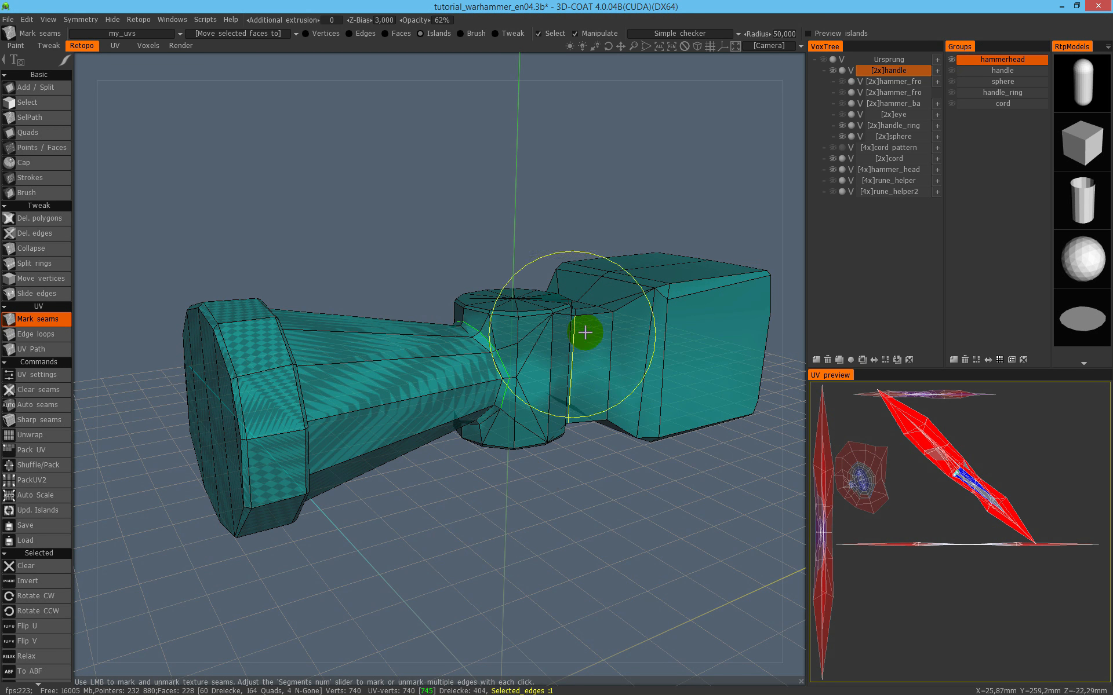
scroll(467, 372, down, 6)
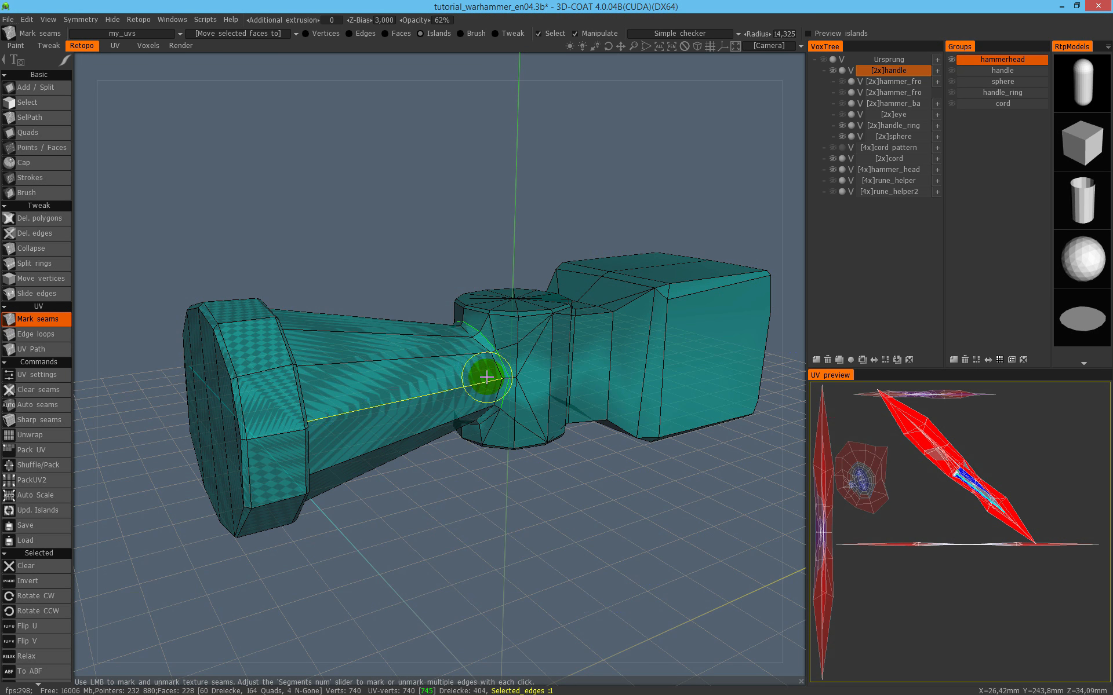
alt+drag(527, 359, 505, 279)
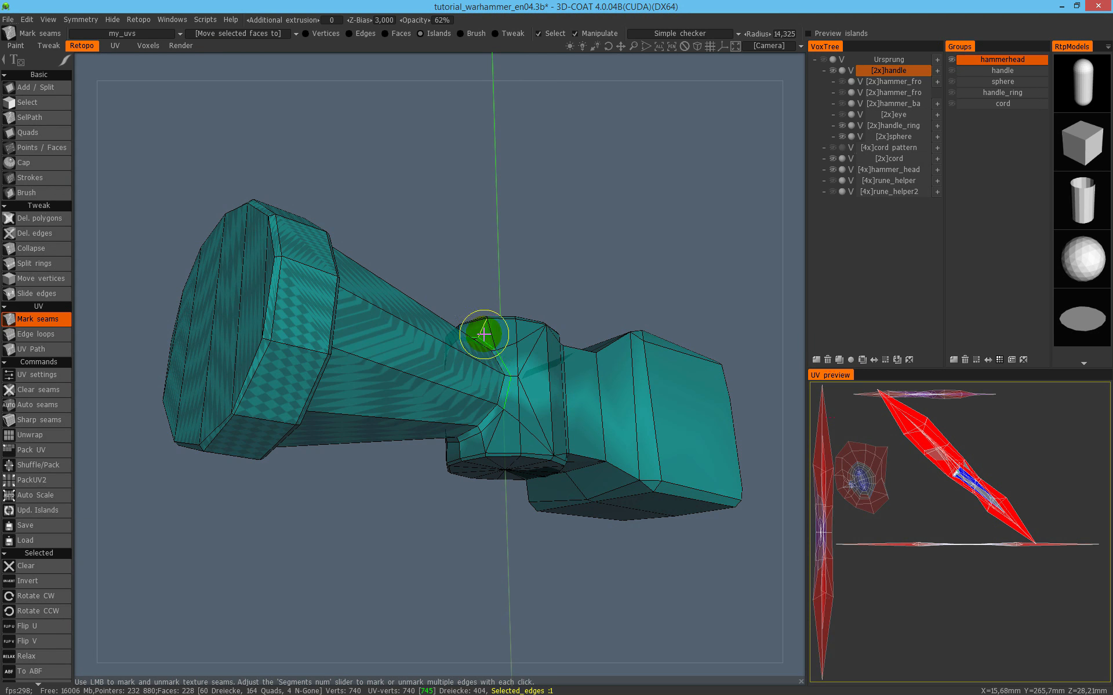
click(512, 396)
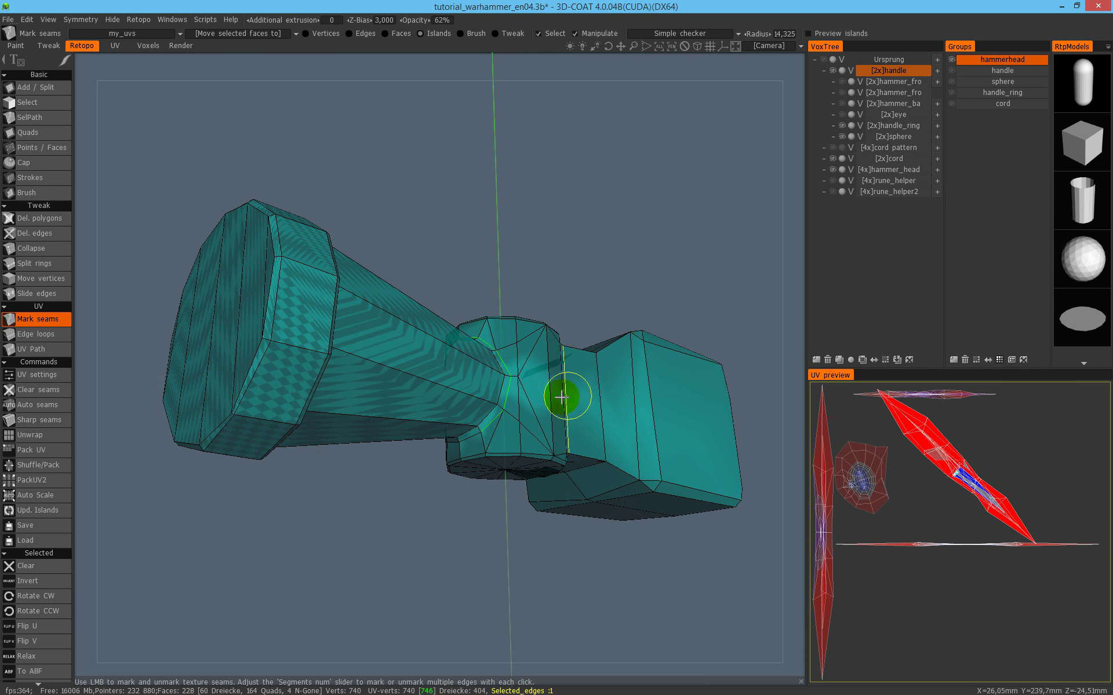
Set the seam marking radius to 6,357 and complete the closed seam loop where the conical neck meets the central collar.
scroll(539, 399, up, 5)
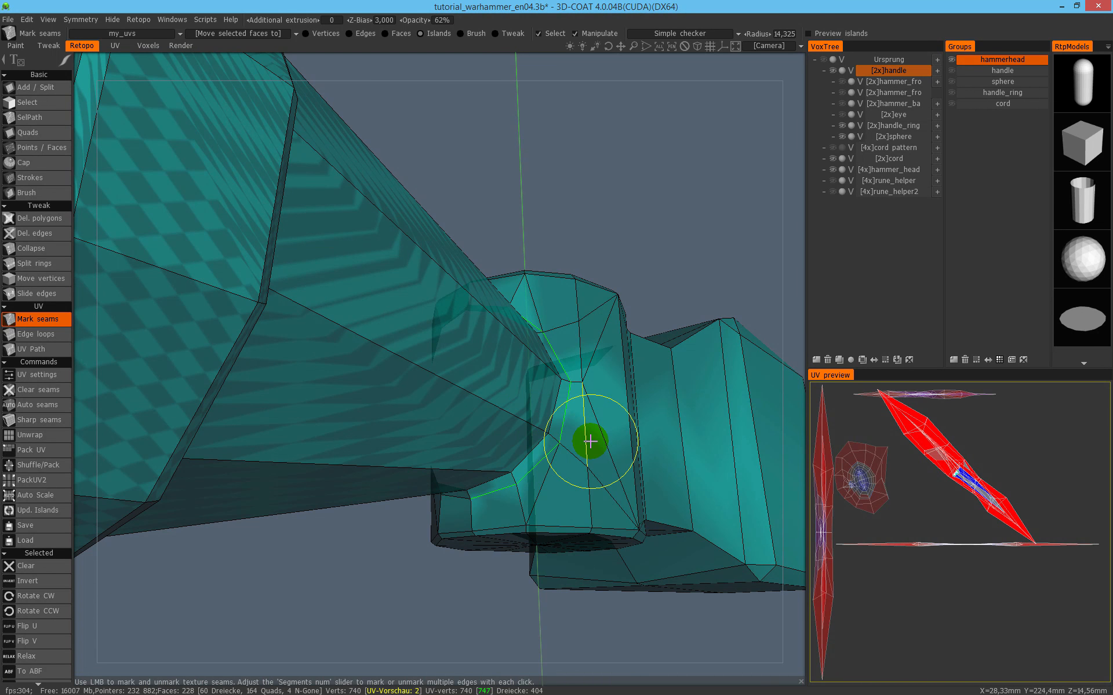
right_drag(581, 446, 559, 447)
middle_drag(613, 410, 547, 414)
middle_drag(344, 411, 449, 409)
scroll(426, 386, down, 5)
middle_drag(412, 364, 467, 393)
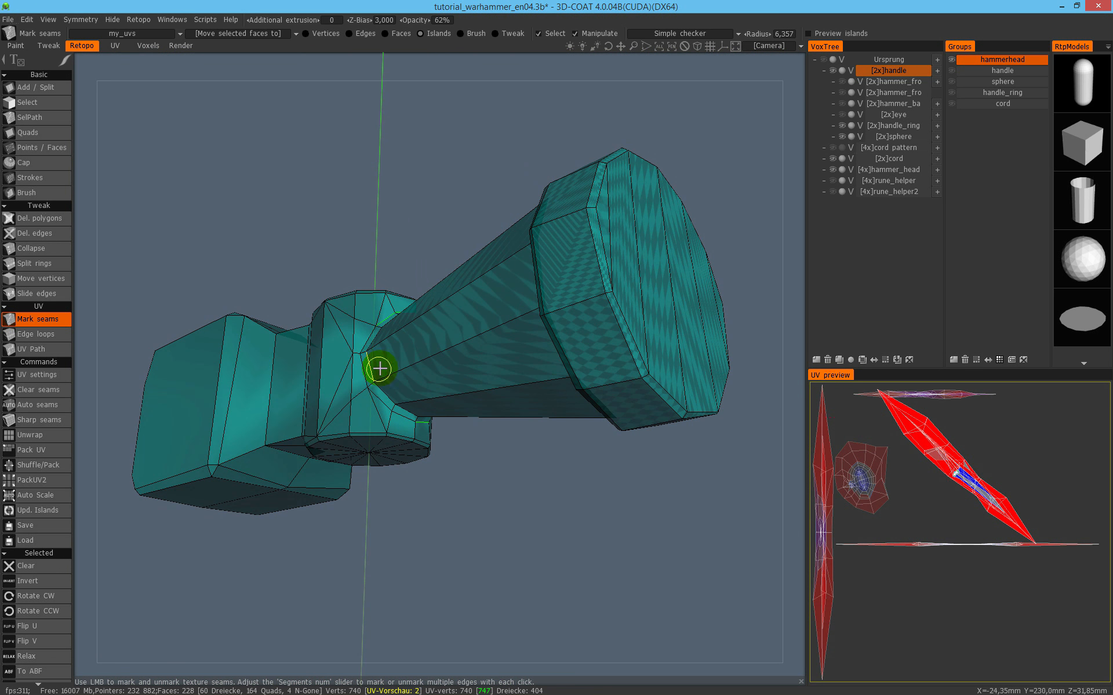
click(402, 418)
alt+drag(397, 344, 438, 374)
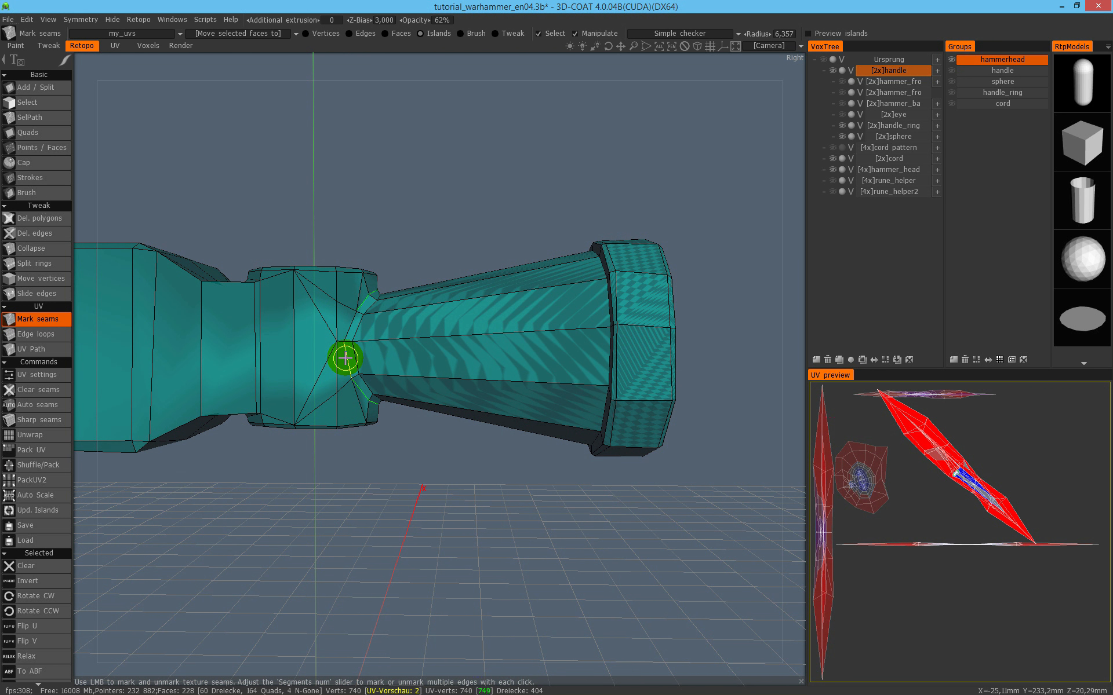
click(345, 358)
alt+drag(442, 360, 435, 385)
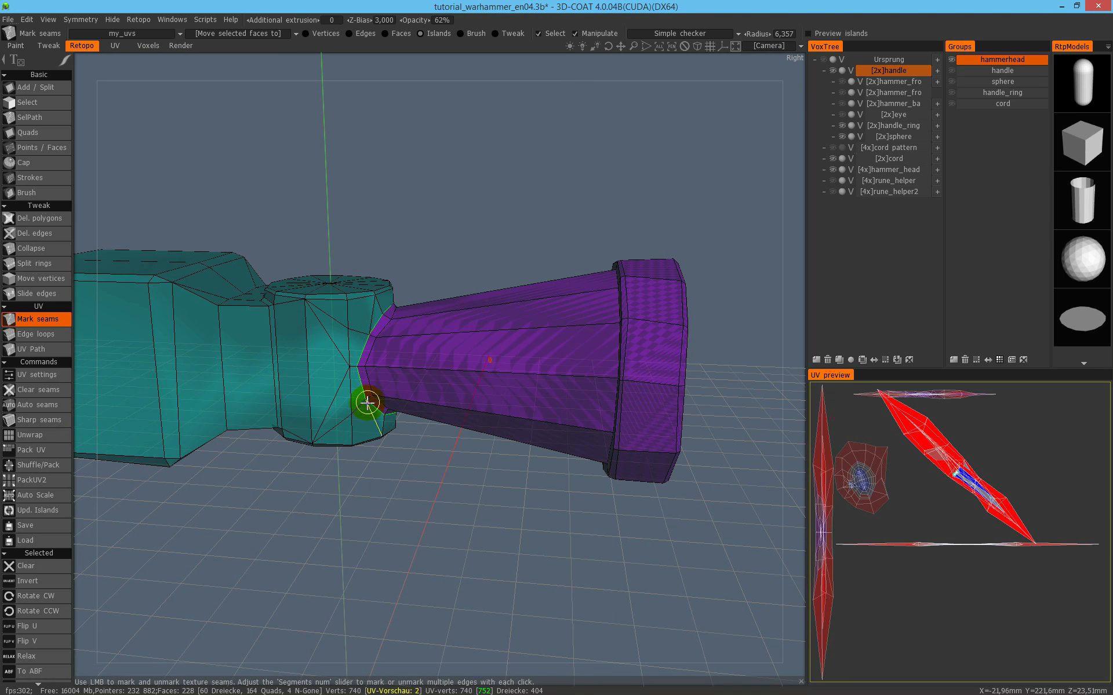
alt+drag(446, 318, 432, 365)
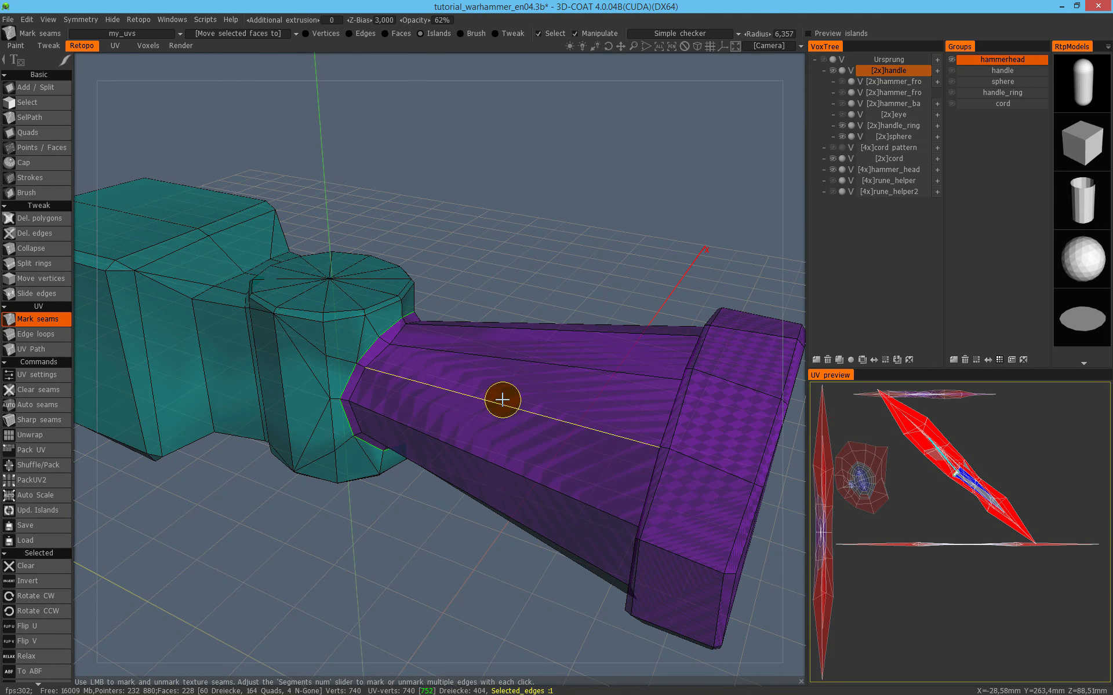
Mark a closed seam loop around the wide end of the conical neck where it meets the faceted striking head.
scroll(484, 387, down, 2)
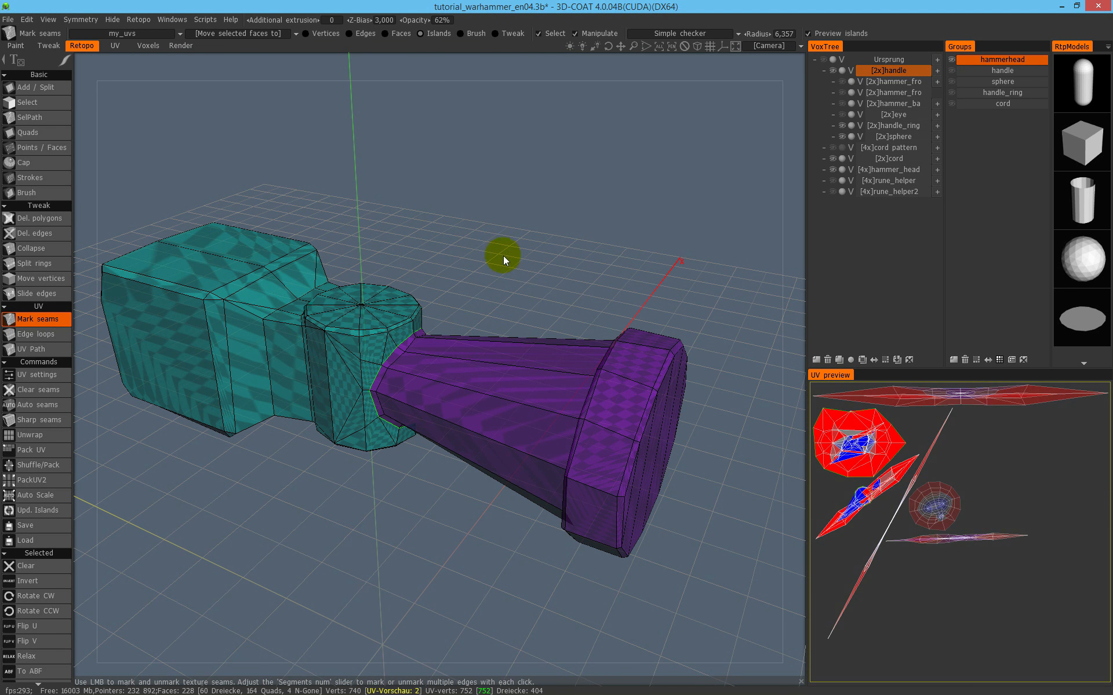
scroll(558, 270, up, 3)
scroll(560, 270, down, 3)
drag(527, 278, 591, 301)
scroll(597, 288, up, 1)
click(528, 316)
click(532, 318)
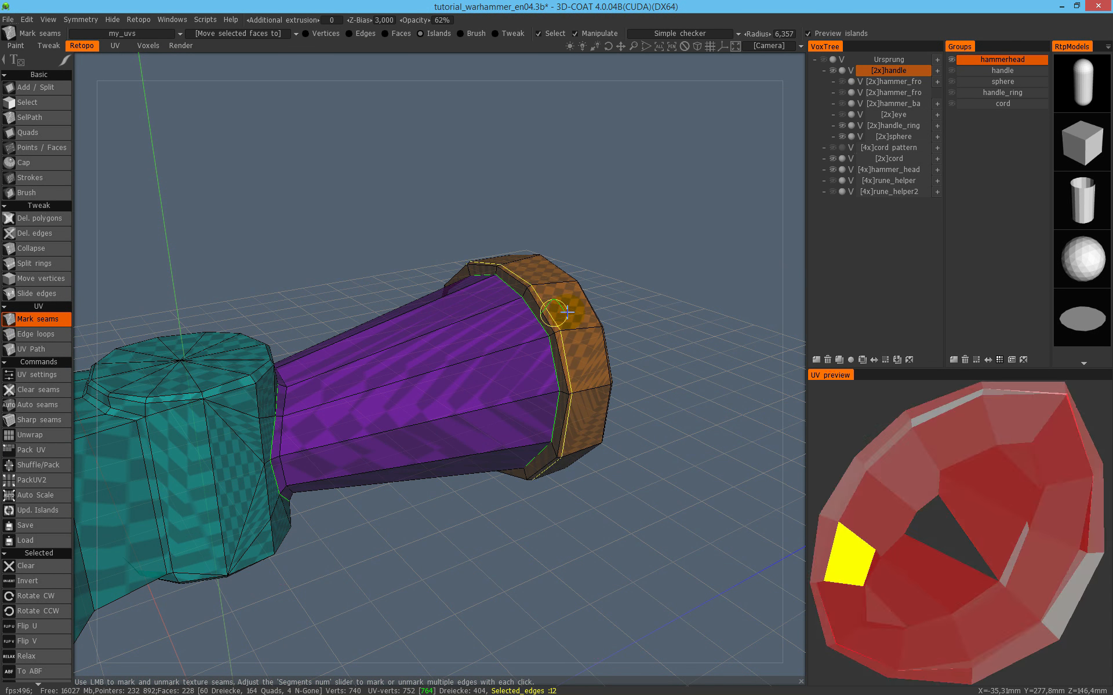
Mark a lengthwise seam along one underside edge of the conical neck and unwrap the hammerhead's UVs.
drag(472, 286, 662, 258)
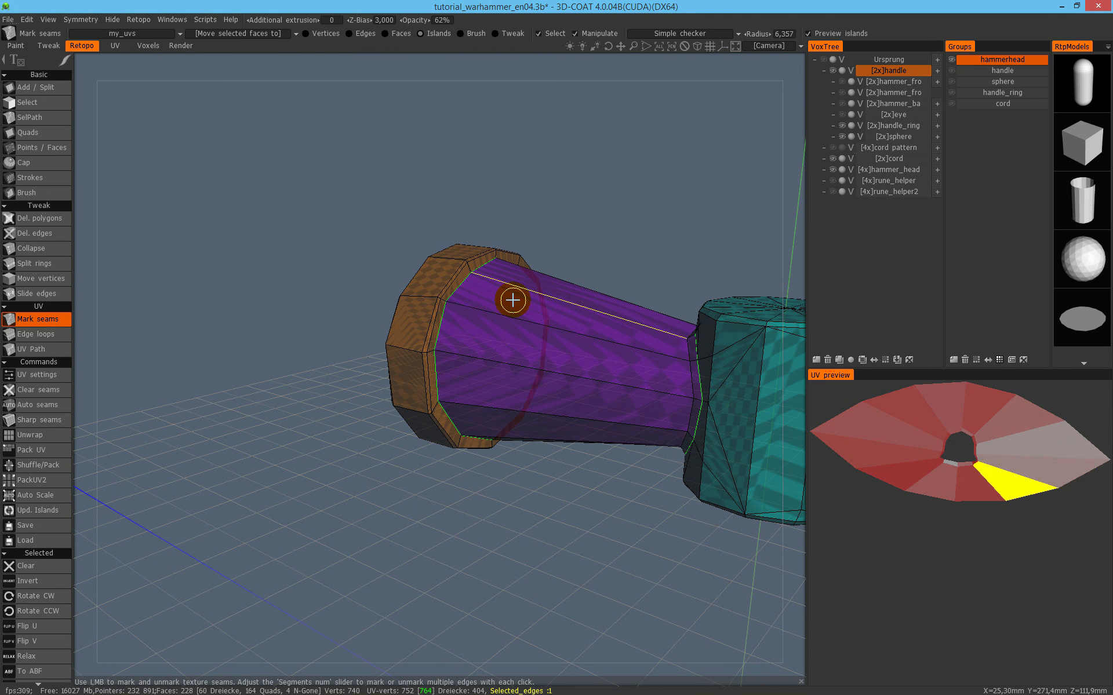
alt+drag(523, 346, 208, 353)
alt+drag(479, 442, 564, 293)
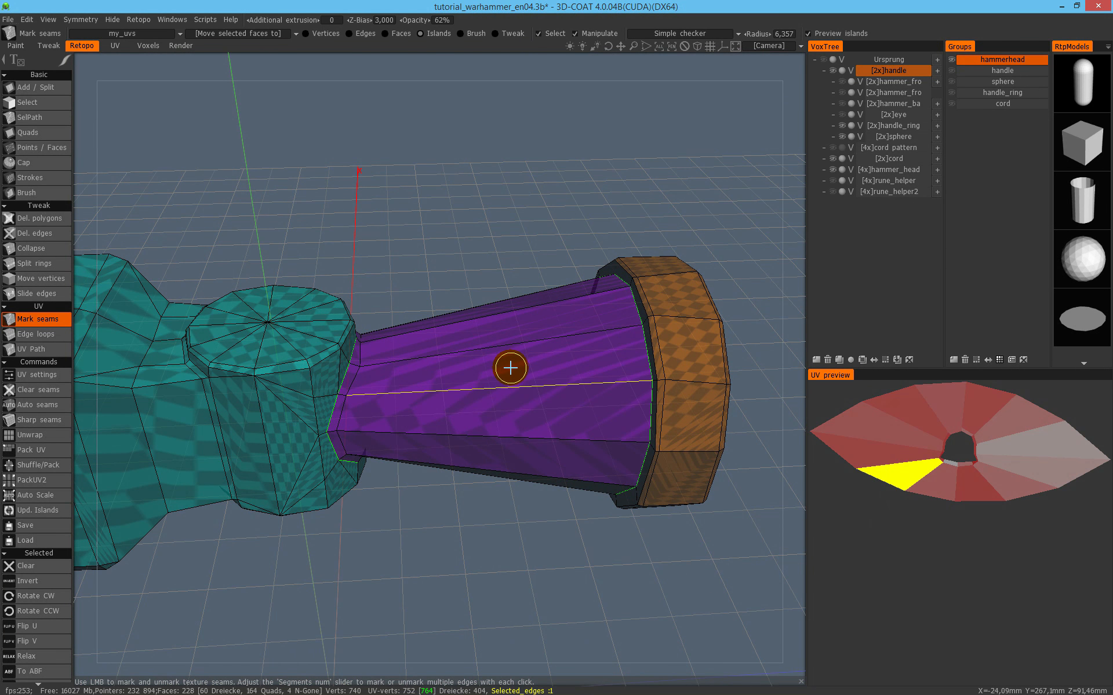
alt+drag(507, 373, 540, 198)
alt+drag(527, 410, 365, 369)
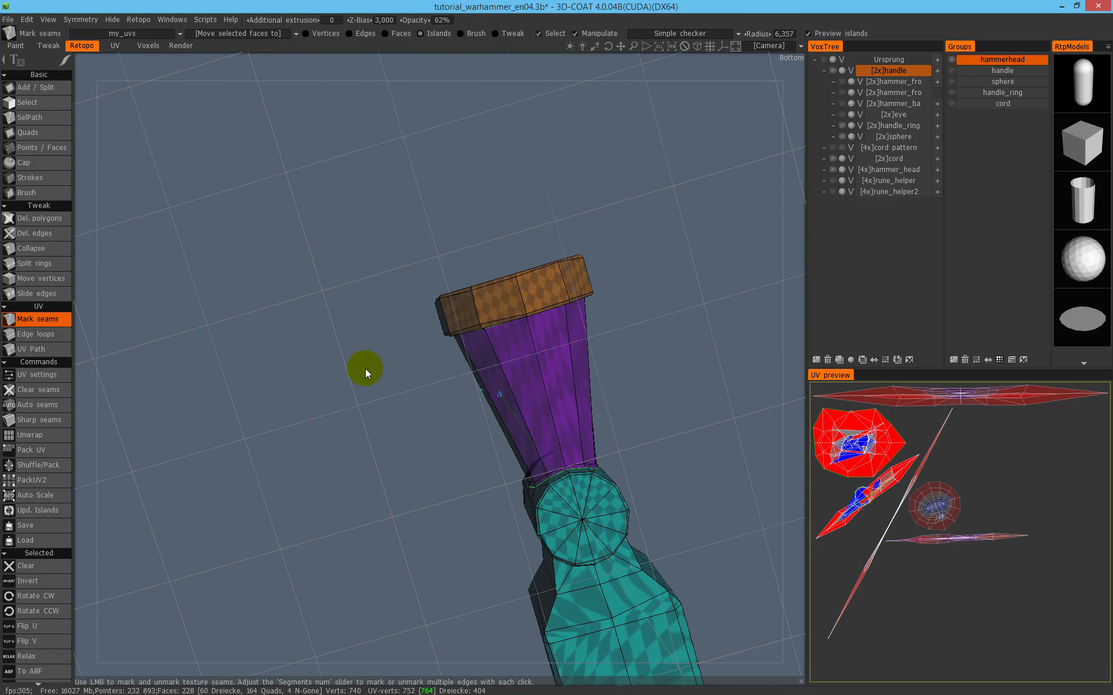
click(539, 362)
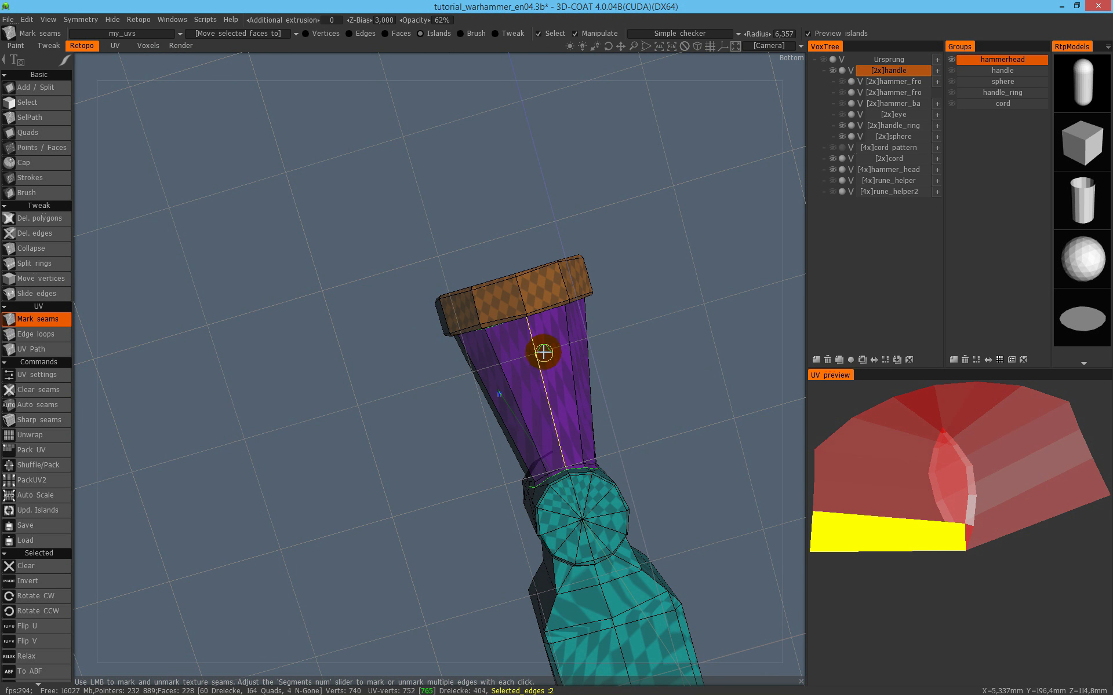
click(543, 352)
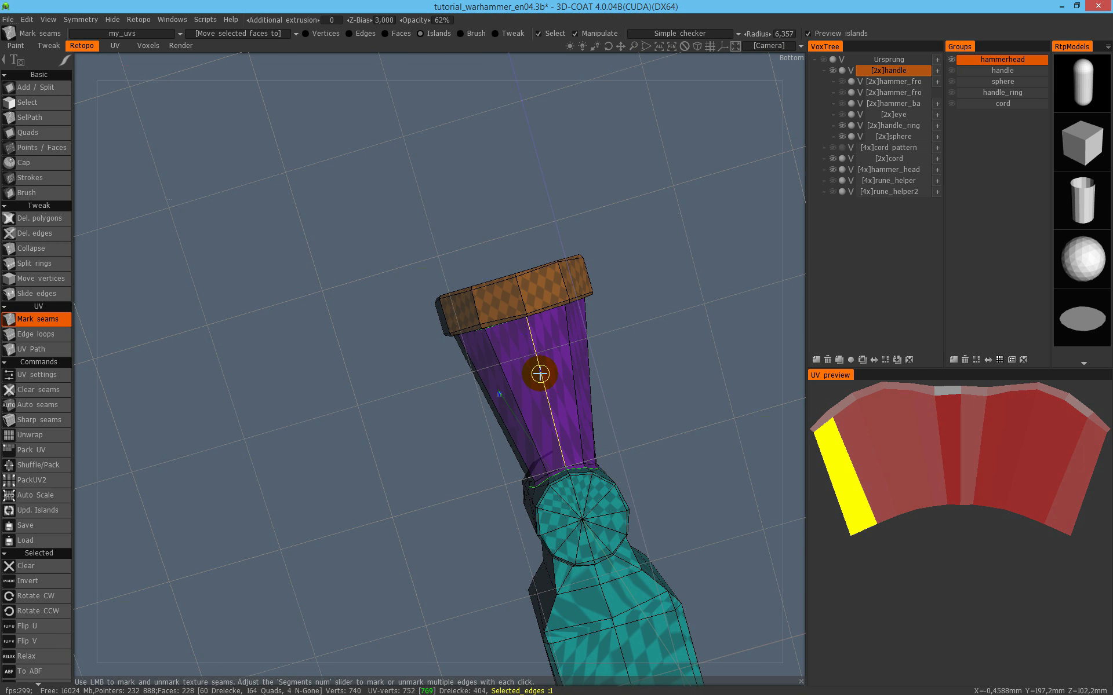
click(52, 436)
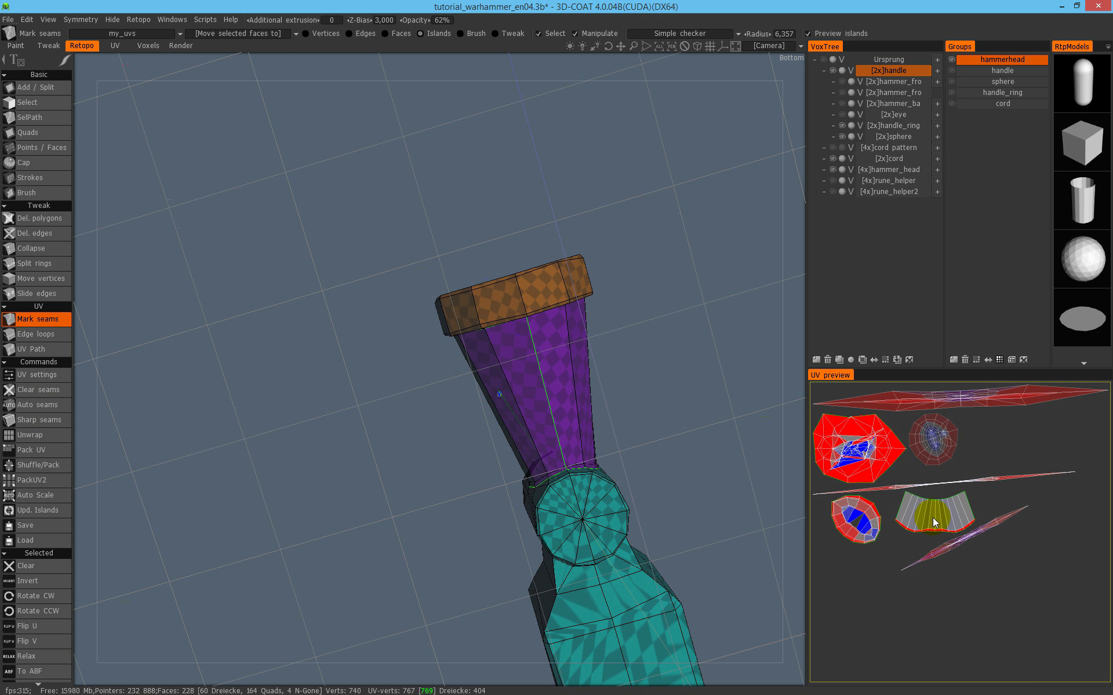
Examine the unwrapped neck island and its checker pattern on the cone, especially around the striking head and collar seams.
click(930, 517)
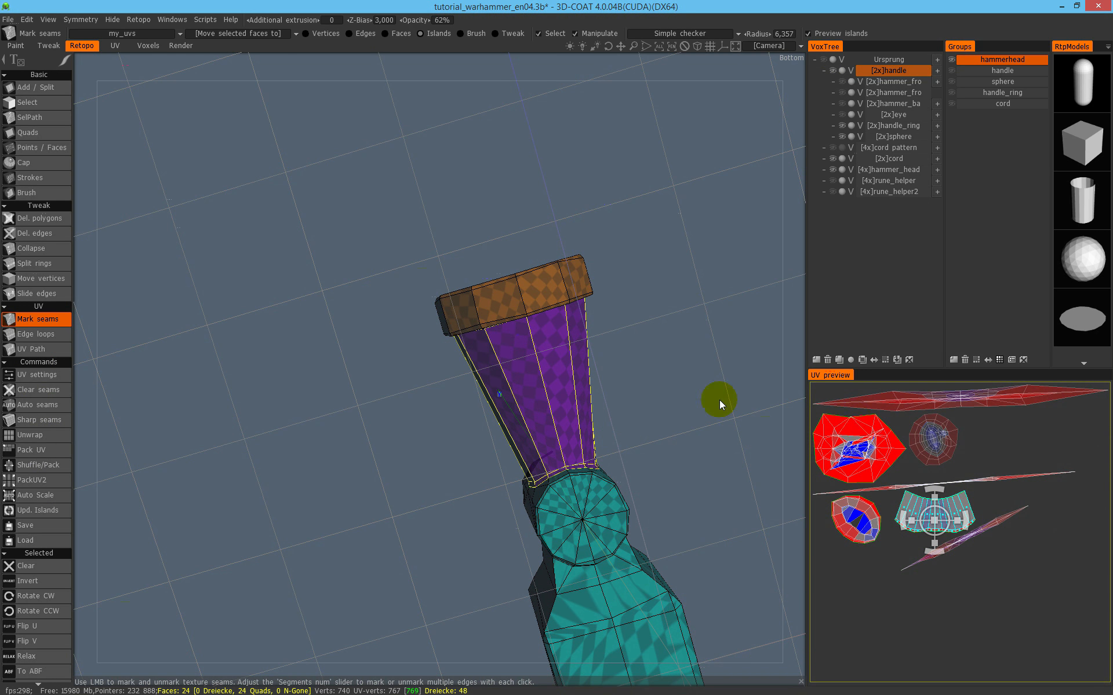
click(925, 514)
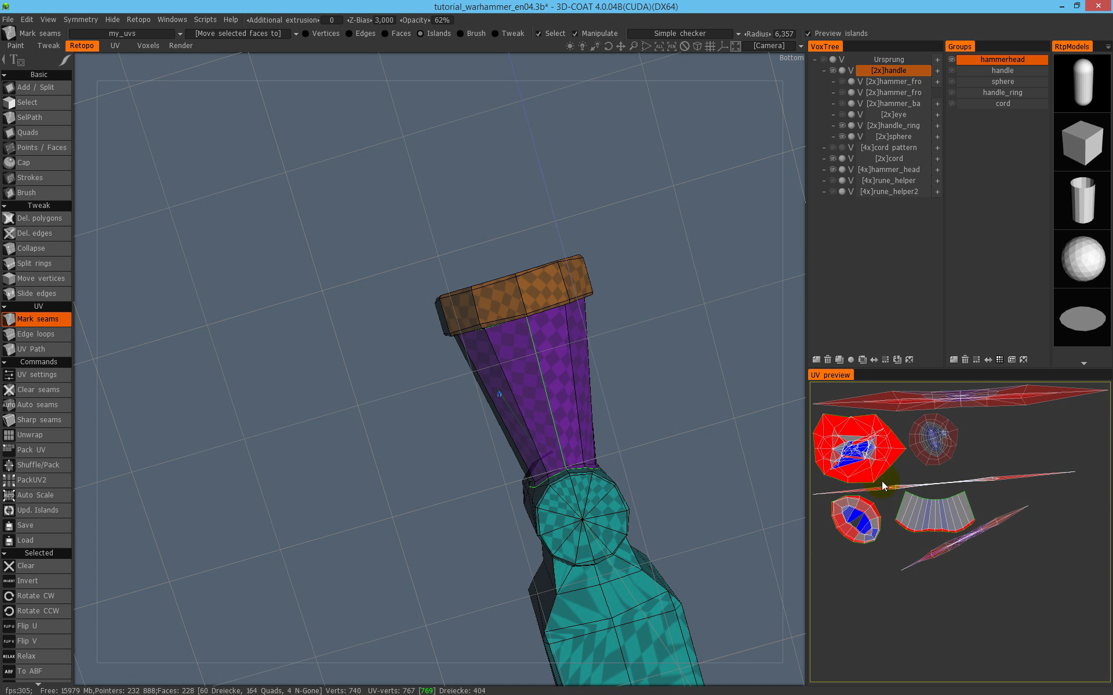
scroll(944, 502, up, 5)
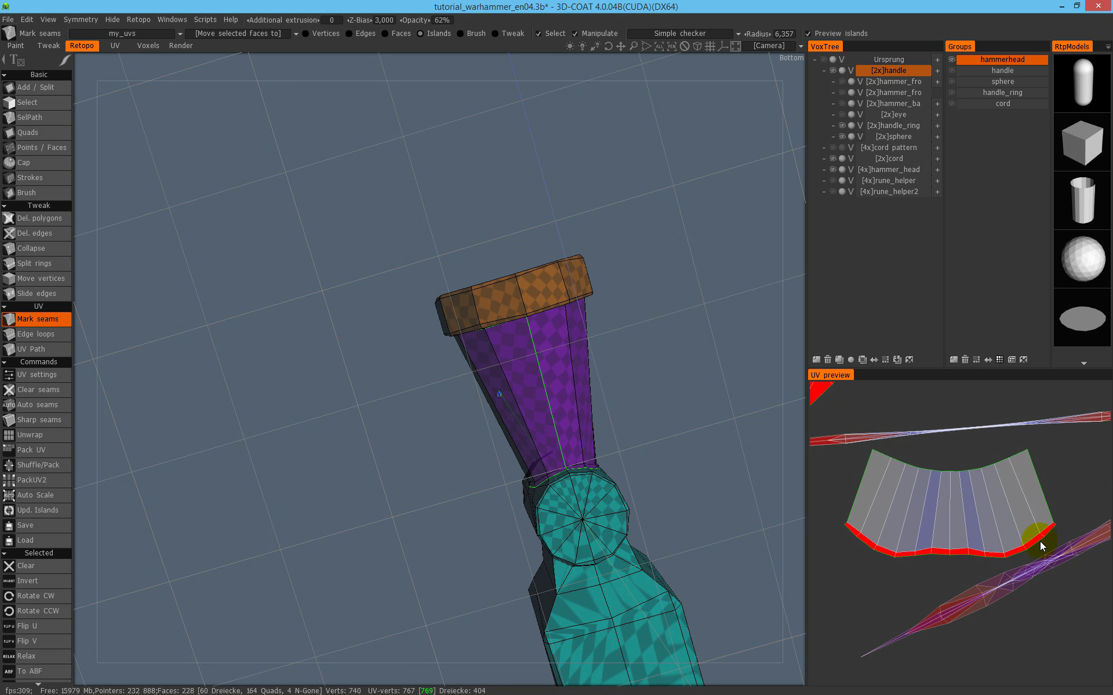
alt+drag(523, 328, 777, 430)
alt+drag(591, 324, 596, 443)
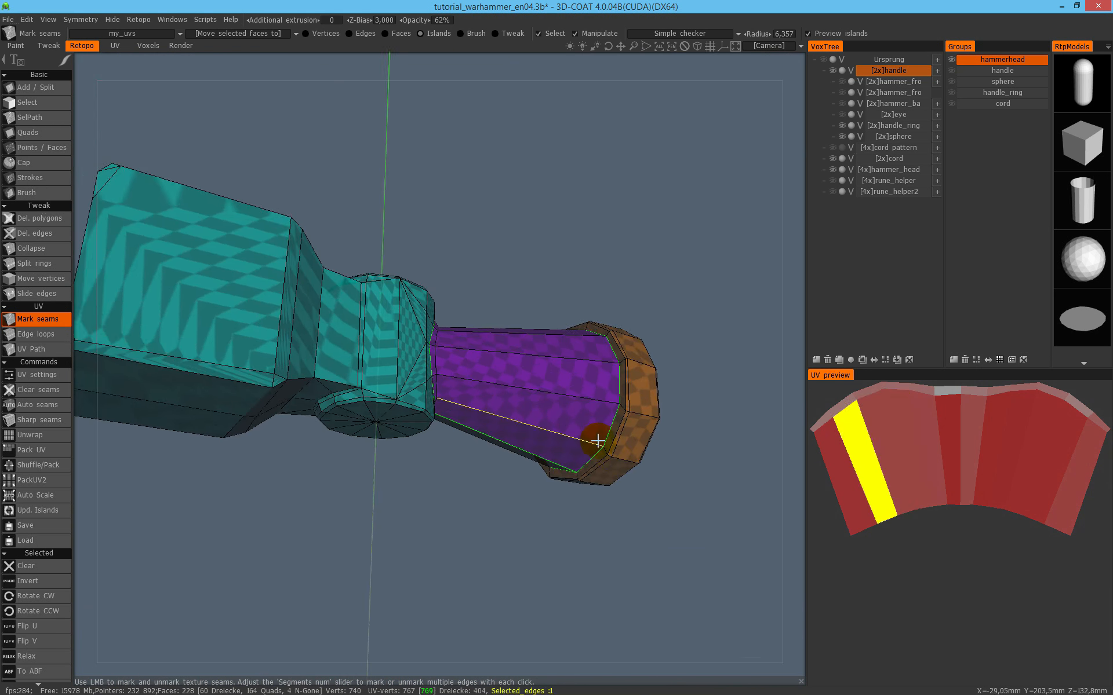
scroll(588, 359, up, 5)
alt+drag(587, 343, 705, 412)
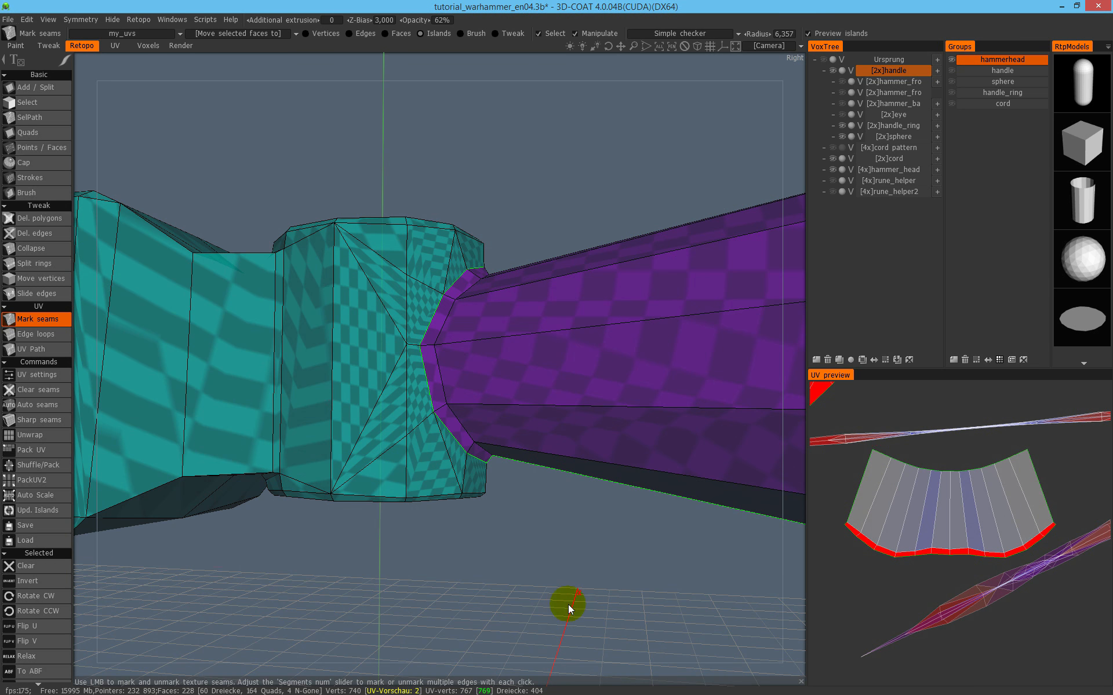
scroll(439, 367, down, 4)
alt+drag(597, 378, 528, 446)
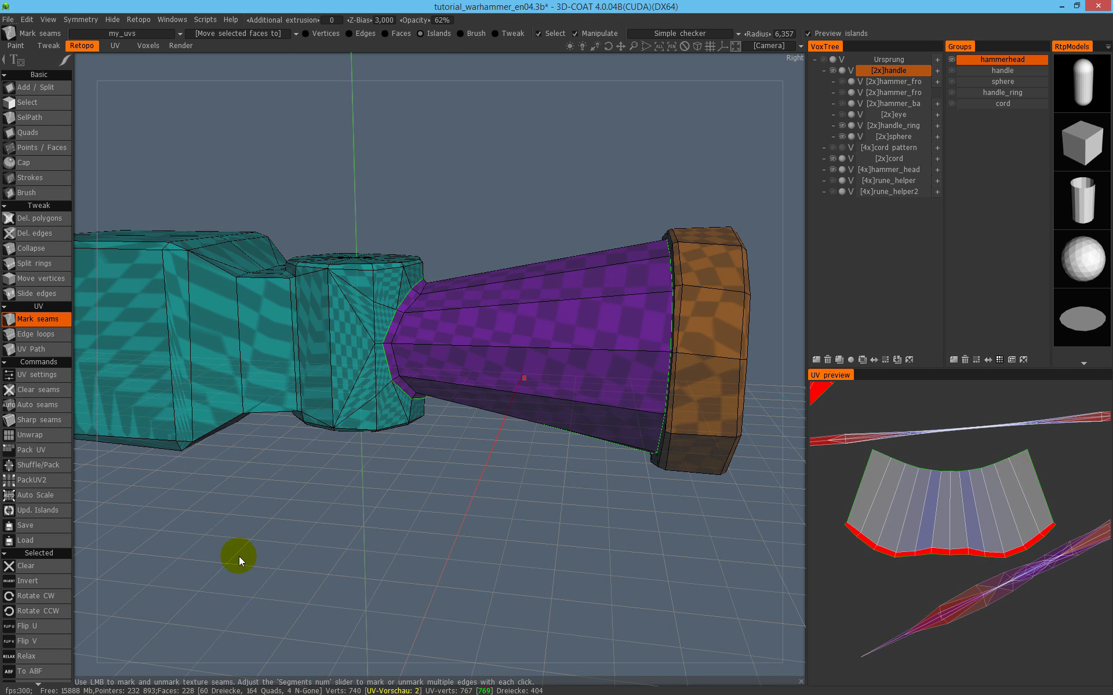
Select the conical neck's UV island and convert its unwrapping to LSCM.
scroll(64, 415, down, 3)
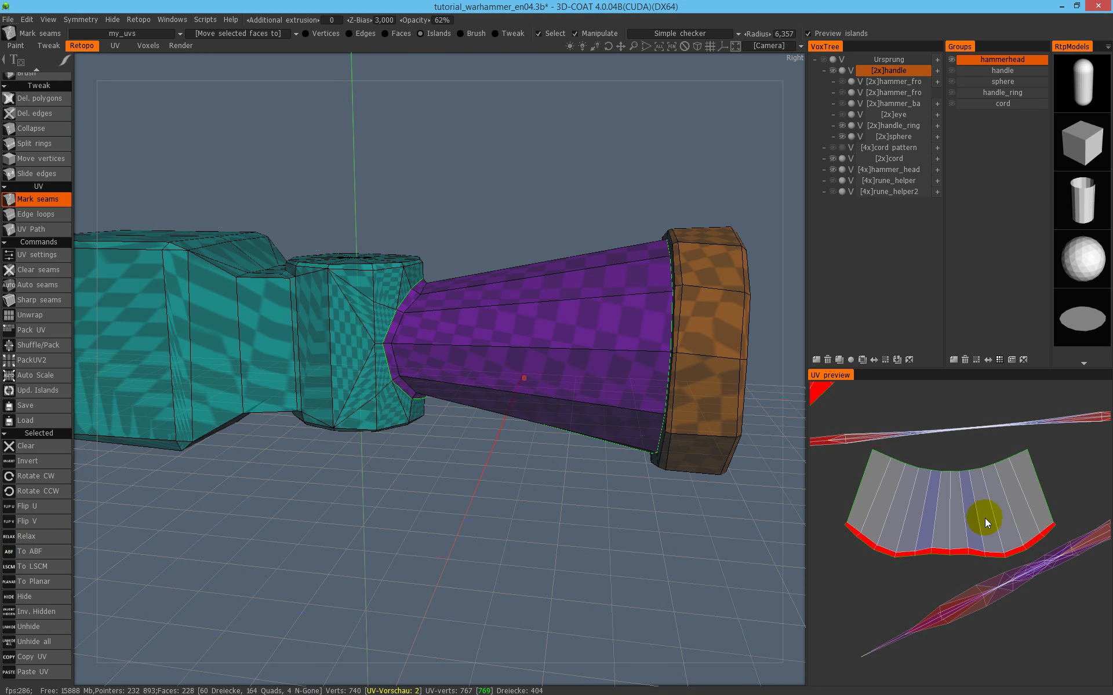
click(1007, 517)
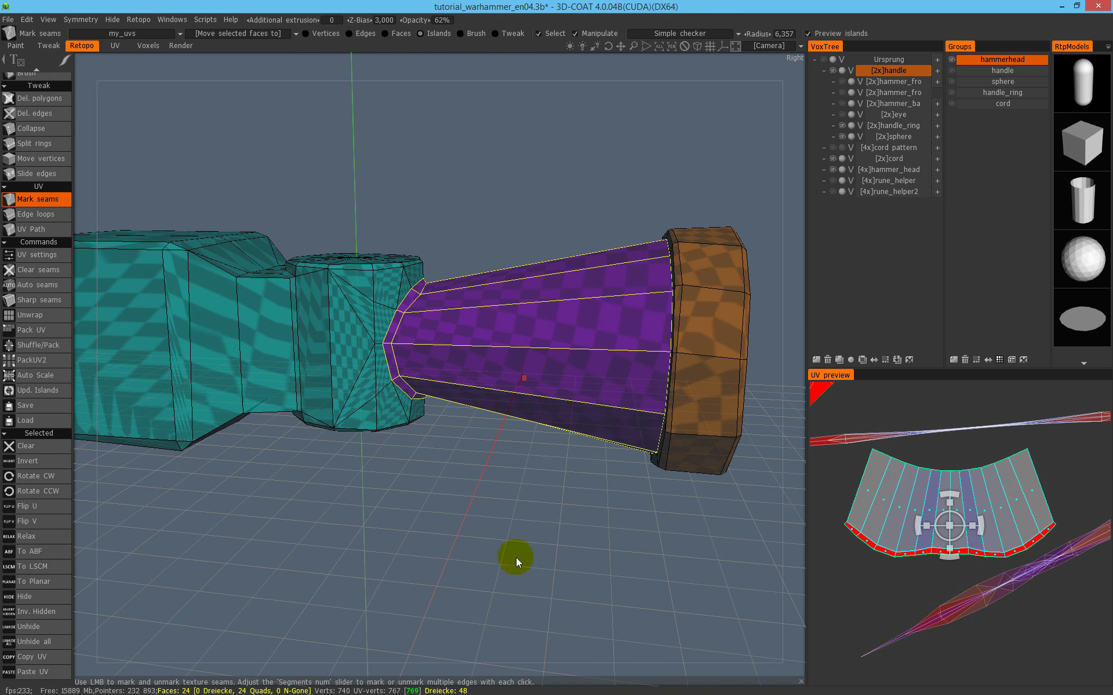
click(50, 568)
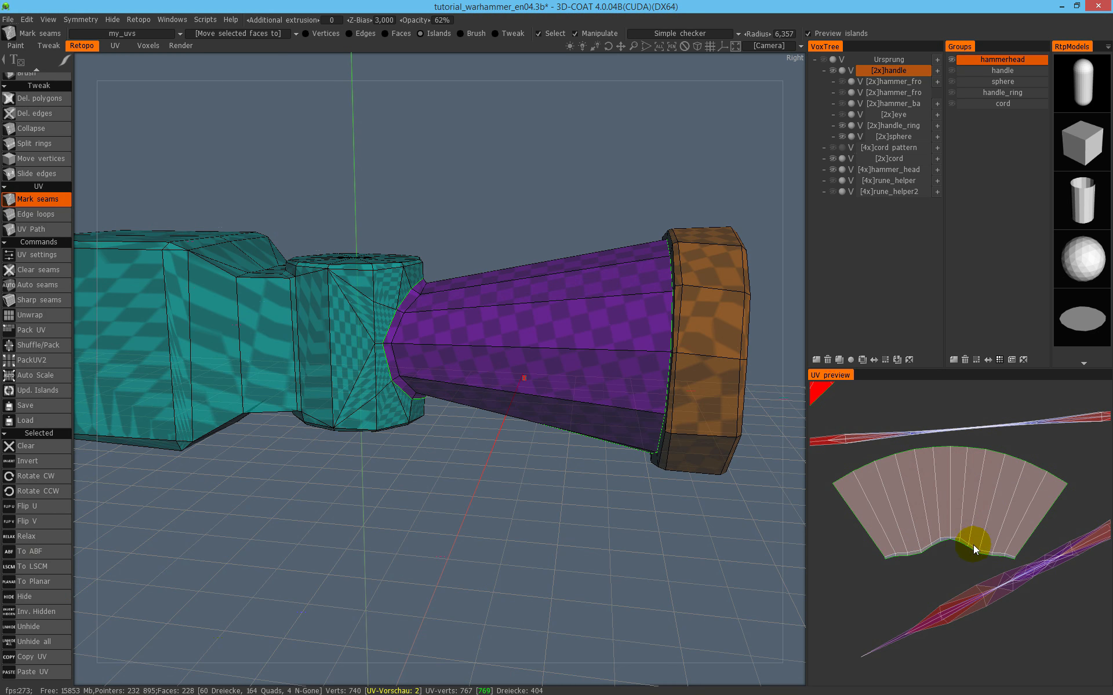
alt+drag(558, 310, 569, 464)
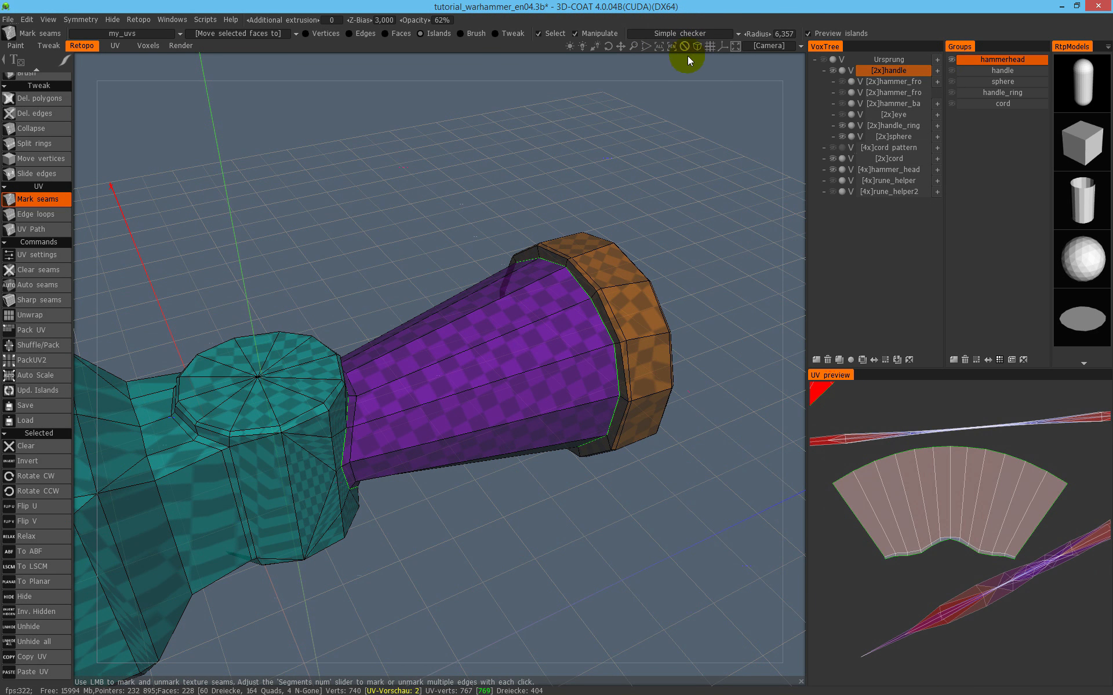
Turn the checker display off with No checker and switch it back to Simple checker.
click(682, 34)
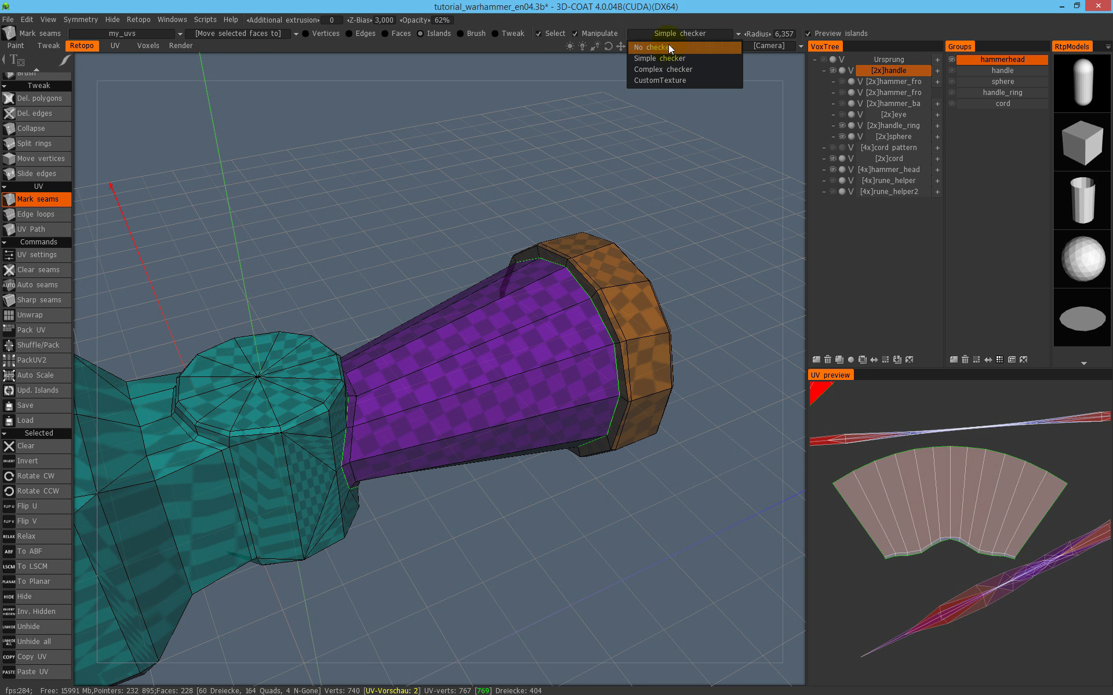
click(652, 48)
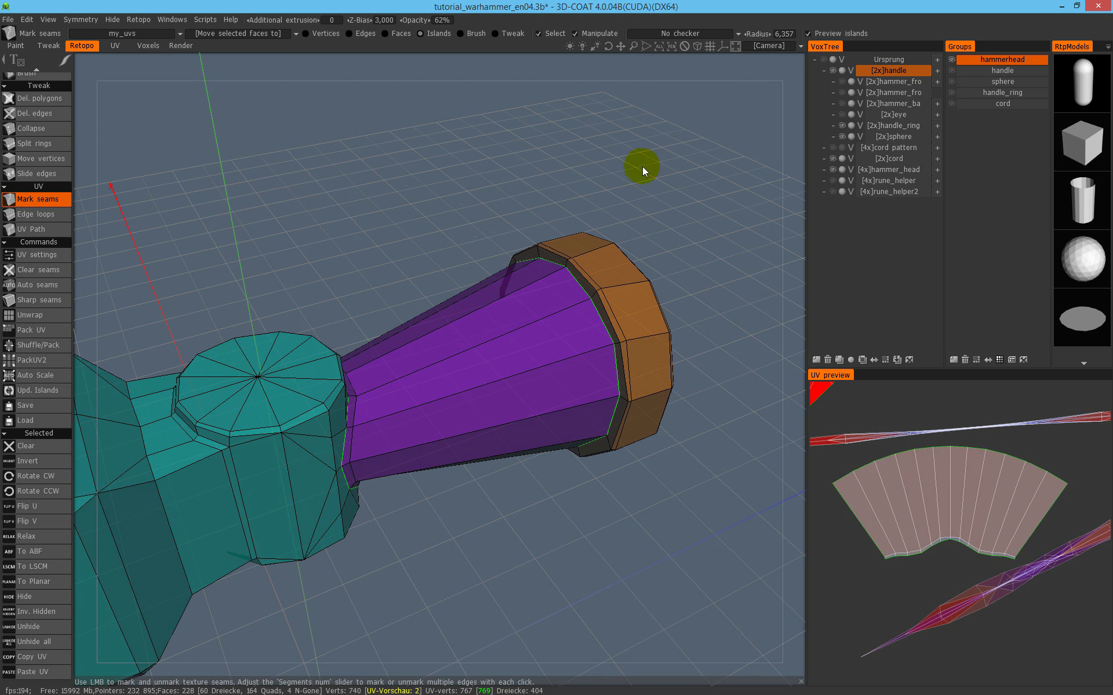
click(679, 35)
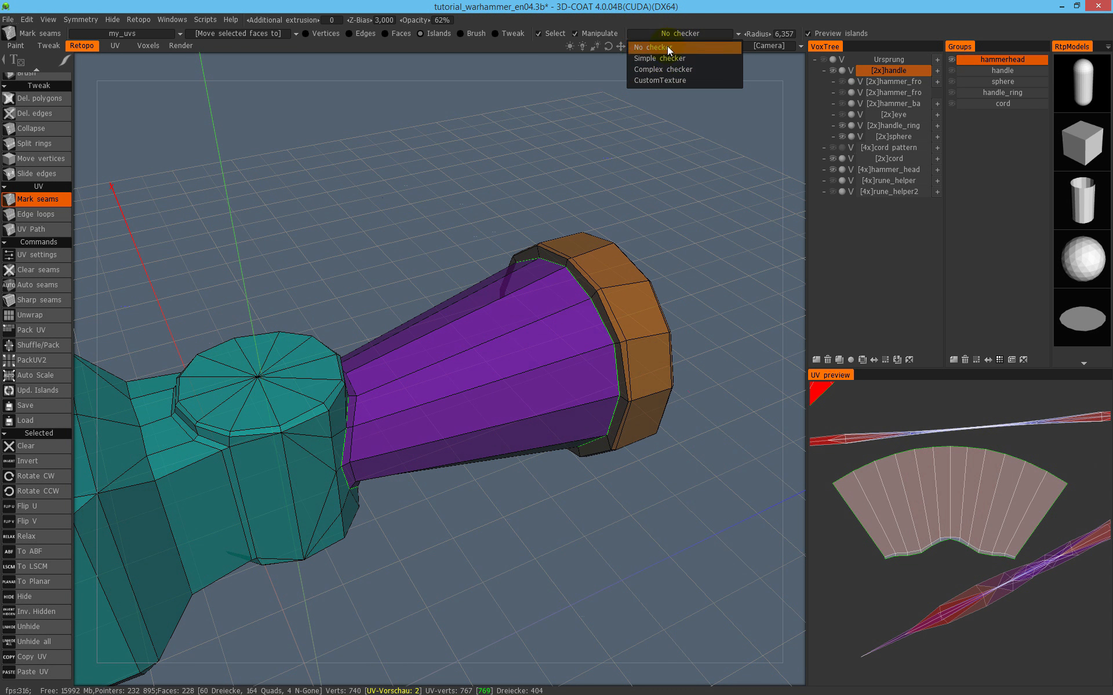
click(669, 54)
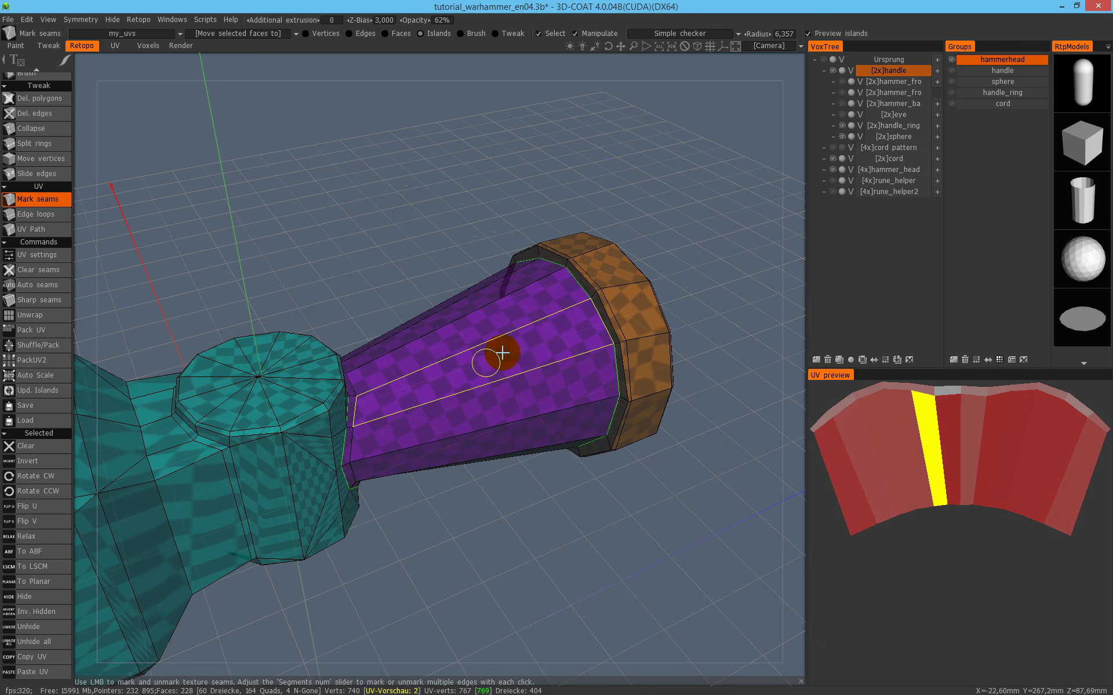
Set the UV checker display to Complex checker and view the lettered pattern on the hammerhead.
click(670, 36)
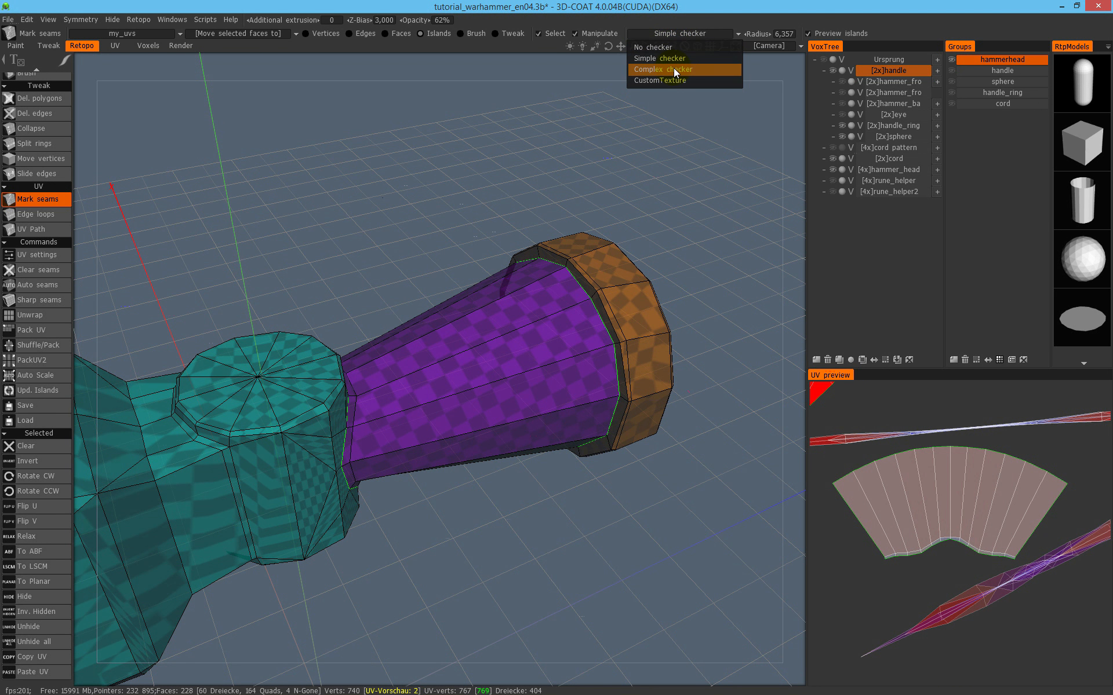
click(673, 67)
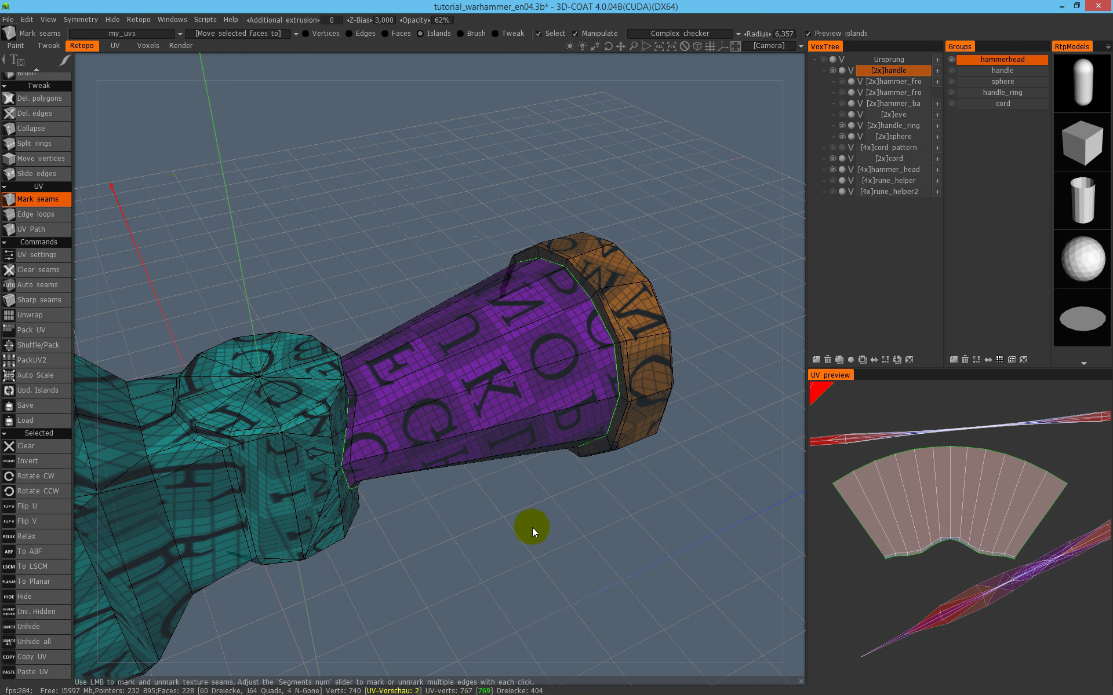
click(675, 33)
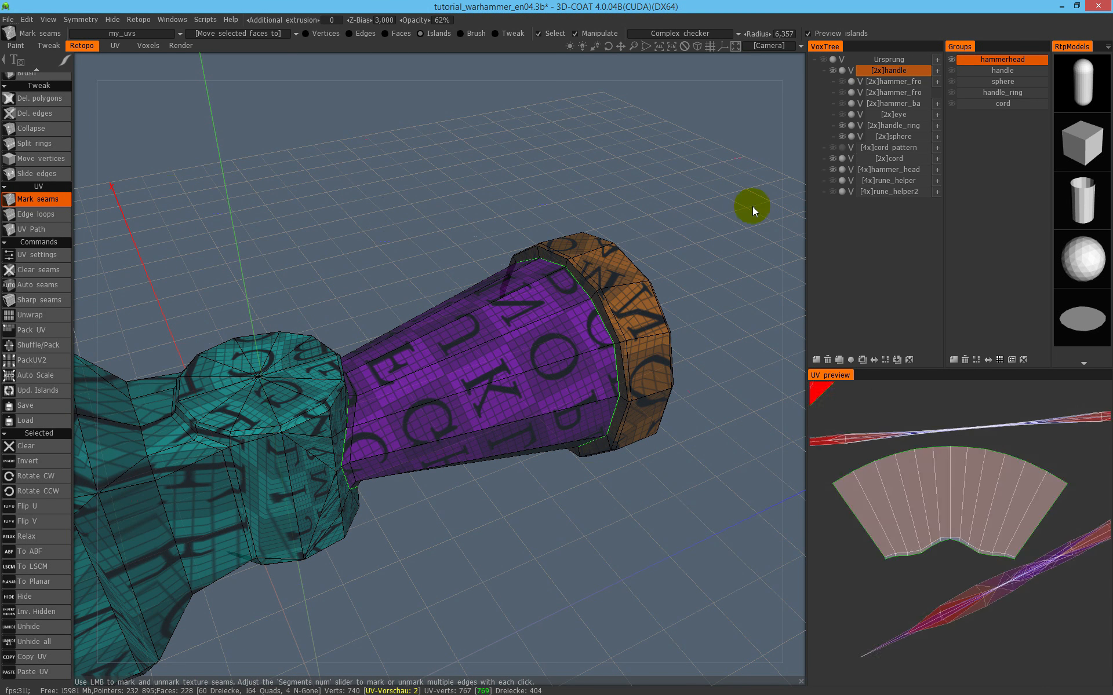
alt+drag(573, 400, 526, 343)
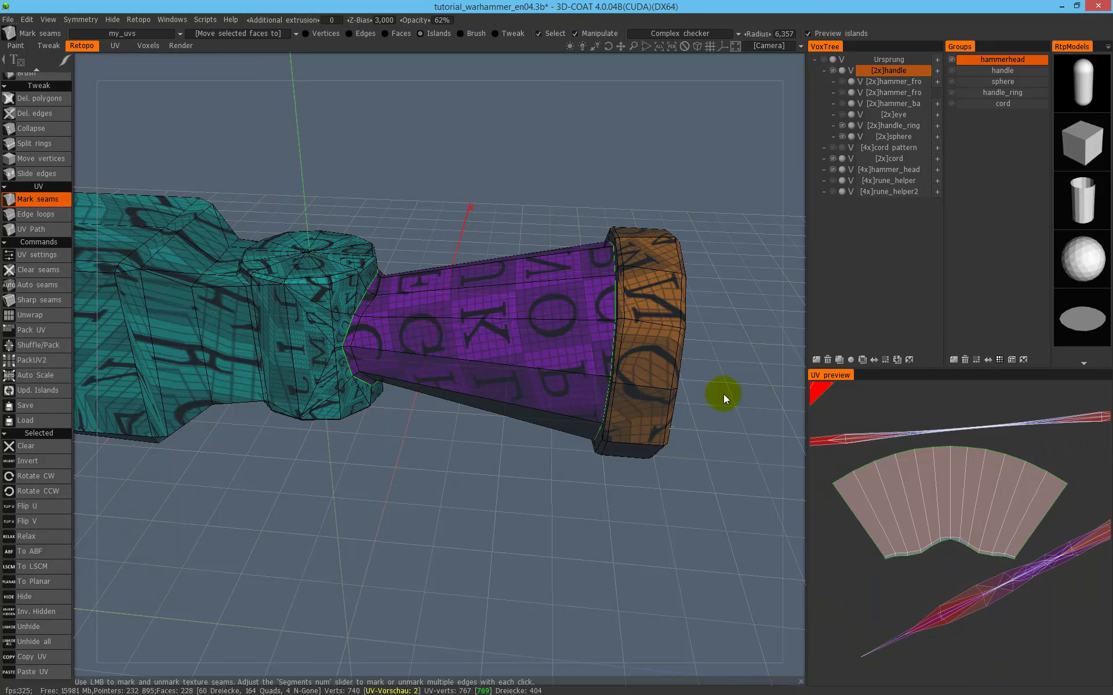
scroll(956, 487, down, 3)
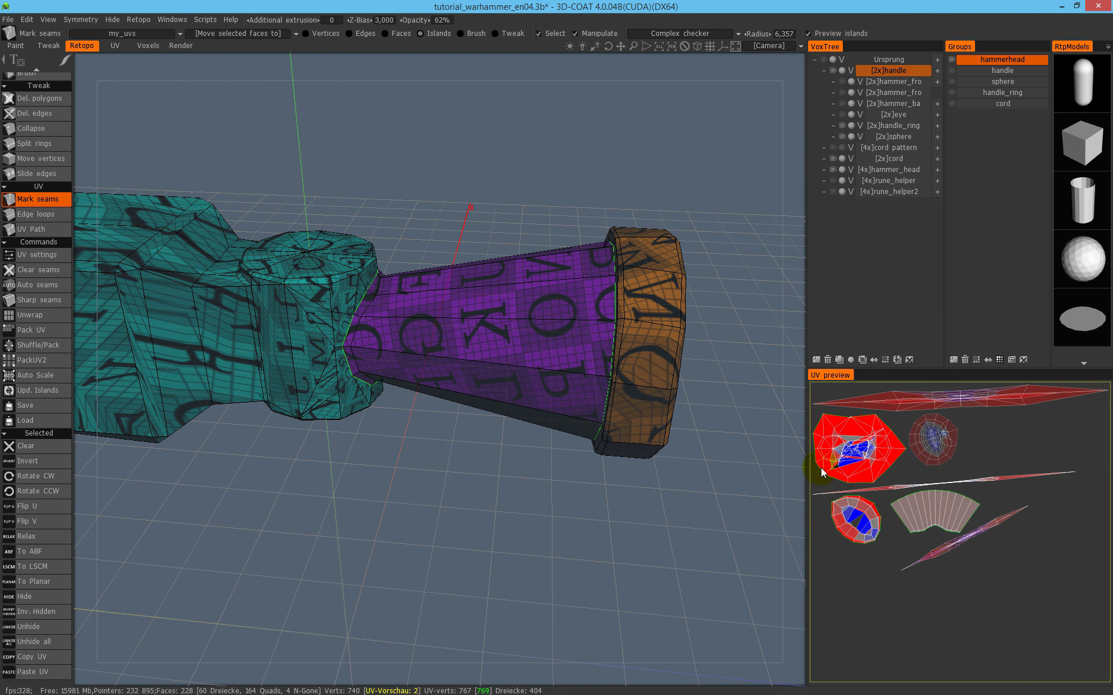
Select the conical neck's fan-shaped UV island for manipulation in the UV preview.
middle_drag(546, 375, 537, 408)
click(957, 521)
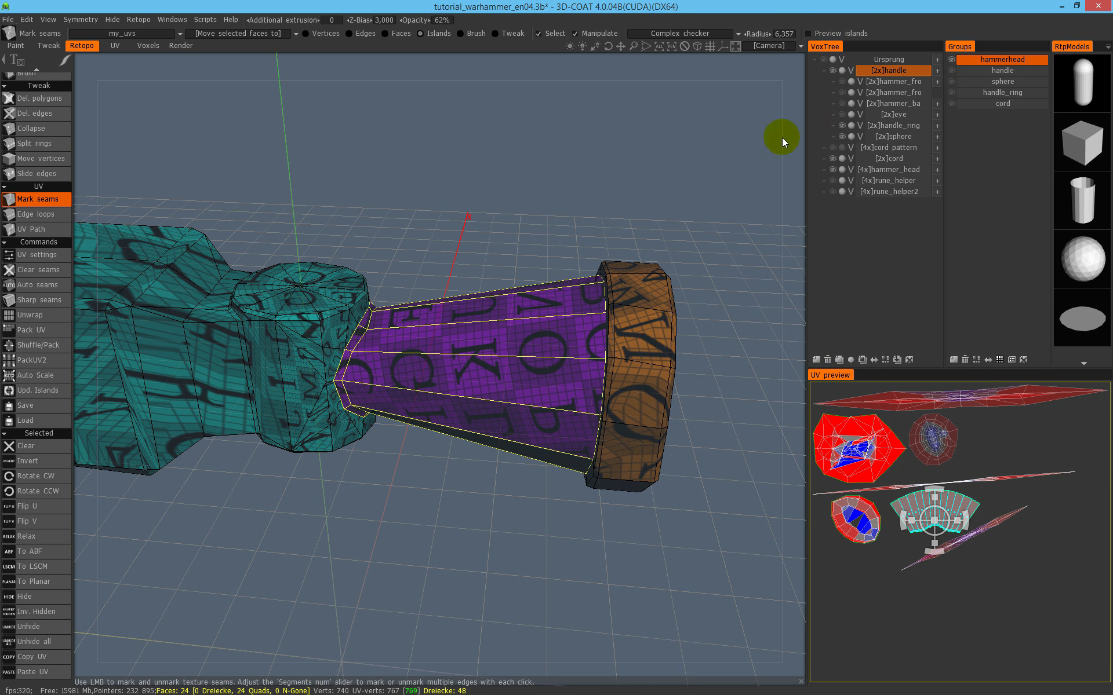
click(995, 508)
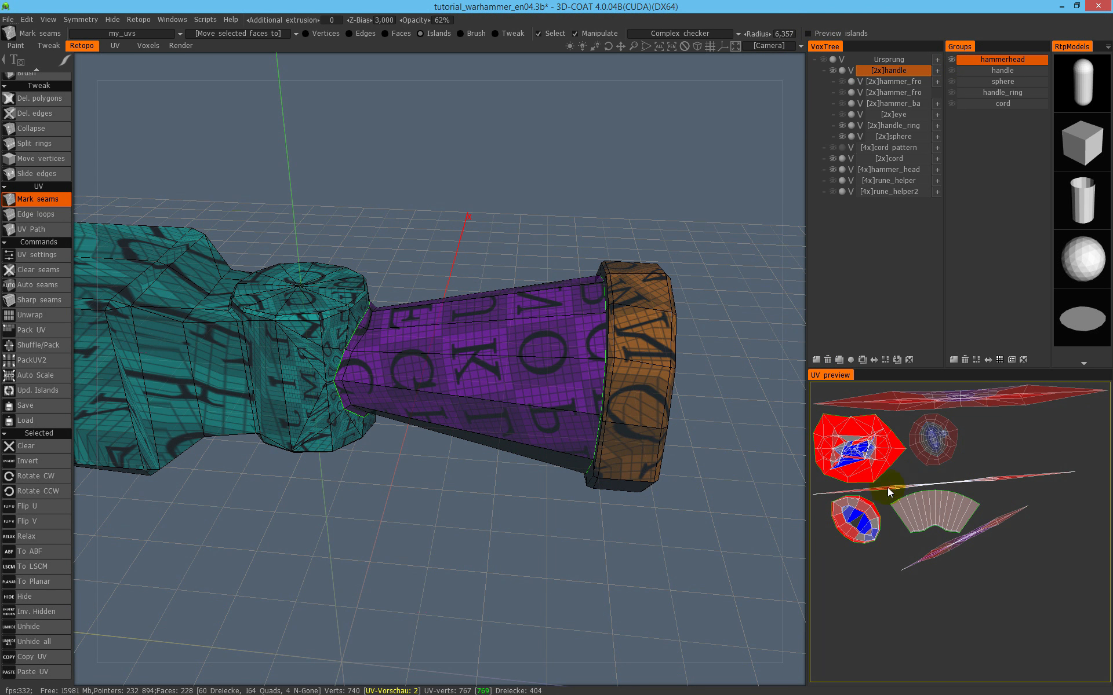
click(903, 514)
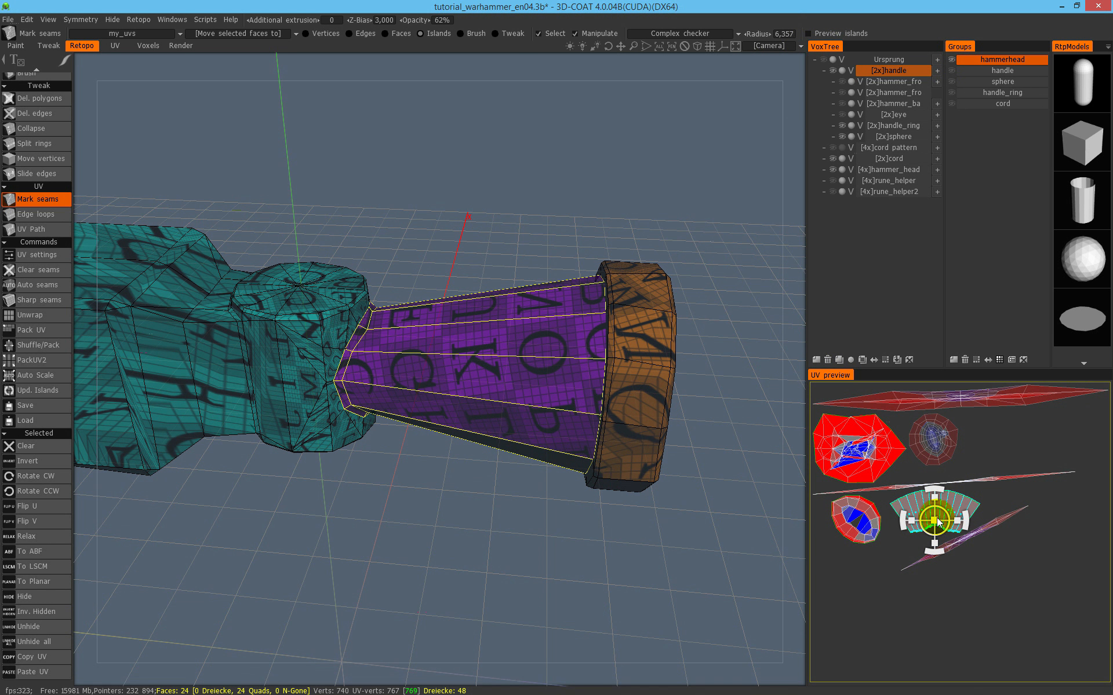
Enlarge the conical neck's UV island, unwrap again to reset the island scale, and clear the island selection.
drag(934, 520, 976, 501)
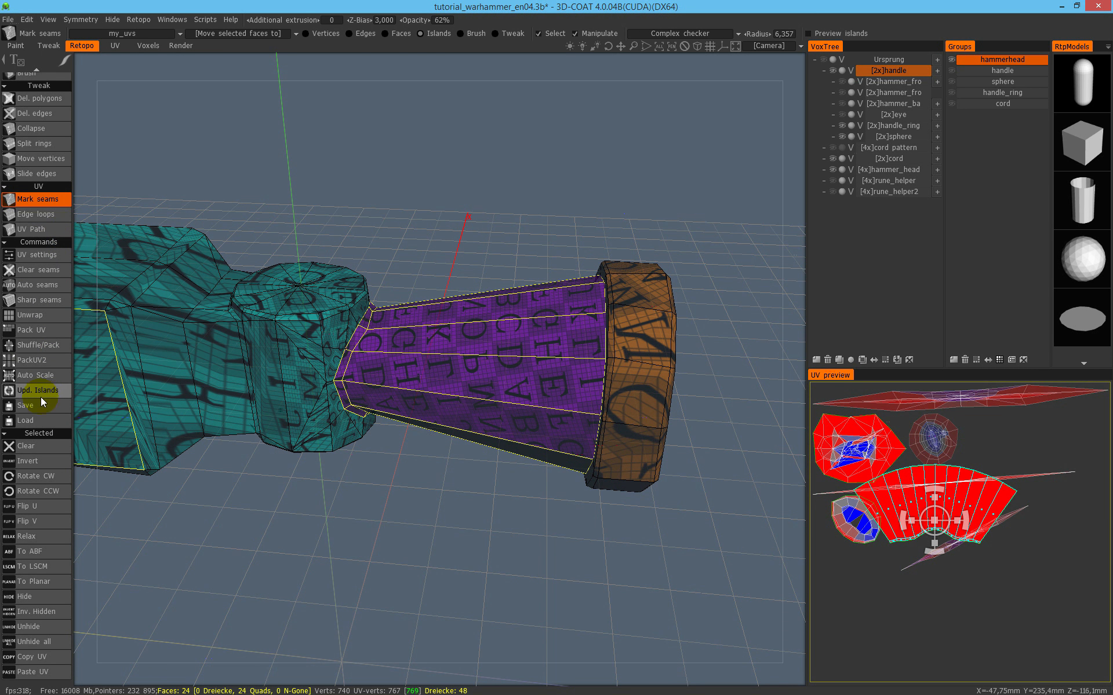
click(43, 509)
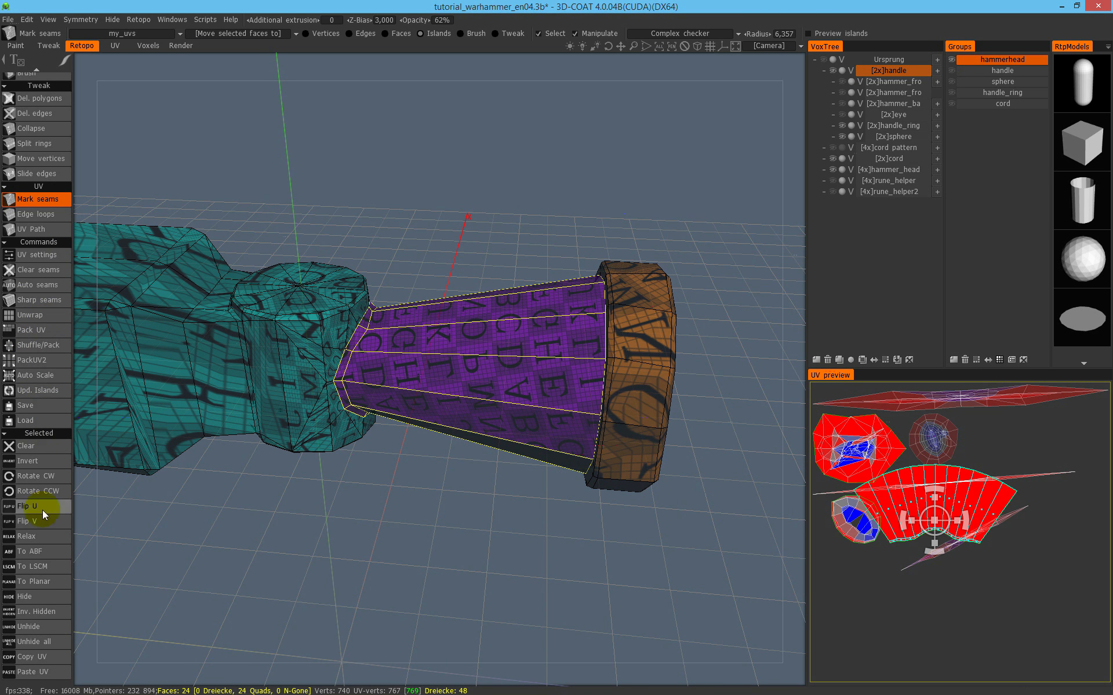
click(45, 314)
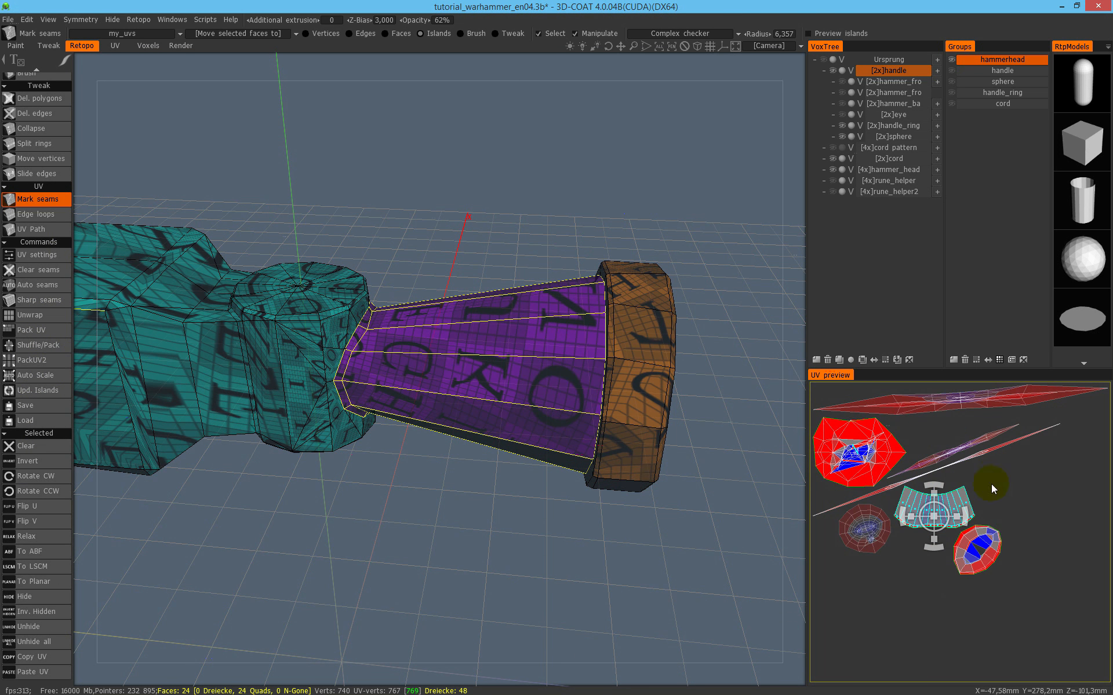
ctrl+click(903, 505)
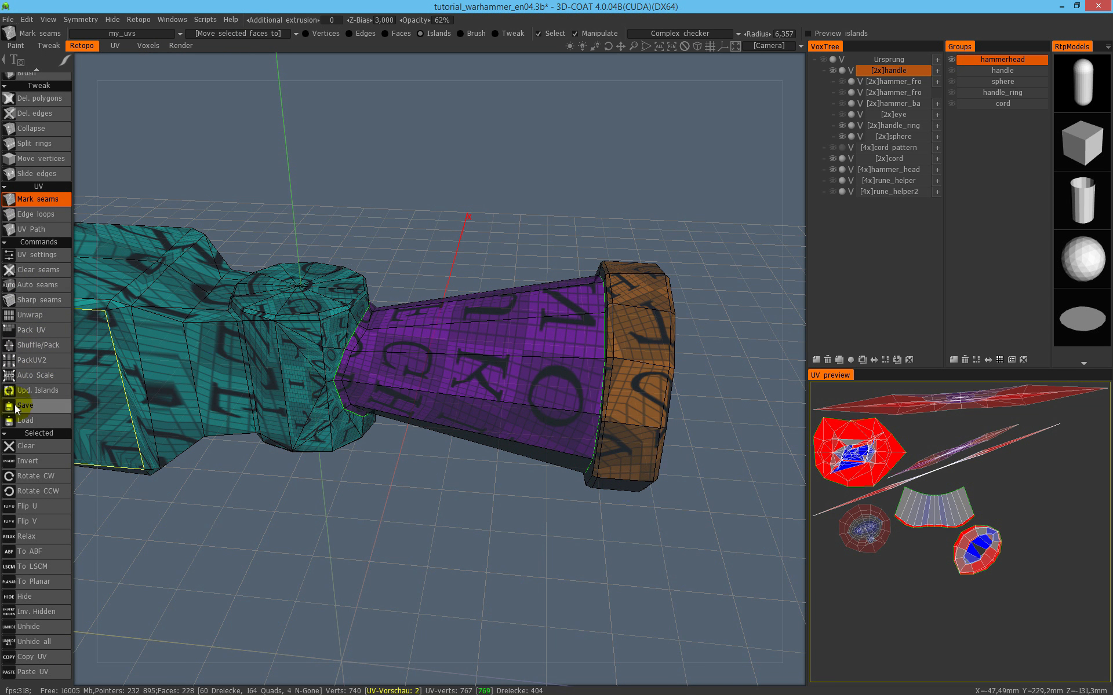
Switch the interface language to German and back to English.
click(235, 19)
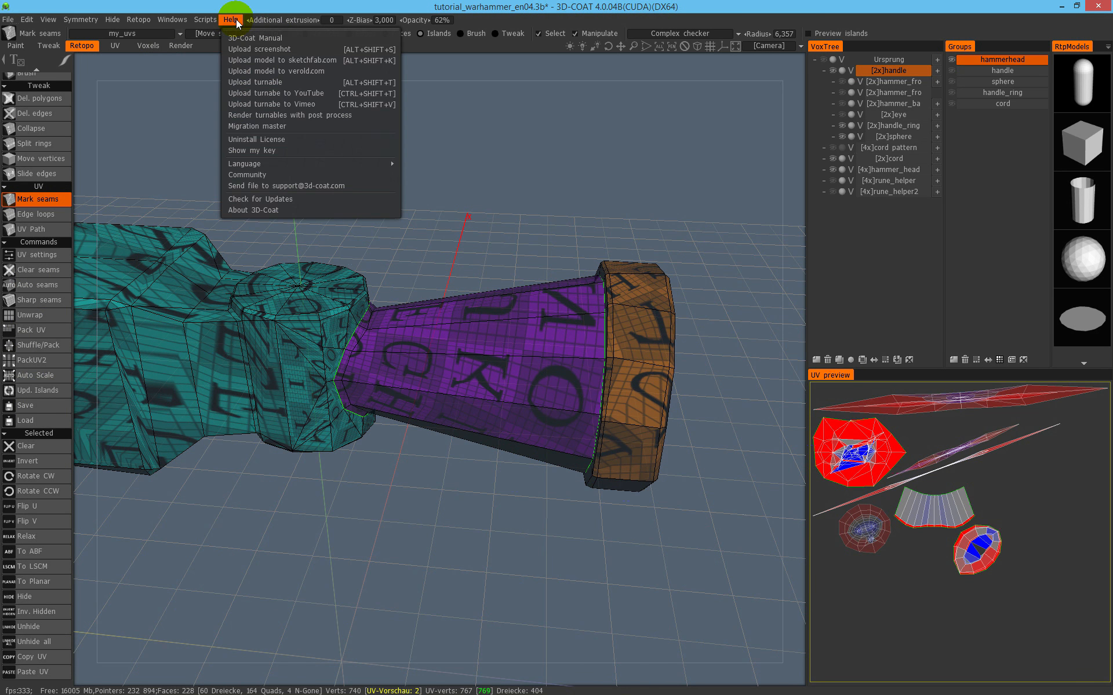
mouse_move(306, 163)
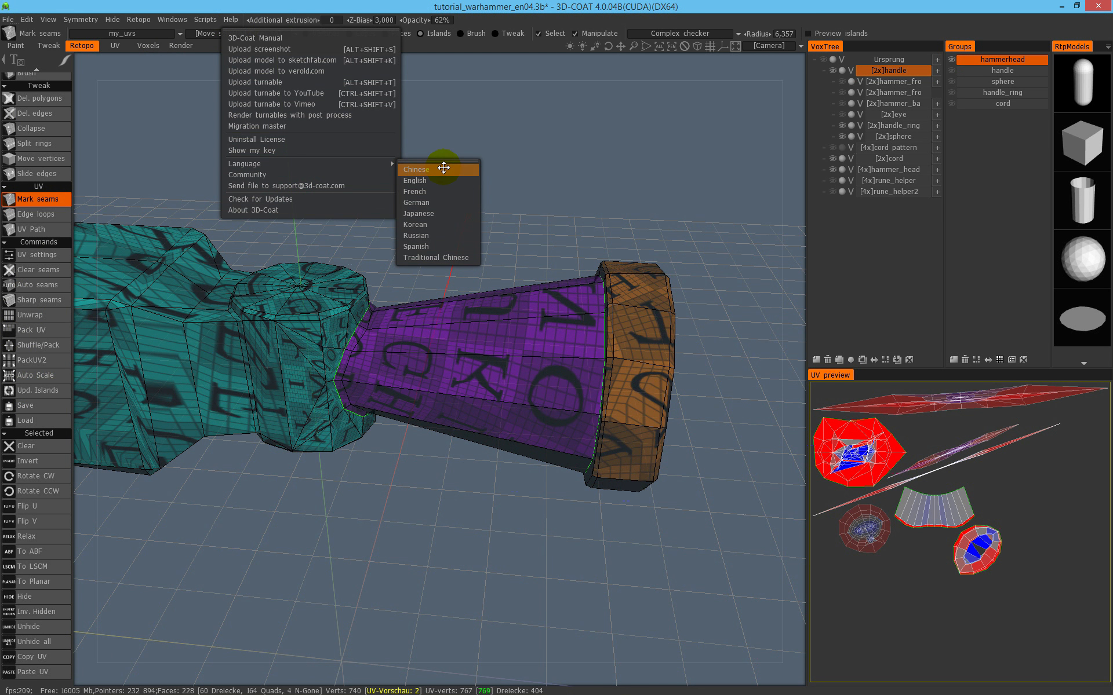
click(433, 203)
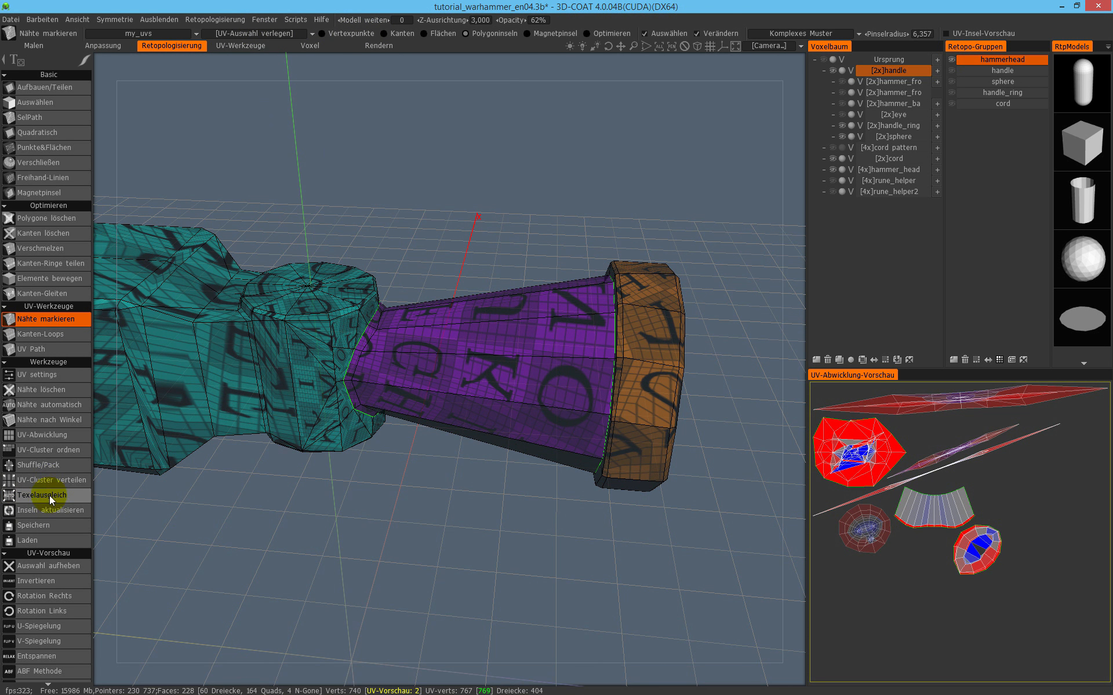
mouse_move(321, 19)
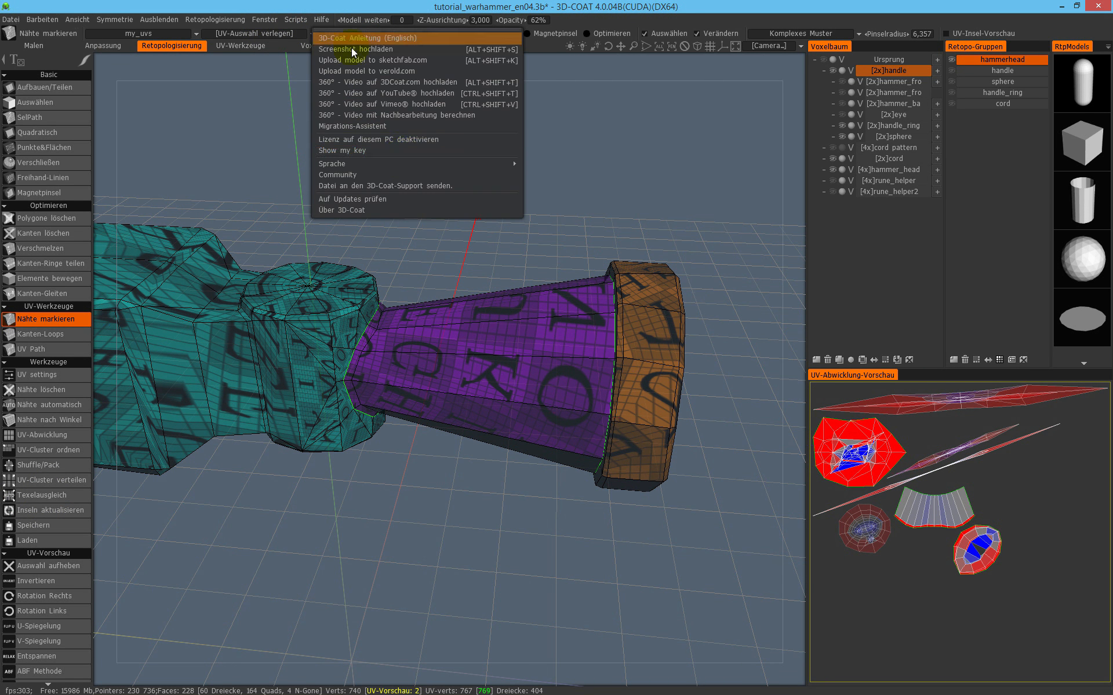
mouse_move(406, 165)
click(573, 181)
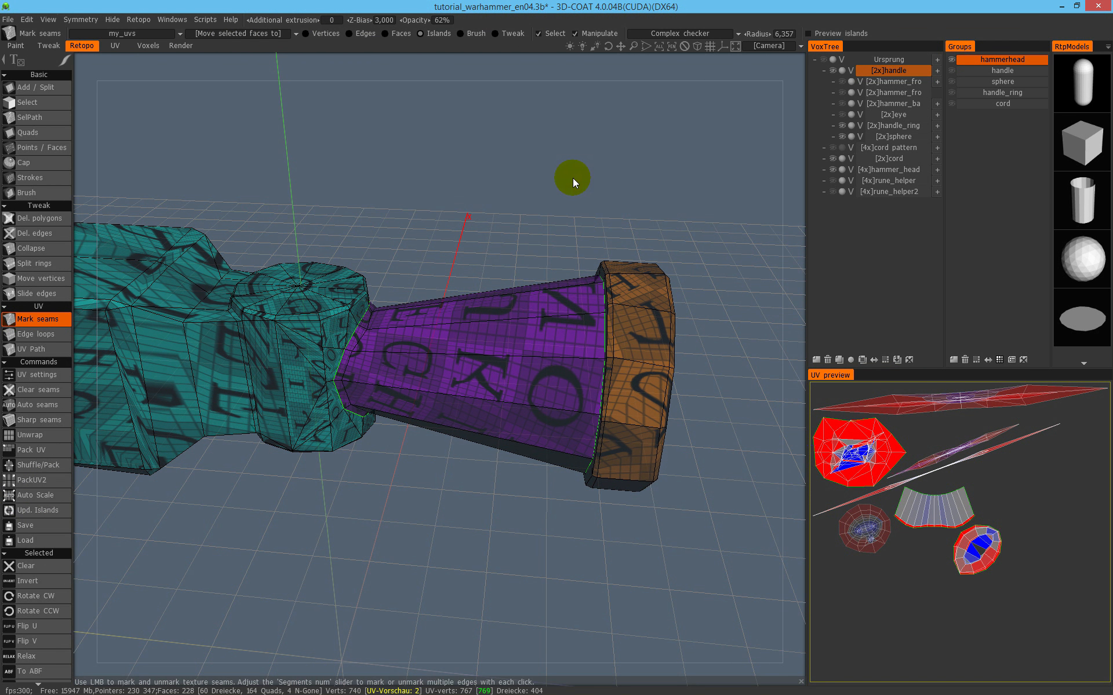
Run Auto Scale on the UV islands and check the conical neck's island in the UV preview.
click(51, 496)
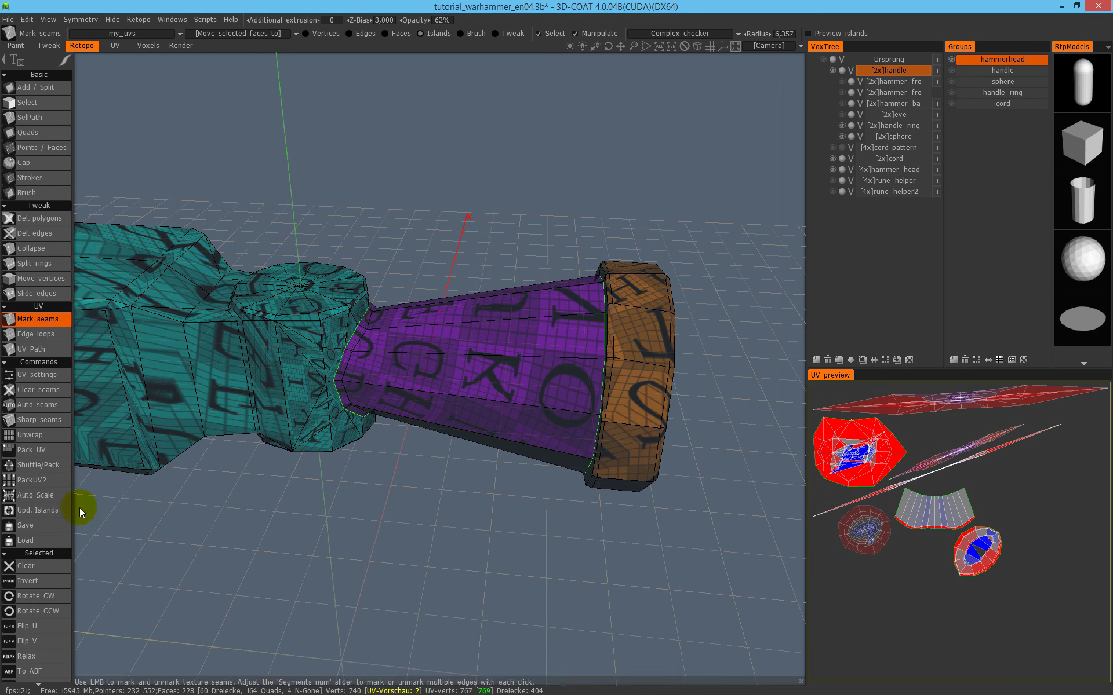
click(967, 499)
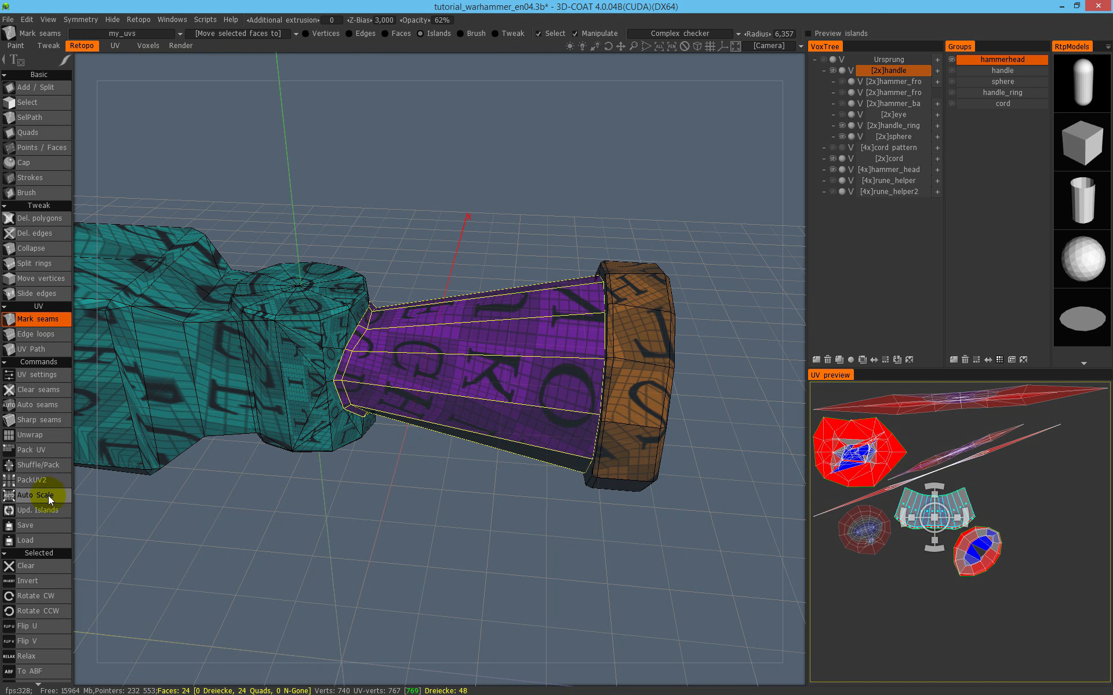
click(955, 515)
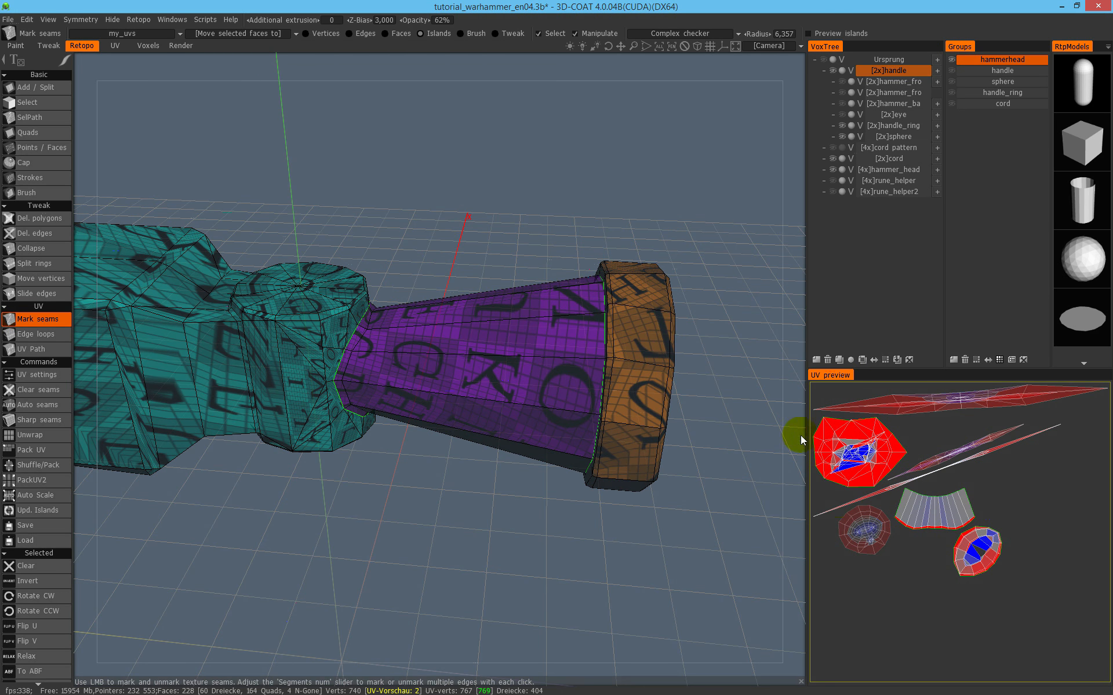
Mark a seam along the upper rim on one half of the round end cap's flat face.
scroll(632, 442, up, 3)
scroll(429, 374, down, 3)
middle_drag(400, 434, 474, 439)
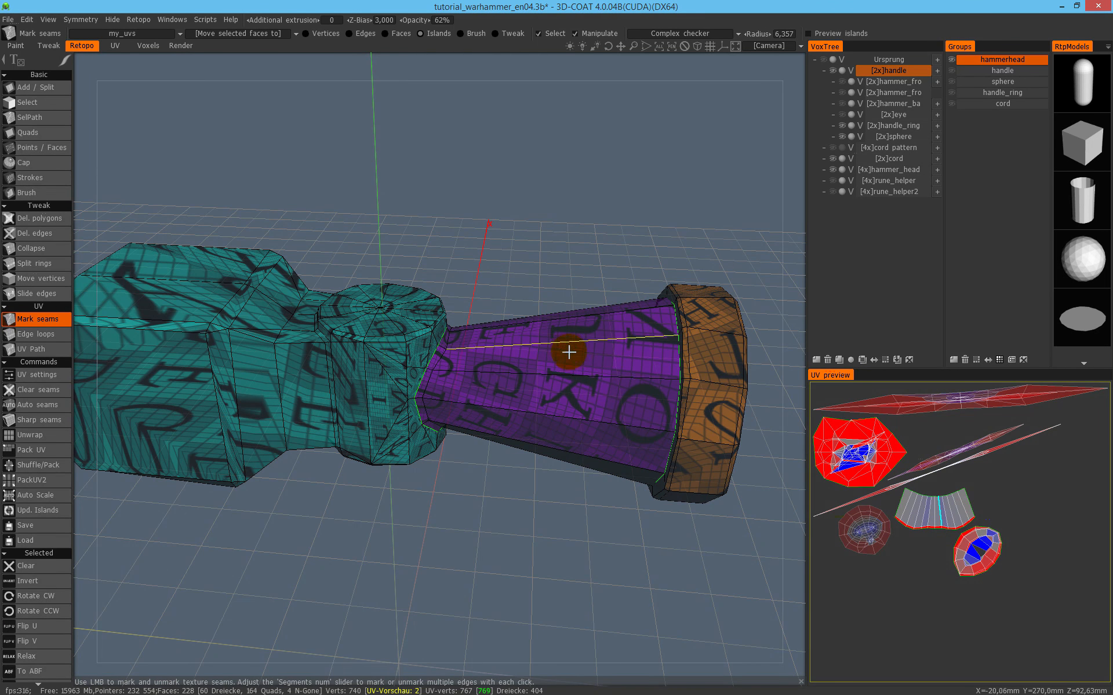
scroll(571, 350, up, 1)
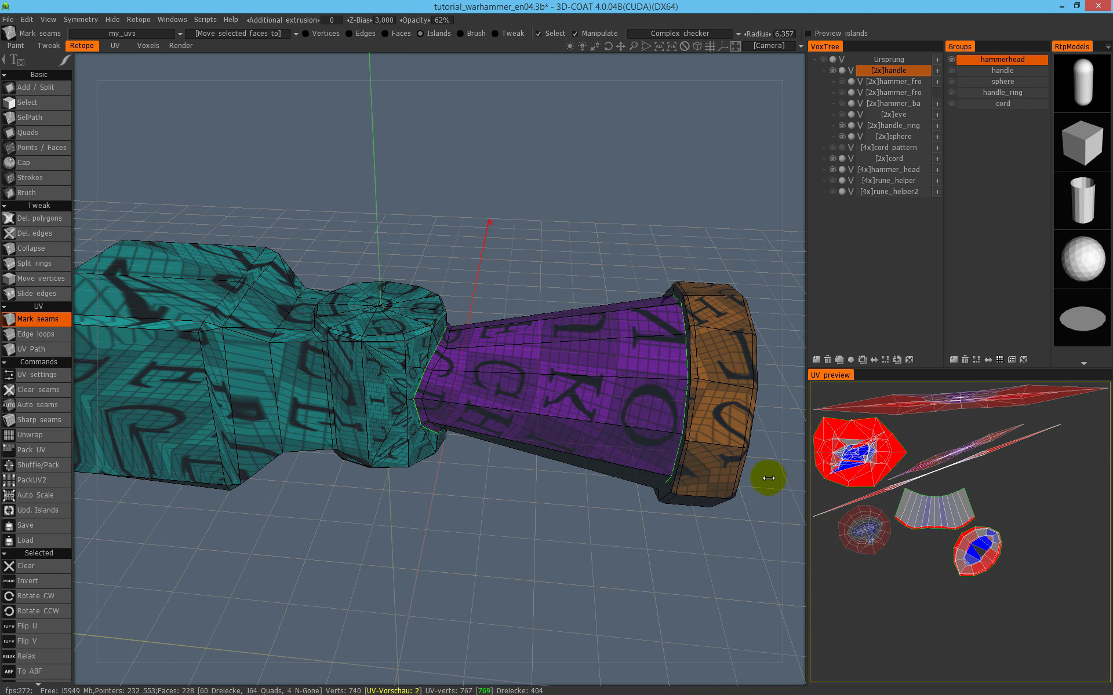
middle_drag(614, 383, 485, 363)
drag(632, 371, 541, 347)
scroll(529, 289, up, 3)
drag(529, 288, 531, 307)
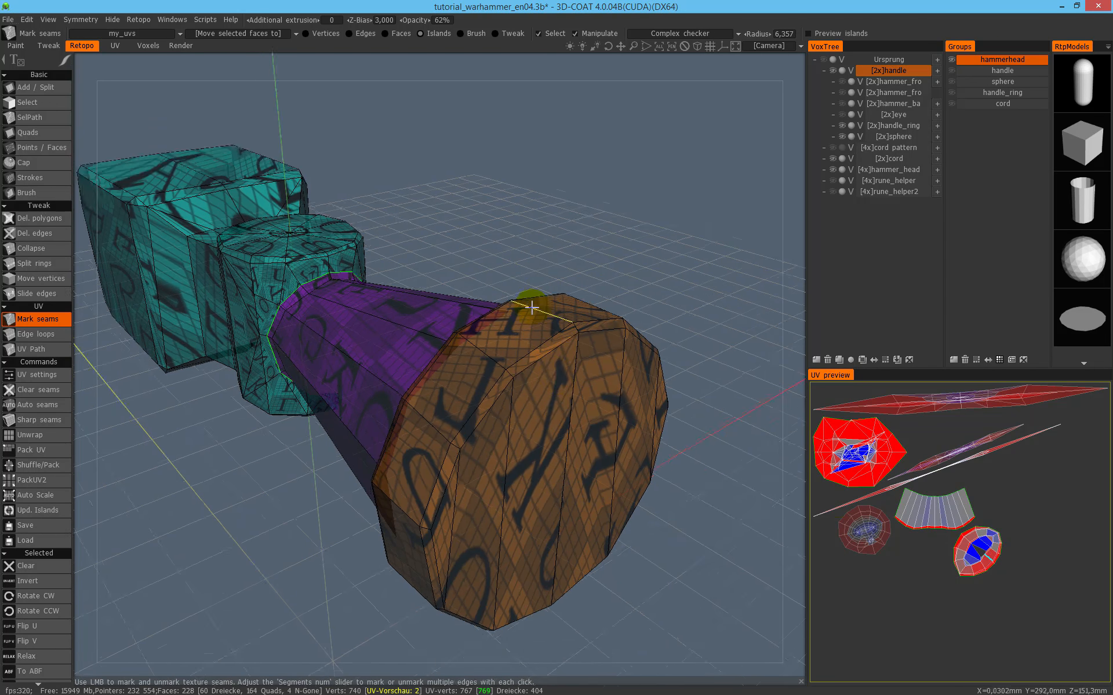
alt+right_drag(531, 308, 530, 382)
alt+drag(531, 380, 549, 356)
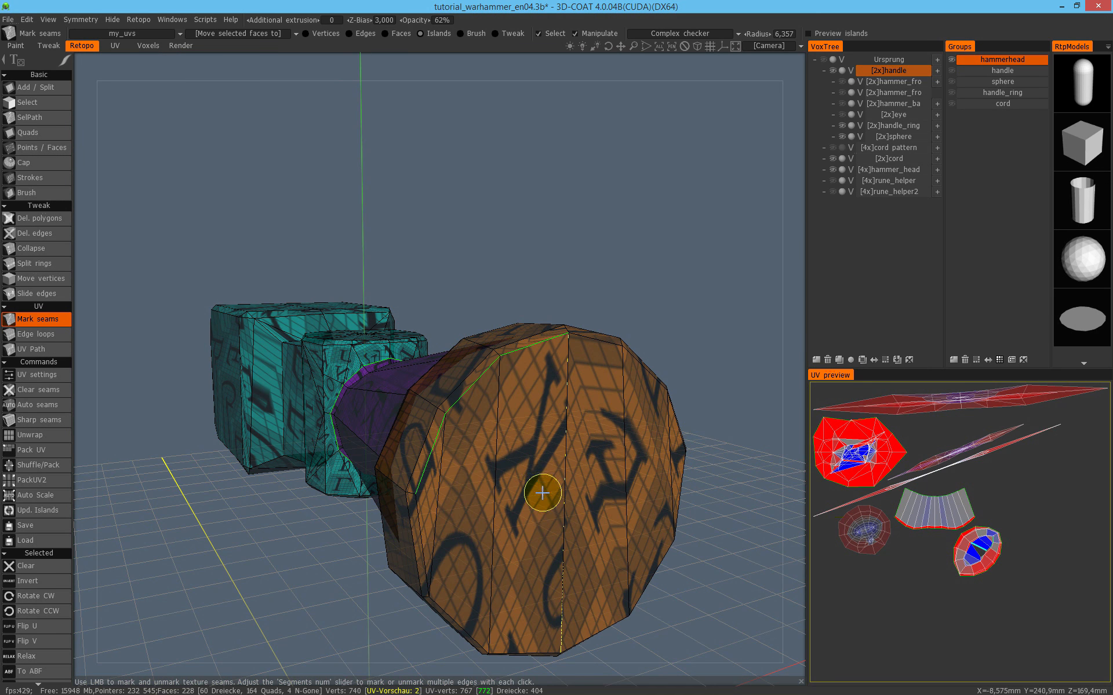
Complete the seam loop around the end cap's flat face and unwrap the hammerhead again.
alt+drag(542, 493, 504, 355)
click(402, 381)
alt+drag(615, 301, 587, 505)
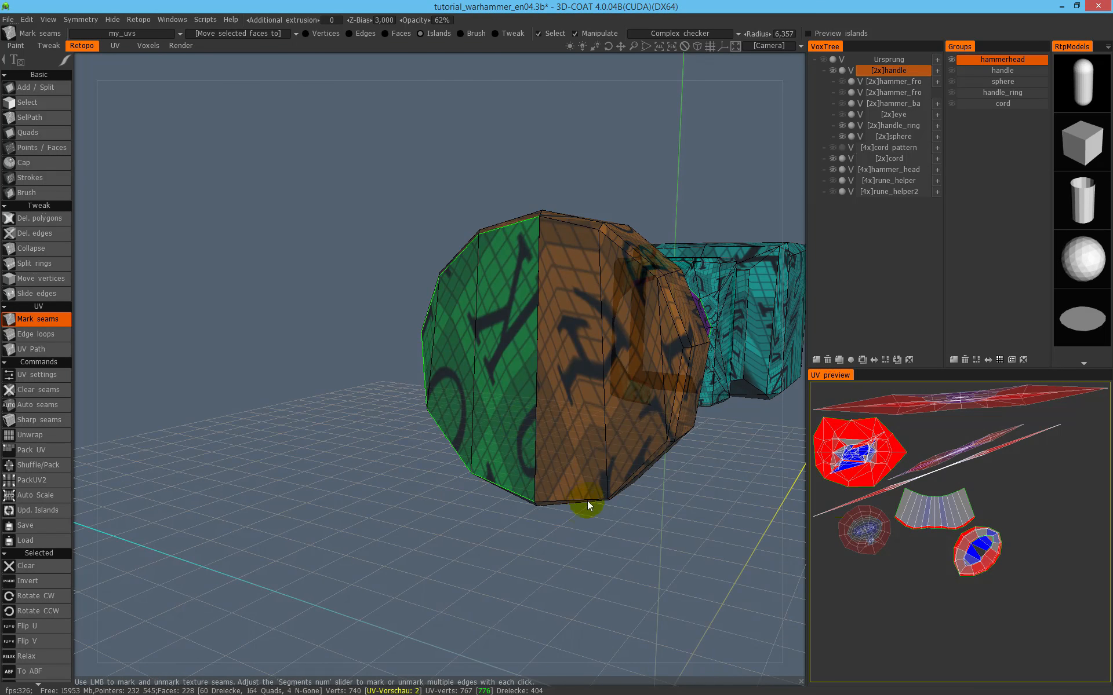
click(666, 291)
mouse_move(666, 291)
alt+mouse_down()
mouse_move(569, 280)
mouse_move(626, 285)
mouse_move(531, 350)
mouse_move(529, 179)
mouse_move(422, 369)
mouse_move(556, 351)
mouse_move(509, 268)
mouse_move(666, 259)
mouse_move(684, 278)
alt+mouse_up()
click(966, 558)
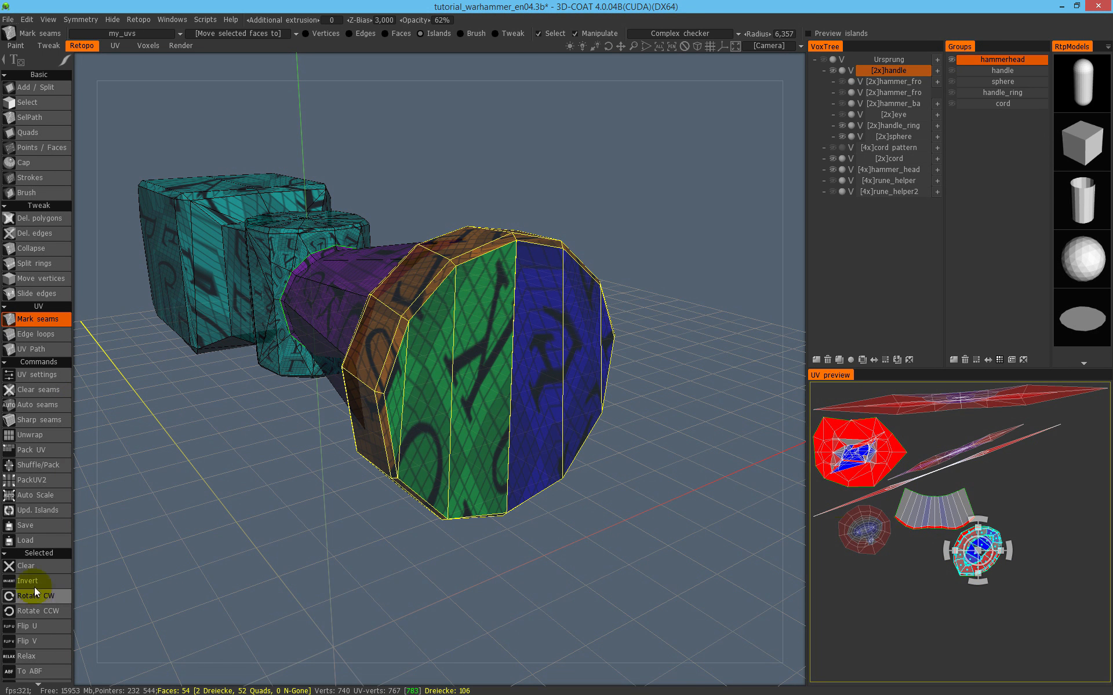
click(48, 434)
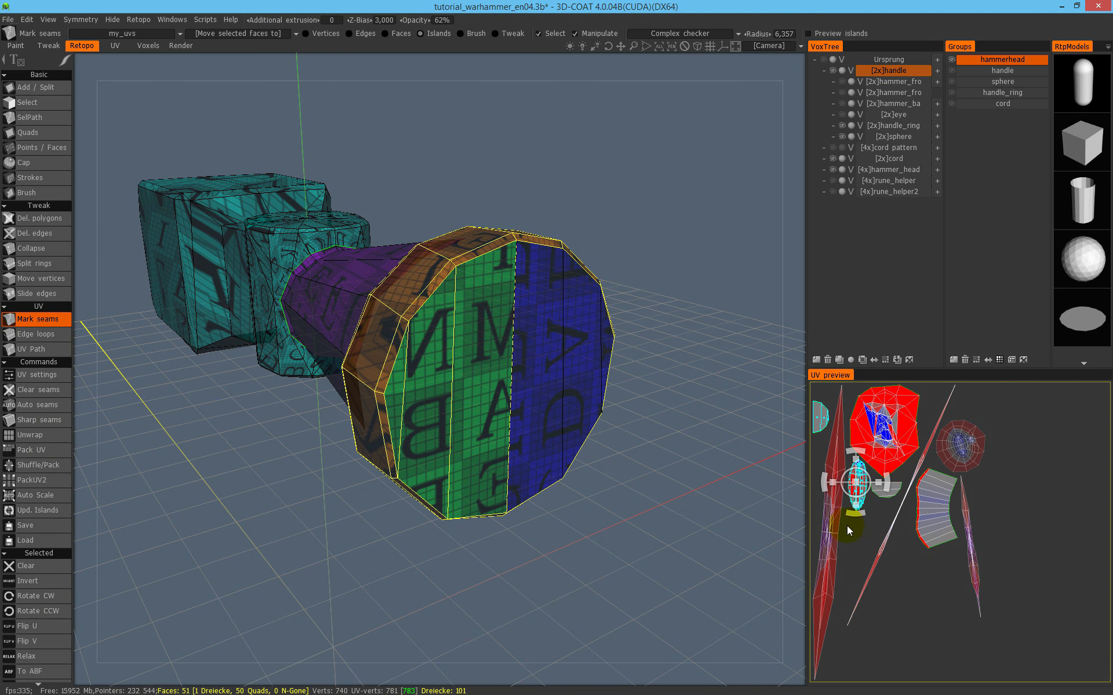
Inspect the end cap's two half-face islands and the dividing line between them on the model.
middle_drag(534, 323, 496, 323)
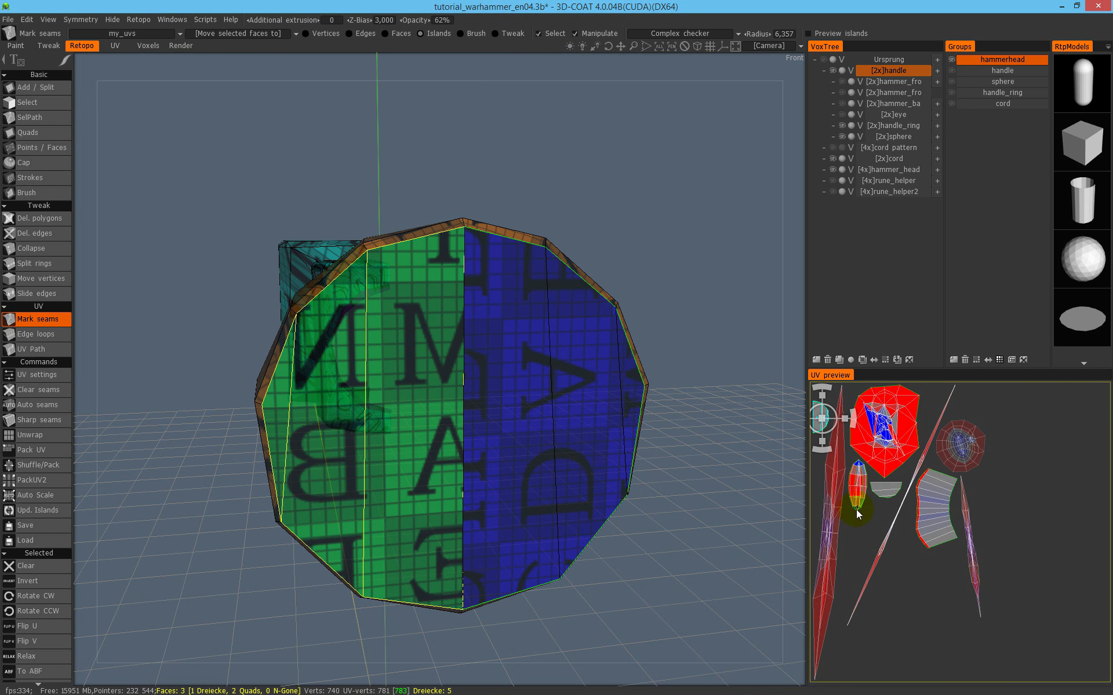
middle_drag(461, 379, 460, 303)
alt+right_drag(460, 303, 516, 267)
alt+right_drag(574, 238, 526, 258)
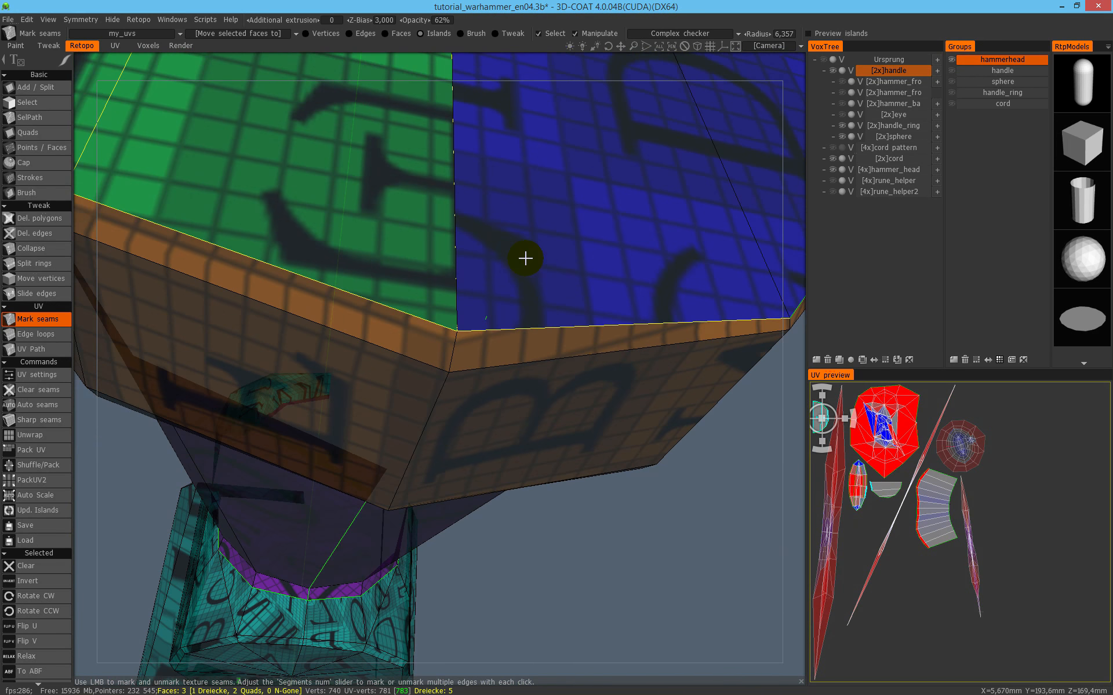
alt+middle_drag(526, 258, 520, 467)
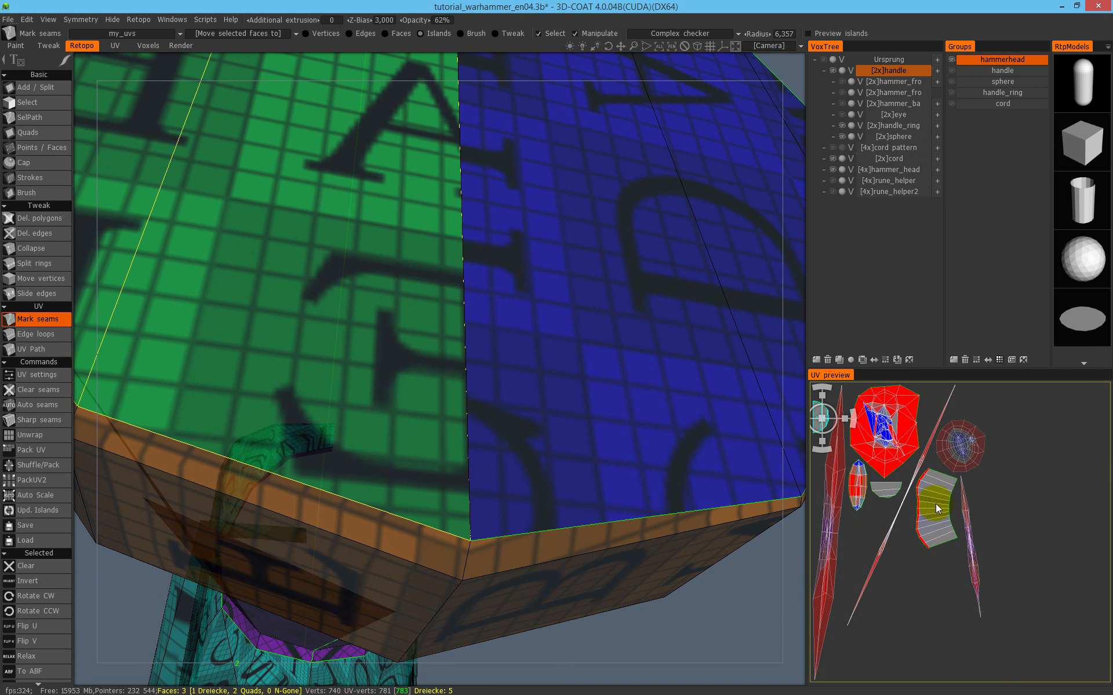
click(894, 493)
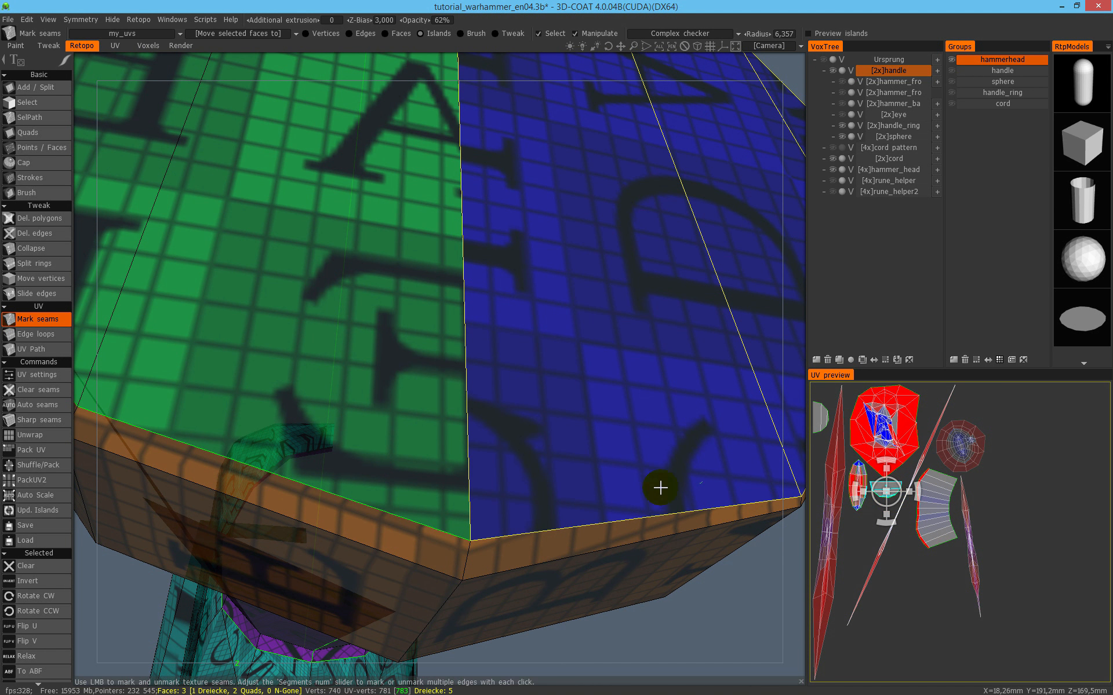
alt+right_drag(661, 489, 537, 380)
alt+drag(537, 381, 473, 462)
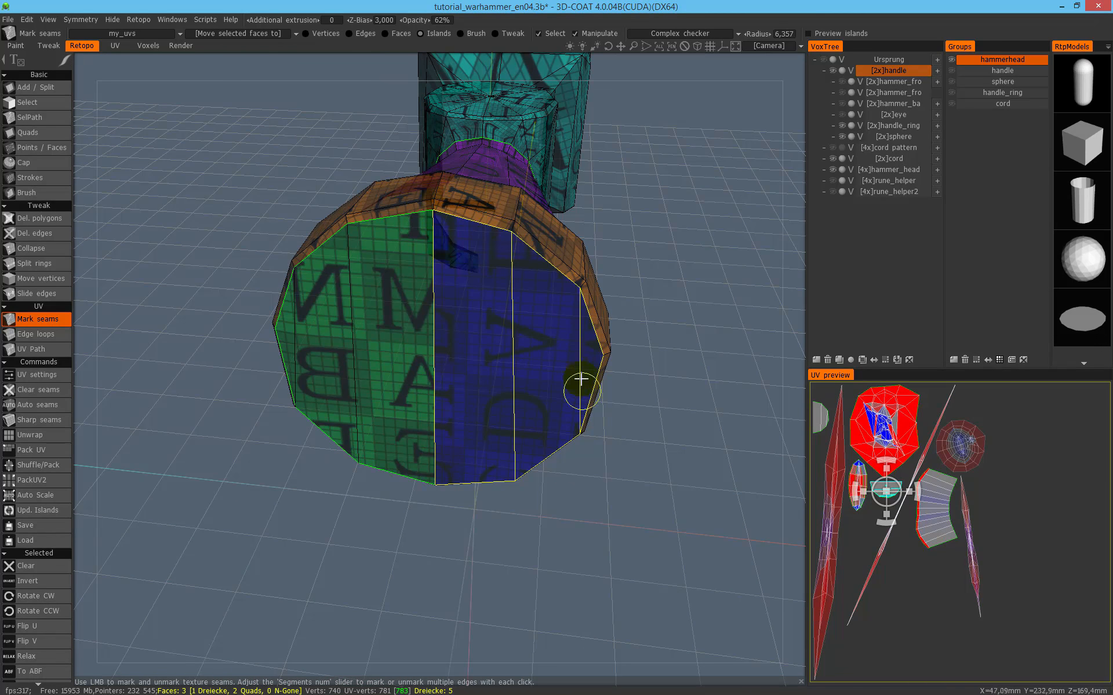
alt+drag(510, 387, 501, 315)
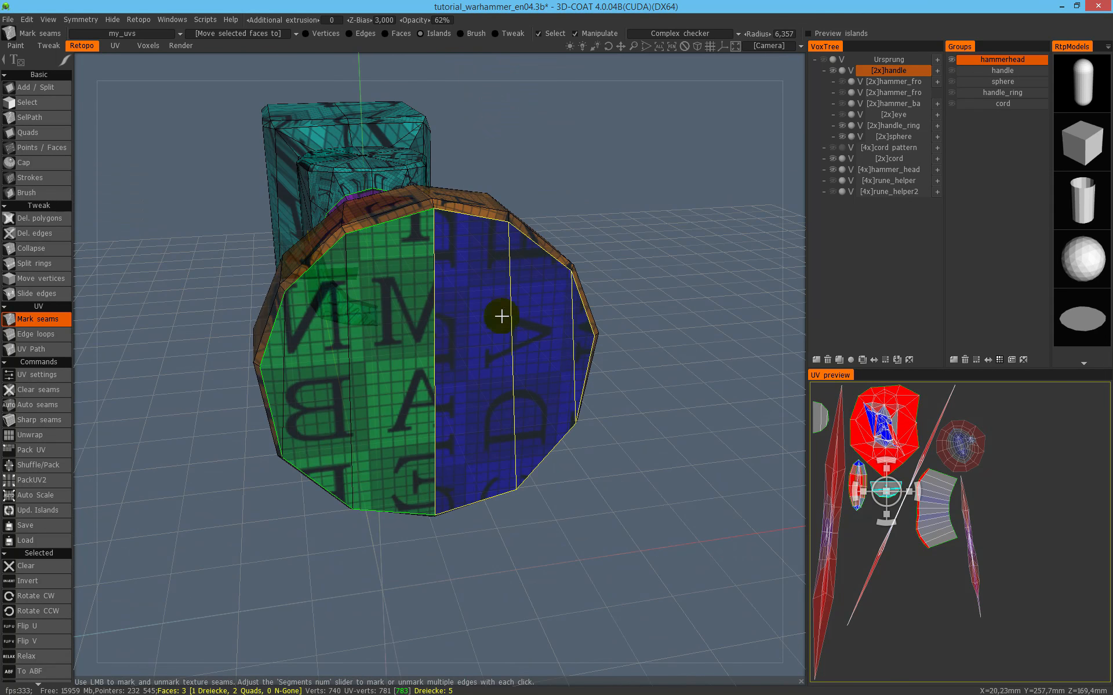
Activate the Select tool and show the hidden Ursprung voxel object.
click(32, 104)
alt+right_drag(528, 226, 496, 370)
alt+drag(475, 364, 464, 389)
alt+right_drag(465, 389, 529, 369)
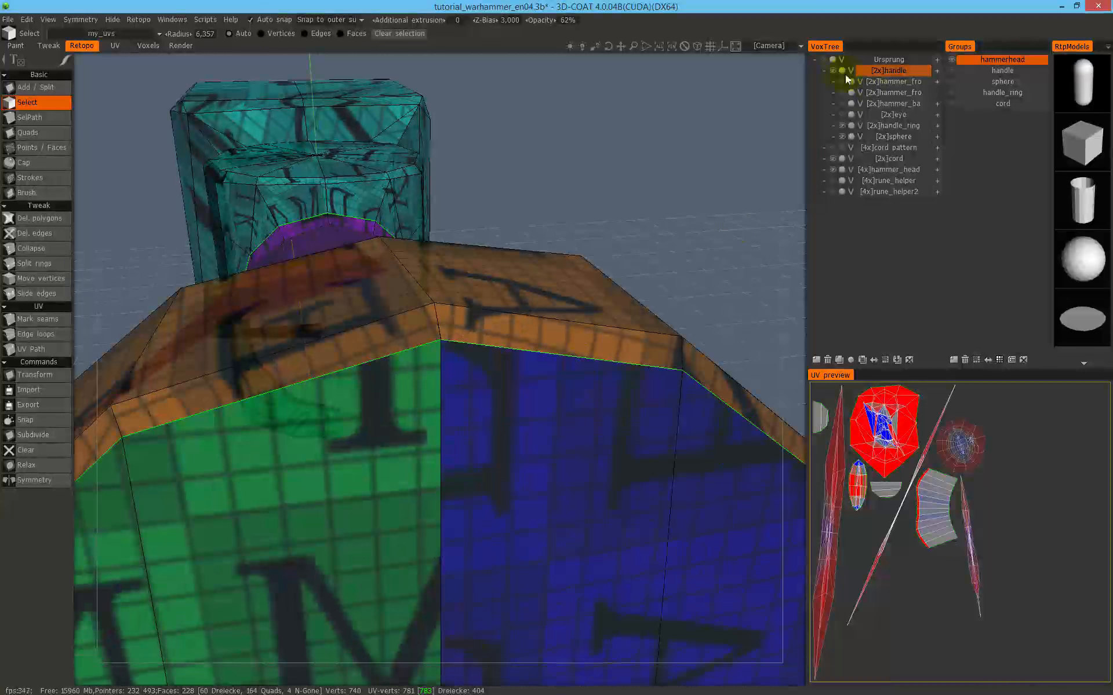
click(823, 60)
Examine close up the upper rim vertex where the two halves of the end cap's face meet.
alt+right_drag(544, 303, 358, 352)
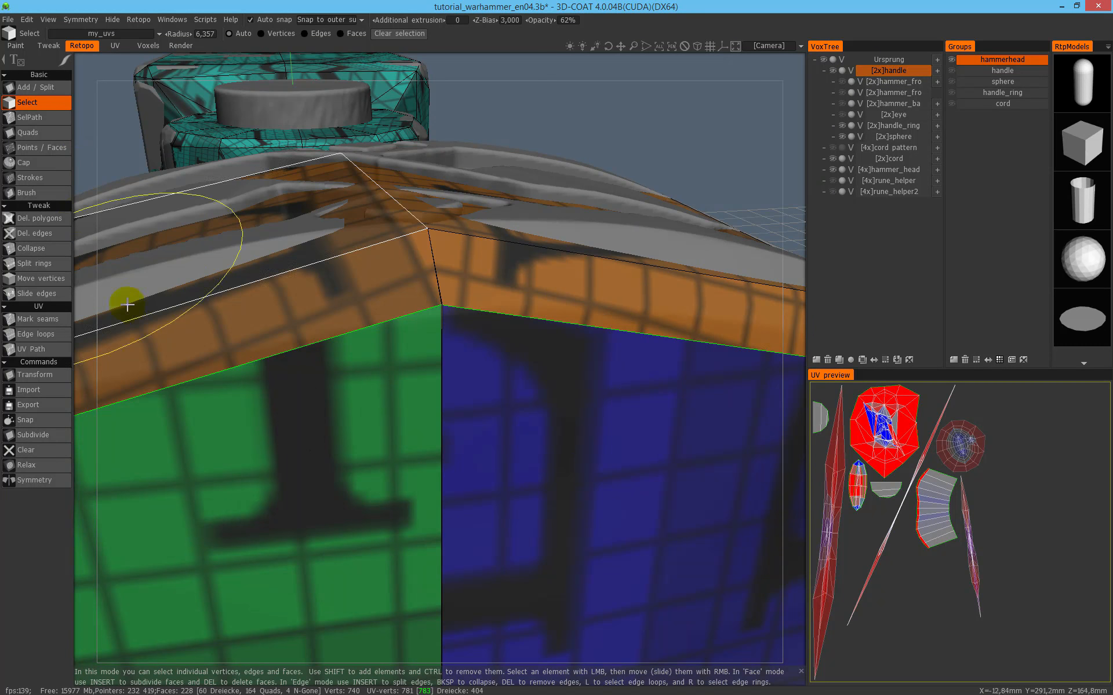
alt+right_drag(583, 281, 618, 283)
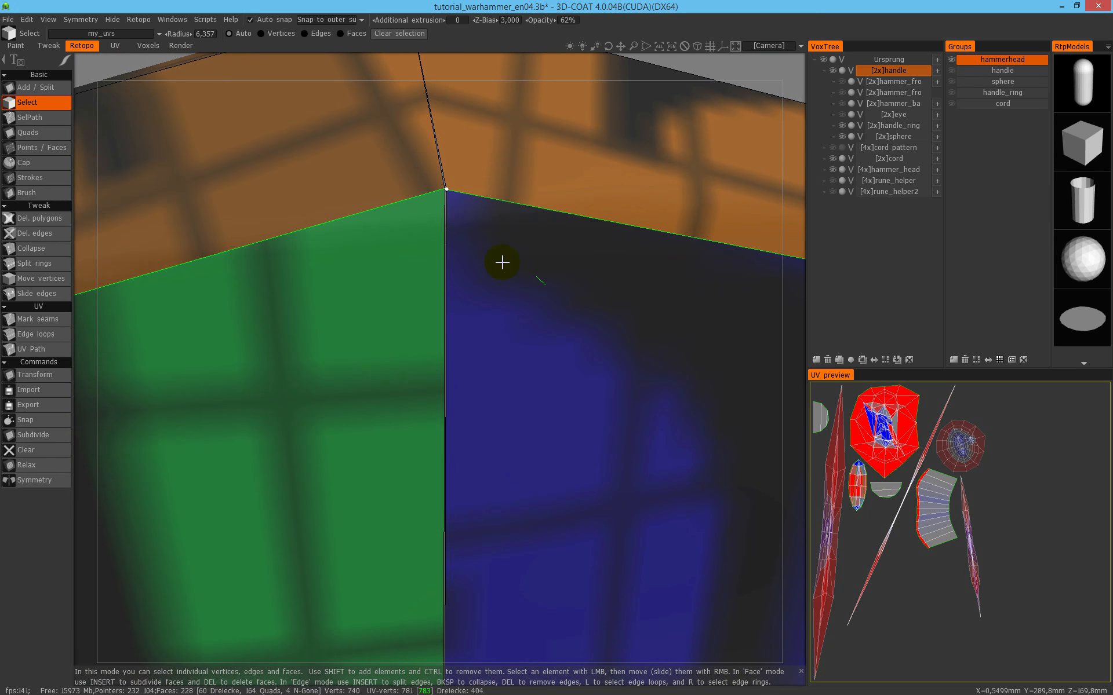
alt+middle_drag(501, 261, 505, 424)
alt+right_drag(503, 332, 502, 338)
alt+middle_drag(501, 338, 479, 303)
alt+middle_drag(523, 255, 518, 358)
alt+right_drag(519, 357, 471, 258)
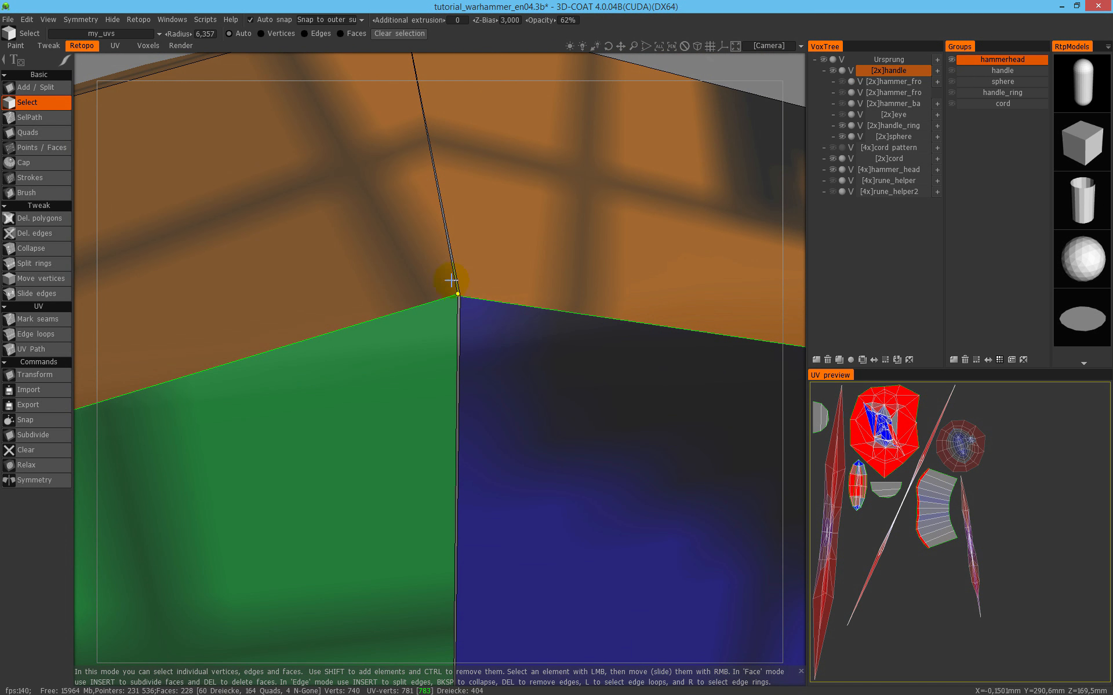
alt+drag(517, 326, 479, 330)
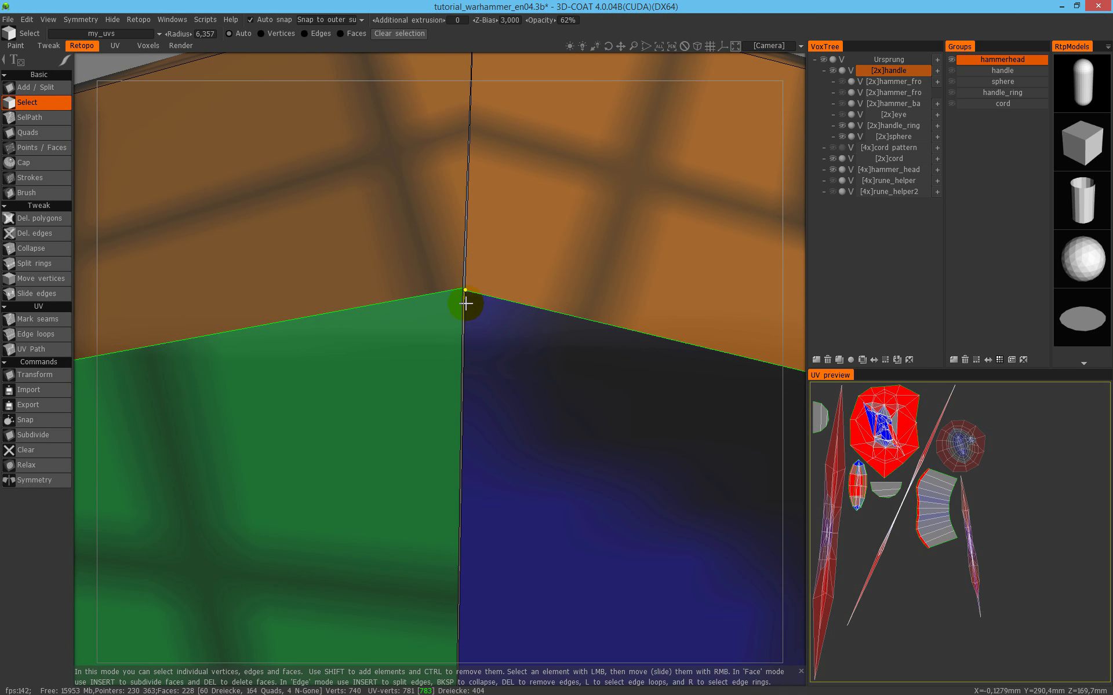
Reduce the brush radius to 1,332 and merge the split vertices at the cap face's upper centre with Points / Faces.
scroll(457, 318, down, 15)
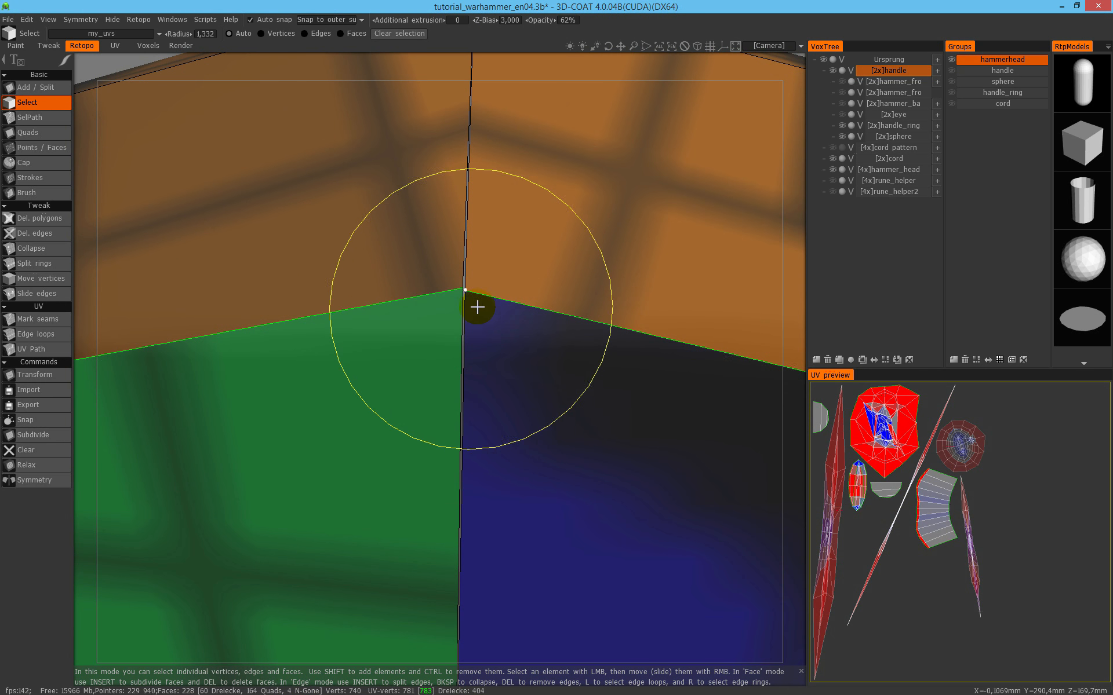
click(41, 147)
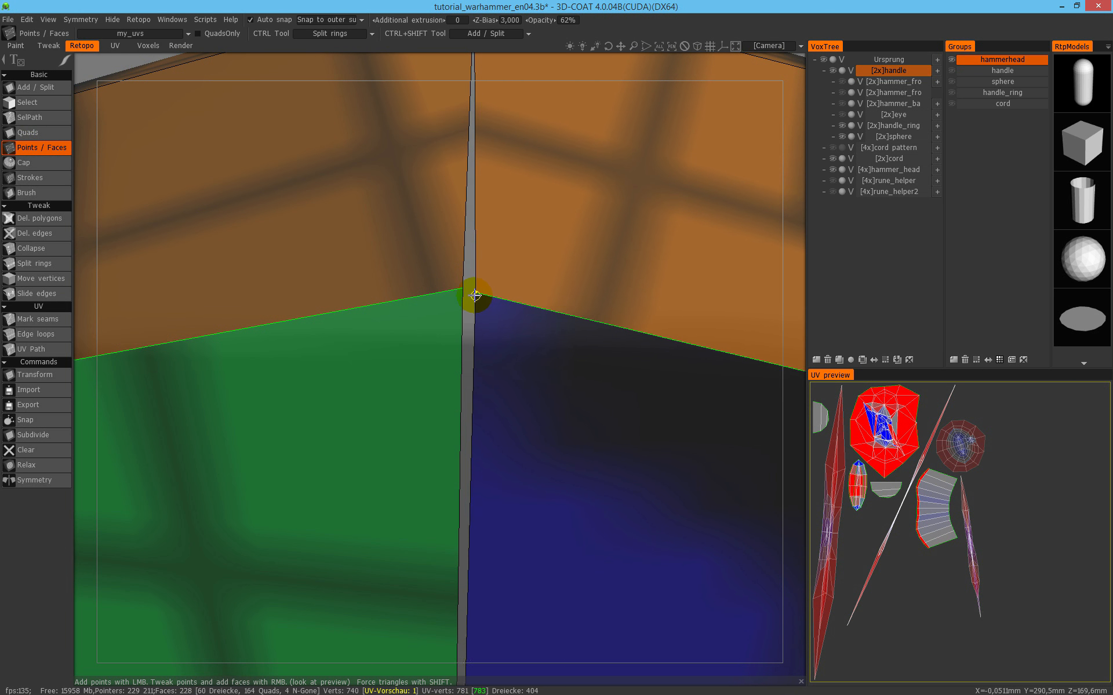
right_drag(467, 295, 463, 291)
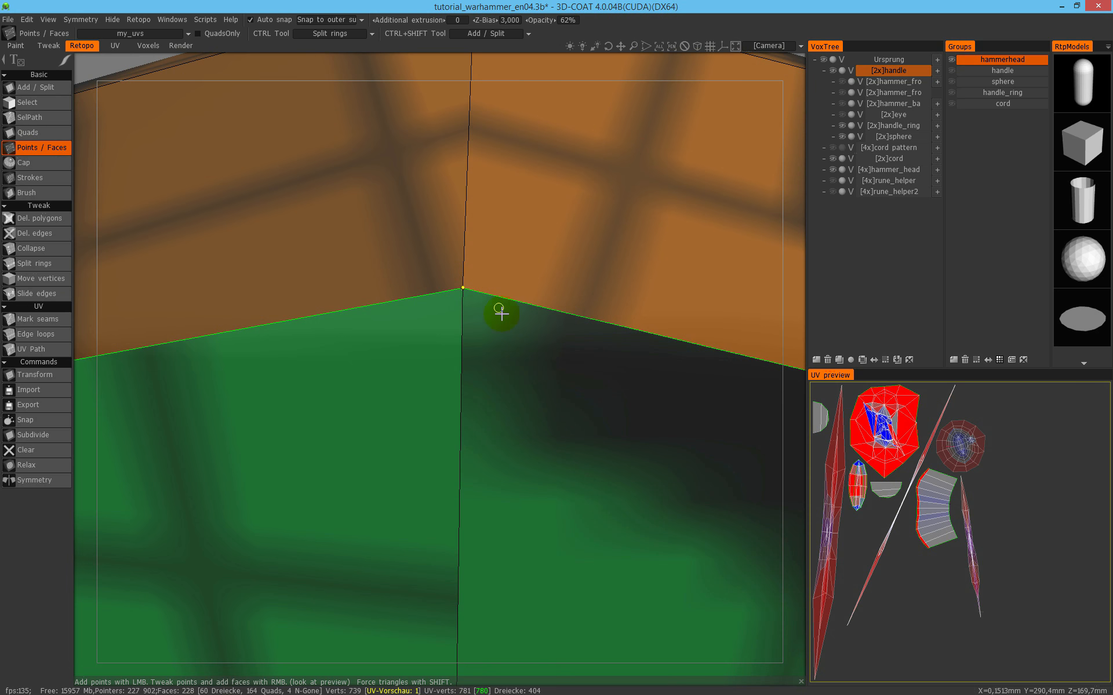
Inspect the lower rim corner where the two halves of the end cap's face meet.
scroll(471, 282, down, 6)
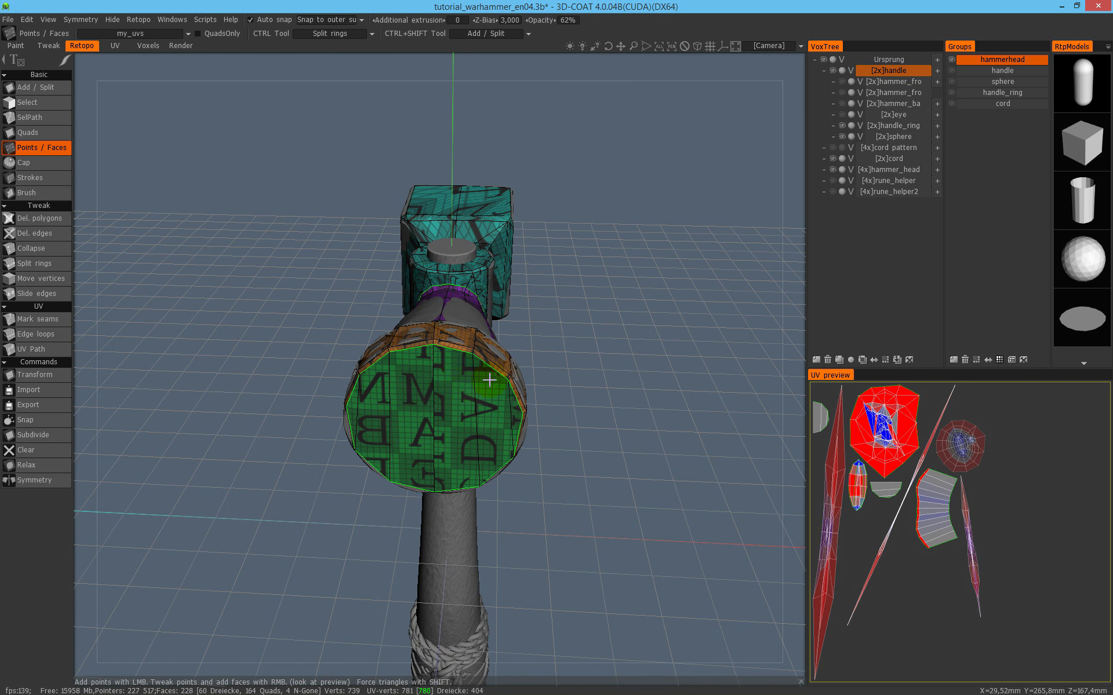
alt+drag(500, 481, 442, 318)
scroll(512, 313, up, 6)
alt+drag(465, 426, 511, 298)
scroll(447, 325, up, 6)
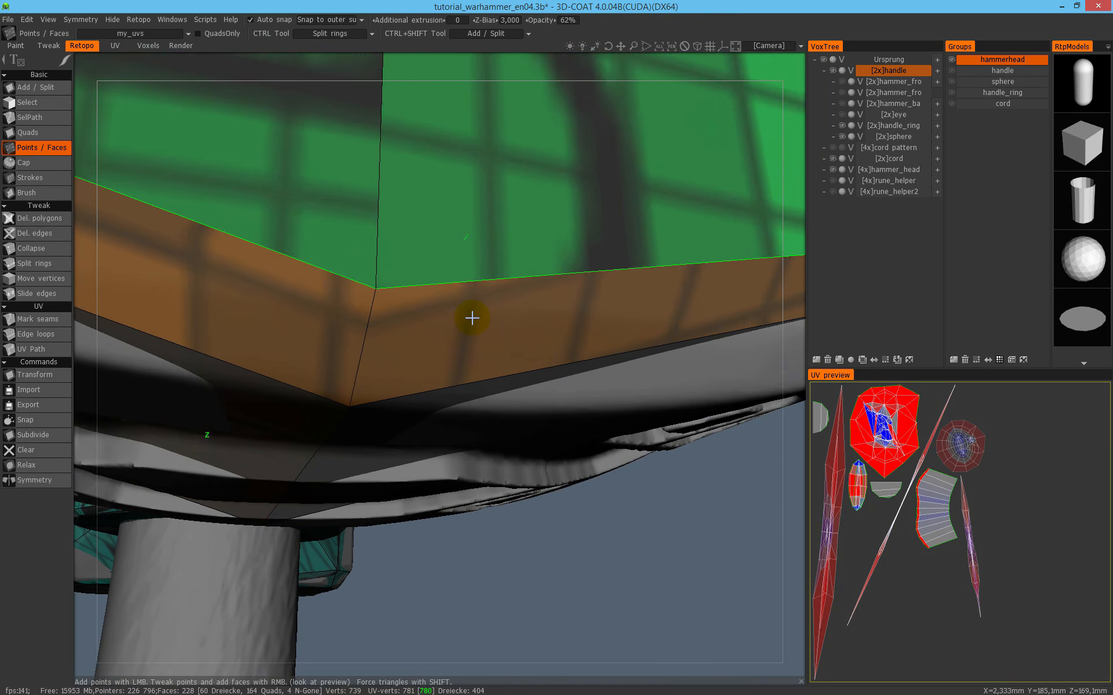
Activate Mark seams and select the half-disc island to check which part of the end cap's face it covers.
scroll(342, 256, down, 8)
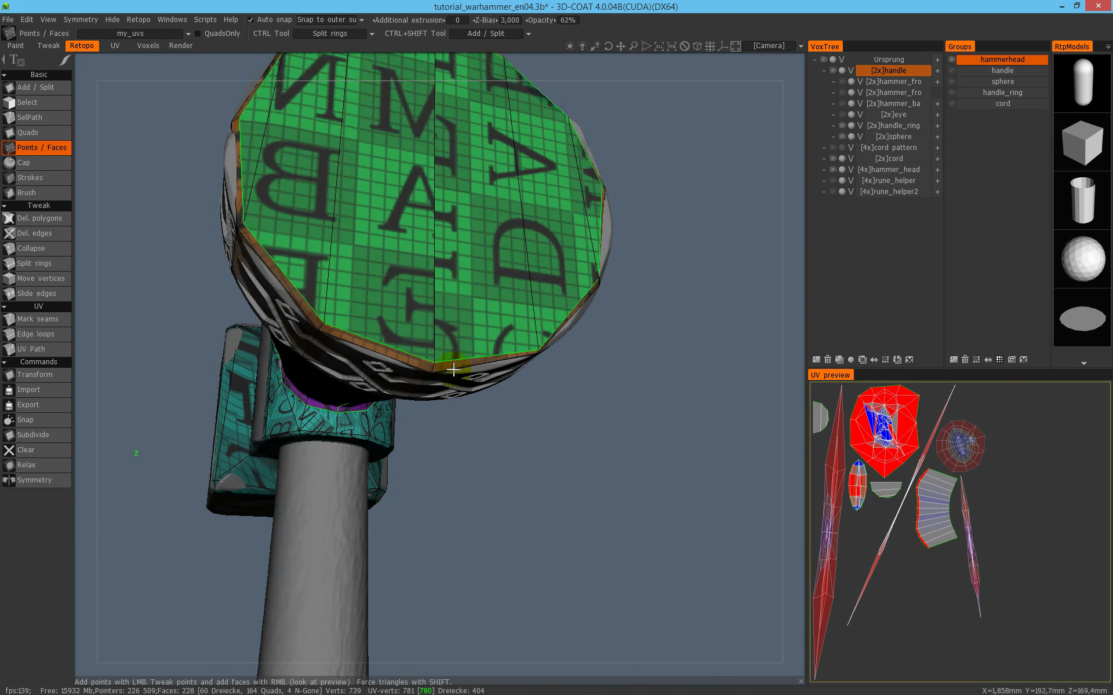
alt+drag(473, 472, 447, 518)
alt+drag(458, 409, 497, 299)
scroll(527, 308, up, 4)
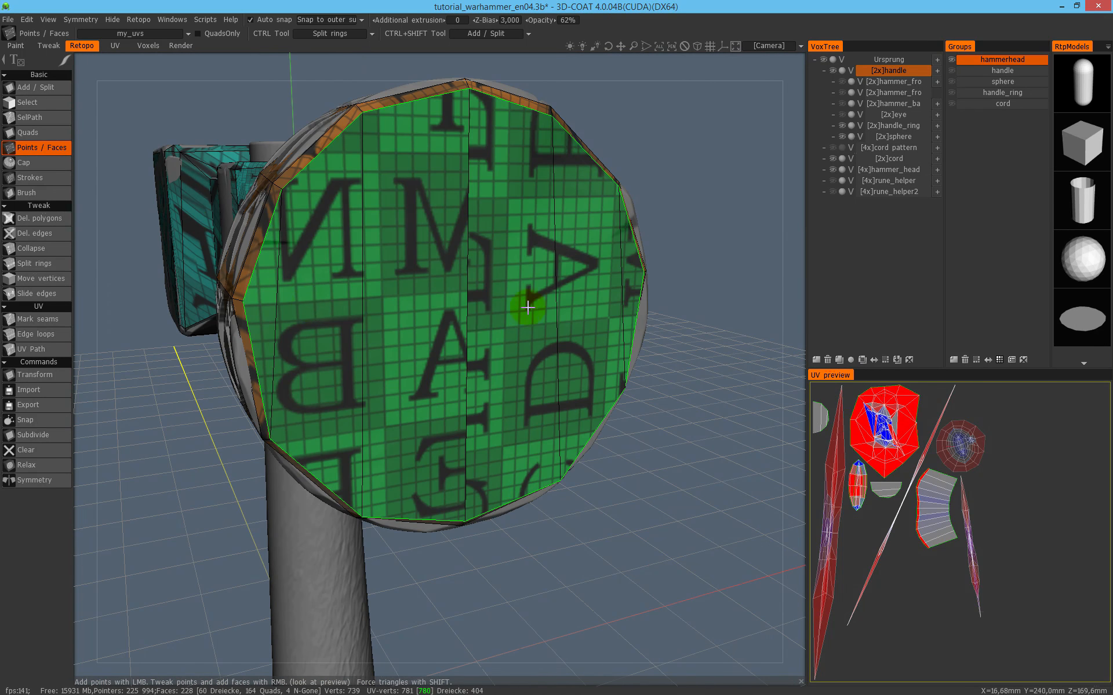
click(37, 319)
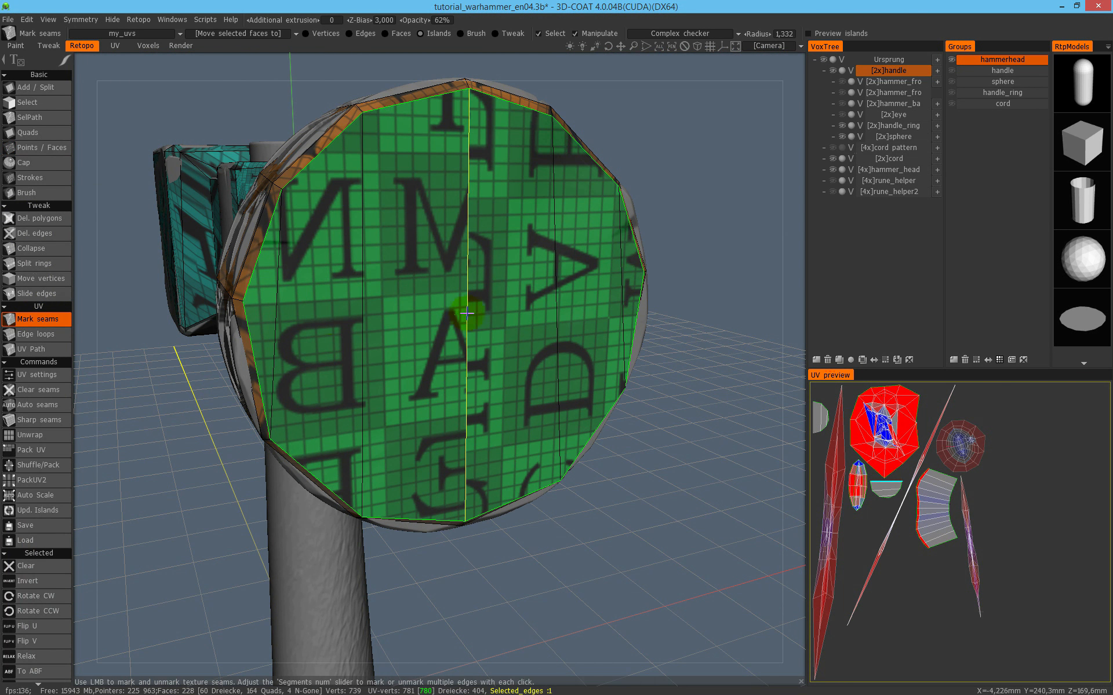
click(872, 484)
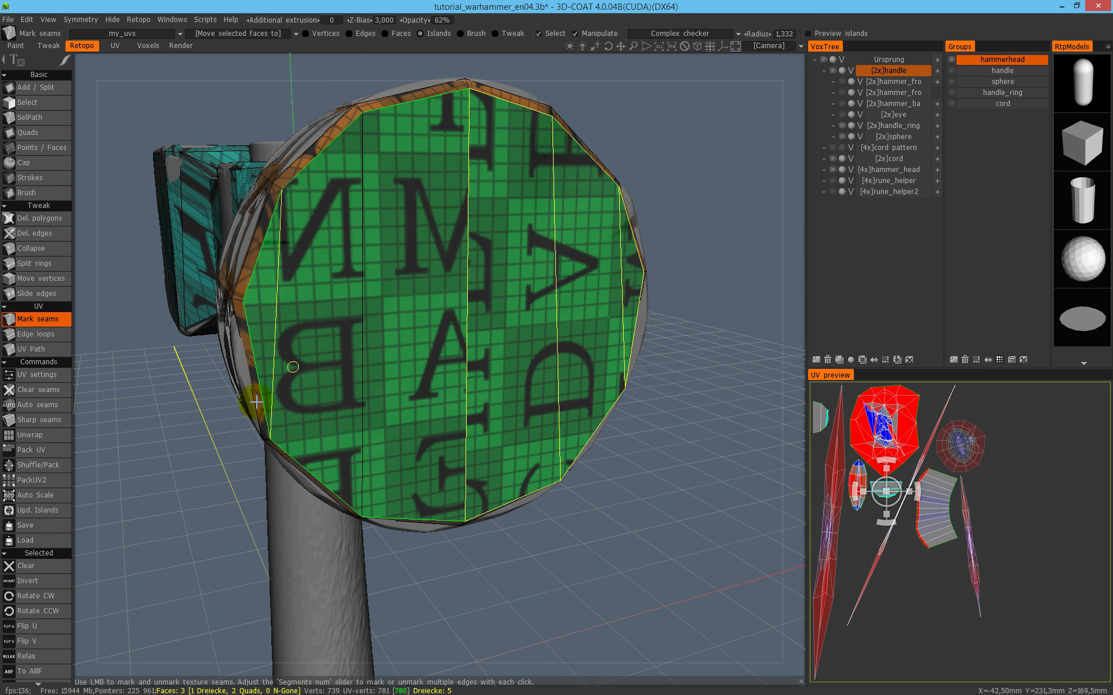
click(466, 472)
click(156, 409)
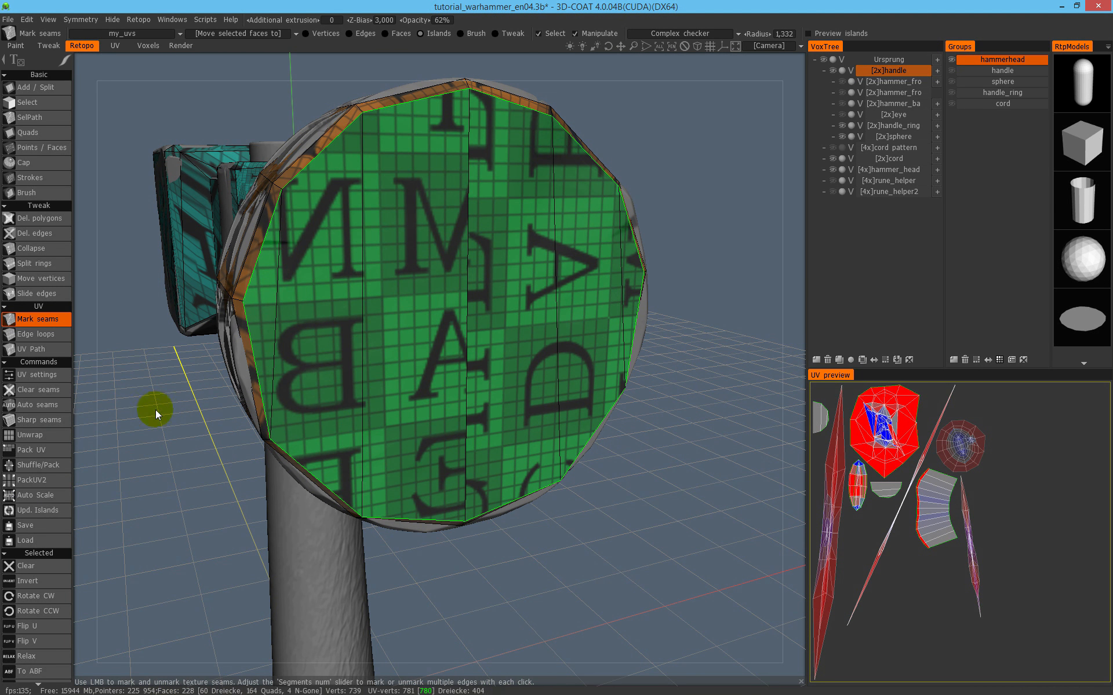
Select the fan-shaped island and check which part of the hammerhead it covers on the model.
click(736, 532)
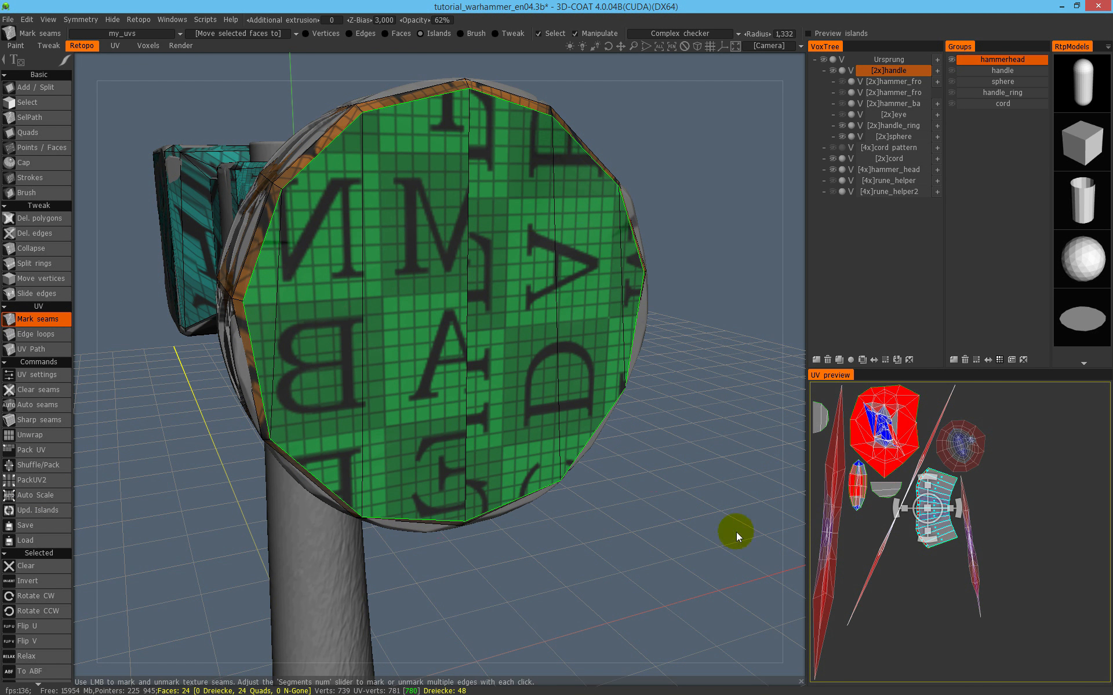
right_drag(610, 265, 412, 351)
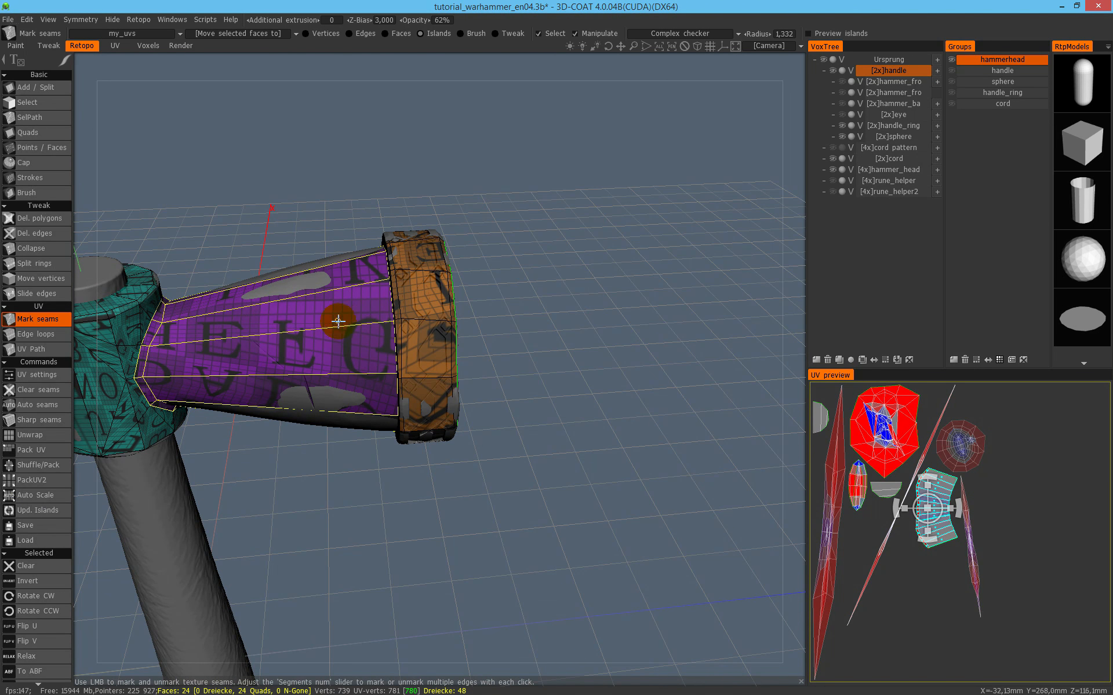
click(540, 314)
scroll(489, 348, up, 5)
alt+drag(489, 348, 249, 304)
scroll(431, 381, down, 3)
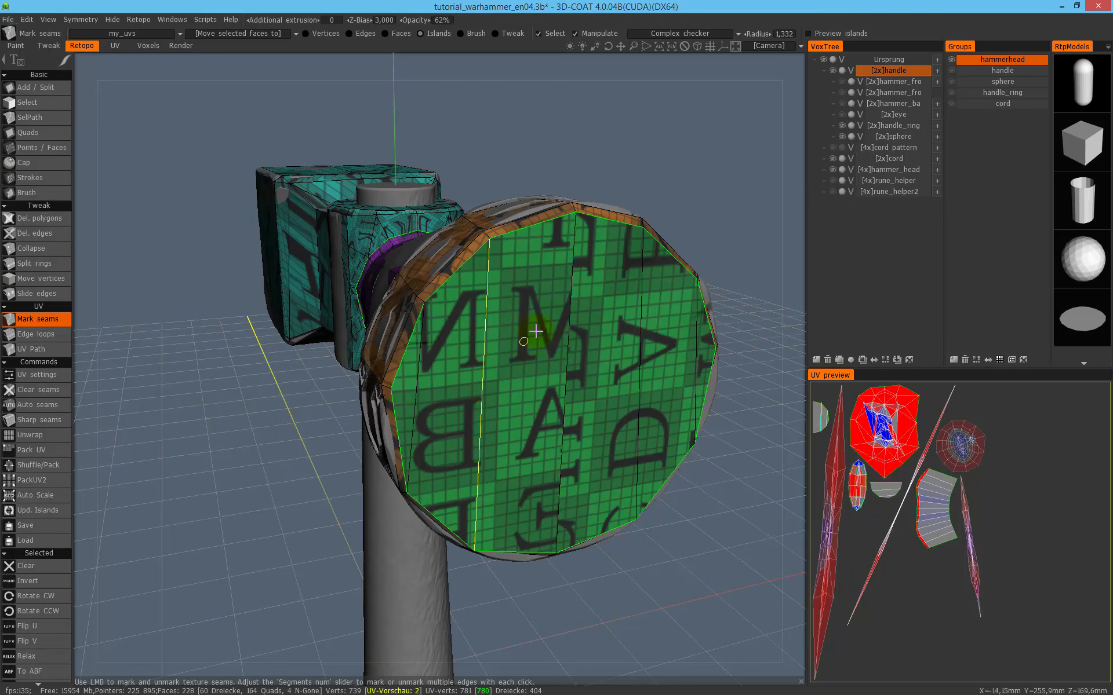
Unwrap the hammerhead again with the cap face's two halves joined and select the resulting round cap island.
click(881, 490)
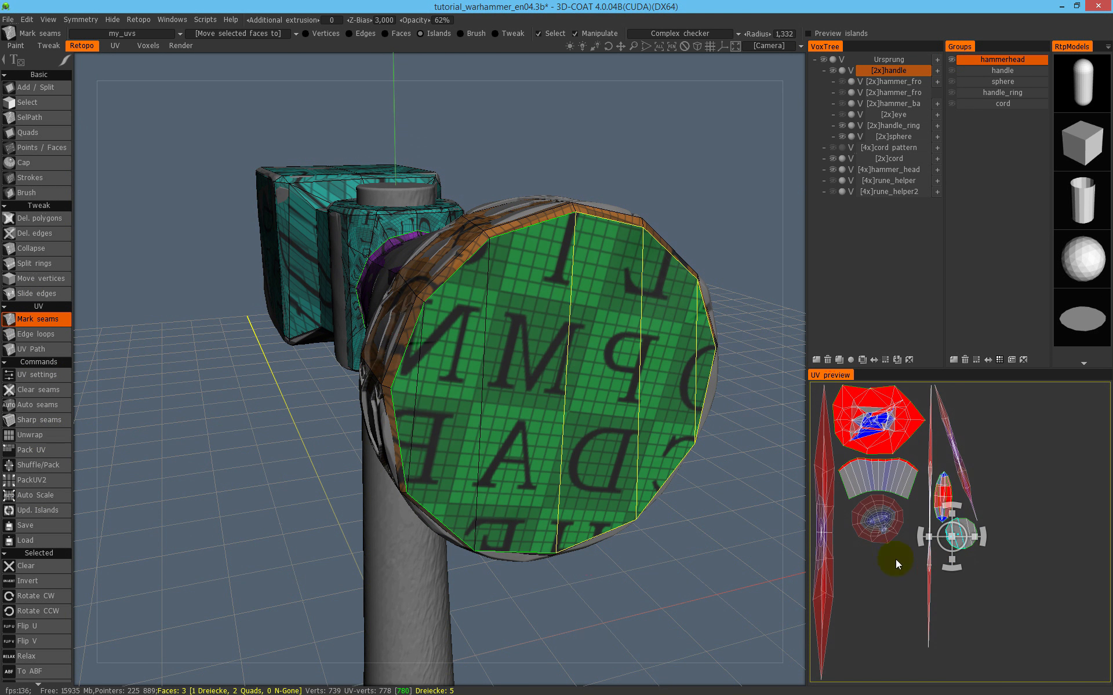
click(969, 541)
scroll(591, 405, down, 4)
mouse_move(547, 348)
alt+mouse_down()
mouse_move(559, 375)
mouse_move(557, 358)
alt+mouse_up()
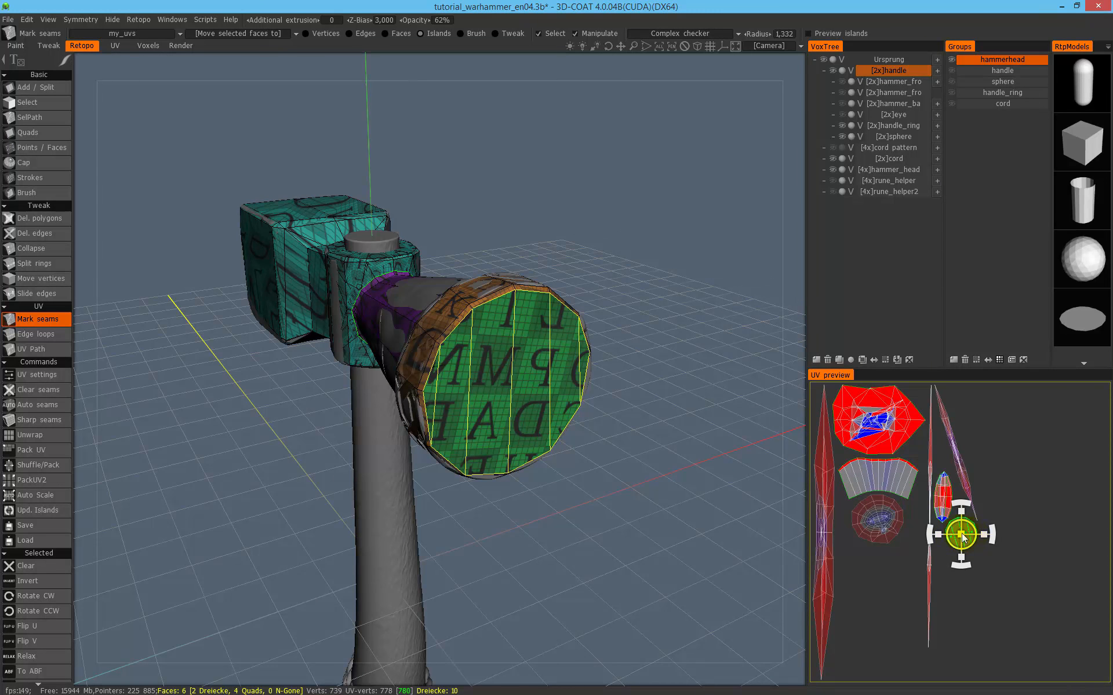
click(863, 488)
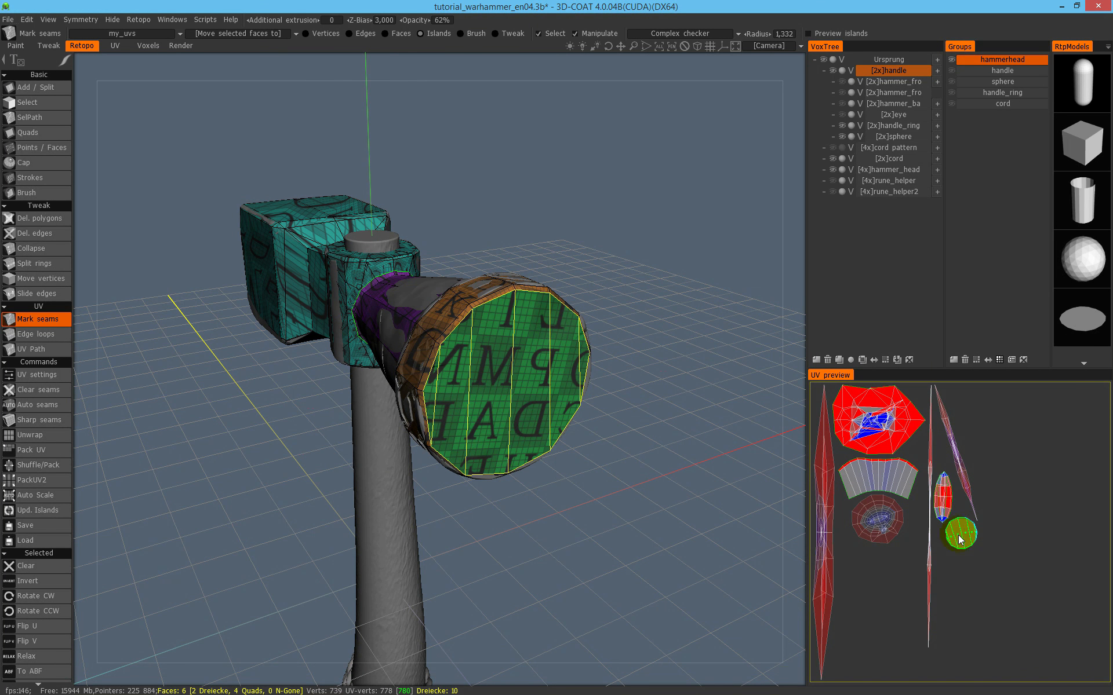
Identify the cap's rim band island and mark a seam across the band on the underside.
scroll(554, 344, up, 1)
scroll(554, 344, up, 2)
click(943, 497)
alt+drag(467, 328, 447, 345)
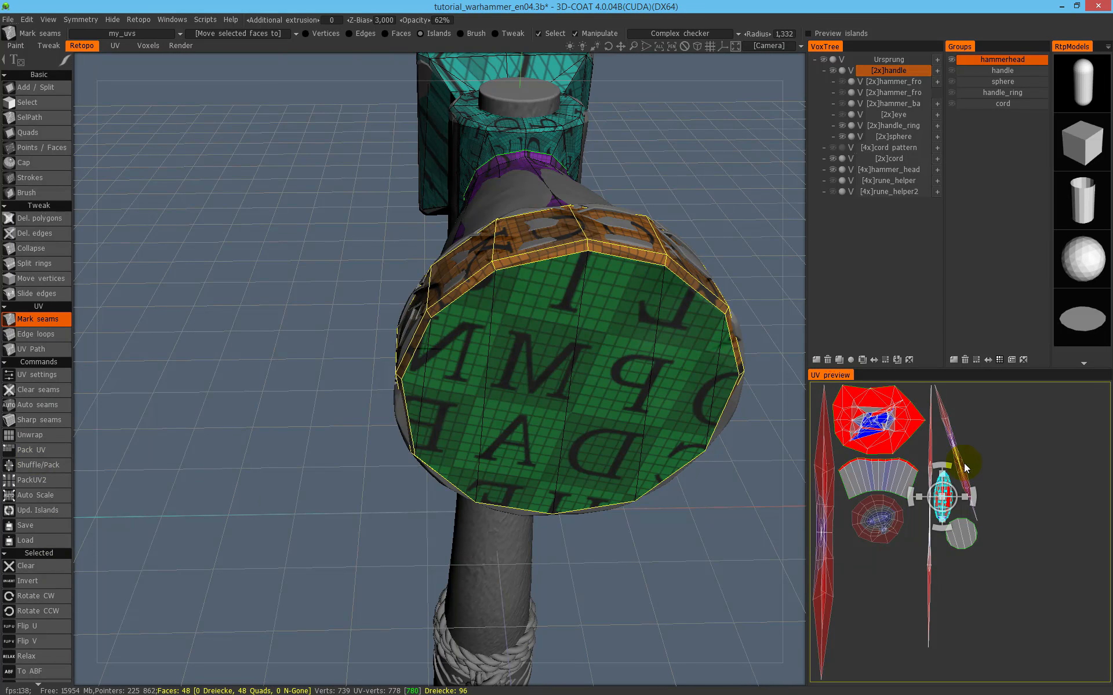
middle_drag(723, 392, 547, 332)
click(546, 332)
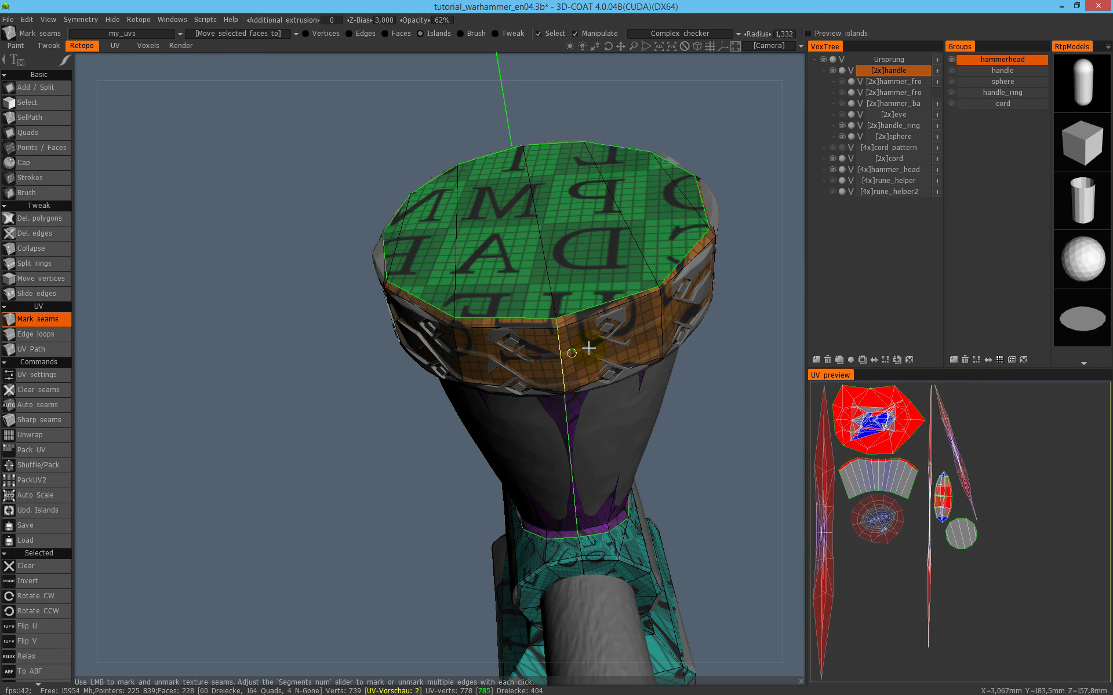
Recompute the cap's rim band island with To LSCM and enlarge it in the UV layout.
click(944, 497)
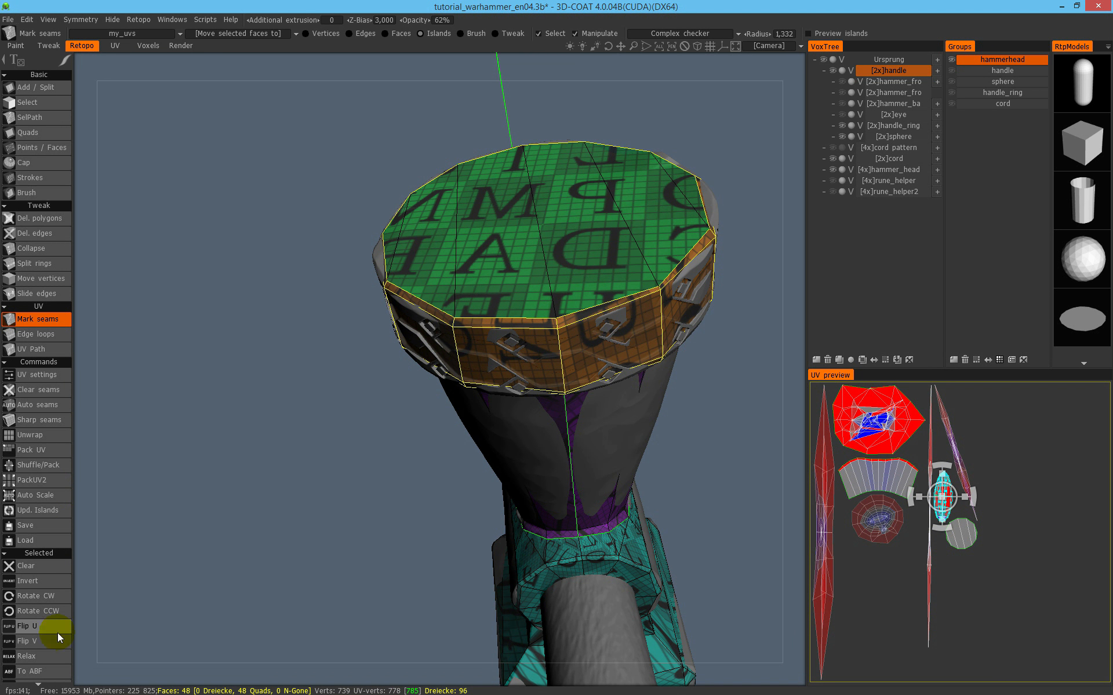
scroll(47, 457, down, 3)
click(49, 562)
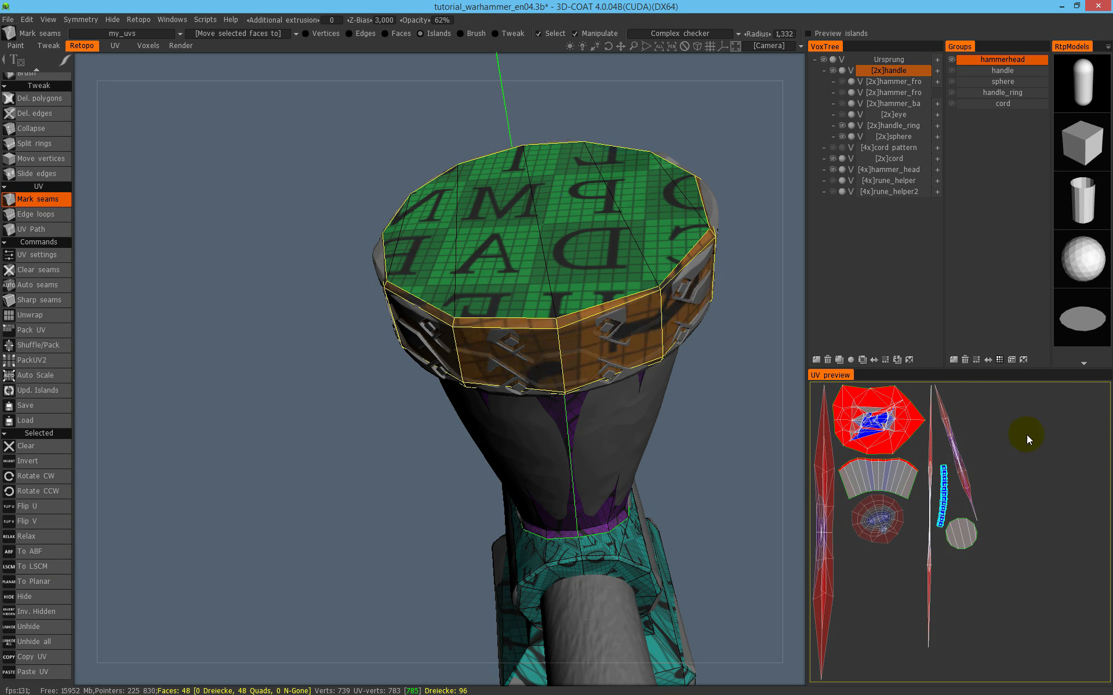
drag(947, 498, 992, 469)
click(925, 516)
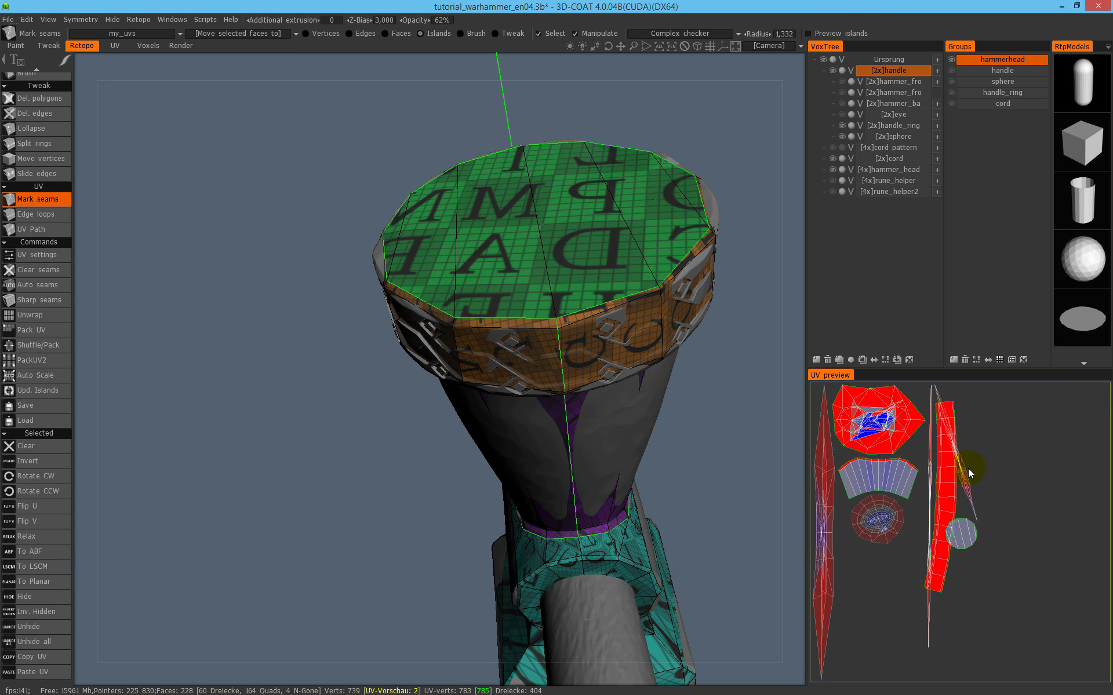
Equalise the size of the UV islands with Auto Scale.
click(41, 377)
scroll(972, 477, up, 3)
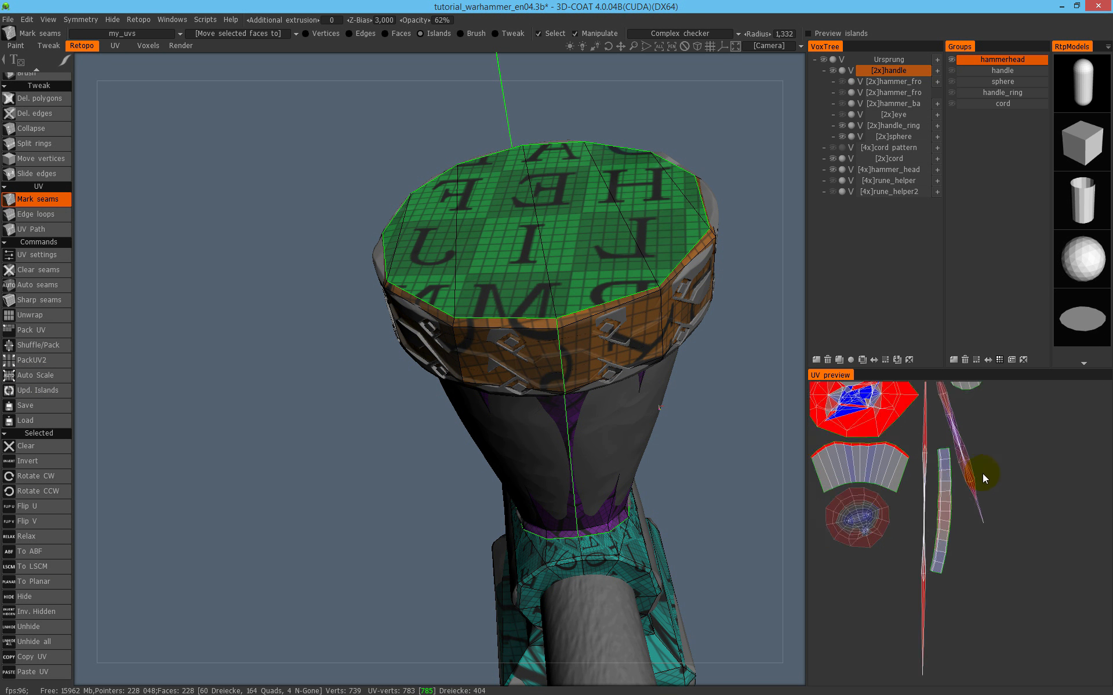
scroll(939, 458, down, 2)
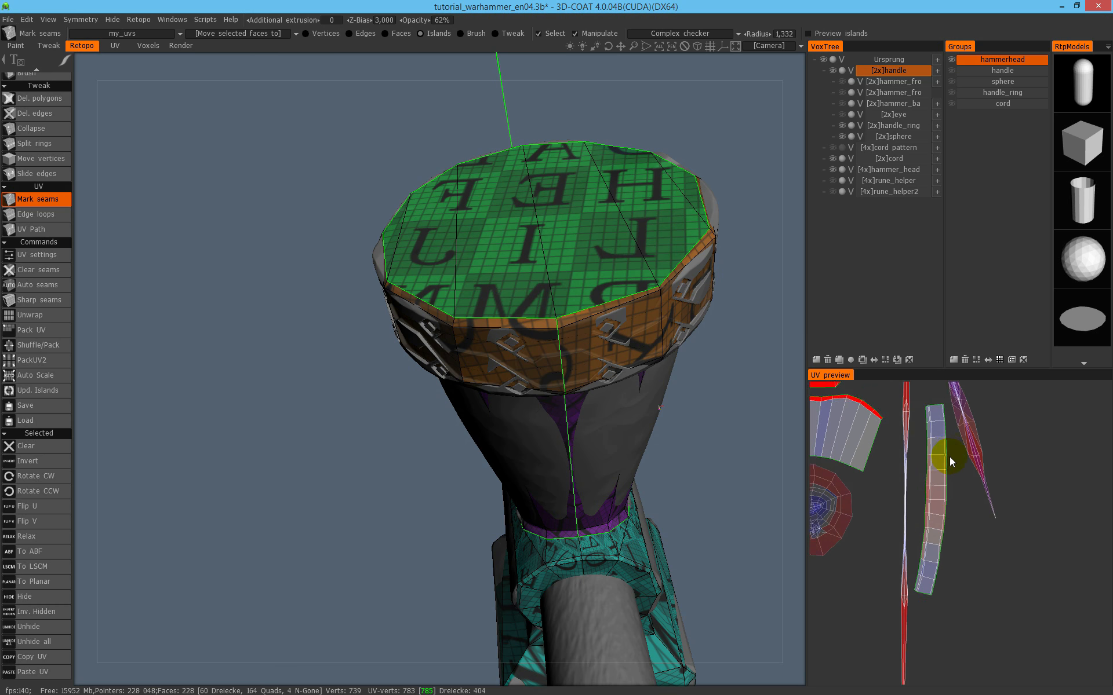
Try To ABF on the rim band's island, and switch the island back with To LSCM.
click(925, 505)
click(37, 551)
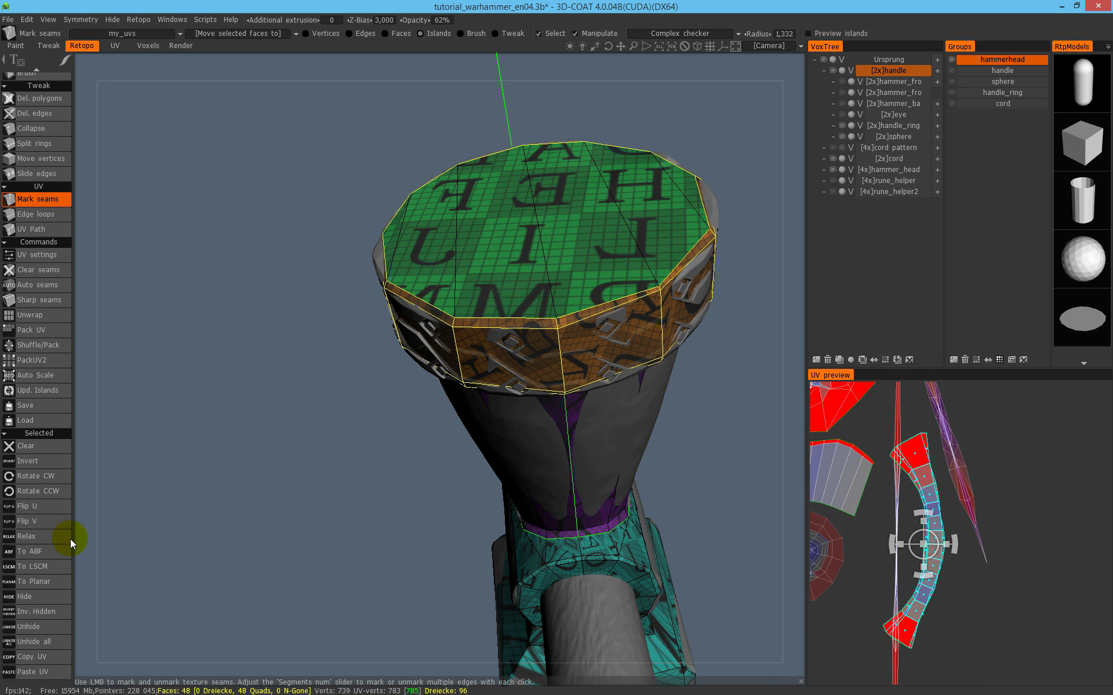
click(45, 568)
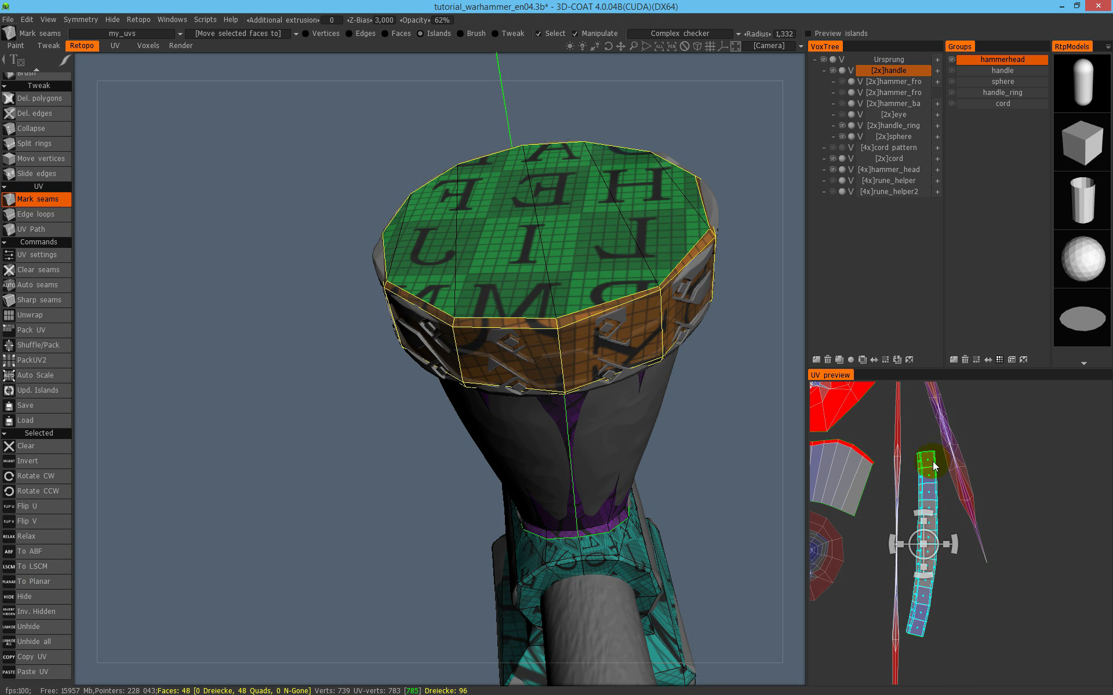
click(933, 551)
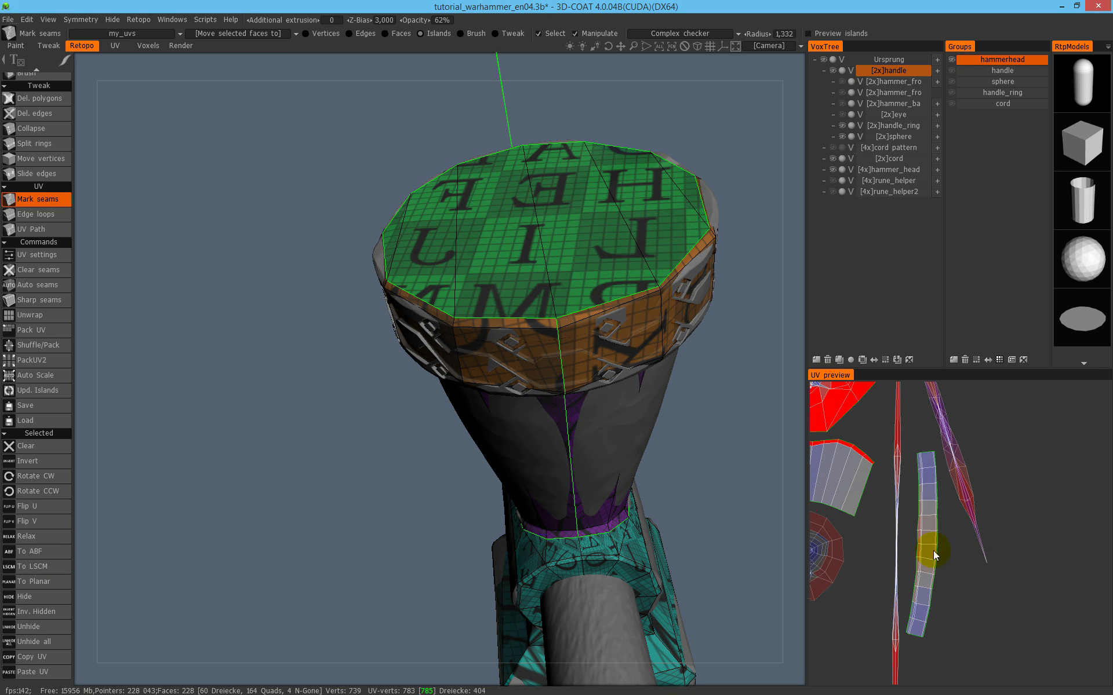
click(33, 555)
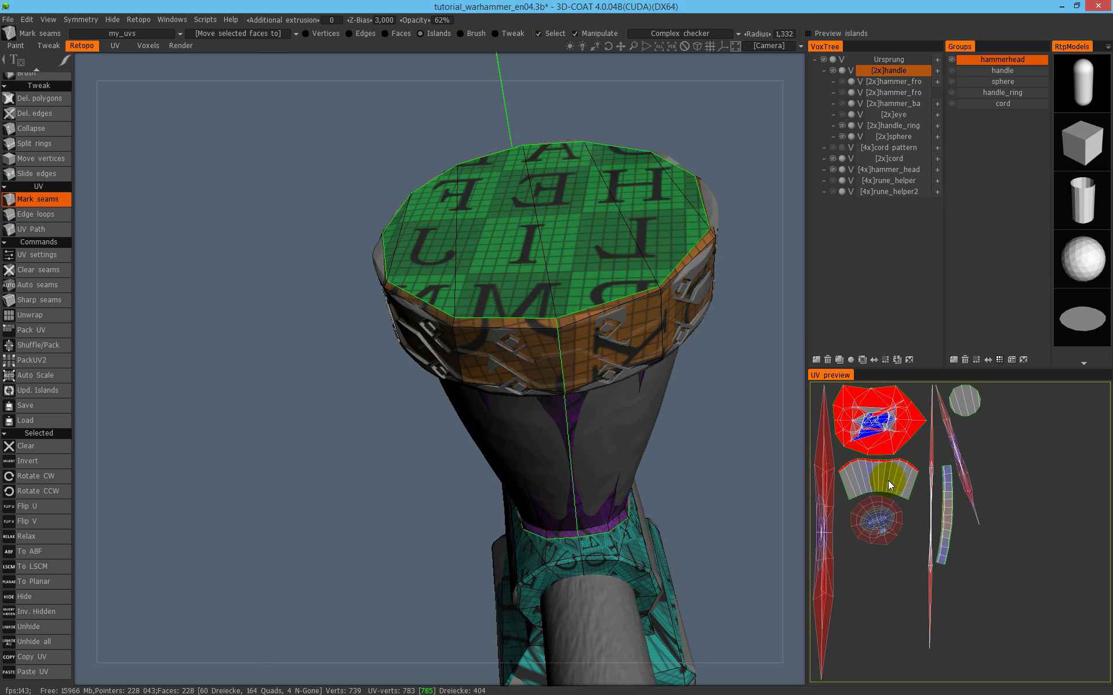
Hide the Ursprung voxel object so only the retopo mesh of the hammerhead is shown.
scroll(647, 358, down, 4)
alt+drag(534, 366, 843, 96)
click(824, 61)
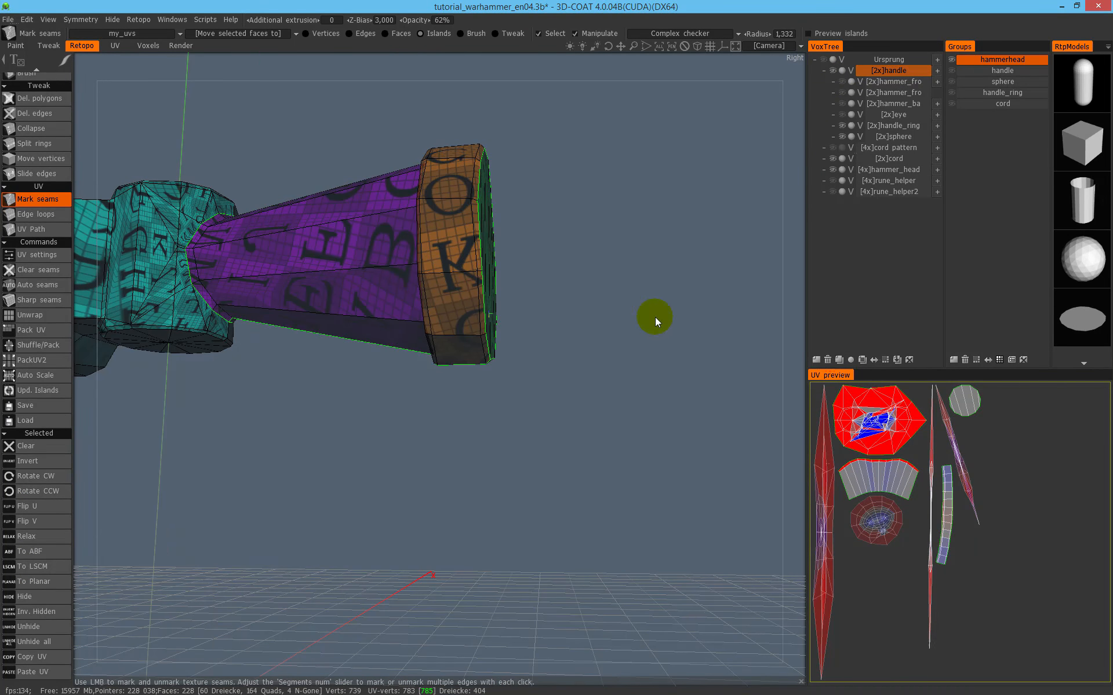
Mark seams along the upper and side edges where the cylindrical handle socket meets the hammer block.
alt+middle_drag(464, 290, 636, 397)
alt+drag(635, 398, 627, 205)
alt+drag(583, 487, 567, 293)
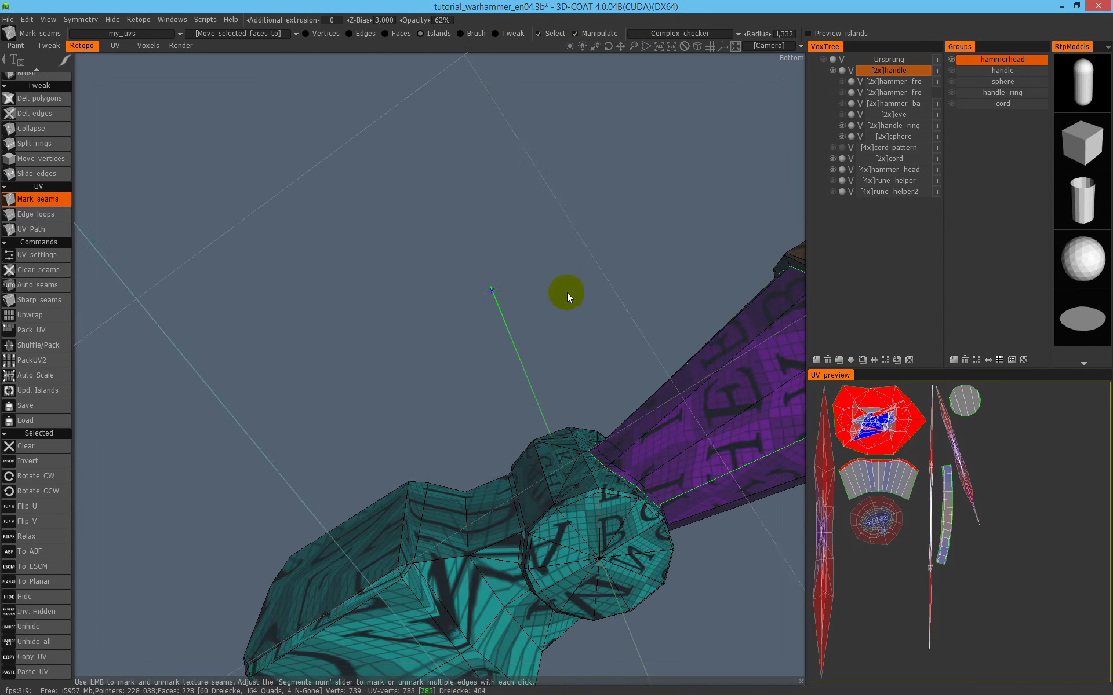
alt+right_drag(567, 293, 614, 422)
alt+drag(615, 421, 626, 430)
alt+right_drag(626, 430, 524, 342)
alt+drag(525, 342, 524, 395)
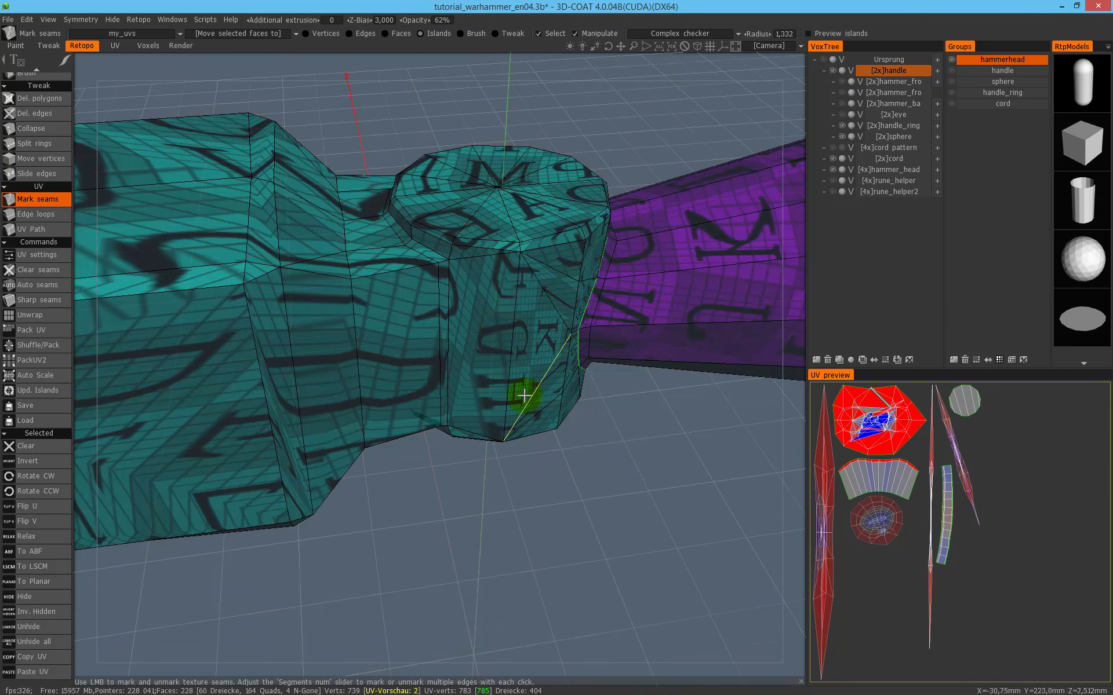
click(451, 278)
click(429, 248)
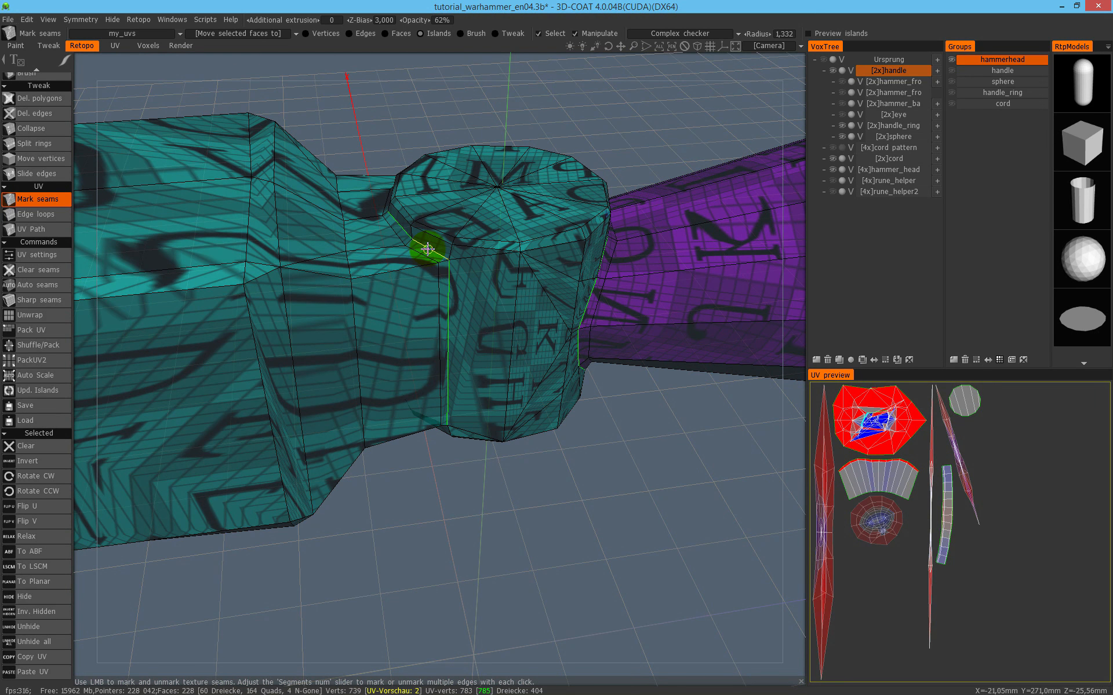
Close the seam loop between socket and hammer block, and move the separated socket island to an empty area of the UV layout.
alt+drag(390, 228, 603, 273)
click(303, 310)
click(472, 429)
alt+right_drag(604, 273, 551, 298)
alt+drag(551, 297, 543, 375)
alt+drag(508, 336, 397, 367)
click(405, 353)
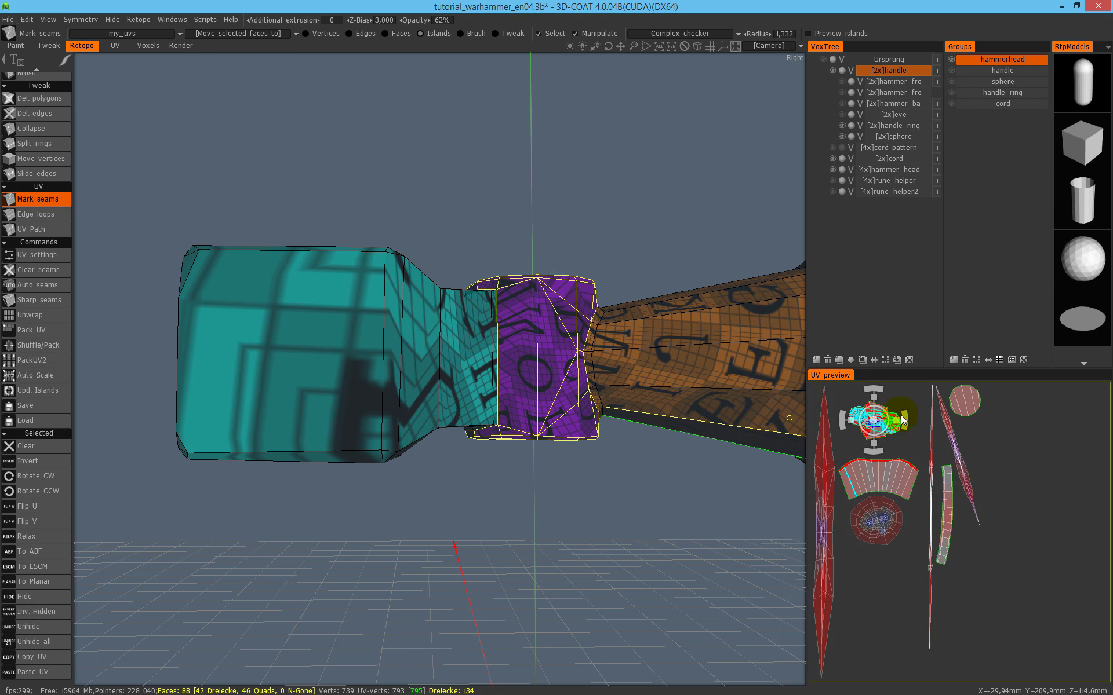
drag(885, 420, 1037, 503)
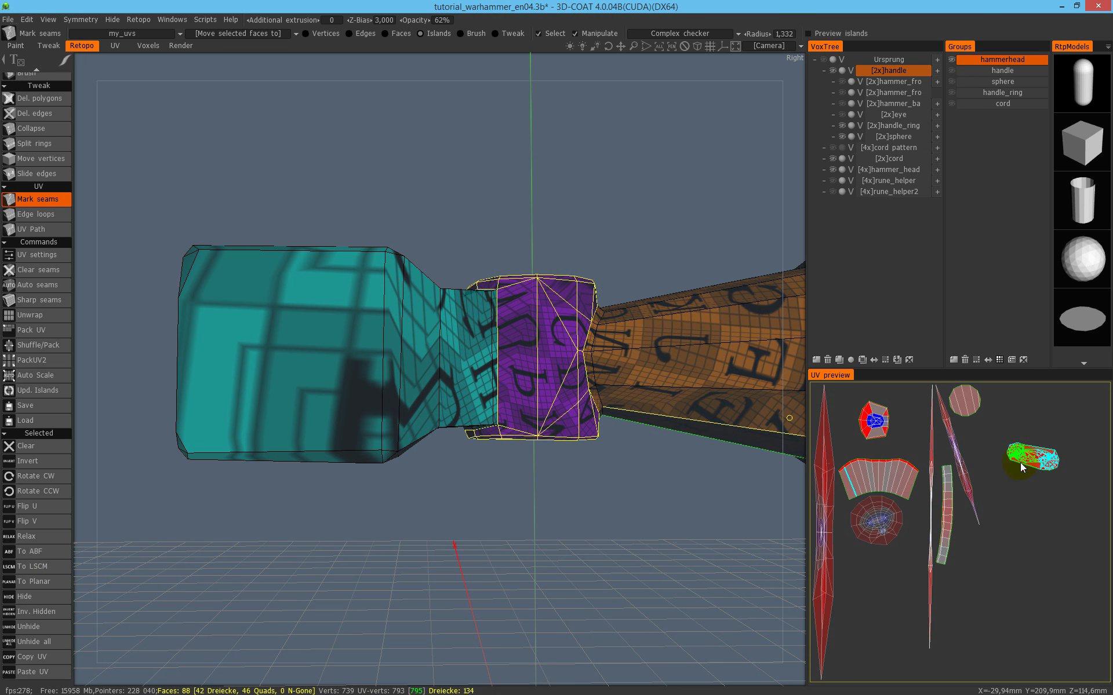
Mark seam rings around the two flat end discs of the cylindrical handle socket.
scroll(562, 333, up, 3)
alt+middle_drag(561, 333, 537, 352)
alt+drag(537, 353, 558, 235)
click(496, 321)
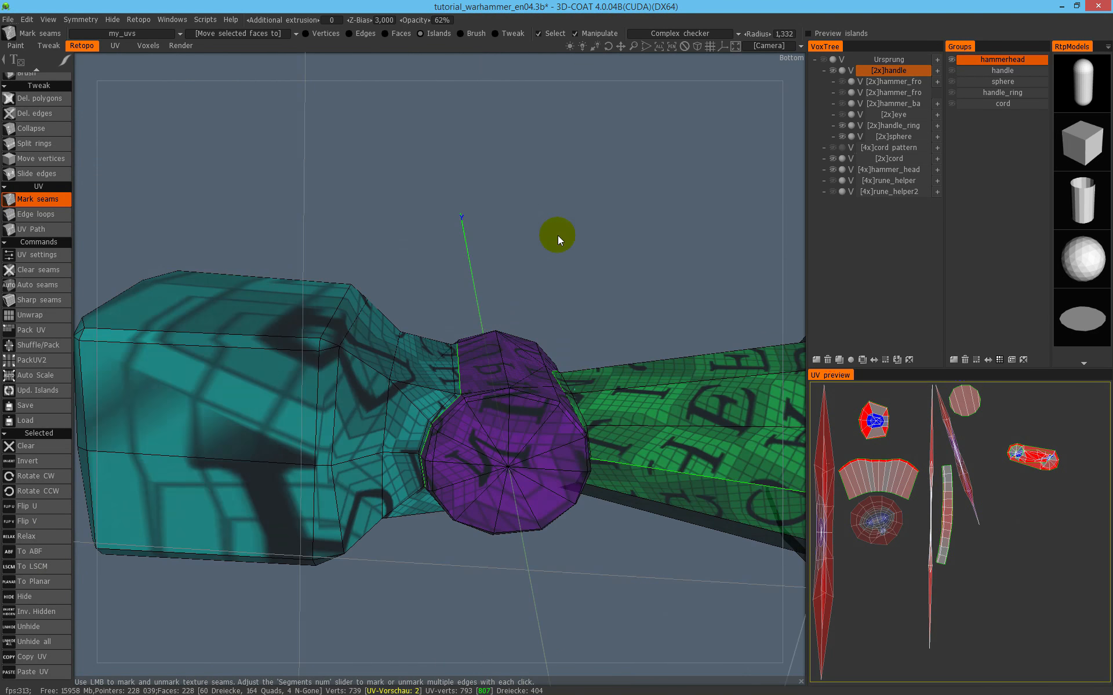
click(490, 401)
alt+drag(539, 390, 599, 441)
alt+right_drag(599, 440, 549, 335)
click(516, 456)
click(516, 450)
Examine the marked seams around the socket, the cone and the hammer block from several sides.
alt+middle_drag(591, 482, 601, 356)
alt+drag(601, 356, 360, 316)
alt+right_drag(360, 316, 374, 465)
alt+middle_drag(373, 464, 481, 328)
alt+right_drag(481, 328, 603, 266)
alt+middle_drag(603, 266, 415, 408)
alt+drag(456, 330, 535, 263)
alt+drag(576, 299, 649, 290)
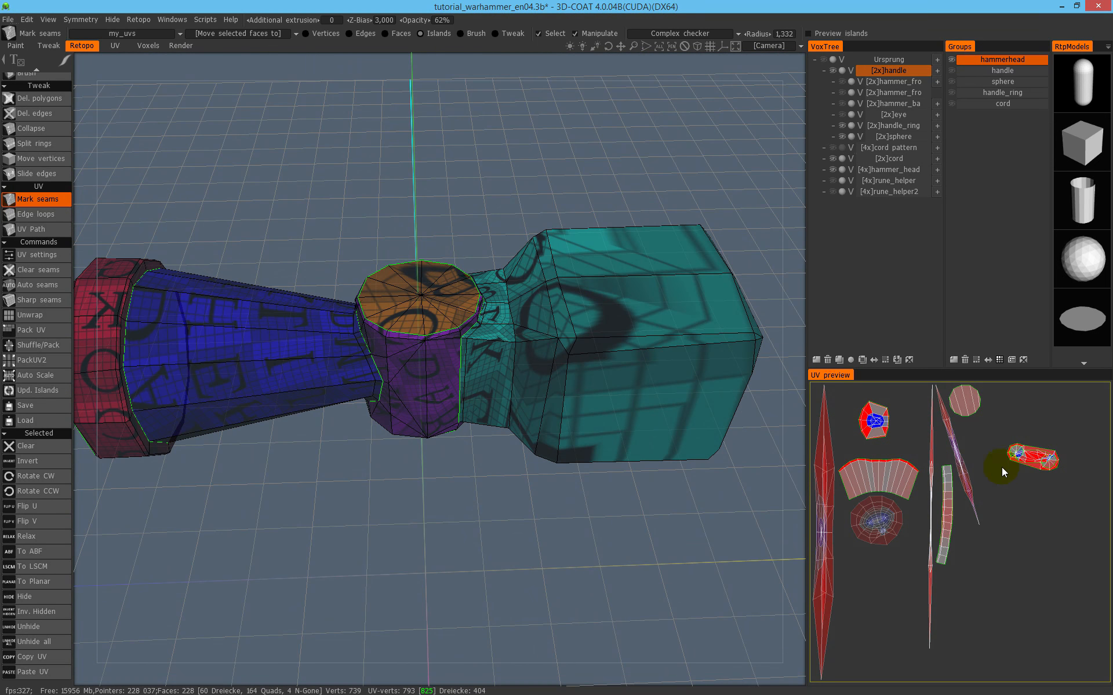
Unwrap the hammerhead with the new seams and select the socket's side island to inspect its checker pattern on the model.
click(52, 318)
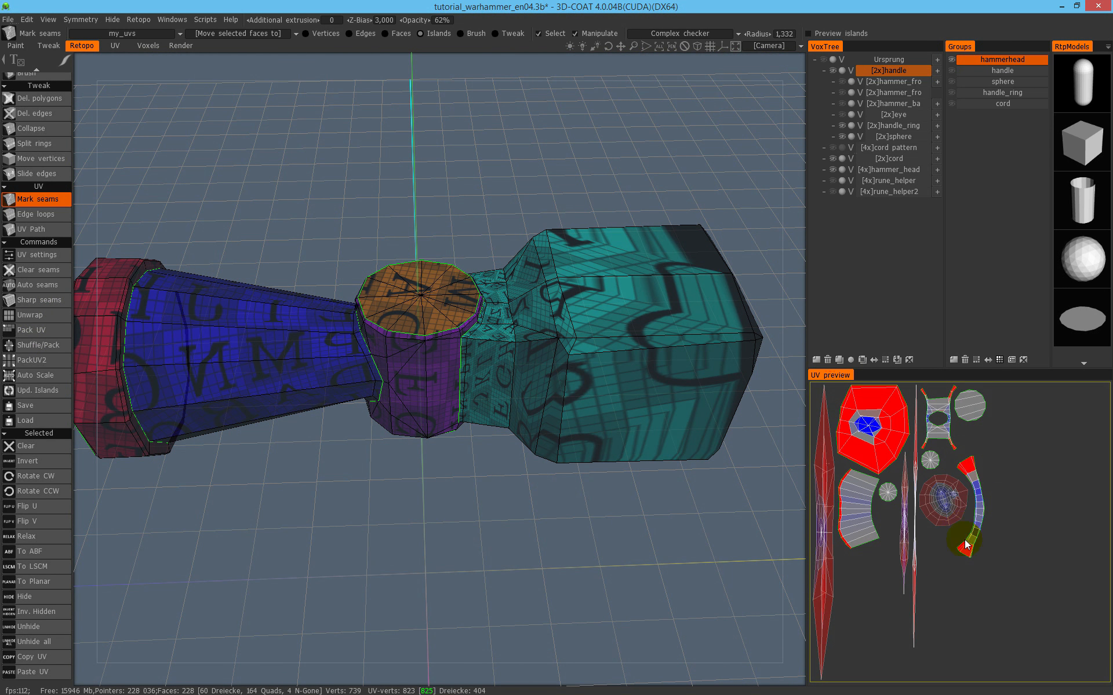
click(940, 419)
key(shift+a)
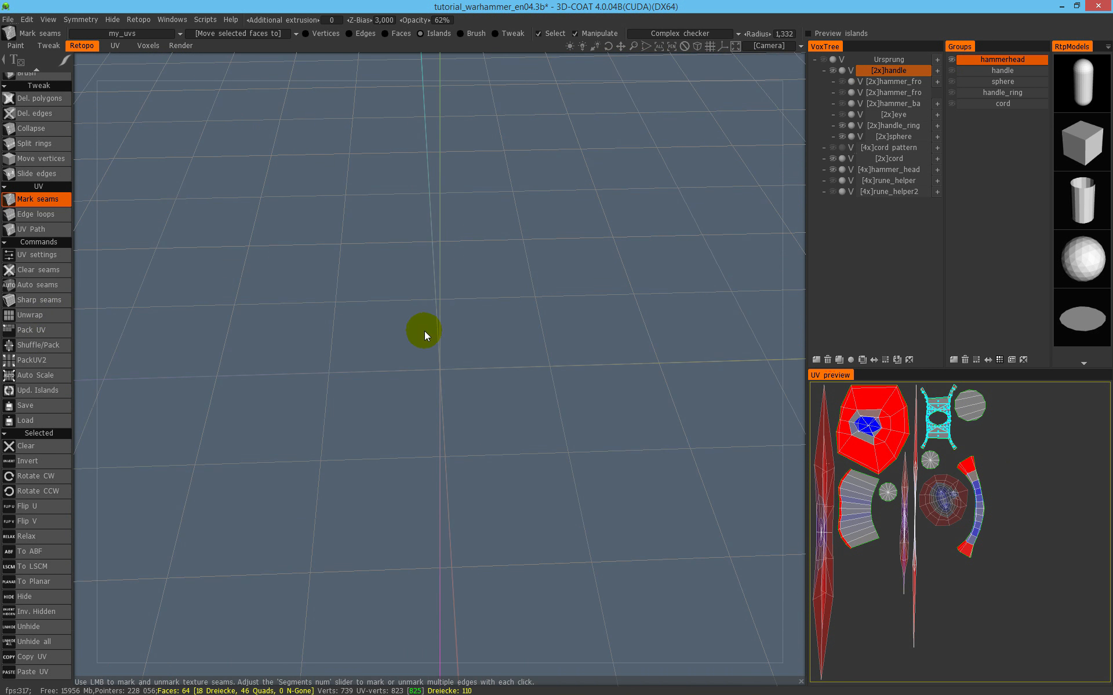
alt+right_drag(499, 342, 374, 406)
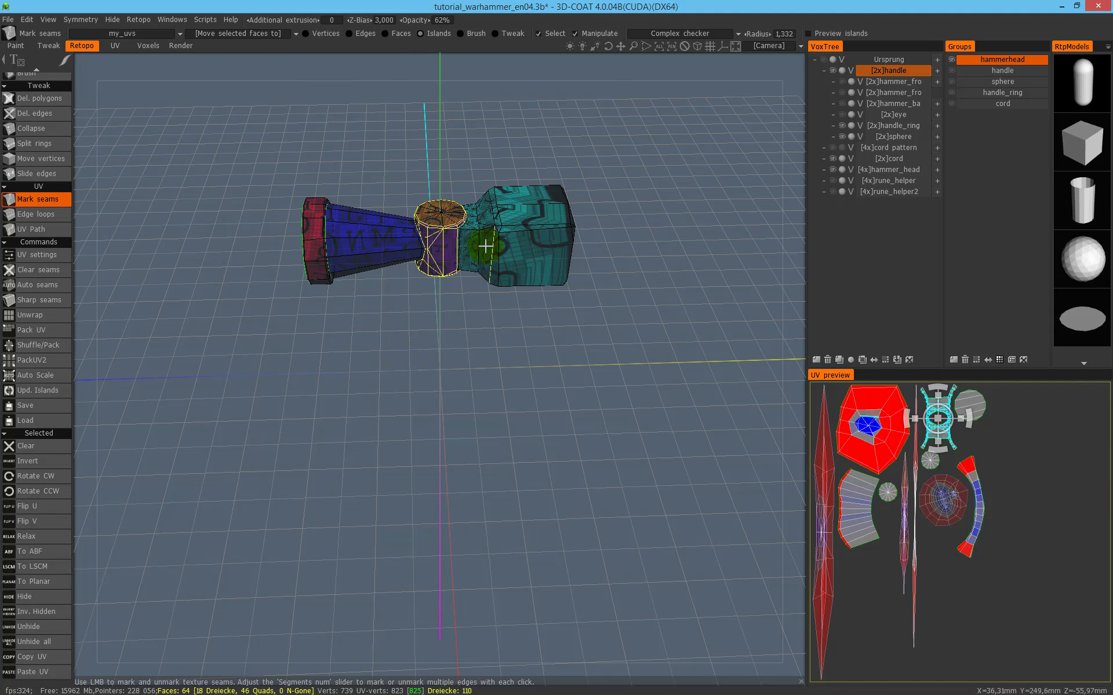
alt+middle_drag(484, 245, 434, 344)
alt+right_drag(434, 345, 509, 383)
alt+drag(509, 383, 663, 147)
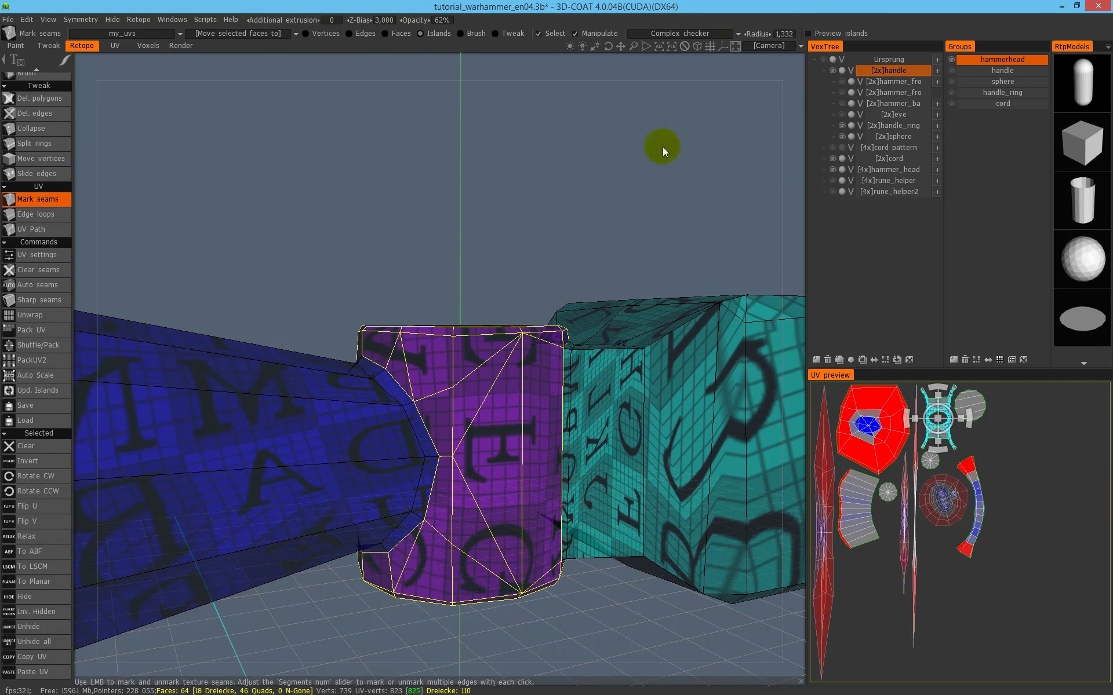
Set the camera to rotate around the current pick point and view the cylindrical socket's checker pattern from above.
click(759, 45)
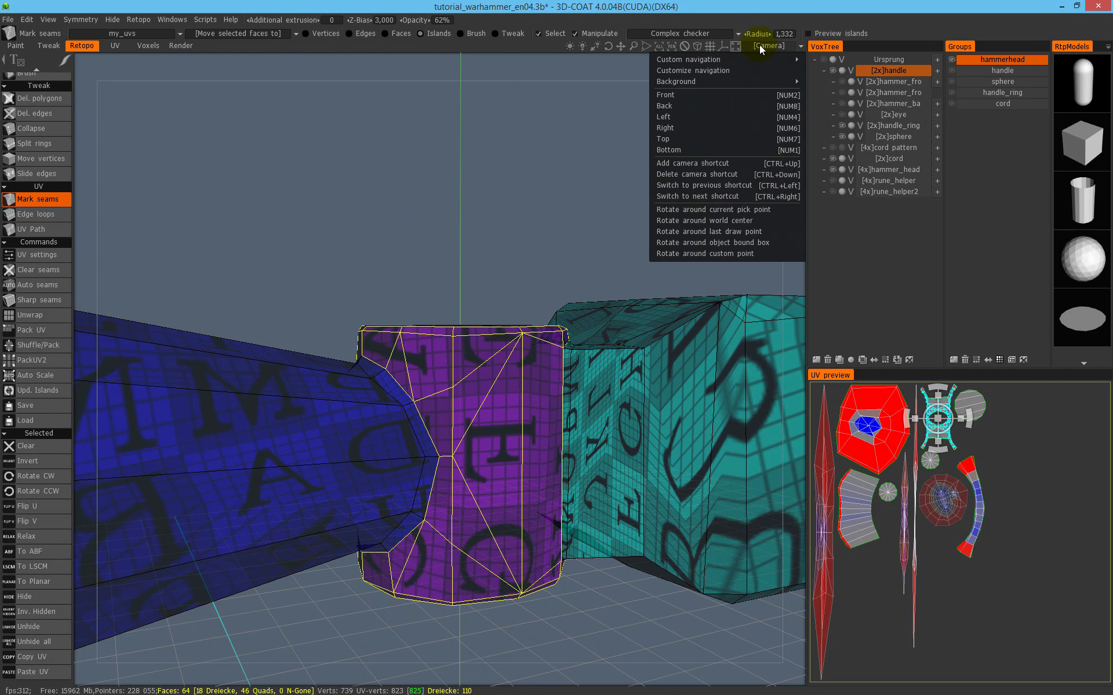
click(702, 211)
alt+drag(542, 350, 653, 267)
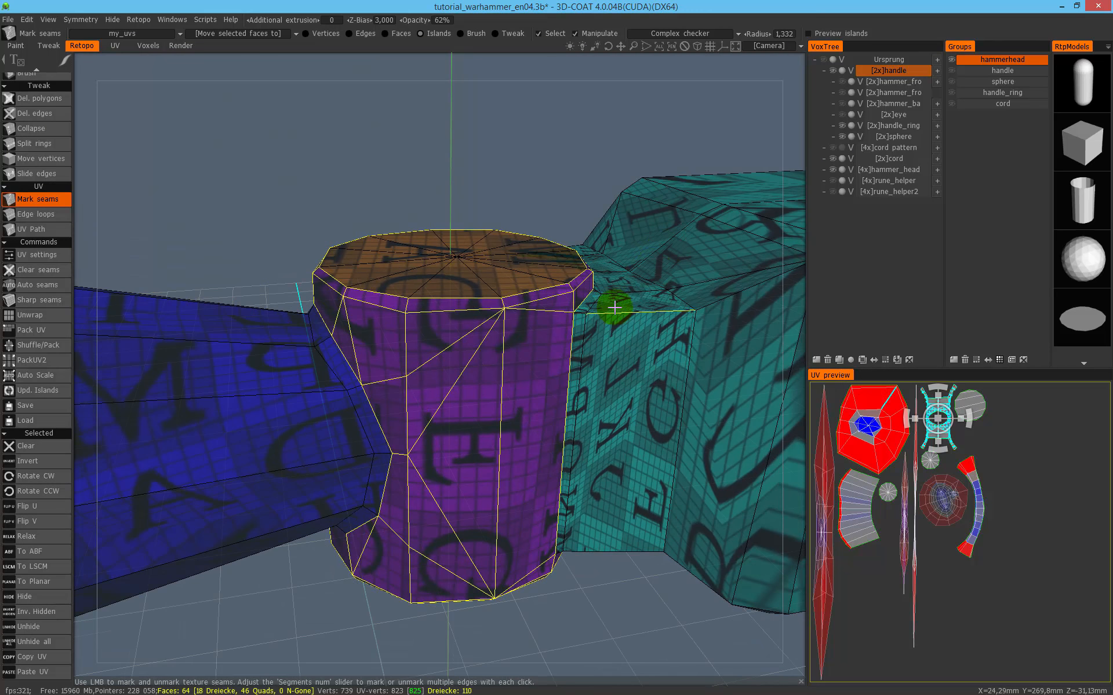
key(Escape)
alt+drag(546, 322, 543, 342)
Convert the socket's side island to LSCM, and unwrap the hammerhead's UV layout again.
click(935, 418)
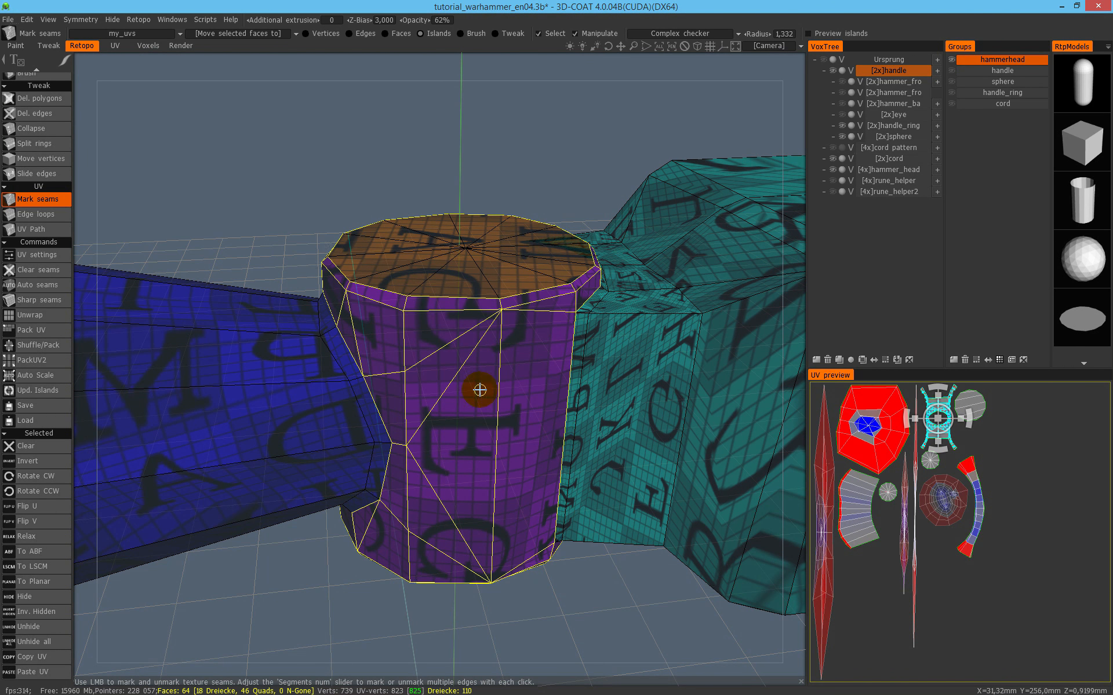
drag(944, 401, 945, 400)
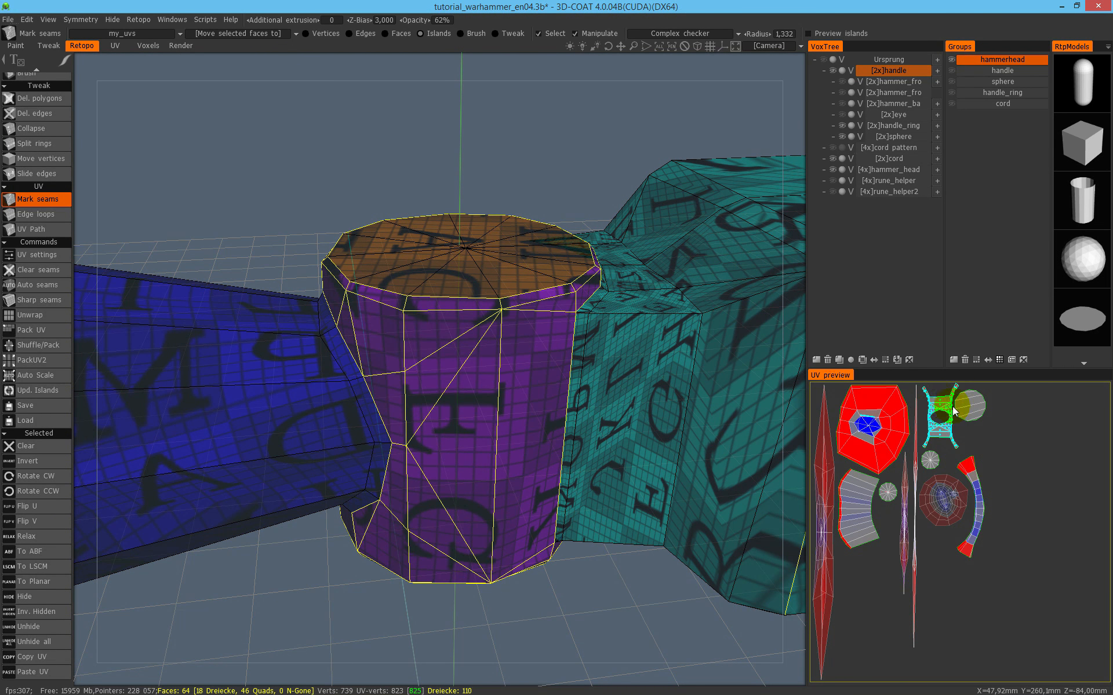
key(Escape)
click(948, 404)
scroll(962, 429, up, 5)
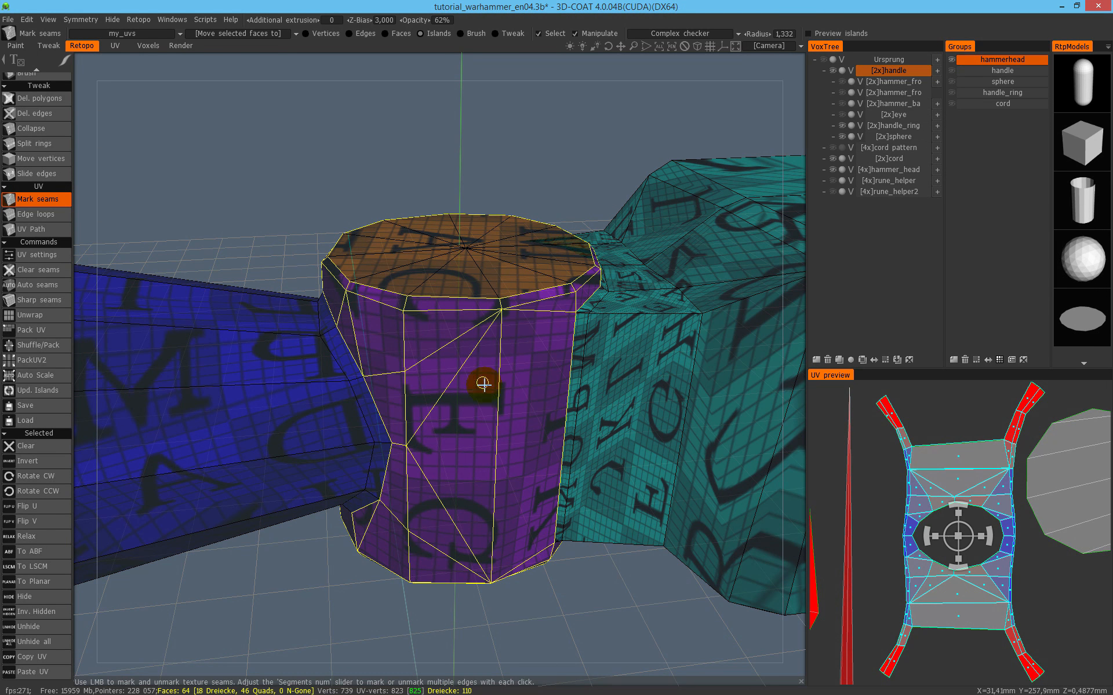
click(50, 565)
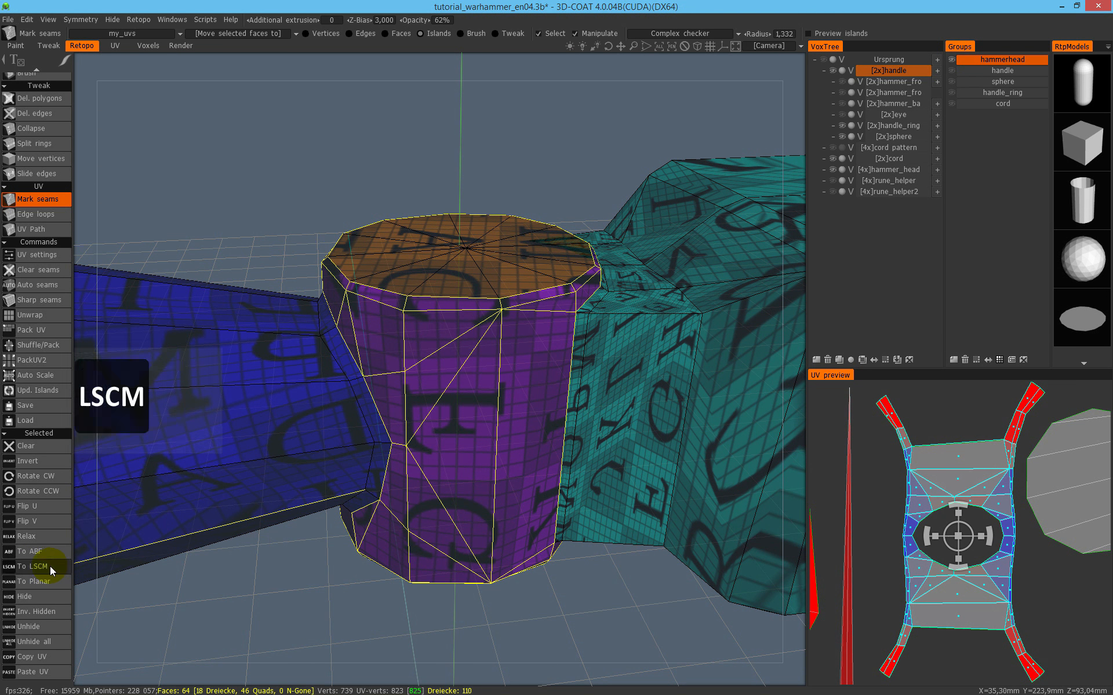
click(994, 467)
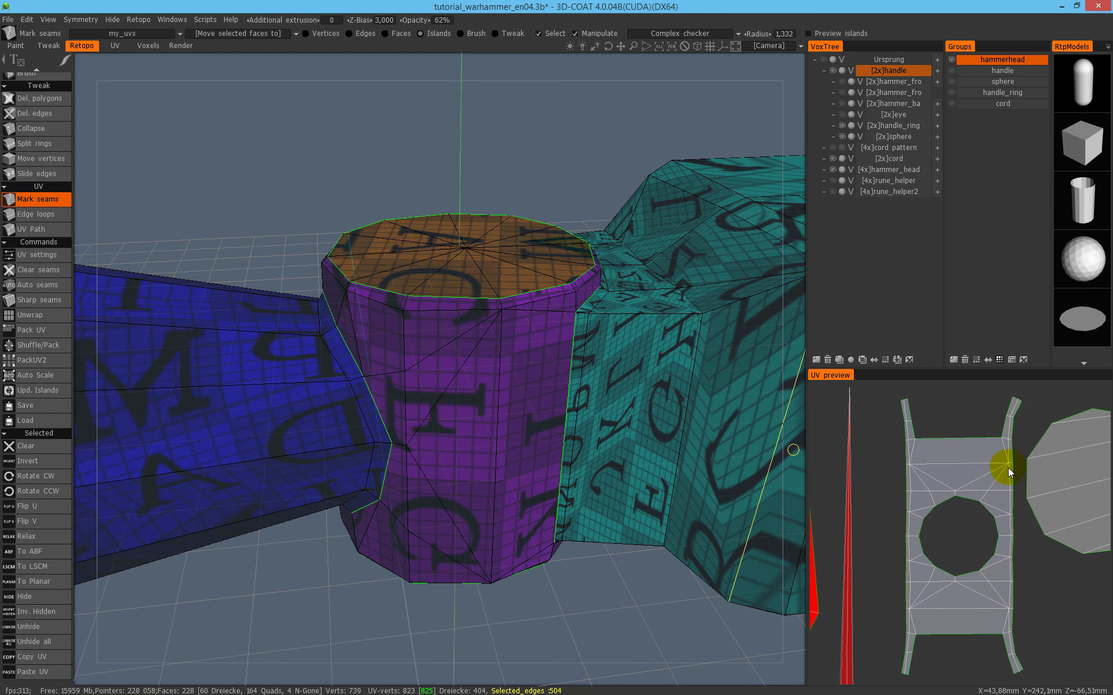
click(74, 334)
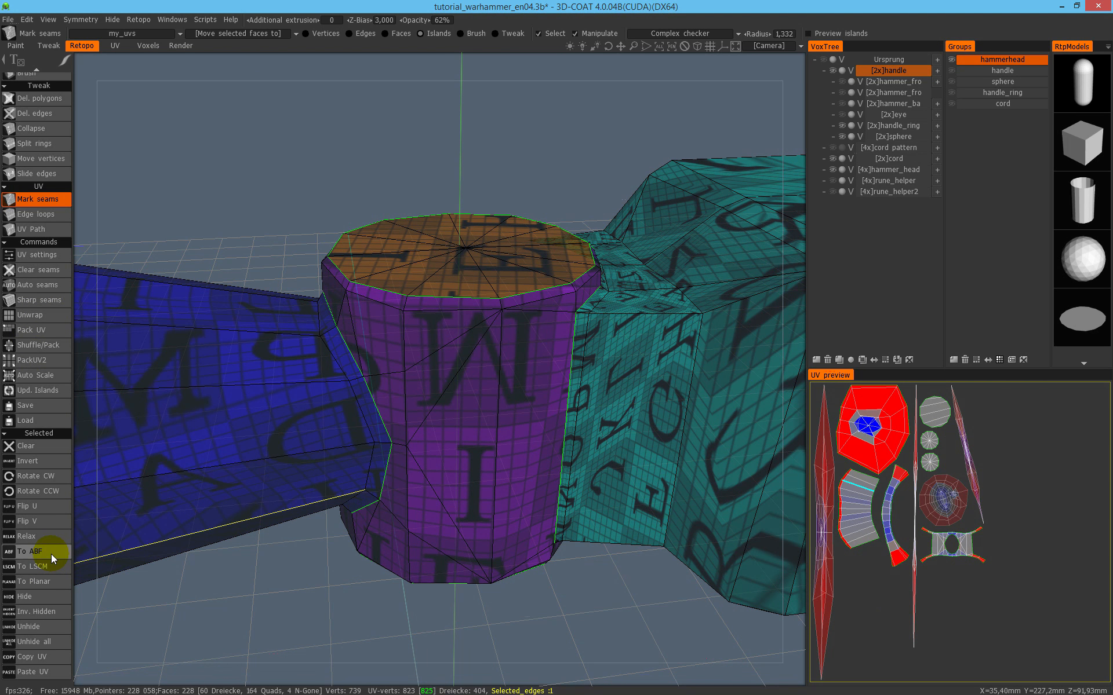
Mark seams along both long edges of the hammer block's underside and unmark the edges across its free end.
scroll(584, 359, down, 5)
middle_drag(415, 397, 560, 365)
alt+drag(561, 366, 470, 380)
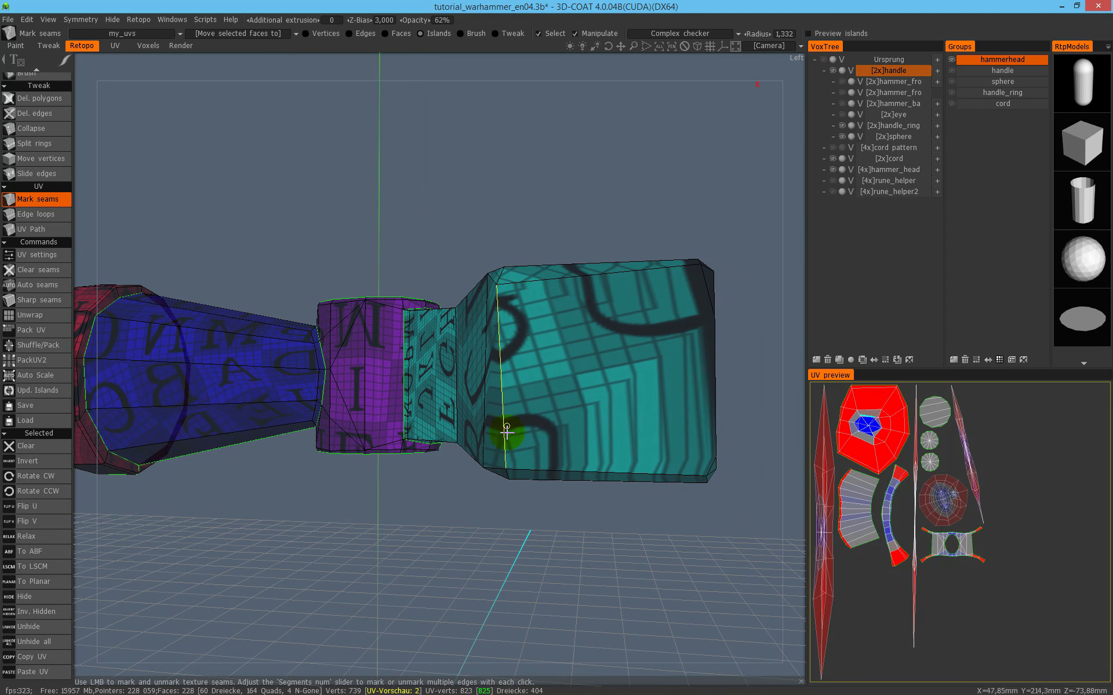
alt+drag(572, 414, 449, 445)
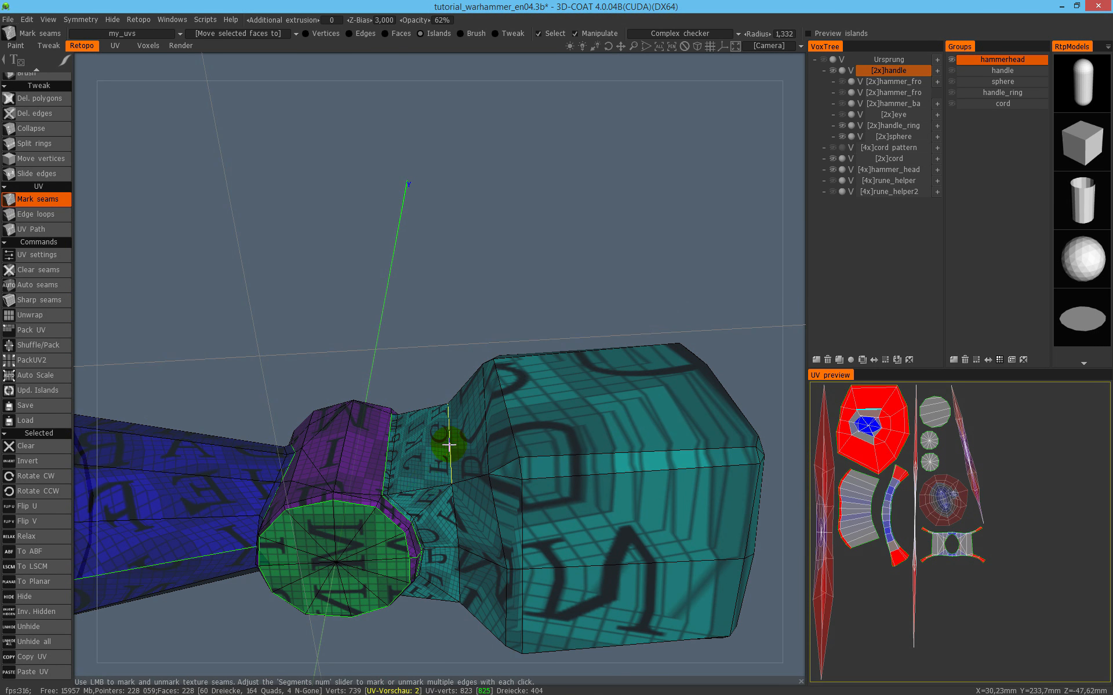
click(590, 473)
alt+drag(665, 494, 489, 395)
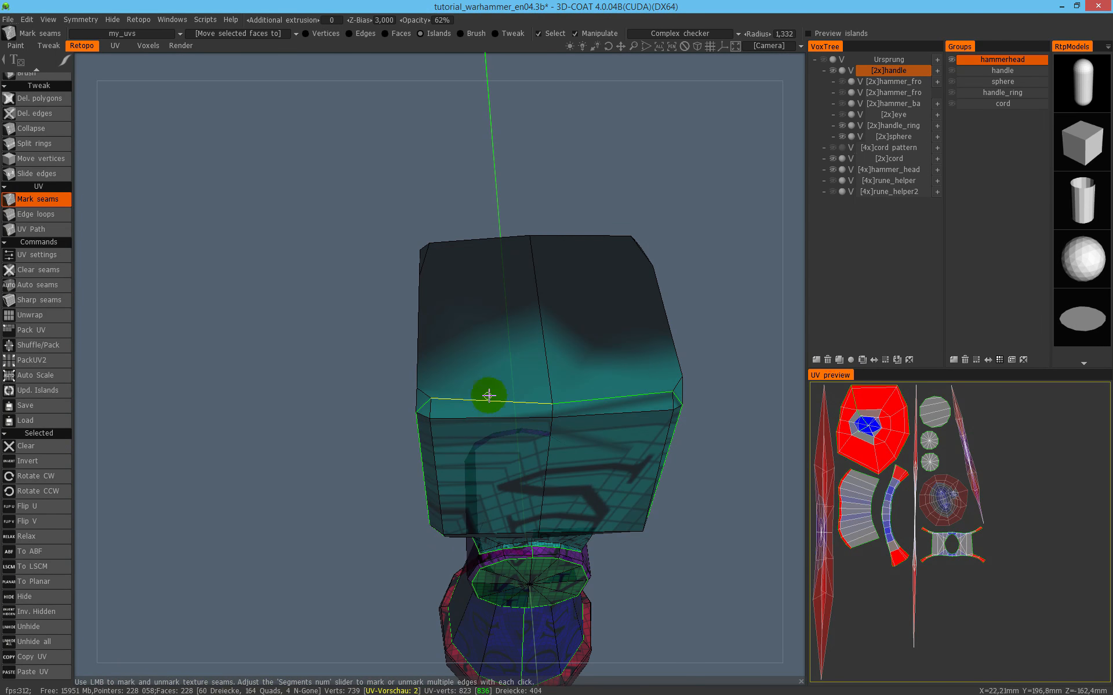
click(428, 400)
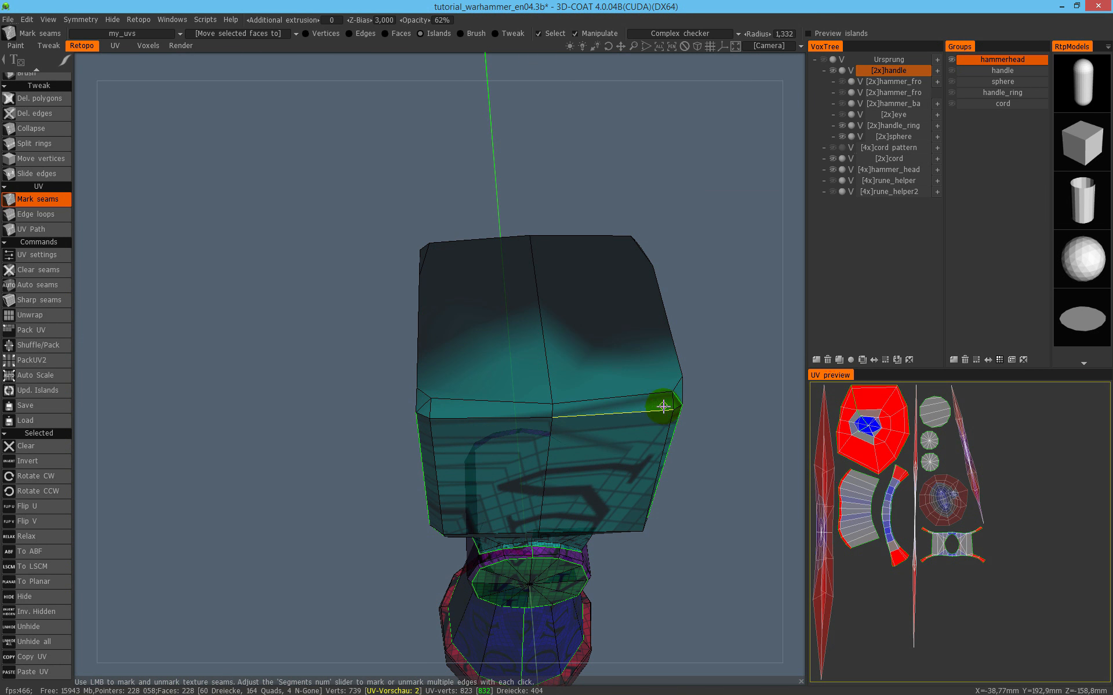
Finish the hammer block's underside seams and mark a seam along one upper long edge, down the neck to the socket.
alt+drag(677, 398, 474, 530)
click(453, 548)
alt+drag(557, 475, 273, 435)
alt+drag(497, 404, 446, 322)
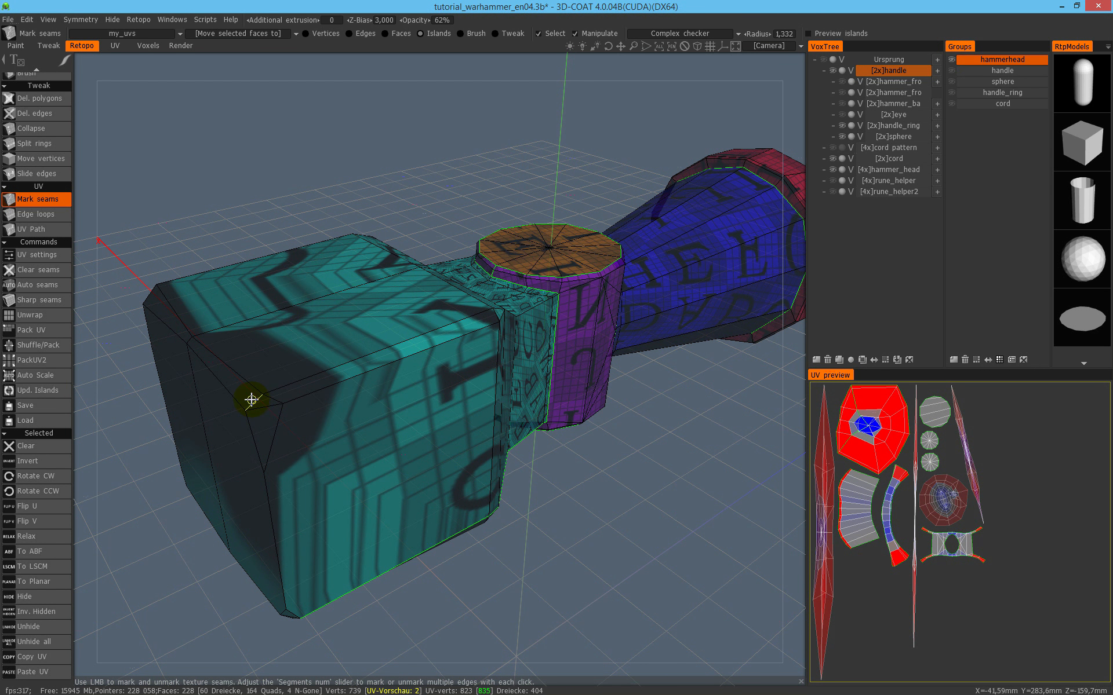
click(354, 359)
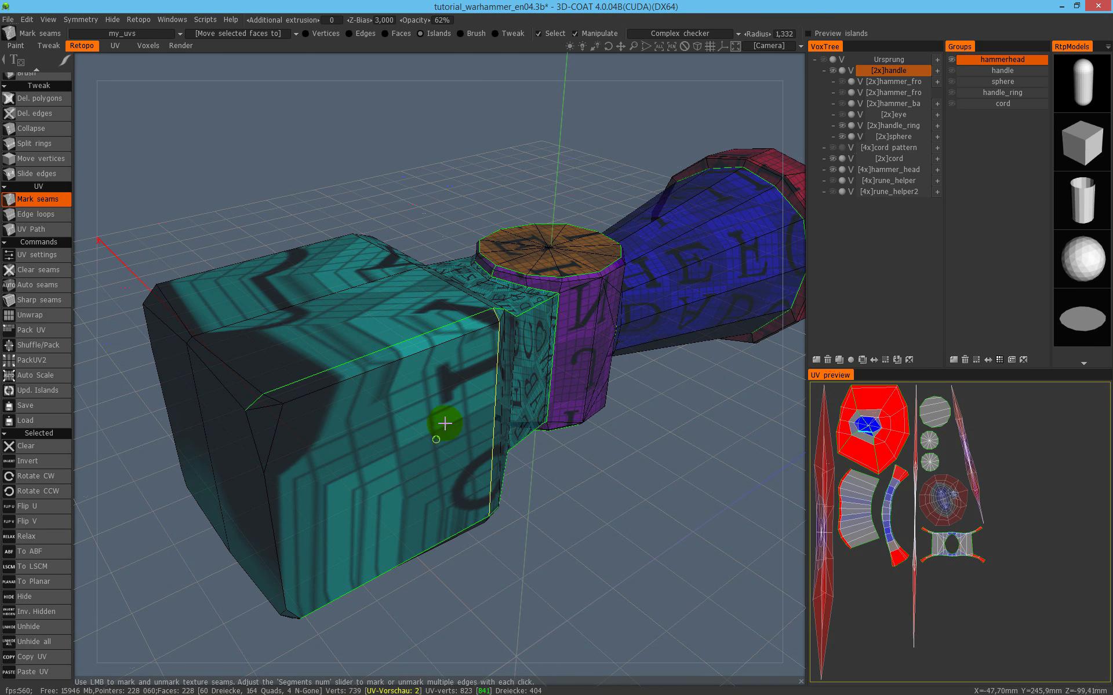
middle_drag(393, 330, 423, 367)
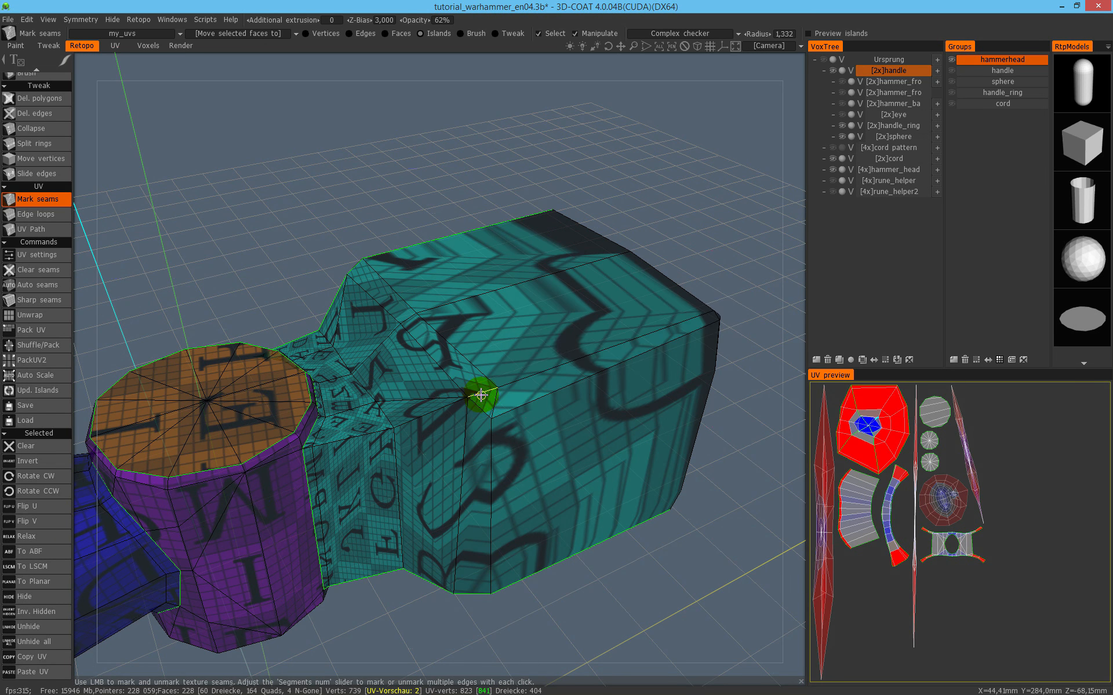
Try to mark a UV Path seam from the socket across the neck and along the middle edge of the hammer block's top.
alt+right_drag(504, 377, 499, 346)
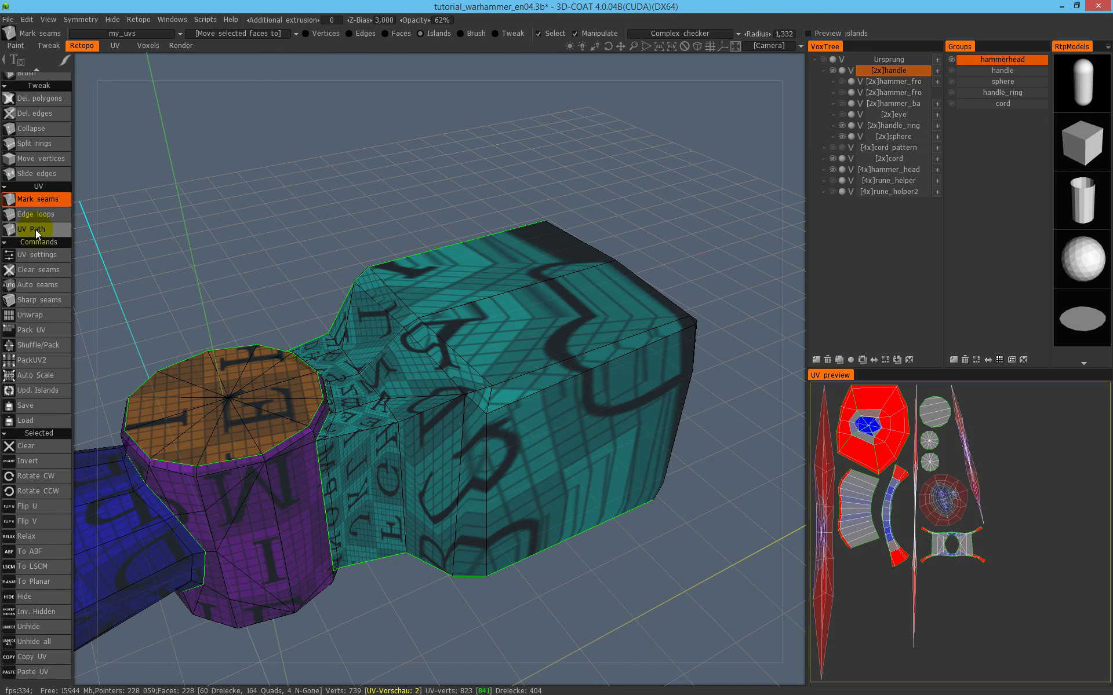
click(38, 230)
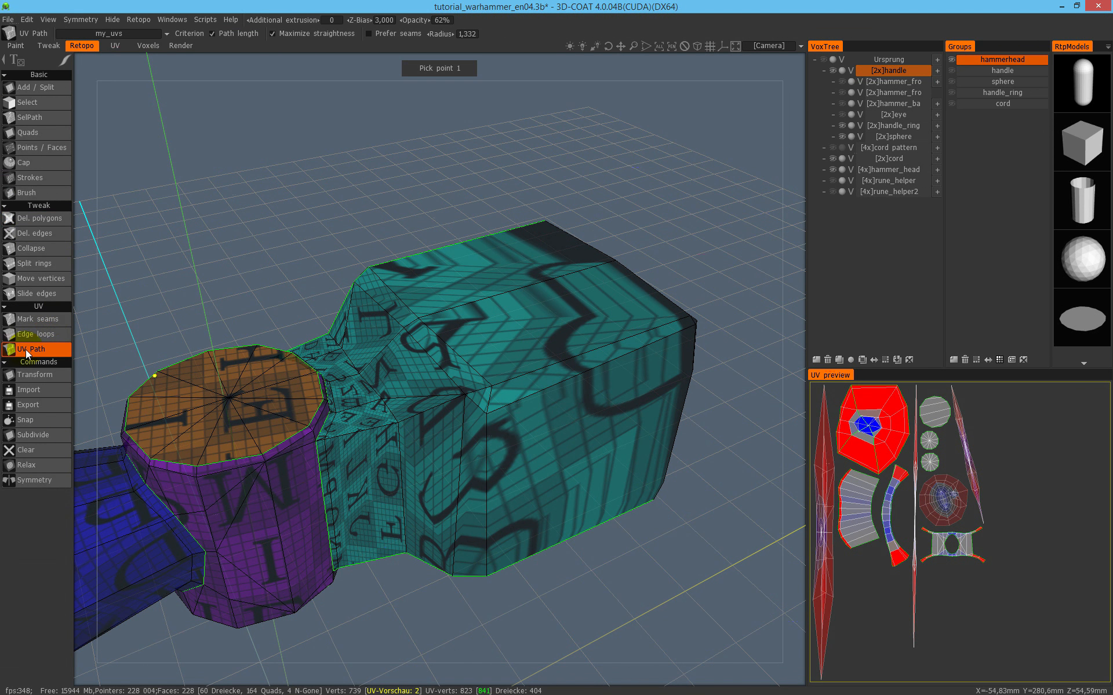
alt+drag(426, 389, 483, 270)
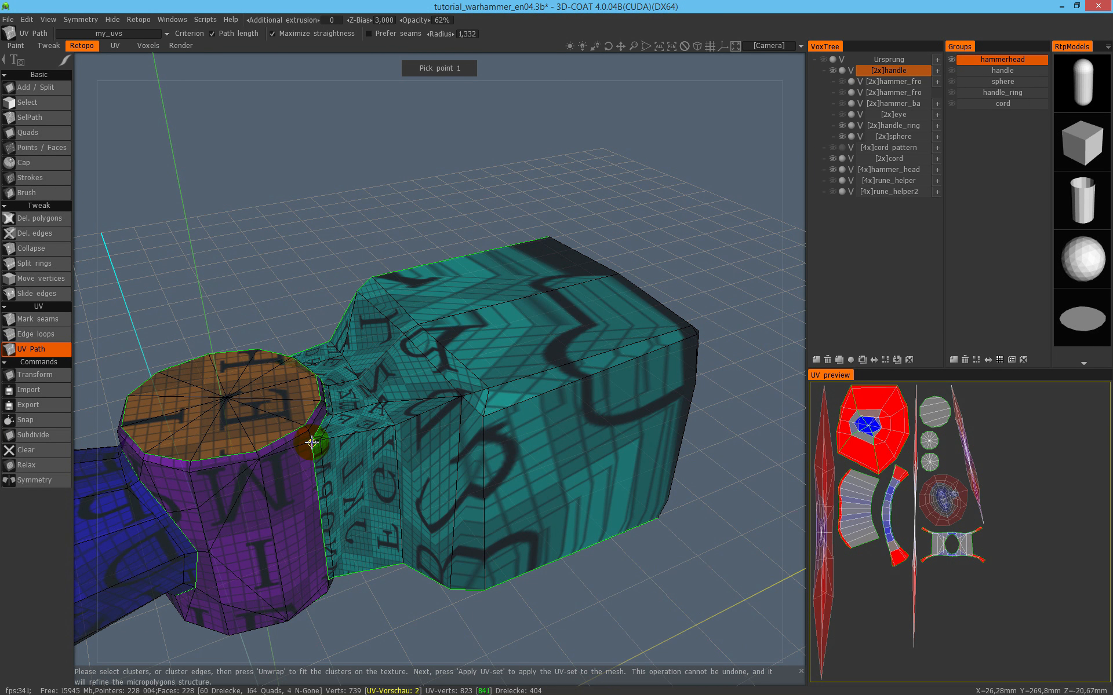
click(398, 418)
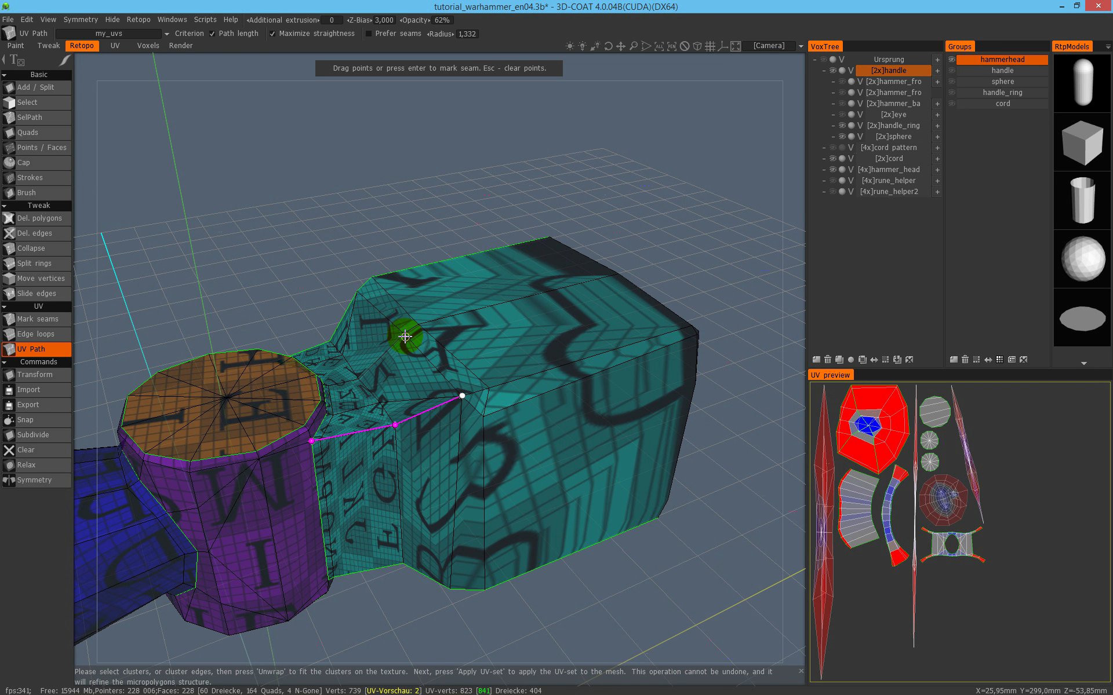
alt+drag(479, 360, 405, 346)
mouse_move(494, 303)
alt+mouse_down()
mouse_move(415, 336)
mouse_move(502, 306)
alt+mouse_up()
alt+drag(585, 268, 486, 267)
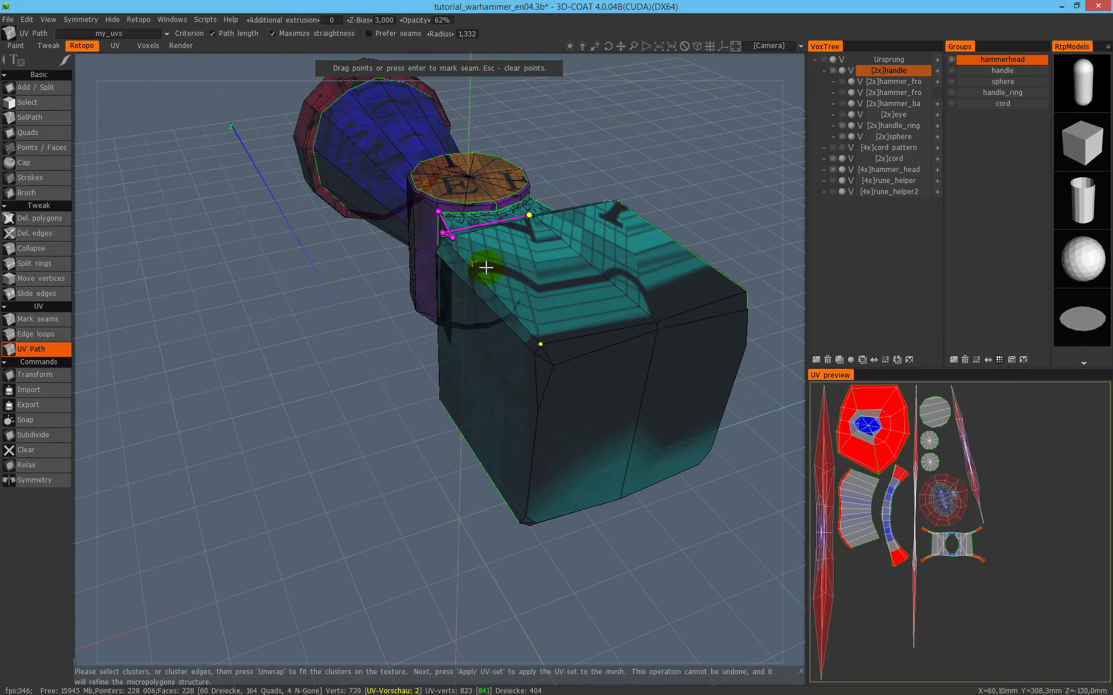
alt+drag(546, 327, 512, 387)
key(Return)
alt+drag(470, 435, 320, 458)
alt+drag(542, 339, 232, 355)
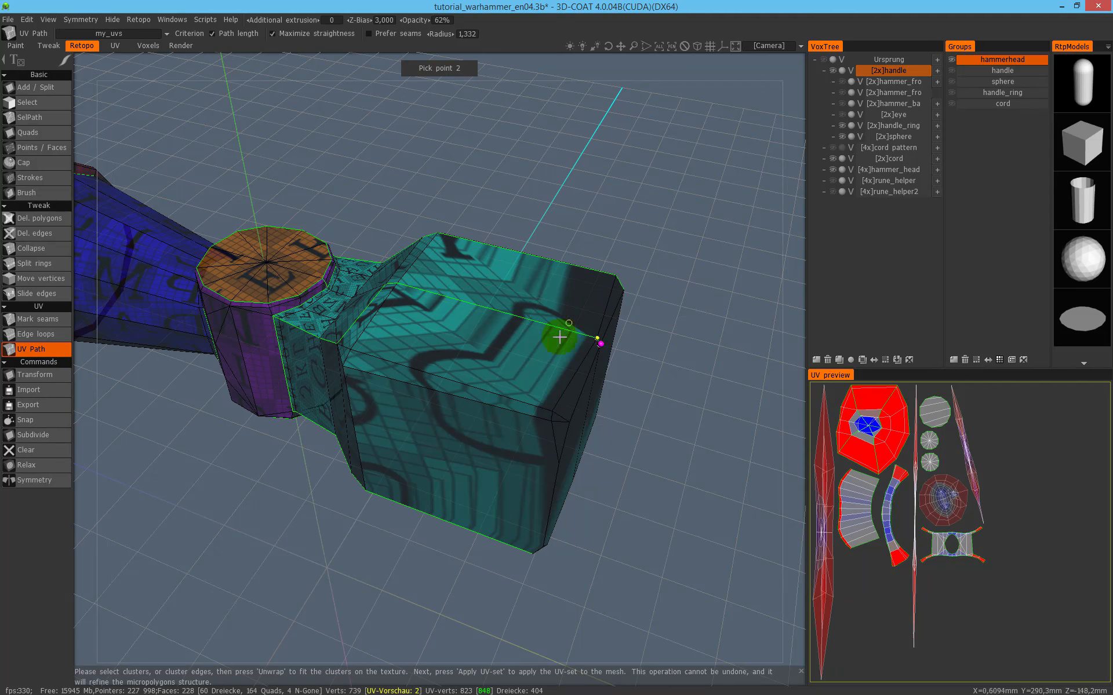
alt+drag(465, 333, 442, 328)
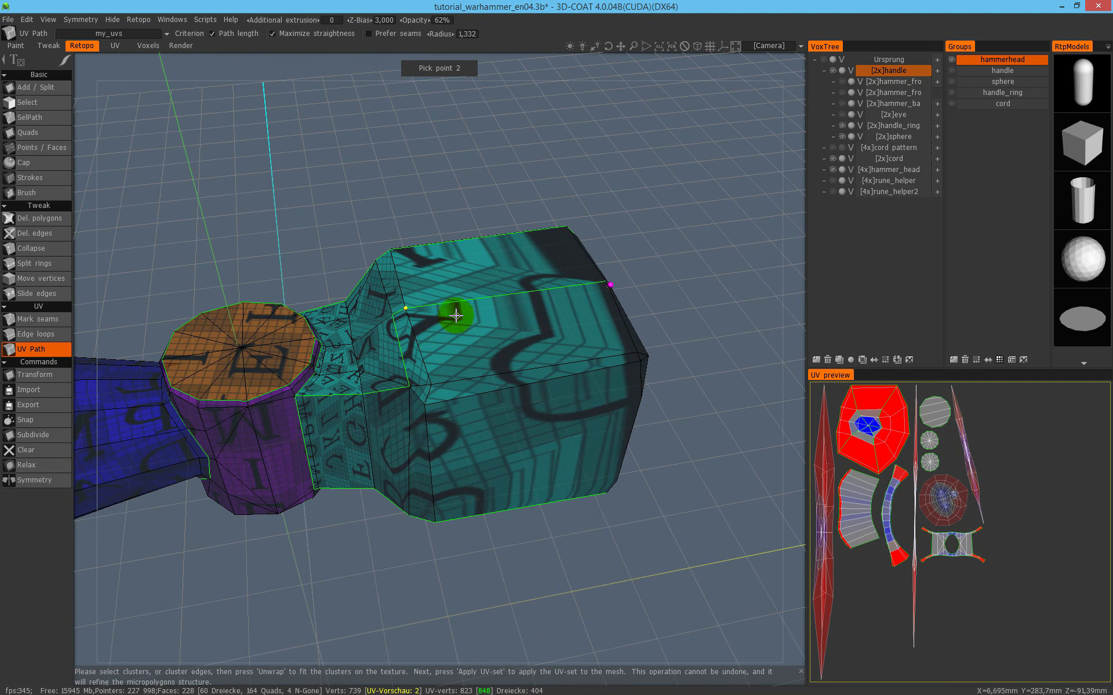
Undo the UV Path seam, clear its remaining path points and return to the Mark Seams tool.
key(ctrl+z)
key(ctrl+z)
key(ctrl+z)
key(ctrl+z)
key(ctrl+z)
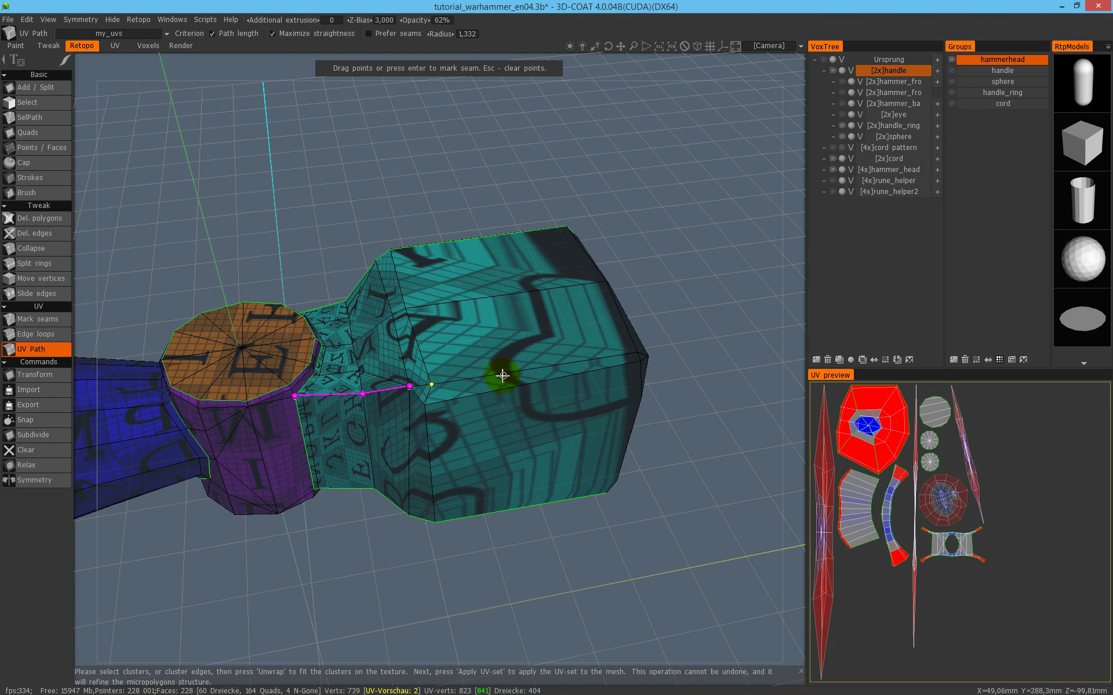
mouse_move(389, 354)
alt+mouse_down()
mouse_move(417, 318)
mouse_move(368, 303)
alt+mouse_up()
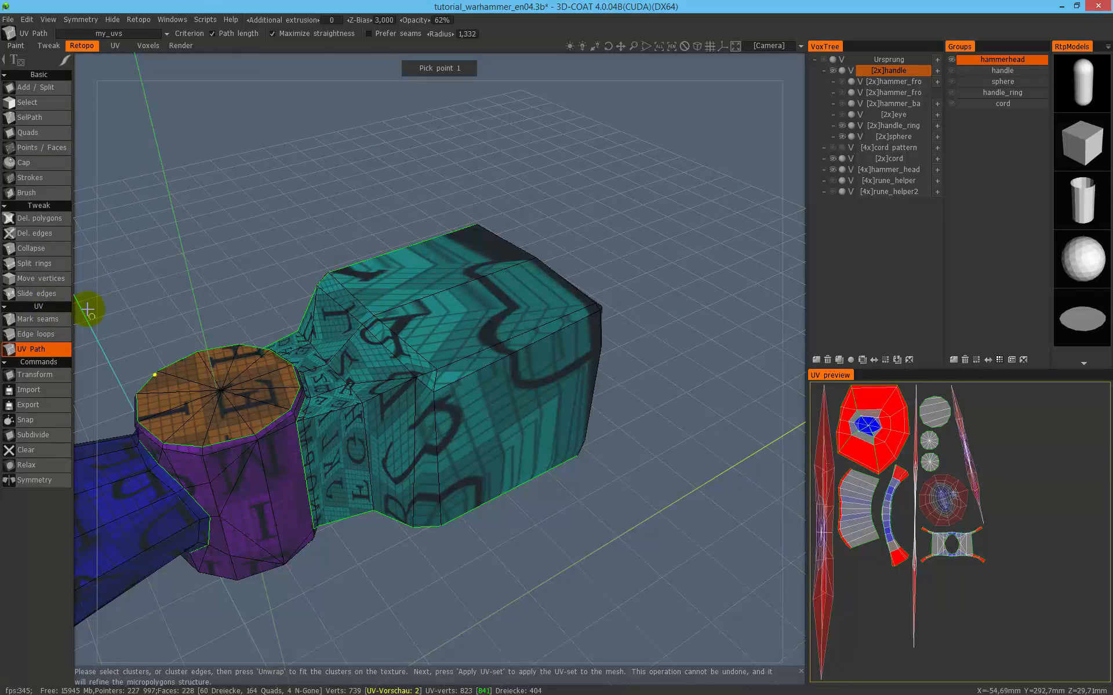
click(41, 334)
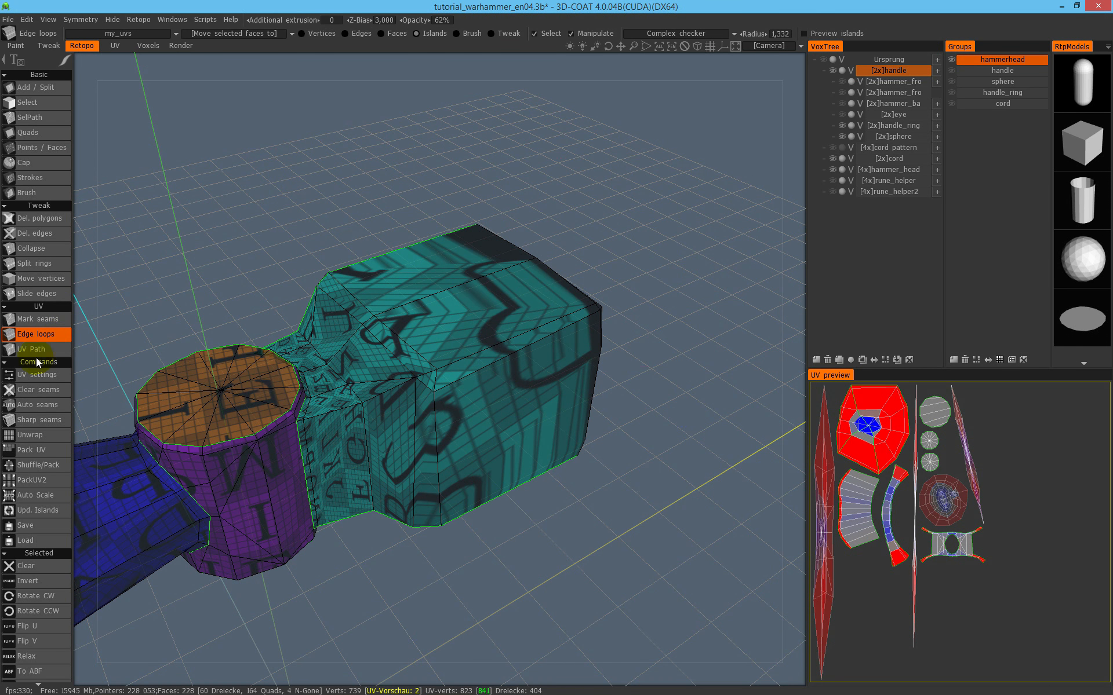
click(44, 316)
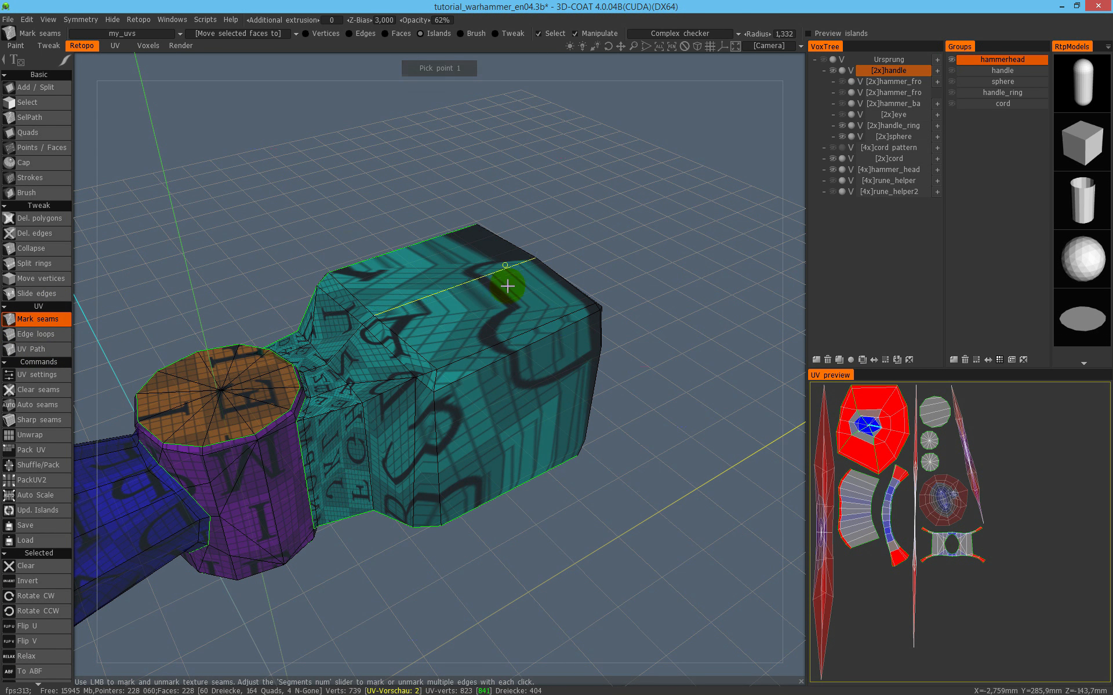
Mark seams along the long edges of the square hammer head block and unwrap it into a cross-shaped island.
scroll(458, 335, up, 2)
middle_drag(491, 374, 444, 420)
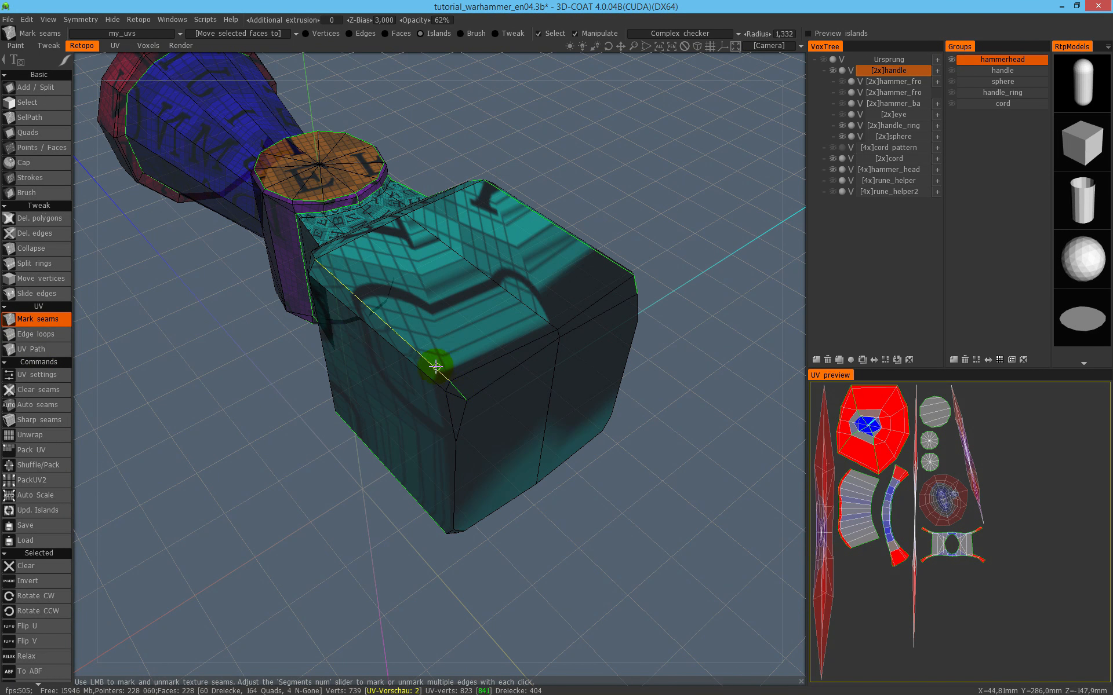
middle_drag(457, 355, 429, 325)
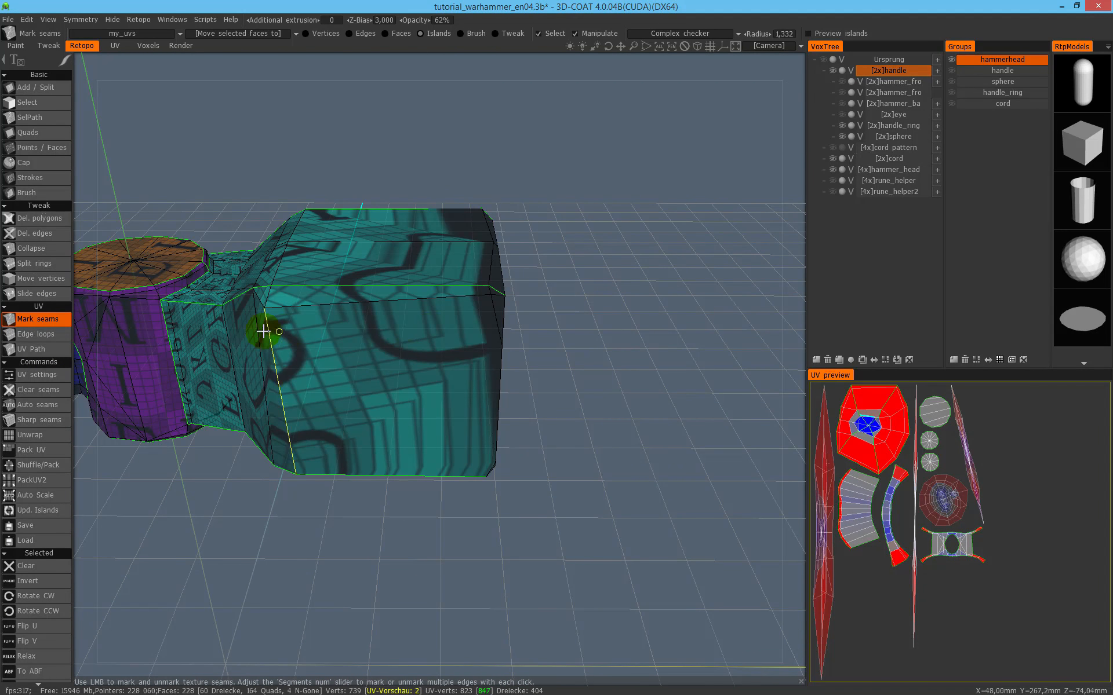
middle_drag(427, 368, 87, 321)
middle_drag(489, 378, 340, 410)
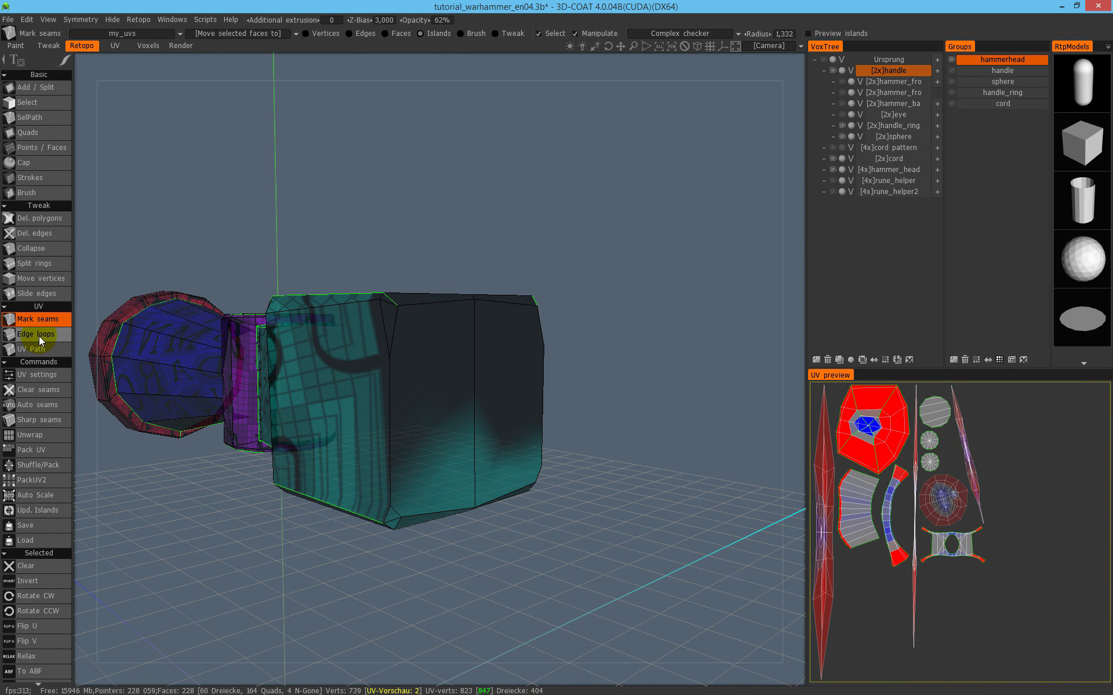
middle_drag(385, 510, 438, 502)
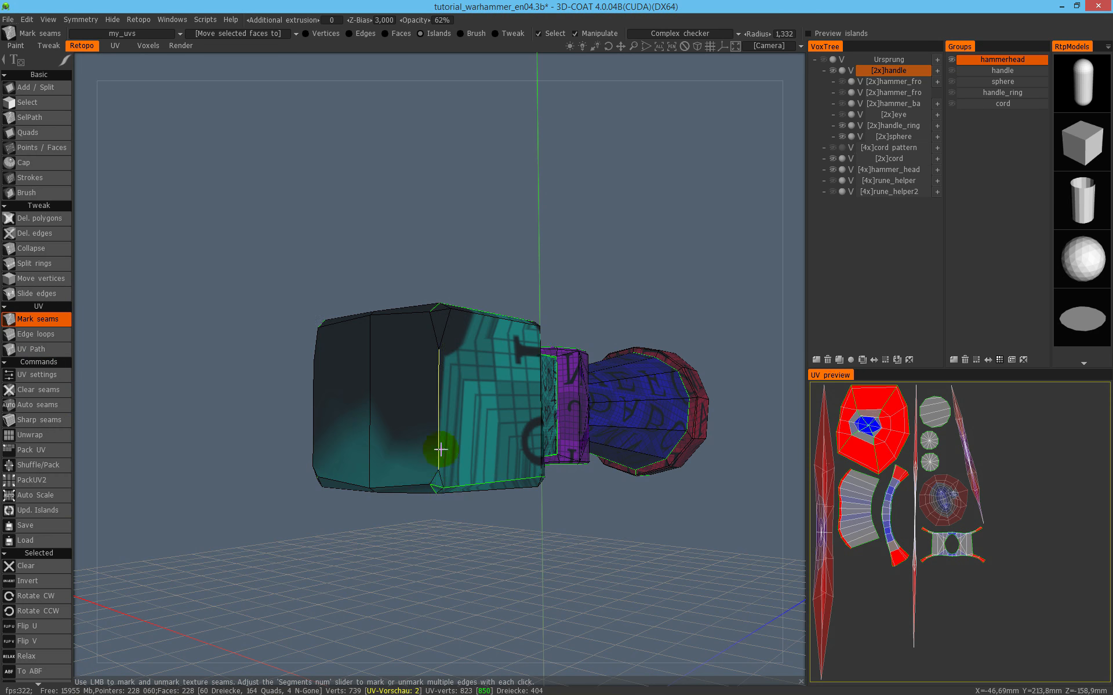
middle_drag(441, 450, 440, 480)
middle_drag(463, 439, 579, 455)
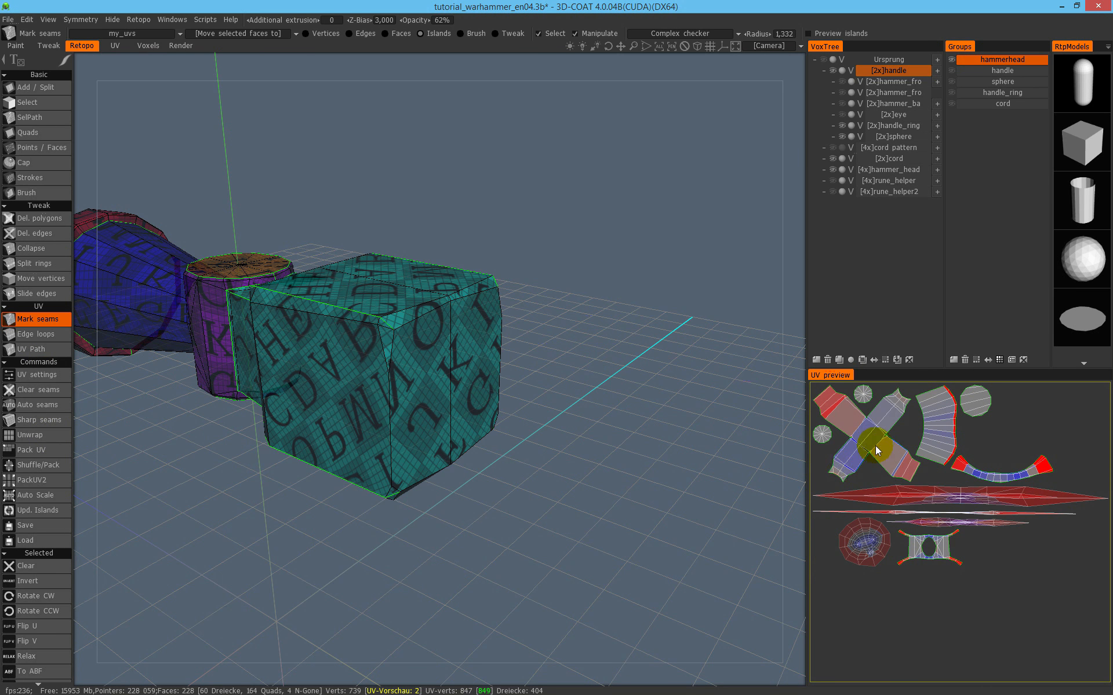
Select the hammer head's cross-shaped UV island, recompute it with LSCM, and clear the selection.
click(875, 446)
alt+right_drag(521, 442, 432, 310)
alt+middle_drag(432, 311, 573, 367)
alt+drag(574, 368, 762, 376)
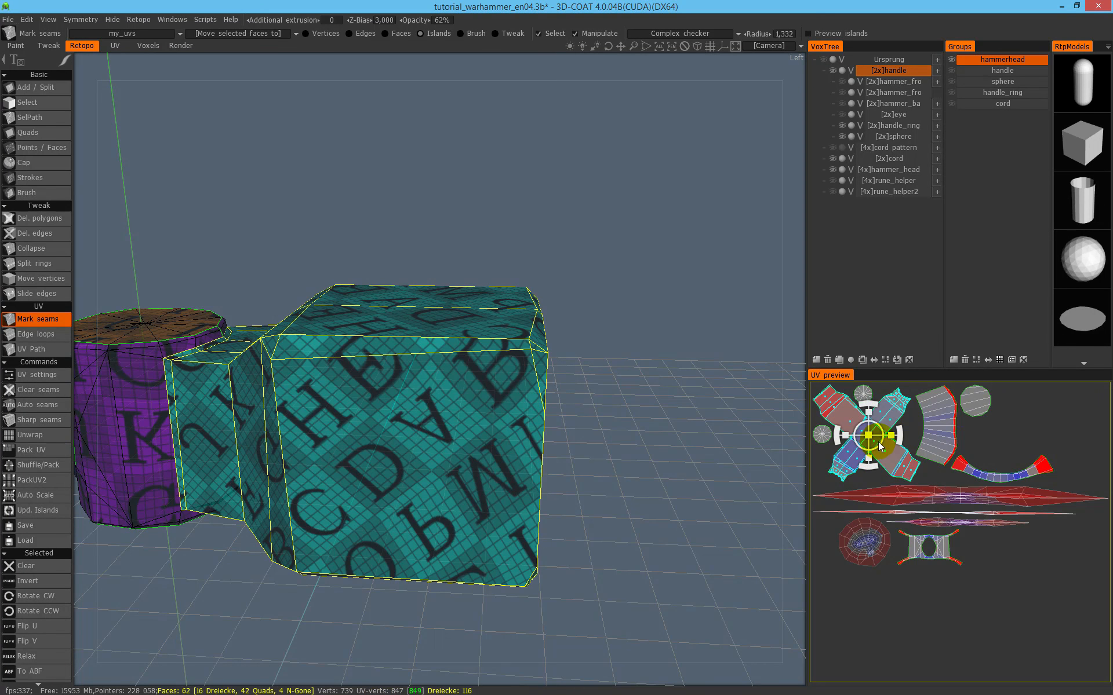
scroll(872, 442, up, 5)
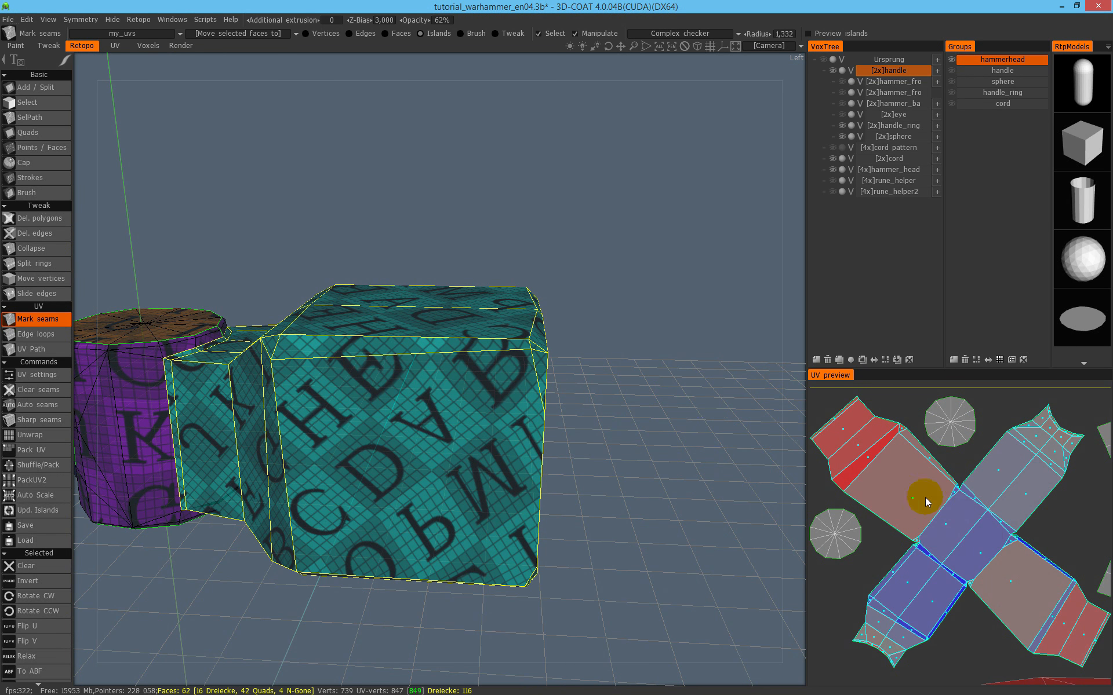
scroll(54, 561, down, 3)
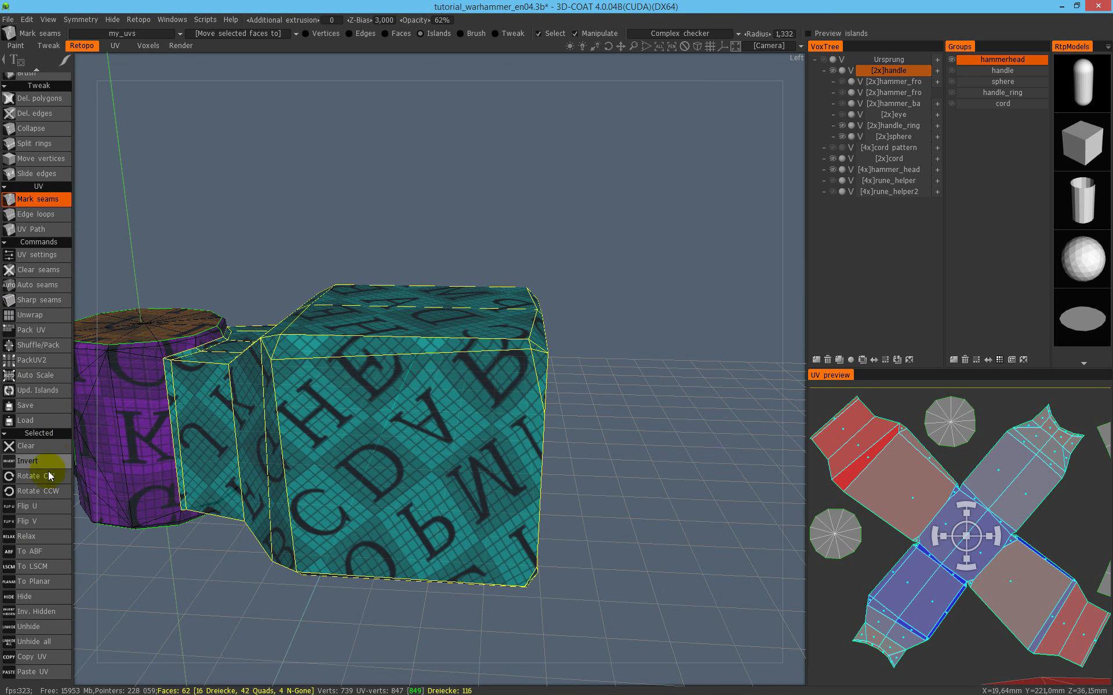
click(55, 571)
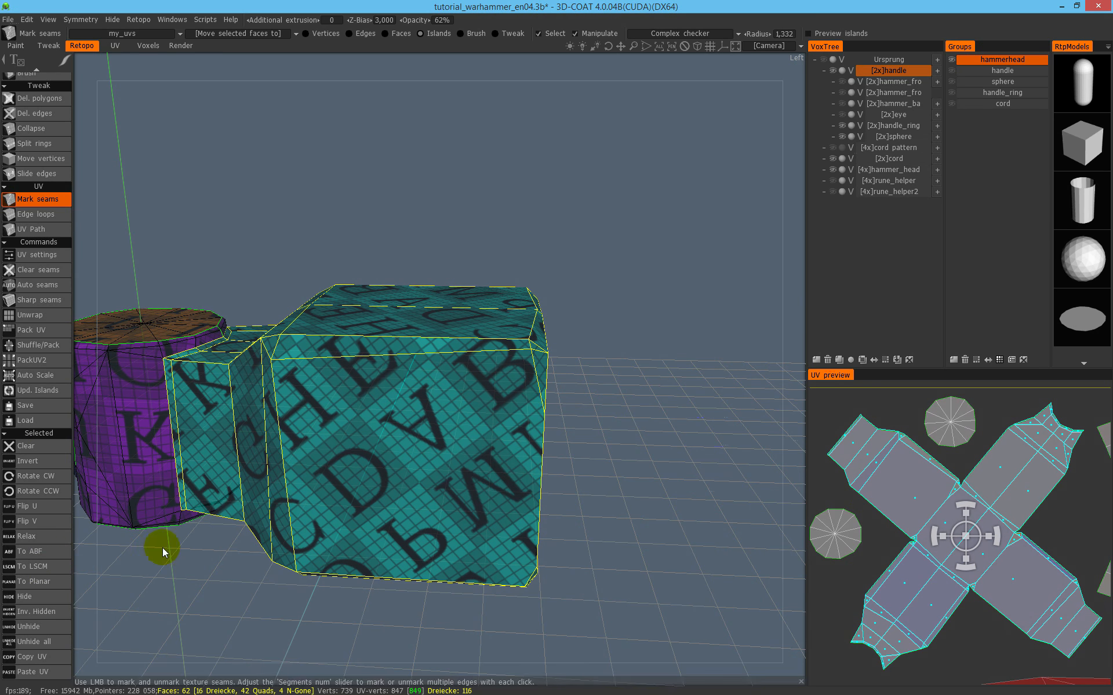
click(1003, 534)
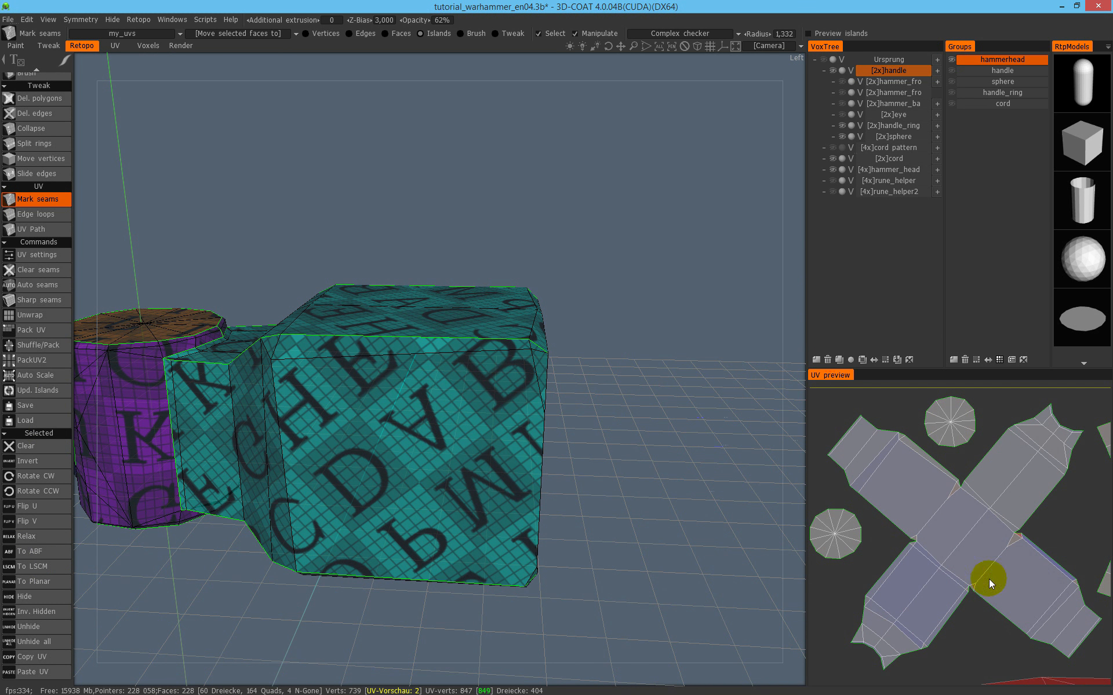
Rotate the cross-shaped island so its arms run horizontally and vertically, and deselect it.
right_drag(1003, 548, 1012, 496)
middle_drag(1012, 495, 943, 436)
right_drag(942, 436, 1017, 443)
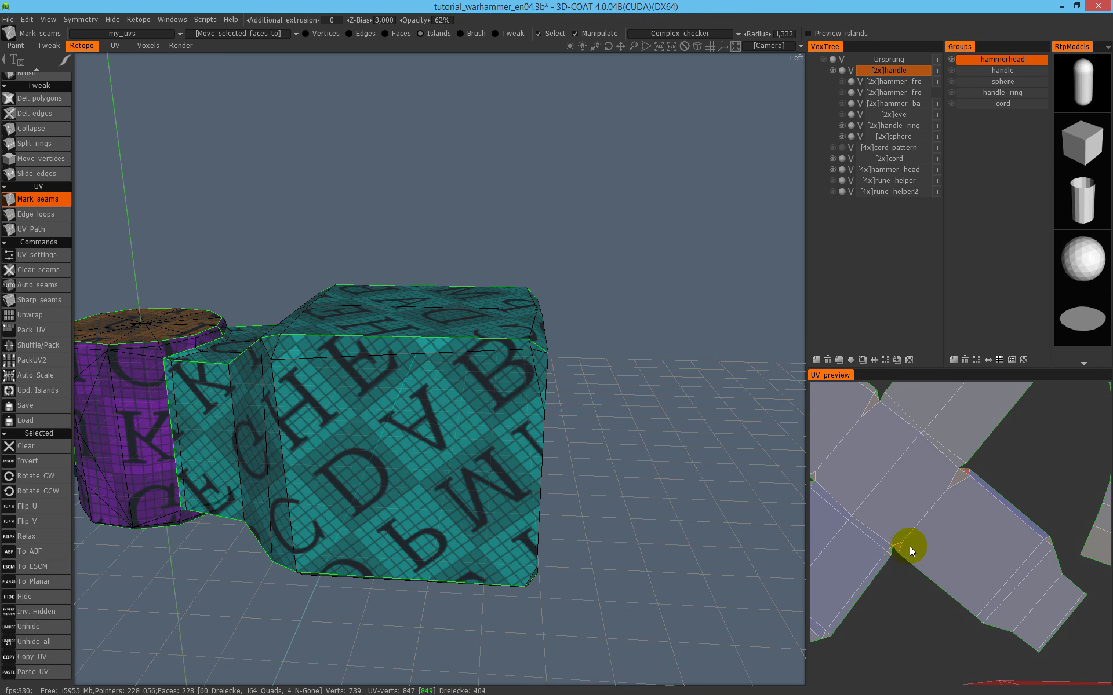
drag(479, 440, 542, 370)
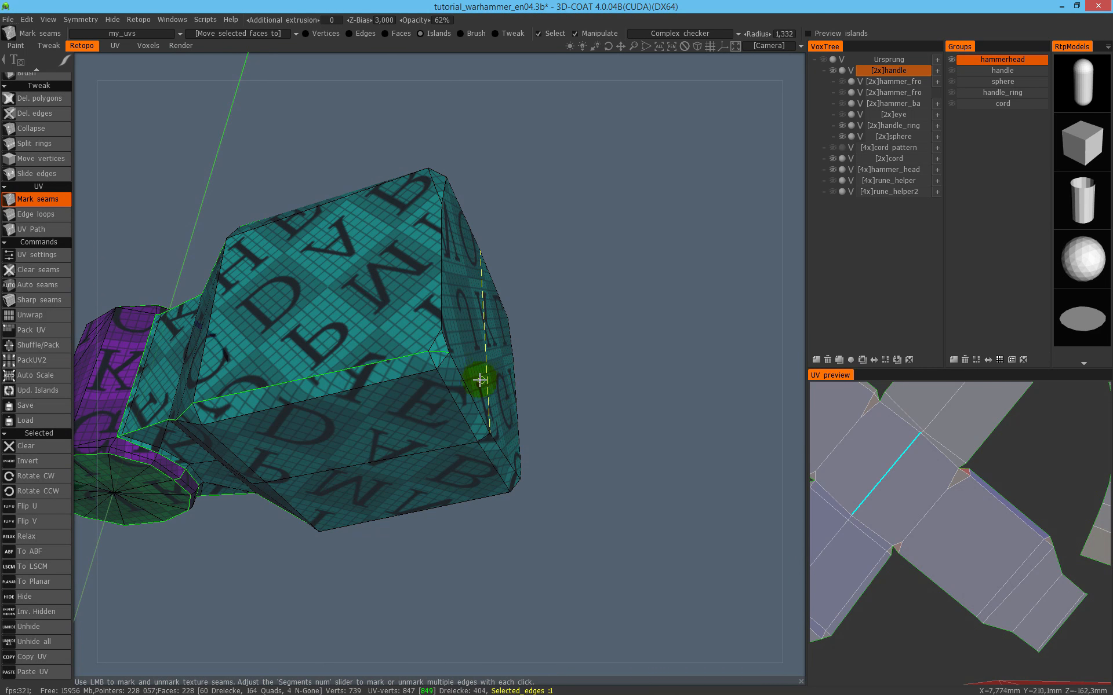
scroll(858, 489, down, 4)
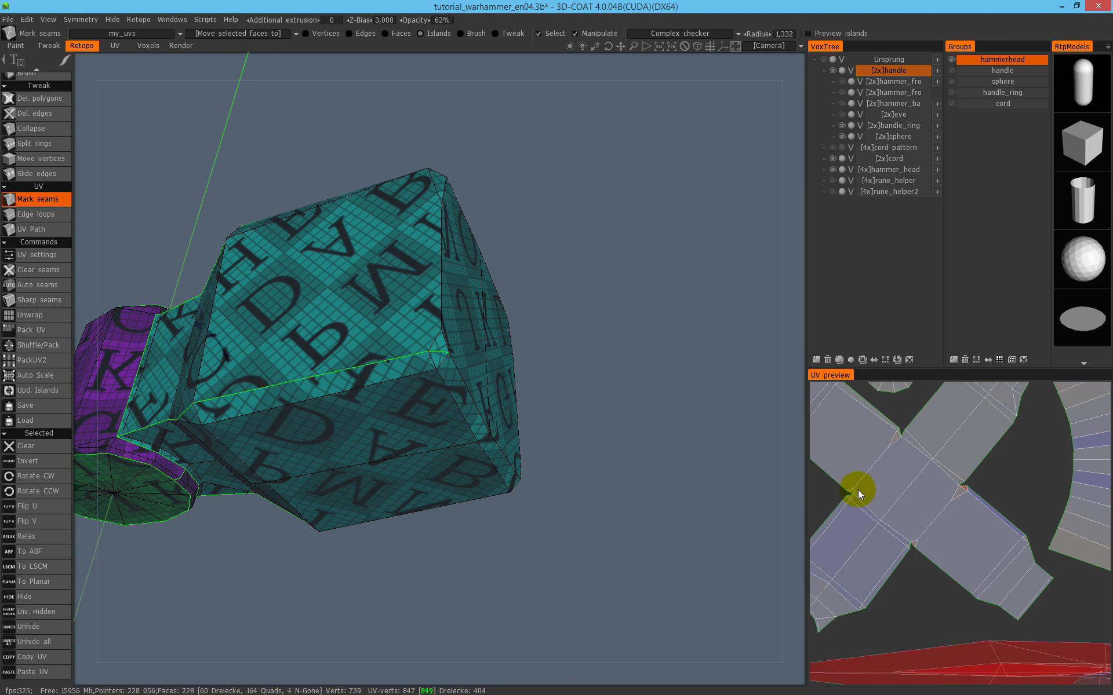
click(969, 464)
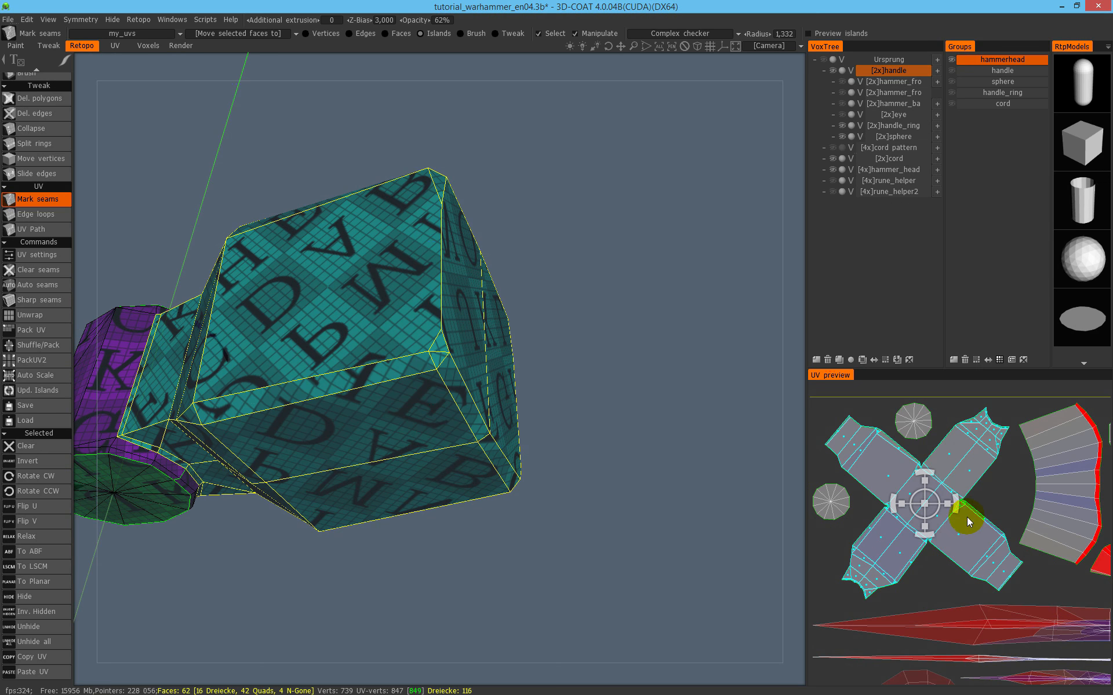
drag(958, 508, 971, 558)
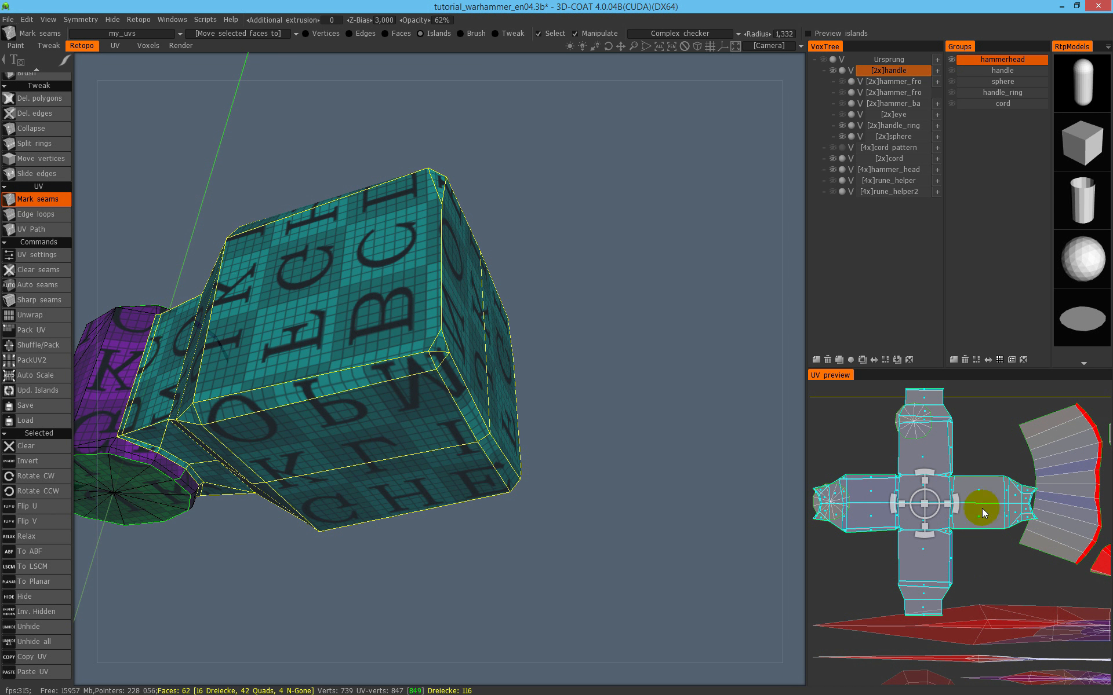
scroll(923, 474, down, 2)
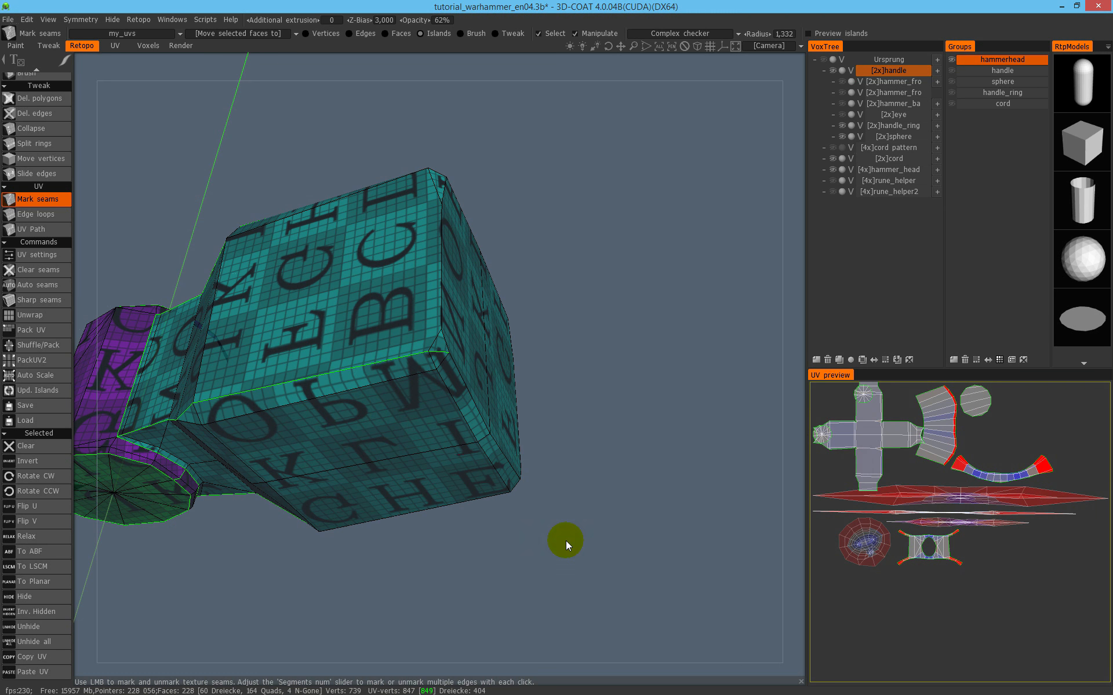
Unwrap the UV set again and rotate the newly placed hammer head cross upright.
click(43, 315)
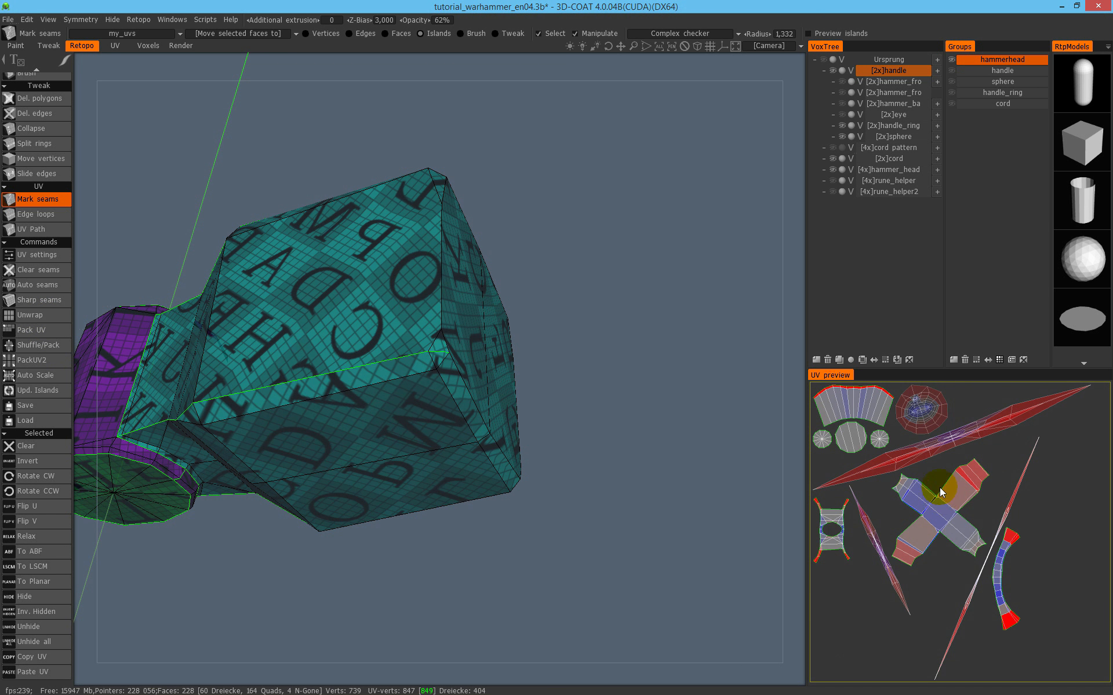
click(942, 523)
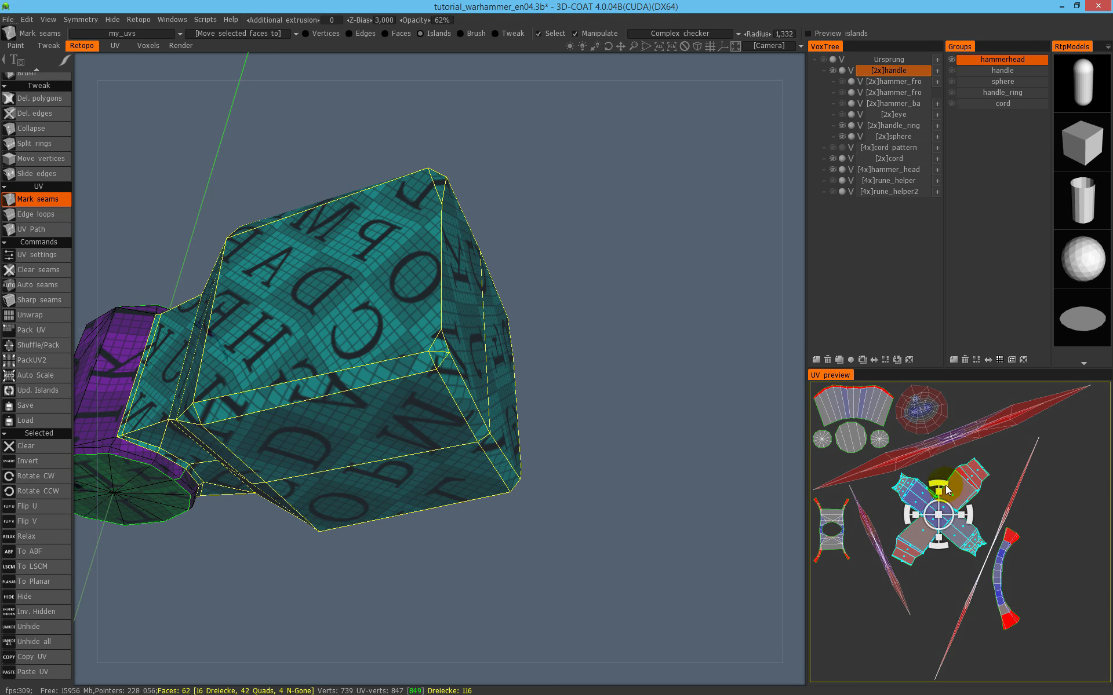
drag(983, 523, 1007, 589)
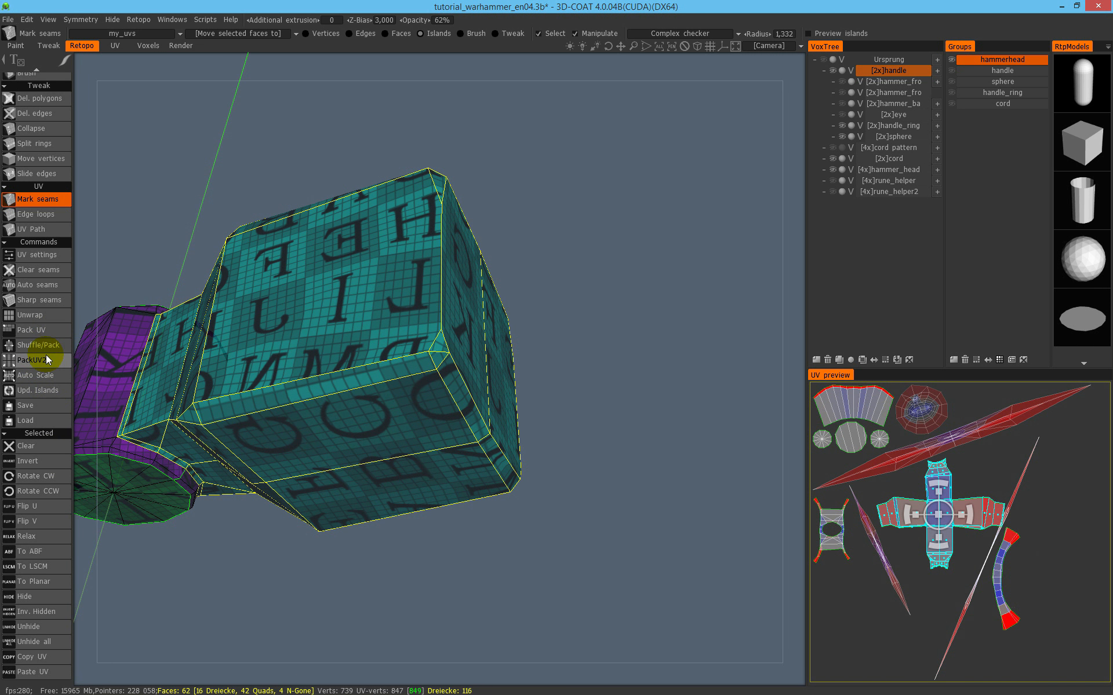
Auto-scale the UV islands and convert the selected hammer head cross to LSCM.
click(36, 376)
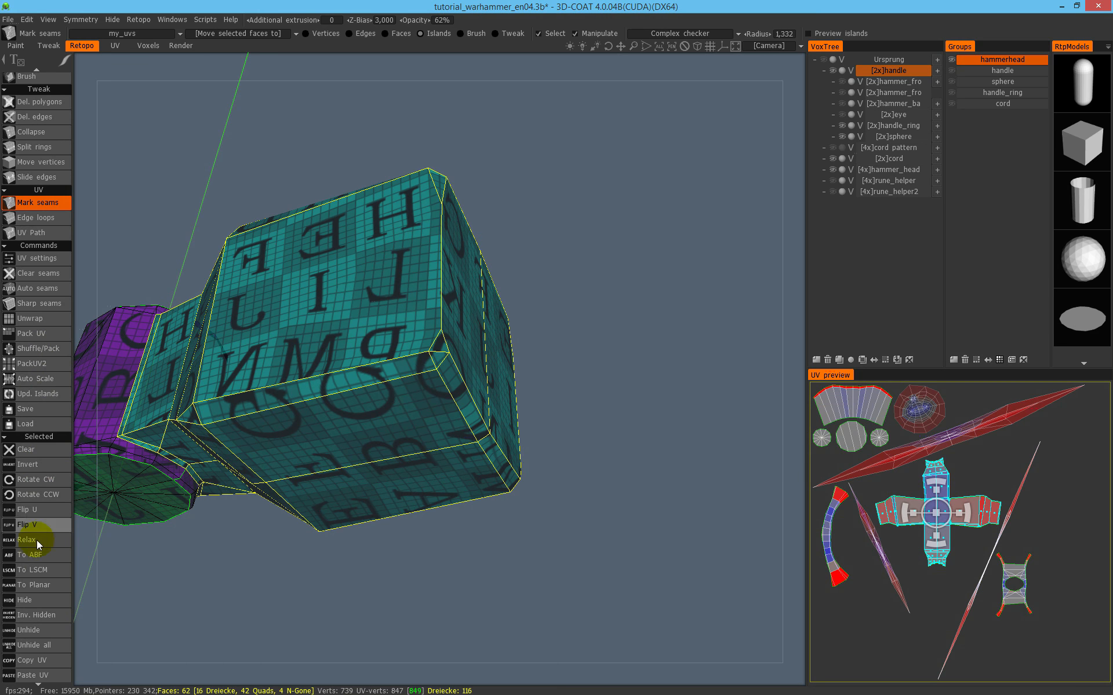
click(47, 570)
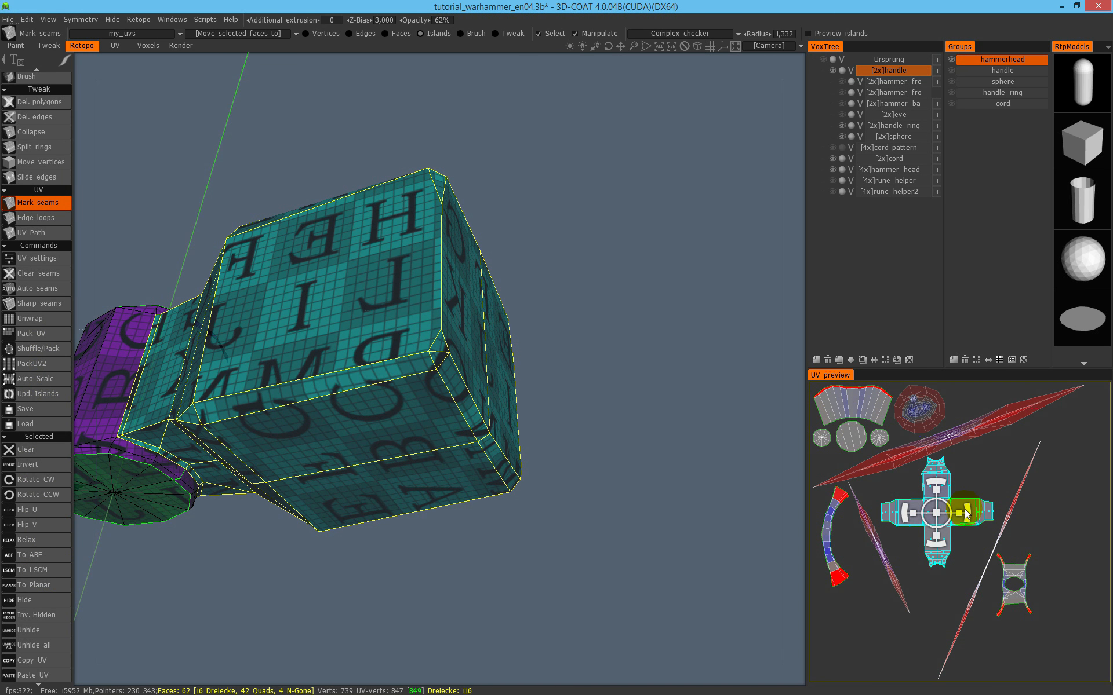
Try to move the cross-shaped island into the lower right part of the UV area.
click(978, 514)
click(940, 522)
drag(944, 509, 1041, 605)
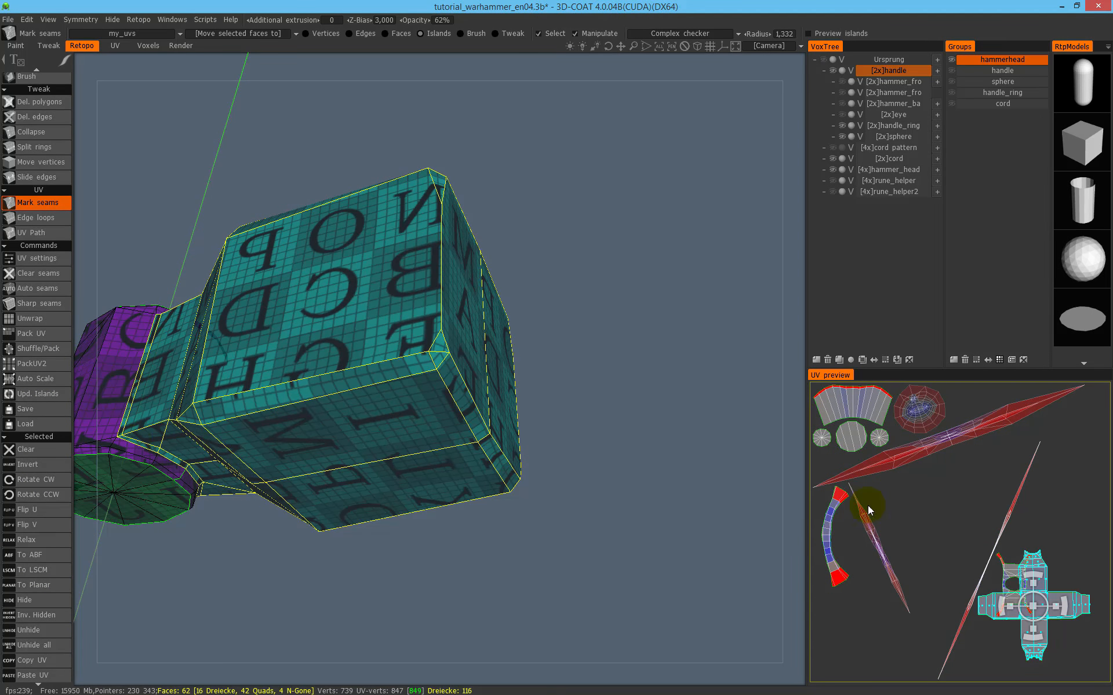
Run Auto Scale on the islands once more, reapply LSCM to the cross, and clear the selection.
click(39, 380)
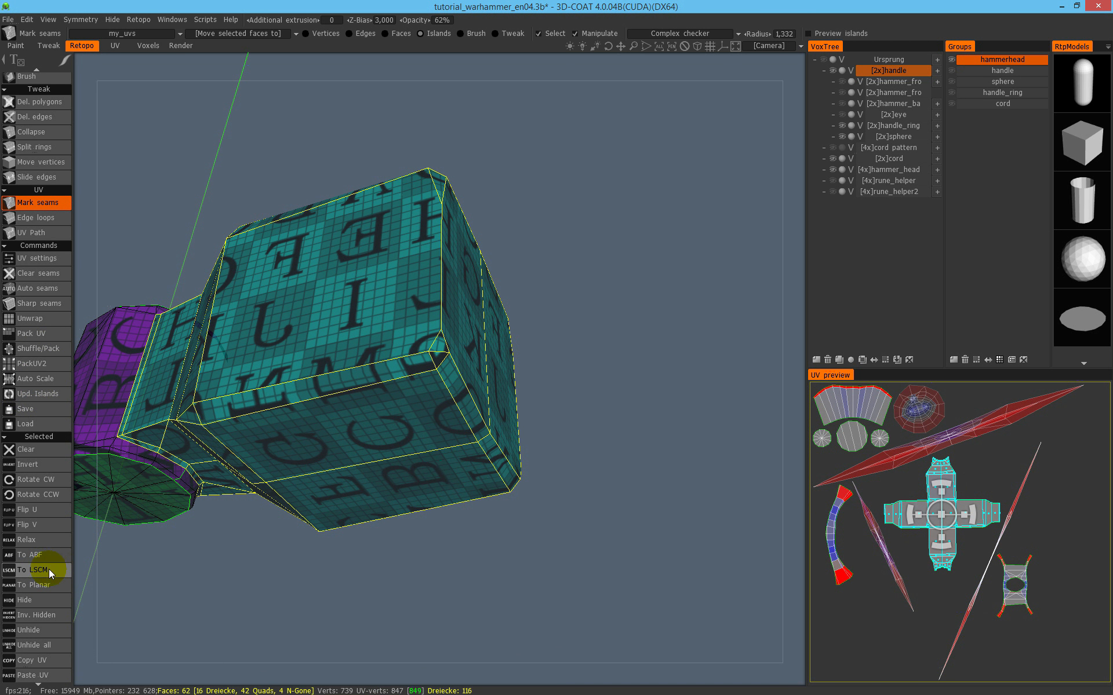
click(991, 514)
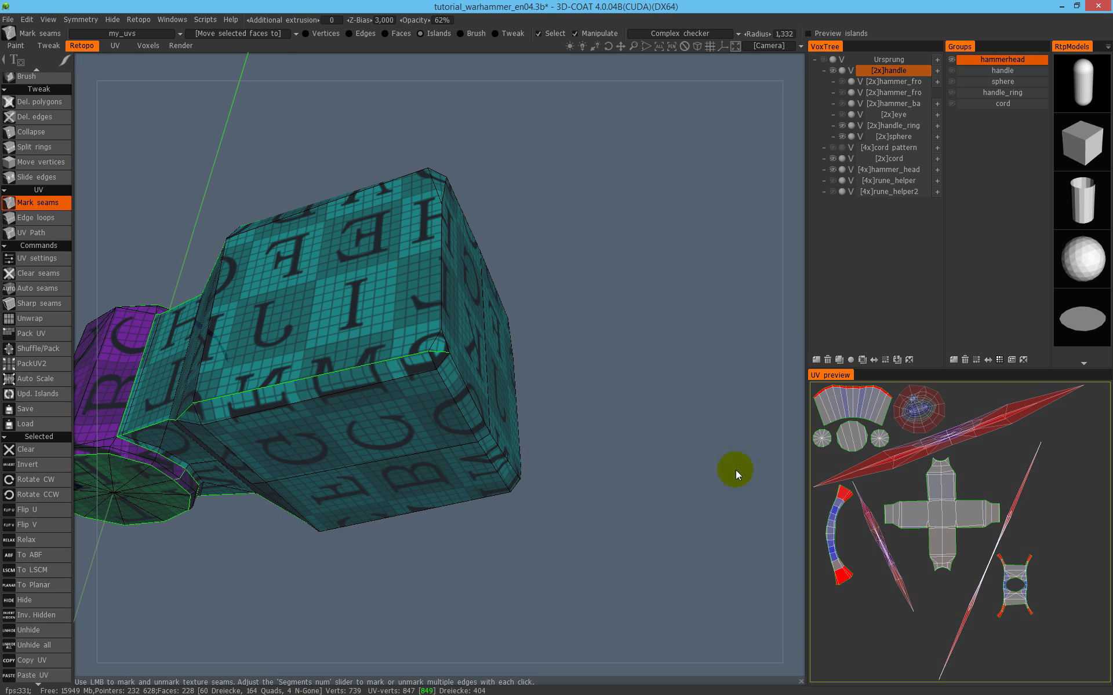
Examine the checker pattern on the hammer head block and its matching edges in the UV layout for distortion.
scroll(457, 338, down, 4)
alt+drag(399, 346, 486, 394)
alt+middle_drag(440, 377, 492, 461)
alt+right_drag(492, 461, 491, 338)
alt+drag(491, 338, 698, 516)
click(982, 513)
key(shift+a)
key(Escape)
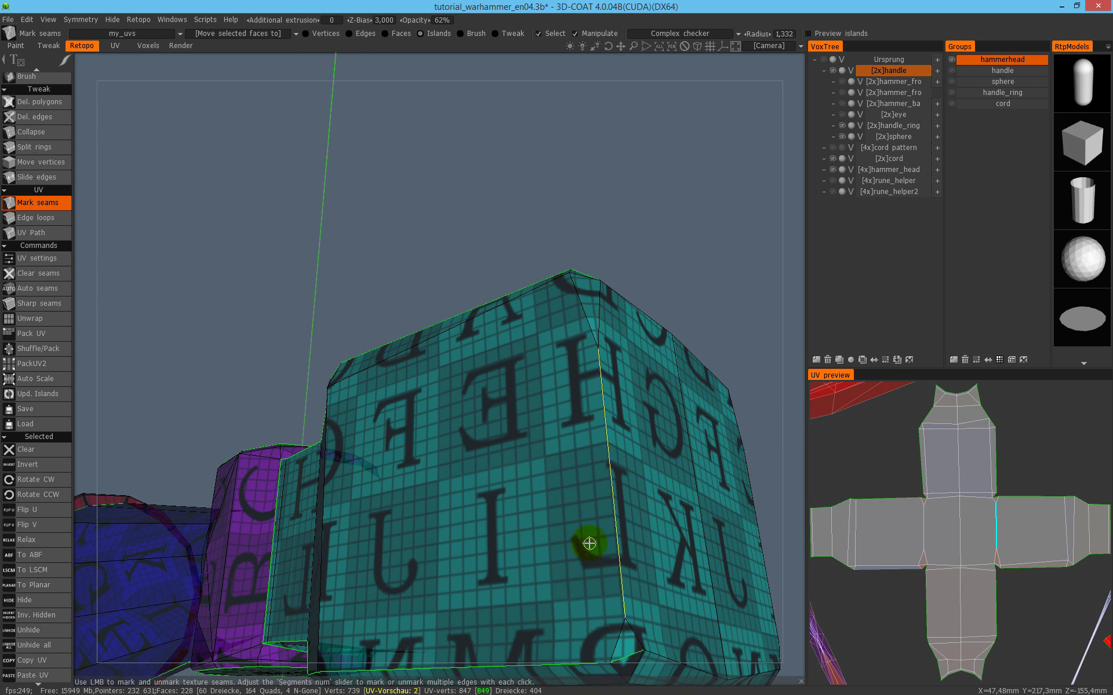
alt+middle_drag(551, 517, 502, 464)
mouse_move(501, 464)
alt+mouse_down()
mouse_move(464, 475)
mouse_move(487, 492)
mouse_move(512, 482)
alt+mouse_up()
alt+right_drag(512, 482, 503, 360)
alt+middle_drag(503, 359, 558, 460)
alt+drag(558, 460, 670, 410)
scroll(972, 519, down, 5)
alt+drag(526, 385, 669, 336)
Make the handle group active and isolate it by hiding the other retopo groups.
click(951, 58)
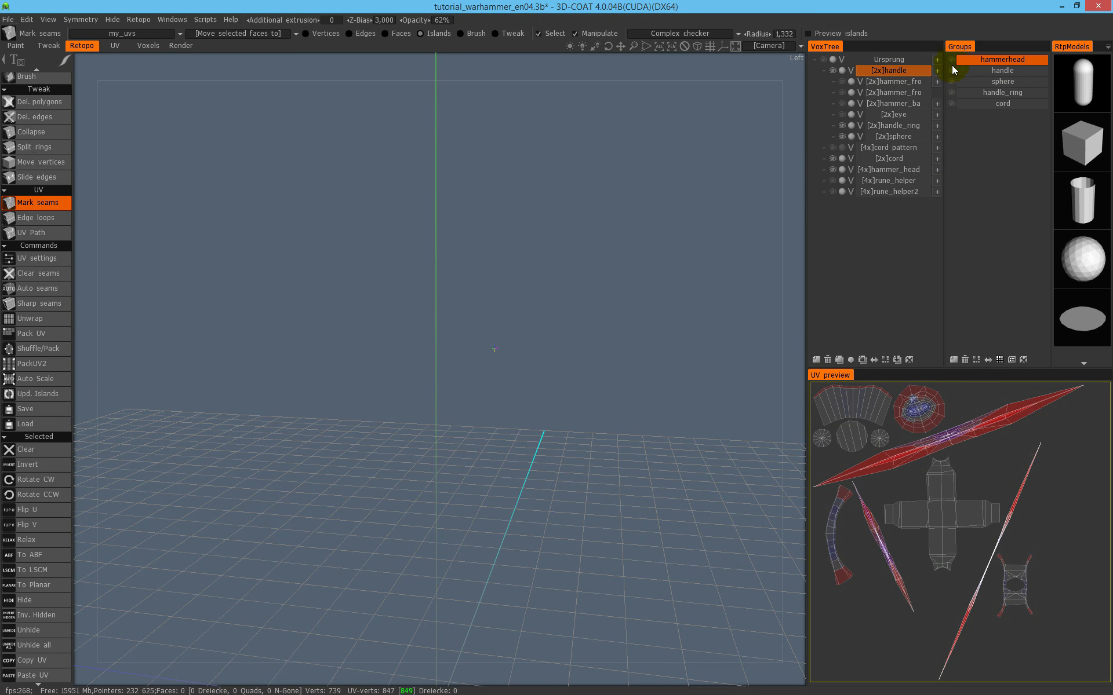
click(952, 58)
click(958, 70)
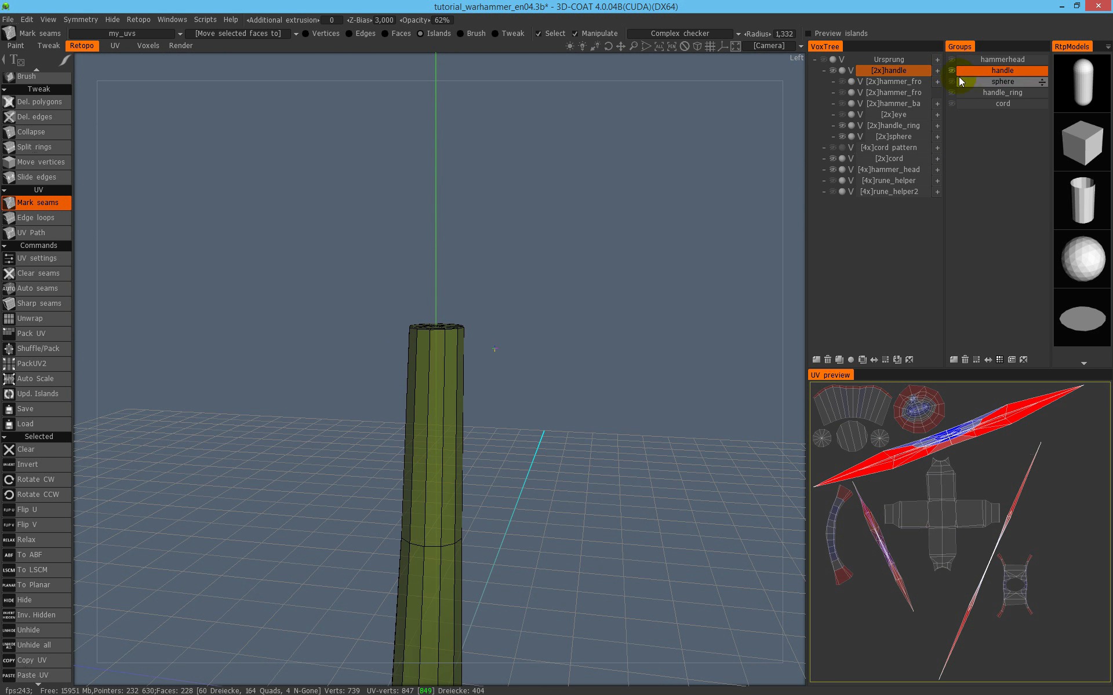
click(953, 60)
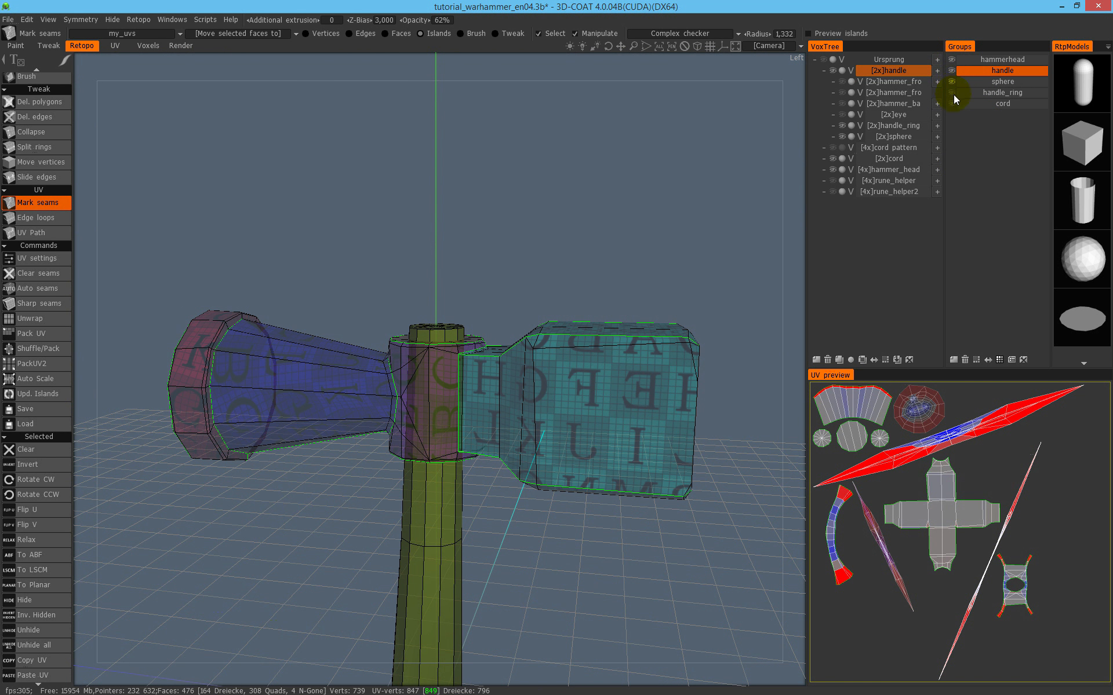
alt+click(951, 71)
alt+click(952, 71)
alt+click(951, 72)
alt+click(952, 72)
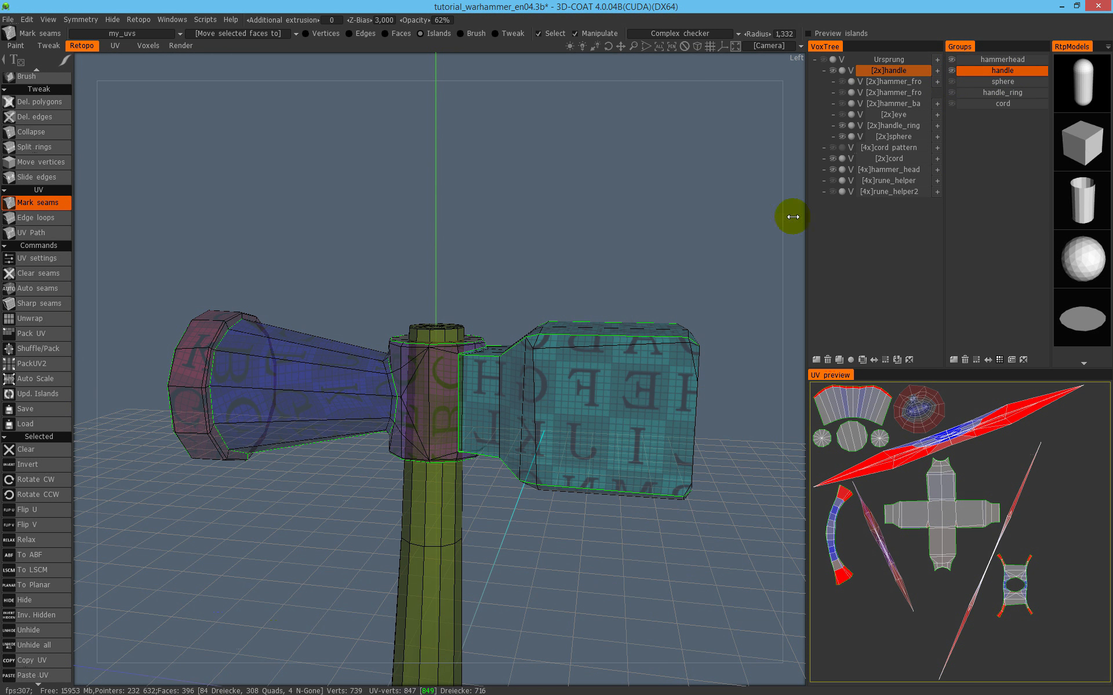
middle_drag(596, 360, 576, 258)
alt+click(952, 71)
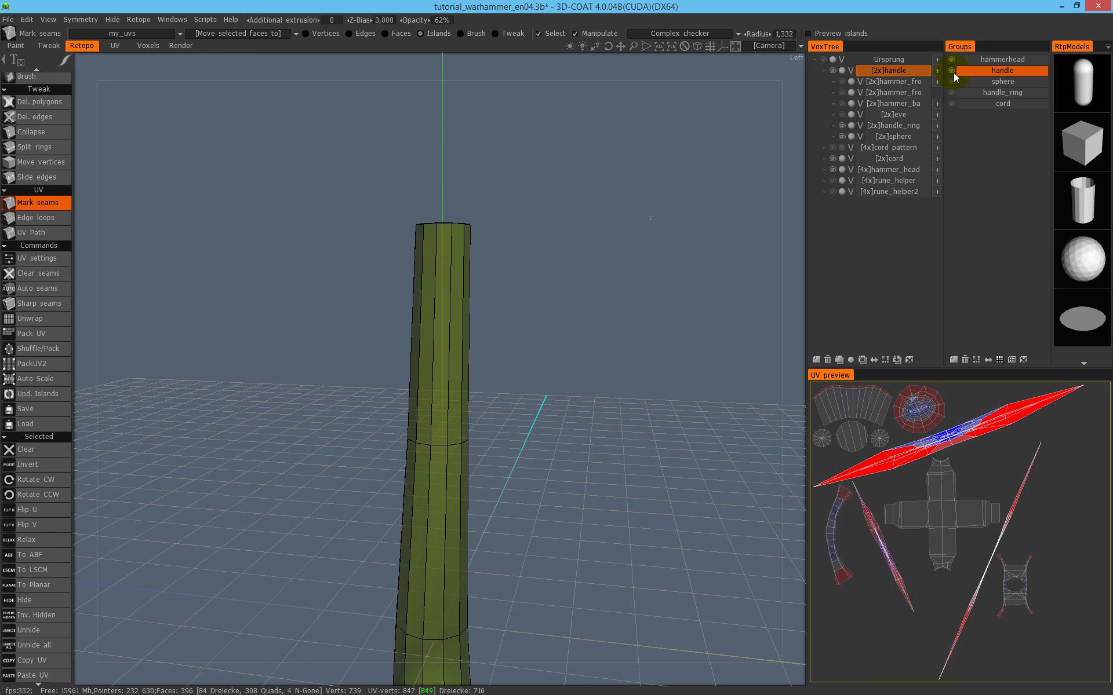
Mark a seam around the rim of the handle's upper end cap.
drag(551, 360, 494, 375)
scroll(491, 373, down, 3)
middle_drag(486, 367, 445, 222)
drag(471, 255, 790, 462)
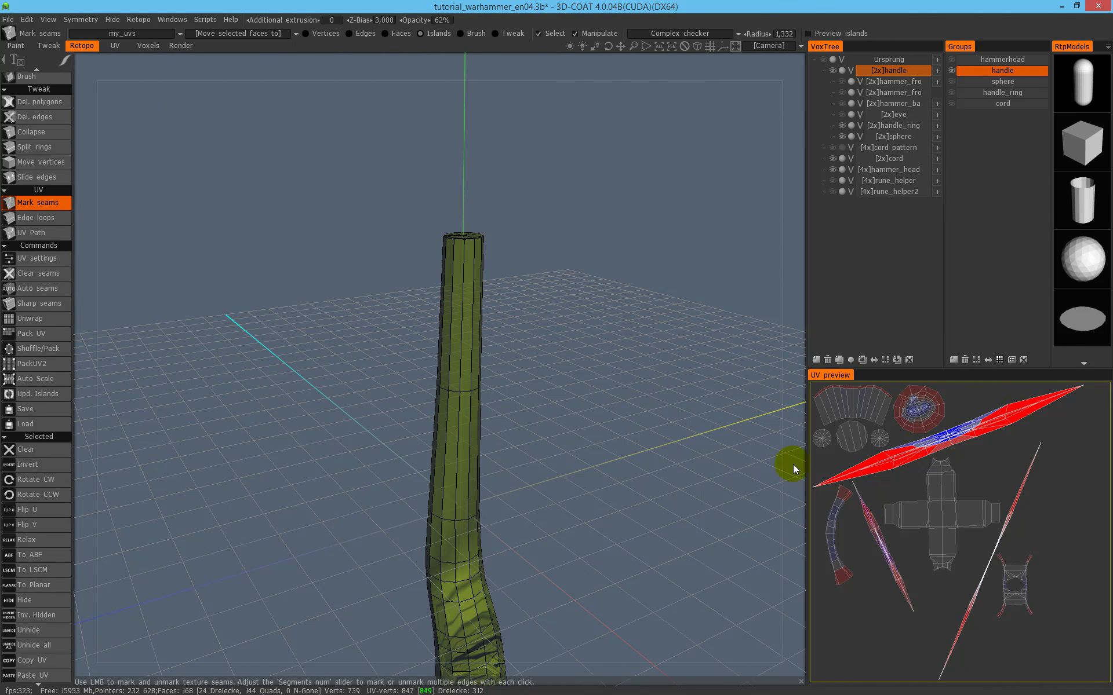
alt+right_drag(565, 319, 562, 251)
alt+middle_drag(562, 251, 495, 498)
alt+drag(482, 272, 469, 449)
click(446, 386)
Try to mark a full lengthwise seam loop along the handle and across its bottom cap, and undo it.
alt+right_drag(538, 369, 481, 471)
alt+middle_drag(481, 470, 445, 261)
alt+drag(439, 288, 451, 382)
alt+drag(402, 162, 353, 201)
shift+click(412, 164)
alt+drag(485, 355, 522, 315)
alt+drag(405, 199, 594, 461)
alt+drag(604, 511, 516, 405)
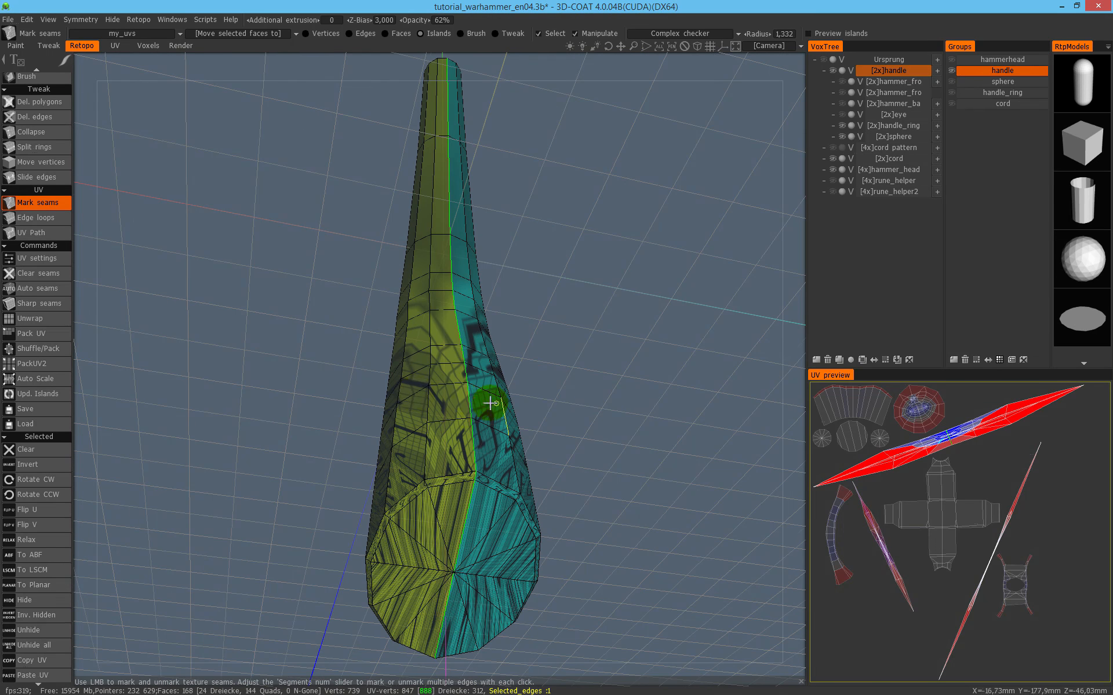
key(ctrl+z)
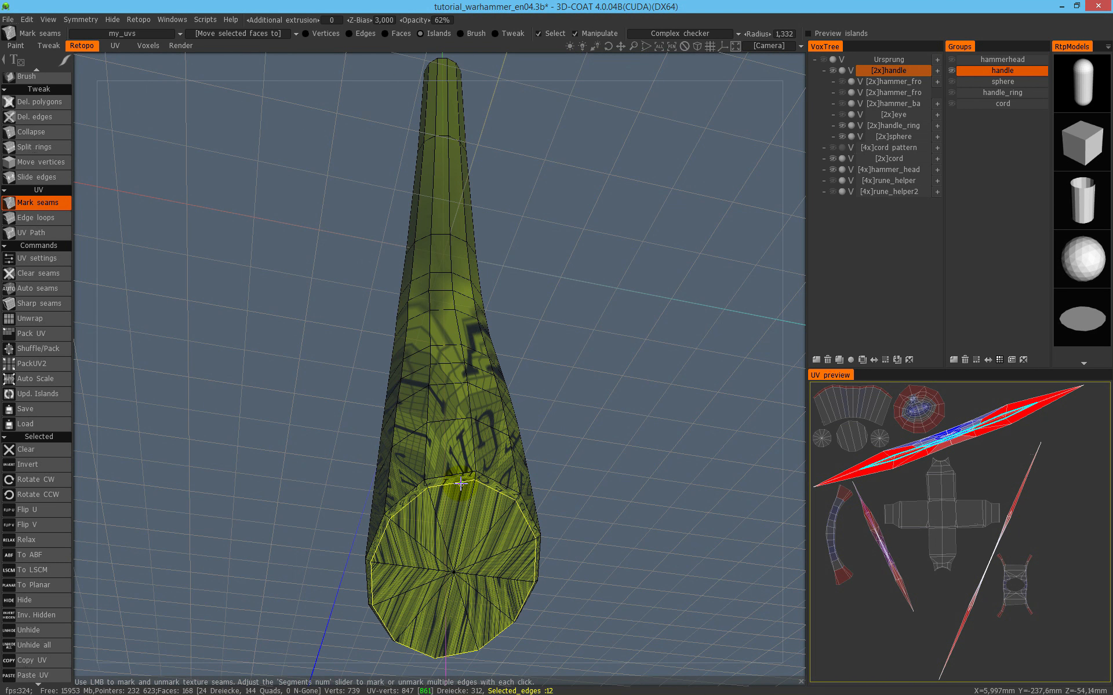
Mark seams around the handle's bottom cap and down one side of the shaft, and unwrap the handle.
shift+click(490, 490)
alt+drag(499, 468, 537, 411)
click(64, 321)
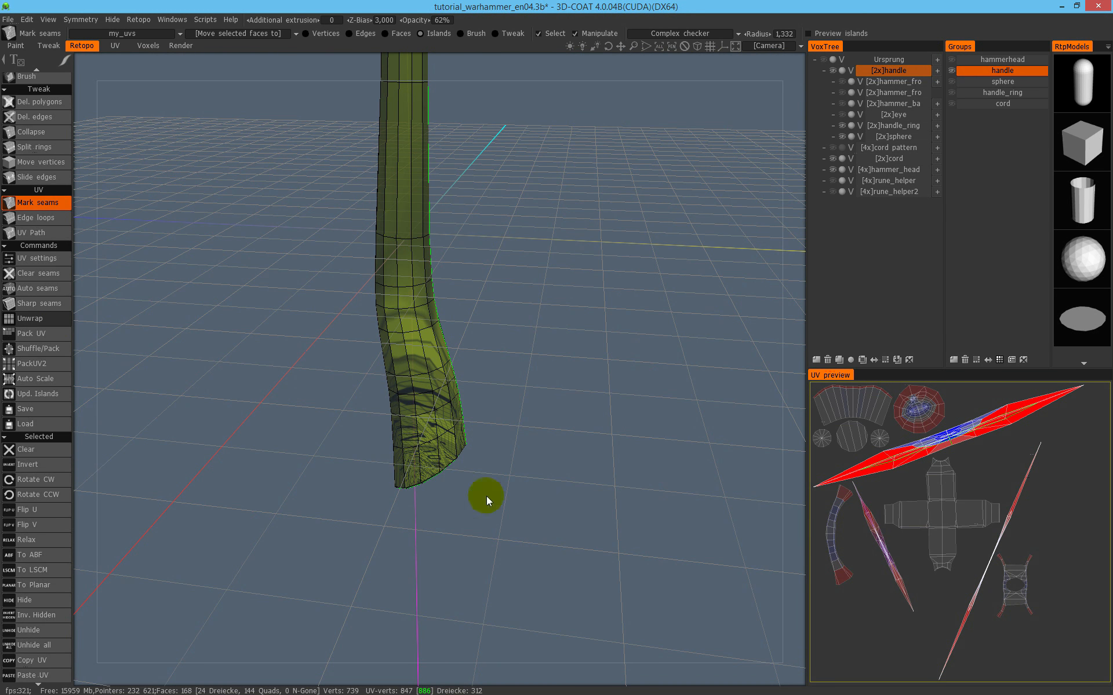
click(947, 439)
middle_drag(478, 336, 482, 560)
middle_drag(443, 481, 438, 355)
click(954, 416)
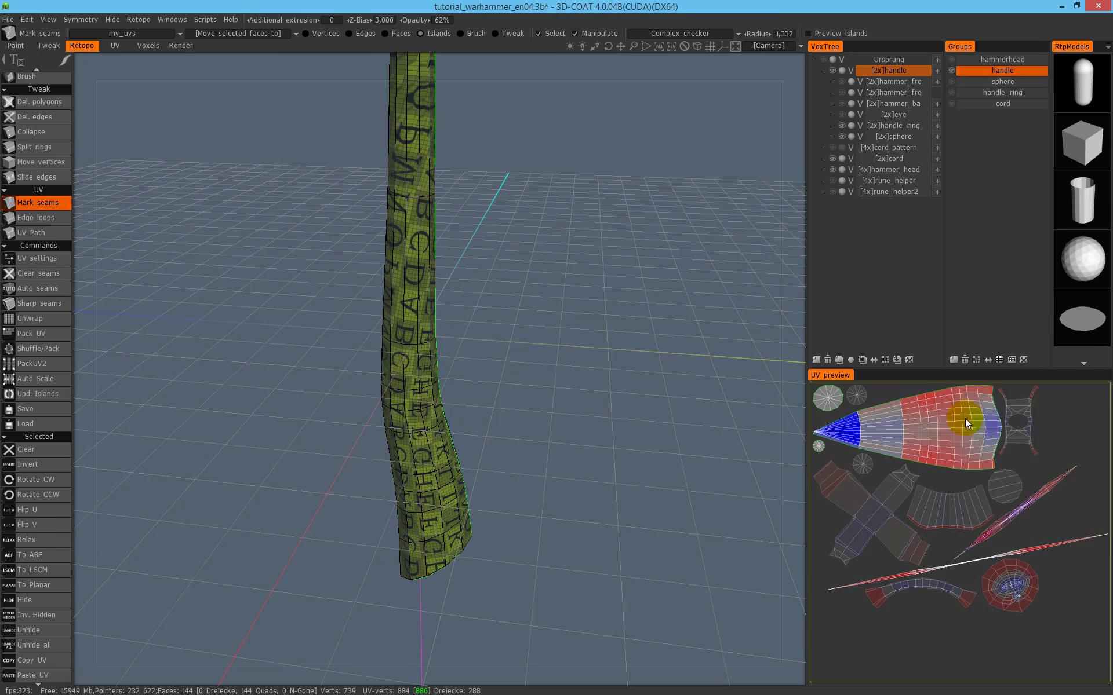
Re-unwrap the handle shaft's UV island with LSCM.
middle_drag(417, 214, 423, 318)
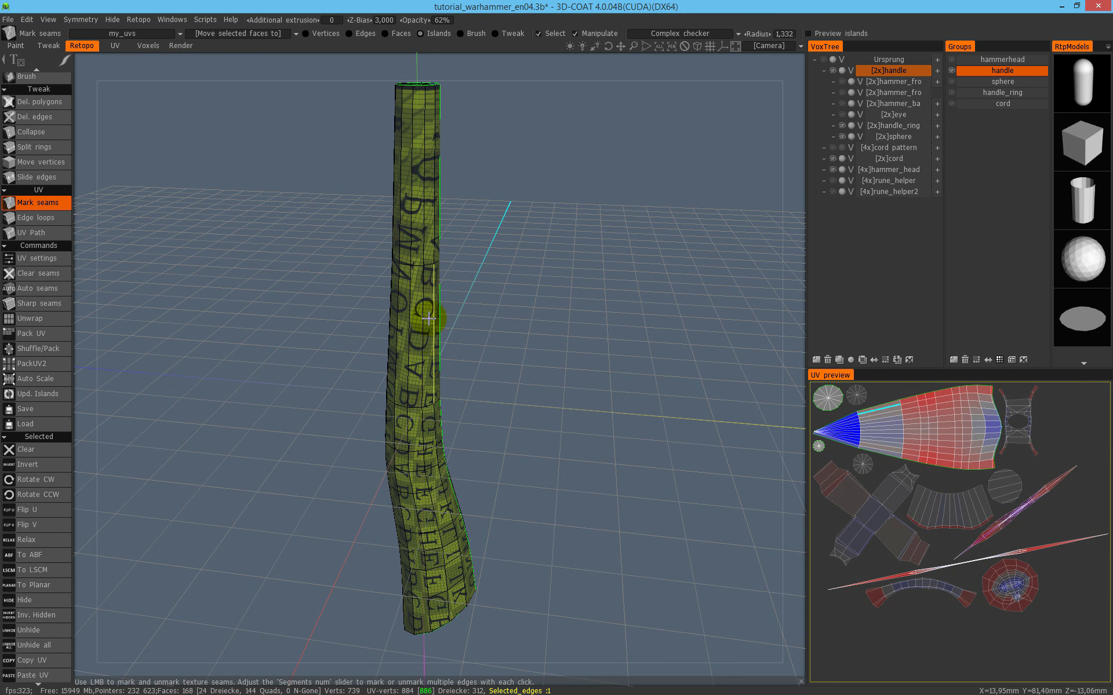
click(889, 447)
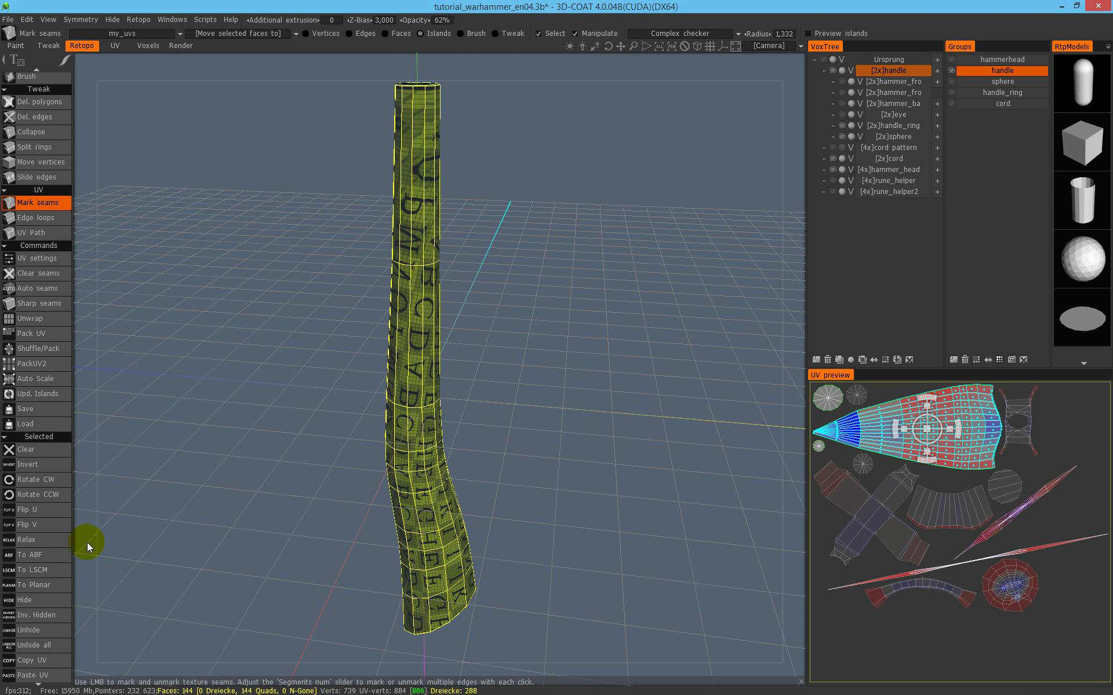
click(51, 569)
click(975, 435)
Set the preview texture to Simple checker and inspect the texture distortion along the handle.
alt+drag(426, 363, 505, 337)
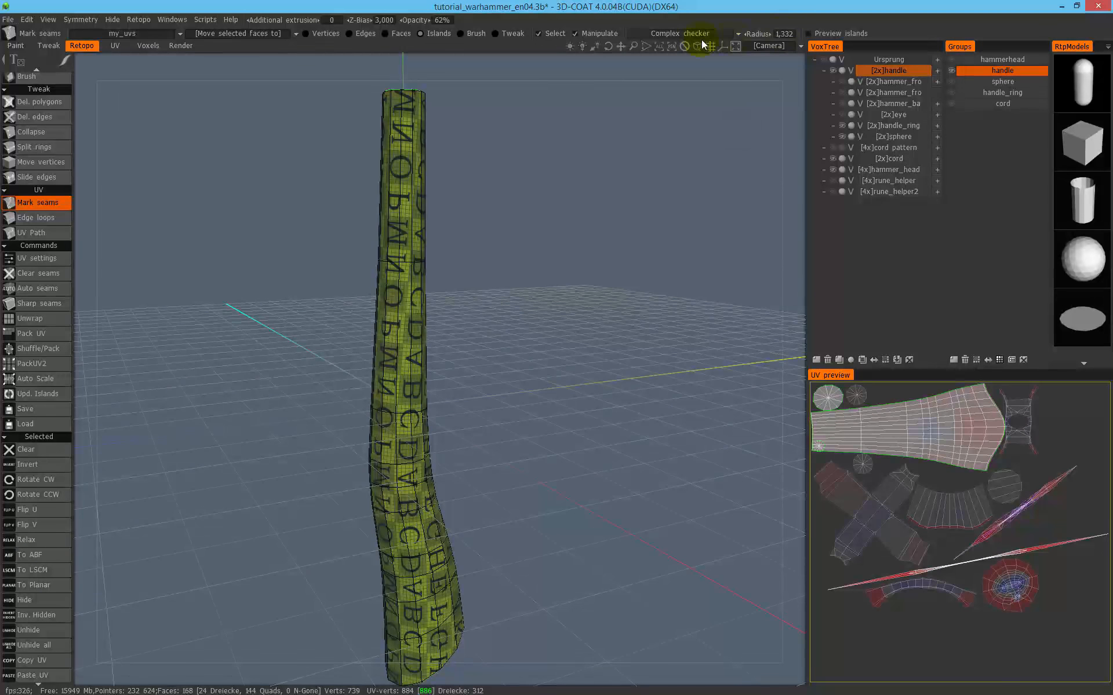
click(685, 34)
click(673, 58)
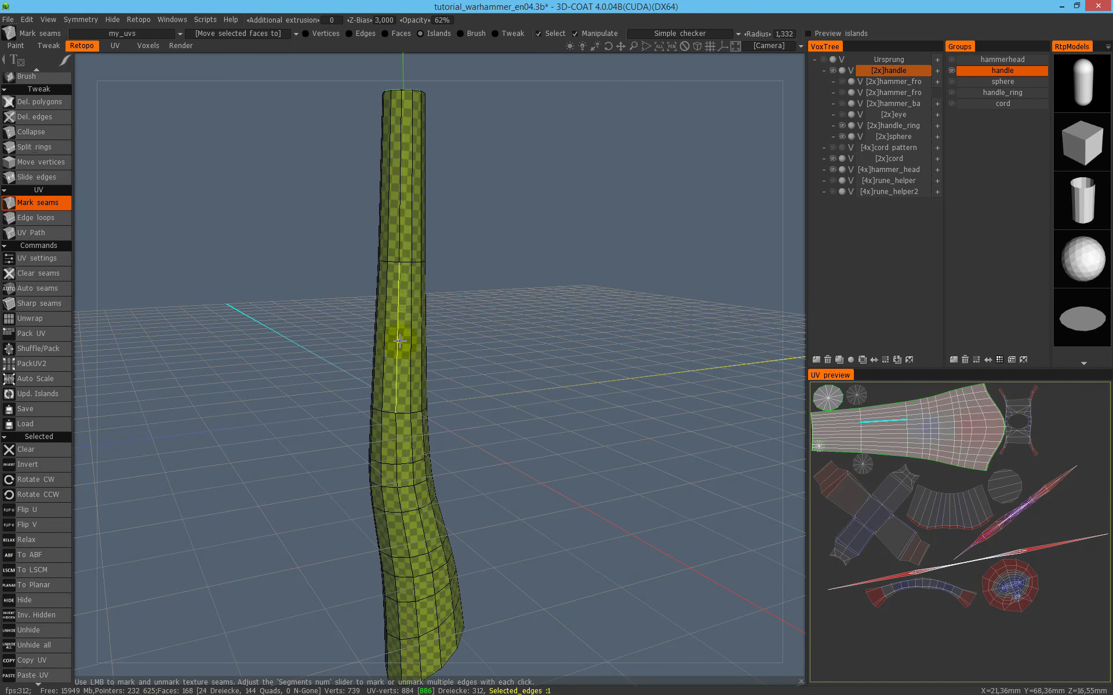
alt+drag(399, 341, 378, 367)
alt+drag(398, 310, 785, 317)
click(958, 430)
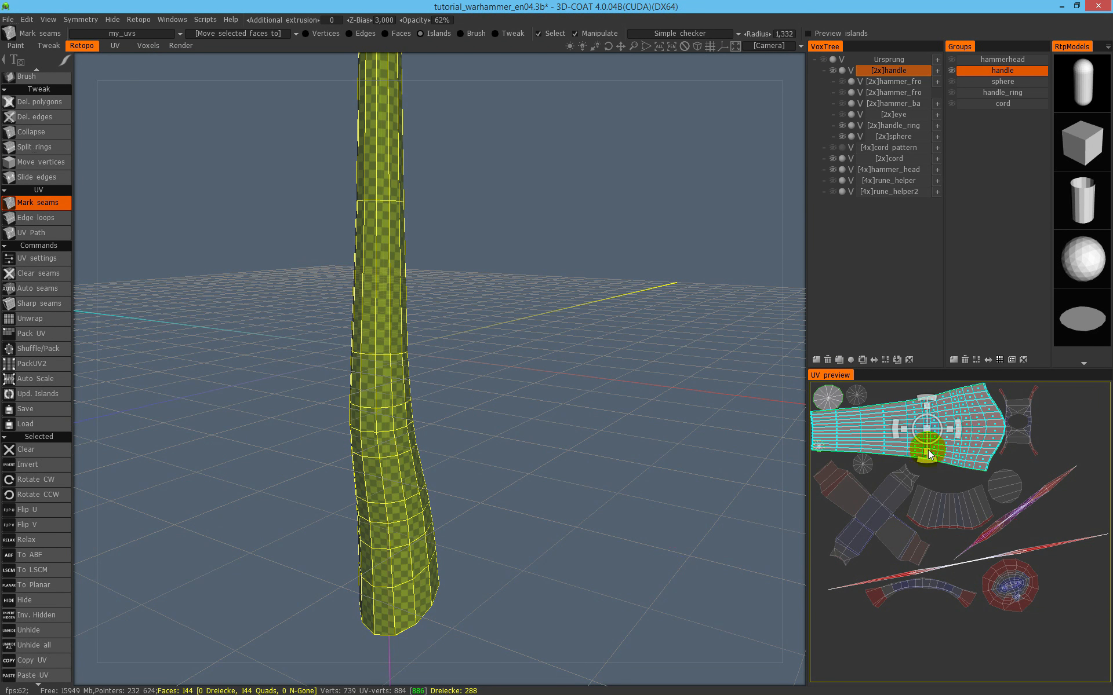
key(Escape)
scroll(400, 200, down, 2)
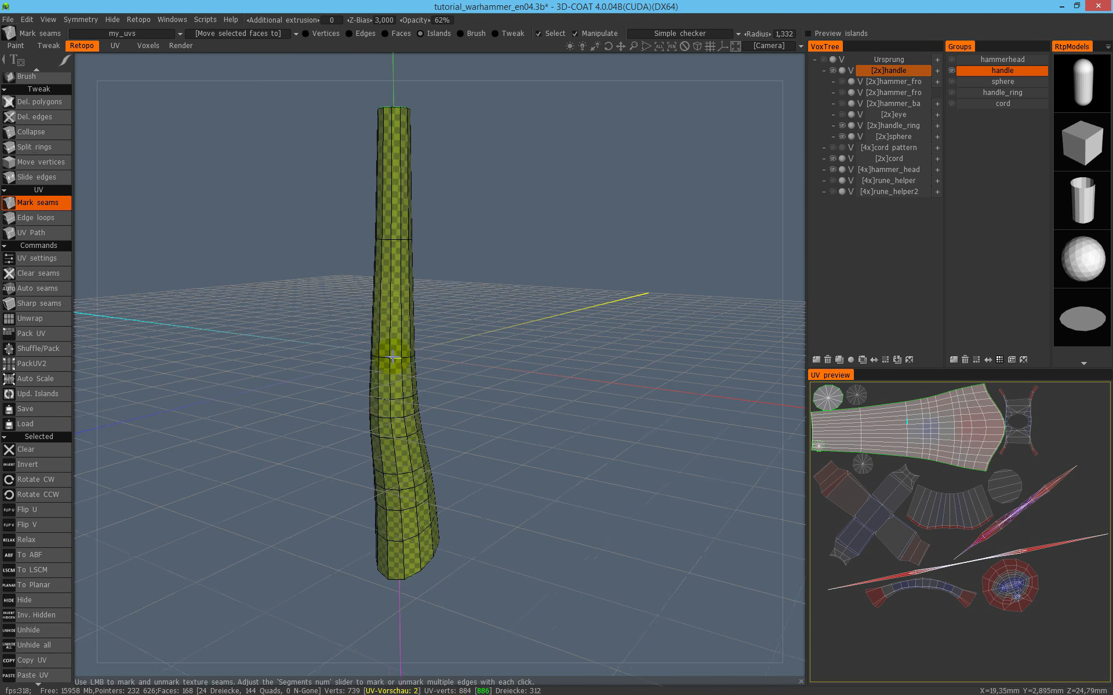
drag(463, 464, 359, 382)
Make the sphere group active and visible, and keep the handle group shown above it as a reference.
click(951, 81)
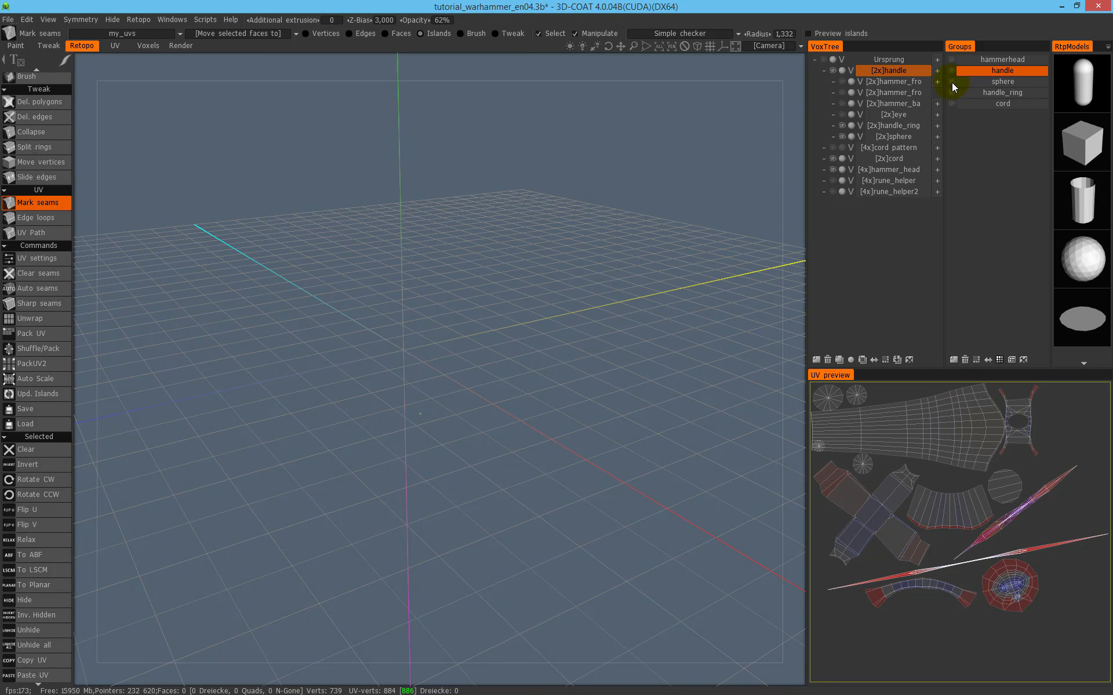
drag(635, 454, 461, 409)
middle_drag(460, 410, 440, 294)
right_drag(440, 293, 481, 297)
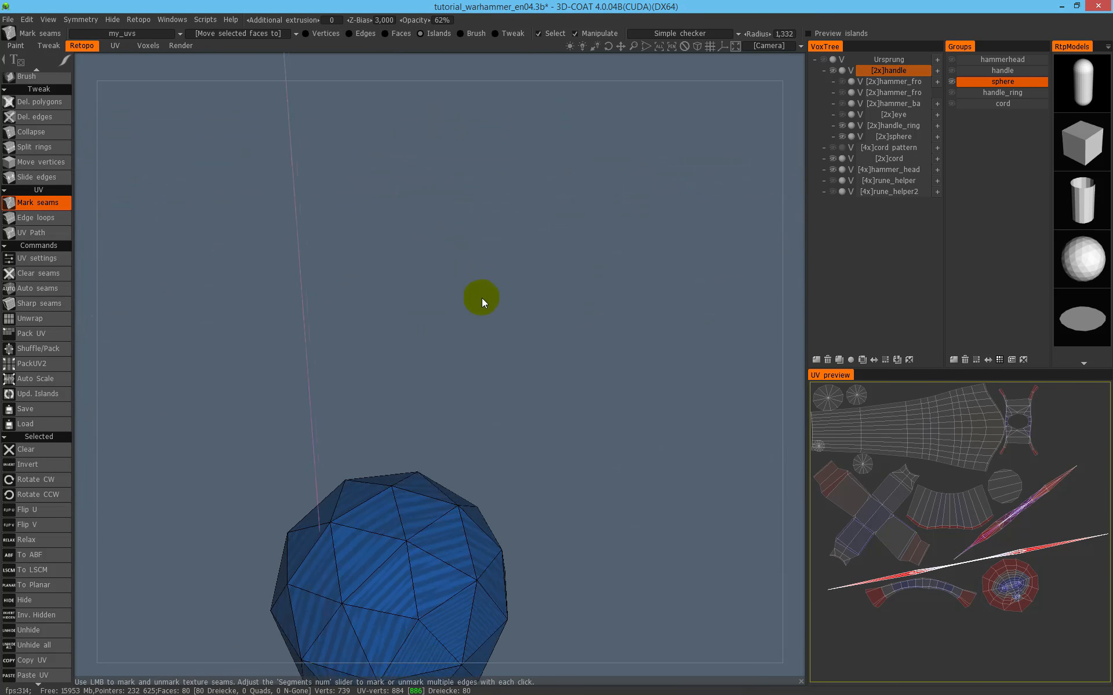
middle_drag(482, 333, 489, 287)
right_drag(489, 288, 472, 293)
drag(459, 429, 427, 385)
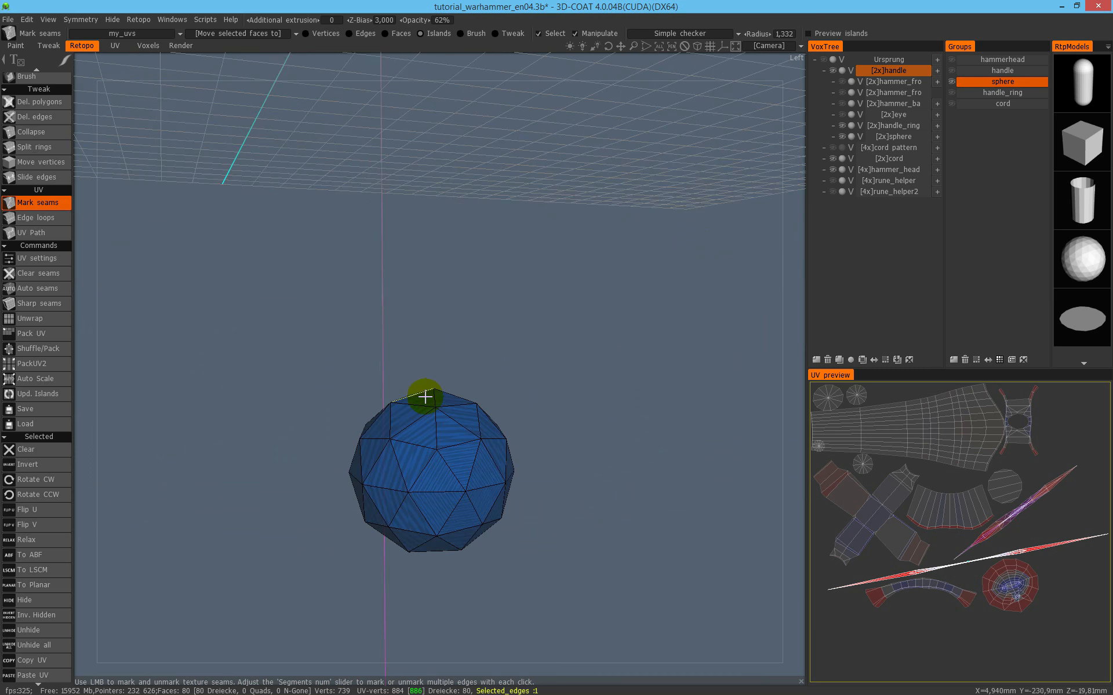
click(951, 71)
drag(653, 385, 545, 364)
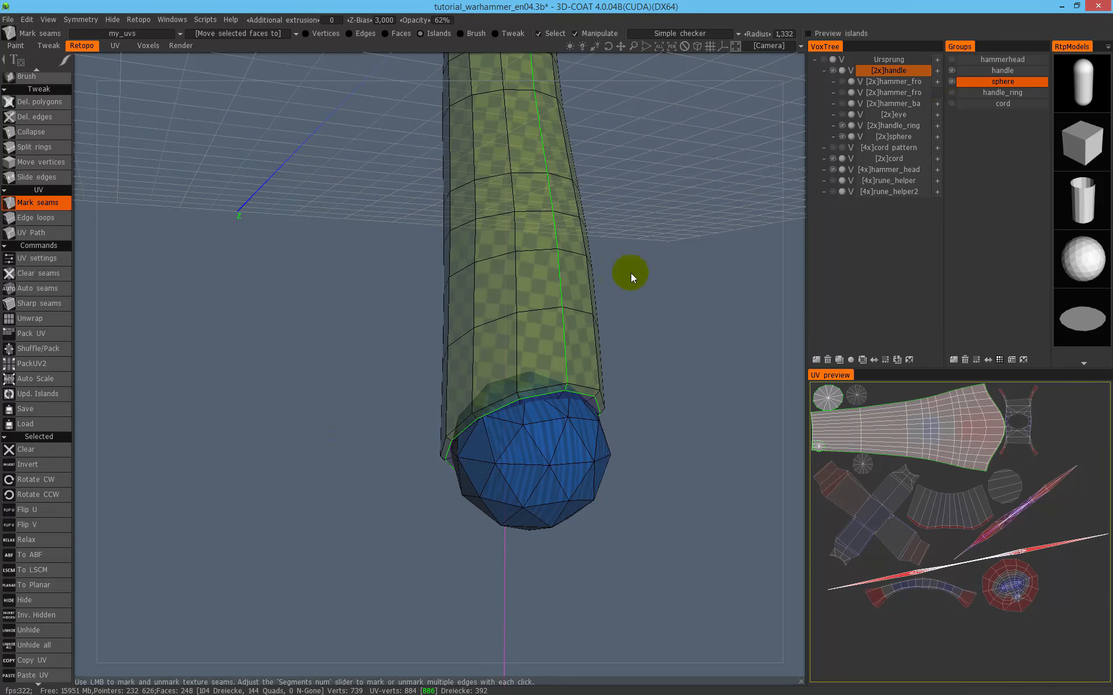
middle_drag(514, 411, 444, 436)
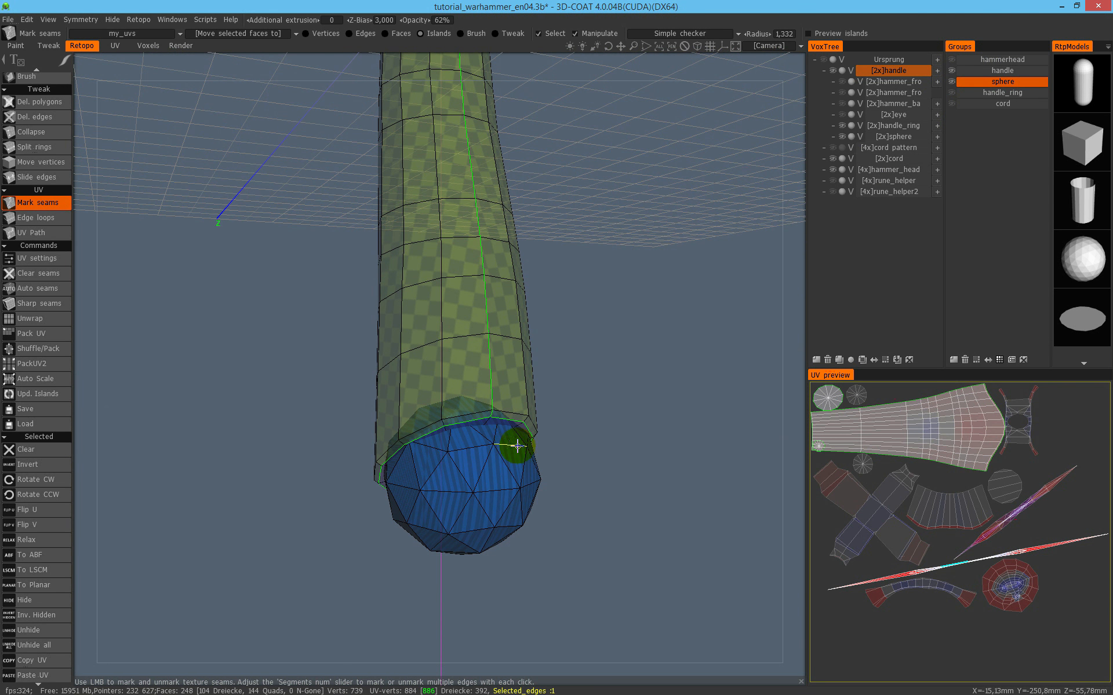
Mark the first seam edges across the sphere just below the handle's end and check its UV island.
alt+drag(485, 449, 599, 490)
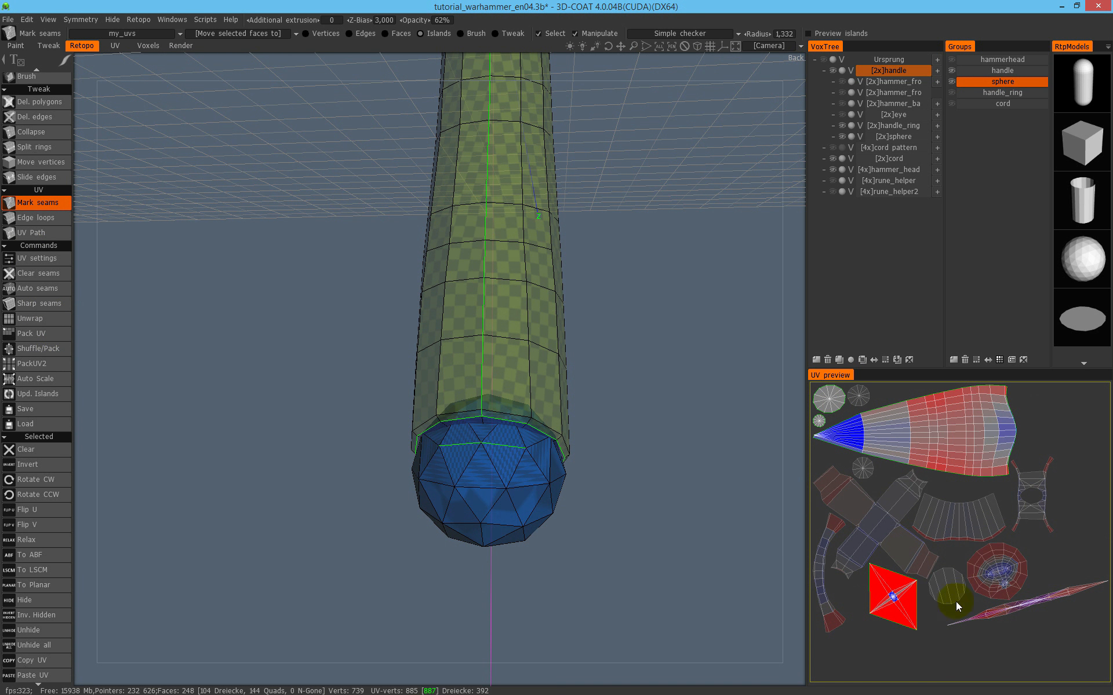
click(994, 577)
click(1007, 585)
click(907, 607)
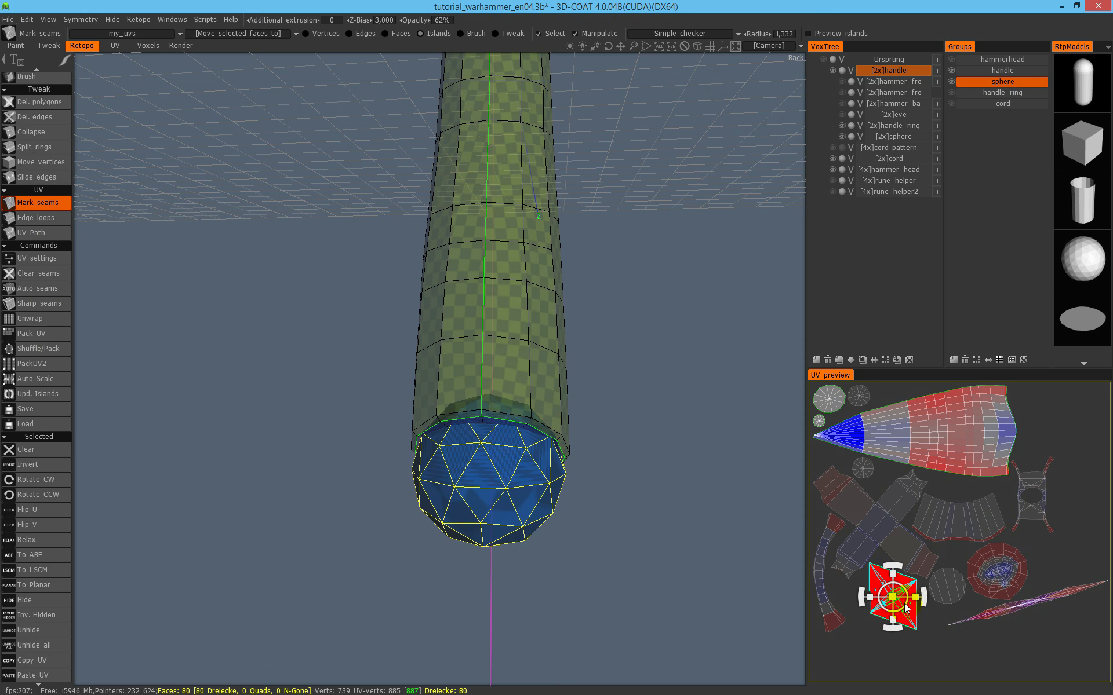
click(898, 616)
right_drag(620, 494, 603, 471)
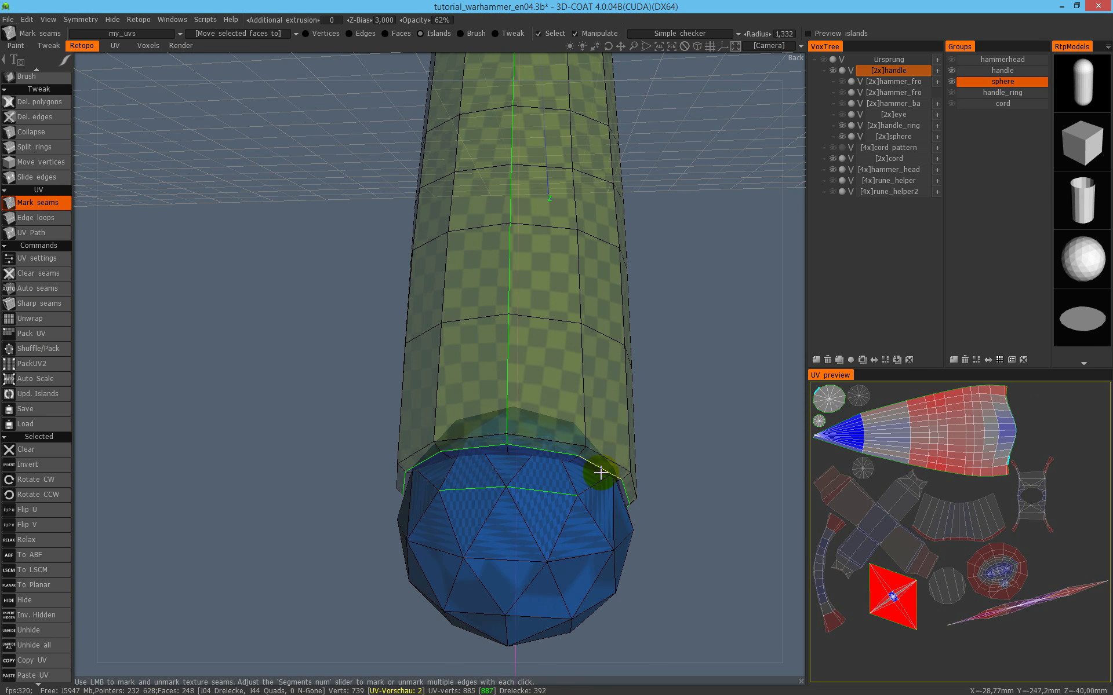
Extend the sphere's seam edge by edge in both directions below the handle's rim.
middle_drag(604, 471, 581, 397)
alt+drag(463, 426, 532, 449)
click(460, 386)
click(502, 383)
alt+drag(438, 397, 355, 406)
click(442, 396)
click(390, 393)
click(510, 383)
click(571, 382)
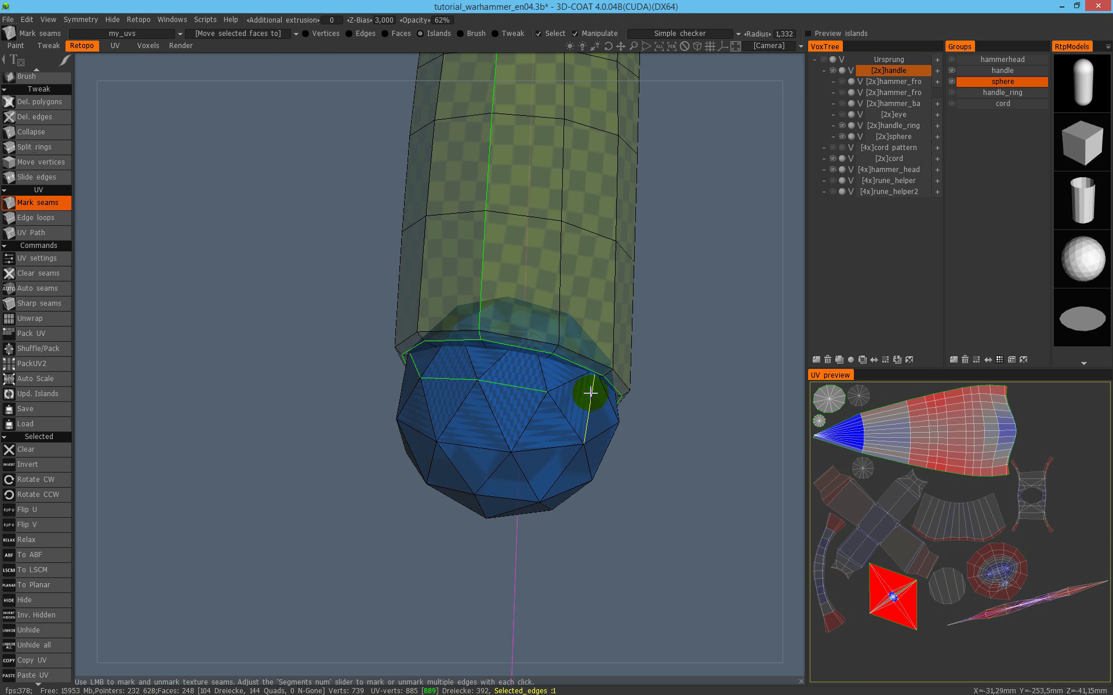
Unwrap the sphere's island with LSCM and auto-scale the UV islands.
click(870, 586)
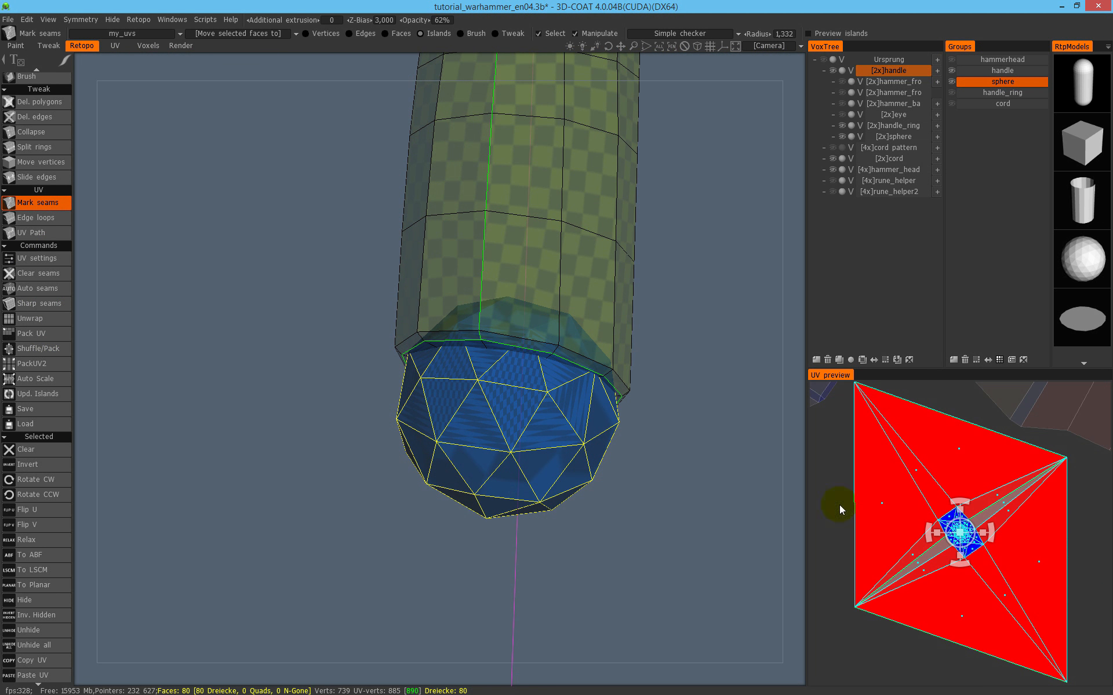
click(57, 576)
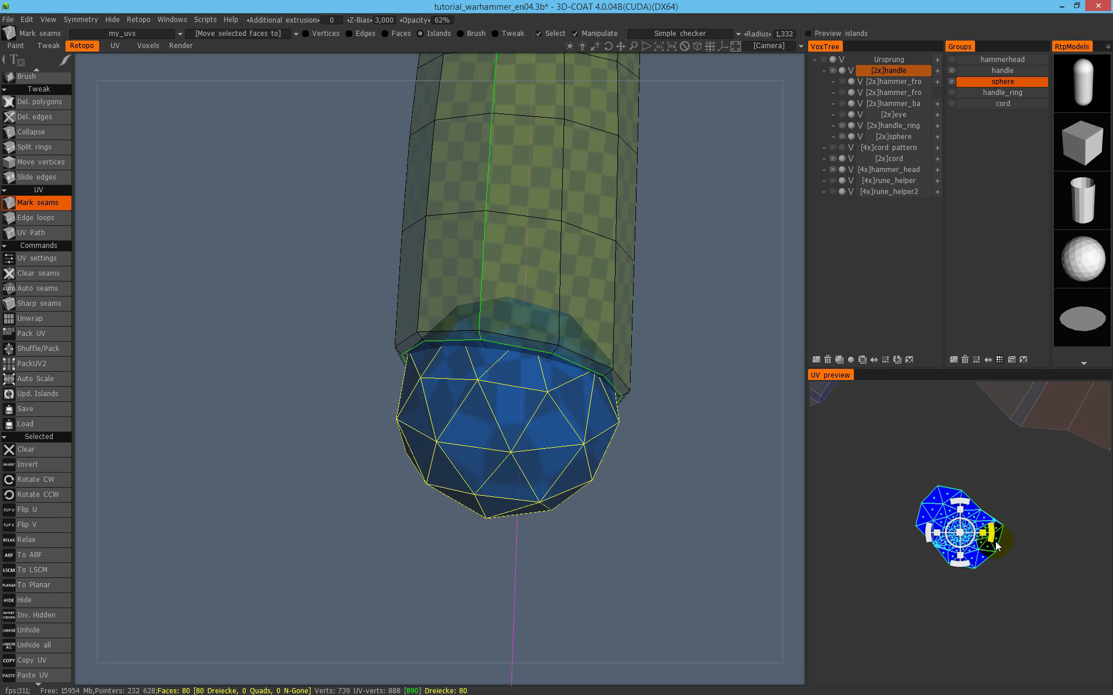
click(1015, 542)
click(51, 378)
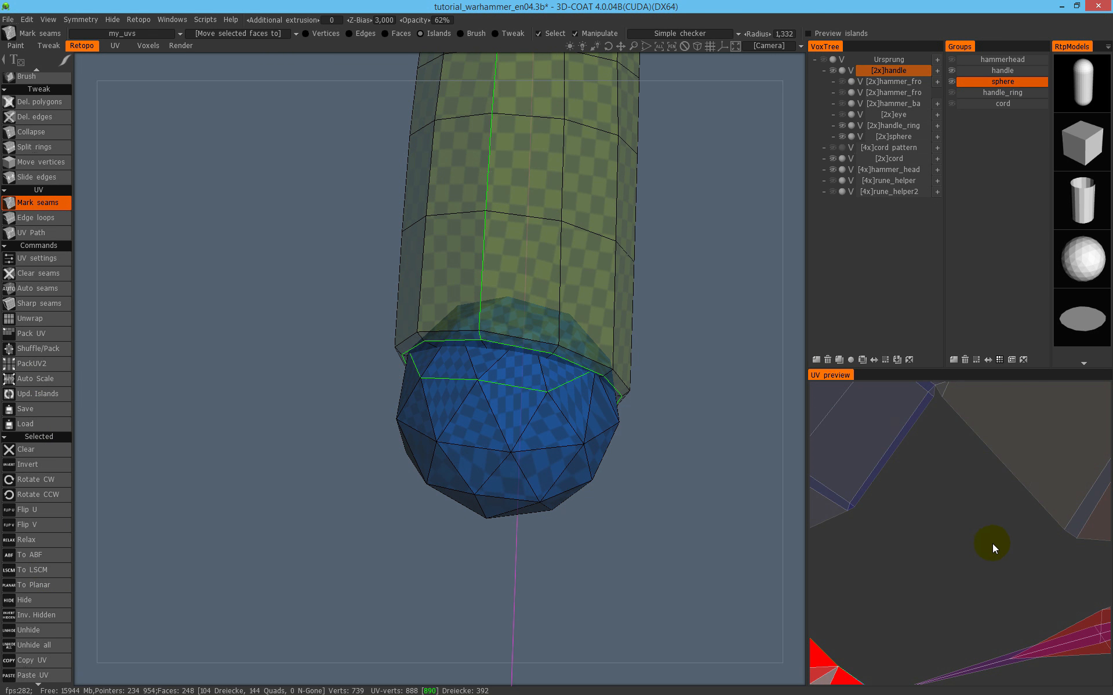
scroll(994, 539, down, 5)
click(856, 656)
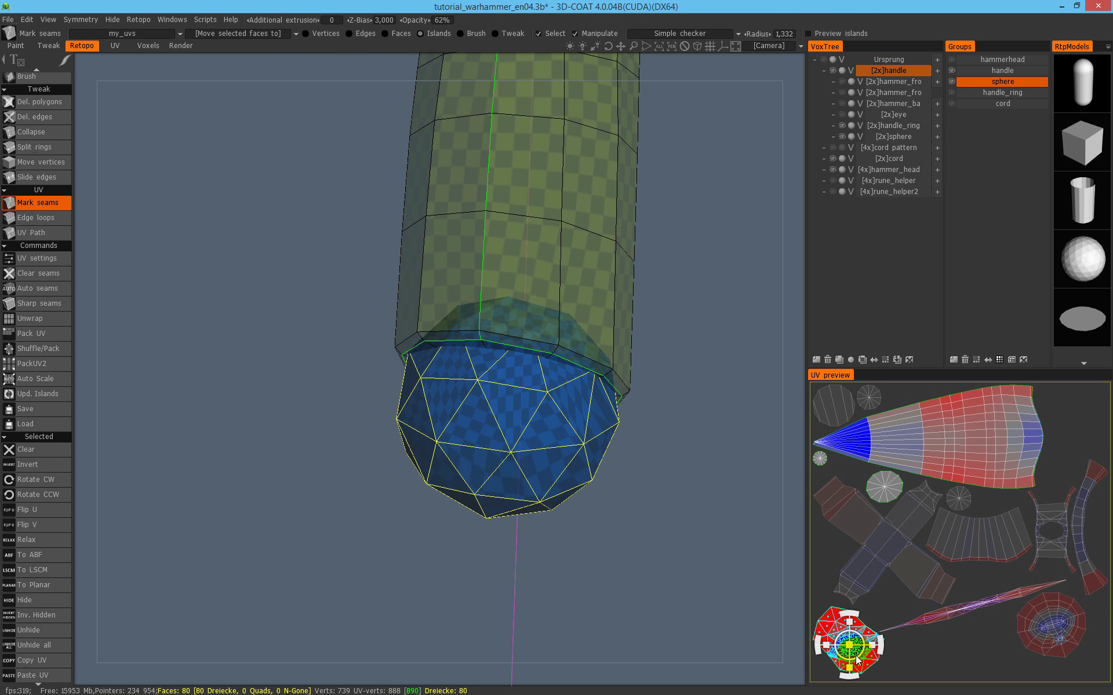
key(f)
key(Escape)
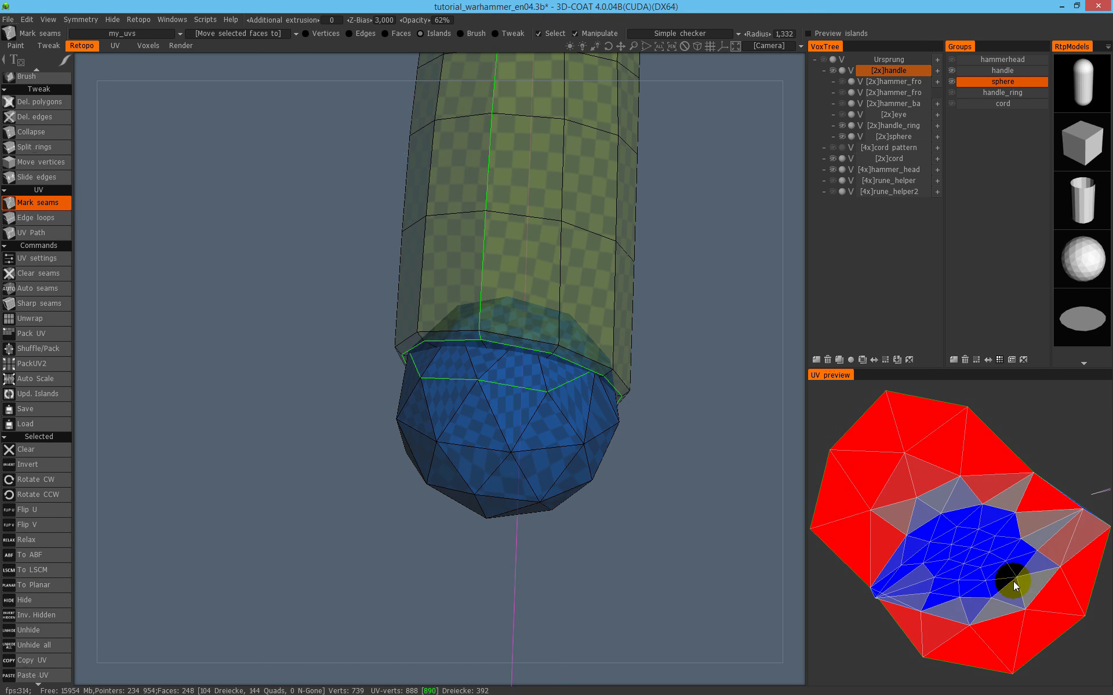
scroll(1007, 511, down, 4)
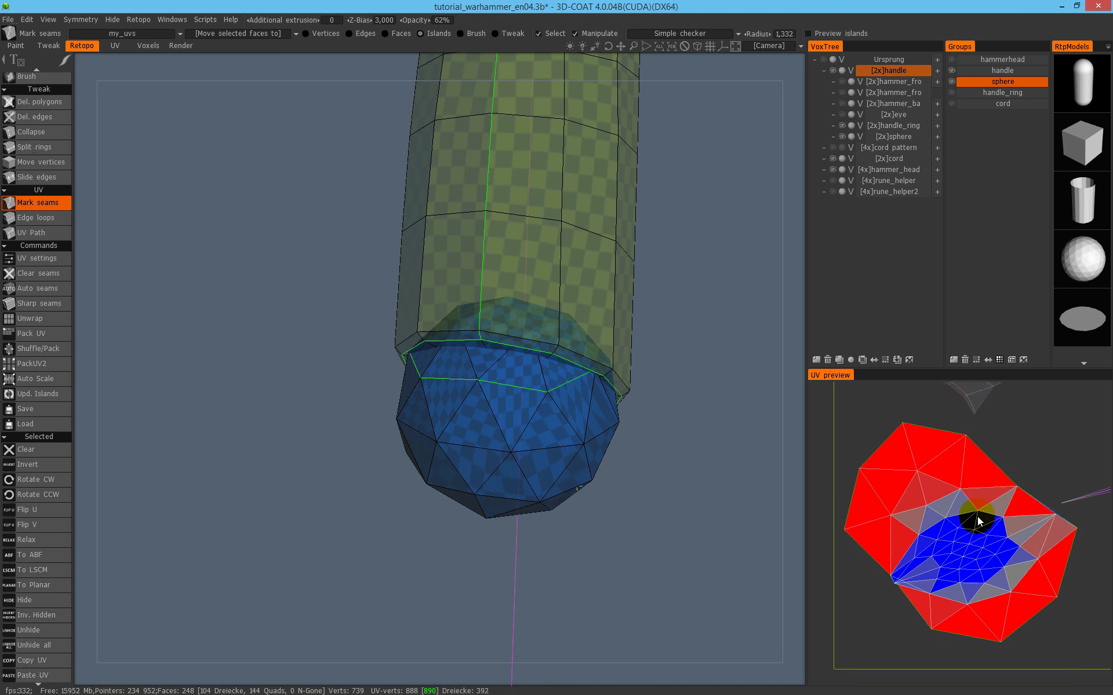
Mark the remaining seam edges around the sphere to close the loop and split it into two halves.
alt+drag(528, 422, 775, 296)
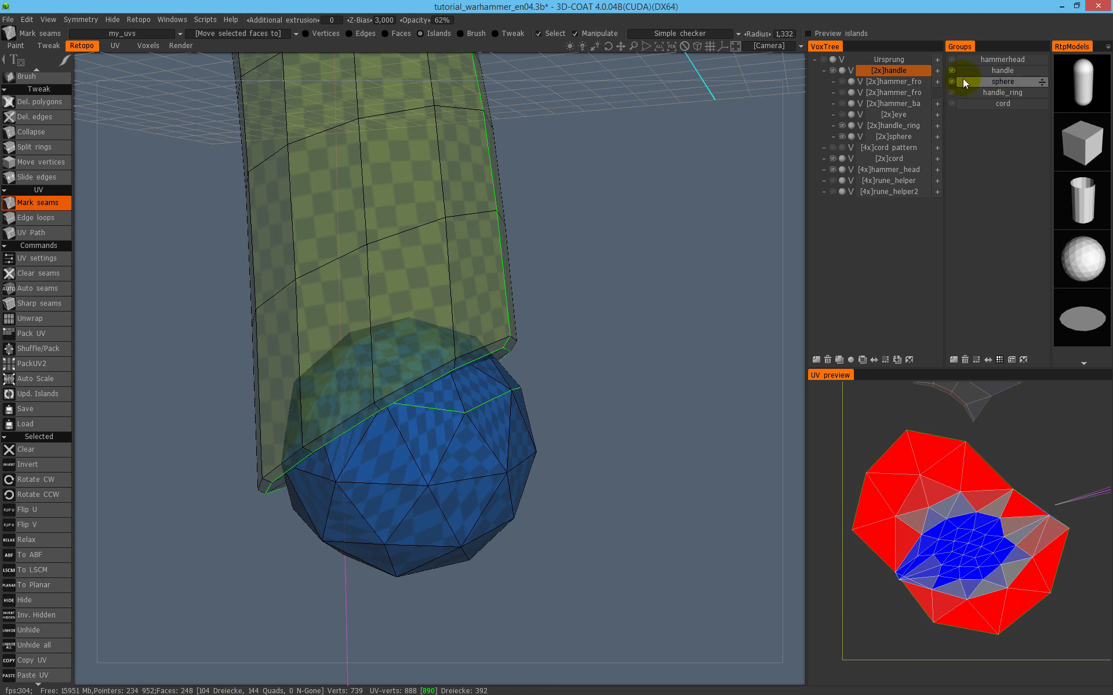
alt+drag(422, 442, 521, 351)
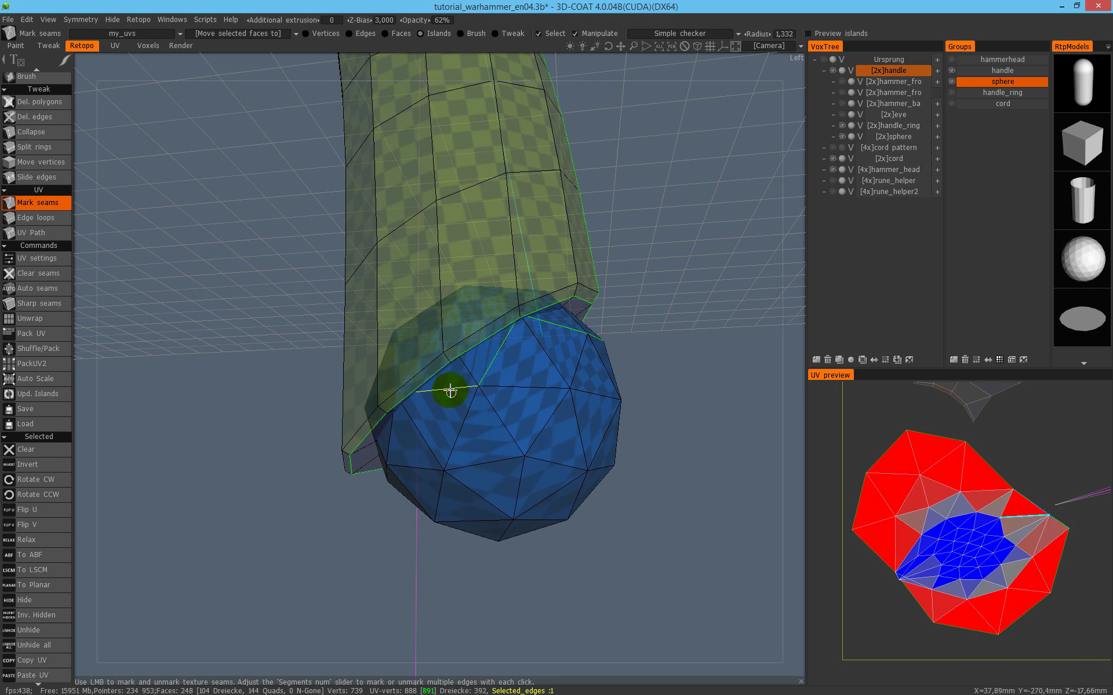
click(492, 360)
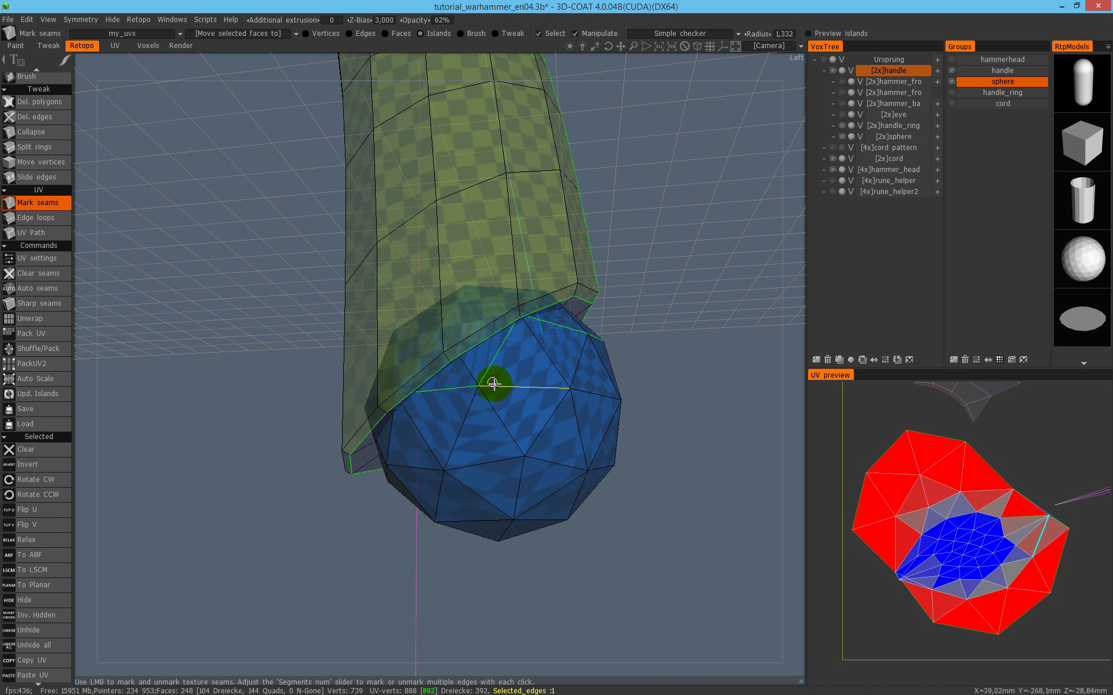
alt+drag(479, 380, 557, 367)
alt+drag(370, 405, 647, 427)
click(561, 380)
click(432, 390)
alt+drag(432, 389, 574, 455)
click(539, 468)
alt+drag(485, 442, 487, 402)
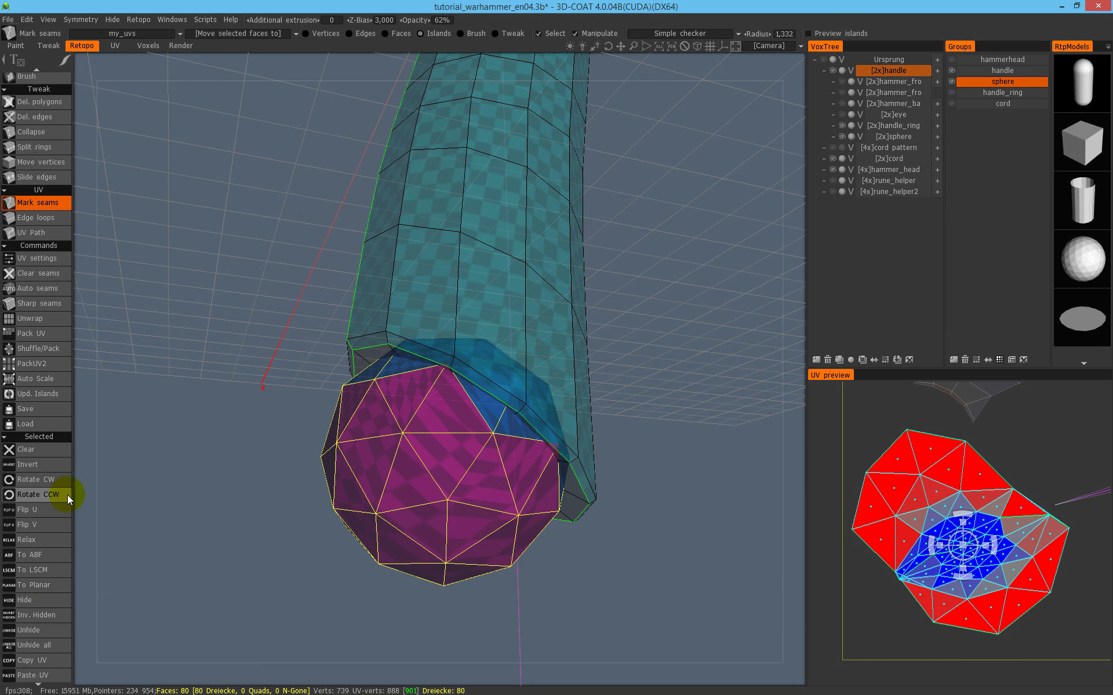
Unwrap the split sphere and move the lower half's UV island clear of the upper half's island.
click(51, 585)
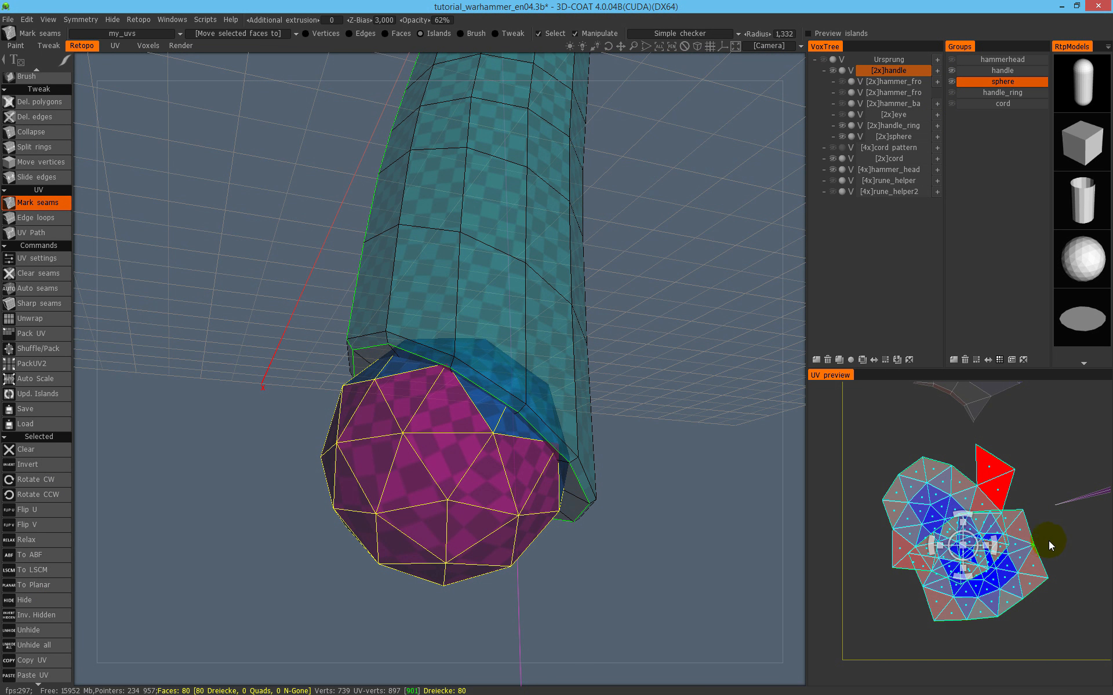
click(999, 403)
click(1016, 583)
drag(978, 565, 1065, 600)
scroll(1026, 474, down, 2)
middle_drag(994, 473, 902, 454)
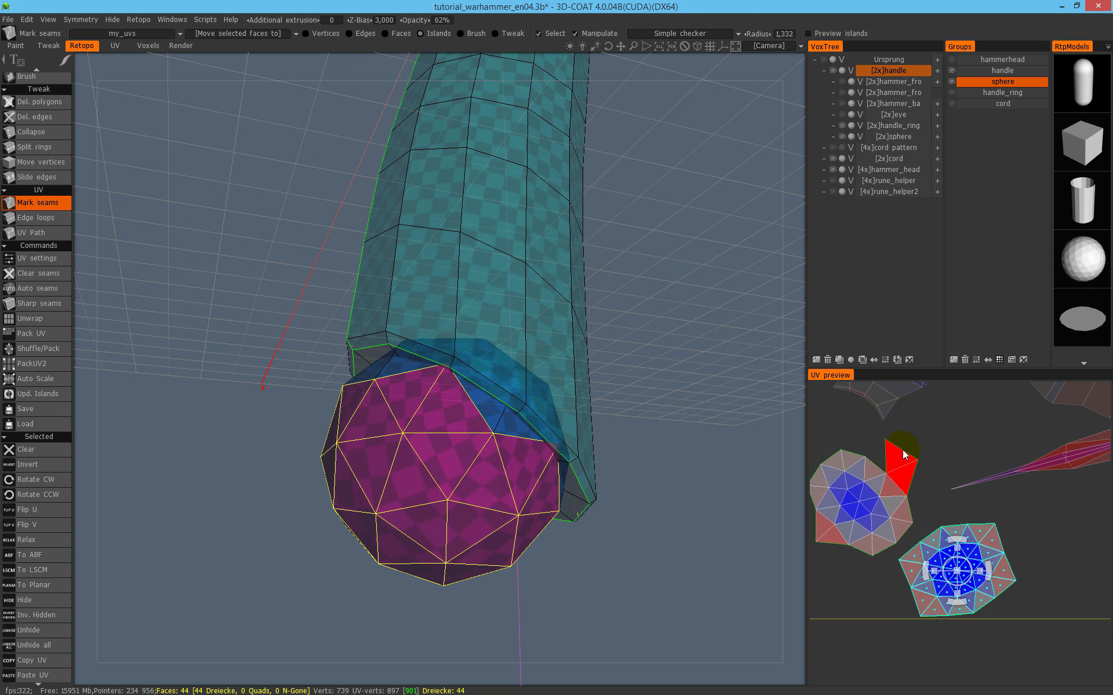
click(878, 482)
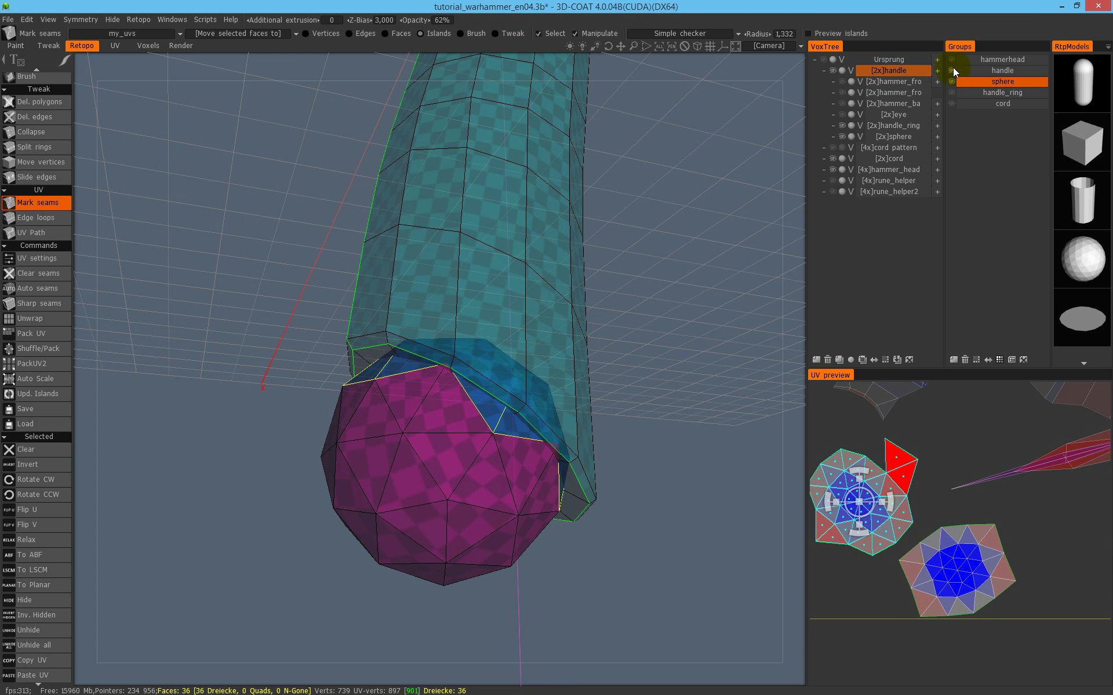
Hide the handle group and remove the stray seam edge on the sphere's upper half.
click(952, 70)
alt+drag(559, 437, 390, 481)
click(866, 500)
alt+drag(678, 456, 399, 420)
click(368, 451)
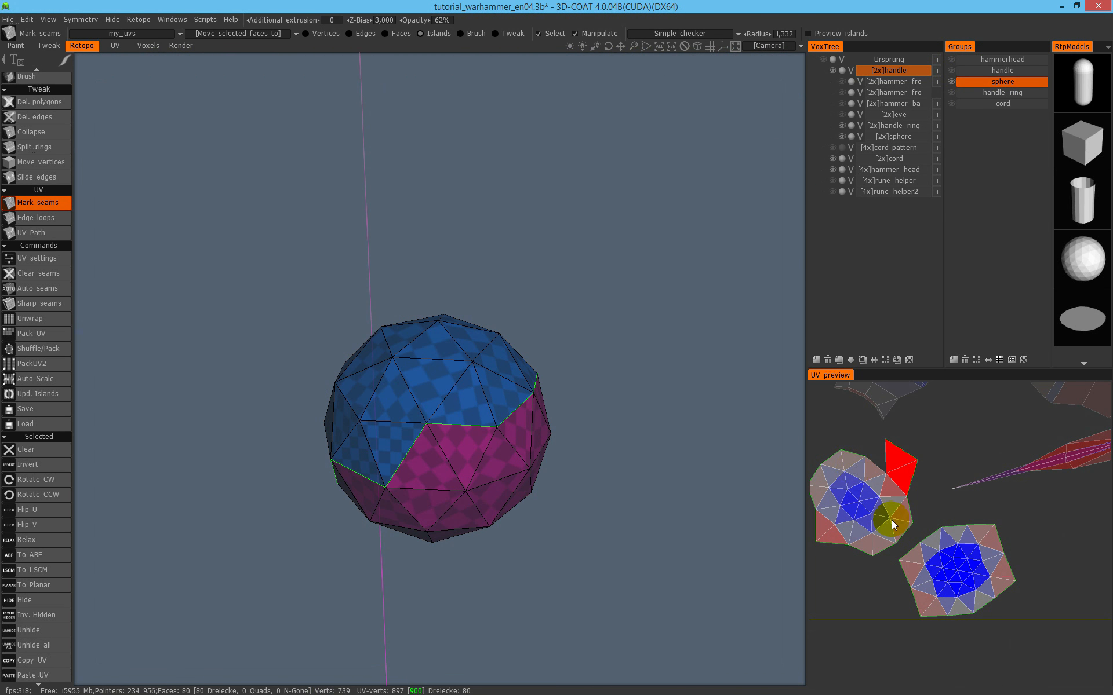
Re-unwrap the UV island of the sphere's upper half with LSCM and compare both halves' islands.
click(925, 521)
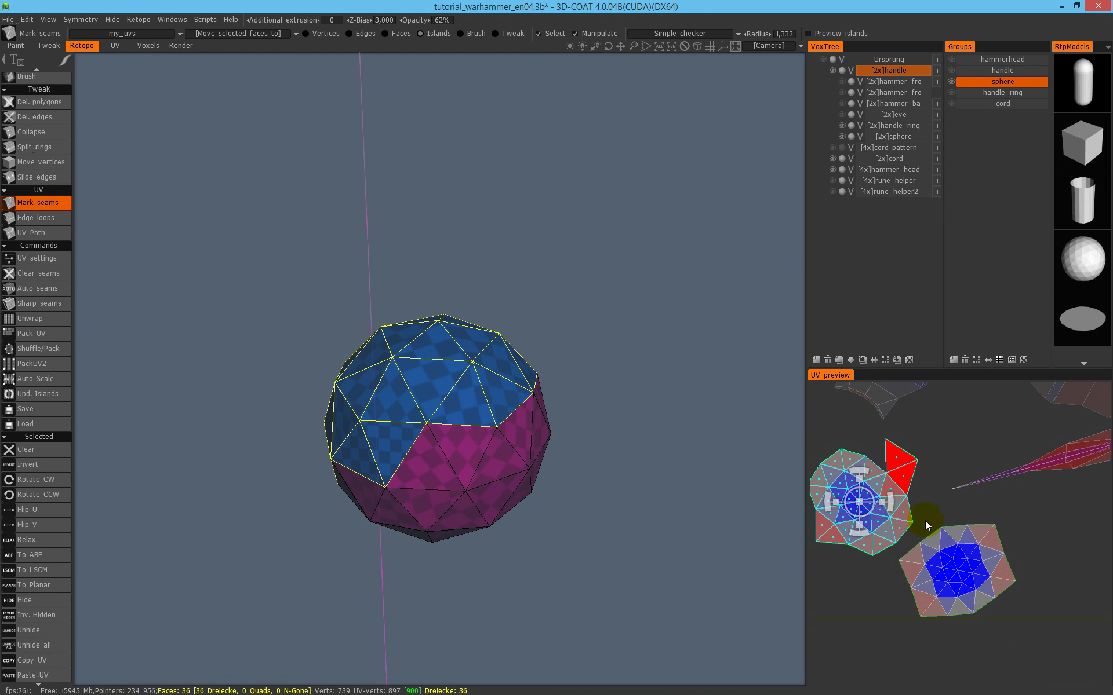
click(50, 573)
click(861, 521)
scroll(985, 527, down, 2)
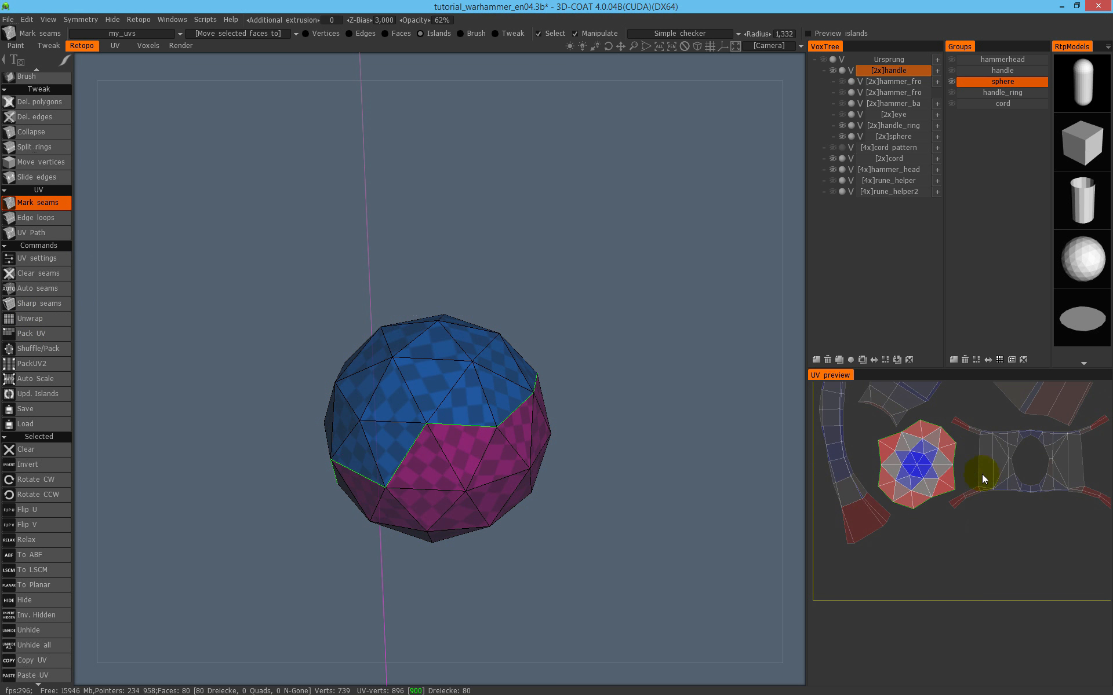
scroll(970, 498, down, 3)
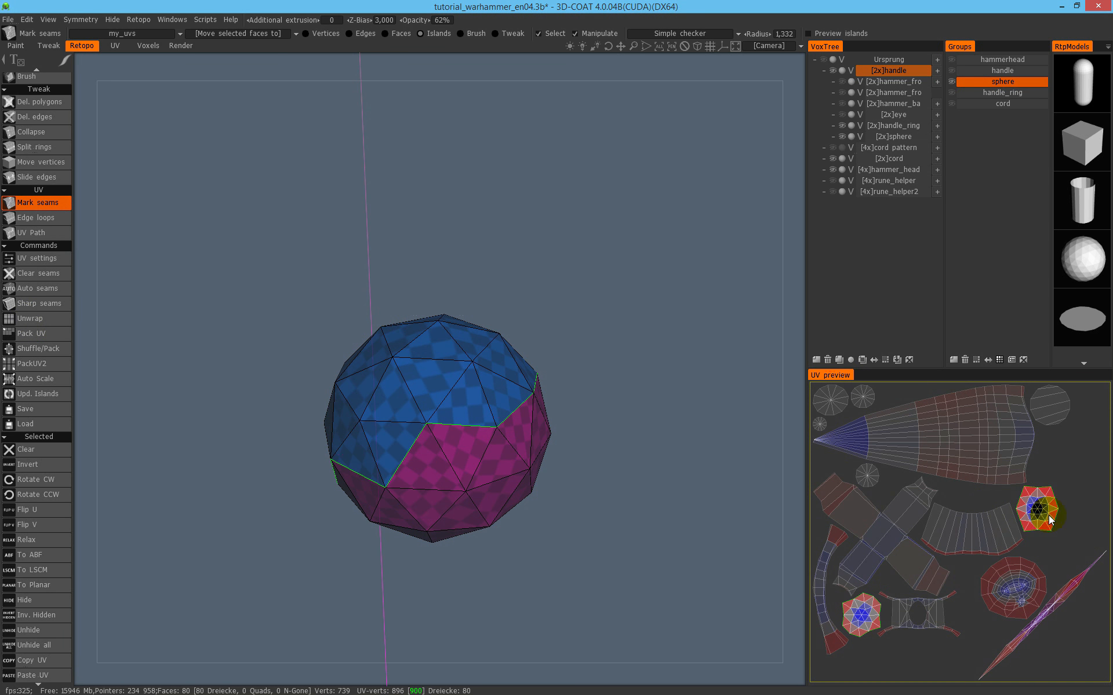
scroll(1032, 498, up, 4)
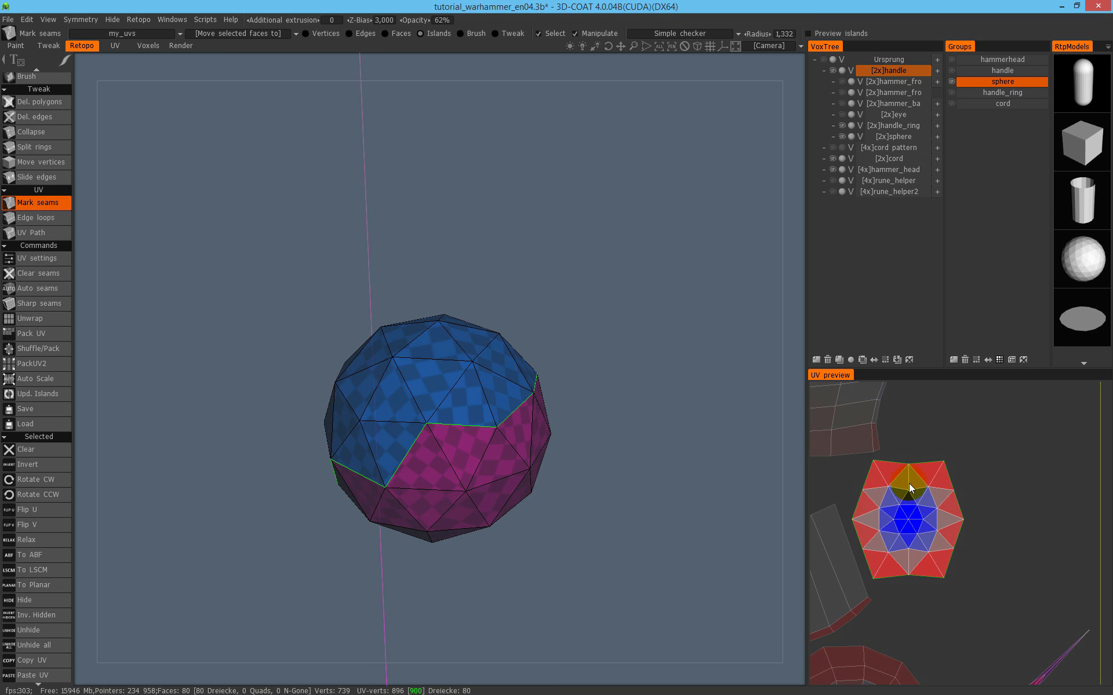
Set the two opposite inner edges running inward from the border of the sphere's lower-half UV island as seams.
click(909, 482)
click(907, 478)
scroll(937, 471, up, 1)
middle_drag(939, 481, 982, 484)
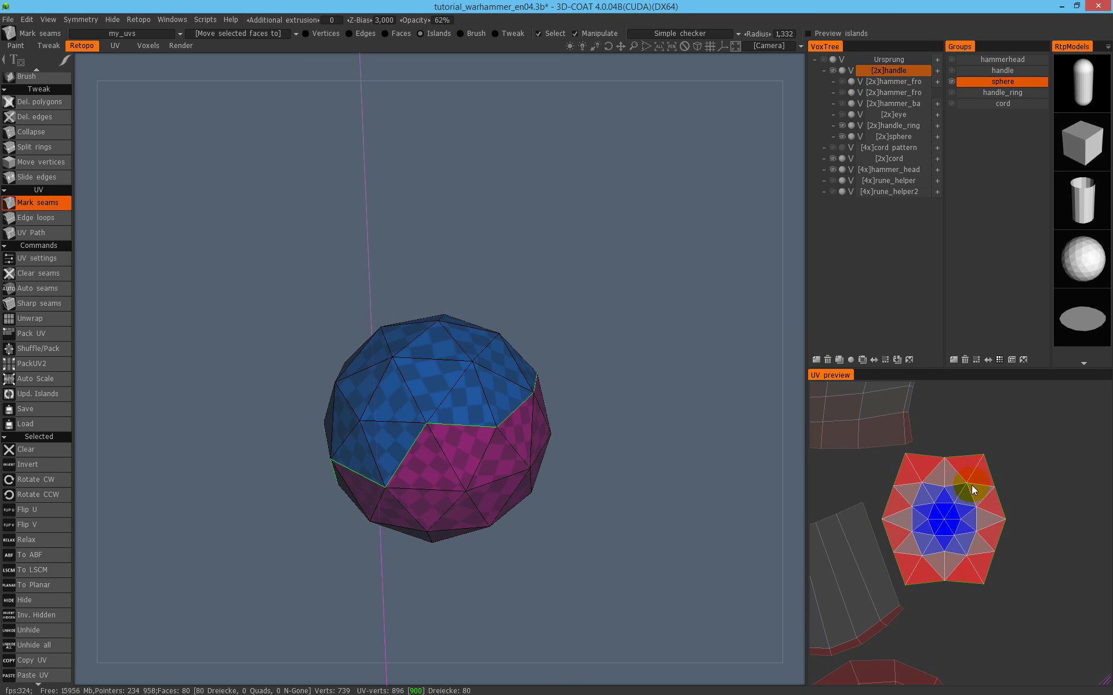
click(357, 33)
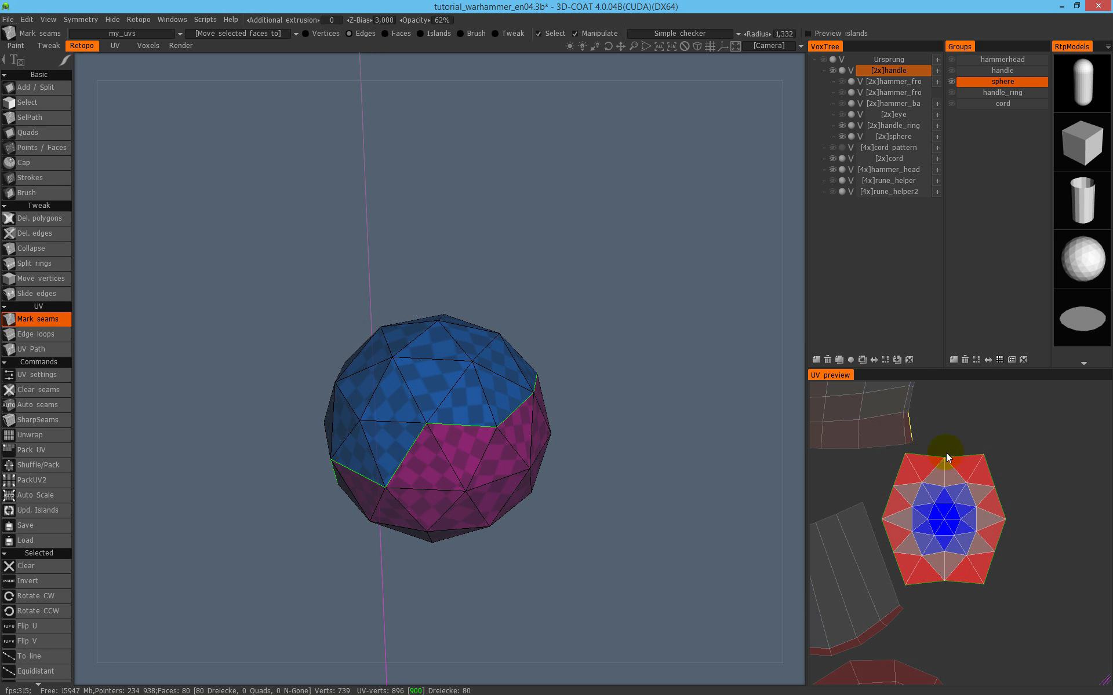
click(946, 479)
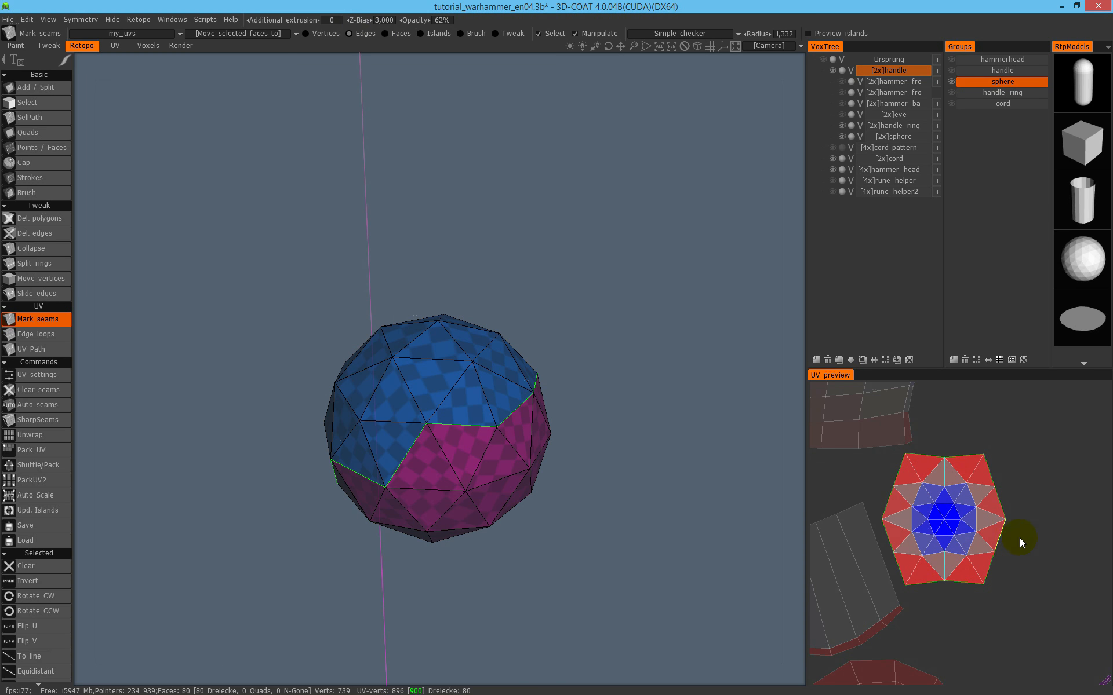
drag(529, 385, 471, 385)
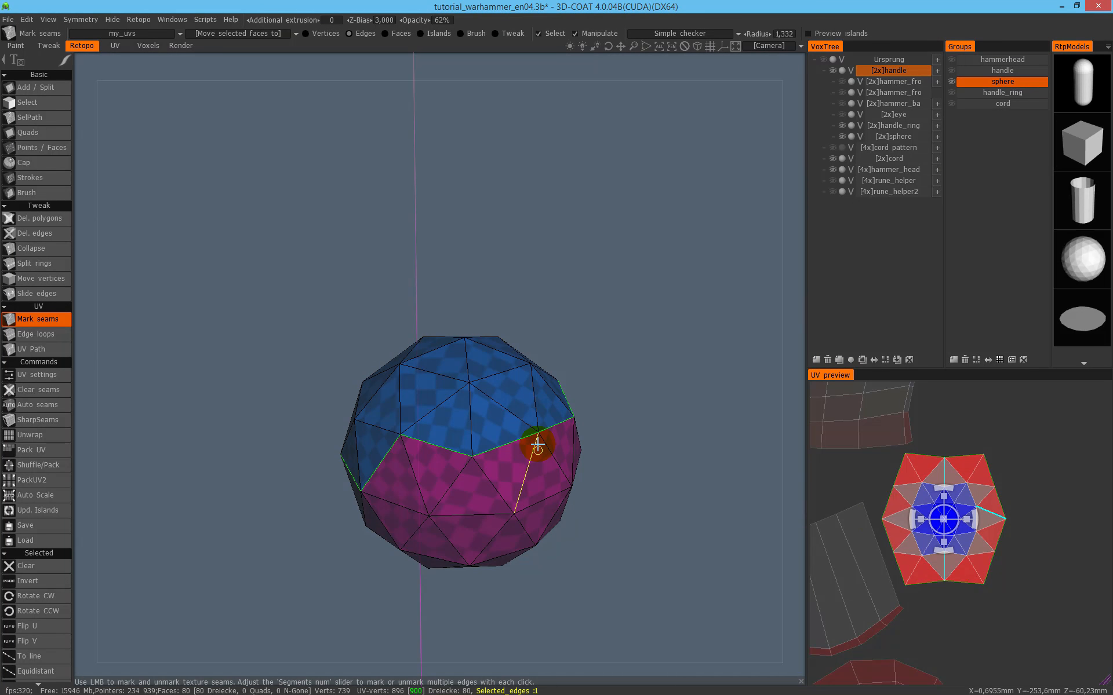
scroll(55, 556, down, 3)
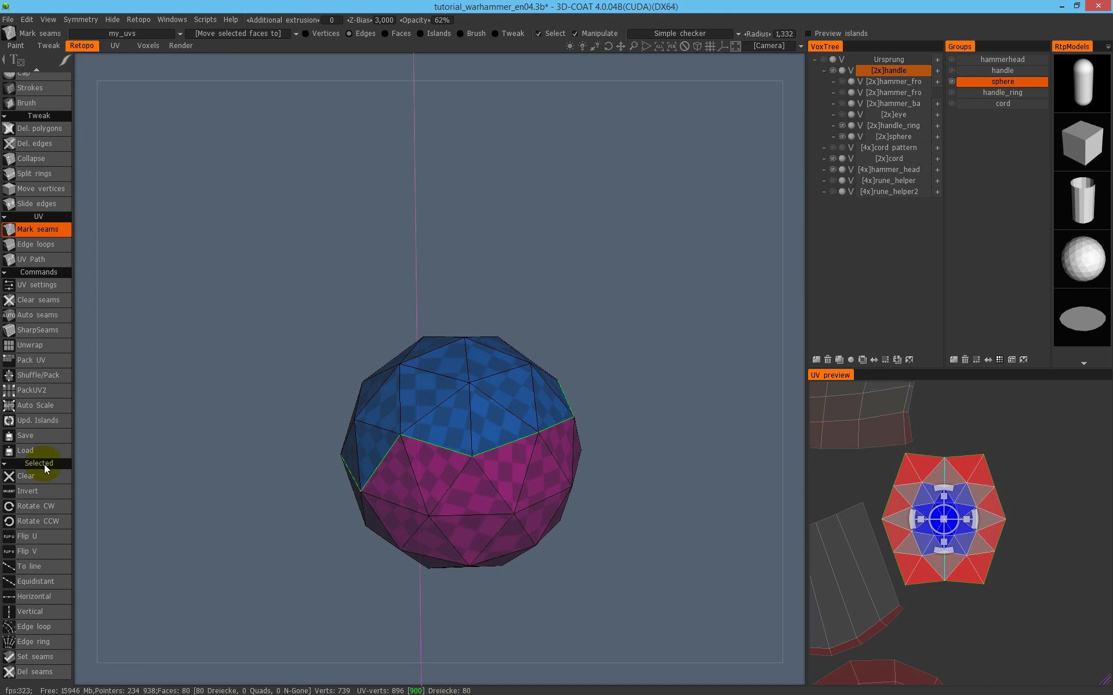
click(47, 657)
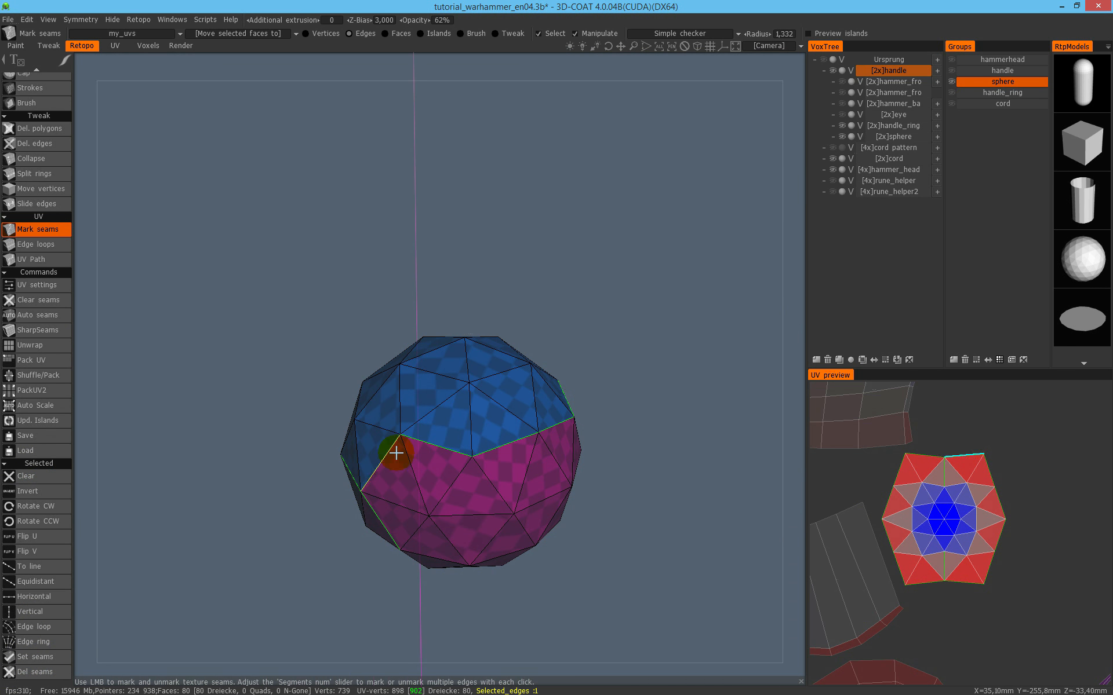
drag(393, 452, 365, 528)
drag(634, 528, 192, 324)
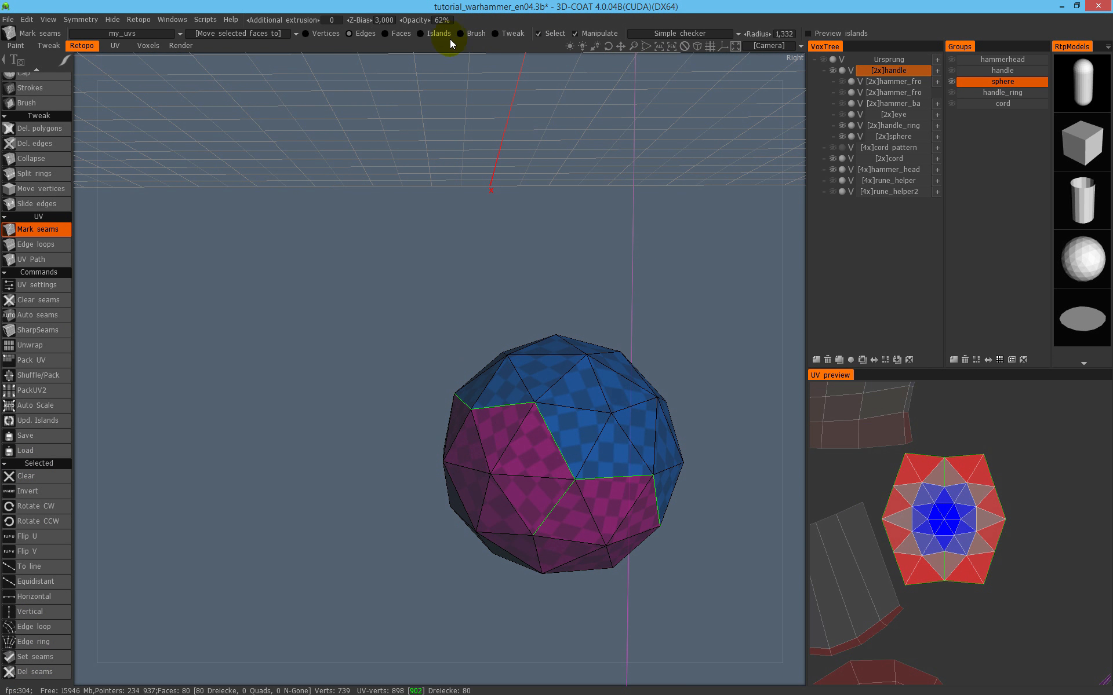
Re-unwrap the sphere's lower-half UV island, comparing the LSCM and ABF results and keeping ABF.
click(440, 35)
click(947, 494)
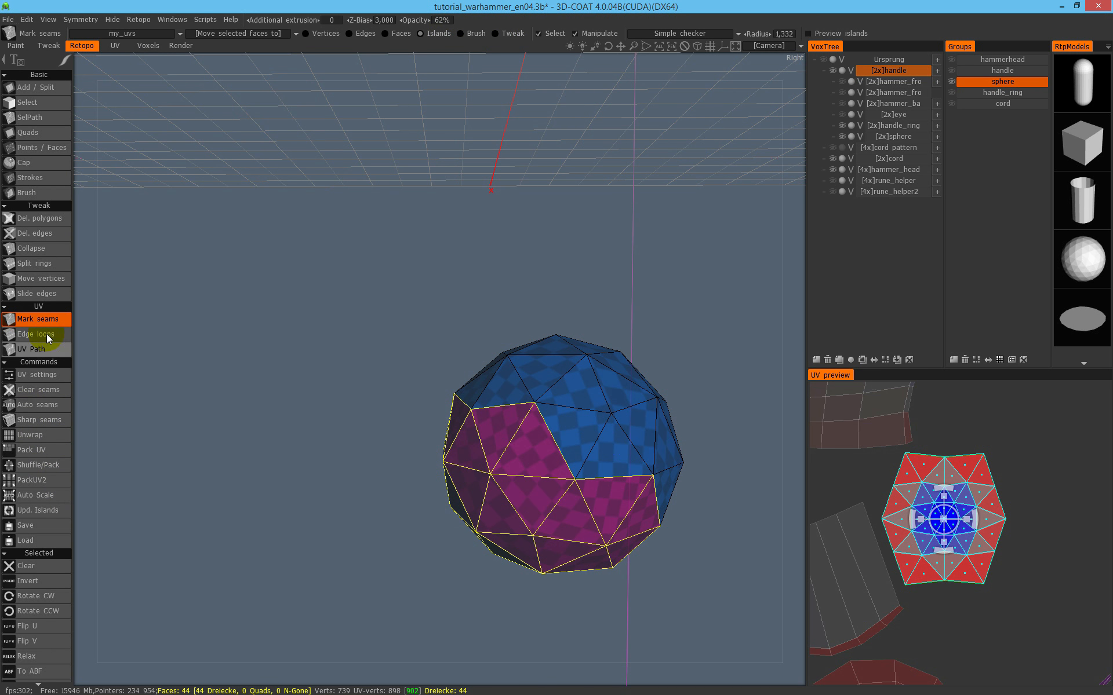
scroll(36, 489, down, 3)
click(51, 564)
click(43, 553)
click(998, 513)
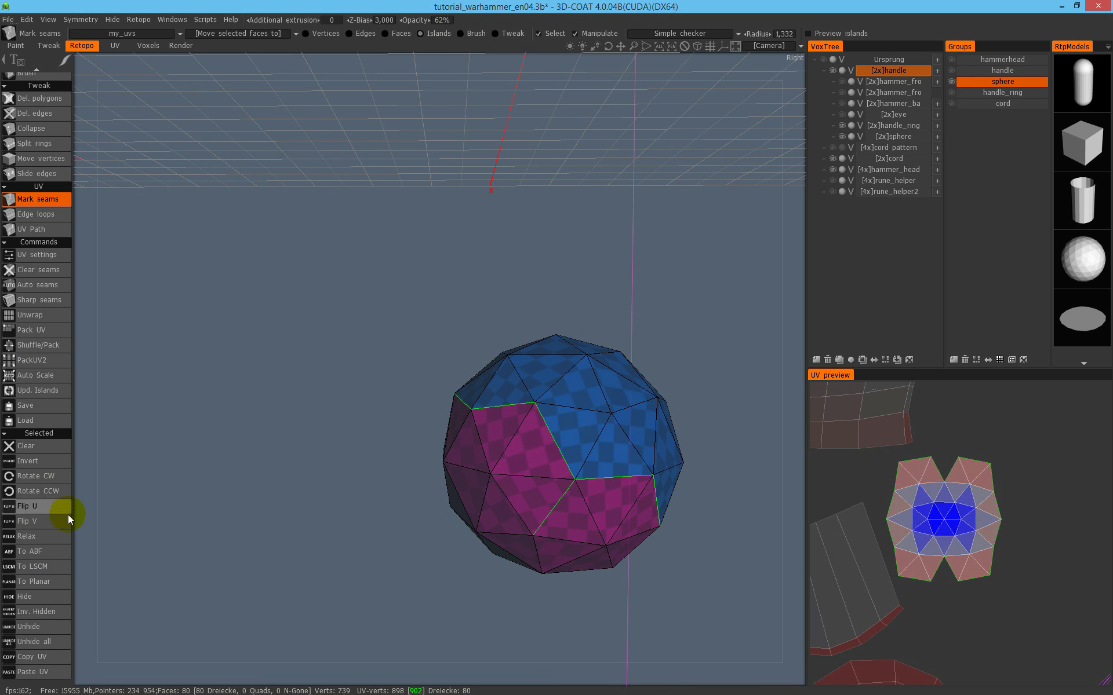
click(965, 524)
click(35, 551)
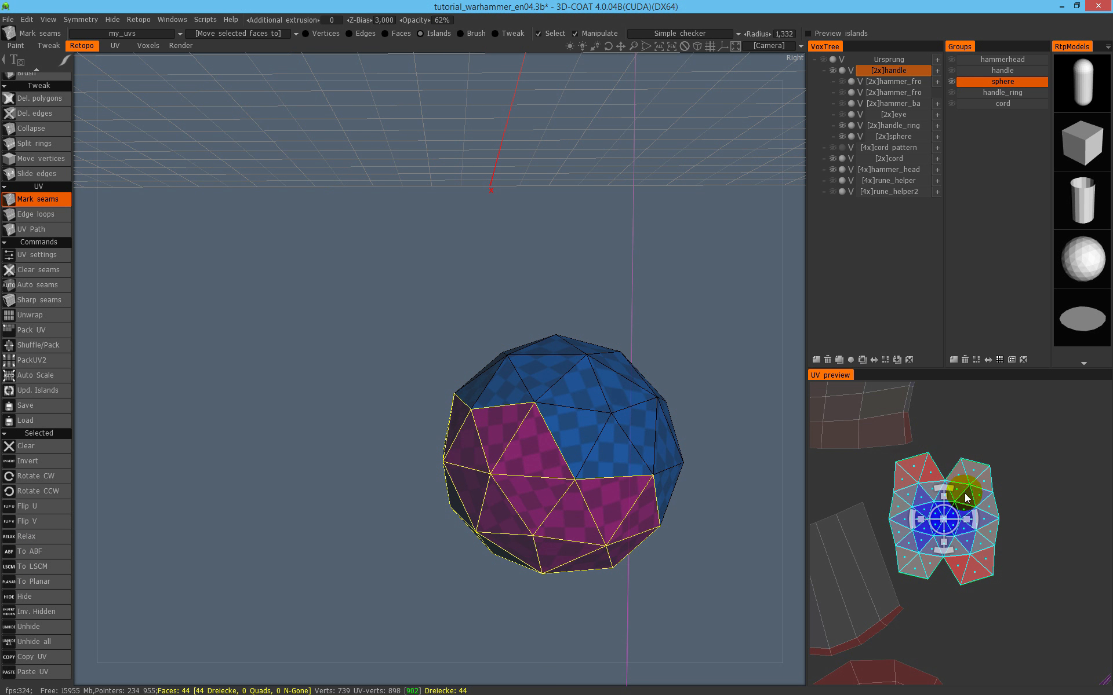
click(62, 548)
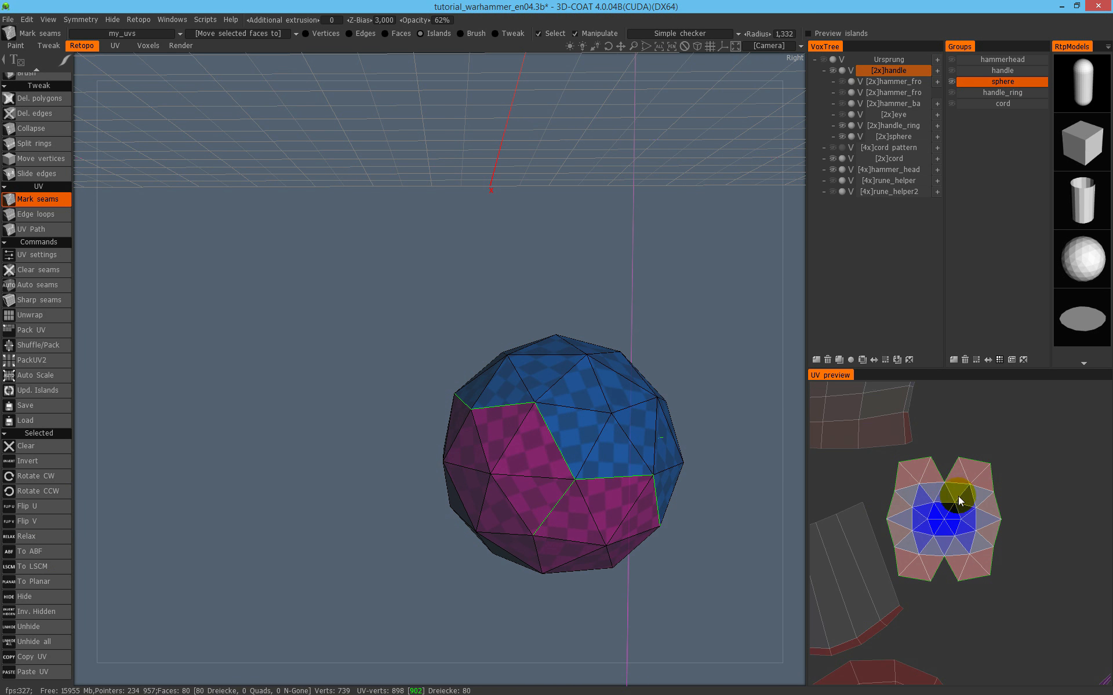
Set two opposite inner edges of the sphere's upper-half UV island as seams to cut inward from its border.
scroll(961, 458, down, 3)
scroll(983, 474, up, 3)
scroll(927, 510, down, 5)
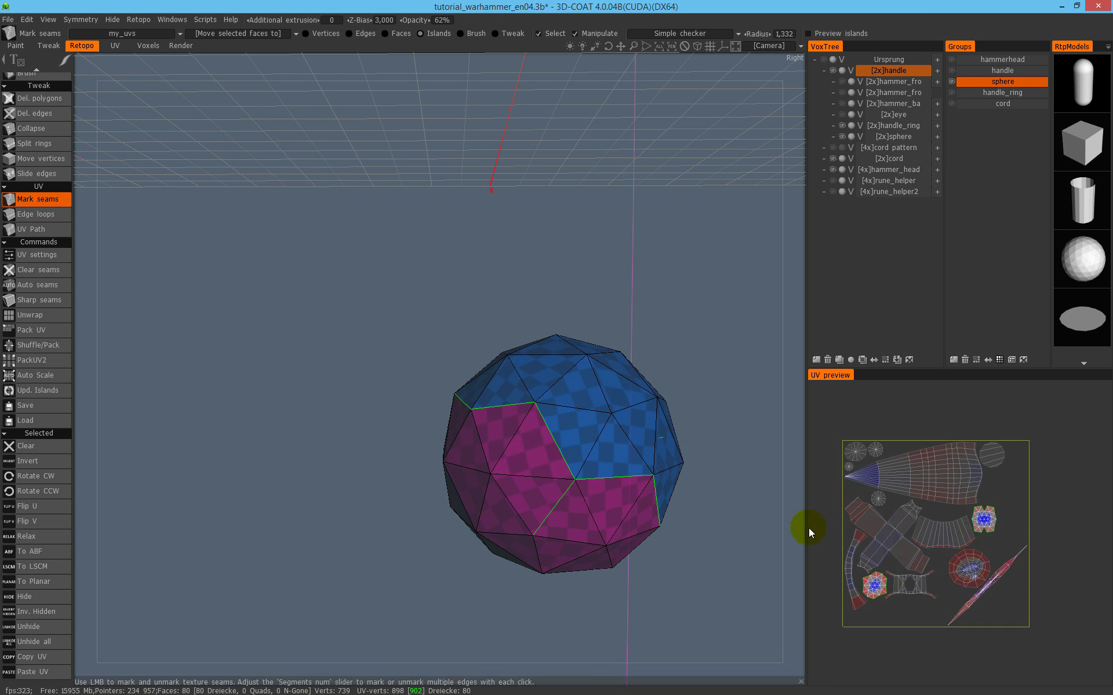
scroll(969, 510, up, 5)
scroll(924, 544, up, 5)
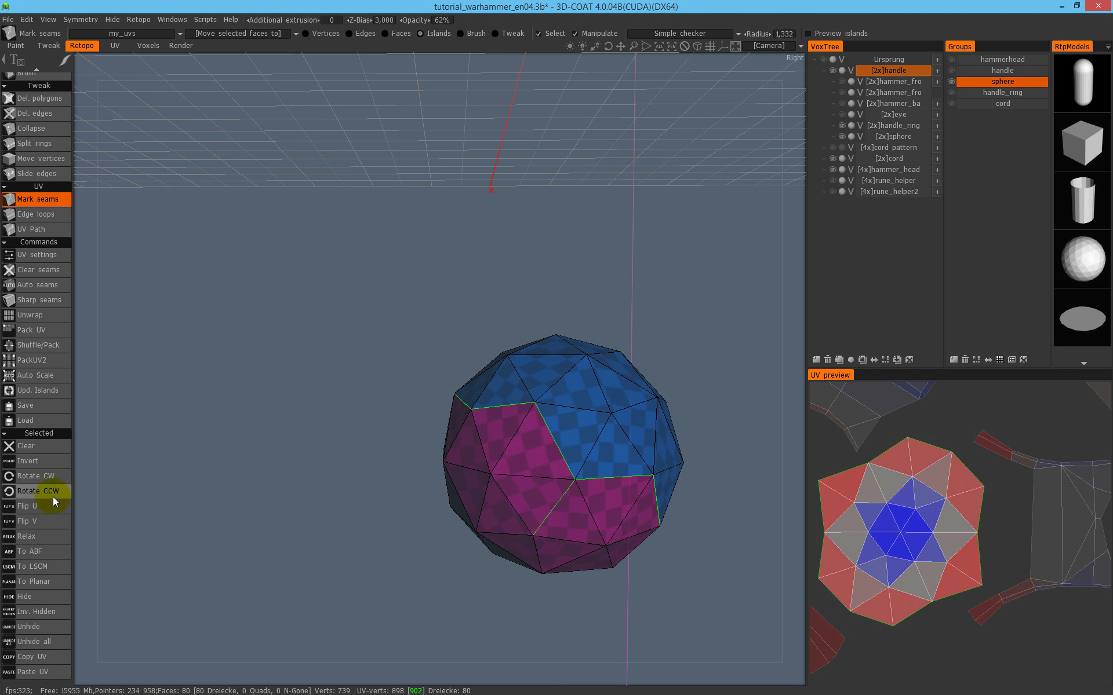
click(354, 35)
click(948, 471)
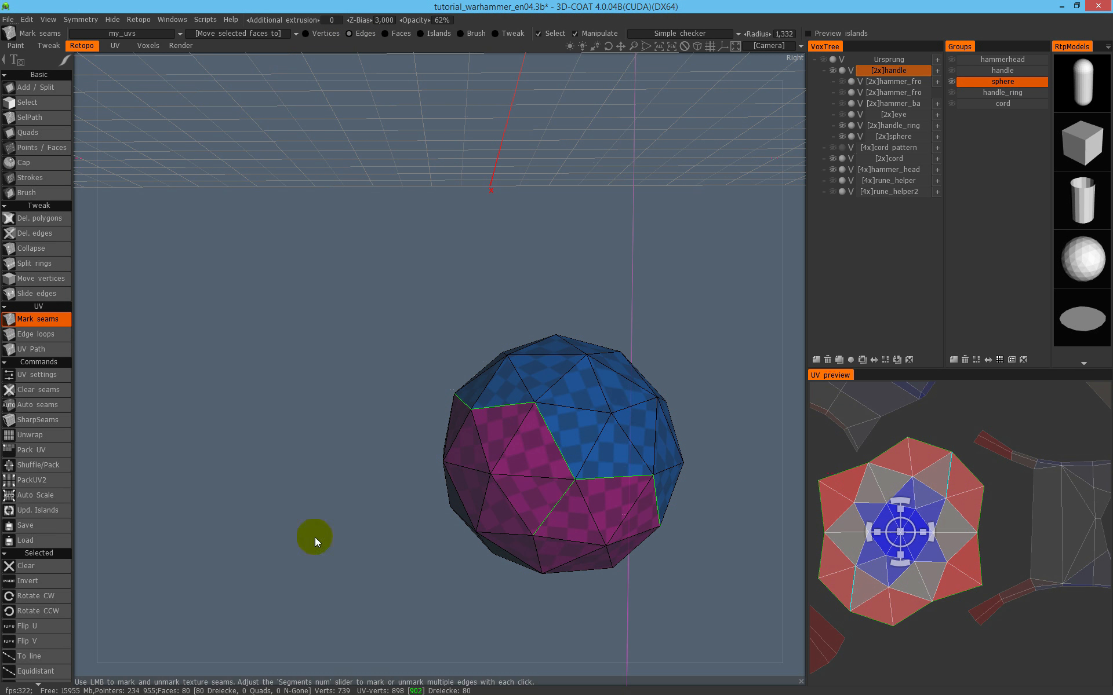
scroll(45, 559, down, 3)
click(51, 662)
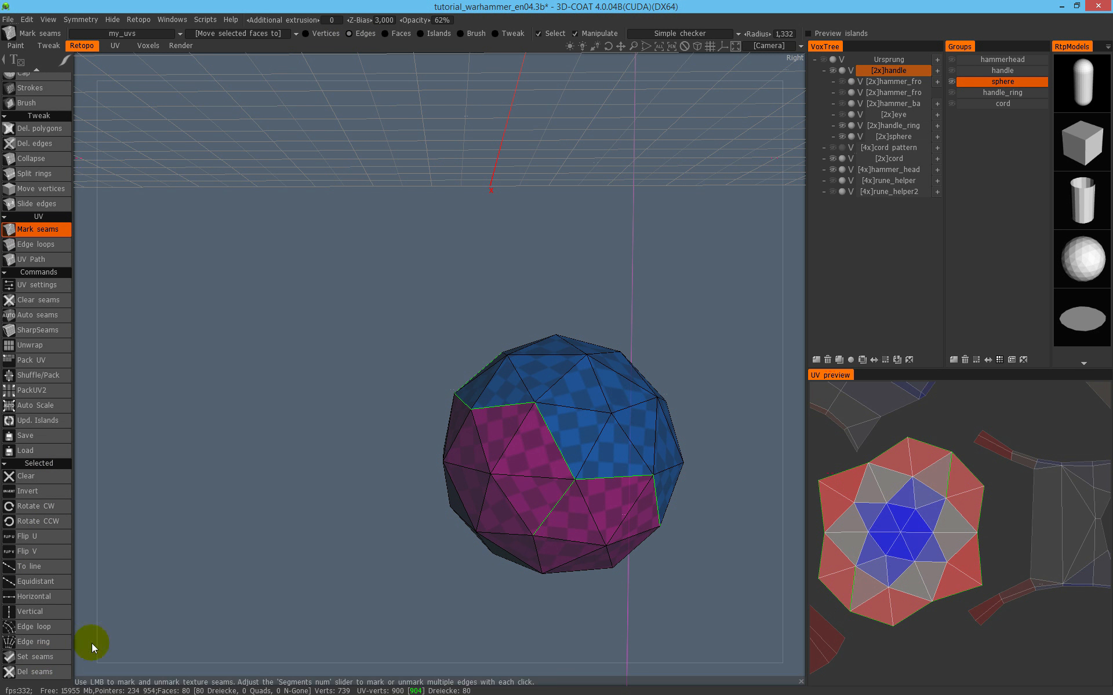
drag(566, 440, 634, 464)
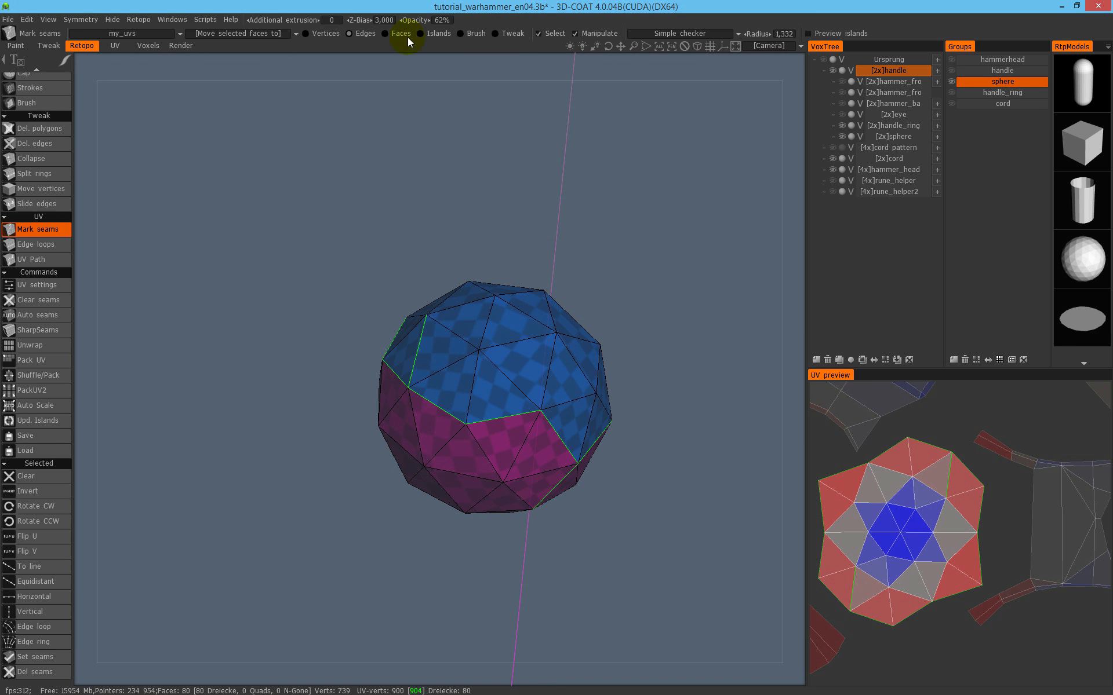
Re-unwrap the sphere's upper-half UV island, comparing the ABF and LSCM results and keeping ABF.
click(963, 509)
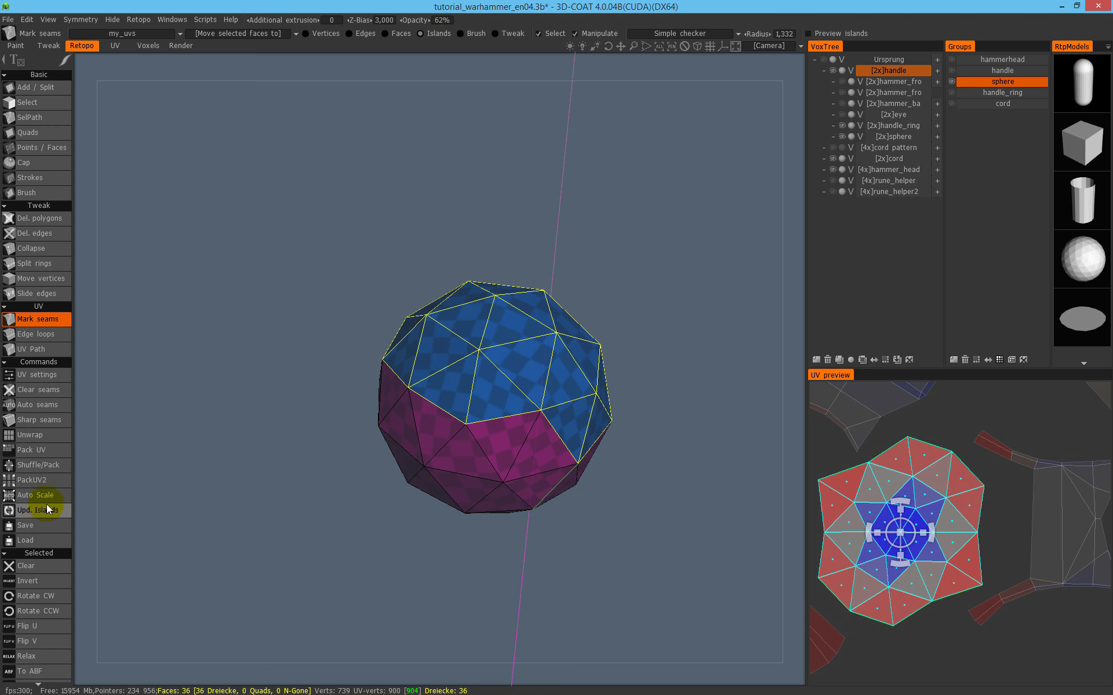
scroll(48, 481, down, 3)
click(48, 553)
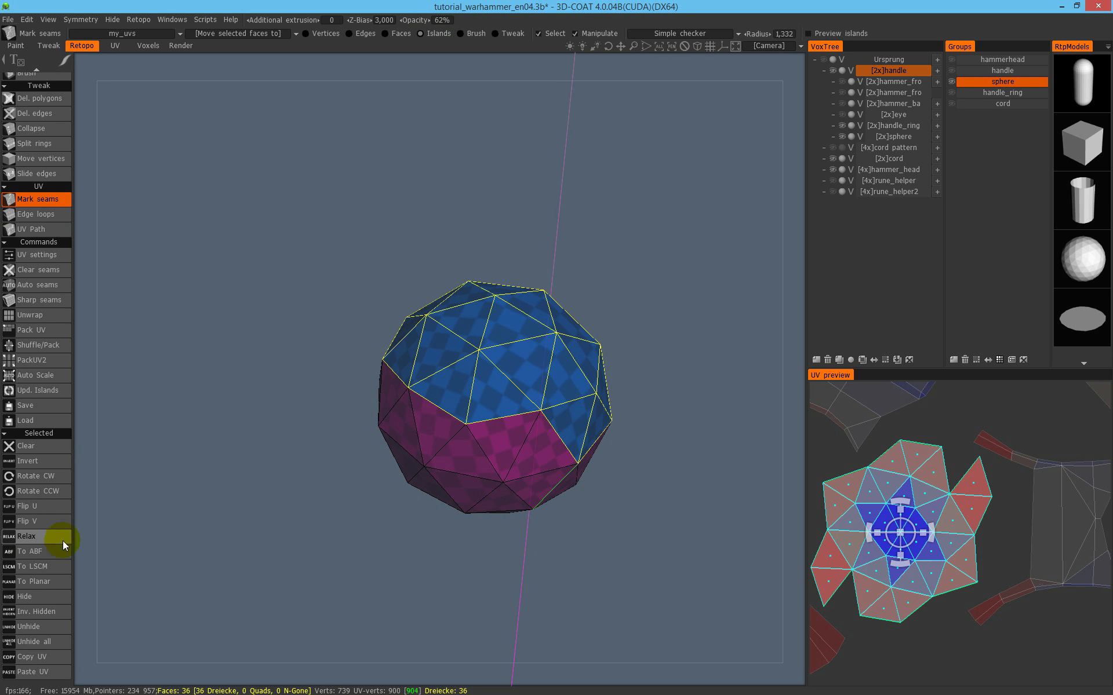
click(909, 574)
click(957, 522)
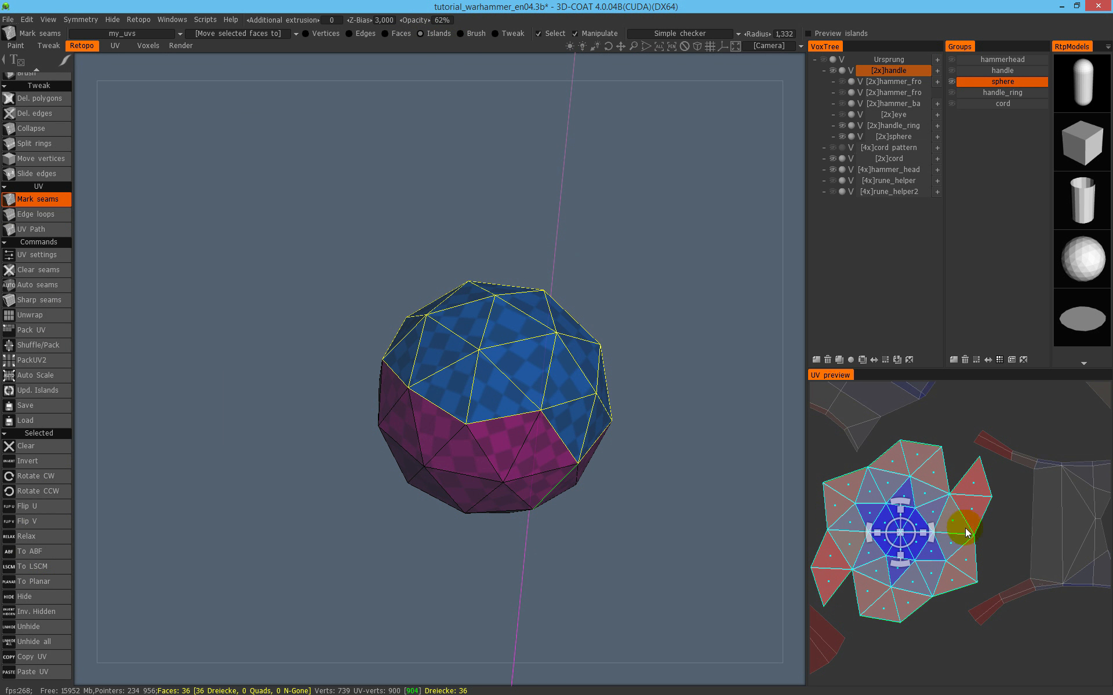
click(57, 565)
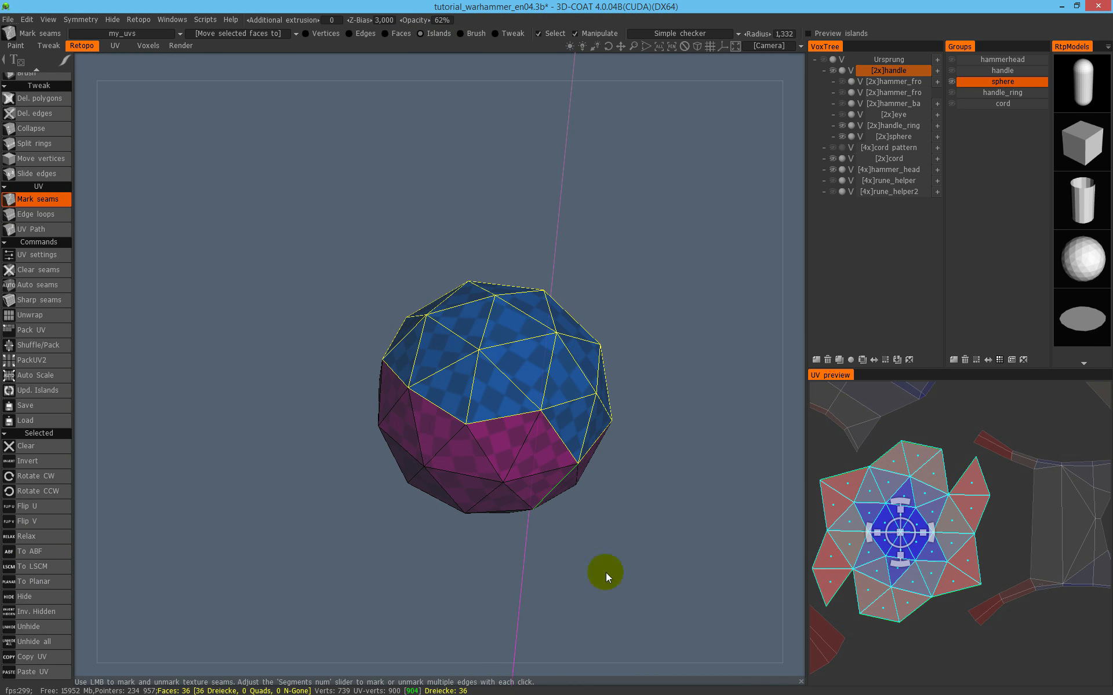
click(69, 551)
click(941, 561)
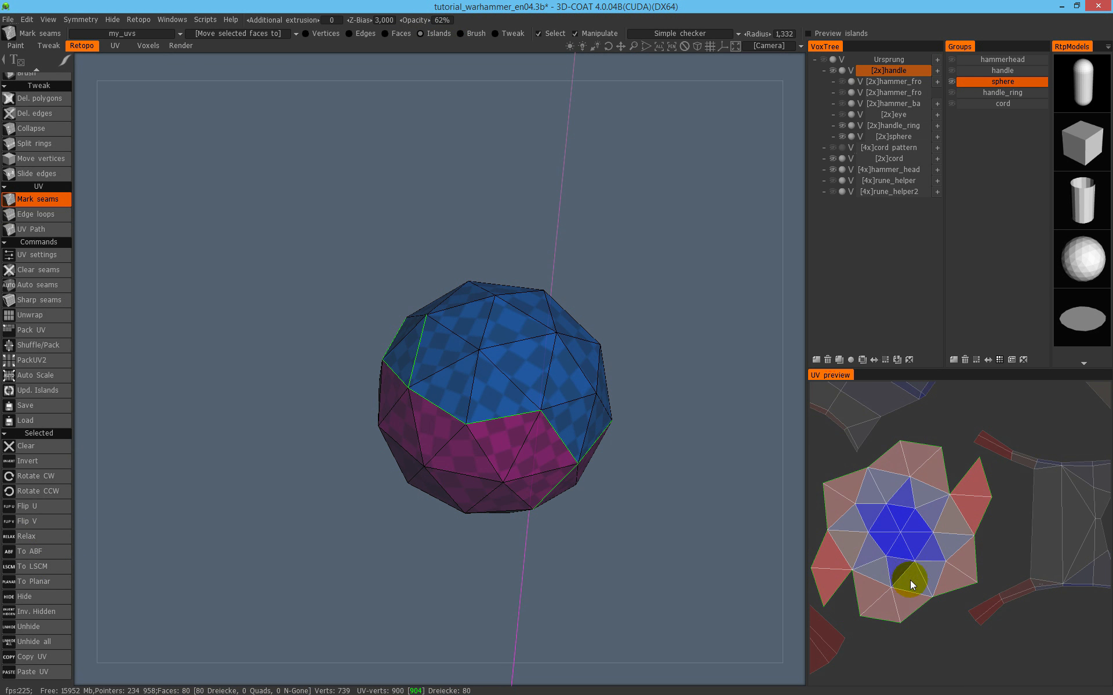
Examine the sphere's seams from several sides, showing the handle group temporarily to check which faces it covers.
scroll(603, 490, down, 5)
alt+drag(452, 359, 492, 353)
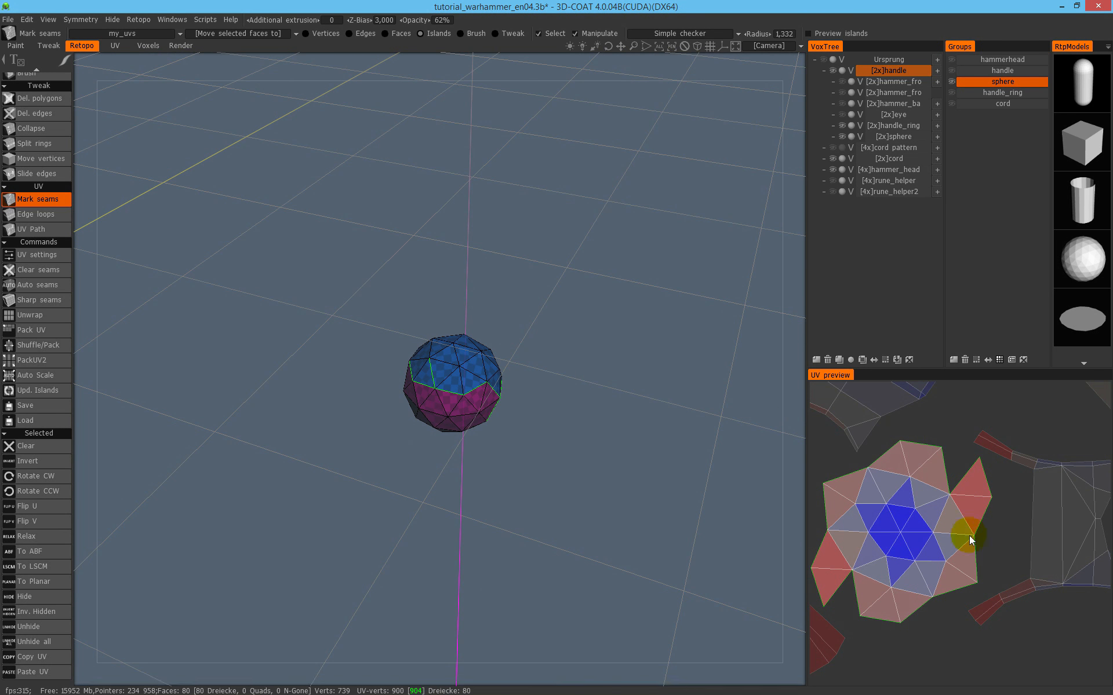
scroll(475, 337, up, 4)
alt+drag(484, 290, 410, 385)
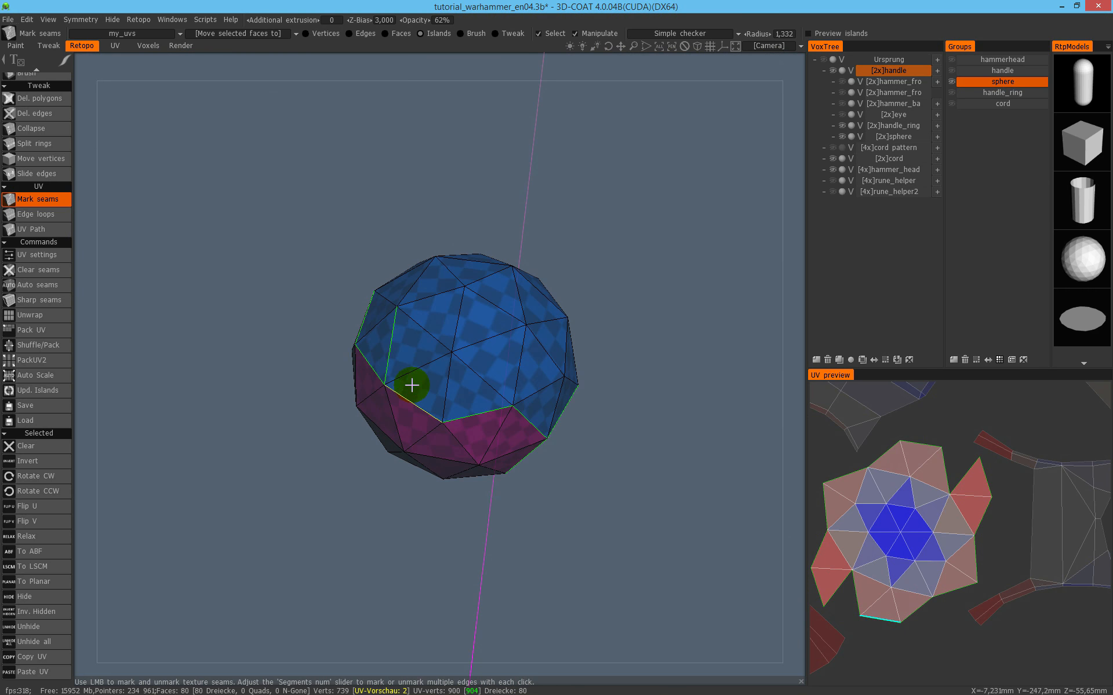
click(951, 70)
alt+drag(485, 355, 612, 306)
mouse_move(443, 431)
alt+mouse_down()
mouse_move(440, 514)
mouse_move(427, 400)
mouse_move(522, 353)
mouse_move(400, 422)
mouse_move(392, 472)
mouse_move(384, 447)
mouse_move(394, 429)
alt+mouse_up()
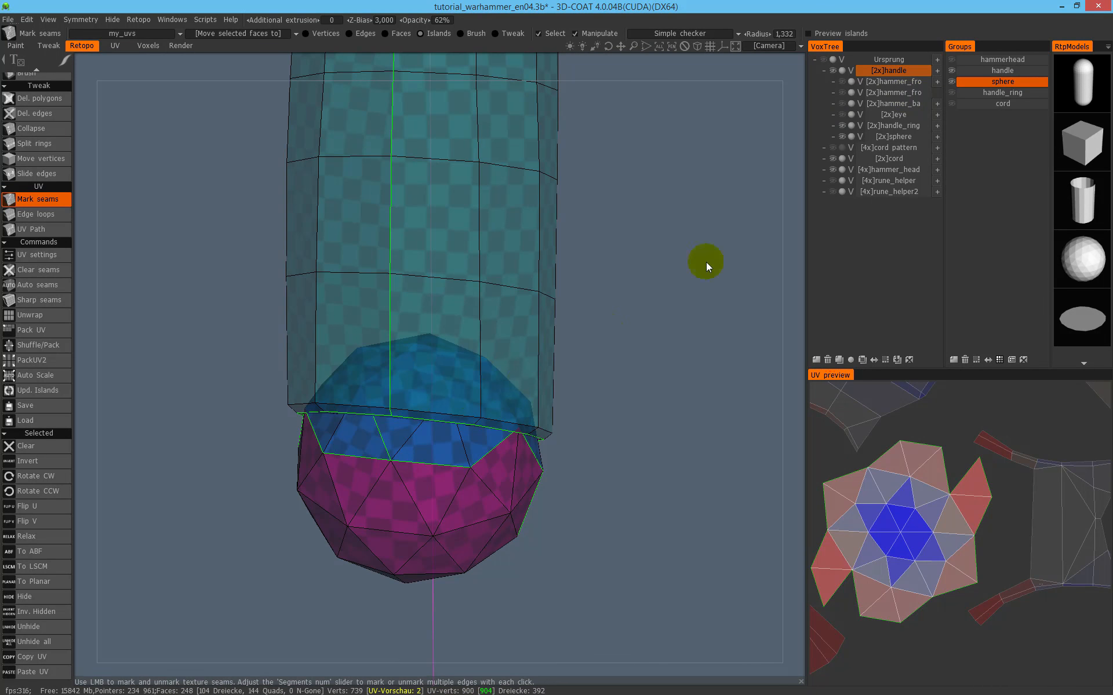
click(951, 81)
Move the sphere's seam up one edge row where it is exposed, clear the old seam edges, and check it against the handle.
alt+drag(557, 387, 465, 410)
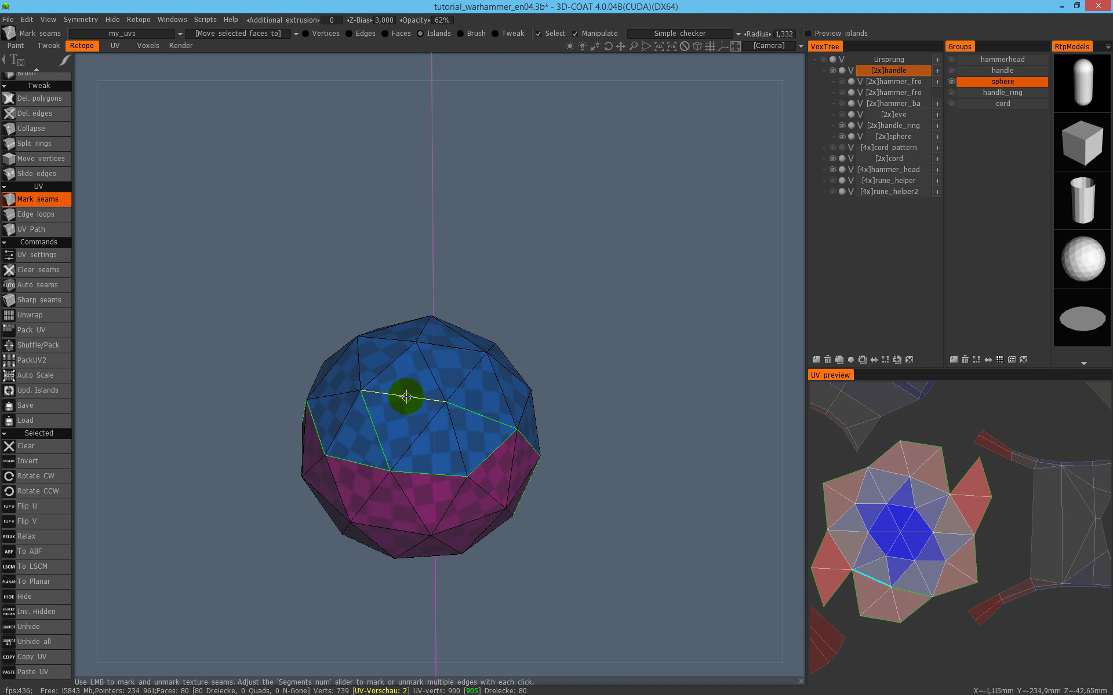
click(348, 393)
click(356, 457)
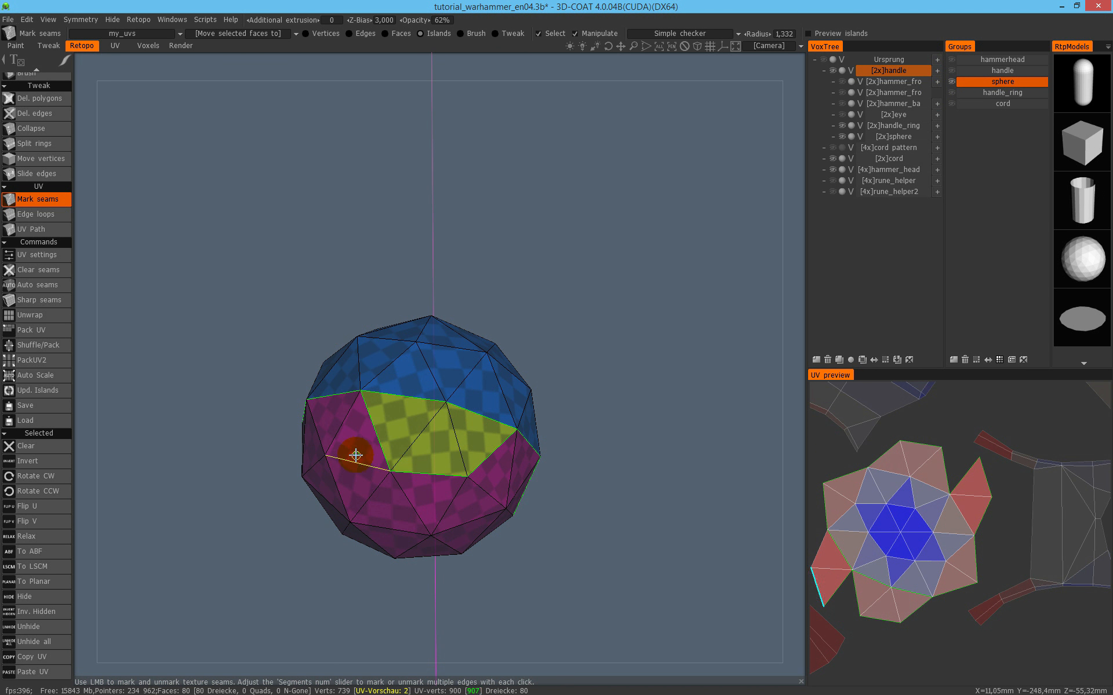
click(417, 470)
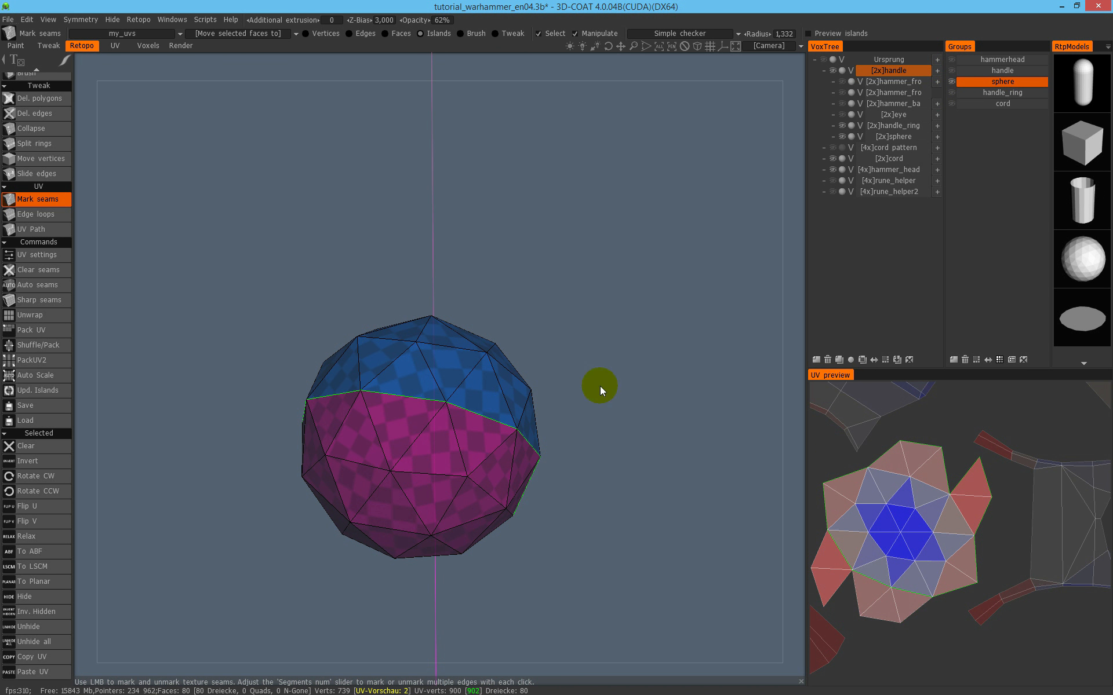
click(952, 71)
alt+drag(445, 387, 441, 330)
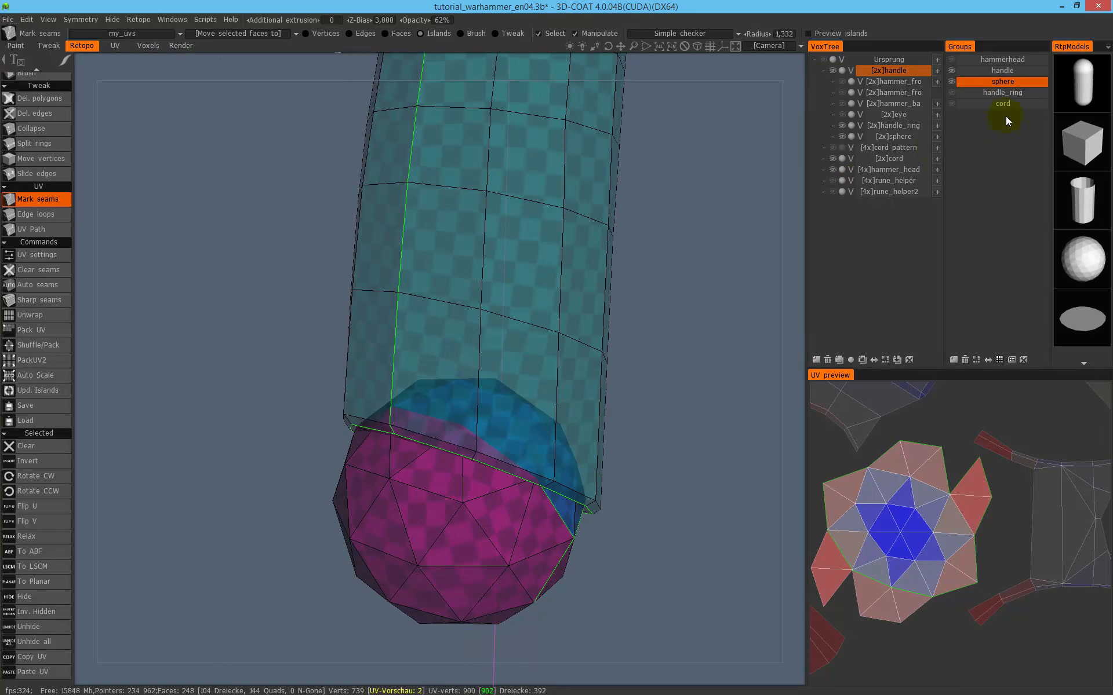
click(952, 70)
alt+right_drag(721, 287, 623, 404)
Clear the leftover inward seam cut from the sphere's upper-half UV island and re-unwrap the island with LSCM.
click(918, 528)
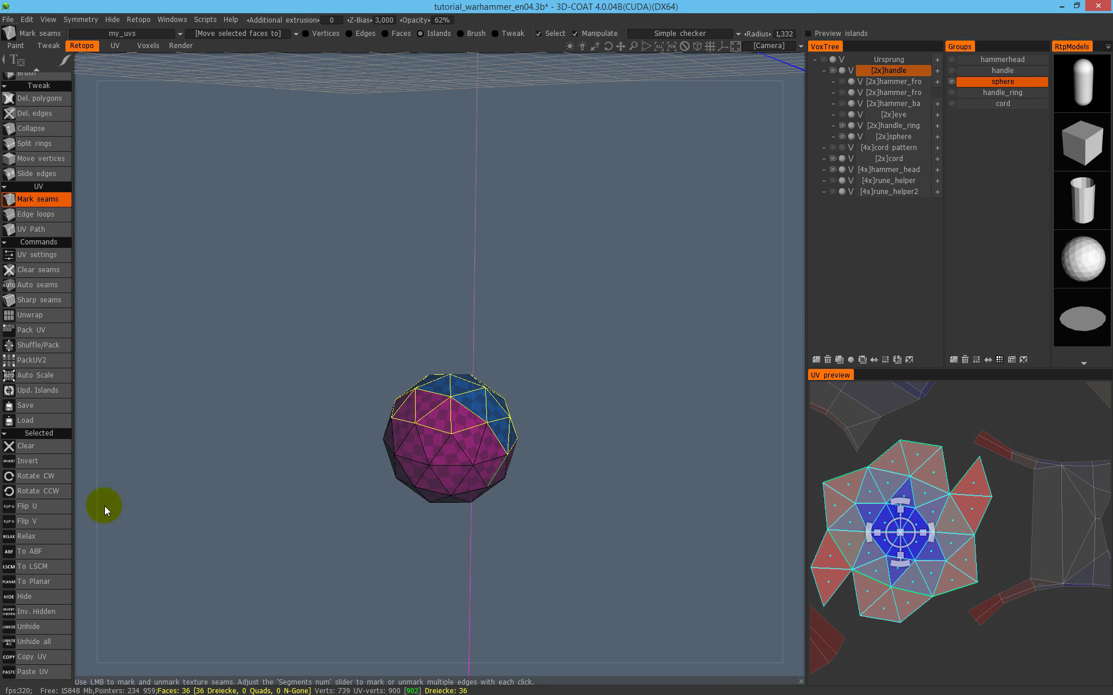
click(46, 568)
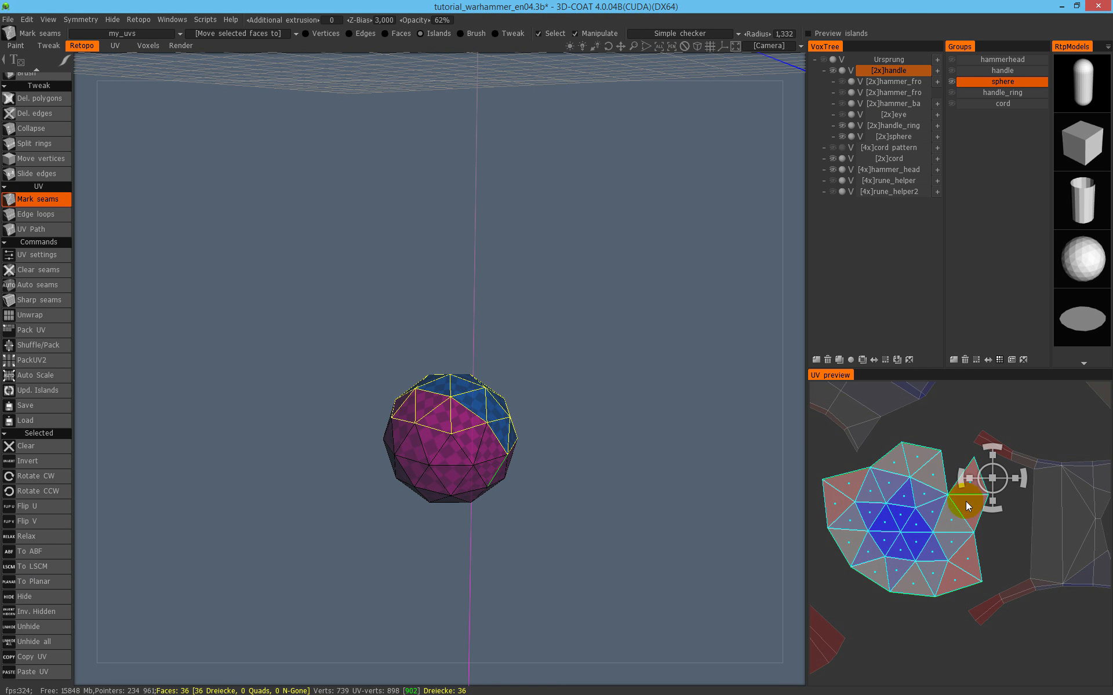
alt+drag(539, 408, 482, 460)
click(928, 499)
mouse_move(544, 425)
alt+mouse_down()
mouse_move(396, 376)
mouse_move(529, 423)
alt+mouse_up()
click(902, 525)
click(69, 566)
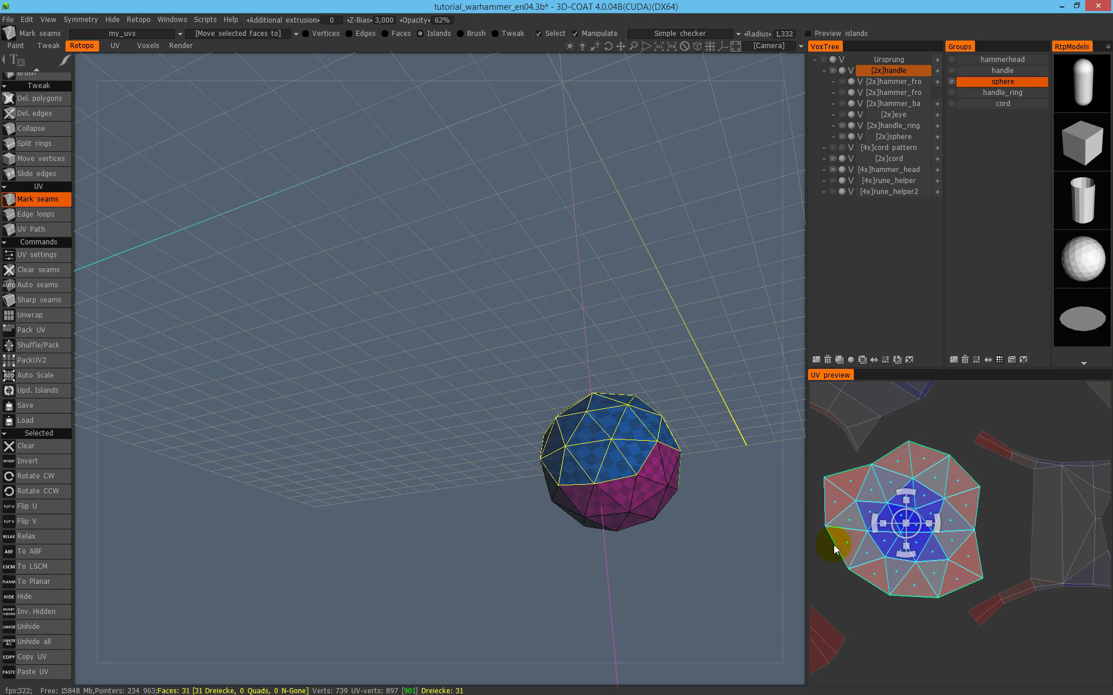
click(61, 565)
click(937, 465)
scroll(1006, 487, down, 5)
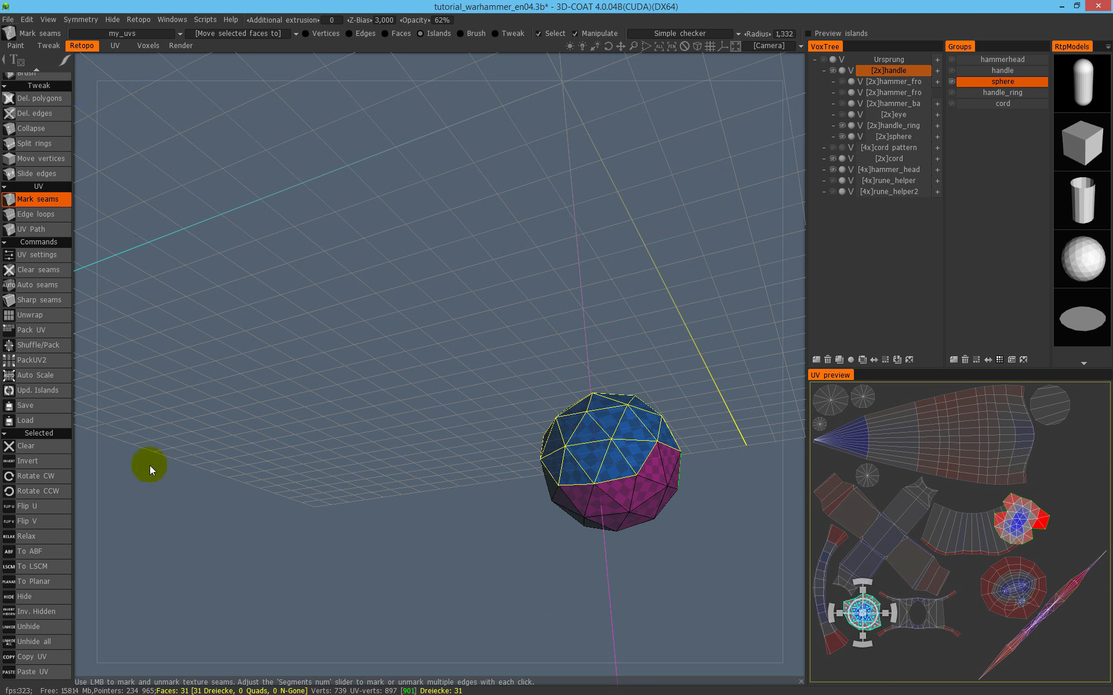
Re-unwrap the sphere's enlarged lower-half UV island with ABF and inspect its distortion.
click(1035, 524)
click(50, 552)
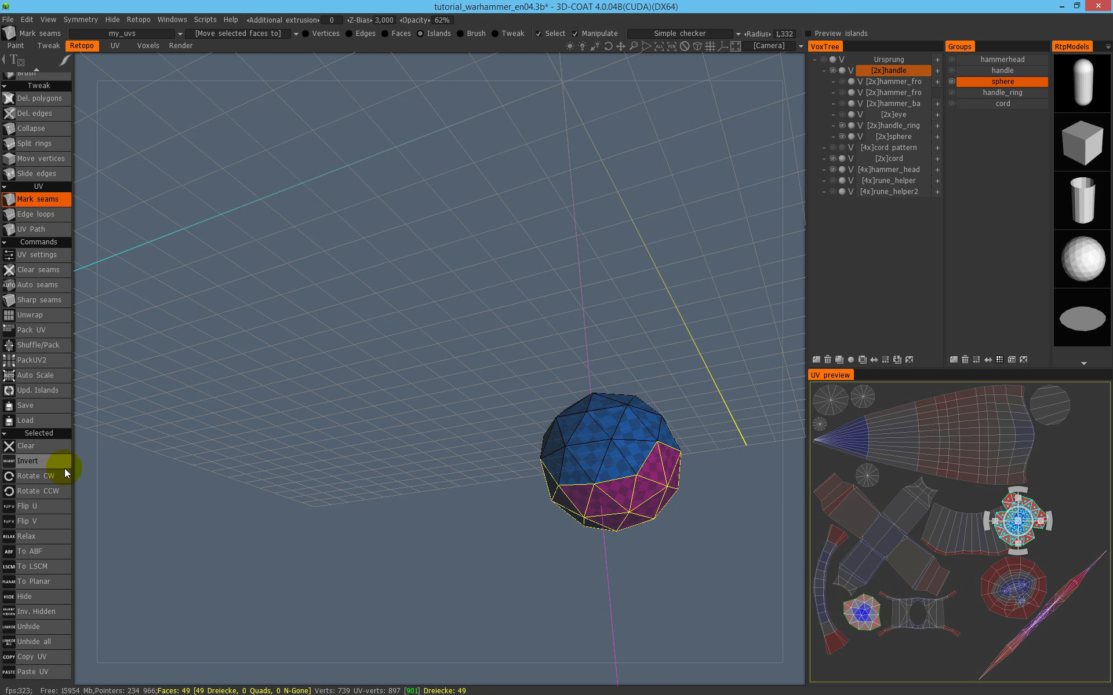
scroll(973, 521, up, 6)
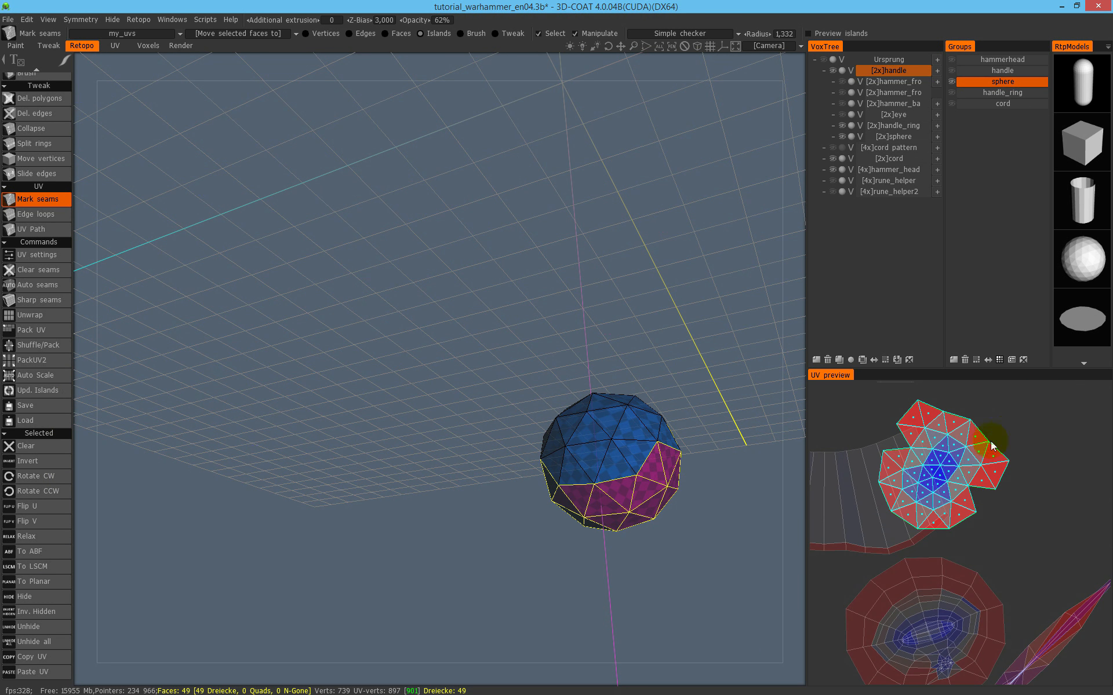
click(971, 454)
drag(781, 495, 578, 436)
click(954, 469)
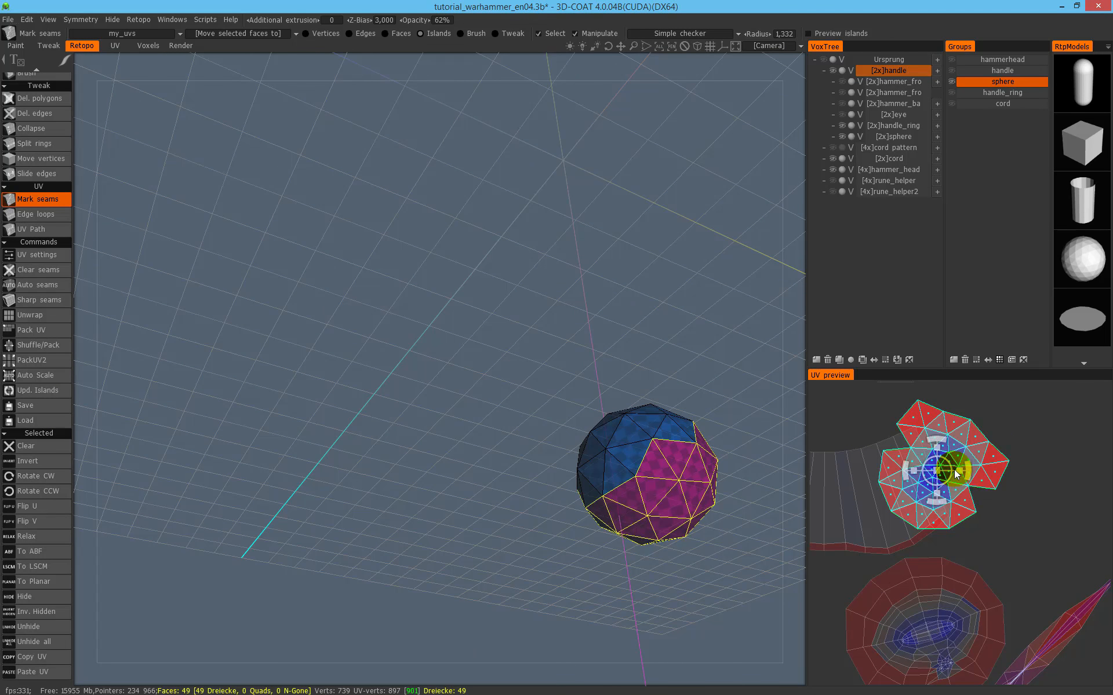
Inspect the distortion of the sphere's lower-half UV island and show the handle group to compare the exposed faces.
click(967, 463)
scroll(982, 470, up, 3)
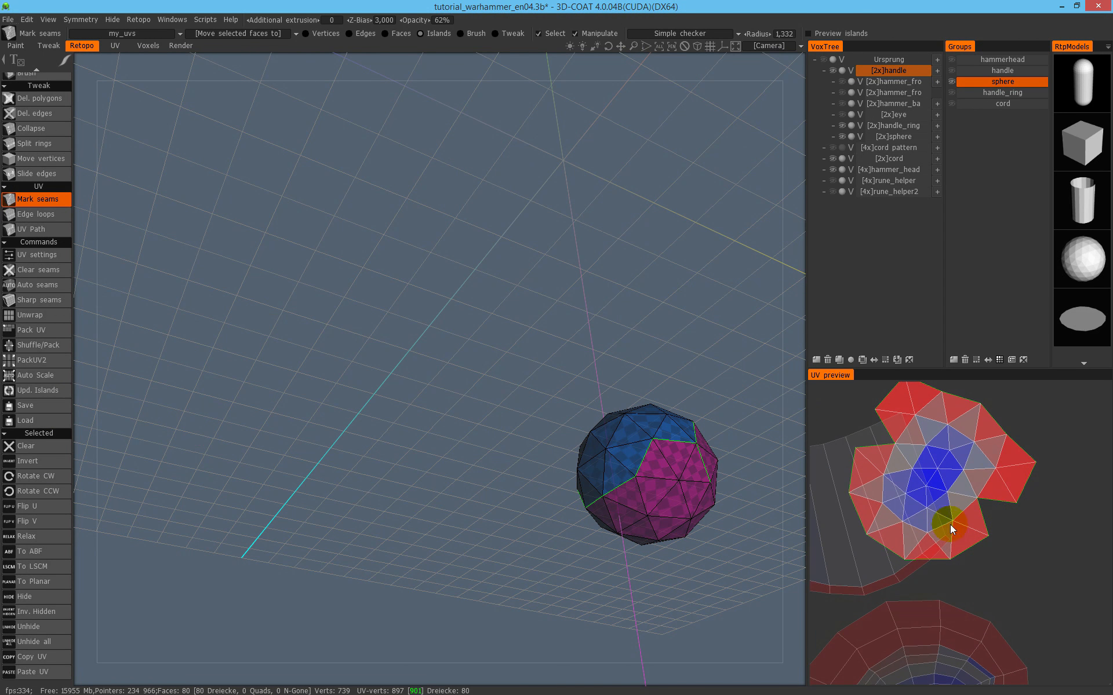
click(991, 498)
drag(710, 454, 487, 487)
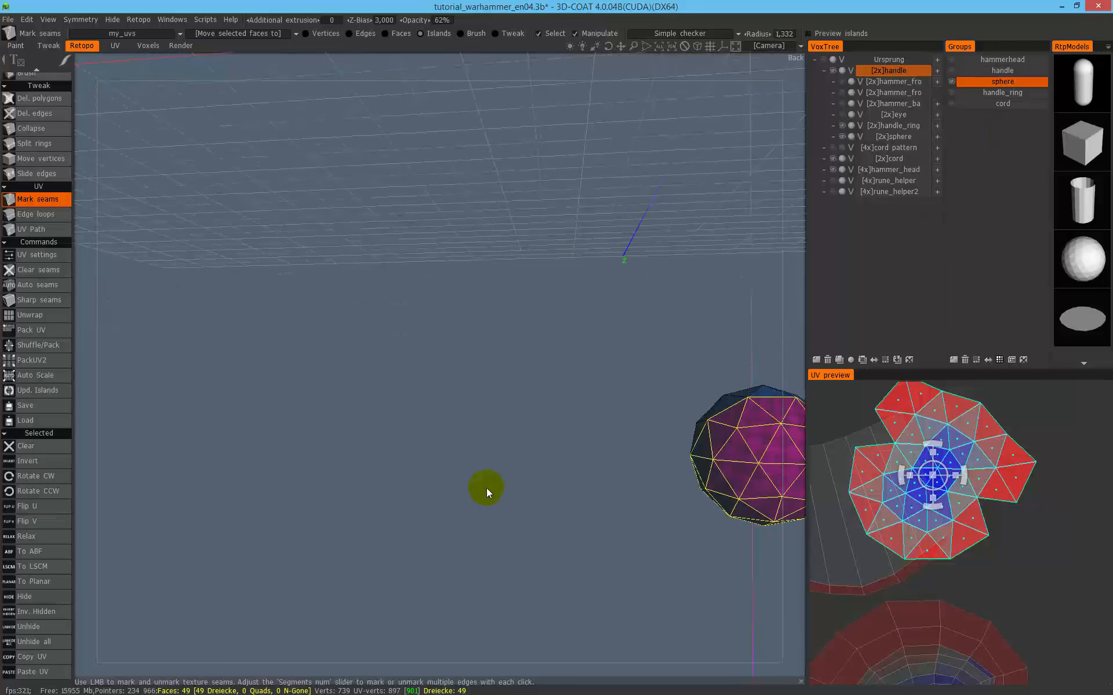
click(951, 70)
middle_drag(661, 385, 388, 386)
drag(388, 386, 423, 408)
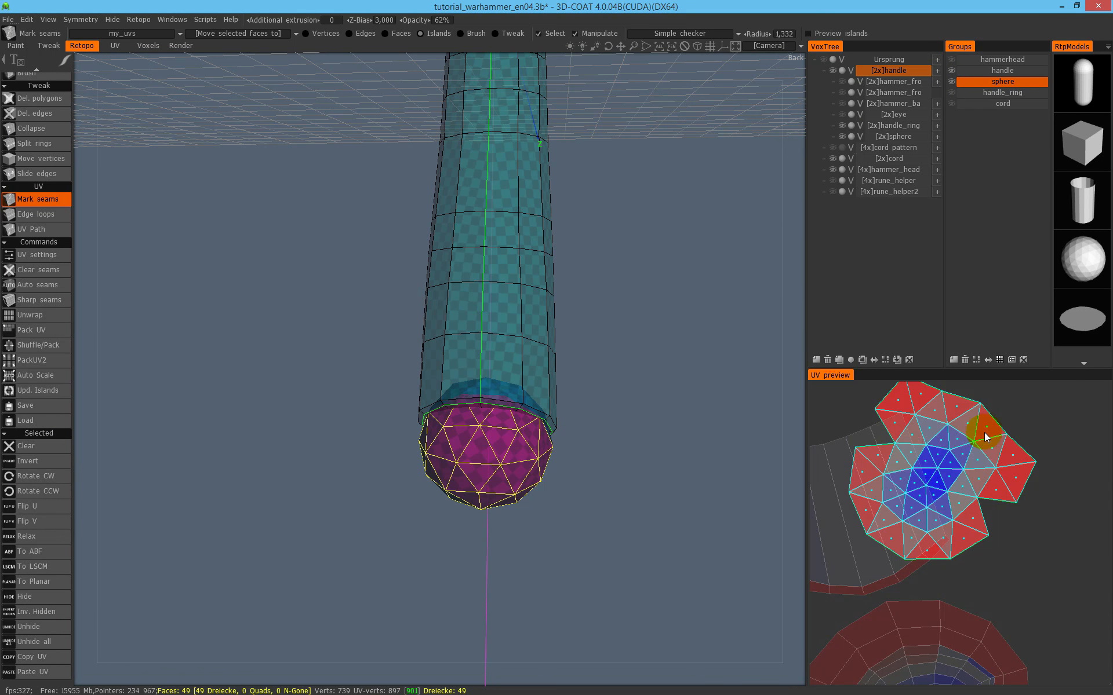
Cut a short relief seam into the sphere's lower half just below the handle rim and re-unwrap that island with ABF.
click(631, 482)
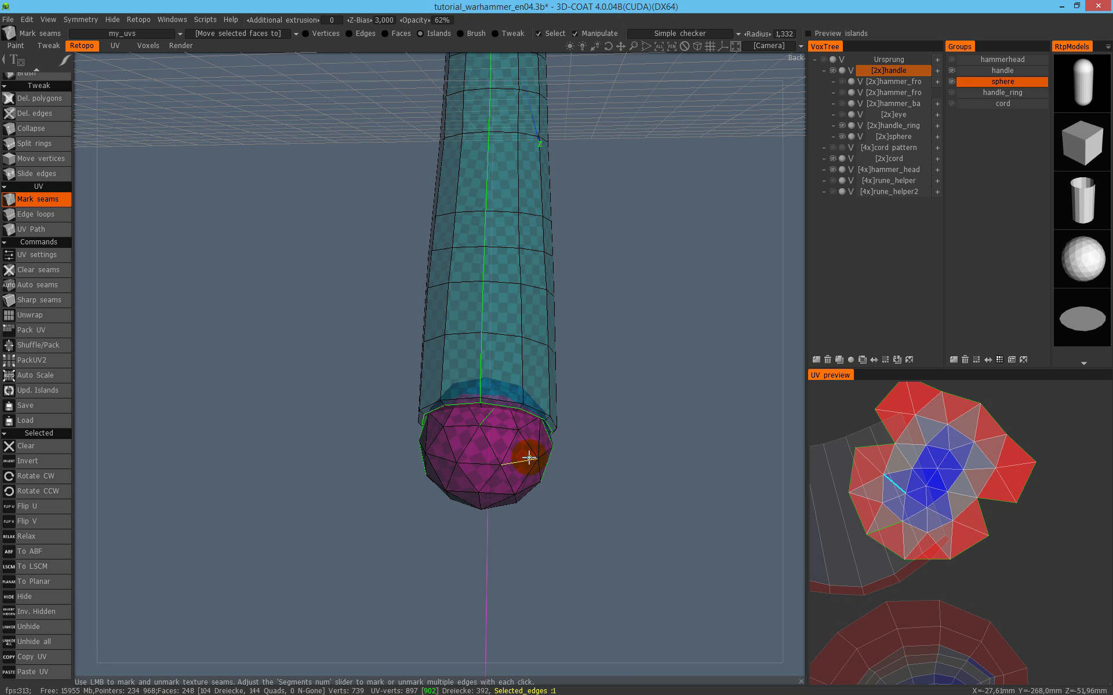
click(933, 473)
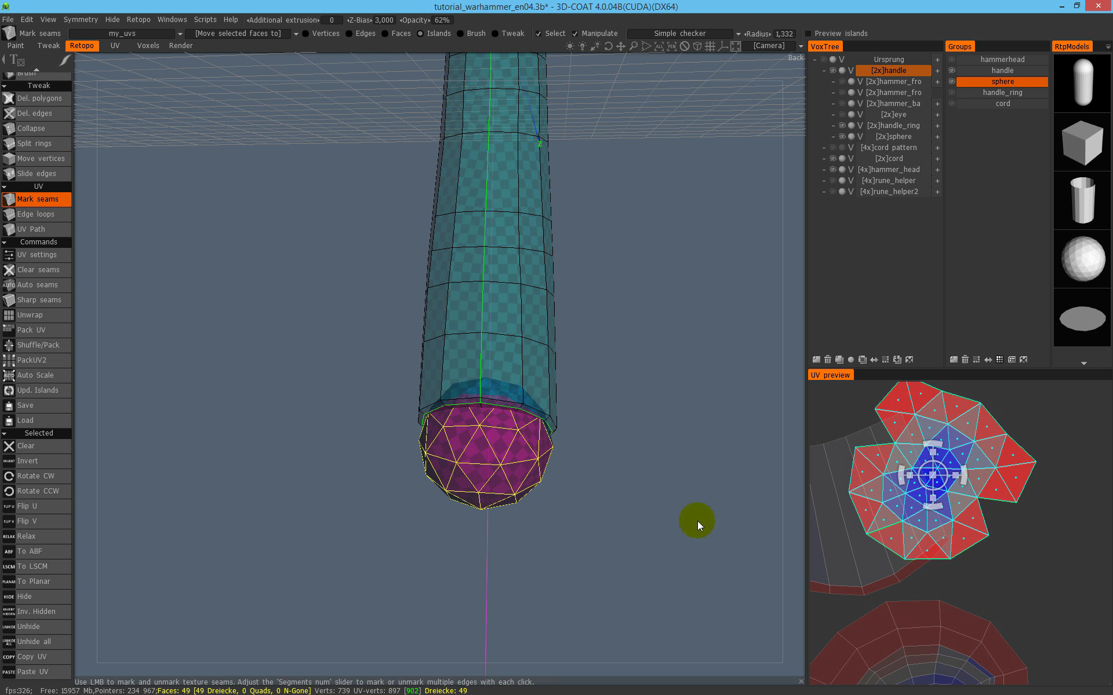
click(47, 555)
click(977, 468)
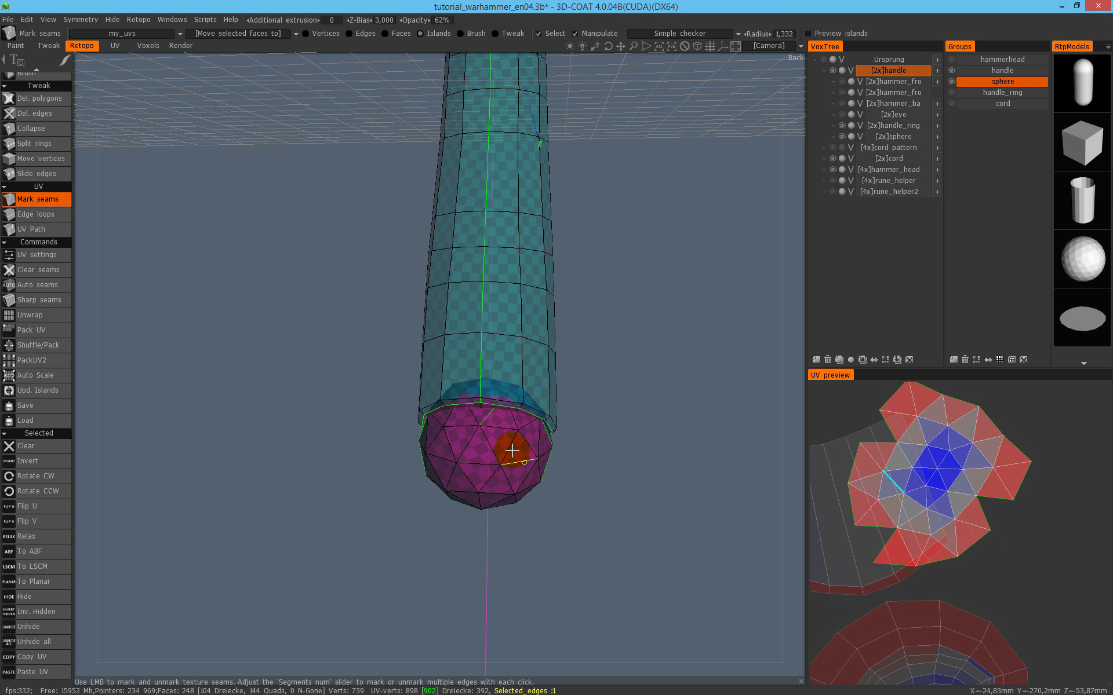
scroll(497, 404, down, 5)
drag(415, 320, 742, 246)
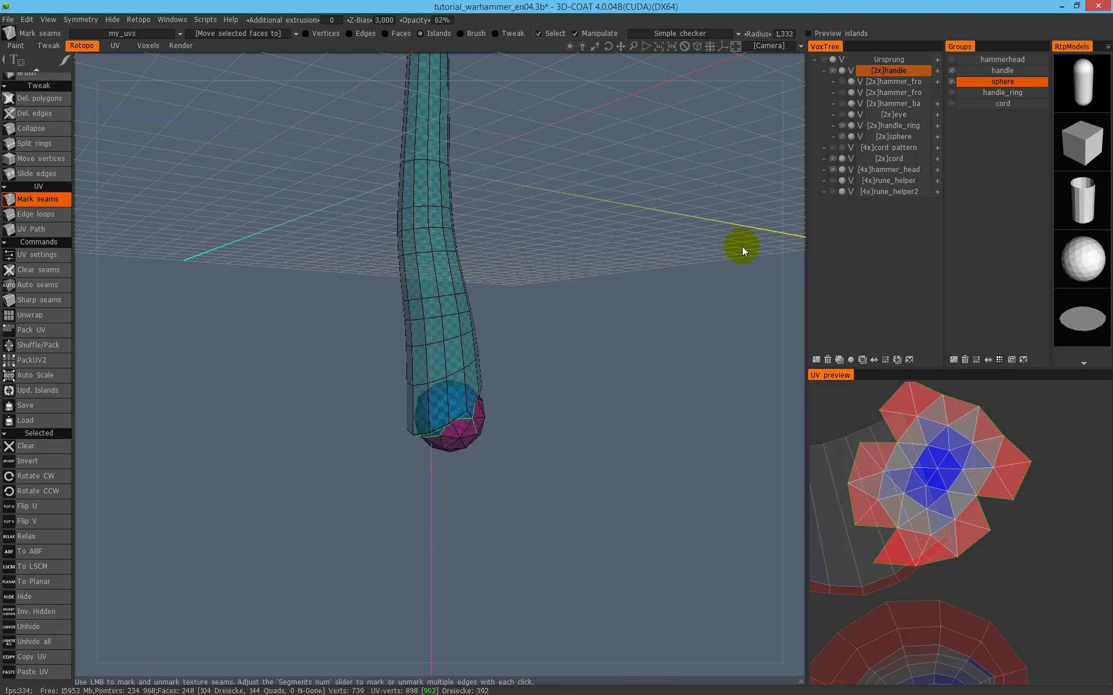
Isolate the handle_ring group and mark seams around both cap rims and along one vertical side edge.
click(952, 81)
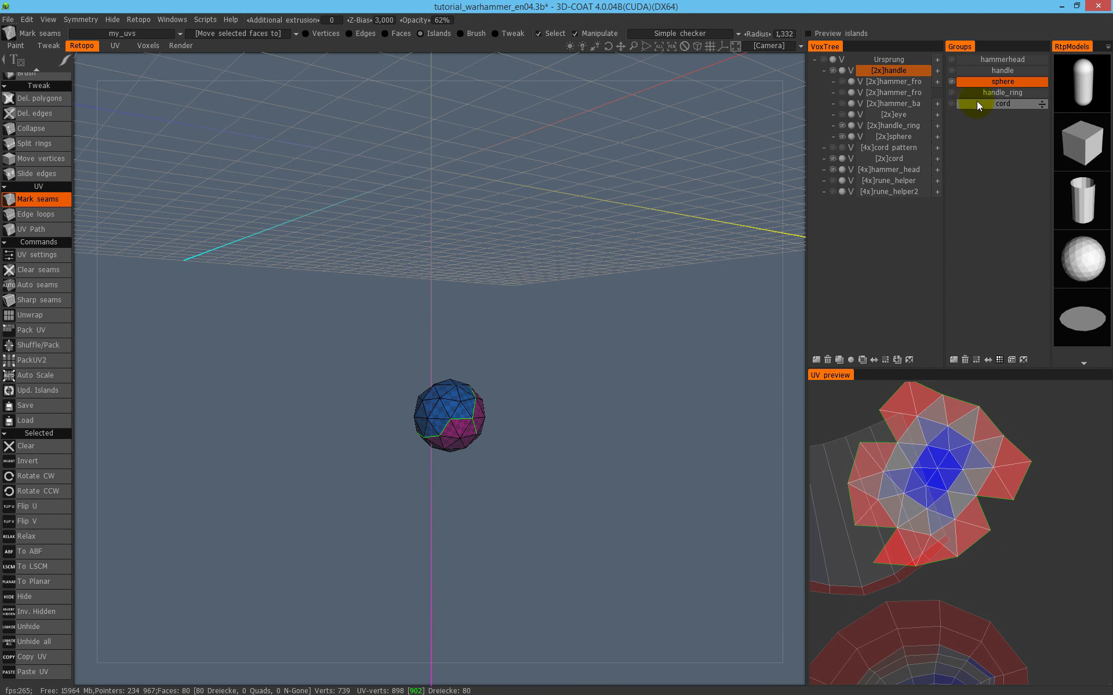
click(953, 93)
drag(753, 243, 619, 349)
alt+drag(484, 353, 520, 249)
shift+click(496, 352)
shift+click(511, 372)
mouse_move(520, 367)
mouse_down()
mouse_move(402, 426)
mouse_move(518, 367)
mouse_up()
drag(612, 346, 548, 484)
Unwrap the handle ring and check the distortion of its side strip island.
click(52, 314)
click(1048, 558)
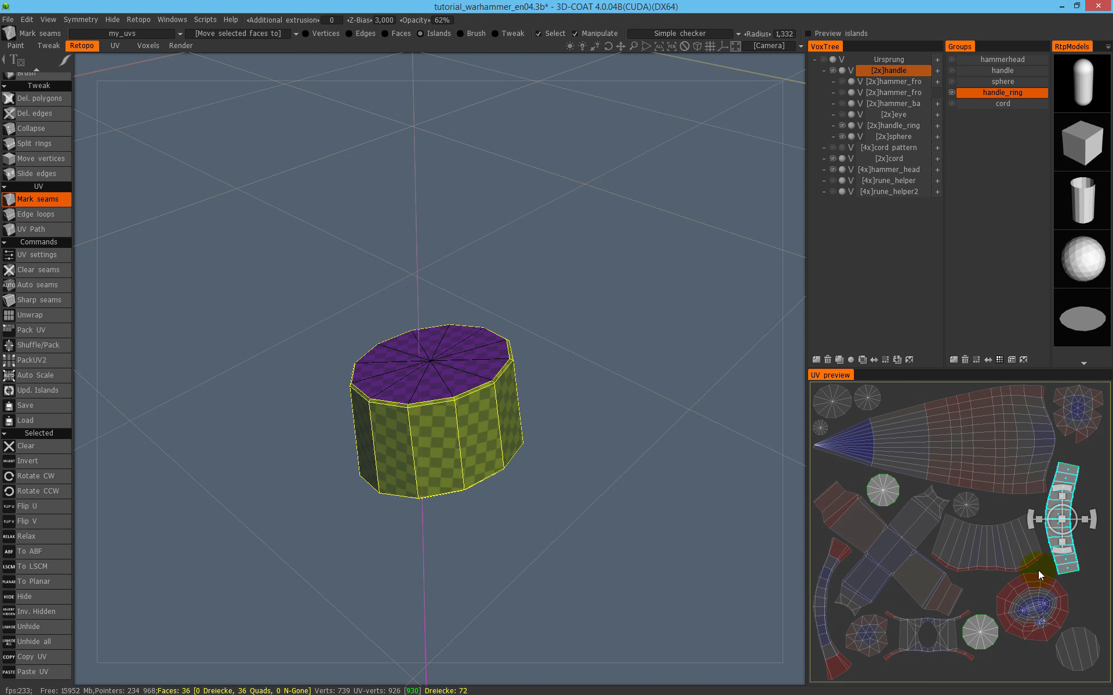
drag(667, 441, 458, 383)
click(1087, 551)
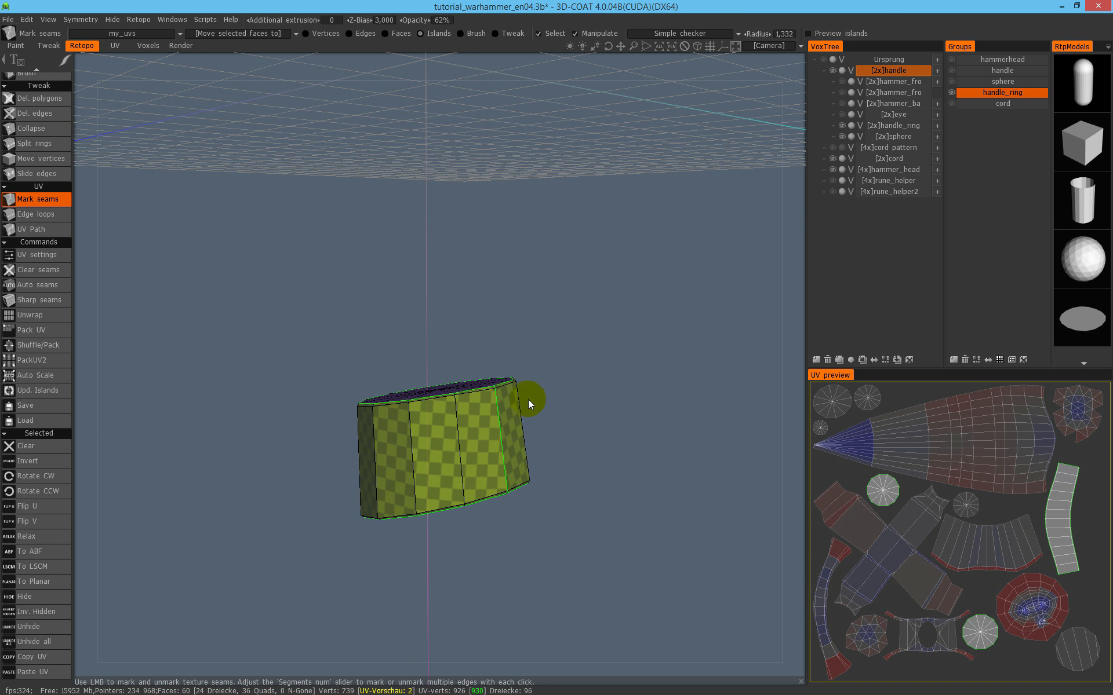
Isolate the cord group, cut its wrapped band open with a seam opposite the hanging ends, and unwrap it with ABF.
click(951, 103)
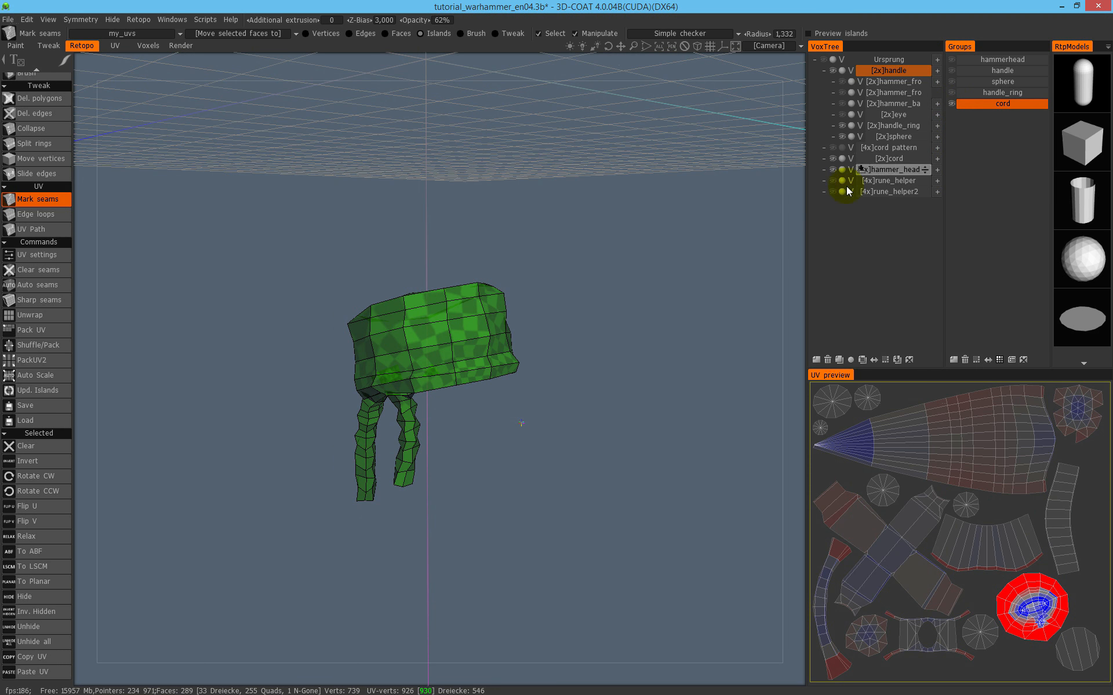
drag(519, 389, 641, 416)
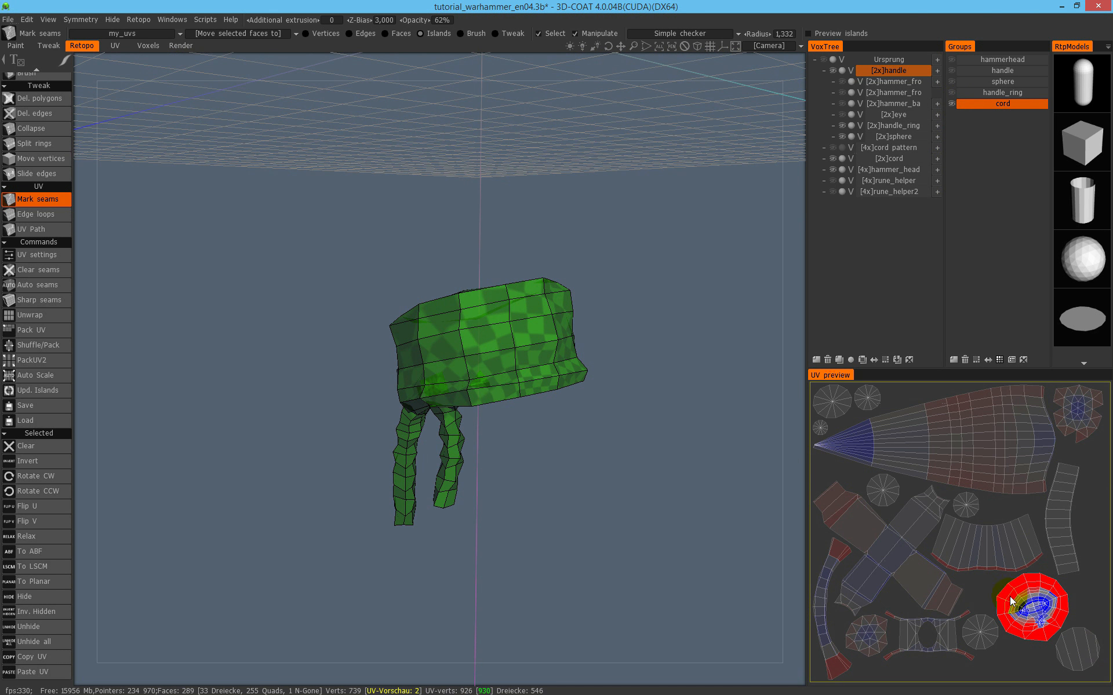
scroll(1015, 603, up, 5)
scroll(939, 484, down, 3)
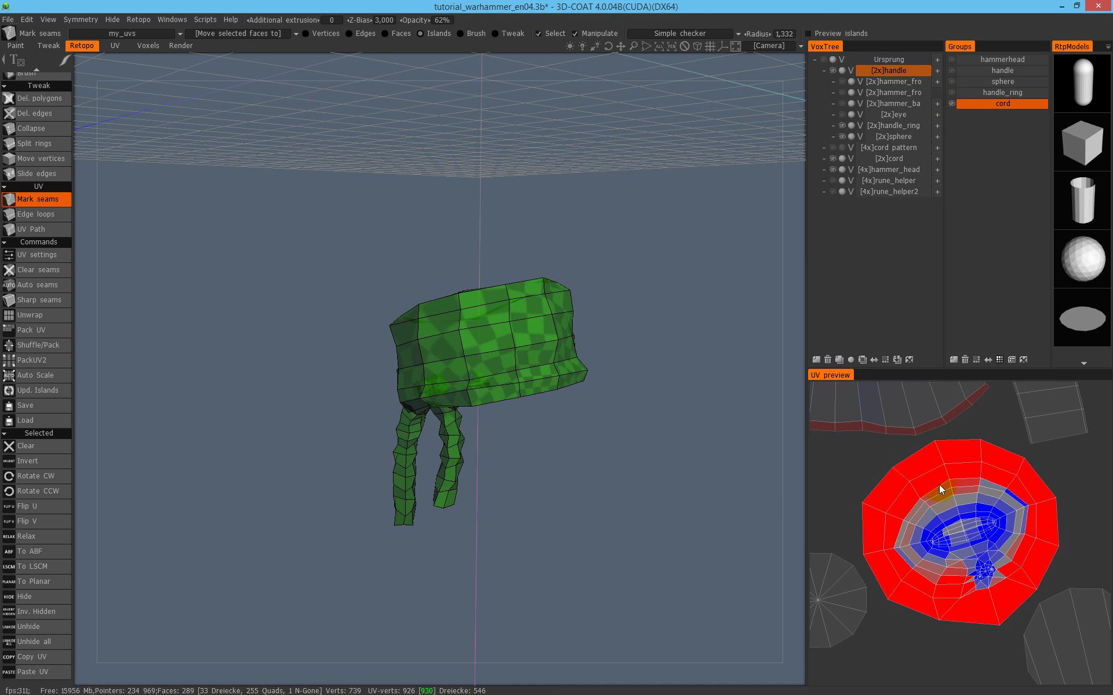
drag(638, 342, 356, 516)
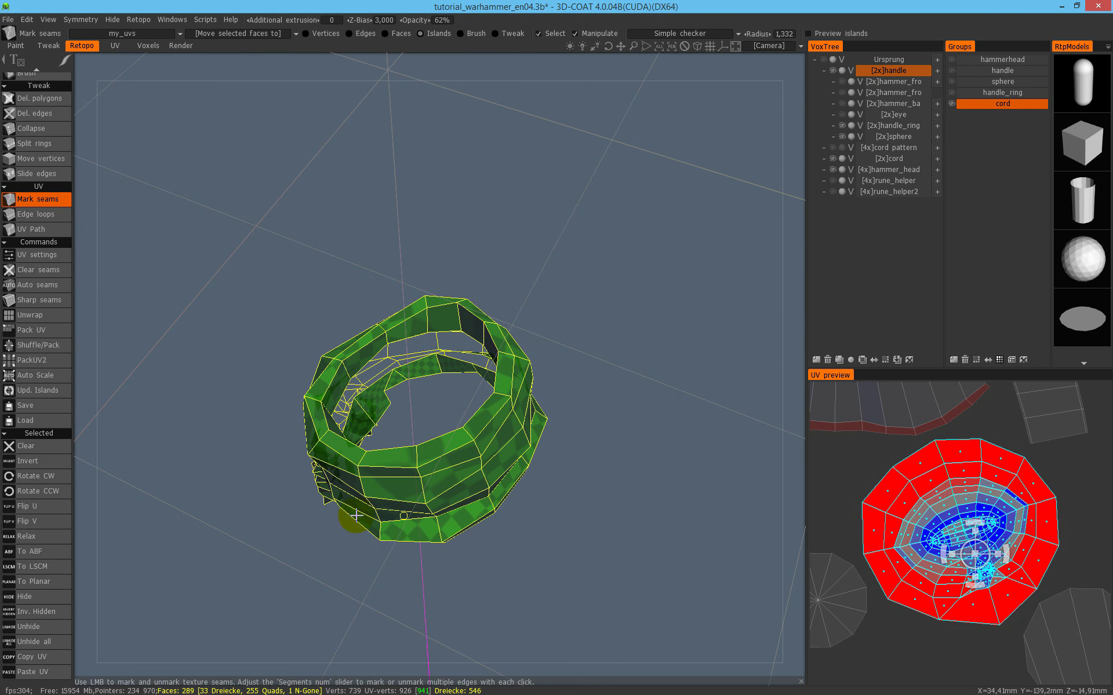
click(54, 550)
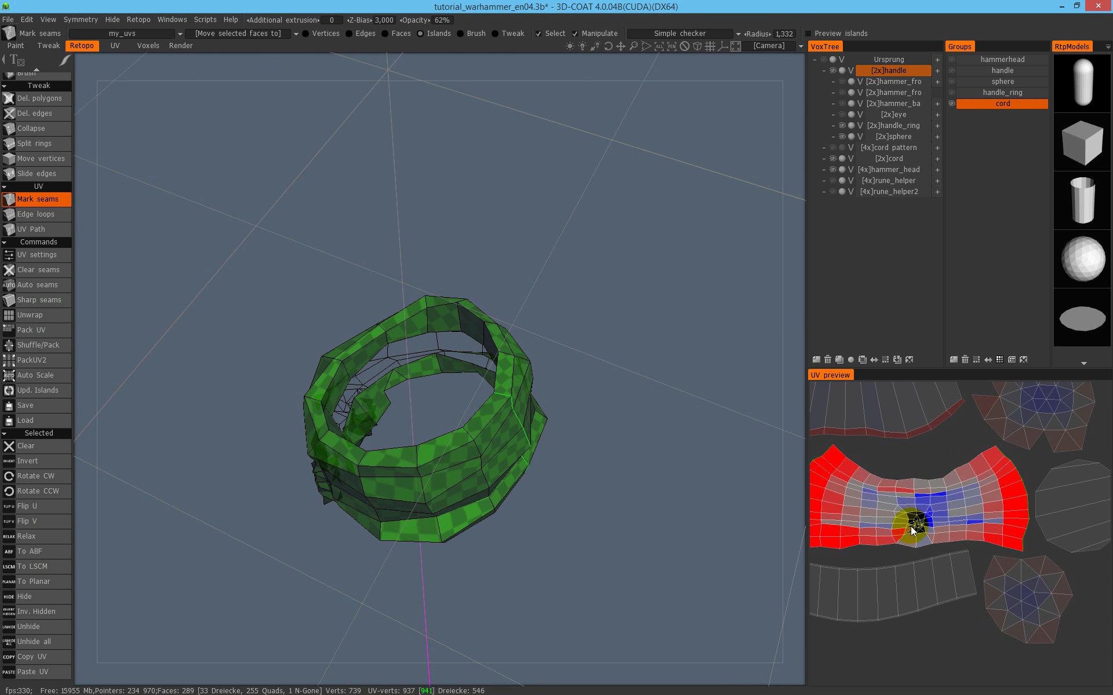
Mark a closed seam around the junction where the cord's two hanging ends meet the wrapped band.
drag(625, 457, 547, 348)
middle_drag(547, 348, 638, 237)
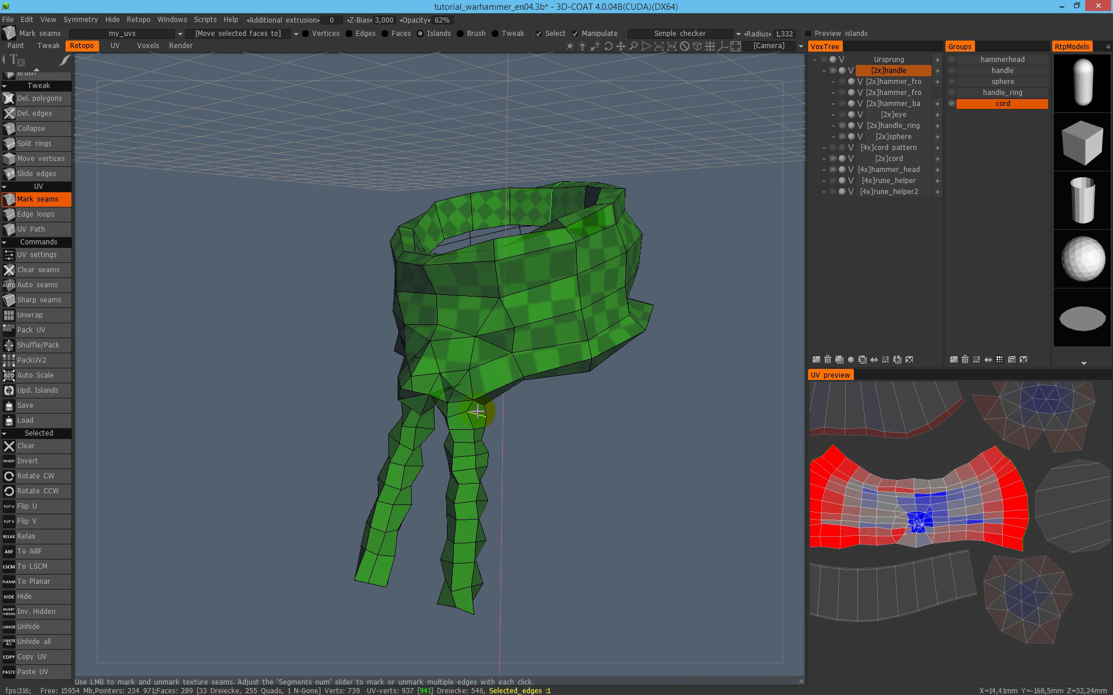
alt+middle_drag(485, 412, 523, 447)
alt+drag(526, 360, 569, 347)
scroll(538, 342, up, 4)
alt+middle_drag(539, 340, 534, 232)
mouse_move(524, 352)
alt+mouse_down()
mouse_move(559, 293)
mouse_move(547, 272)
mouse_move(453, 328)
mouse_move(567, 352)
mouse_move(518, 360)
mouse_move(514, 346)
alt+mouse_up()
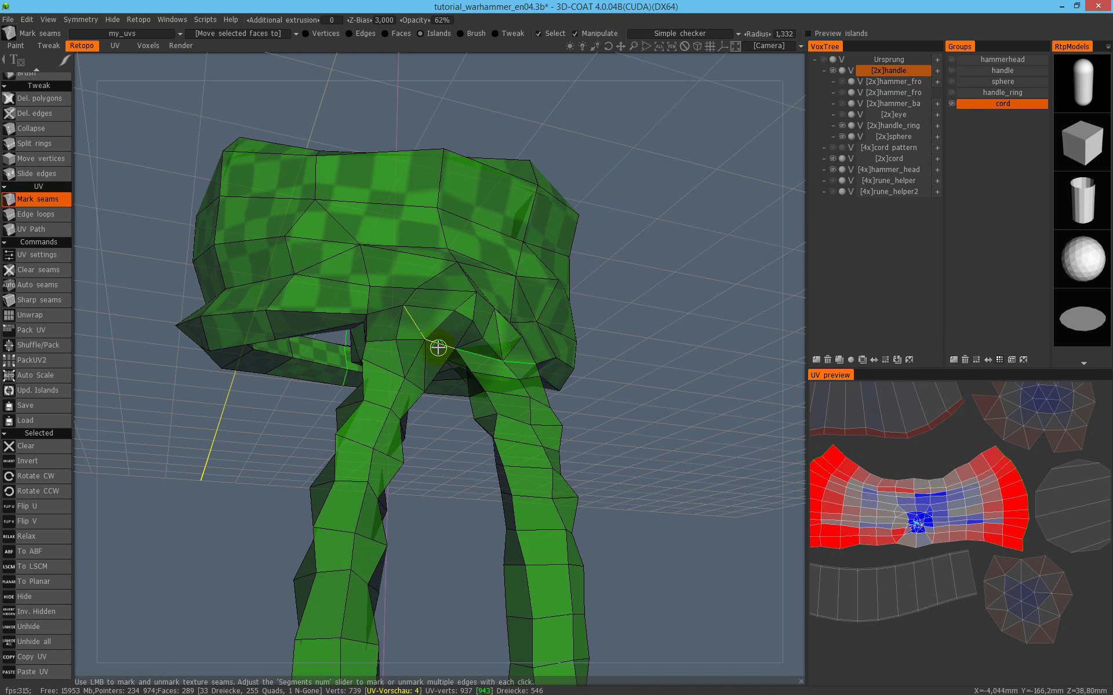
alt+drag(380, 341, 531, 342)
click(159, 400)
scroll(516, 342, down, 5)
Re-unwrap the cord's island with LSCM so the hanging ends separate from the band.
click(976, 482)
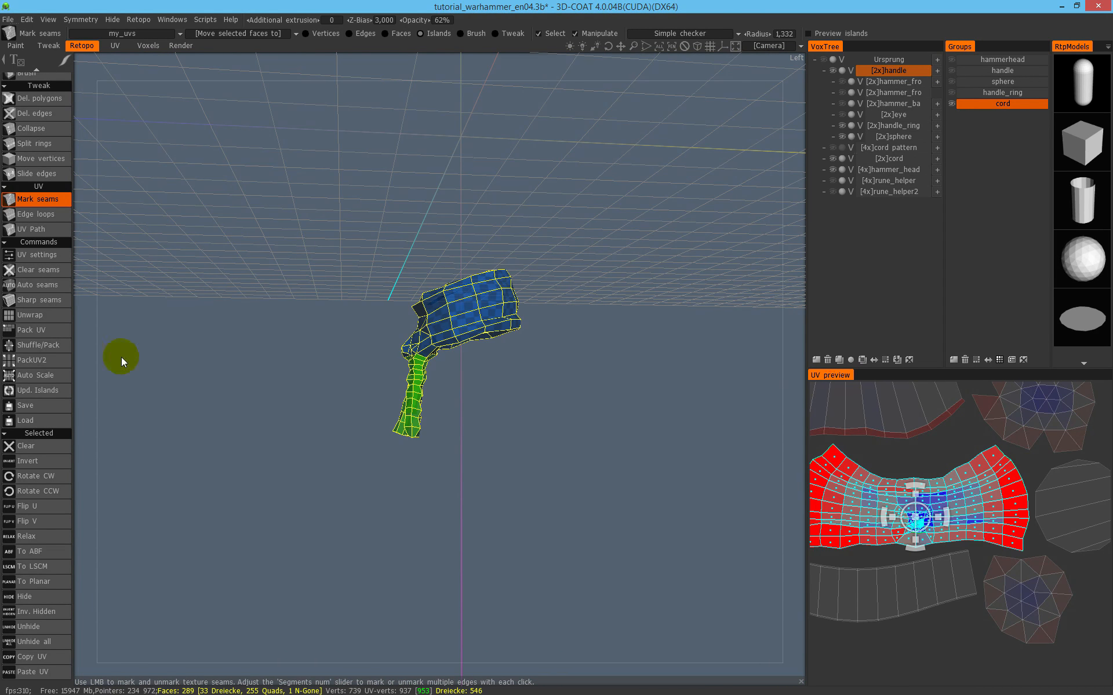
click(52, 539)
click(46, 566)
click(640, 514)
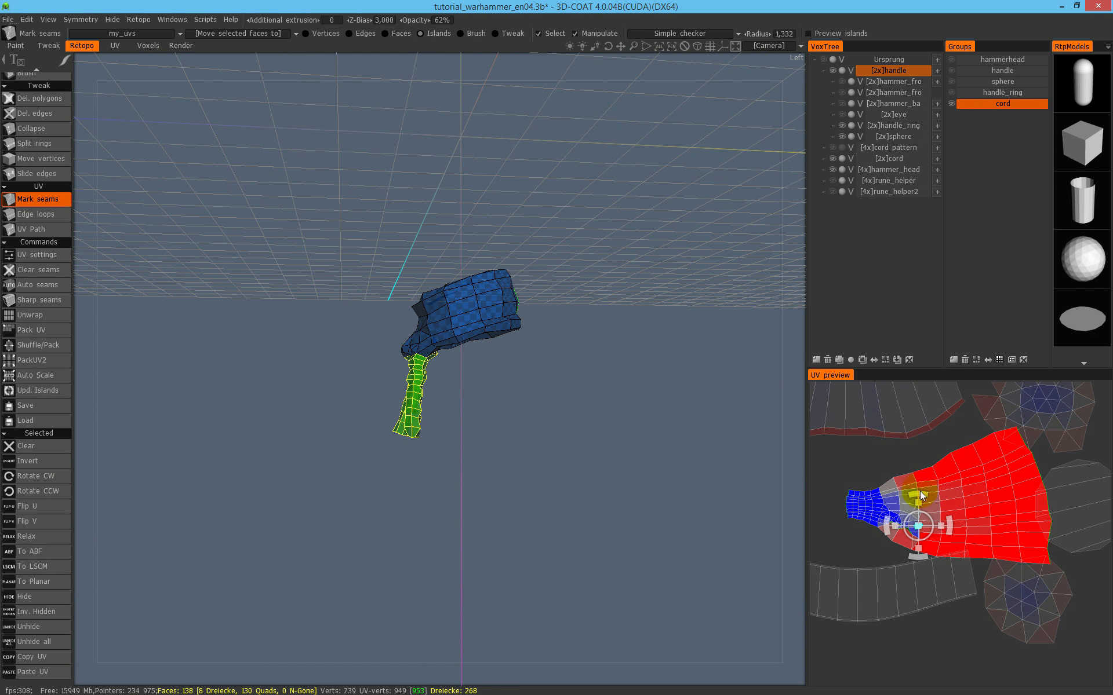
Move the band's fan-shaped UV island away from the tiny island of the hanging ends.
scroll(529, 367, up, 5)
click(926, 474)
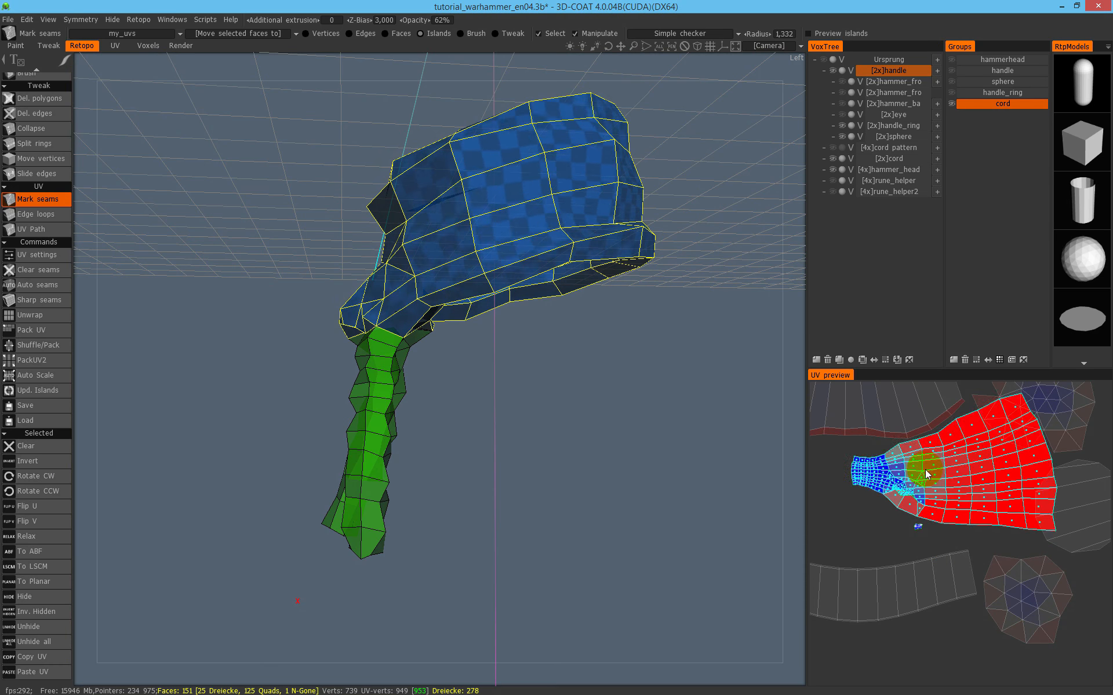
drag(926, 474, 893, 445)
click(911, 532)
scroll(512, 329, down, 3)
Extend the seam across the band above the hanging ends' junction, compare ABF with LSCM, and unwrap the band with ABF.
drag(511, 329, 273, 349)
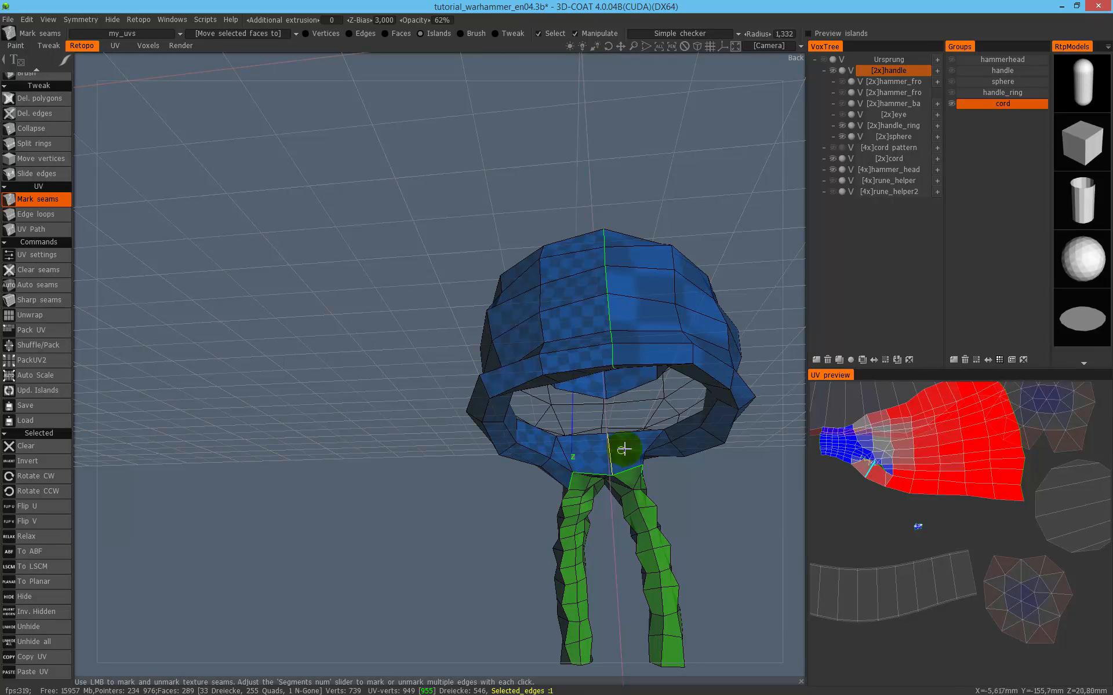
click(944, 451)
click(31, 551)
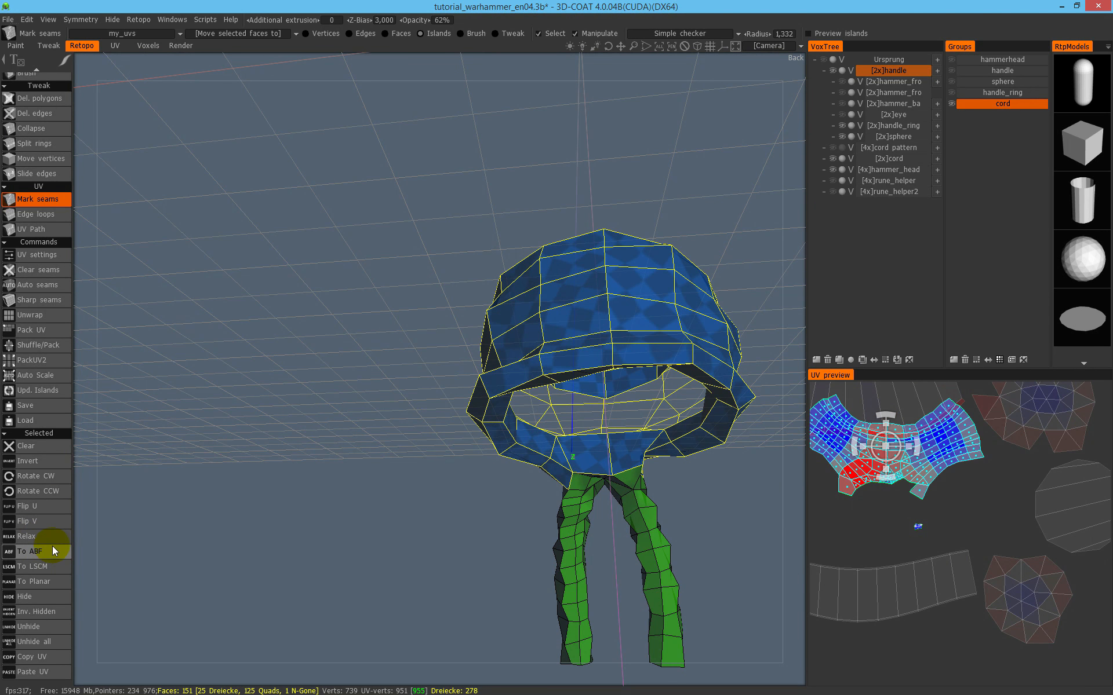
click(54, 566)
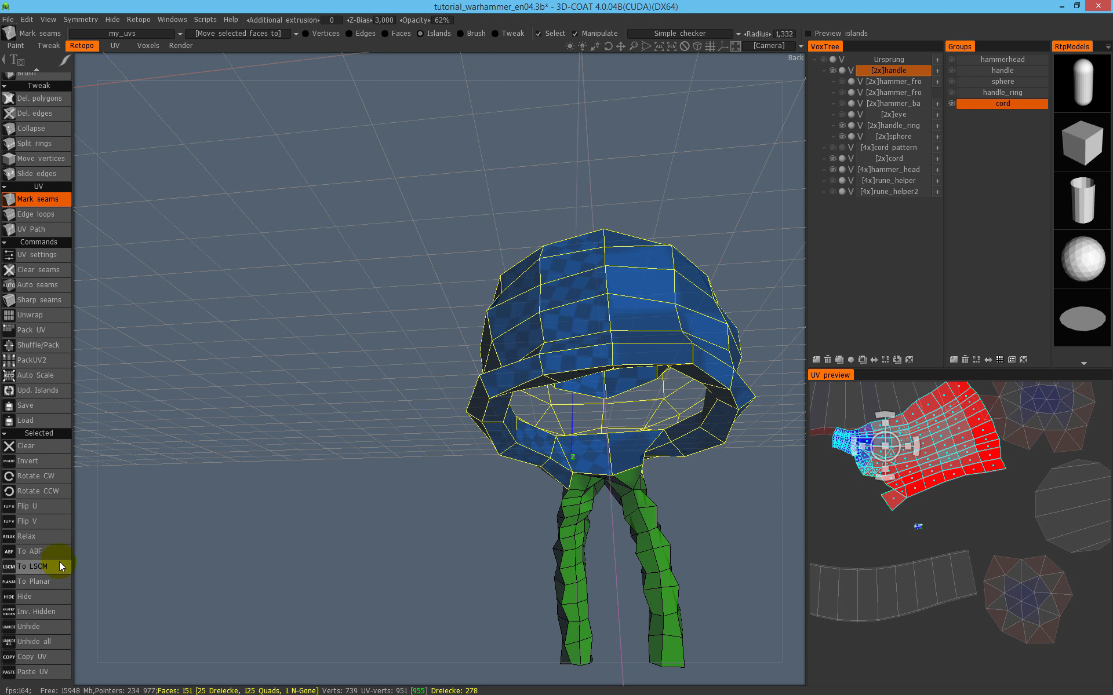
click(58, 553)
Move the band's UV island down, clear of the hanging ends' tiny island.
click(934, 457)
click(941, 450)
drag(892, 451, 981, 633)
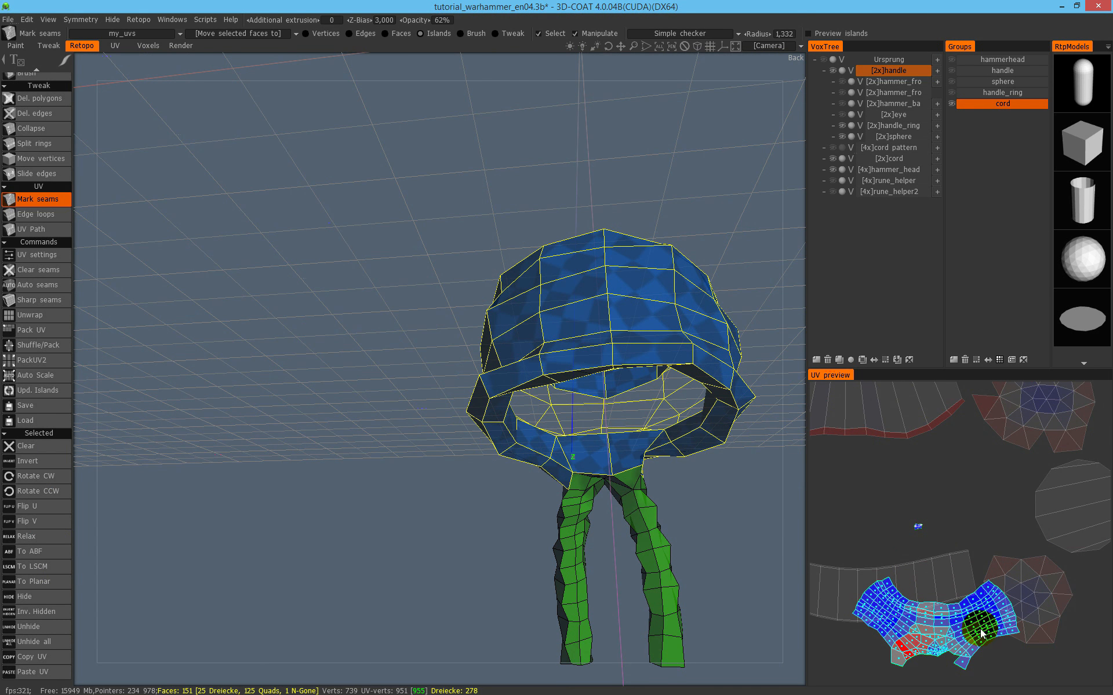
click(880, 653)
Select the hanging ends' tiny UV island and scale it up until its checker pattern is readable.
click(920, 529)
middle_drag(619, 533, 507, 310)
right_drag(506, 311, 599, 328)
middle_drag(599, 328, 559, 303)
alt+drag(558, 303, 684, 325)
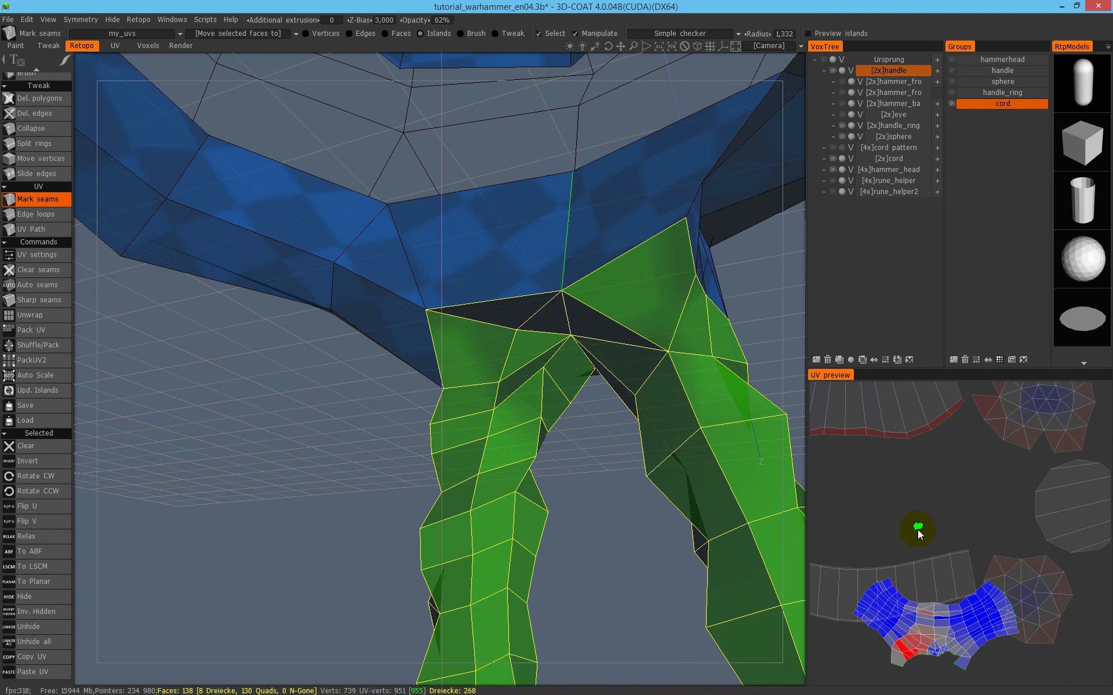
drag(925, 527, 1027, 467)
right_drag(695, 312, 518, 335)
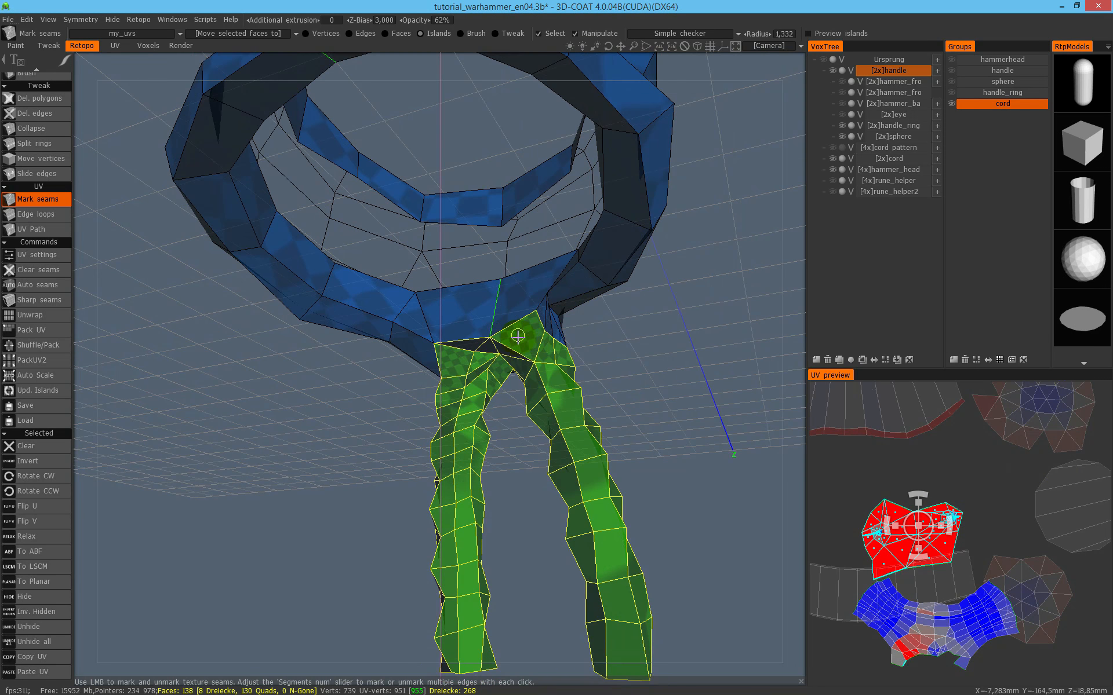
Mark a seam between the two hanging ends at their junction and re-unwrap them as separate islands.
alt+drag(587, 391, 537, 246)
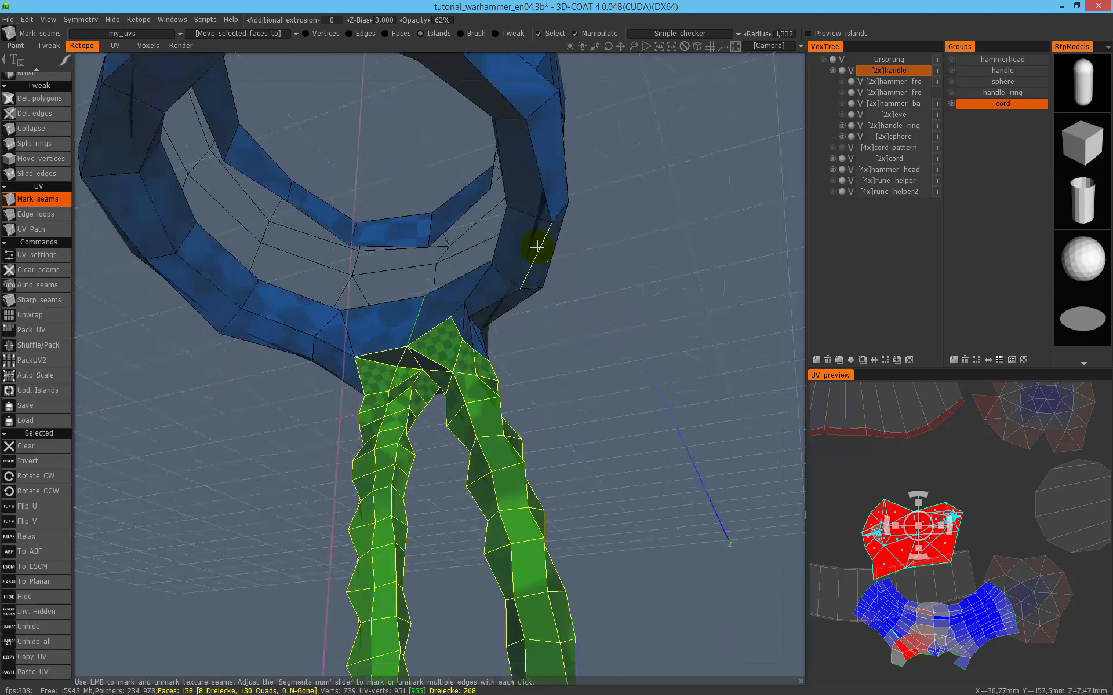
right_drag(537, 246, 602, 298)
click(914, 529)
alt+drag(626, 325, 481, 278)
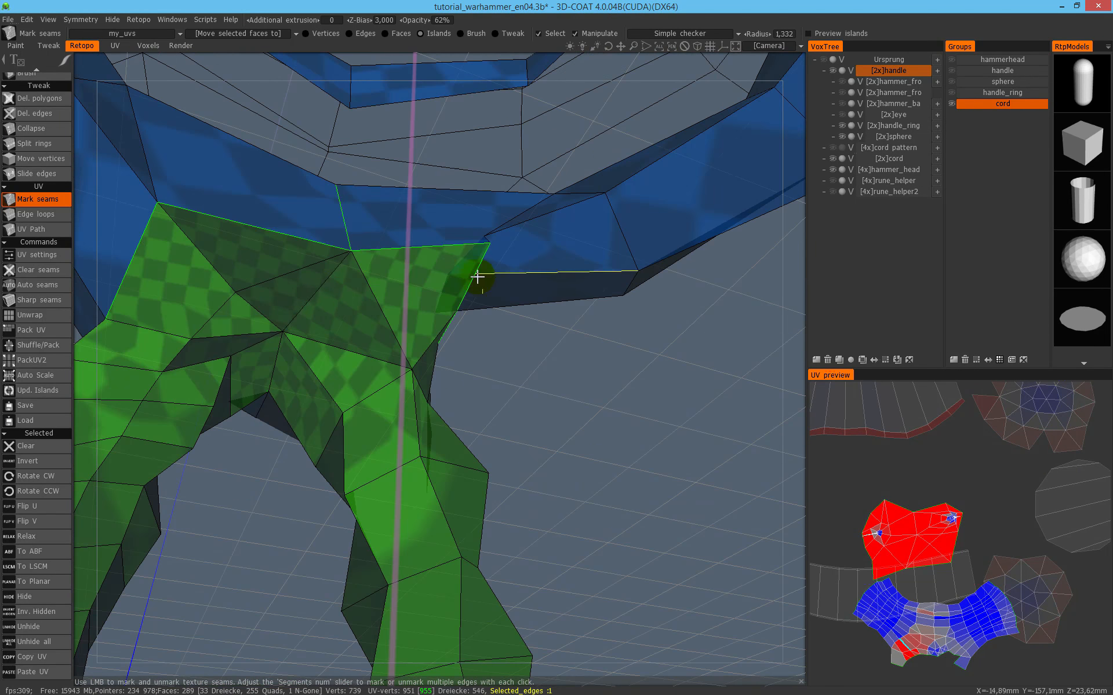
alt+drag(285, 391, 546, 375)
click(940, 542)
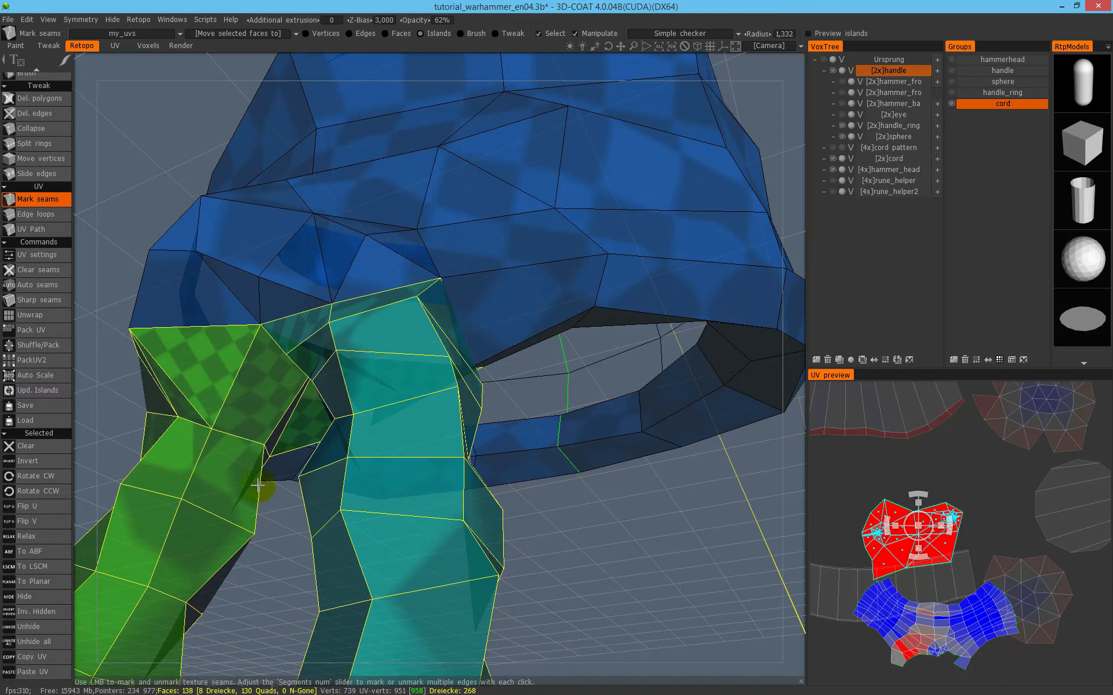
click(40, 542)
click(930, 519)
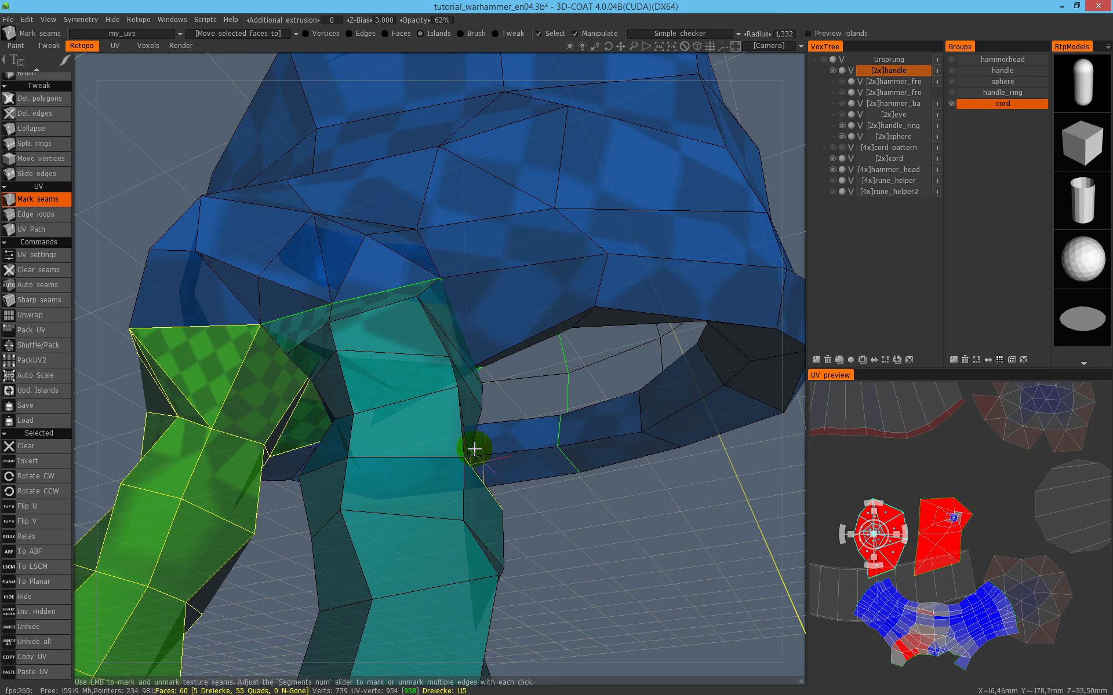
Mark a lengthwise seam down the first hanging cord end, from the junction to its tip.
alt+drag(474, 449, 462, 360)
alt+right_drag(462, 360, 365, 358)
alt+drag(365, 358, 688, 427)
alt+middle_drag(360, 290, 467, 275)
alt+right_drag(467, 275, 576, 281)
click(842, 504)
alt+middle_drag(675, 281, 585, 266)
alt+right_drag(585, 266, 614, 269)
drag(655, 318, 670, 544)
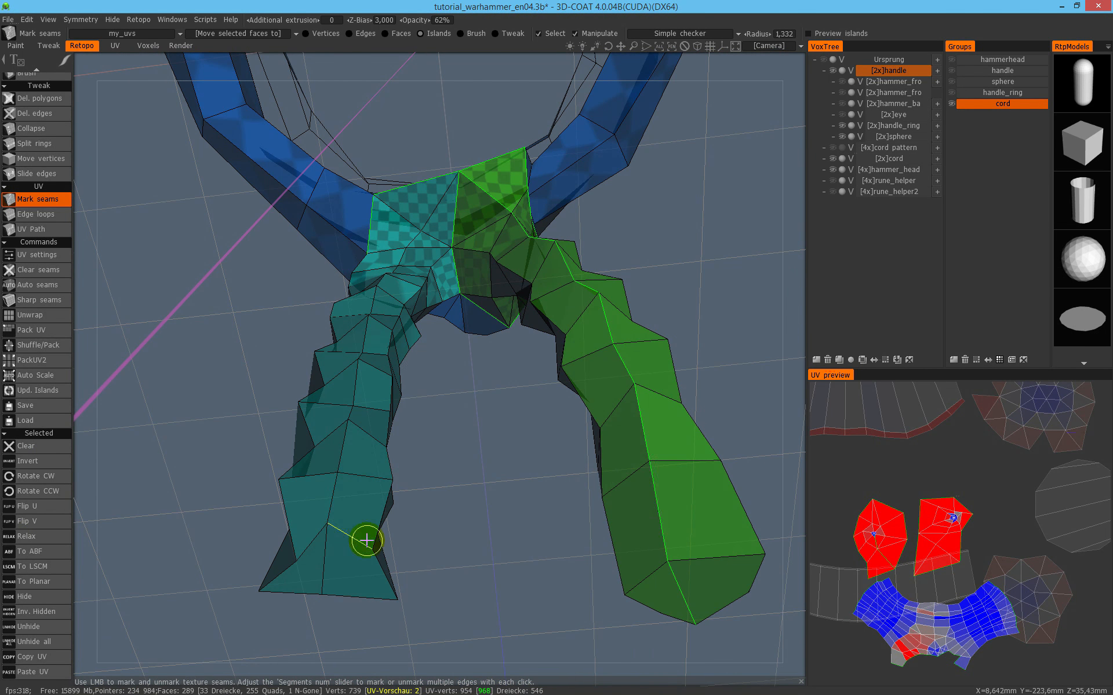
Mark a matching lengthwise seam along the other hanging cord end.
drag(365, 539, 360, 445)
drag(364, 493, 435, 369)
click(401, 388)
right_drag(570, 420, 547, 347)
middle_drag(647, 418, 650, 346)
Re-unwrap both hanging ends' islands together with ABF and check their distortion in the UV layout.
click(936, 530)
shift+click(881, 538)
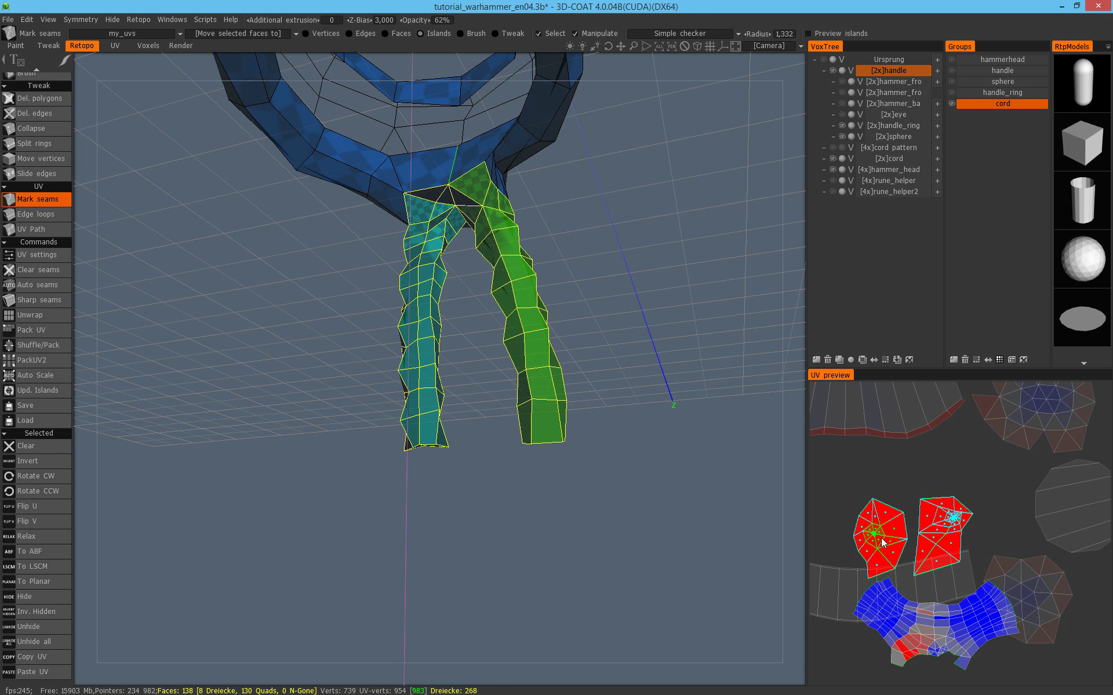
click(58, 549)
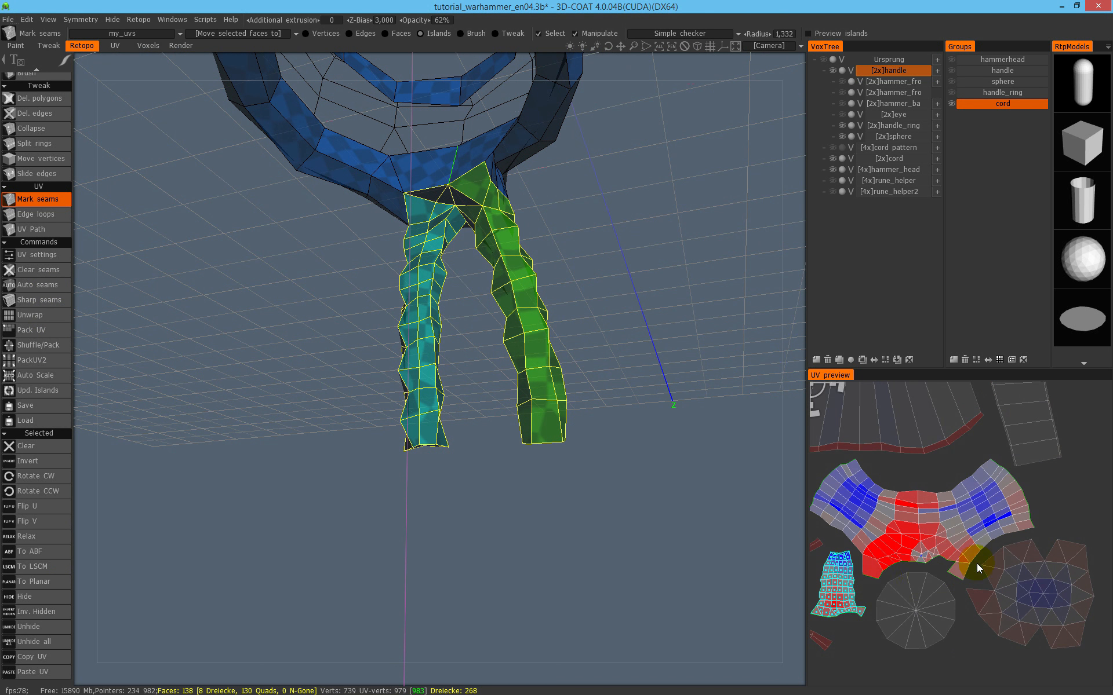
scroll(926, 514, down, 4)
ctrl+click(980, 635)
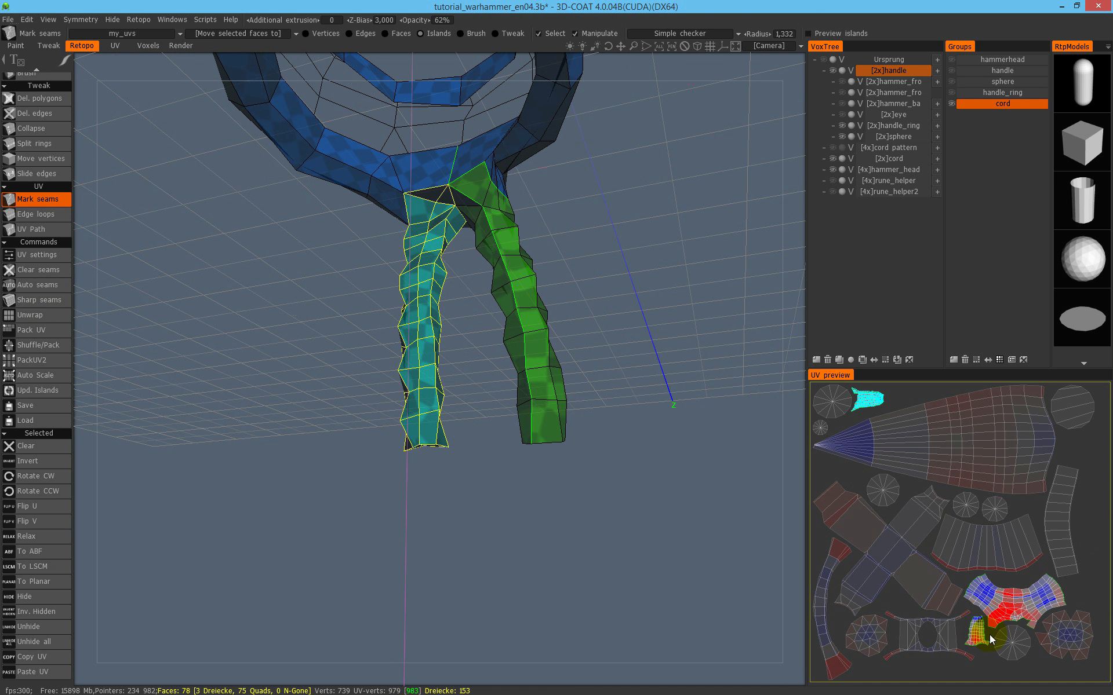
click(868, 402)
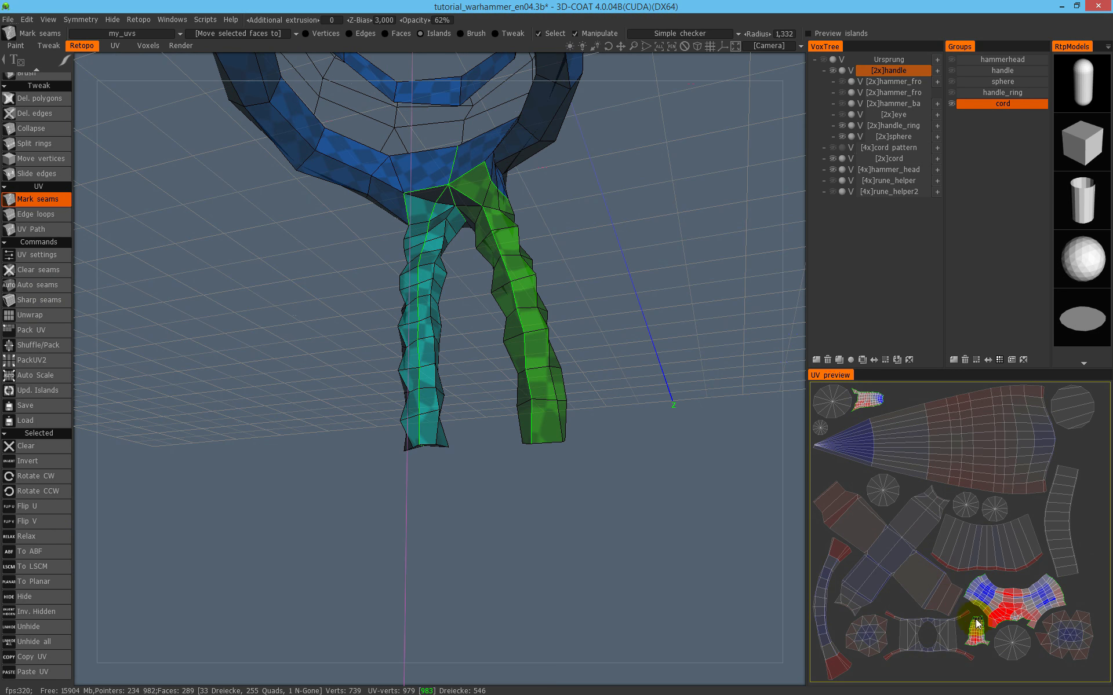
Extend the lengthwise seams on the hanging cord ends down to their open tips.
scroll(556, 332, down, 3)
scroll(543, 348, up, 6)
scroll(510, 367, down, 3)
drag(525, 232, 433, 383)
drag(486, 416, 480, 267)
drag(397, 372, 457, 383)
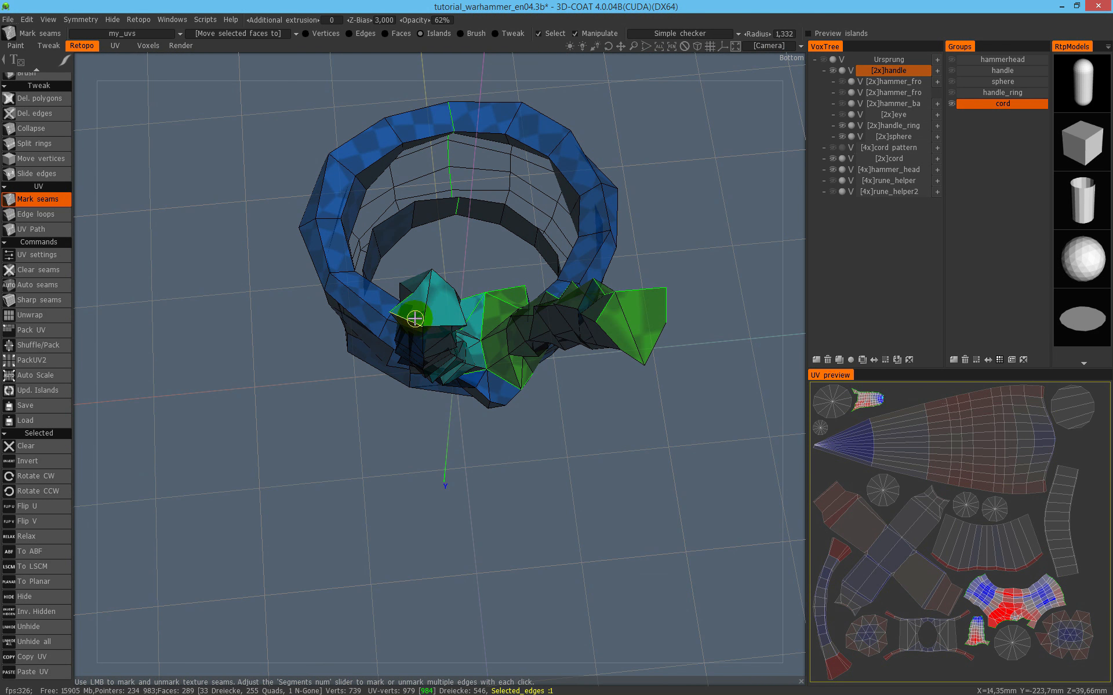
drag(443, 320, 667, 332)
drag(637, 431, 667, 475)
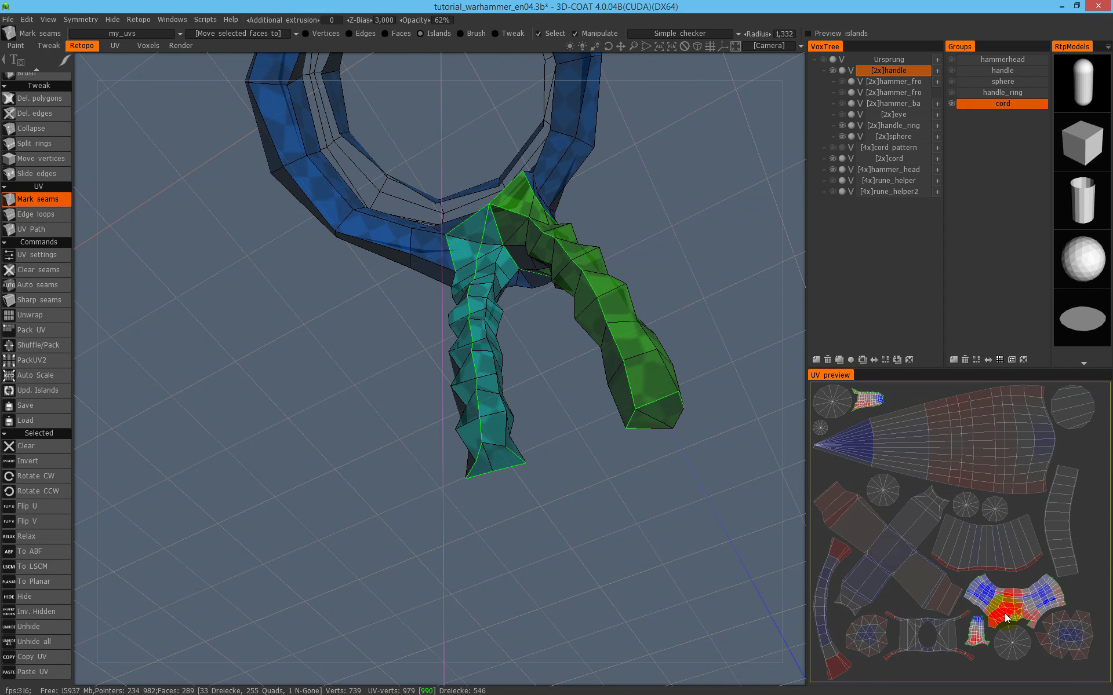
Re-unwrap both hanging ends' islands with their extended seams.
click(966, 624)
drag(987, 624, 911, 398)
shift+click(867, 402)
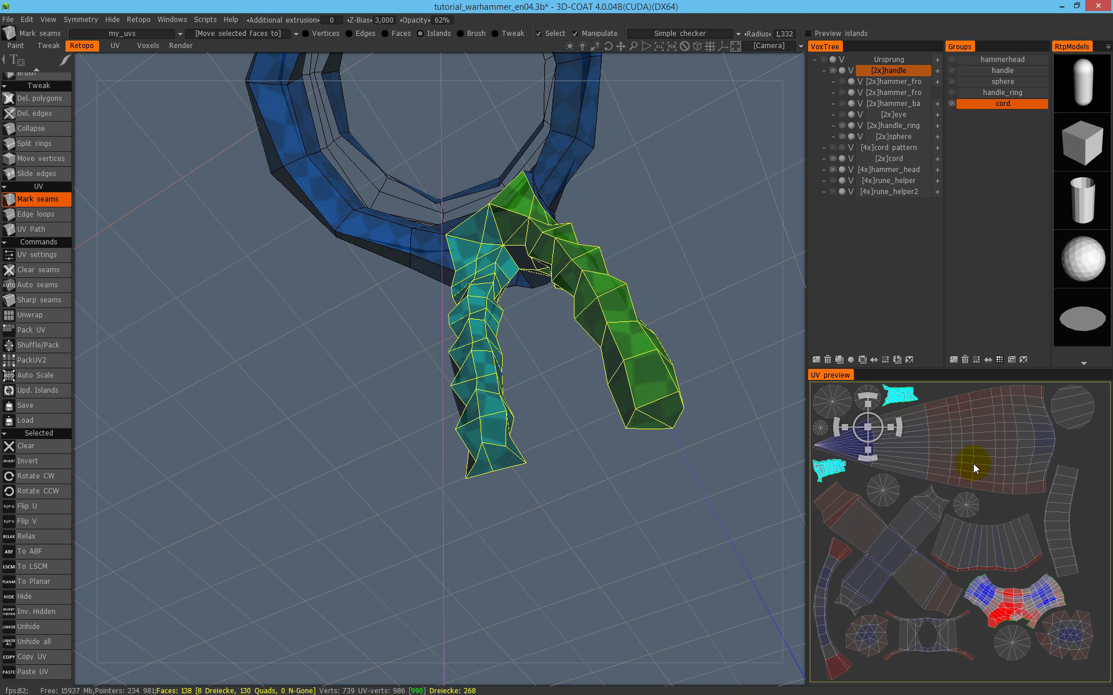
ctrl+click(842, 468)
ctrl+click(911, 395)
Re-unwrap the green hanging end's island with ABF and check its remaining distortion.
scroll(939, 403, up, 5)
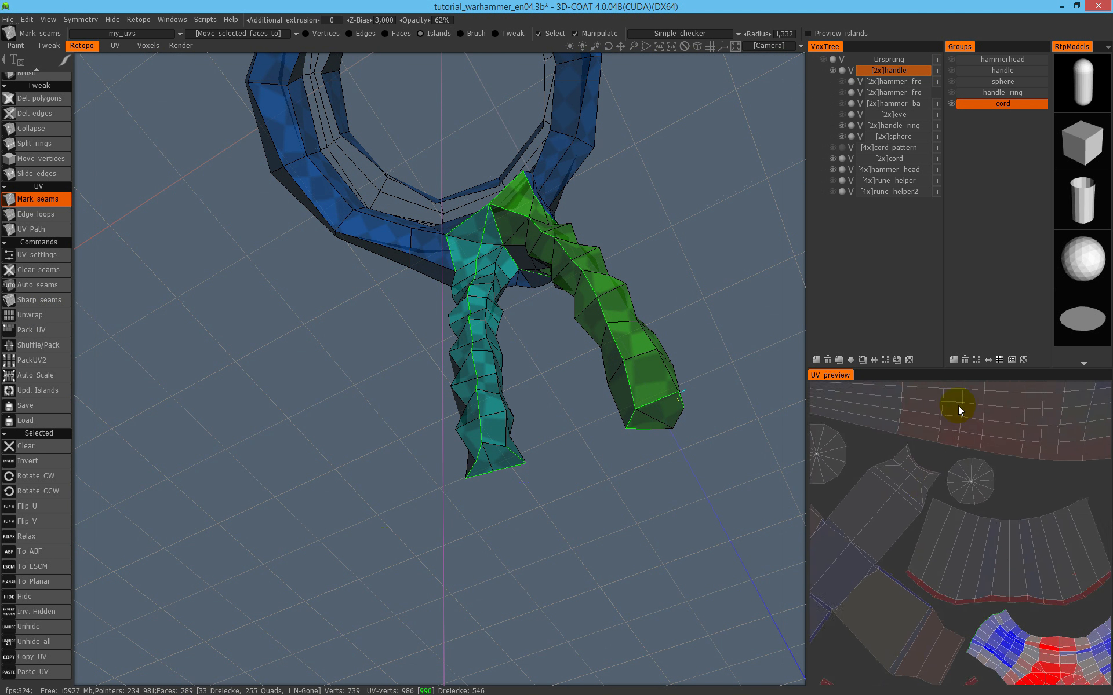
middle_drag(870, 440, 1047, 584)
scroll(985, 534, up, 1)
middle_drag(998, 436, 987, 500)
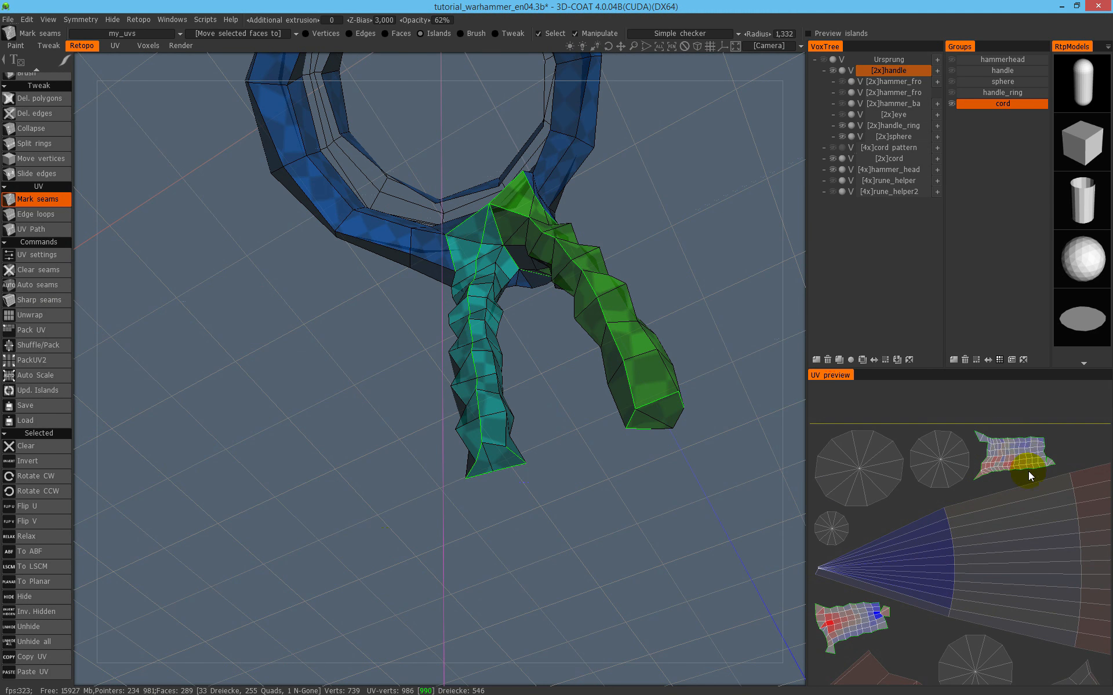
click(1035, 457)
key(Escape)
click(876, 618)
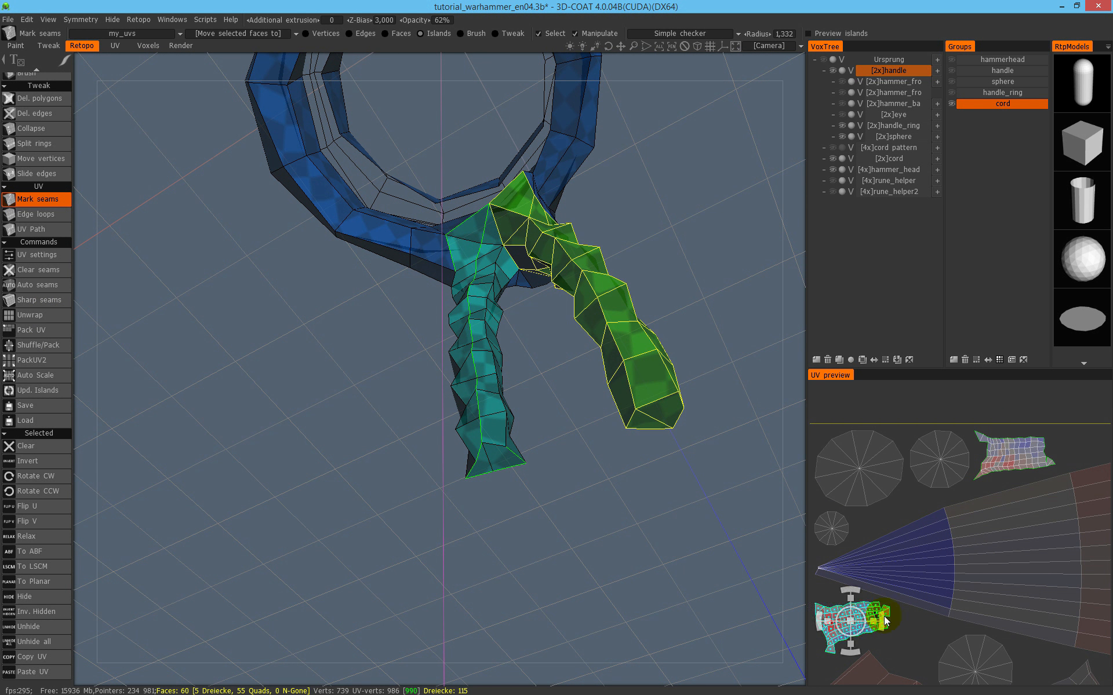
key(shift+a)
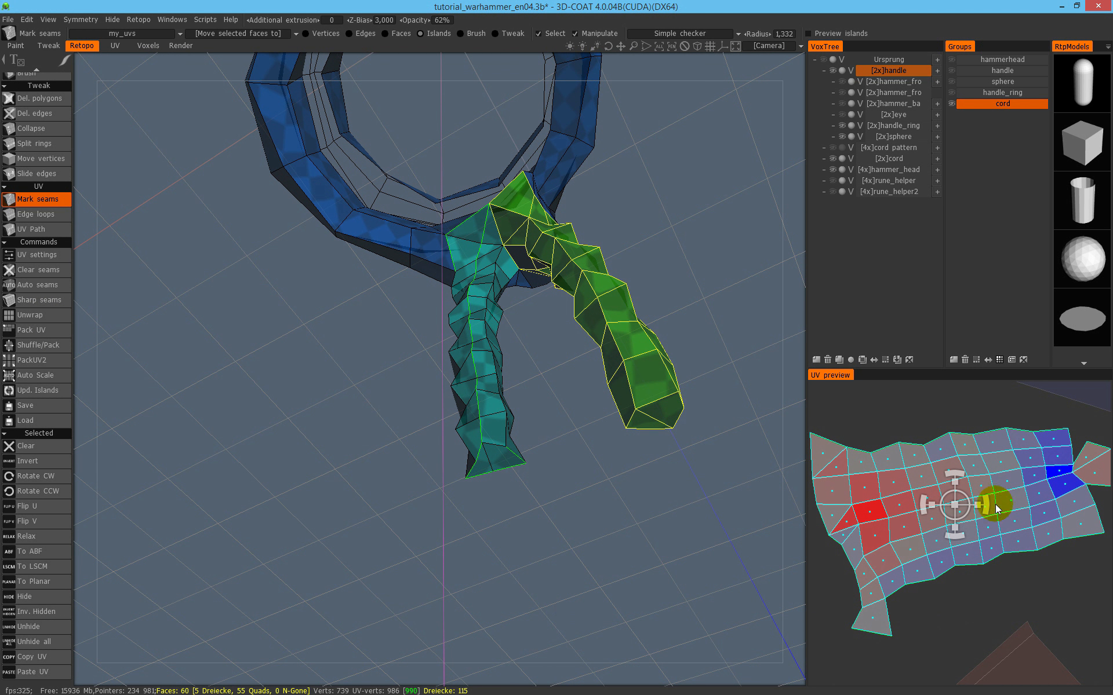
click(53, 554)
click(53, 544)
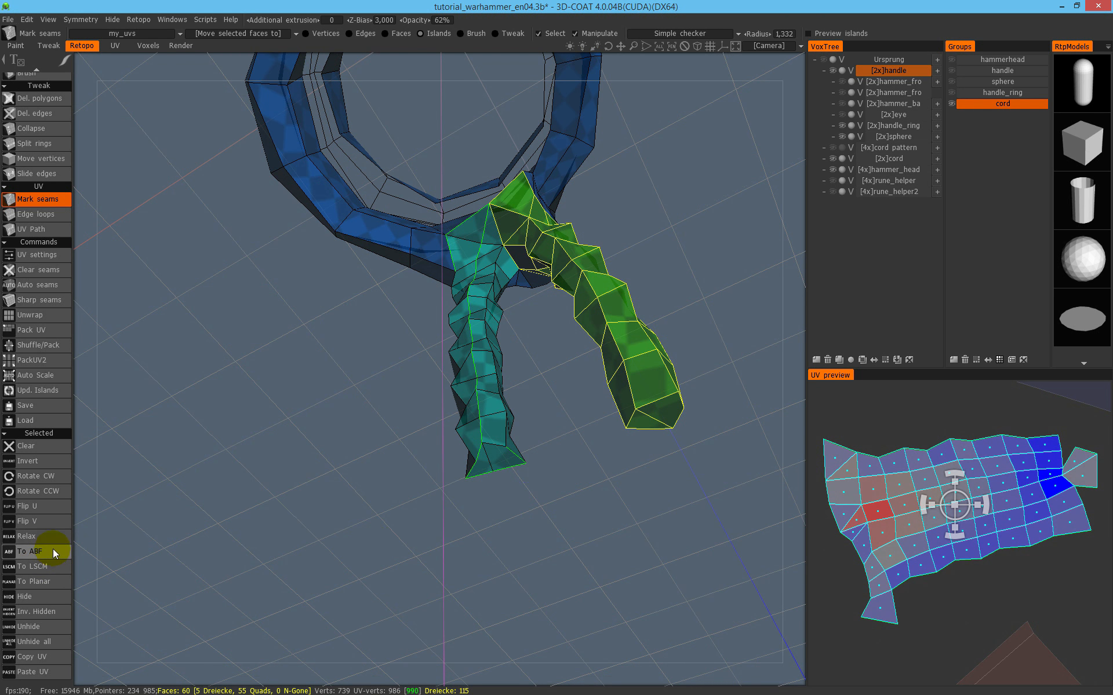
key(Escape)
drag(695, 472, 638, 476)
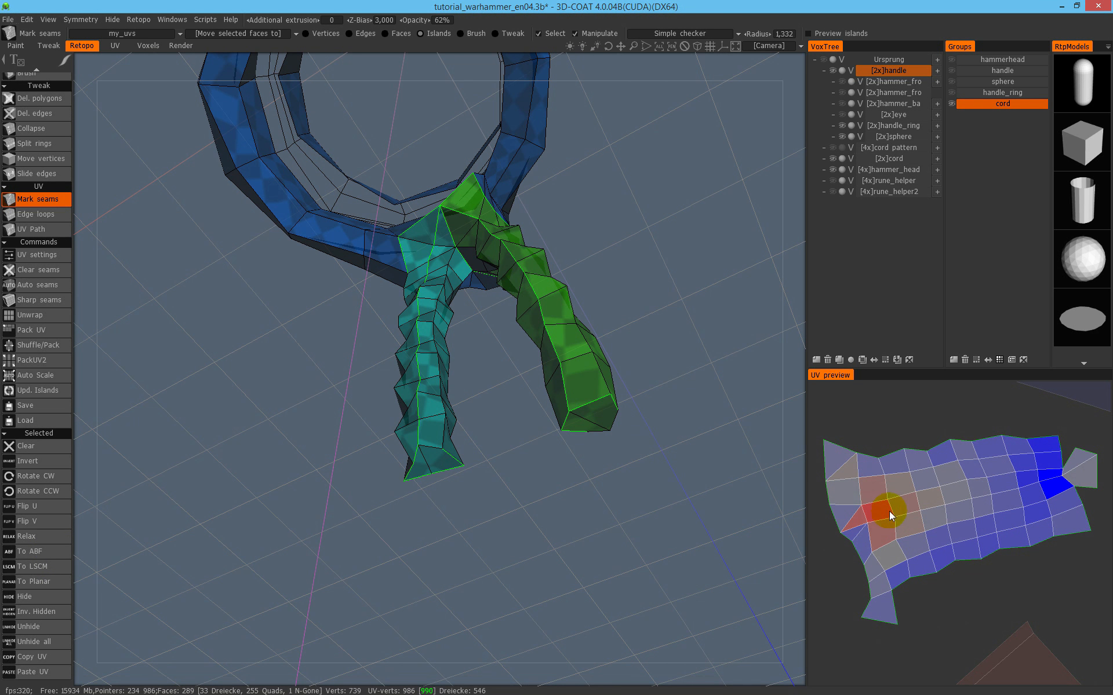
click(875, 532)
key(Escape)
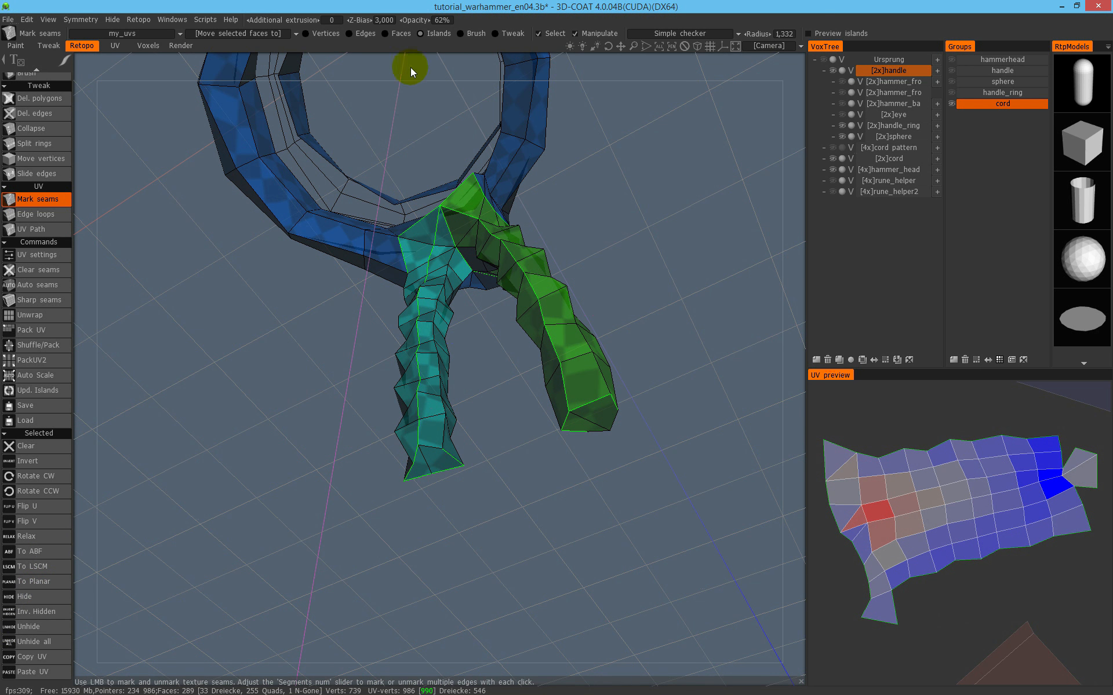
Try an extra seam edge beside the most stretched faces of the green end's island and re-unwrap it with ABF.
click(349, 33)
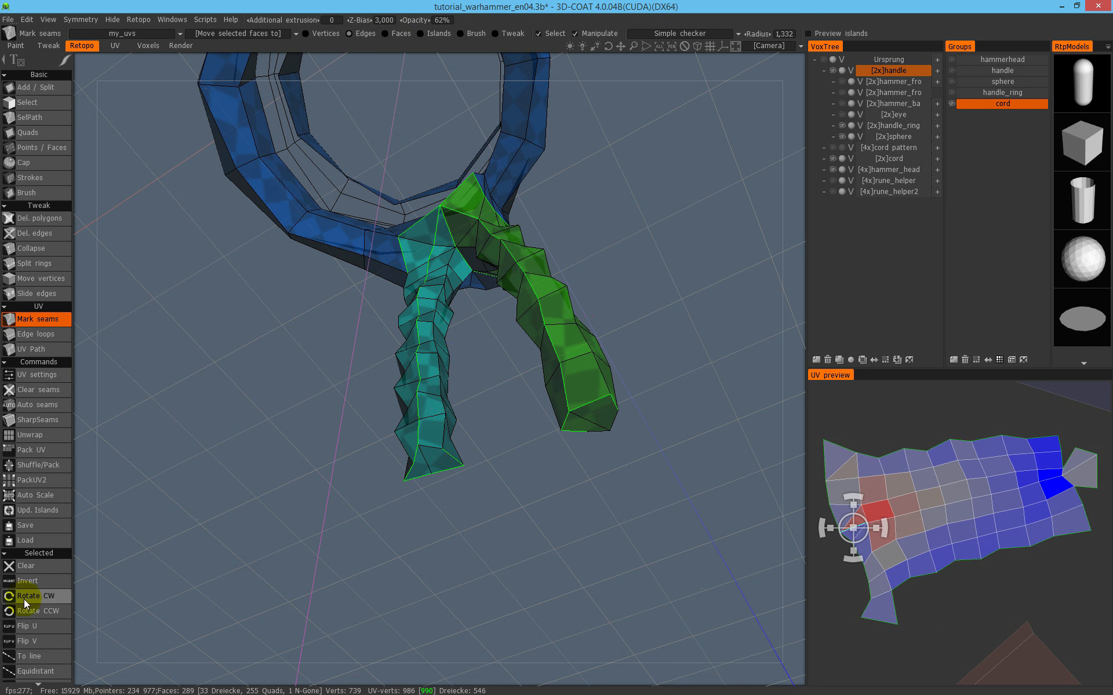
scroll(27, 574, down, 3)
click(56, 659)
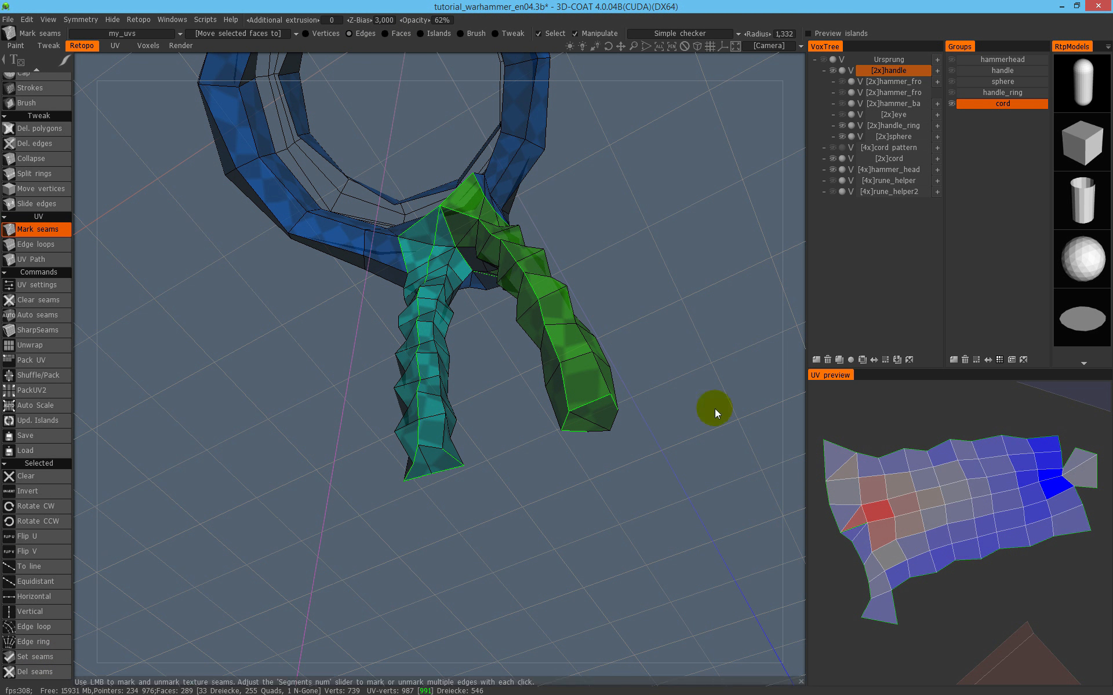
click(958, 523)
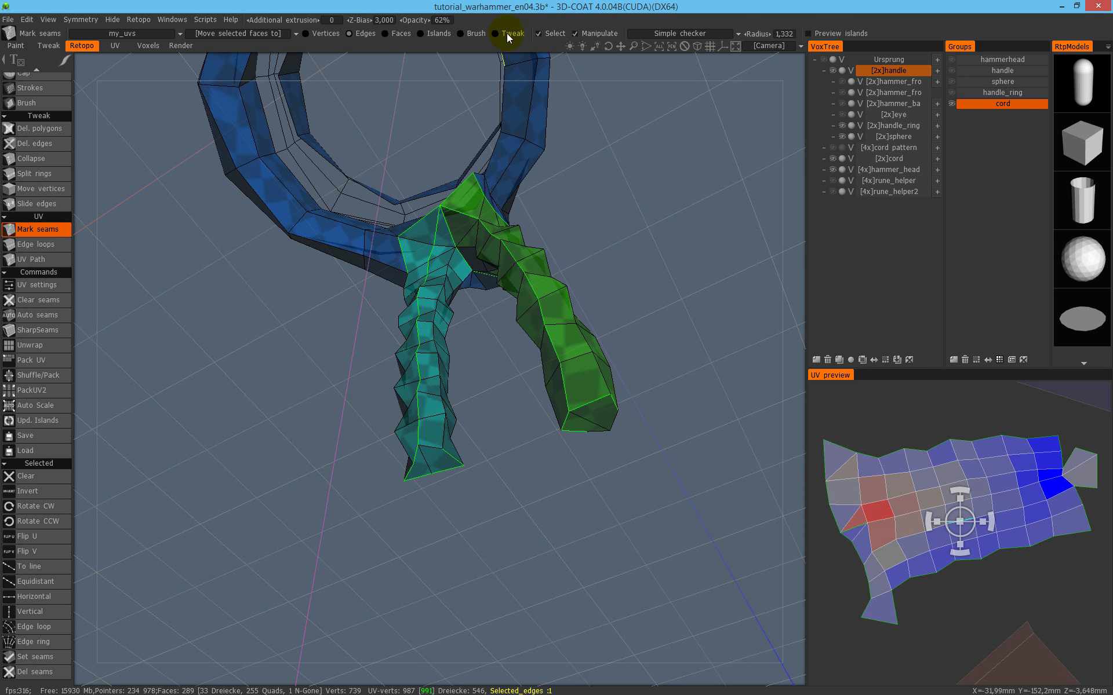
click(448, 37)
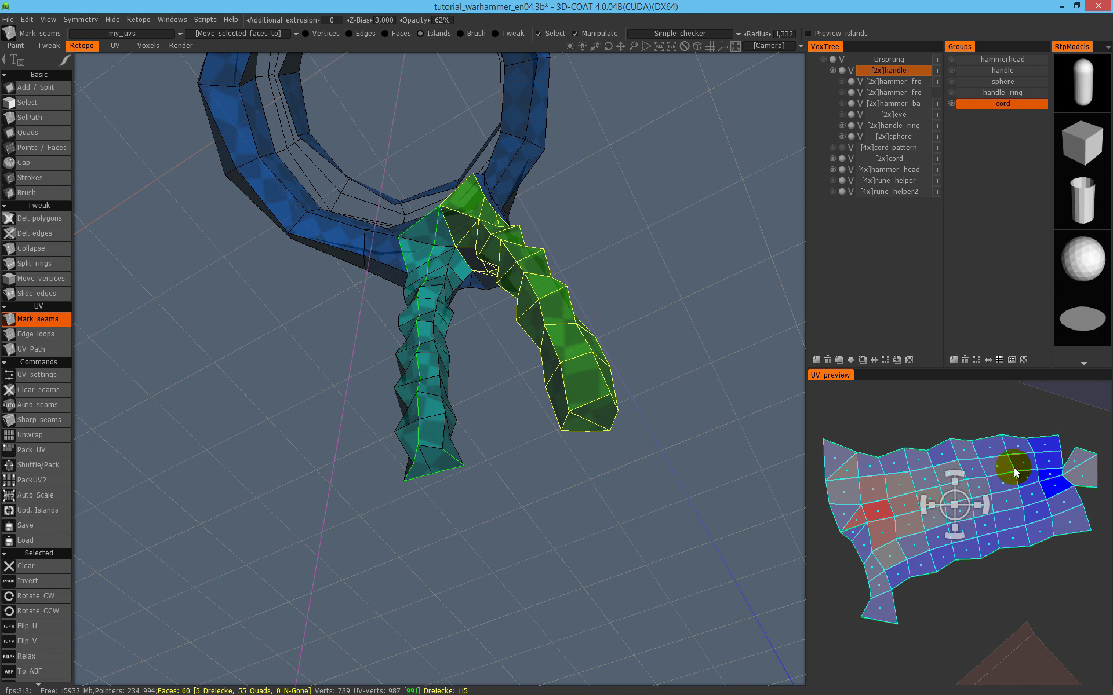
scroll(43, 480, down, 4)
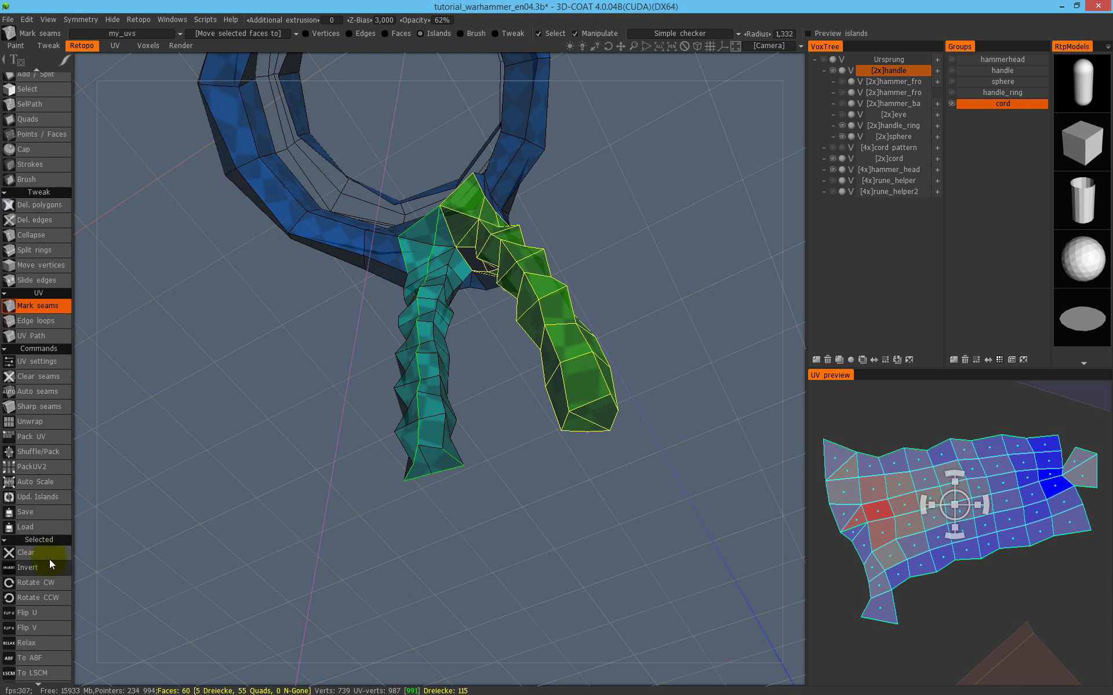
click(46, 552)
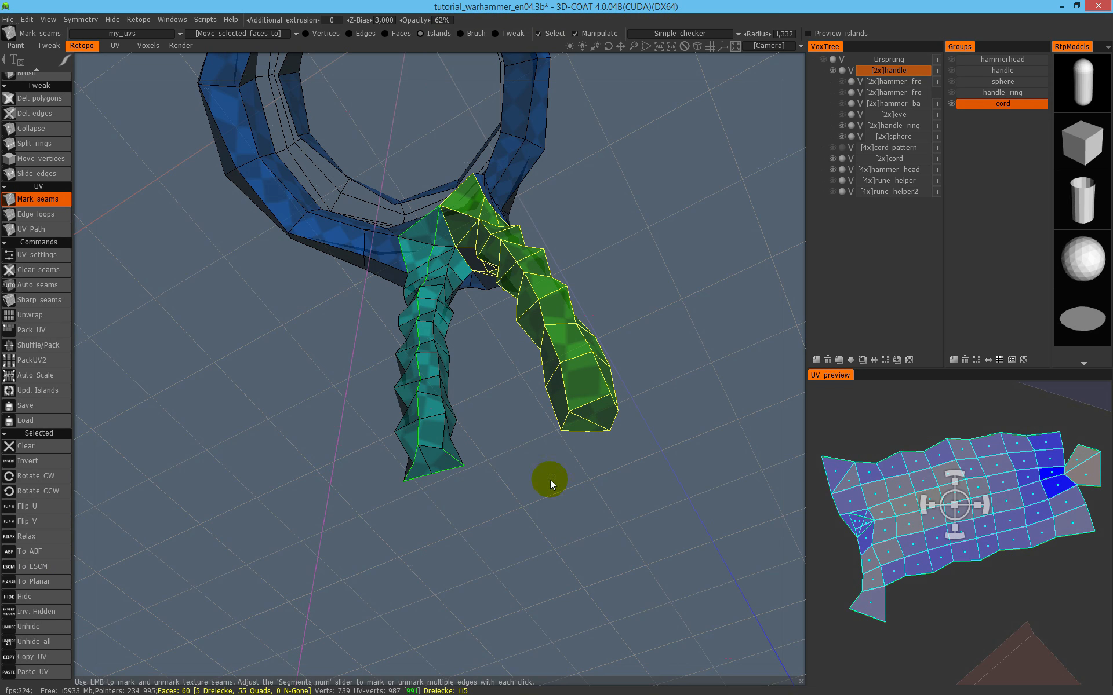
key(Escape)
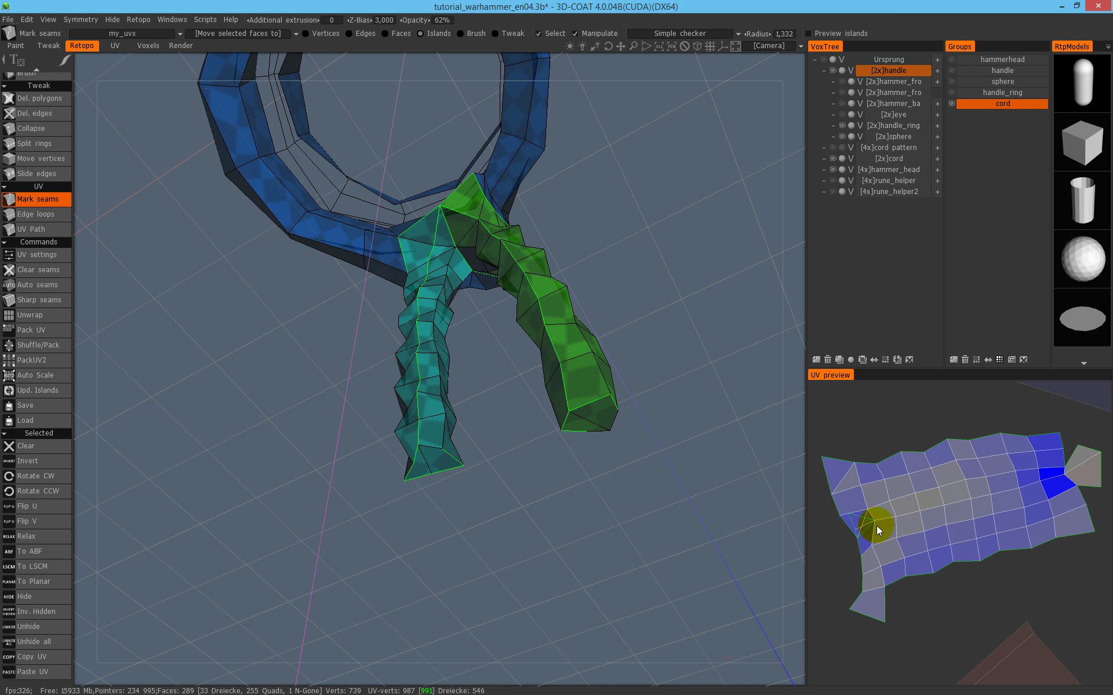
Remove the extra seam edge, adjust the green end's seam at the junction, and re-unwrap its island with ABF.
click(916, 512)
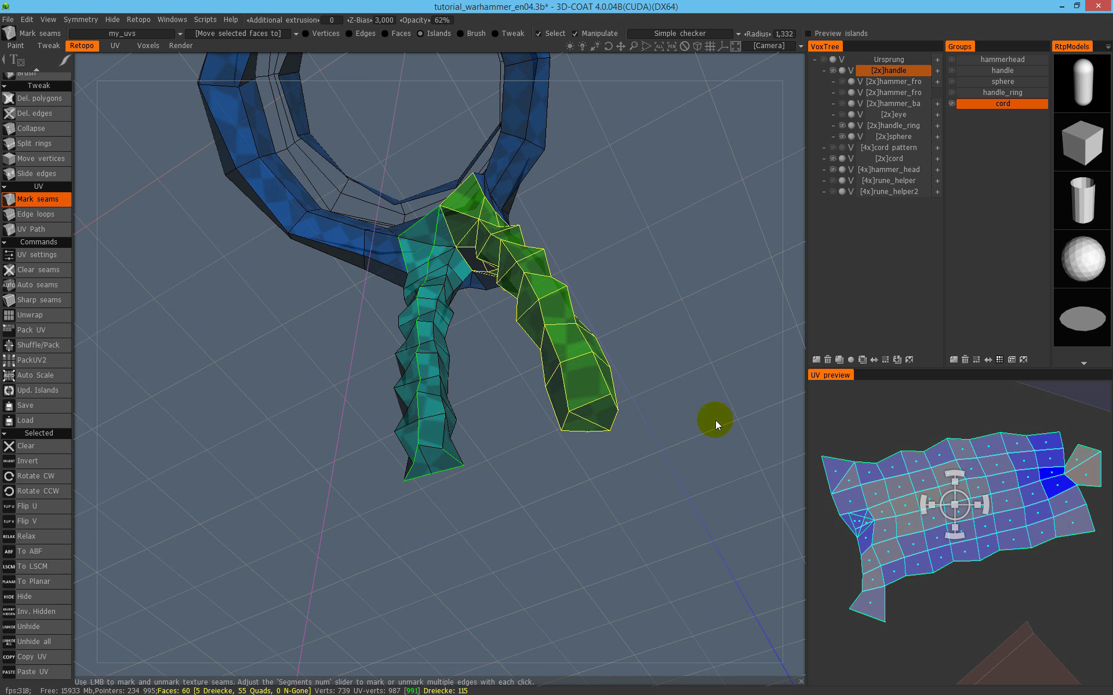
middle_drag(716, 394, 637, 451)
click(906, 508)
alt+drag(459, 366, 461, 213)
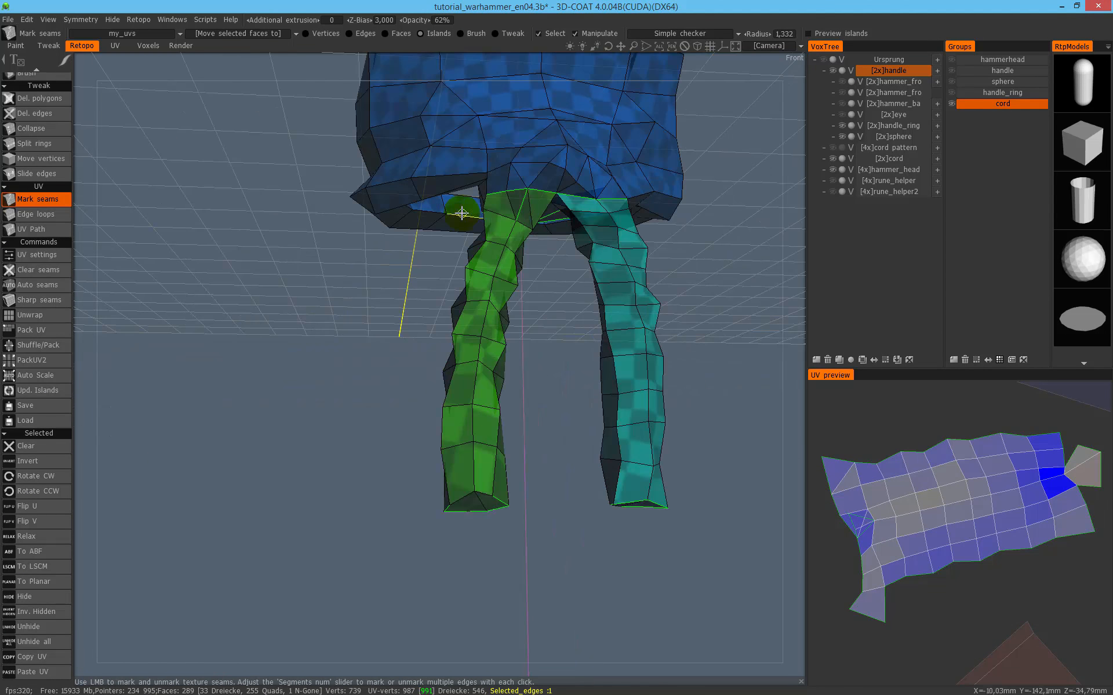
alt+drag(513, 370, 541, 124)
click(460, 164)
alt+drag(460, 163, 570, 185)
click(945, 529)
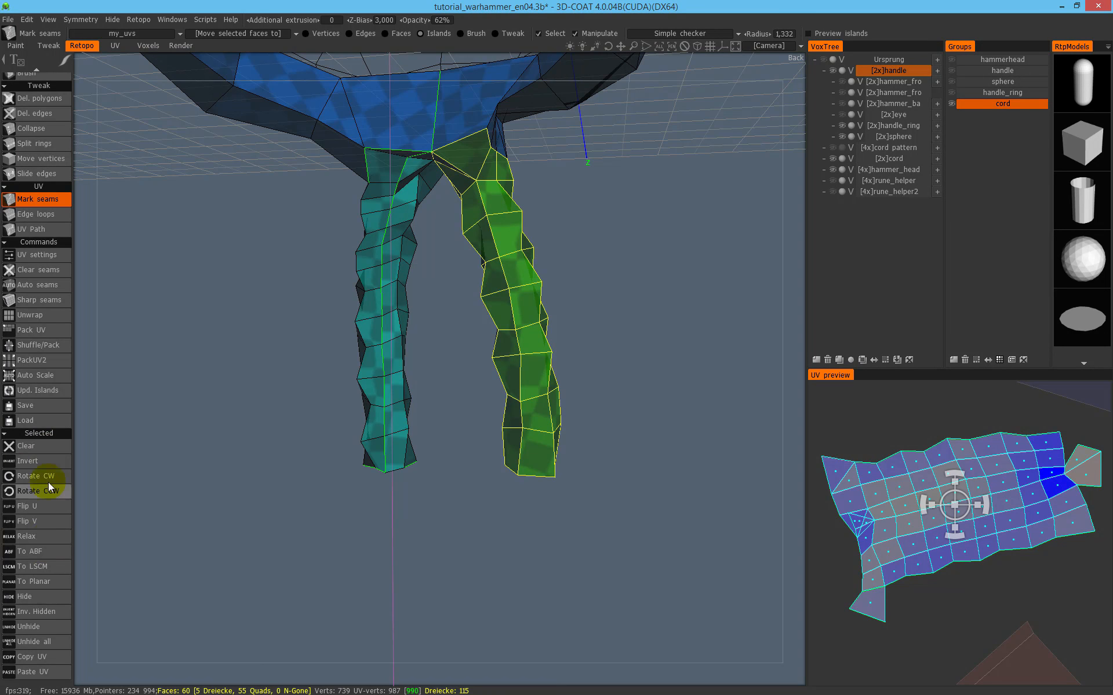
click(43, 555)
click(957, 500)
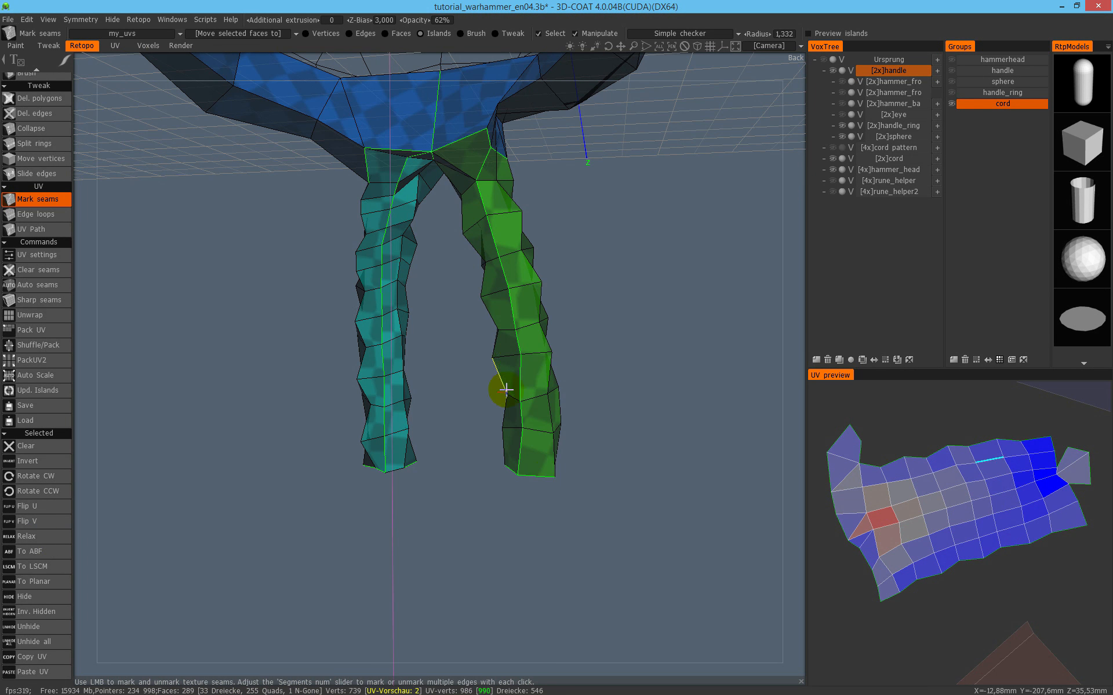
Try an LSCM unwrap on the cord band's island.
scroll(506, 409, down, 4)
scroll(505, 423, down, 4)
scroll(510, 377, down, 3)
alt+drag(478, 505, 90, 436)
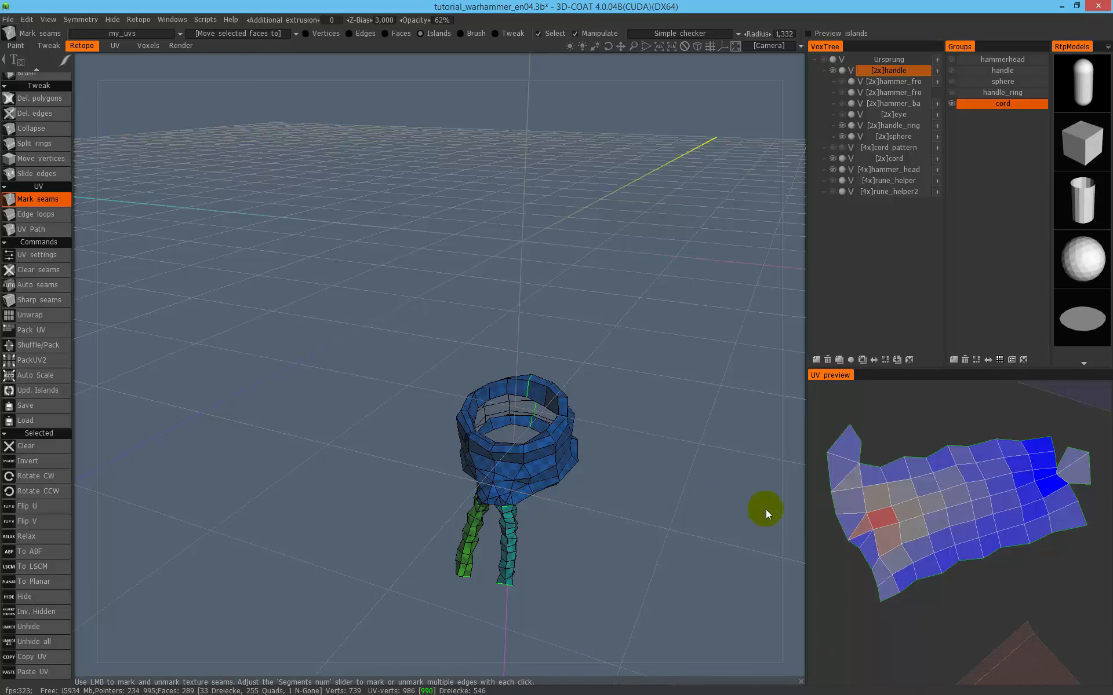
key(Home)
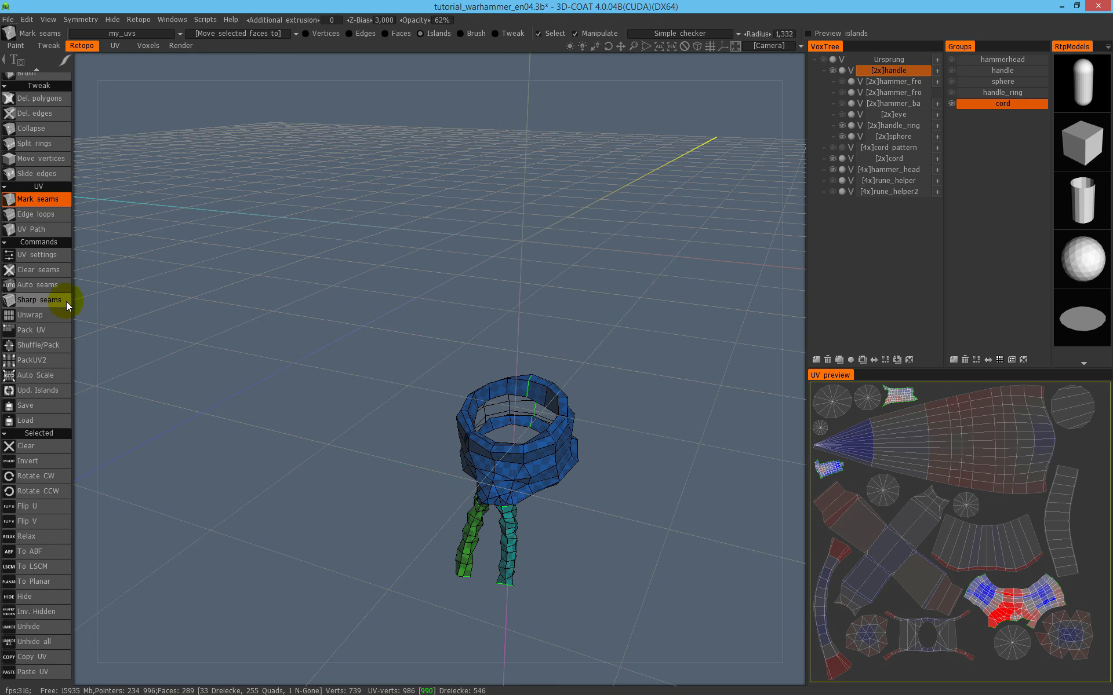
click(1049, 634)
click(41, 569)
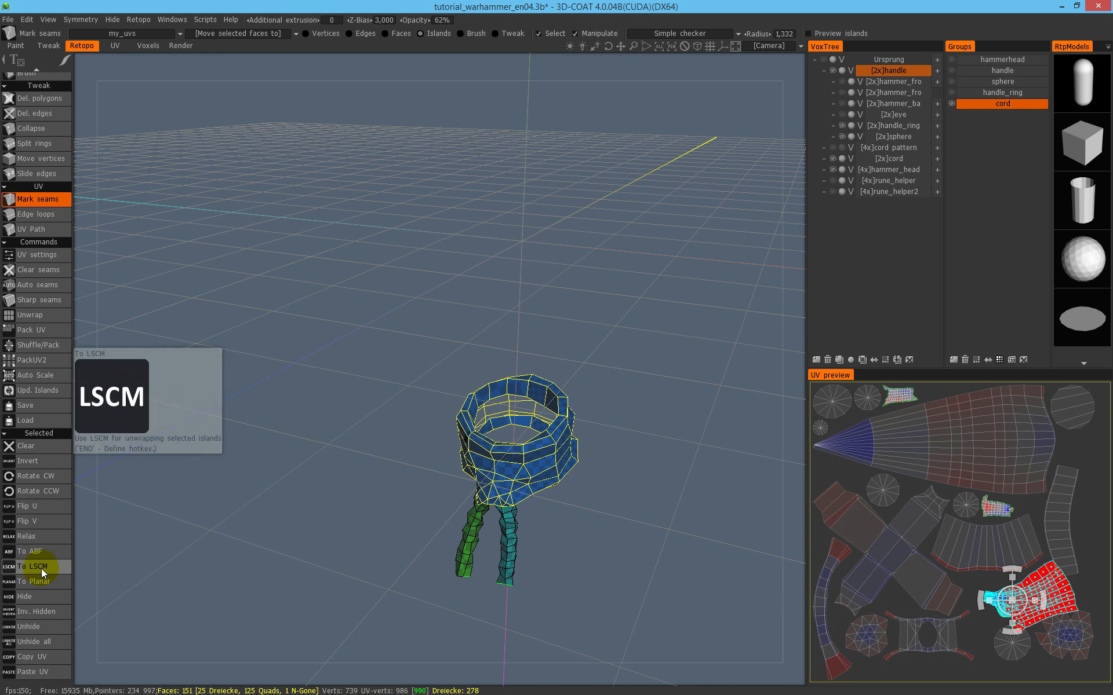
scroll(1041, 606, up, 5)
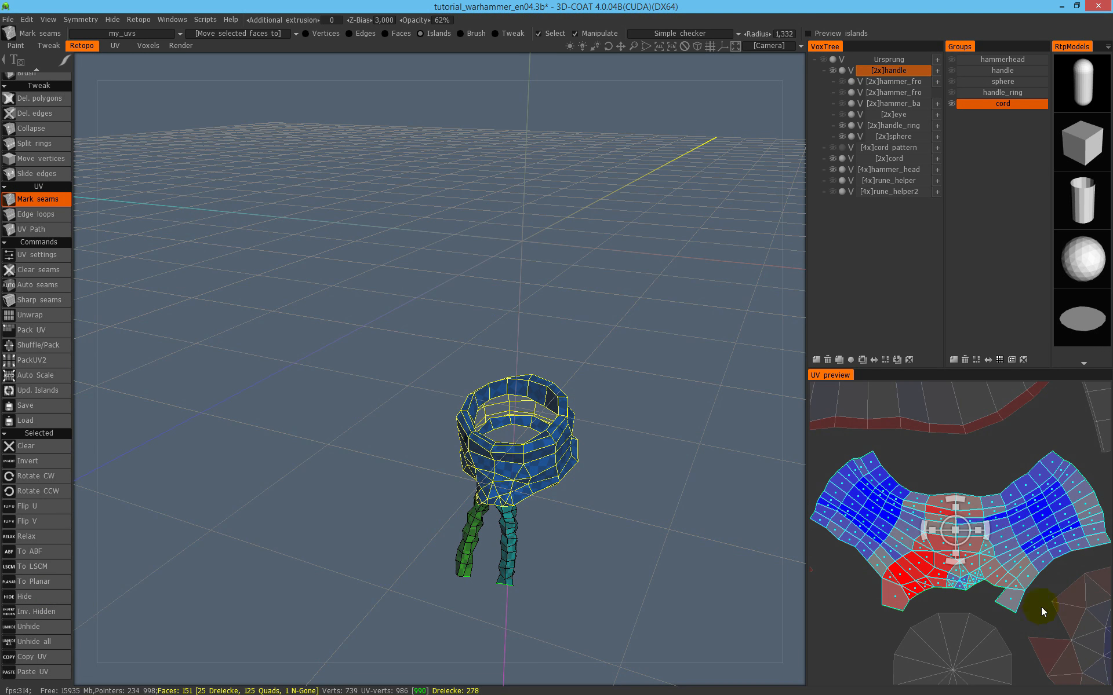
key(Escape)
Try shifting the band's short seam above the hanging ends to the neighbouring edge and re-unwrap its island with ABF.
right_drag(554, 377, 646, 498)
middle_drag(646, 498, 464, 307)
click(1011, 547)
key(Escape)
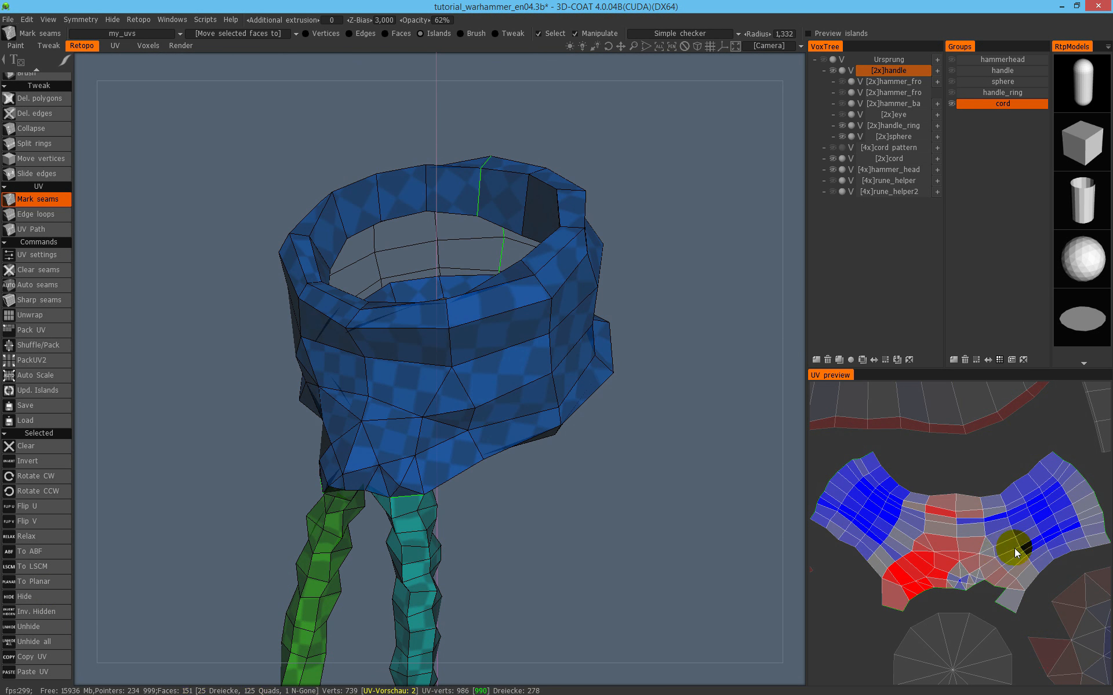
alt+drag(547, 390, 586, 269)
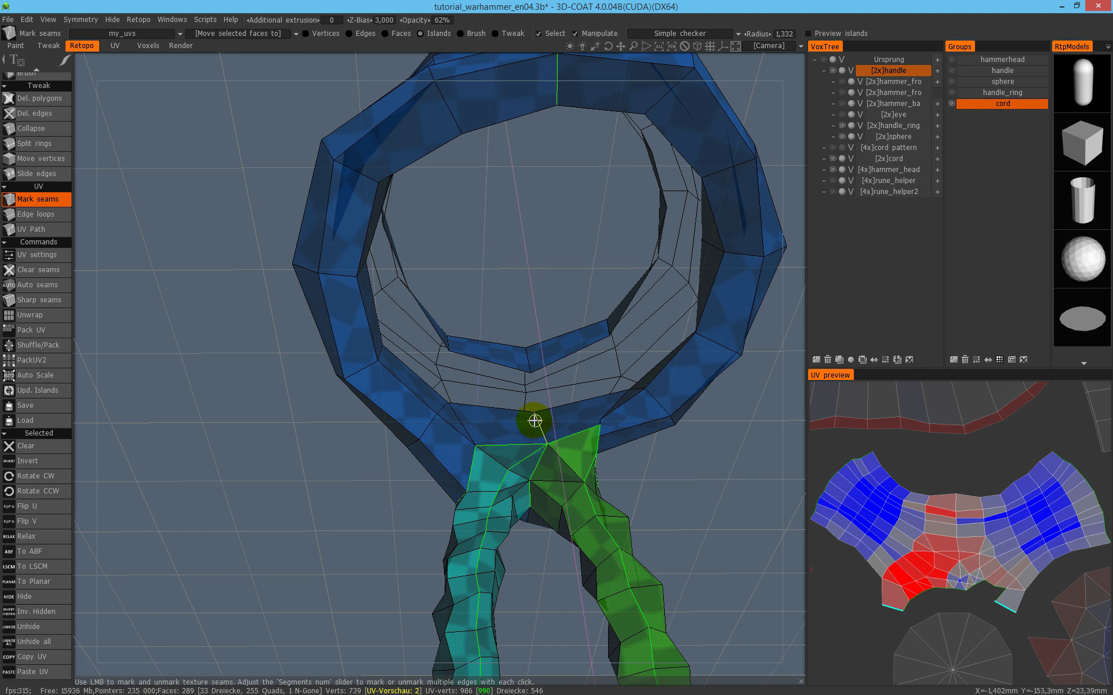
alt+drag(557, 419, 492, 433)
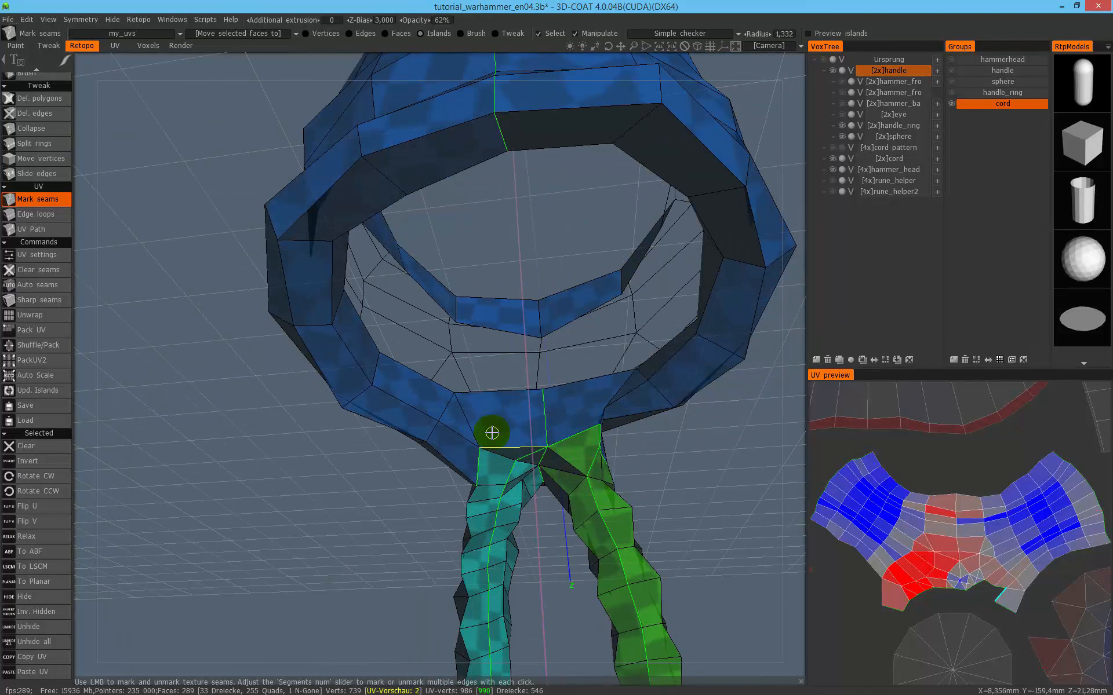
click(910, 528)
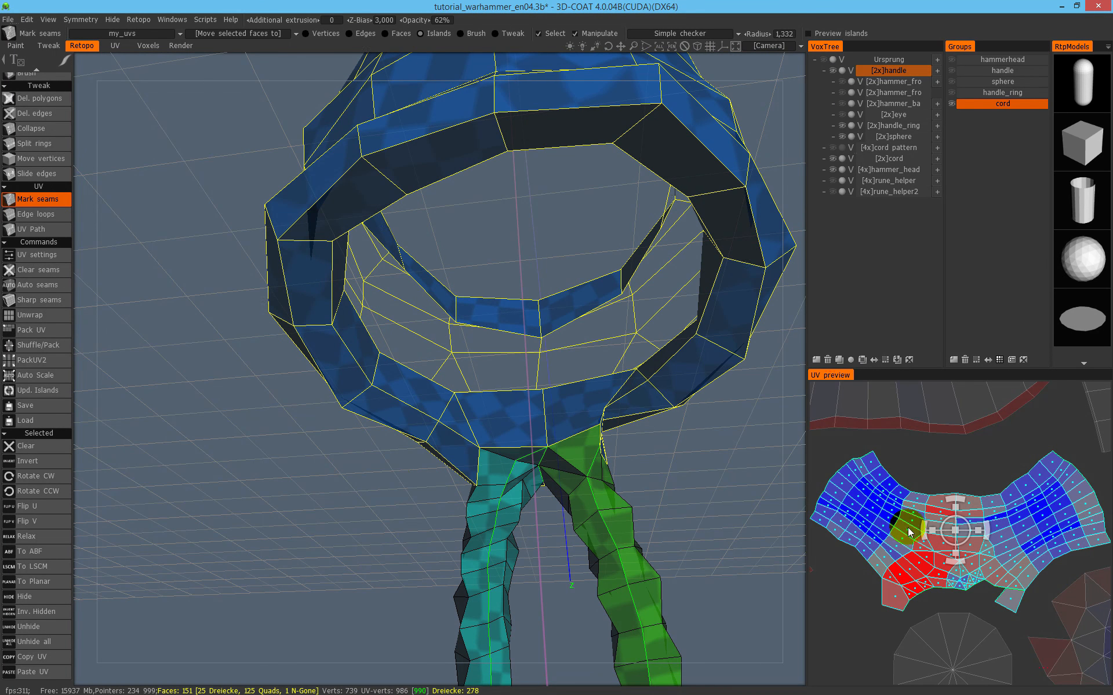
click(53, 552)
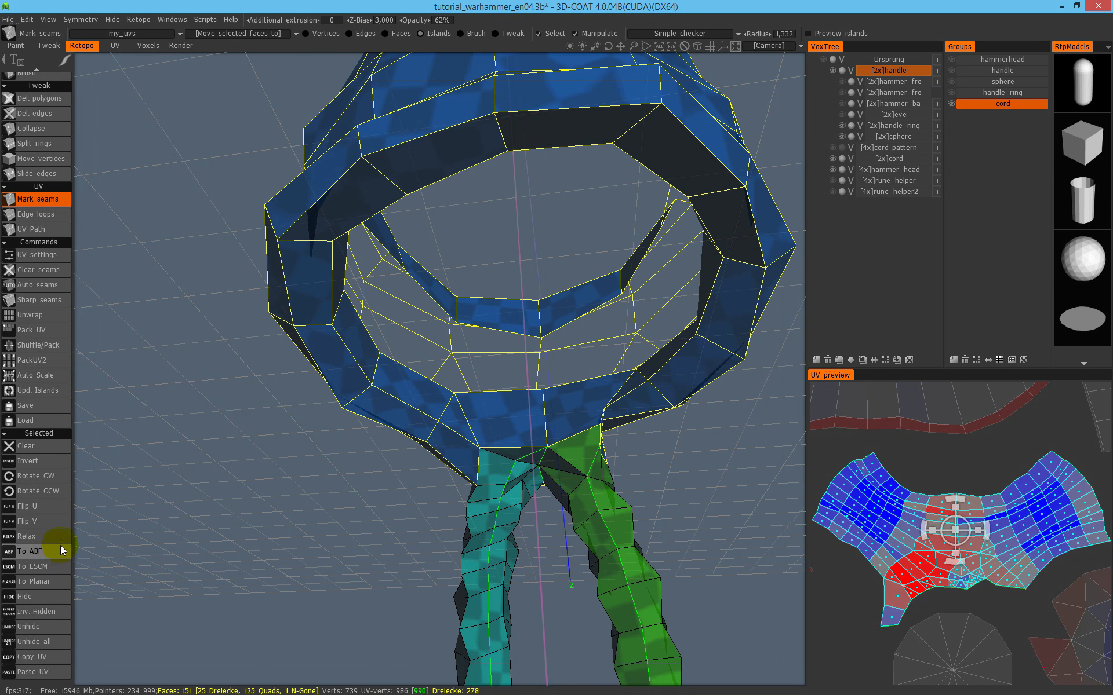
Restore the band's previous short seam above the hanging ends and re-unwrap its island.
click(967, 596)
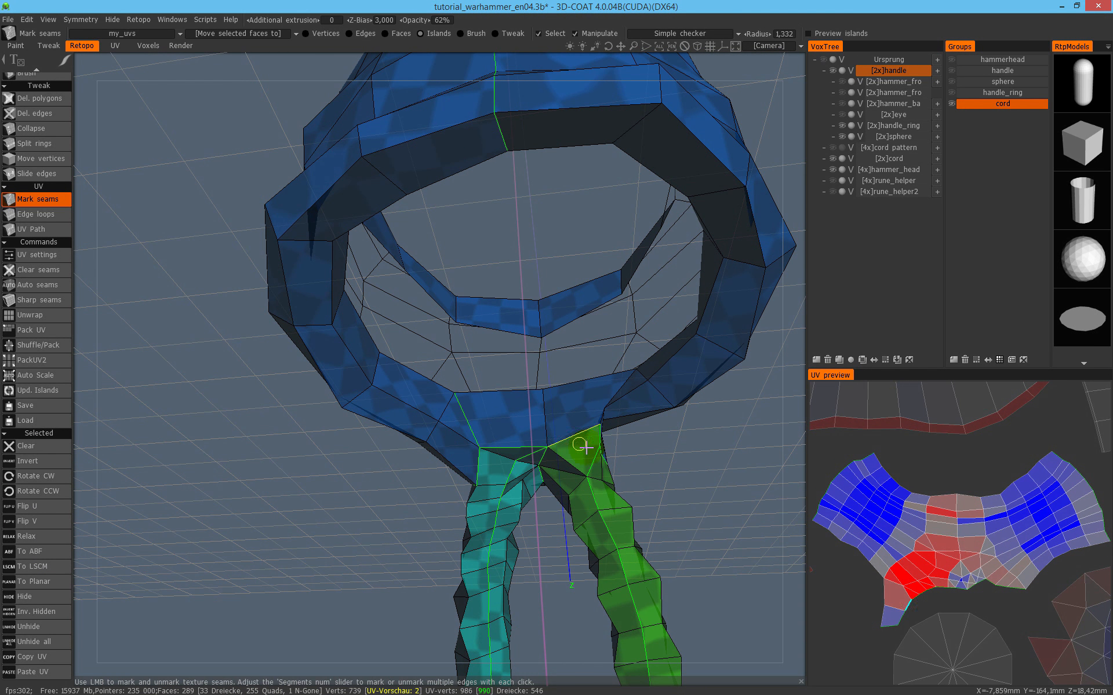
click(962, 531)
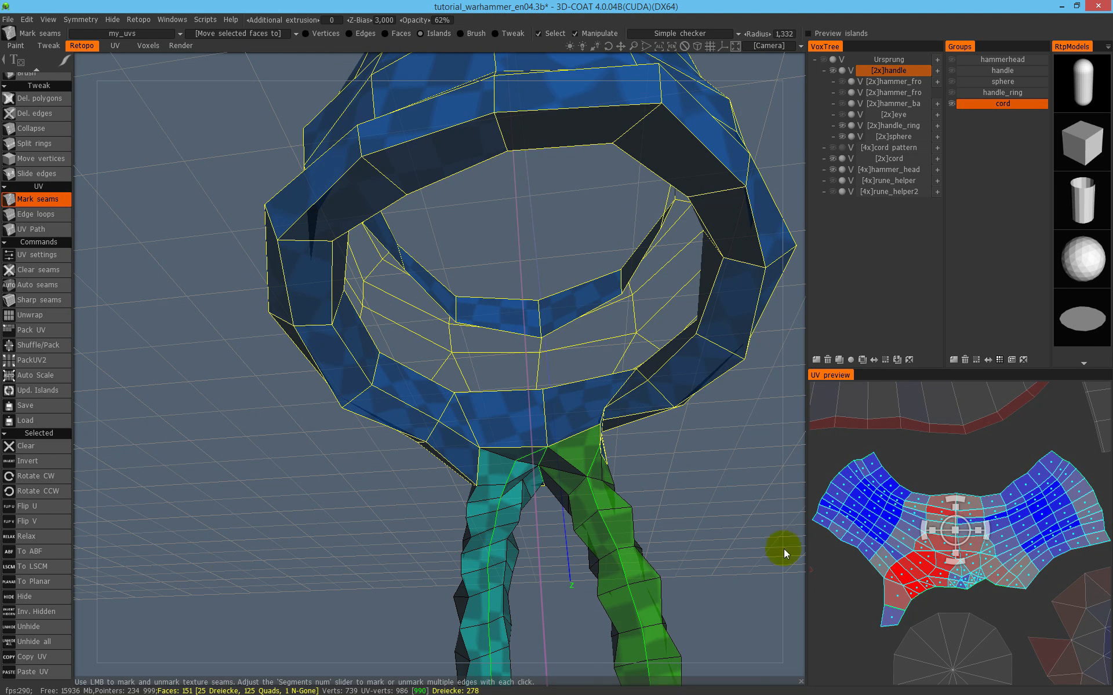
click(42, 568)
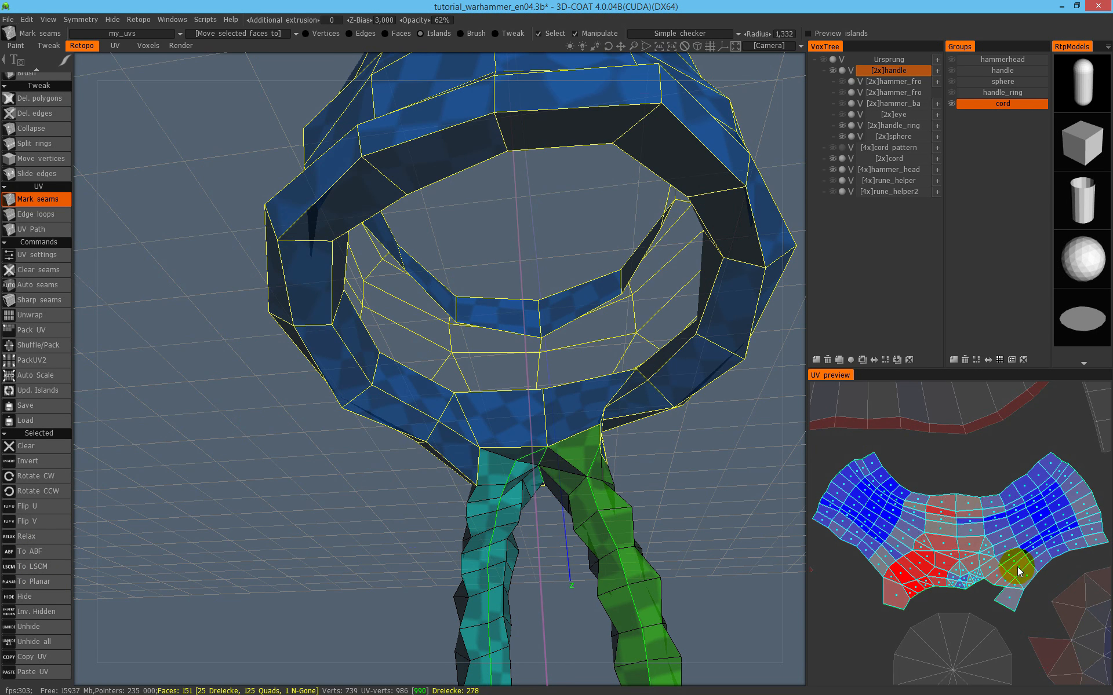
Try adding a seam up the band from the green hanging end's junction by setting the selected edges as seams.
click(979, 582)
scroll(540, 440, down, 5)
drag(540, 440, 678, 379)
scroll(542, 400, up, 4)
drag(542, 410, 602, 355)
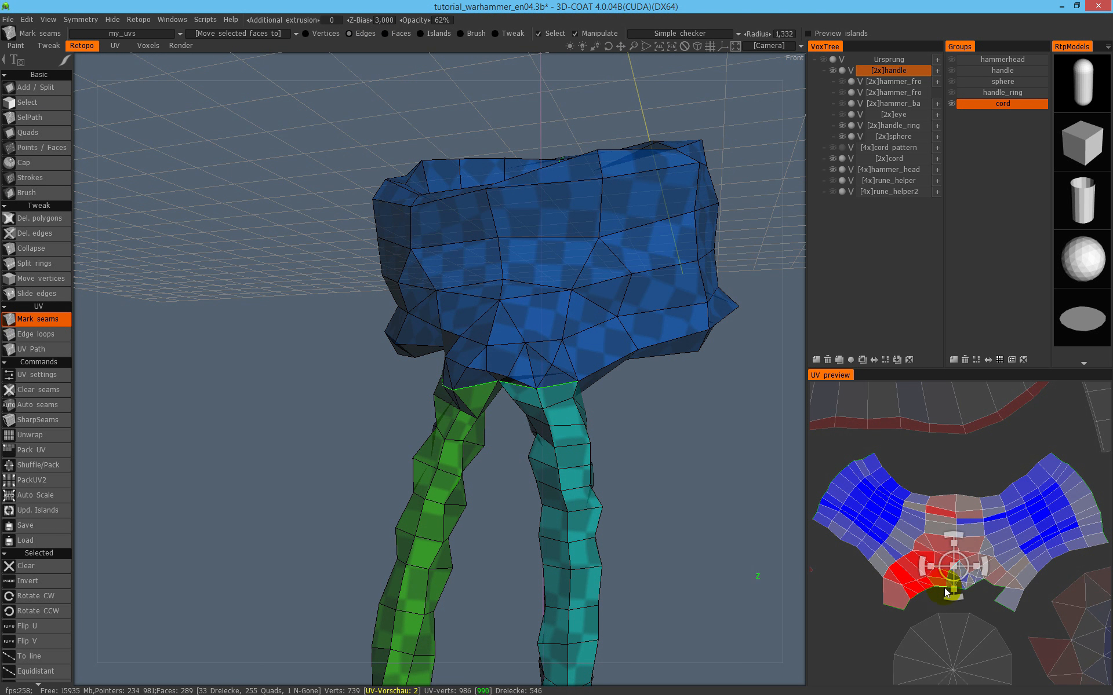
mouse_move(952, 577)
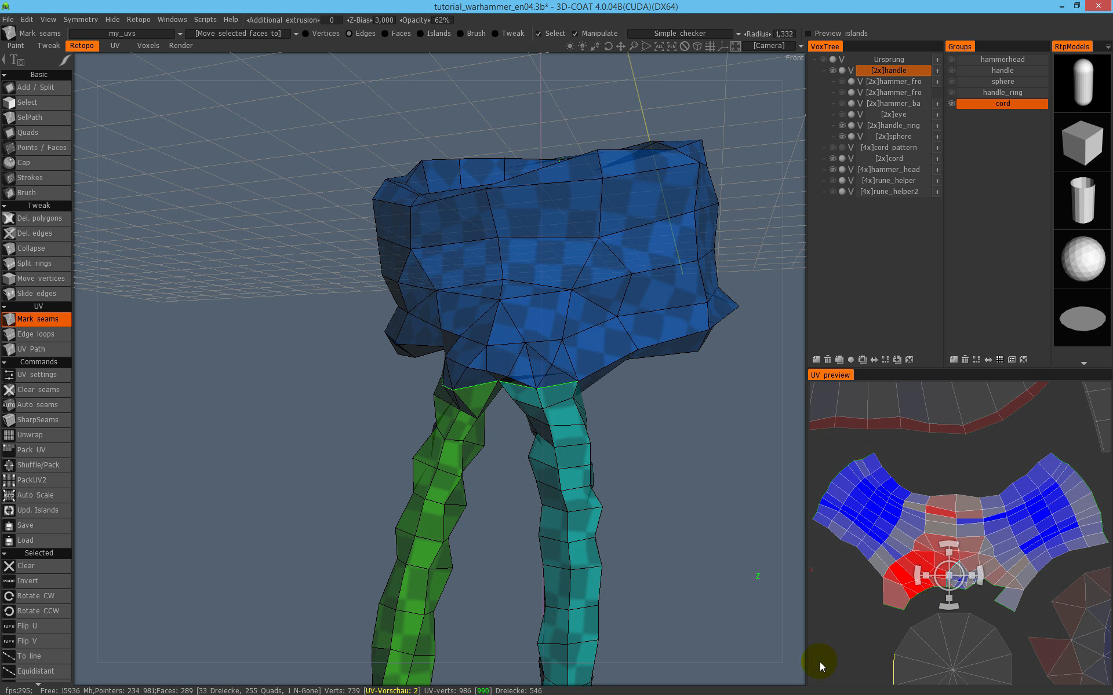
scroll(45, 462, down, 3)
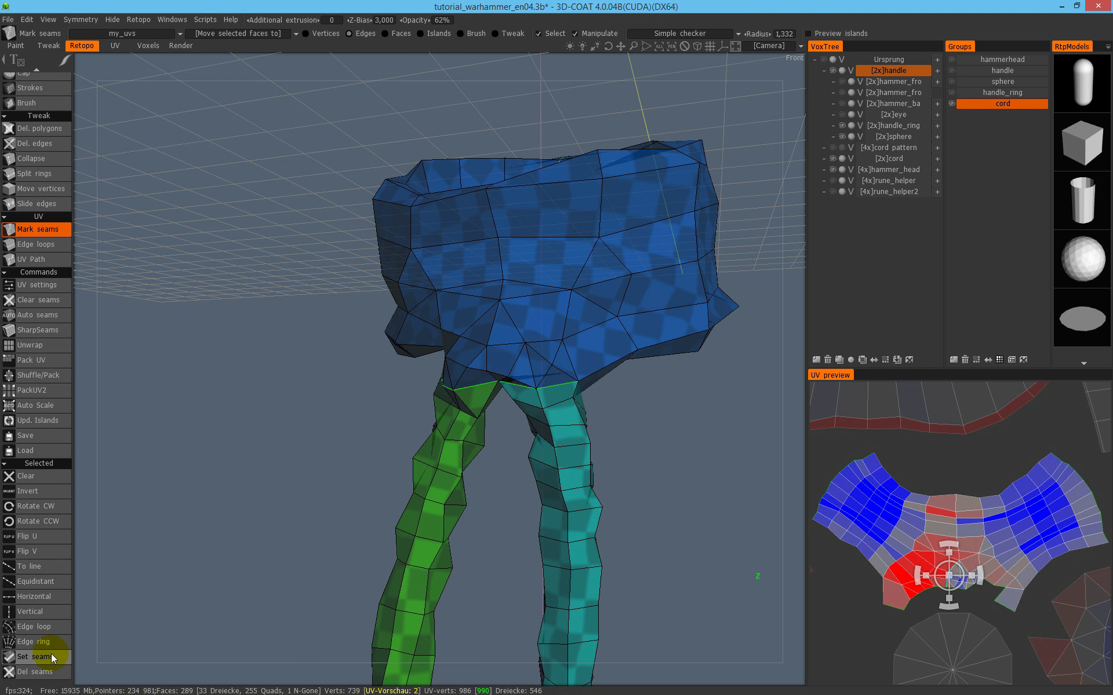
click(51, 660)
Try ABF and LSCM unwraps on the cord band's island with the added seam.
alt+drag(551, 301, 582, 314)
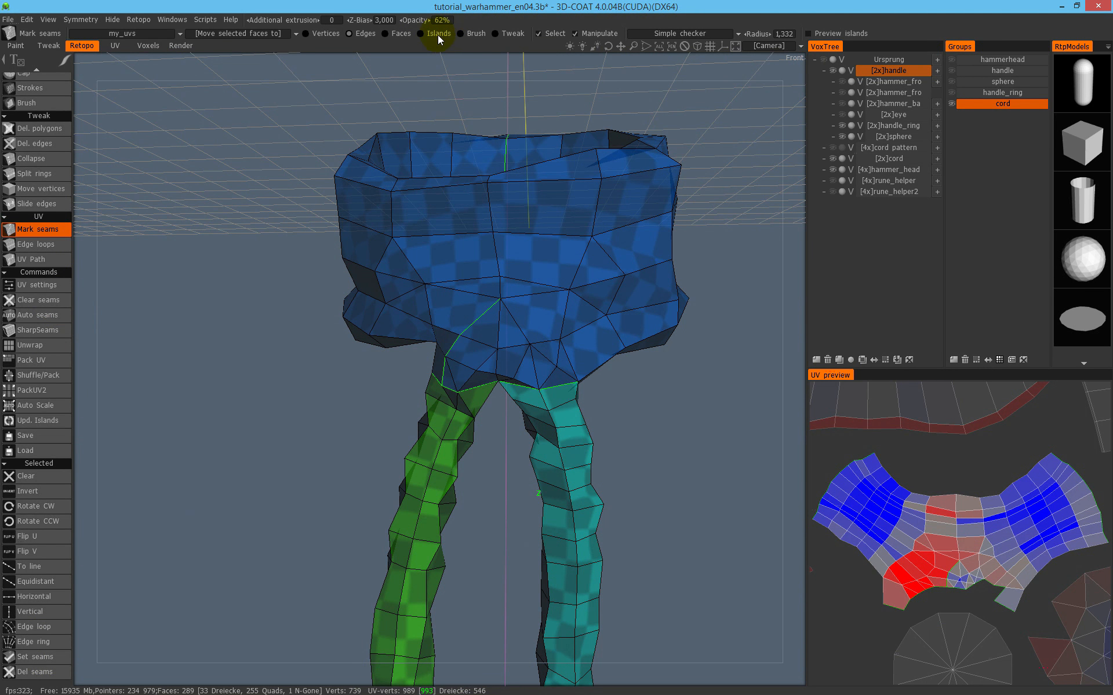
click(437, 35)
click(987, 552)
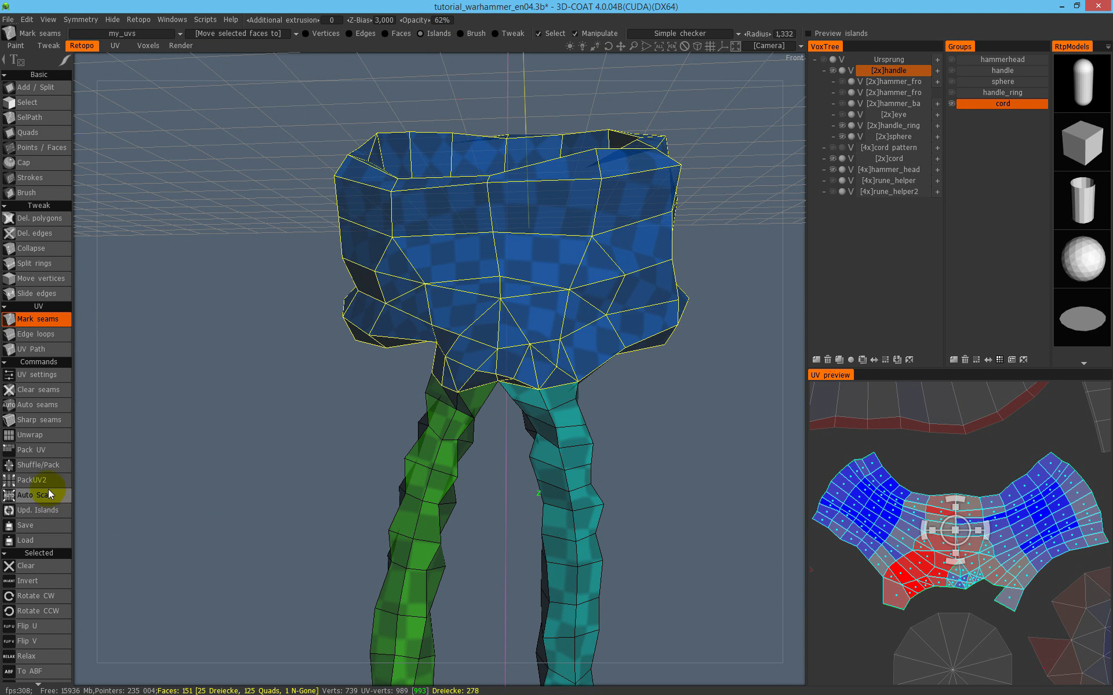
scroll(53, 576, down, 4)
click(52, 552)
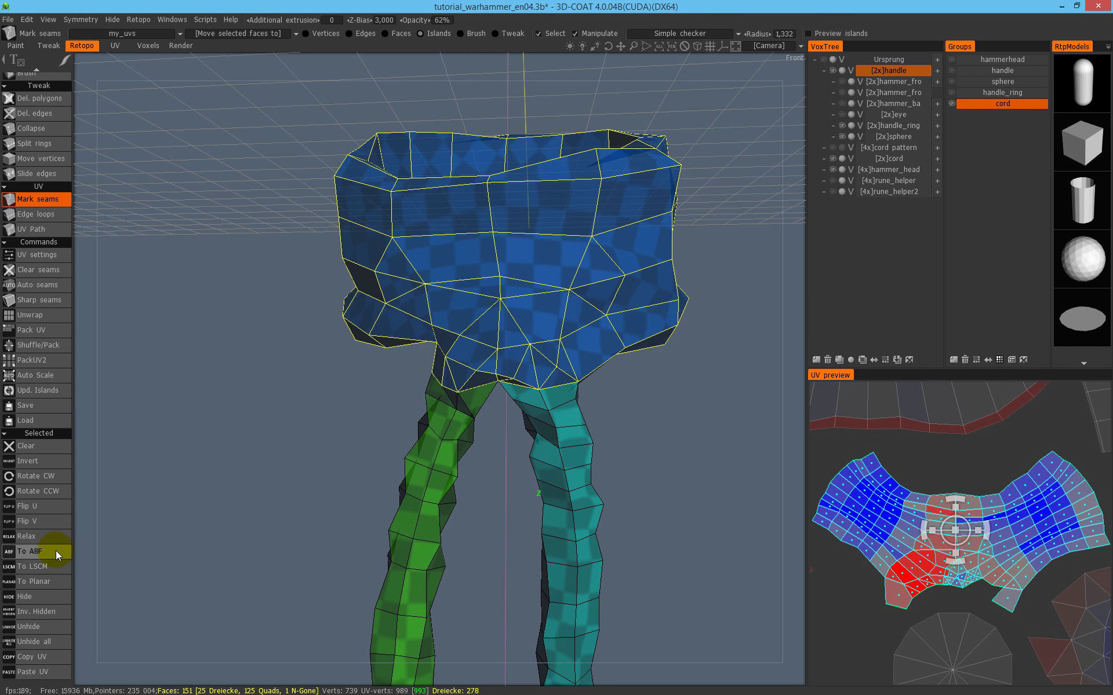
click(52, 569)
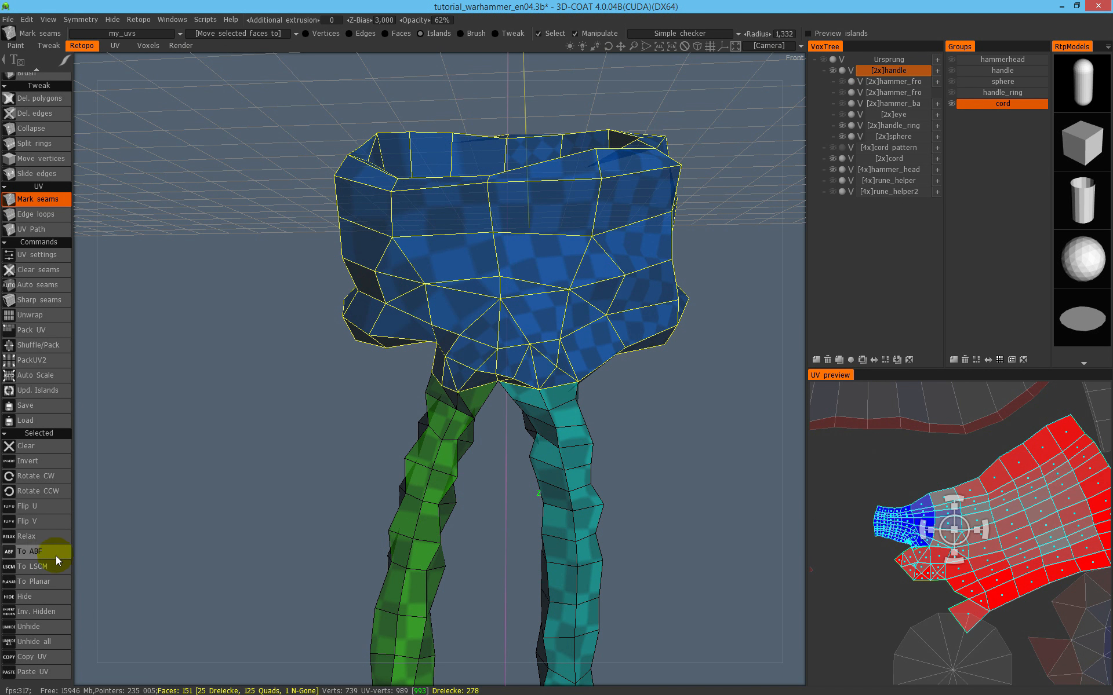
click(55, 554)
click(1000, 568)
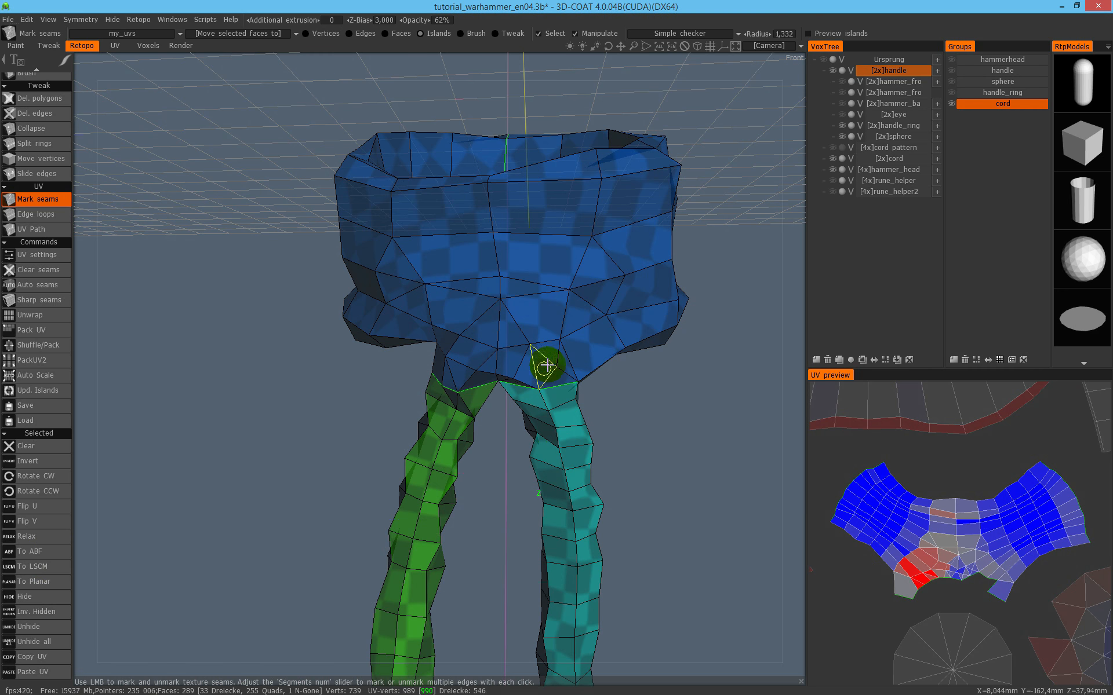
Try marking a vertical seam up the middle of the band from the gap between the hanging ends.
alt+drag(580, 322, 527, 331)
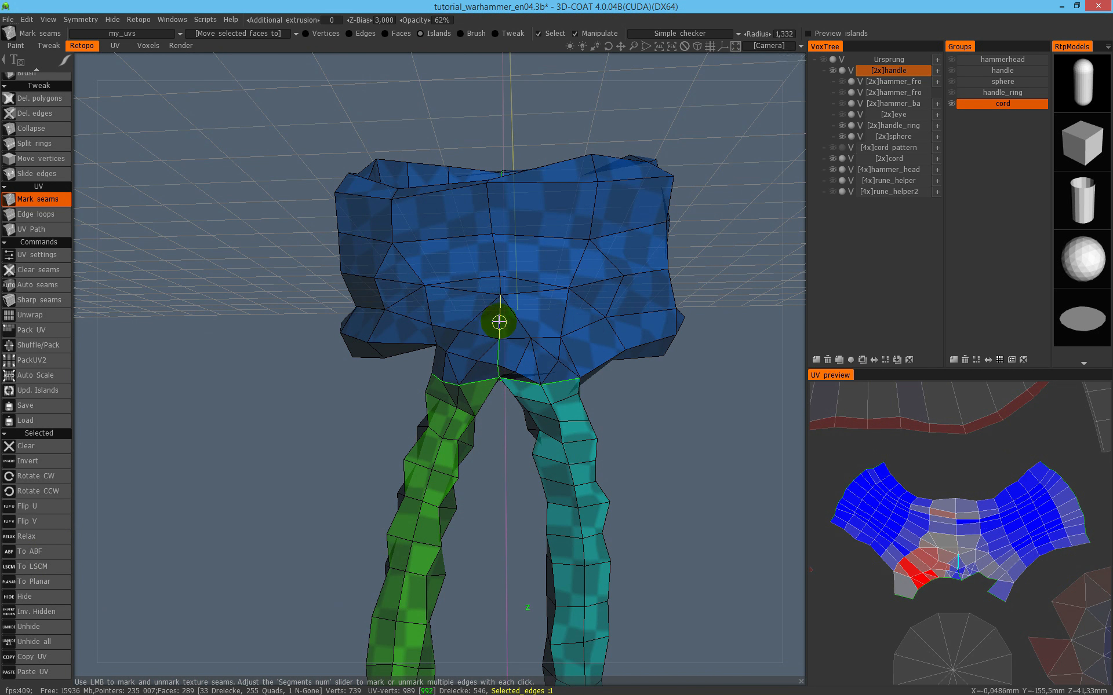
click(994, 551)
click(42, 548)
click(1026, 560)
click(498, 319)
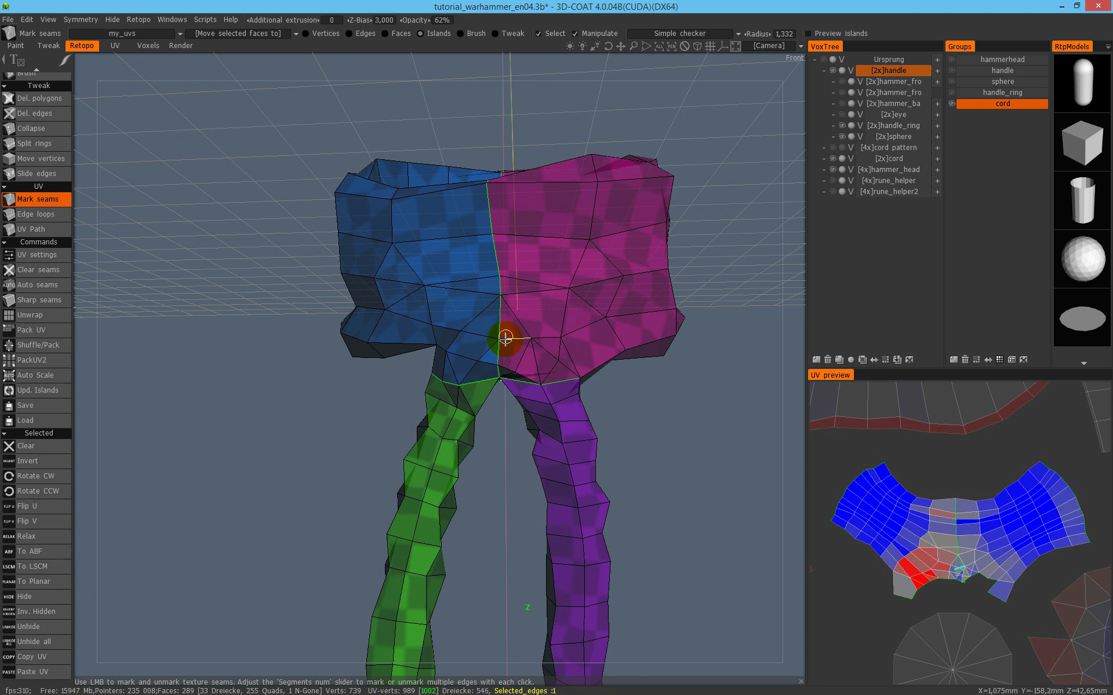
click(500, 320)
Re-unwrap the band's island with ABF without the vertical middle seam.
alt+drag(582, 332, 706, 372)
click(932, 525)
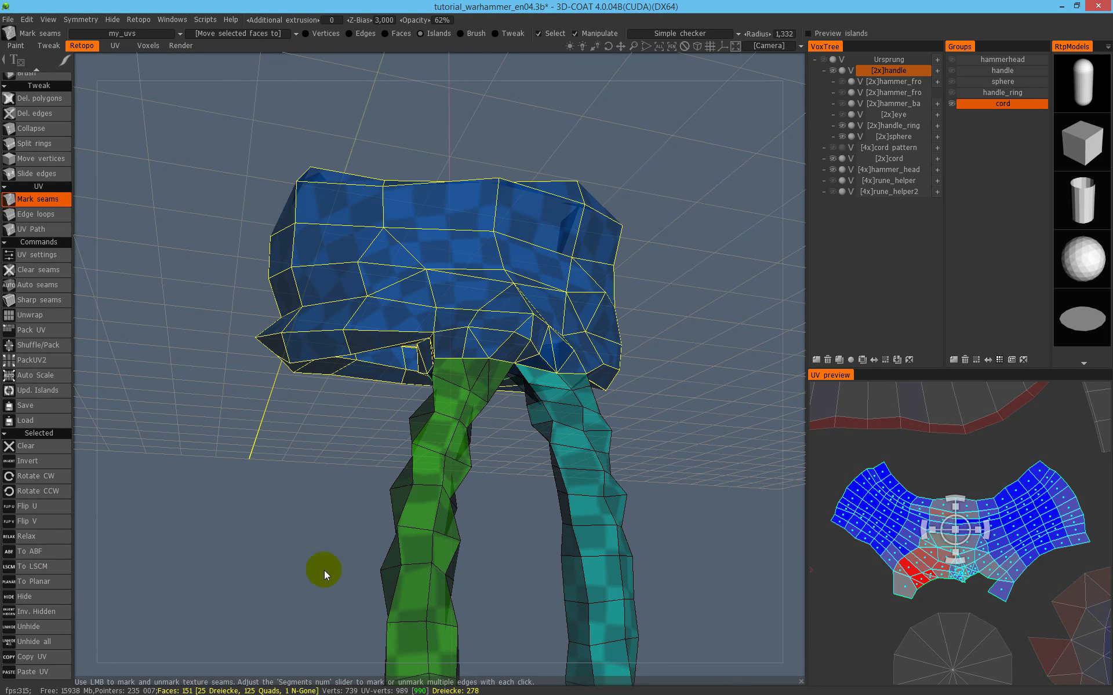
click(48, 555)
click(1000, 565)
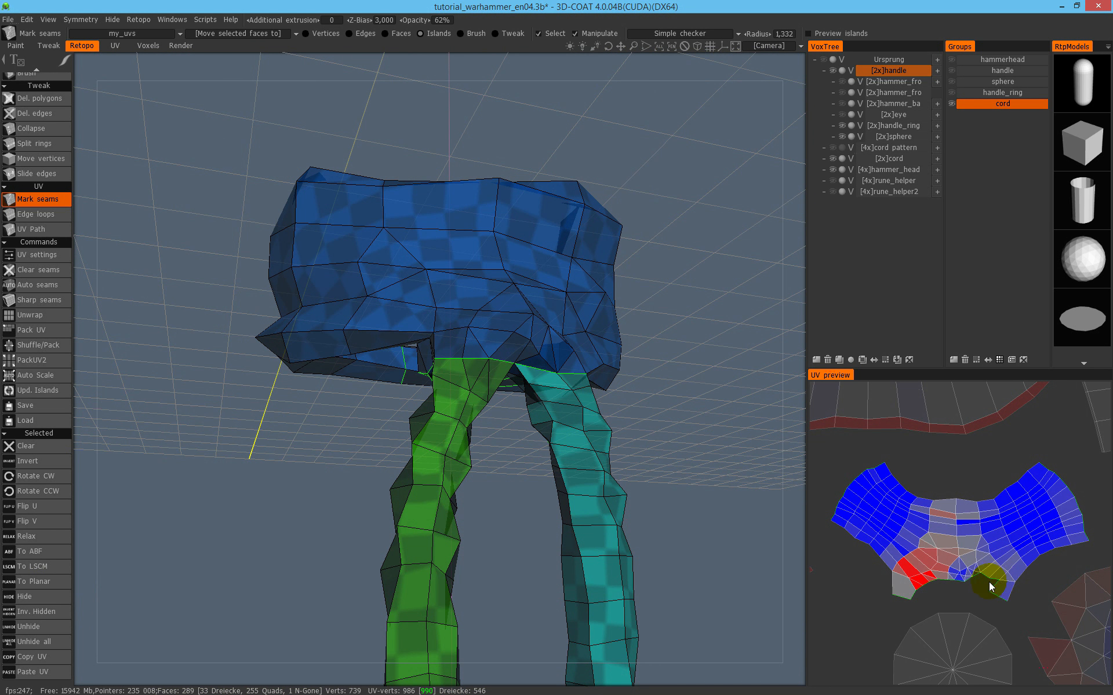
Delete two diagonal edges on the band near the hanging ends to merge the adjoining triangles into quads.
scroll(965, 516, up, 2)
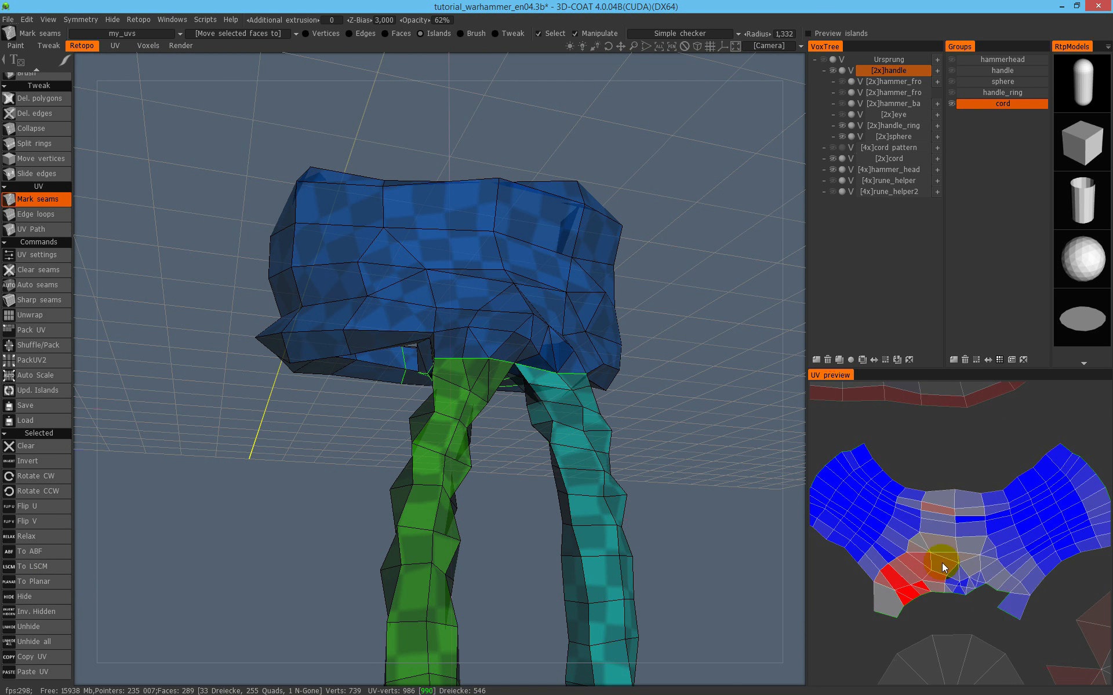
alt+drag(586, 348, 673, 315)
drag(685, 329, 596, 355)
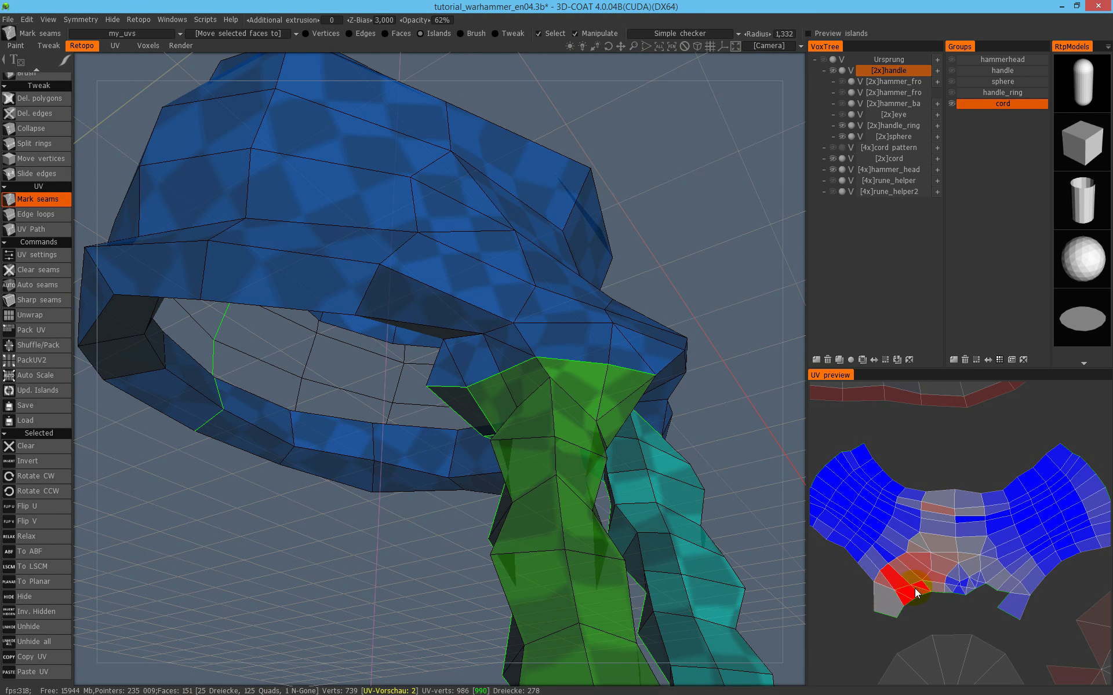
alt+drag(539, 332, 509, 346)
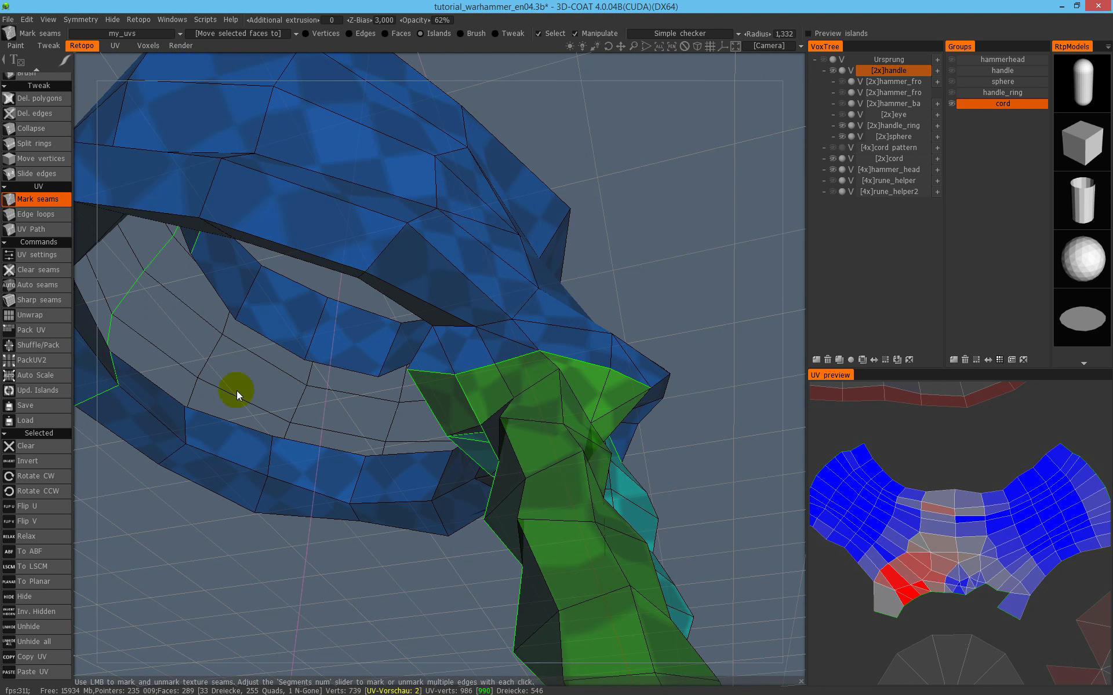
scroll(58, 142, up, 4)
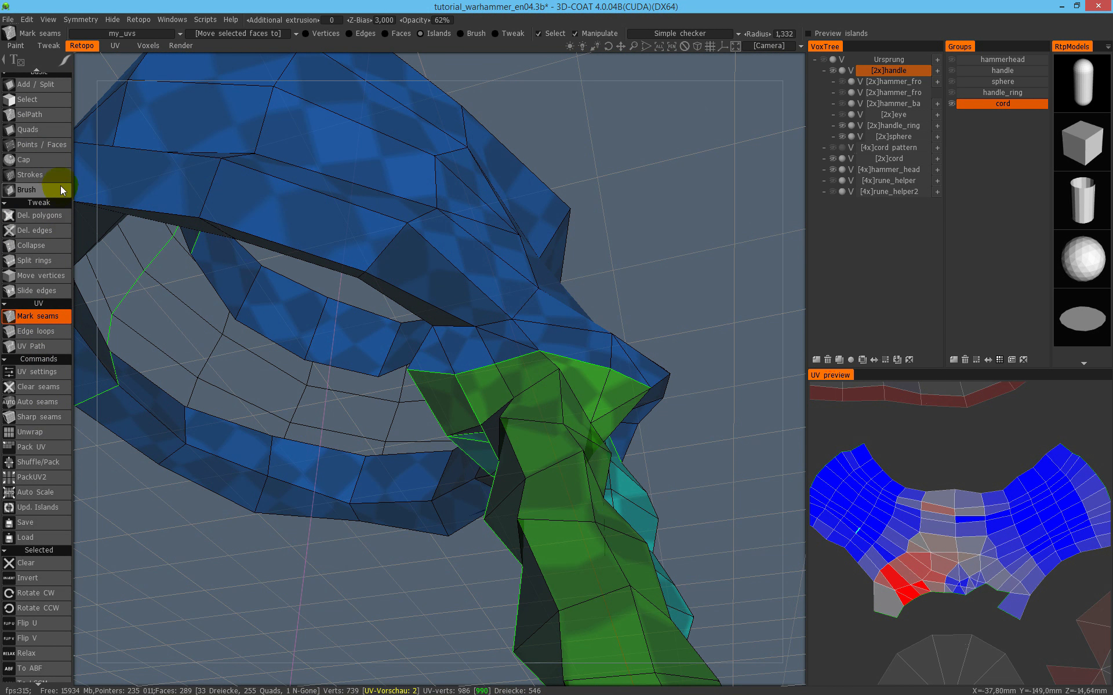
click(46, 232)
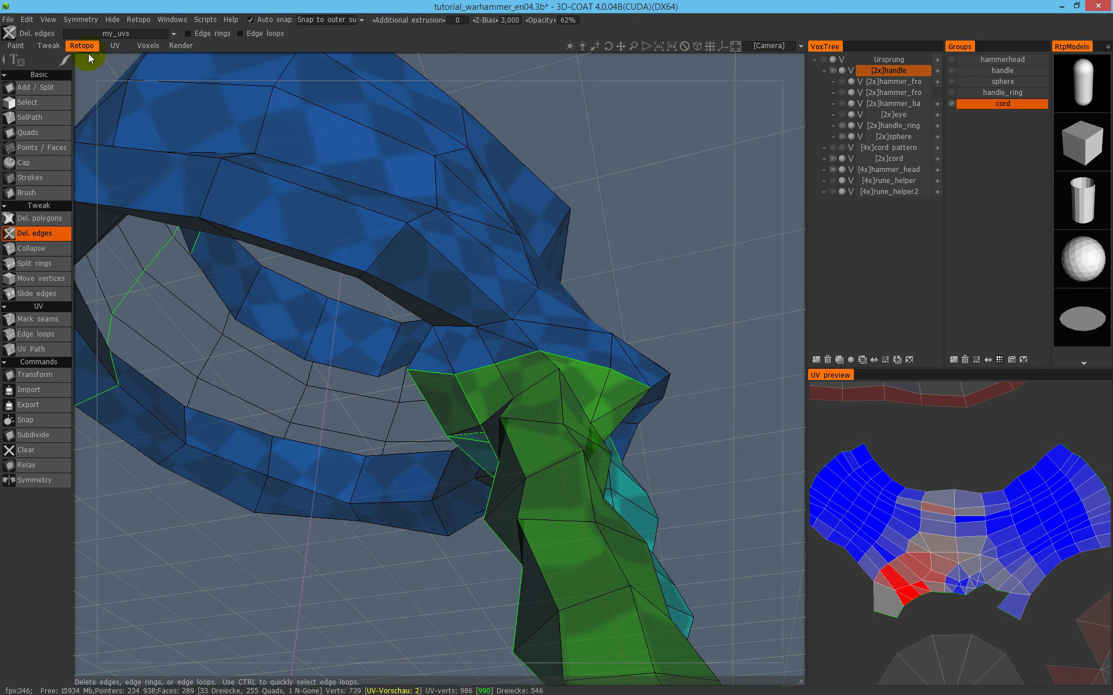
click(514, 426)
alt+drag(551, 325, 498, 290)
click(606, 359)
Project the band's island with To Planar and re-unwrap it with ABF.
click(42, 320)
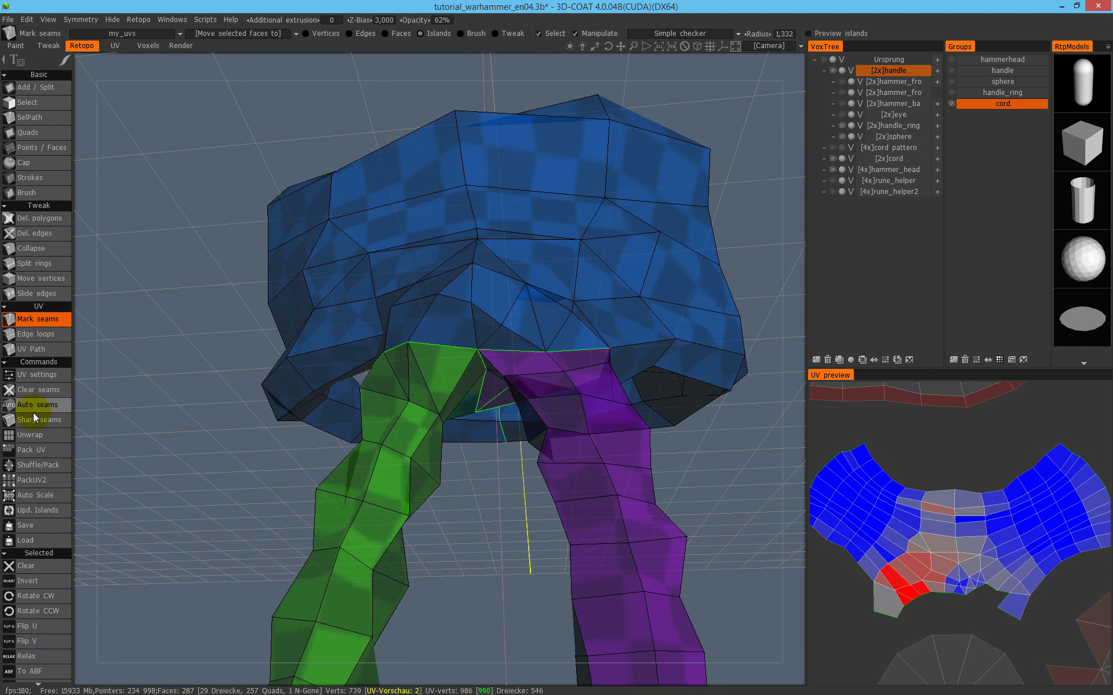
click(949, 544)
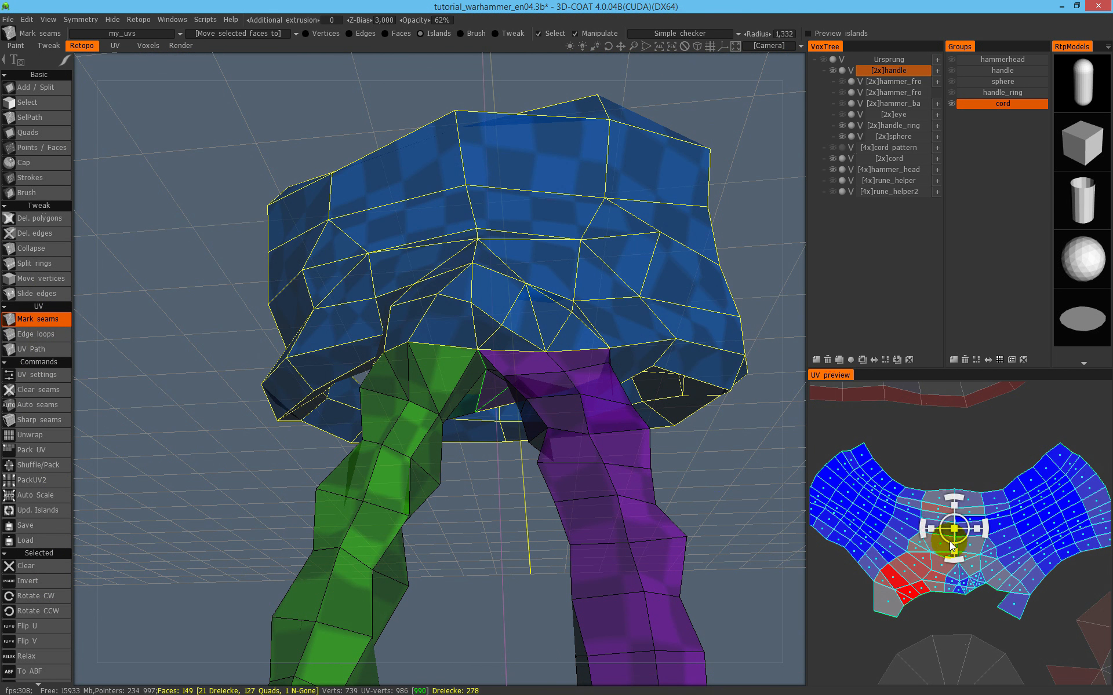
scroll(16, 547, down, 3)
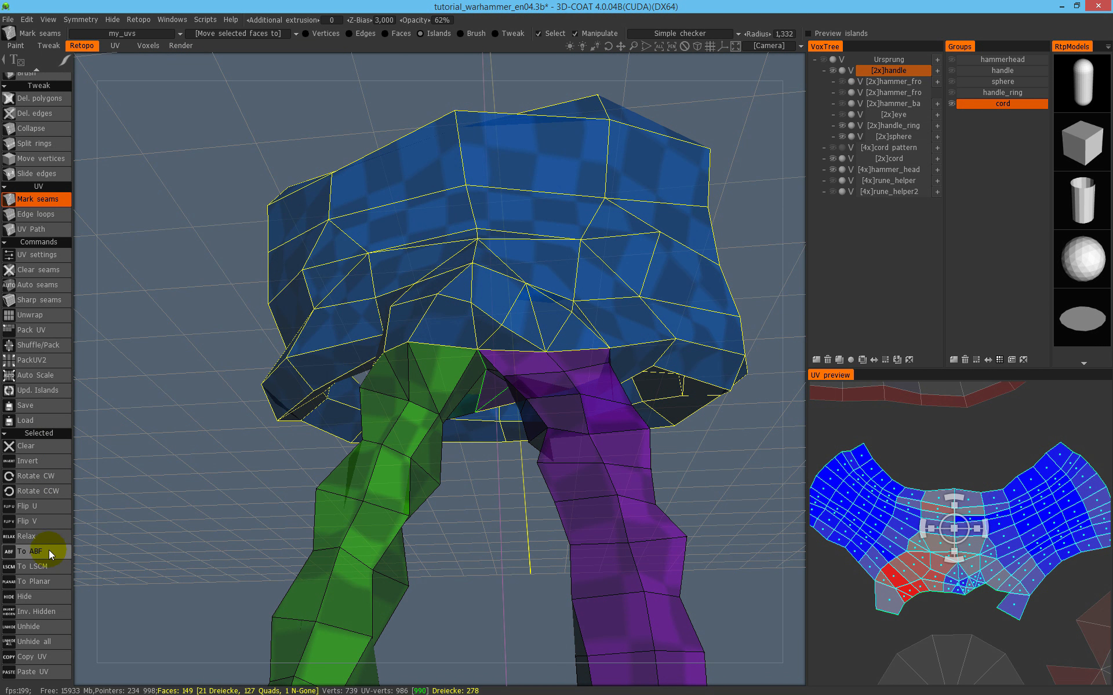
click(55, 582)
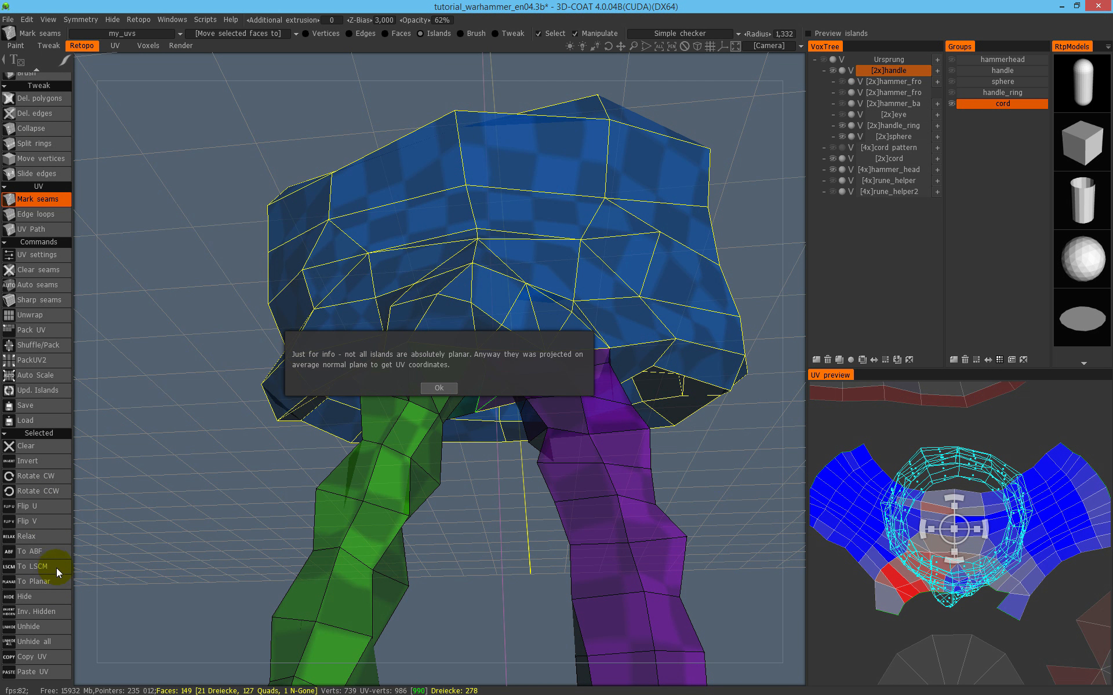
click(438, 389)
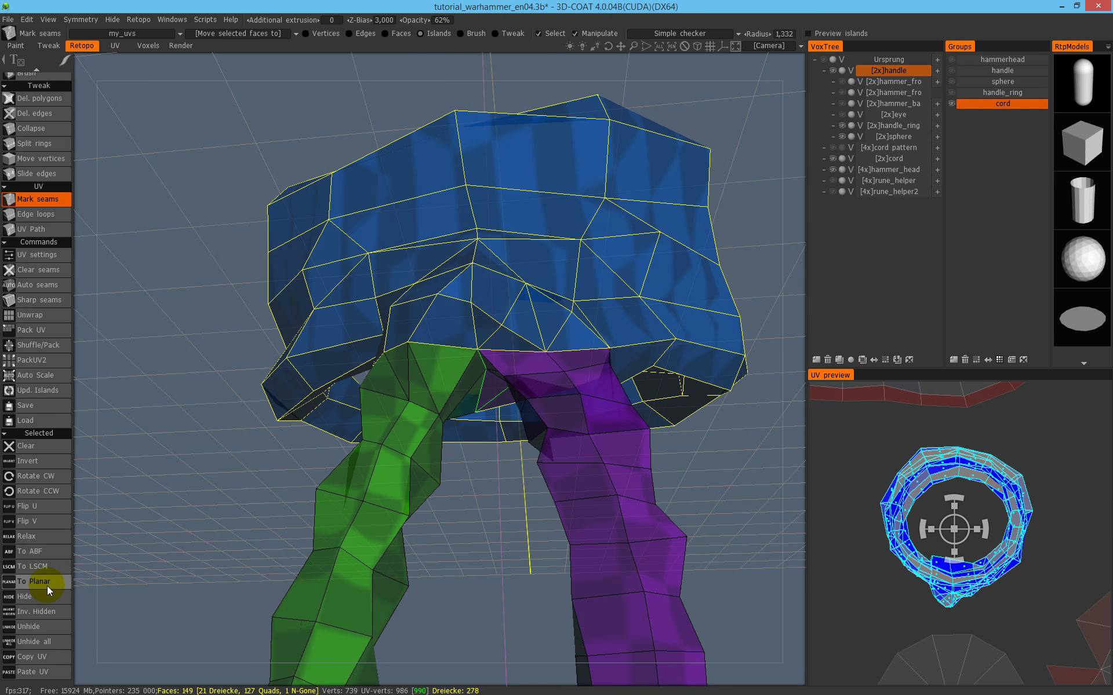
click(47, 553)
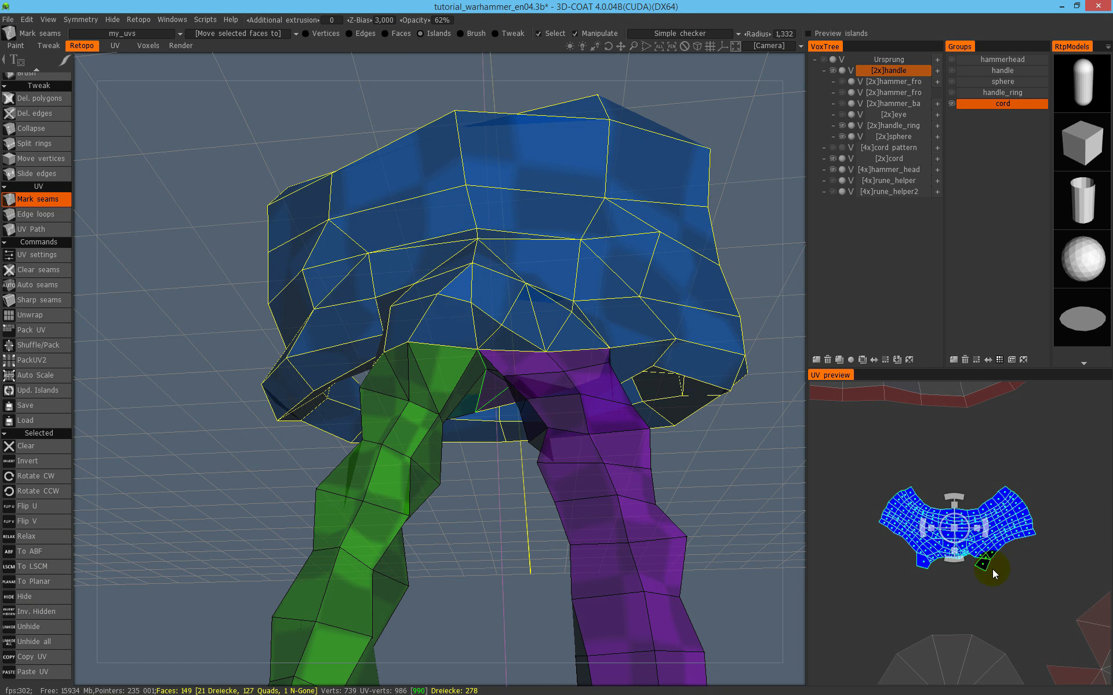
Scale up the band's island in the UV layout and even out its stretching.
scroll(973, 538, up, 5)
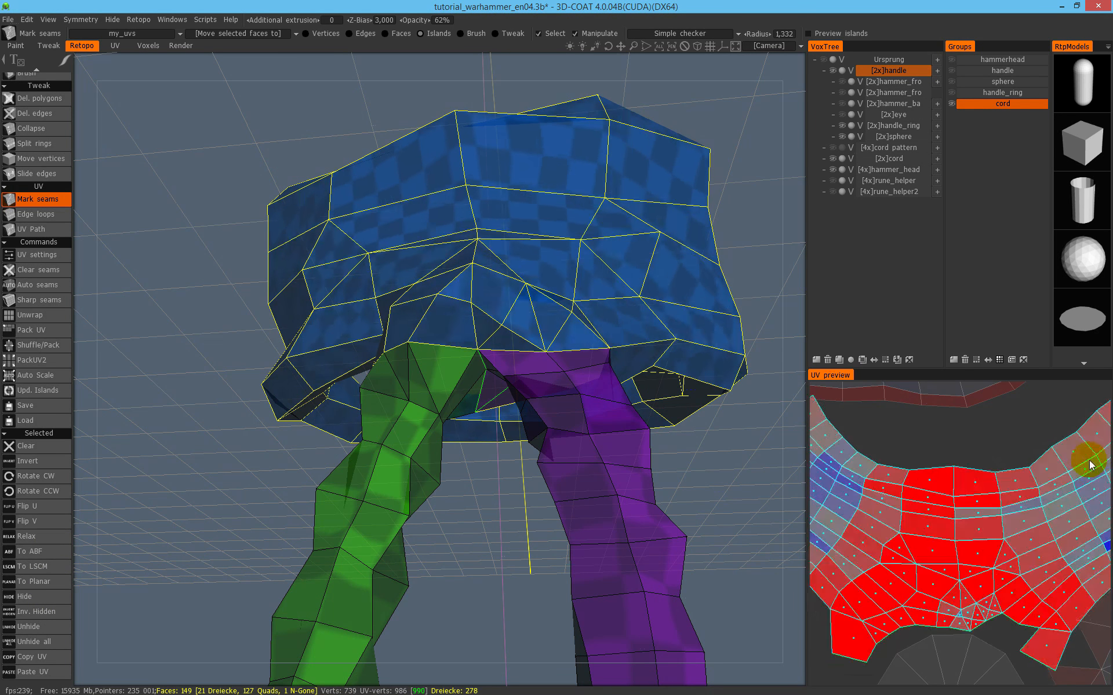
drag(1060, 475, 1093, 448)
middle_drag(994, 588, 979, 488)
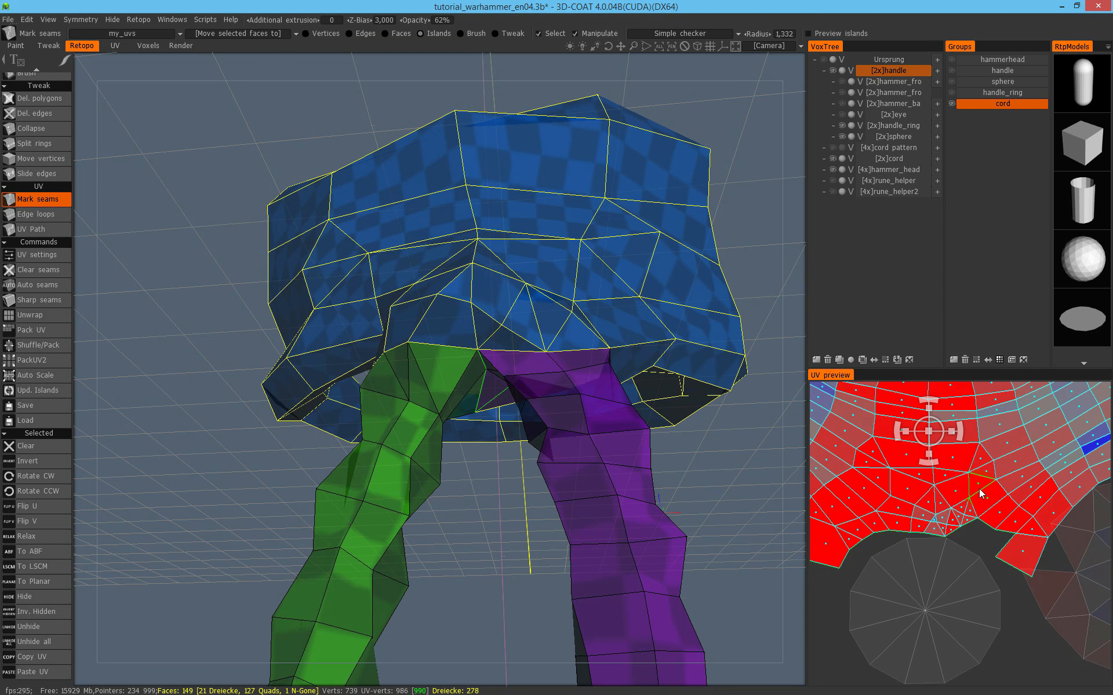
right_drag(979, 488, 1031, 481)
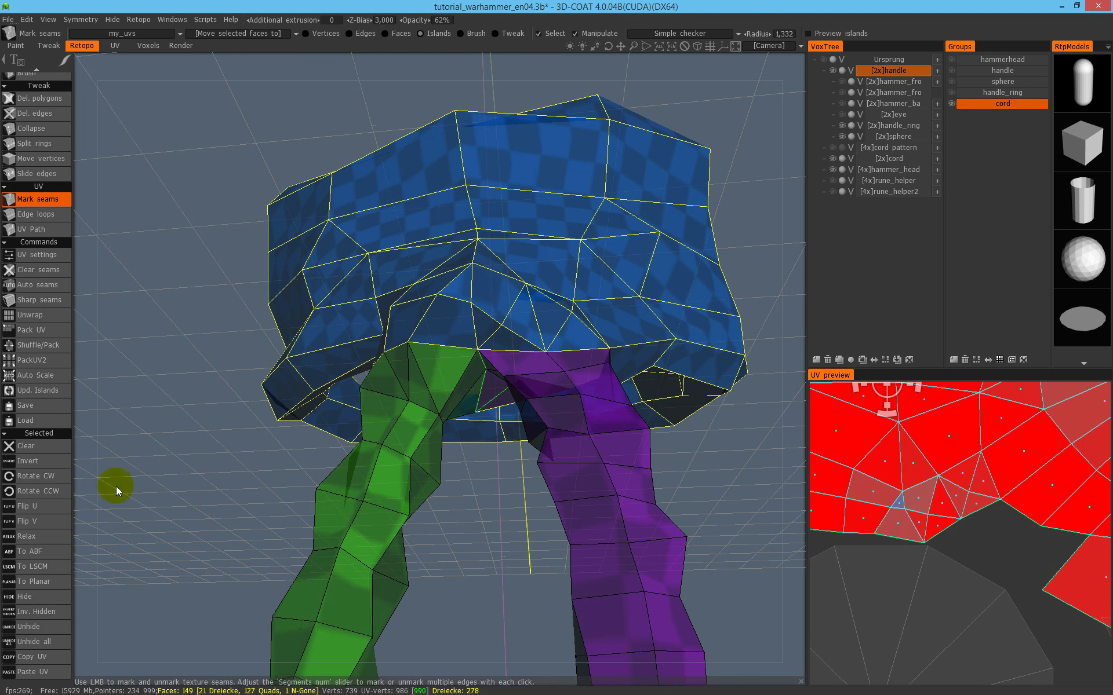
click(44, 320)
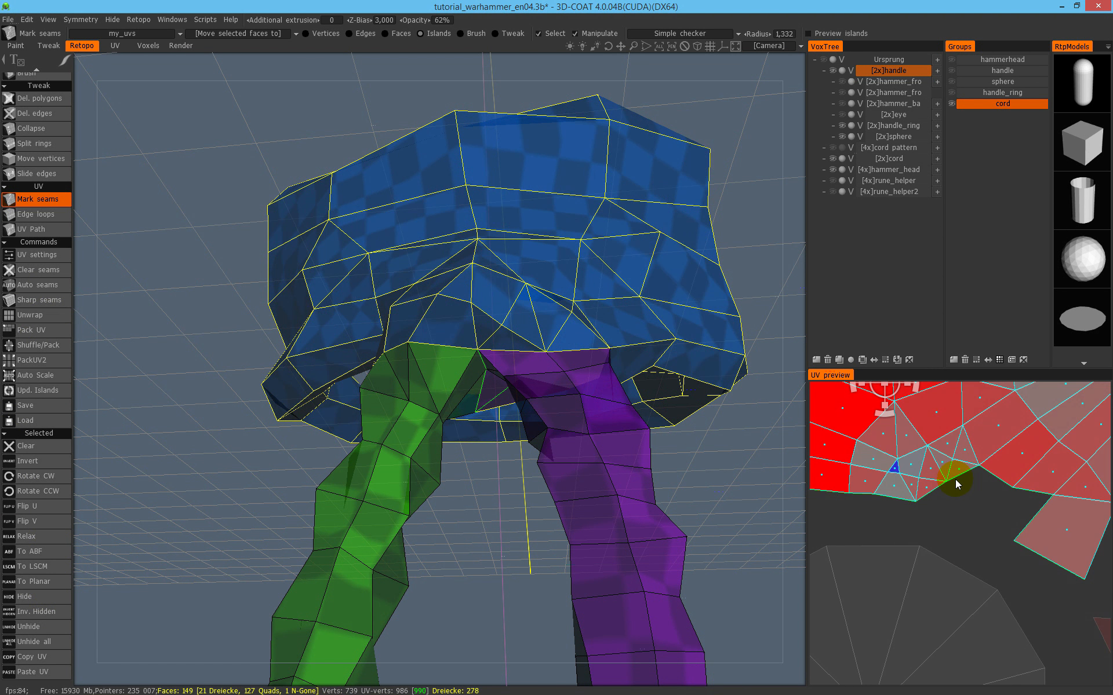
scroll(866, 517, down, 5)
click(992, 483)
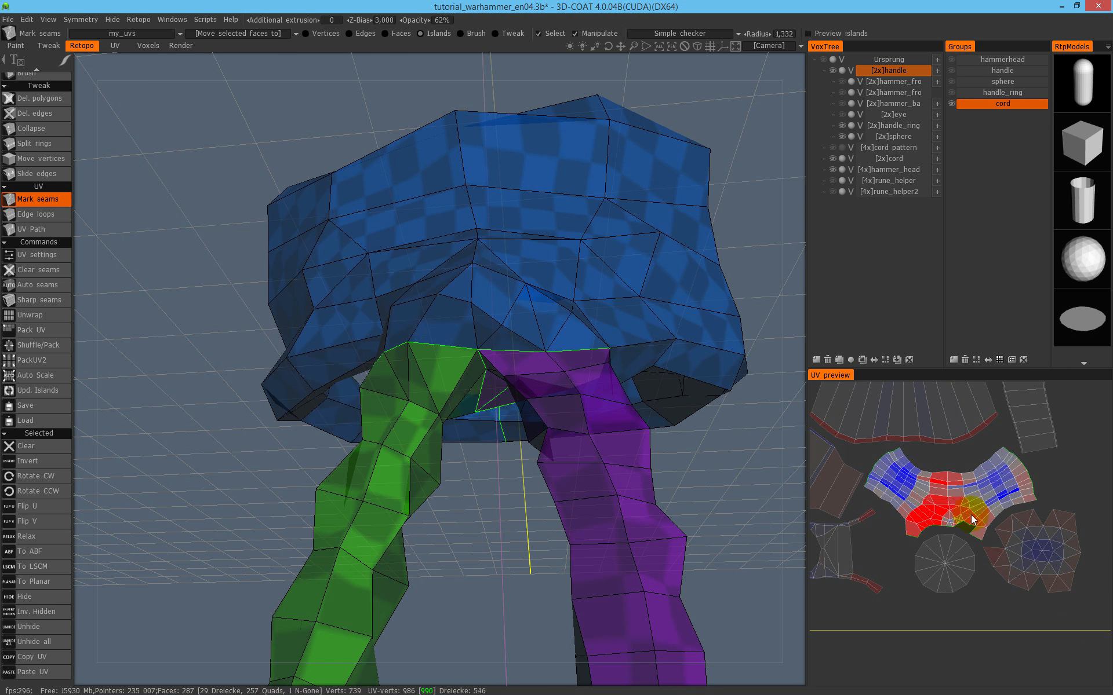
Examine the band's mapping from several sides using the Complex checker, and switch back to the Simple checker.
scroll(952, 516, up, 4)
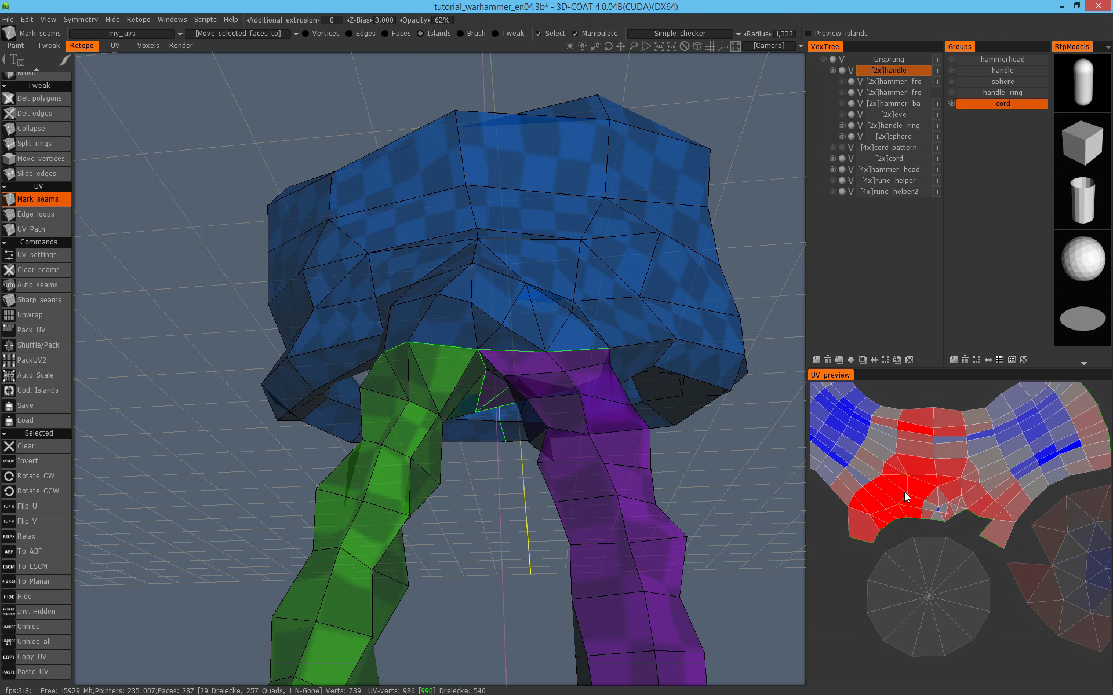
scroll(616, 316, down, 5)
drag(597, 318, 686, 394)
scroll(666, 396, up, 3)
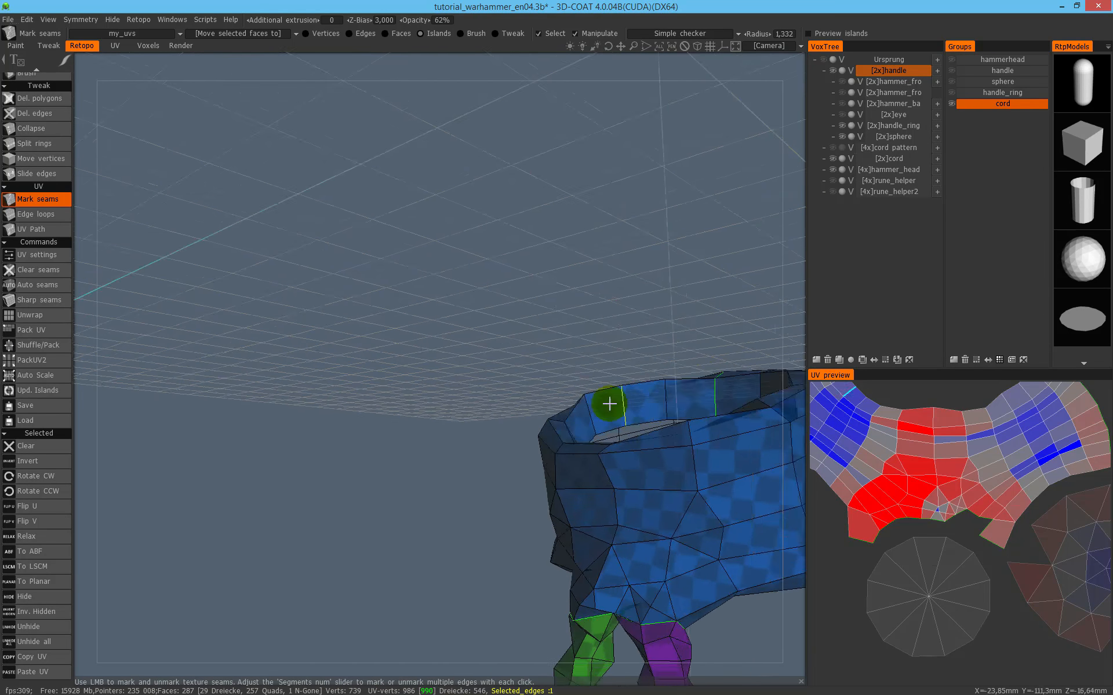
middle_drag(608, 402, 539, 440)
drag(539, 440, 787, 170)
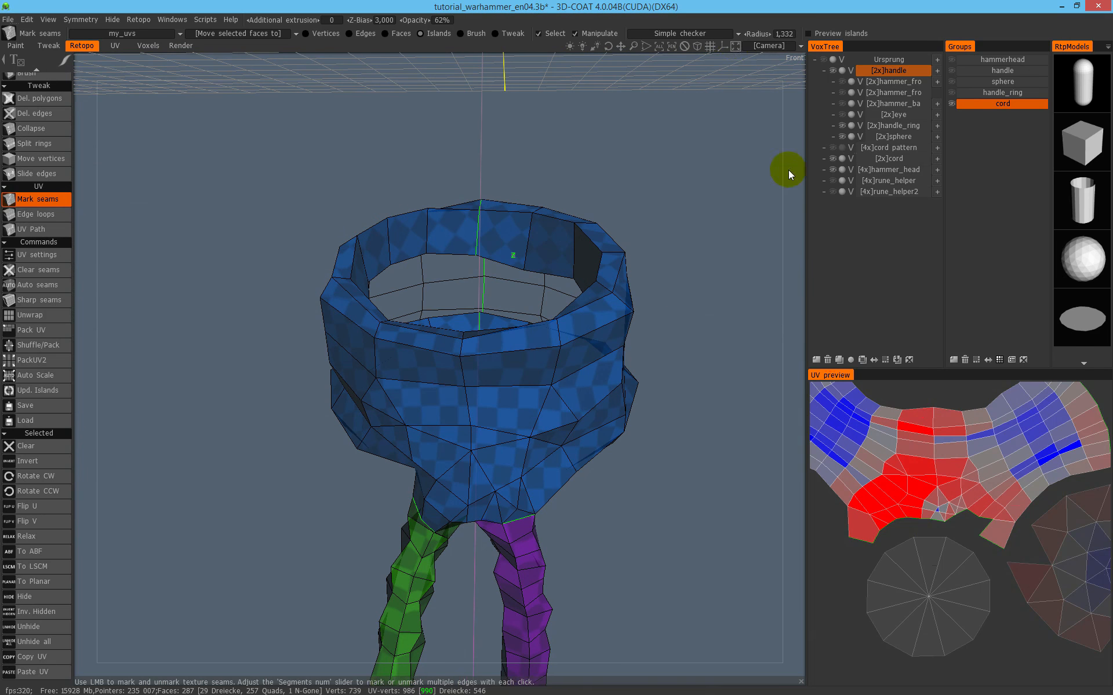
click(690, 36)
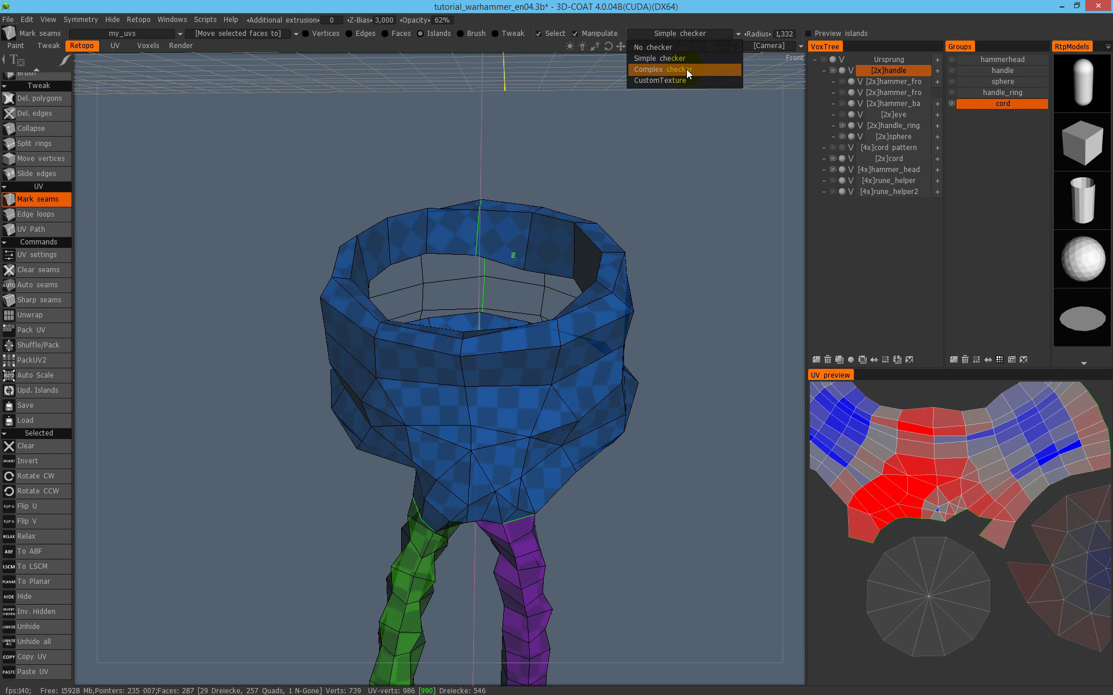
click(687, 68)
drag(571, 365, 677, 351)
click(702, 33)
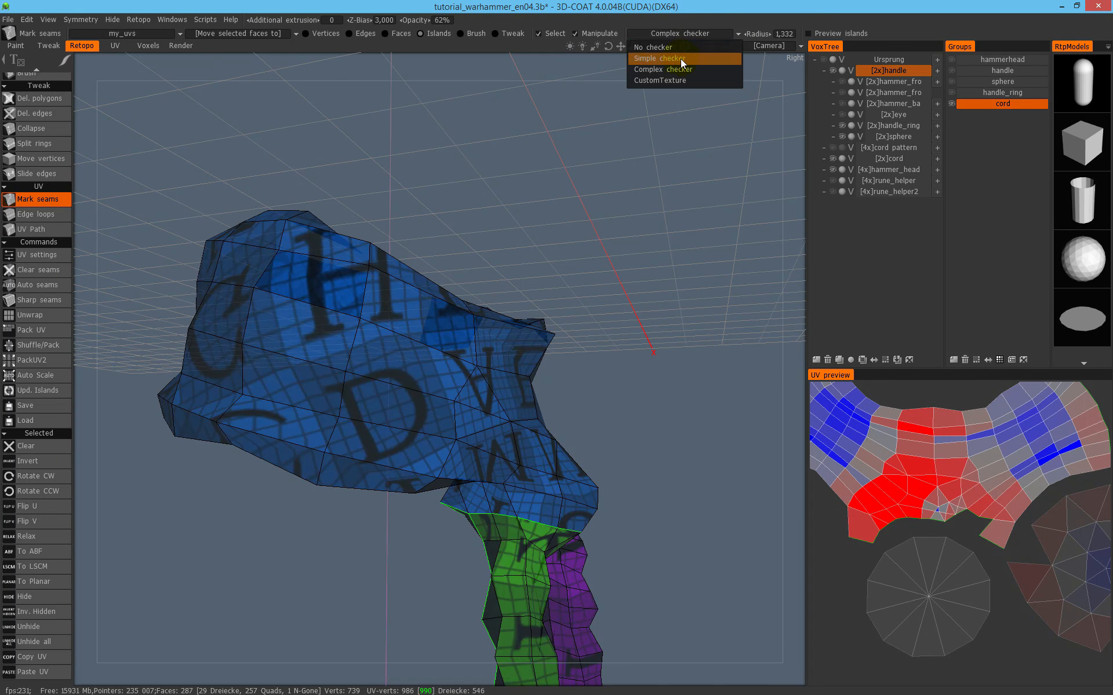
click(681, 58)
drag(500, 372, 610, 396)
Relax the cord band's island in the UV layout to try to even out its stretching.
click(976, 465)
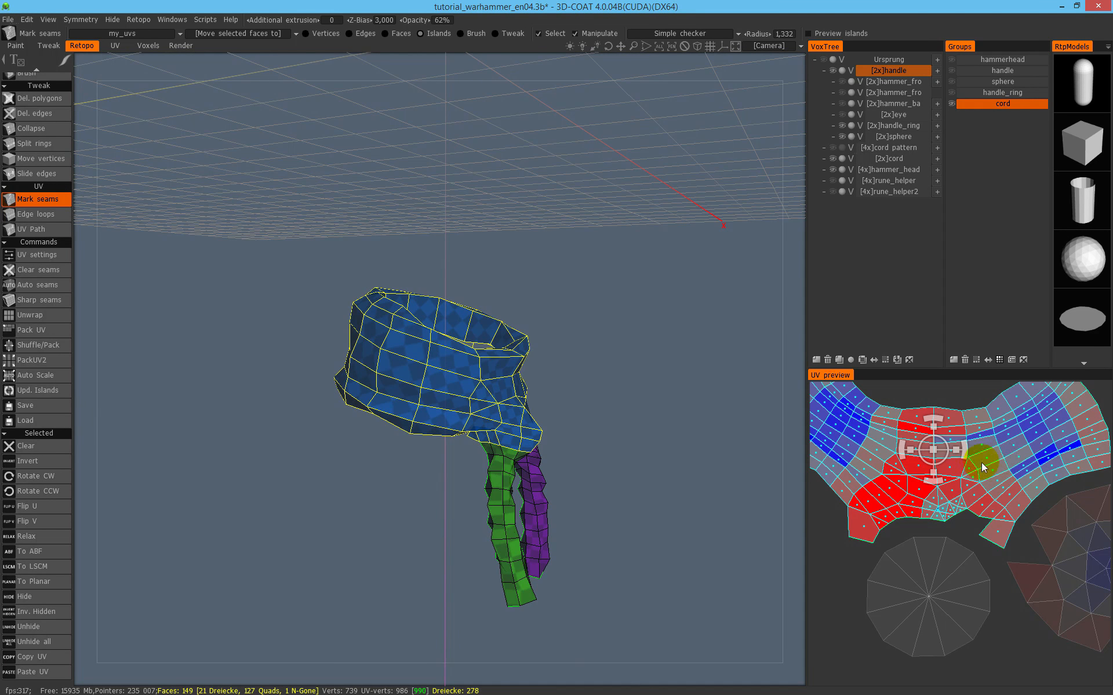
scroll(968, 465, down, 3)
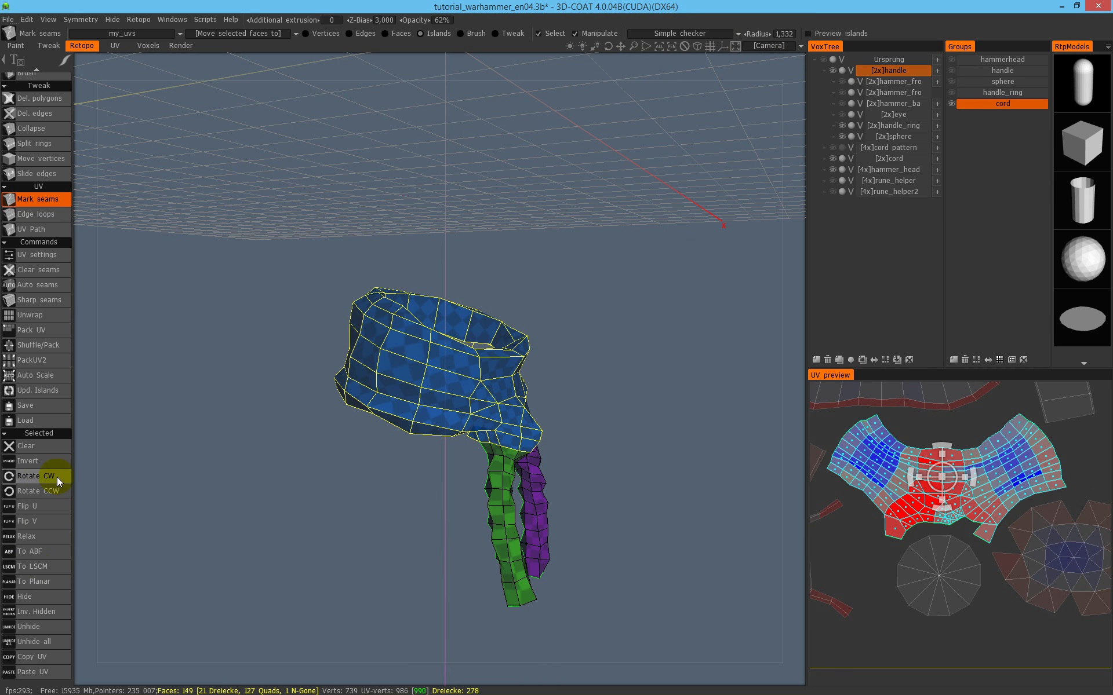
click(42, 536)
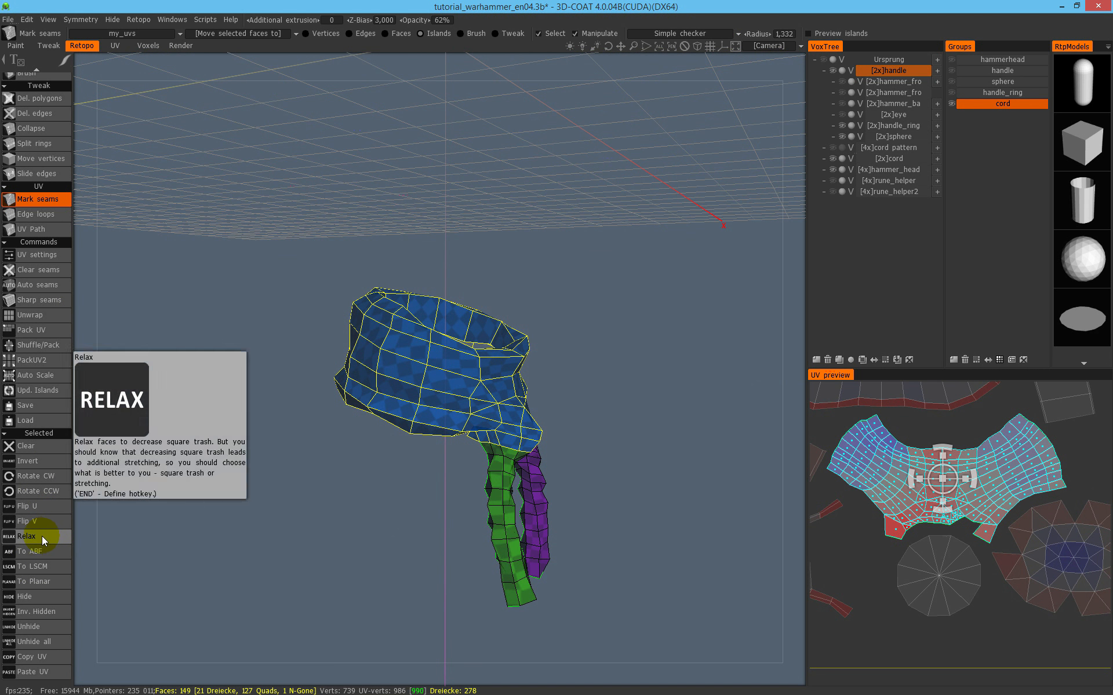
click(49, 550)
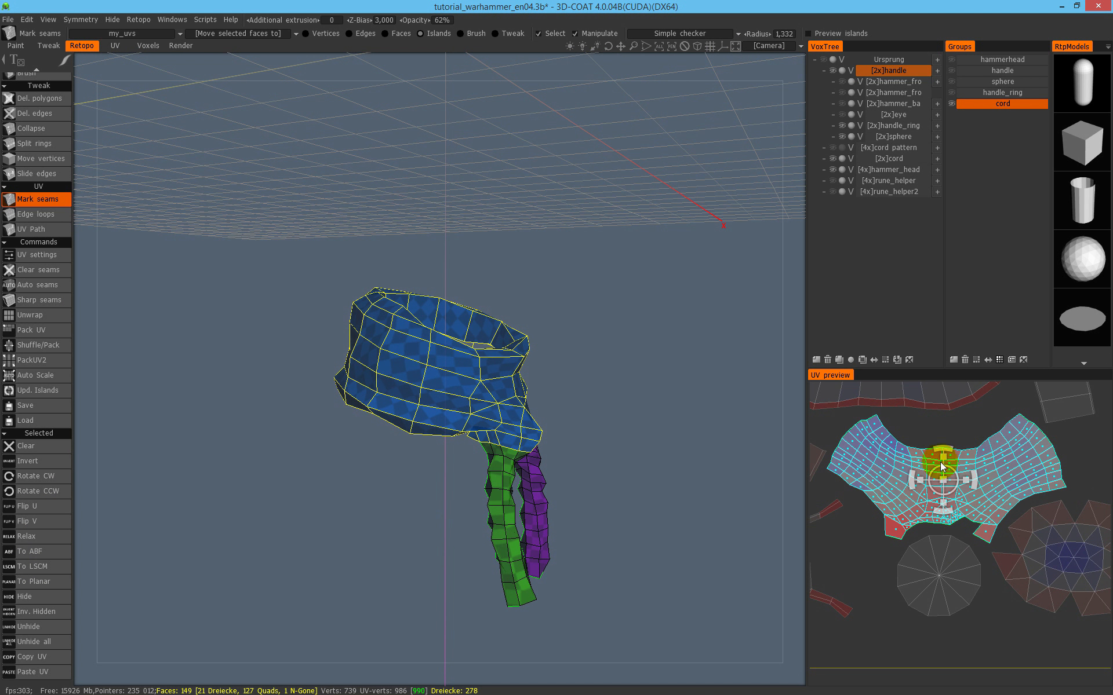
click(986, 491)
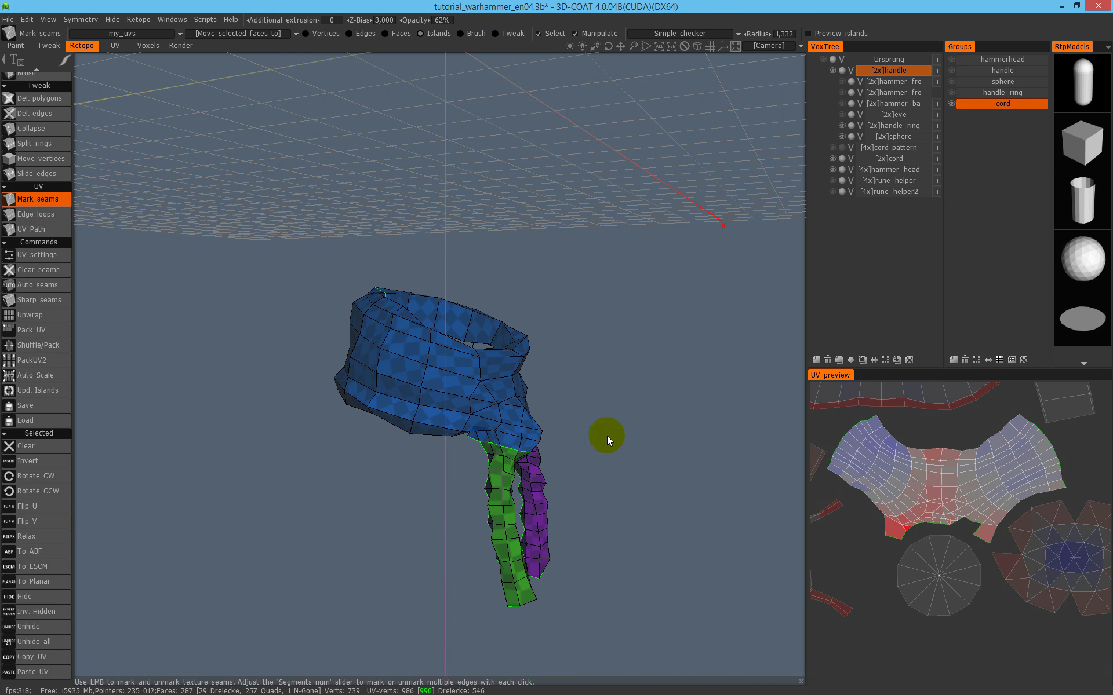
Check the band's checker pattern up close and re-unwrap its island with ABF.
right_drag(607, 436, 599, 397)
drag(599, 398, 447, 342)
drag(464, 428, 517, 402)
click(553, 409)
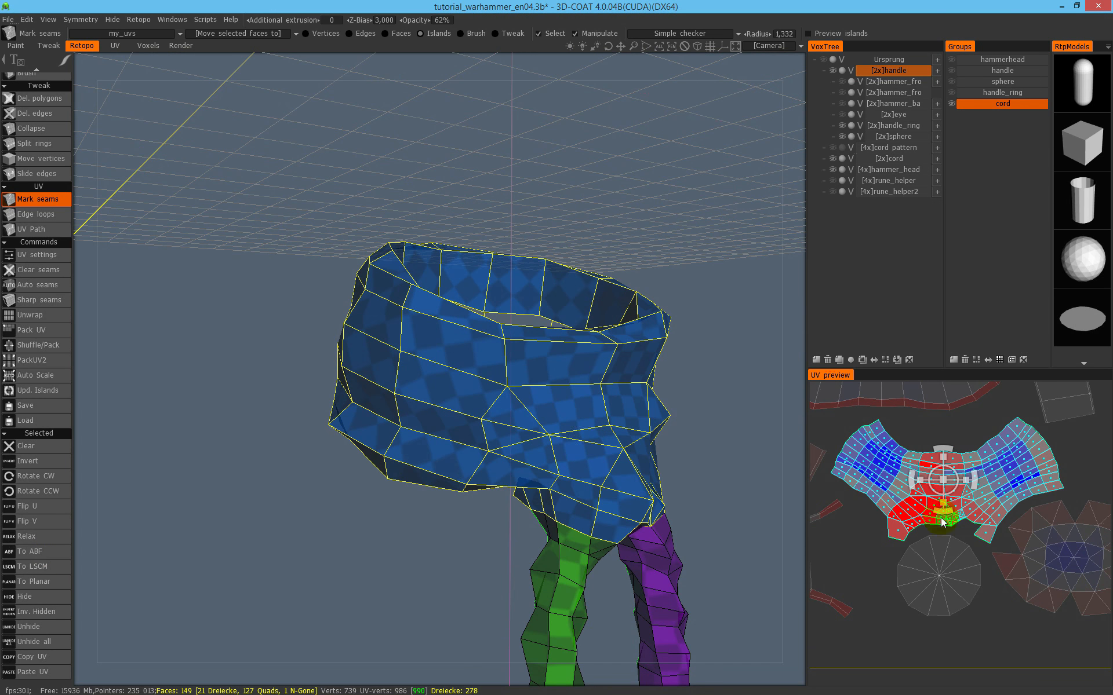
click(939, 492)
scroll(499, 402, down, 4)
Try unwrapping the band without the vertical seam on the side opposite the hanging ends.
alt+drag(499, 402, 530, 329)
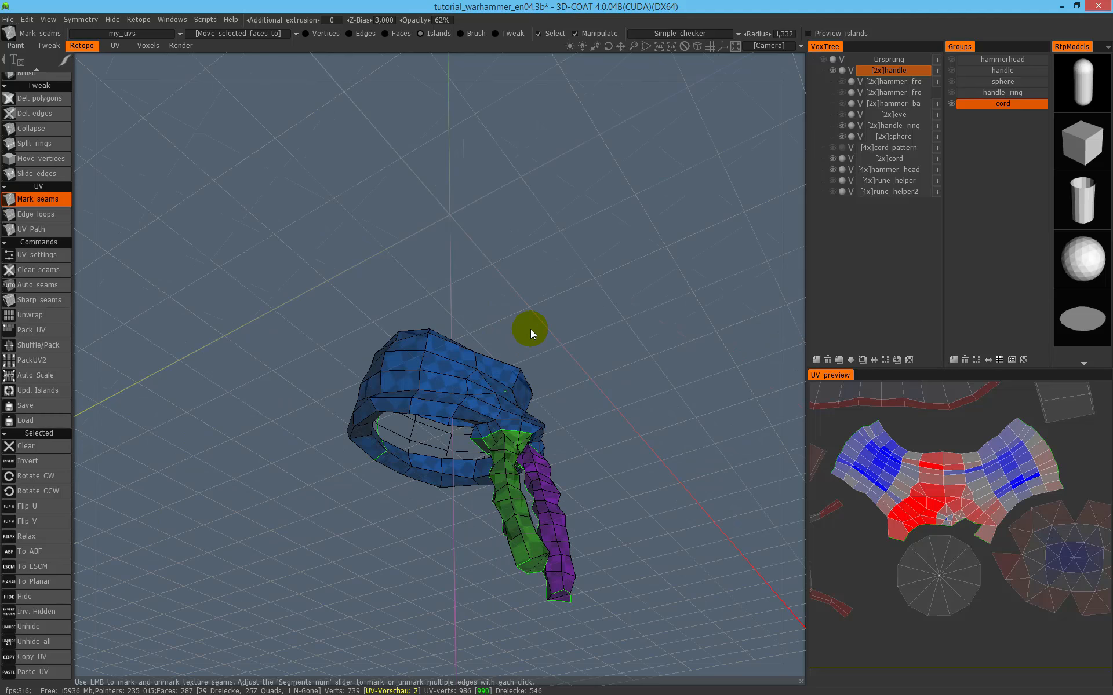
click(498, 409)
click(475, 362)
drag(536, 363, 423, 310)
click(476, 351)
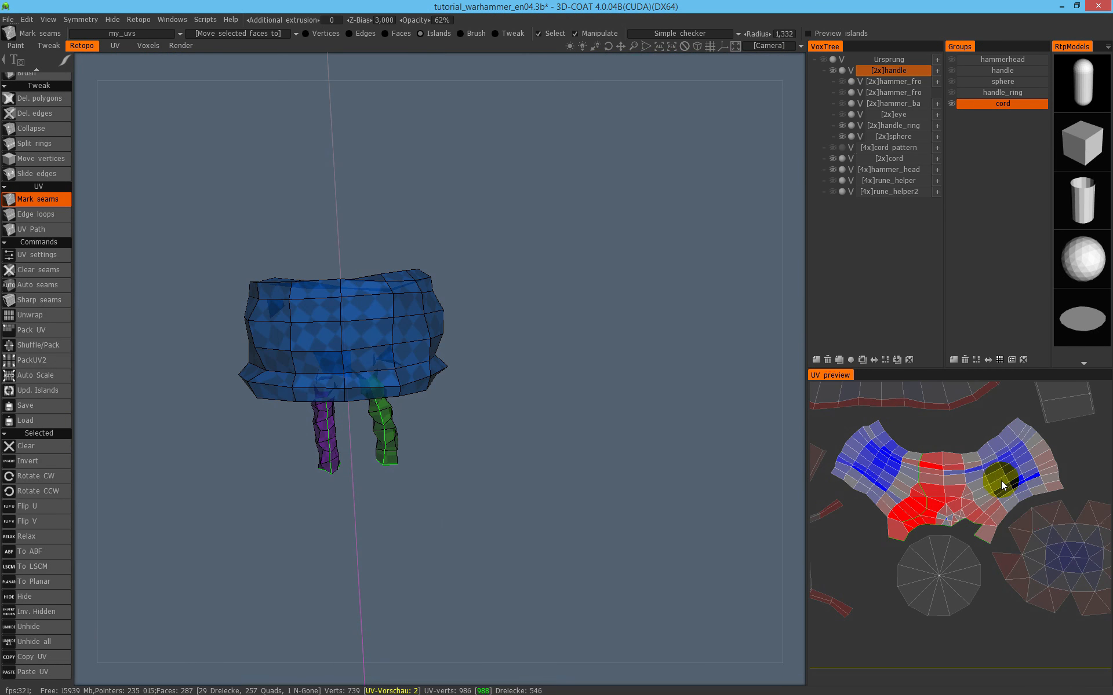
click(969, 454)
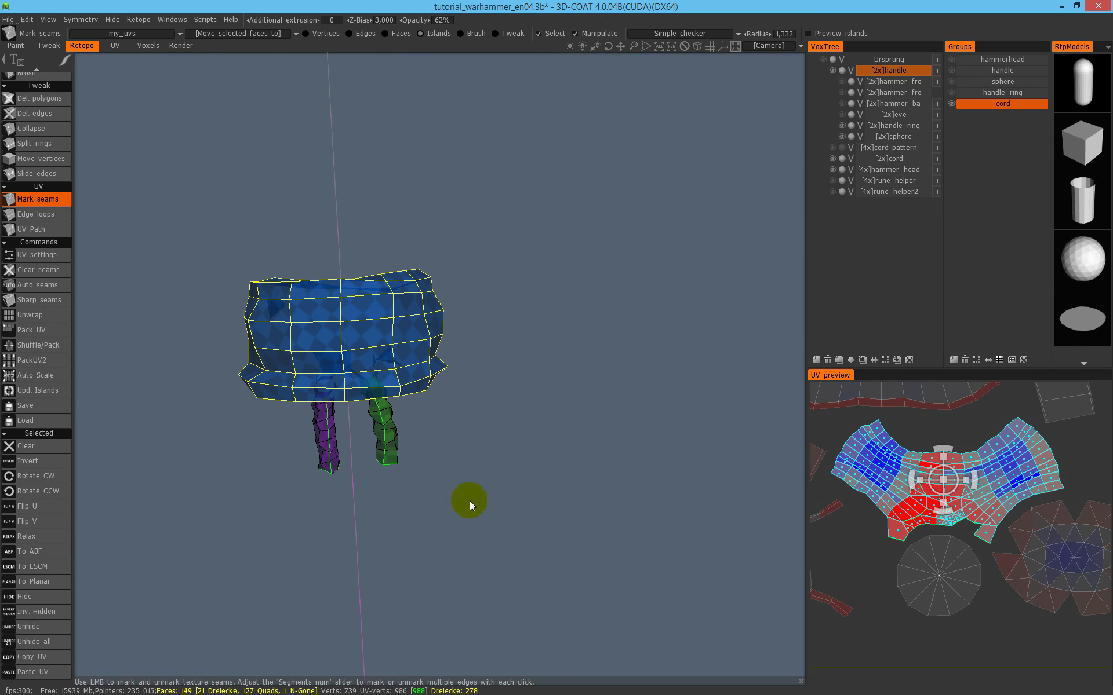
click(1008, 510)
click(999, 494)
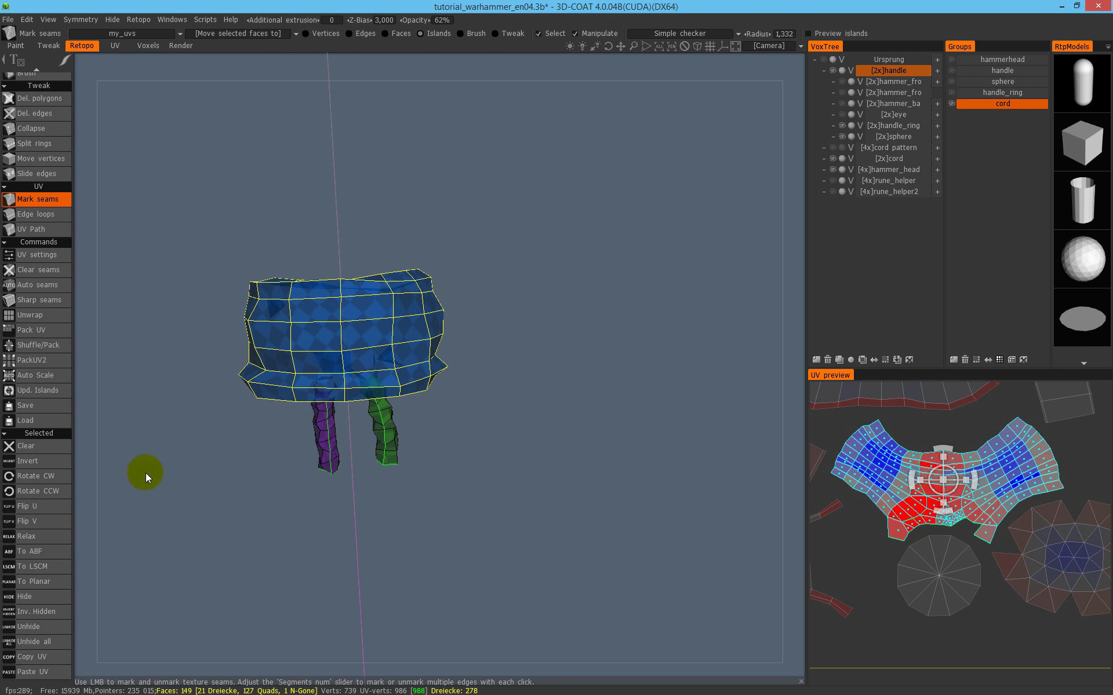
click(50, 551)
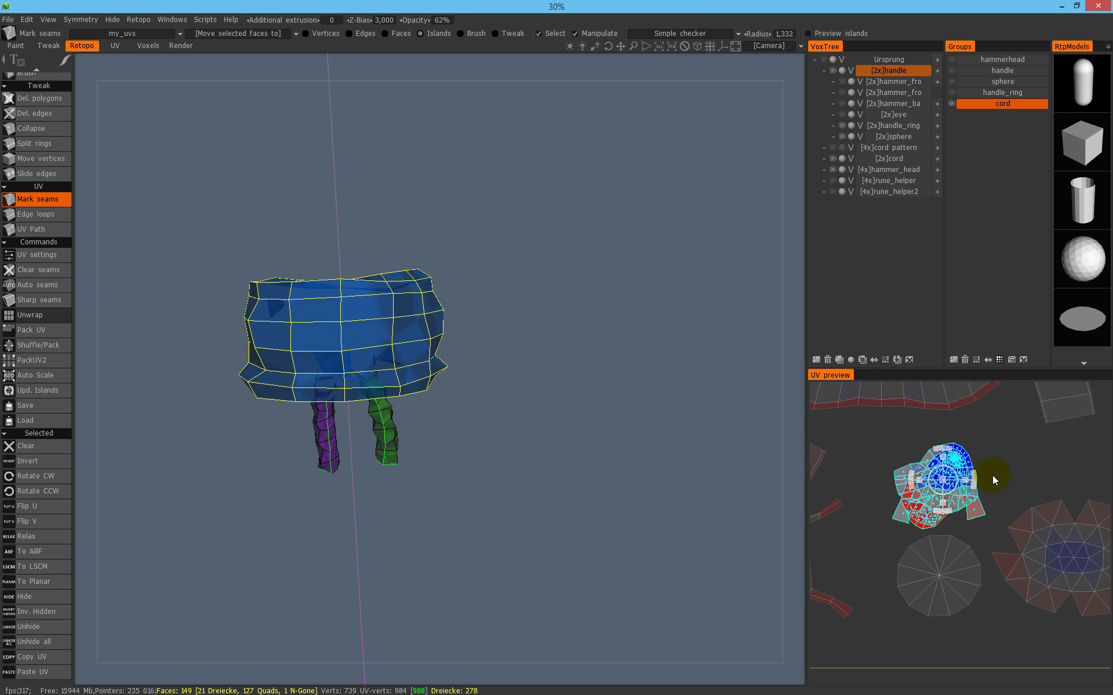
scroll(997, 501, down, 5)
click(925, 612)
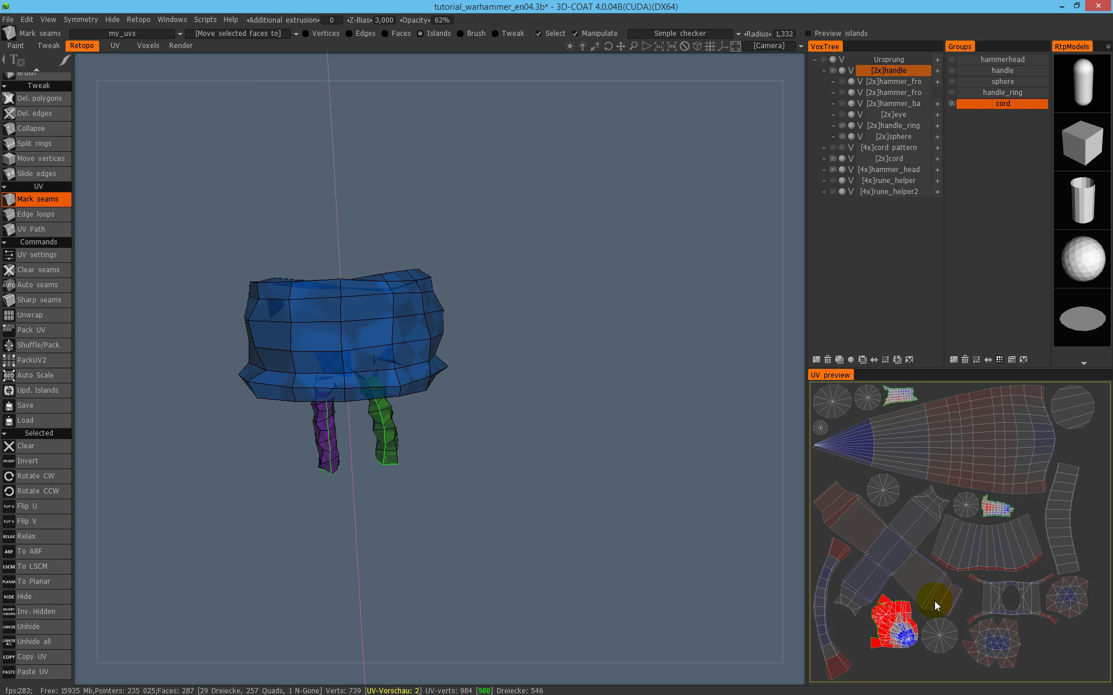
Mark a new seam across the band beside the green hanging end.
alt+drag(395, 313, 270, 318)
alt+middle_drag(270, 318, 117, 290)
alt+drag(444, 456, 539, 313)
scroll(564, 313, up, 6)
alt+drag(455, 303, 522, 249)
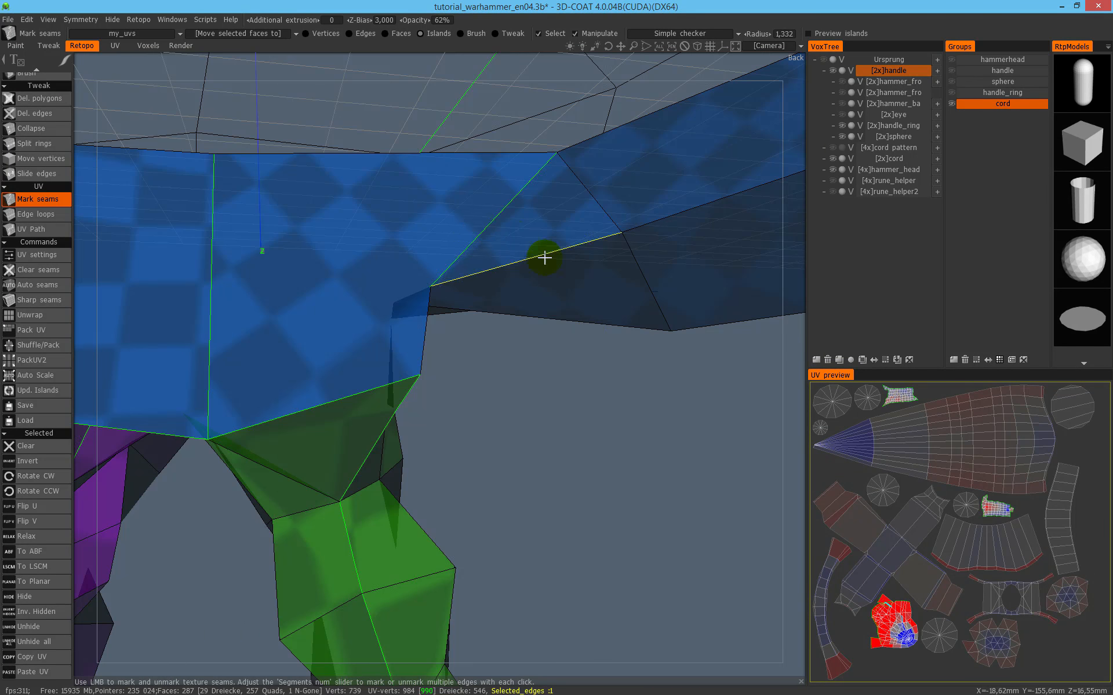
scroll(409, 321, down, 6)
alt+drag(405, 343, 390, 371)
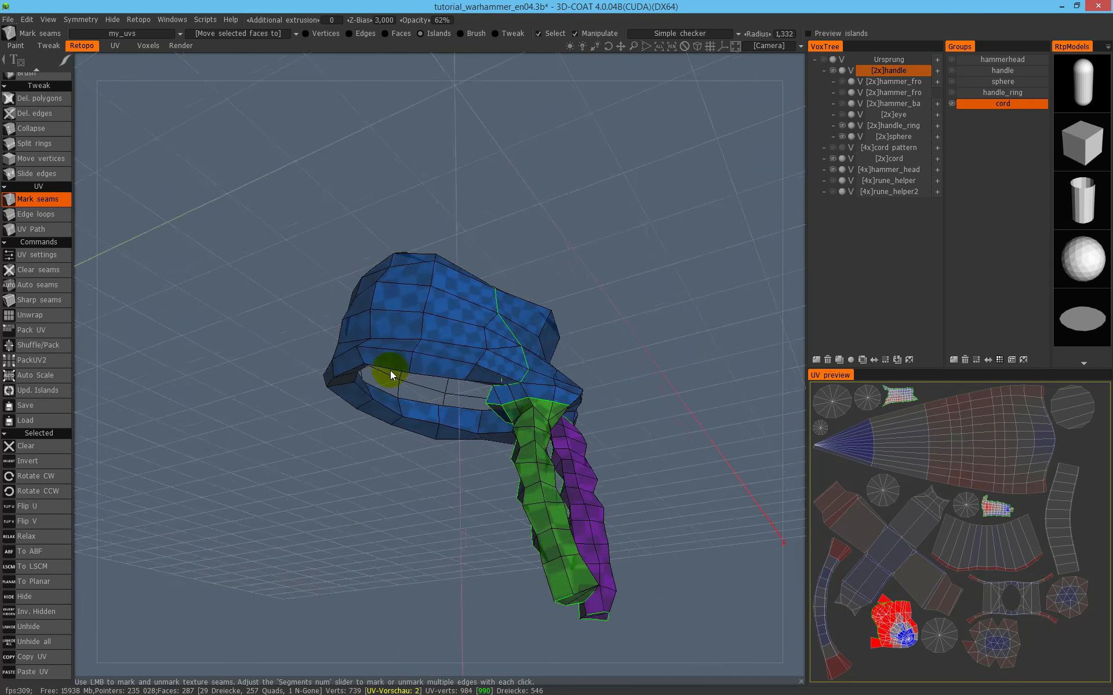
Unwrap the band with the new seam and convert its island with To ABF.
click(38, 316)
click(1014, 626)
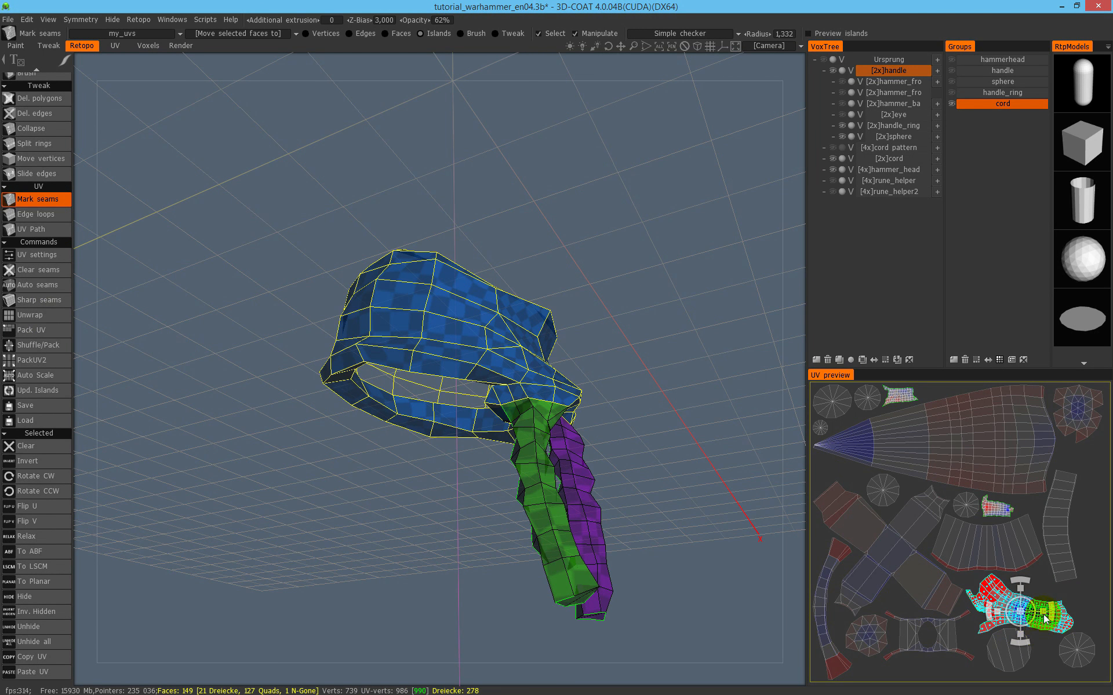
scroll(1016, 627, up, 5)
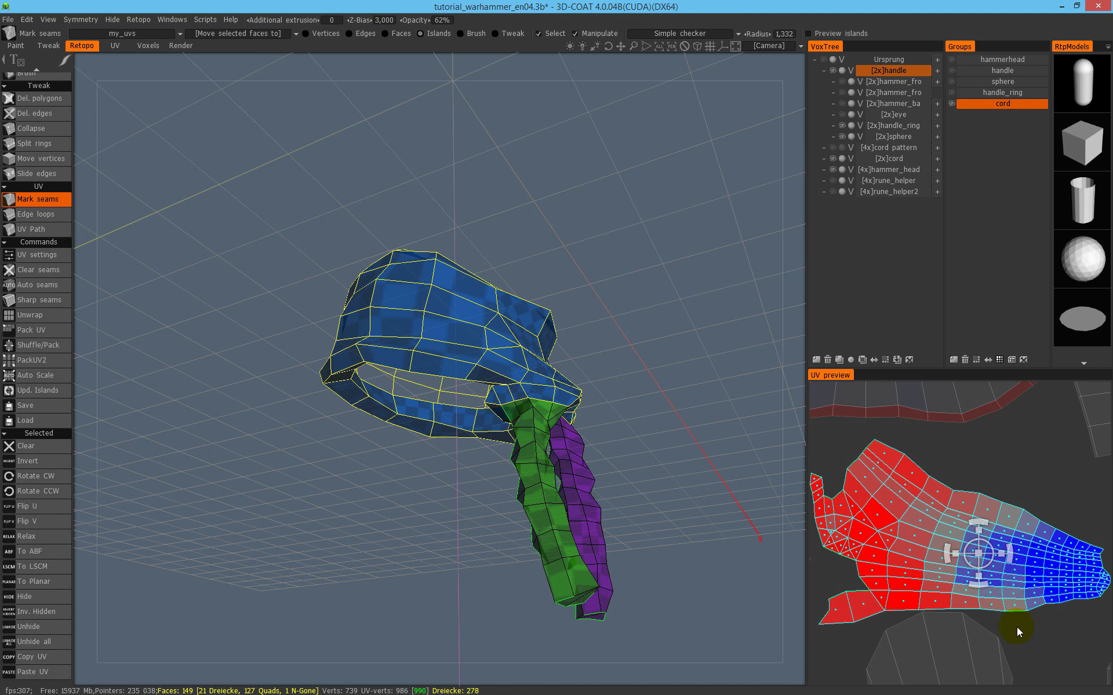
click(47, 553)
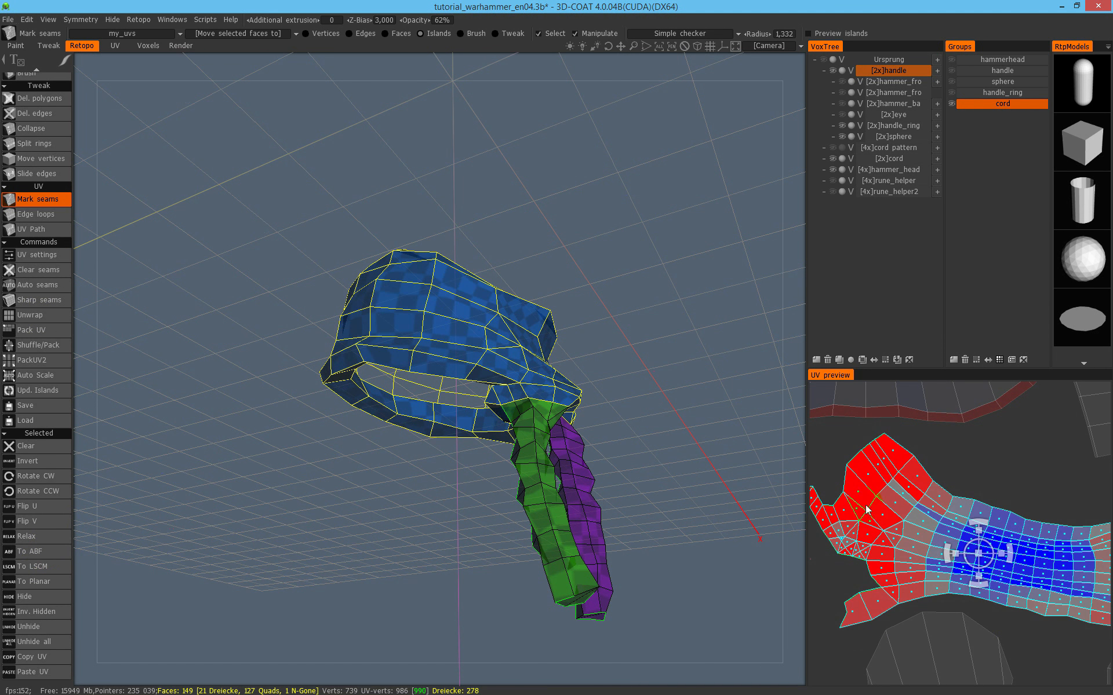
Remove the seam across the band beside the hanging ends.
click(1035, 537)
scroll(556, 427, up, 2)
click(559, 386)
click(551, 355)
click(544, 316)
drag(549, 266, 533, 359)
click(529, 273)
click(536, 264)
drag(539, 260, 603, 174)
click(521, 346)
click(523, 346)
Restore the vertical seam on the side of the band opposite the hanging ends and unwrap it again.
drag(499, 336, 273, 376)
click(502, 370)
drag(404, 351, 460, 338)
click(448, 326)
drag(525, 312, 489, 360)
click(940, 515)
click(53, 316)
click(1032, 532)
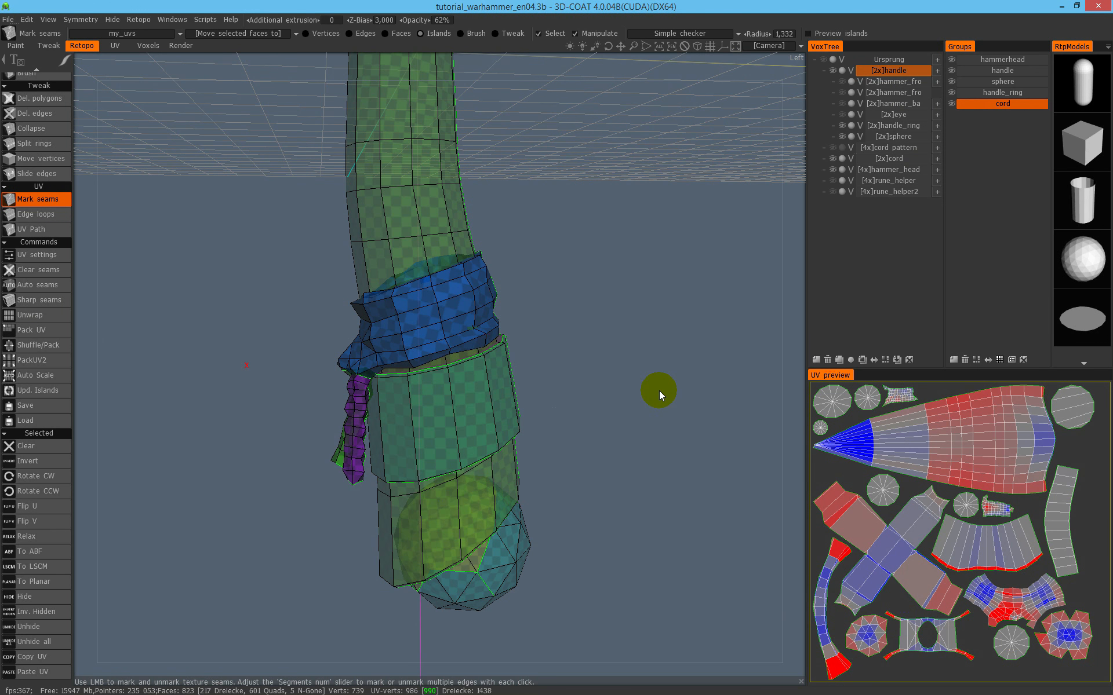
Bring the whole hammer into view and convert the large handle island with To LSCM.
right_drag(659, 391, 573, 391)
middle_drag(572, 390, 556, 510)
right_drag(624, 302, 572, 400)
middle_drag(573, 400, 580, 509)
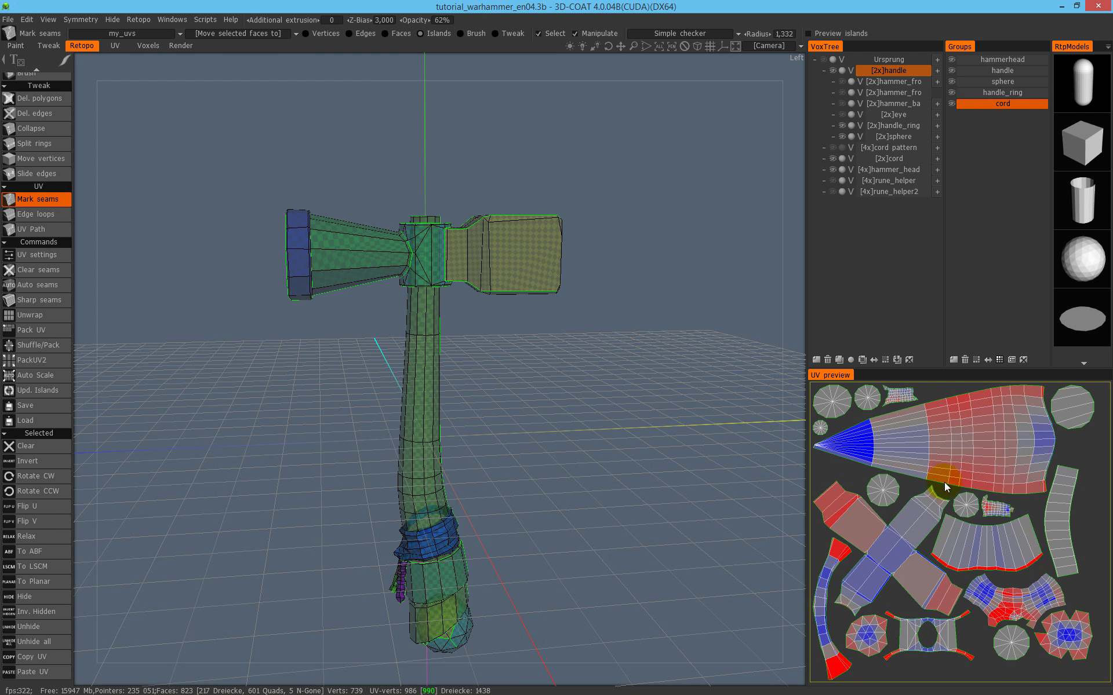
click(990, 444)
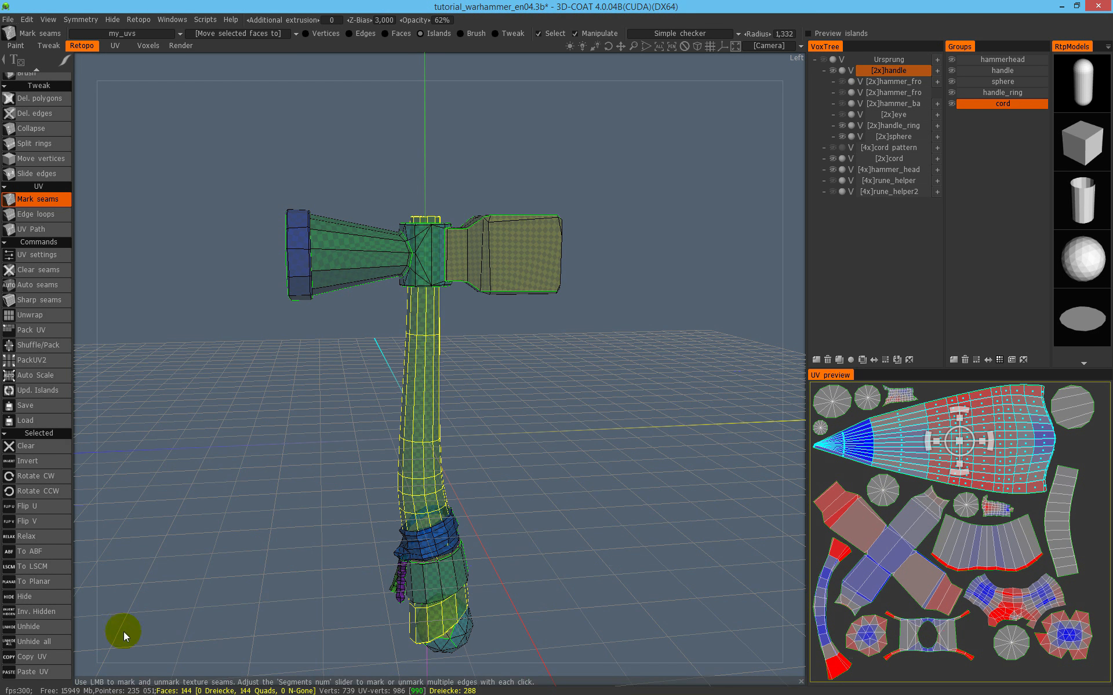
click(57, 571)
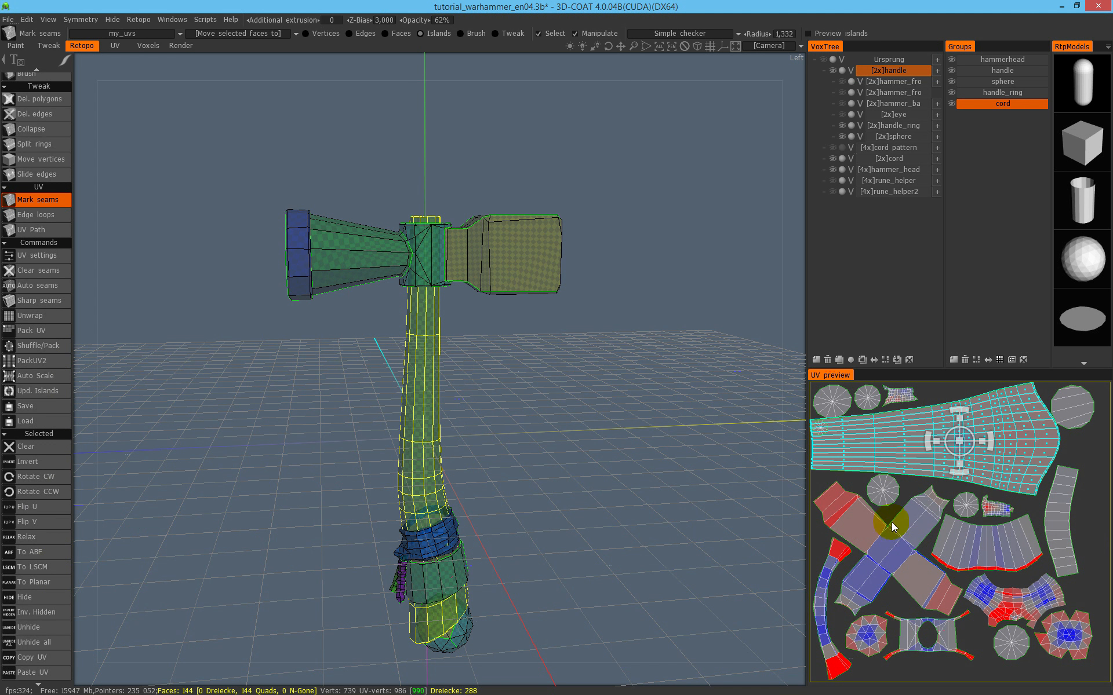
click(933, 532)
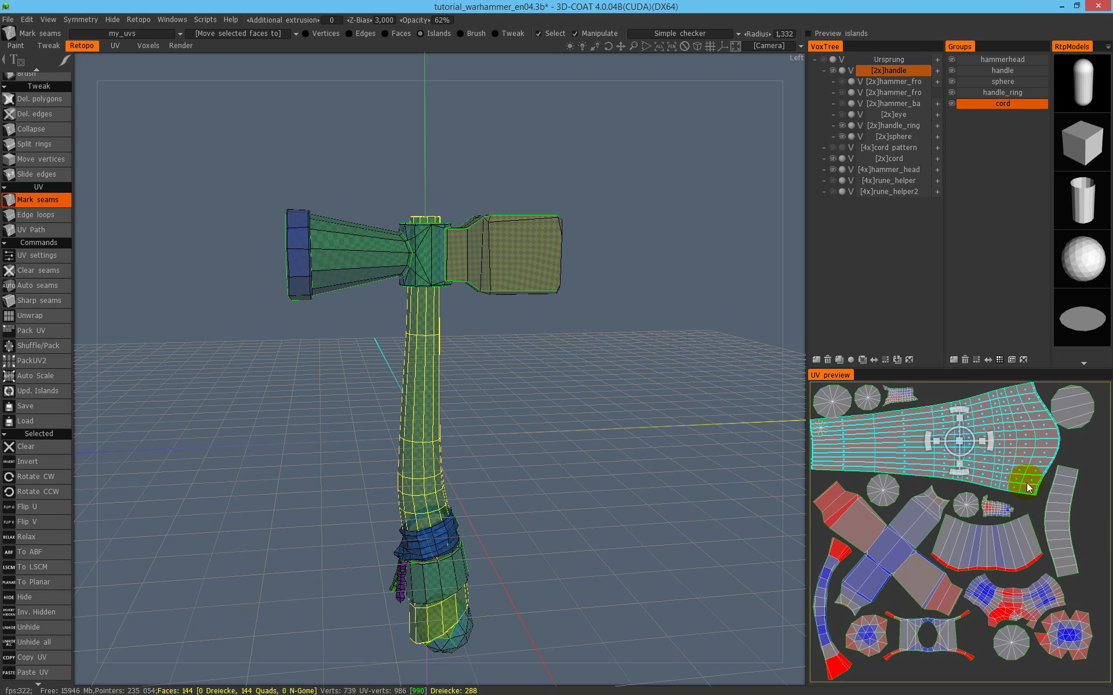
Invert the island selection and convert all the remaining islands with To LSCM.
click(49, 462)
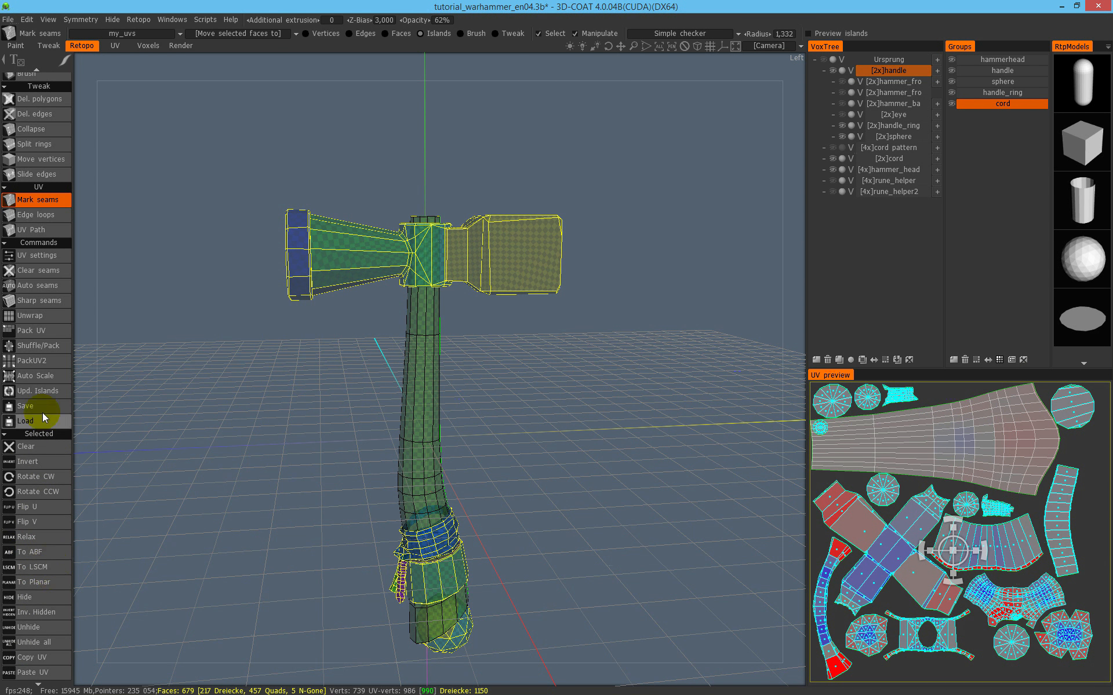
click(53, 568)
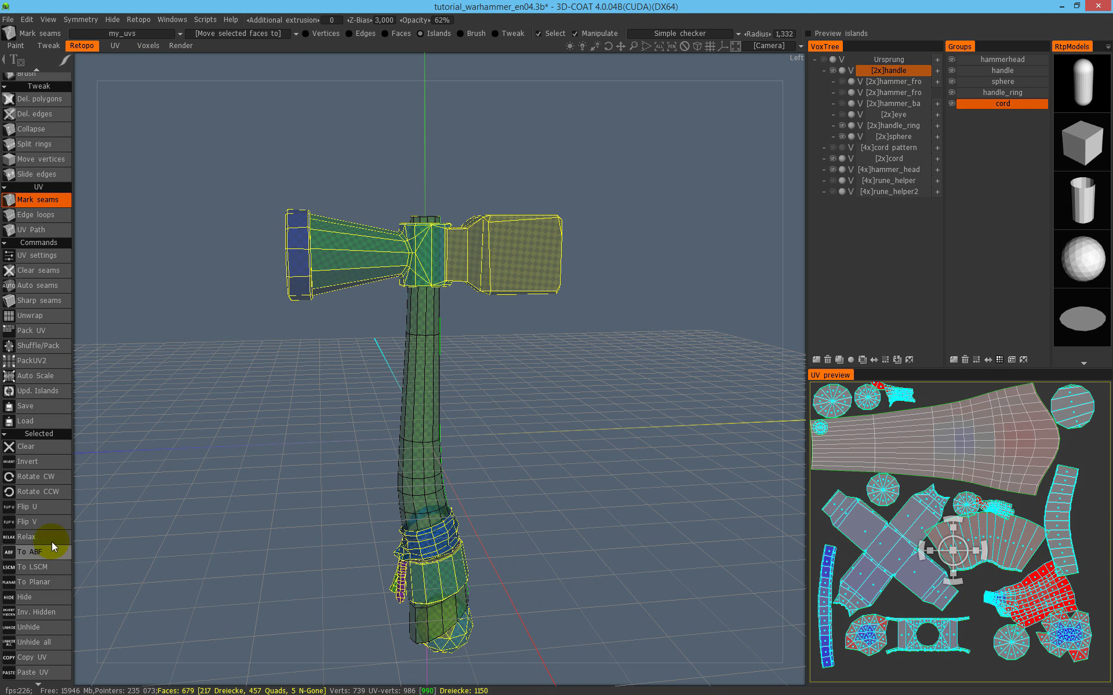
click(1014, 553)
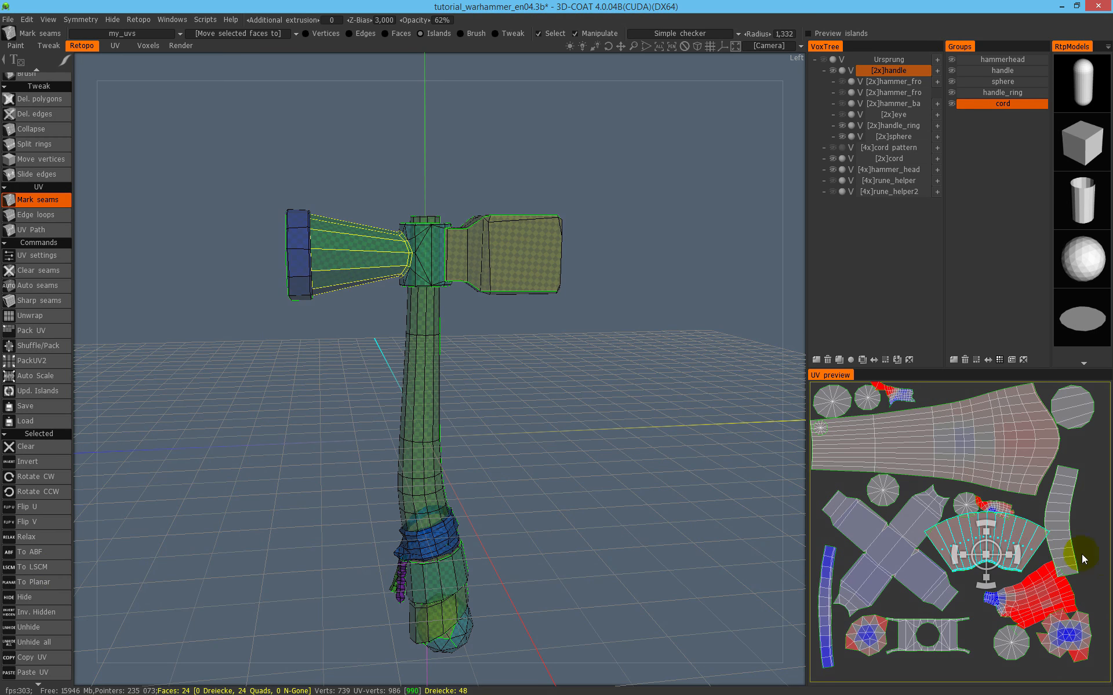
Select the cord band's island and the two star-shaped sphere islands and convert them with To ABF.
click(1047, 614)
shift+click(1077, 640)
shift+click(869, 641)
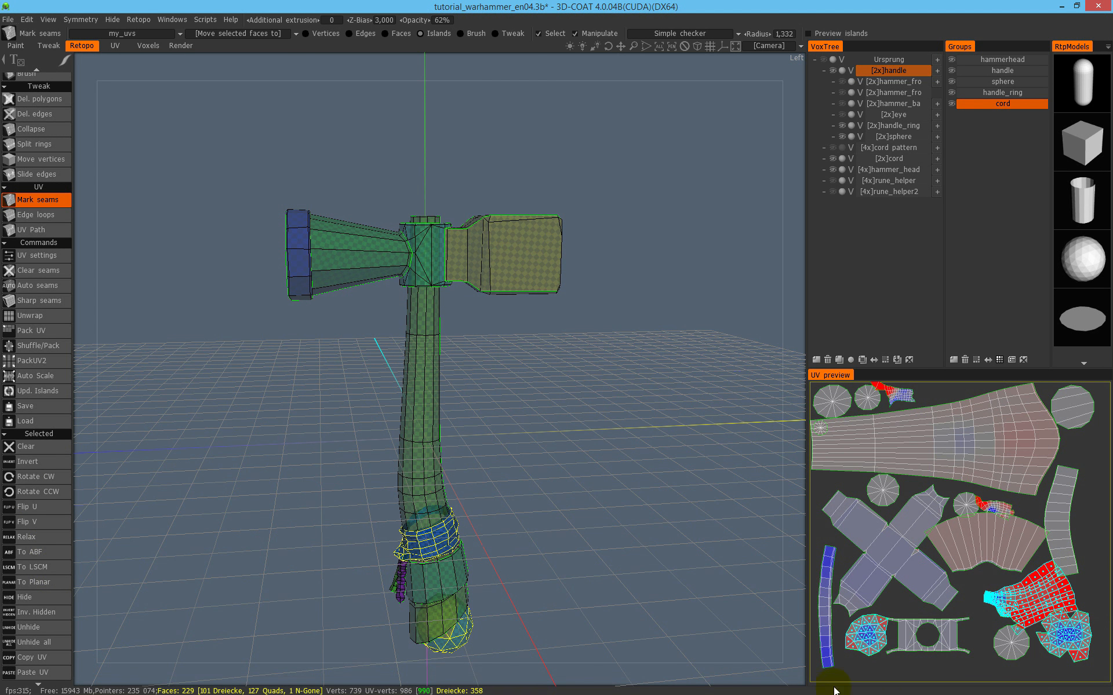
click(36, 552)
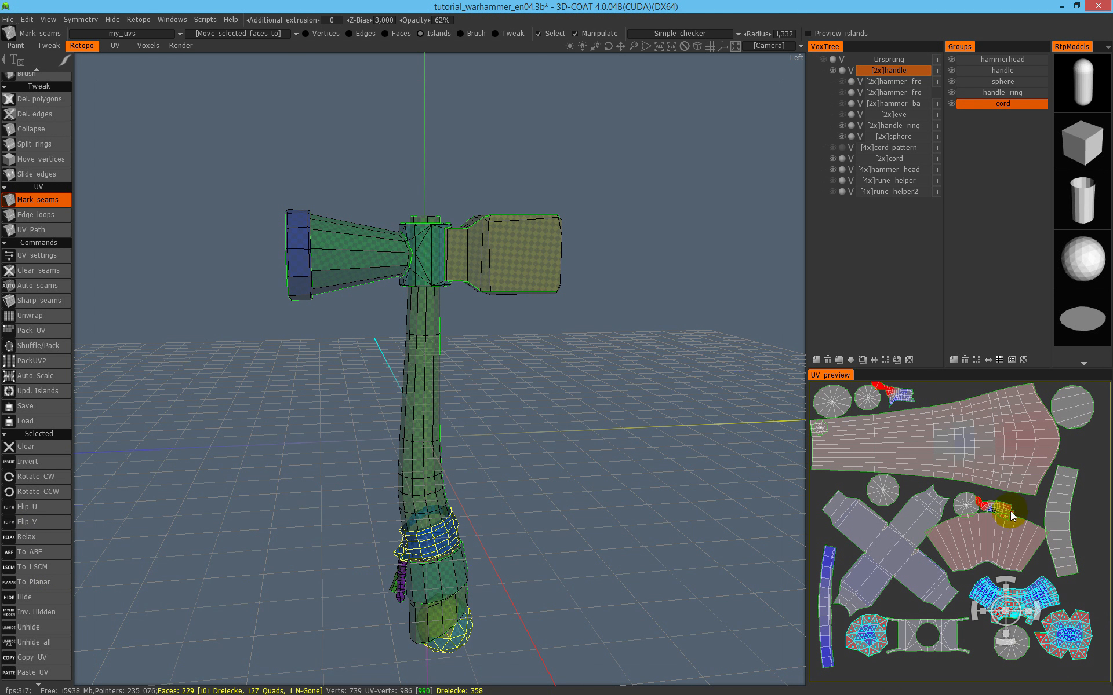
Select the two small islands of the hanging cord ends and convert them with To ABF.
click(1011, 516)
shift+click(898, 396)
click(60, 536)
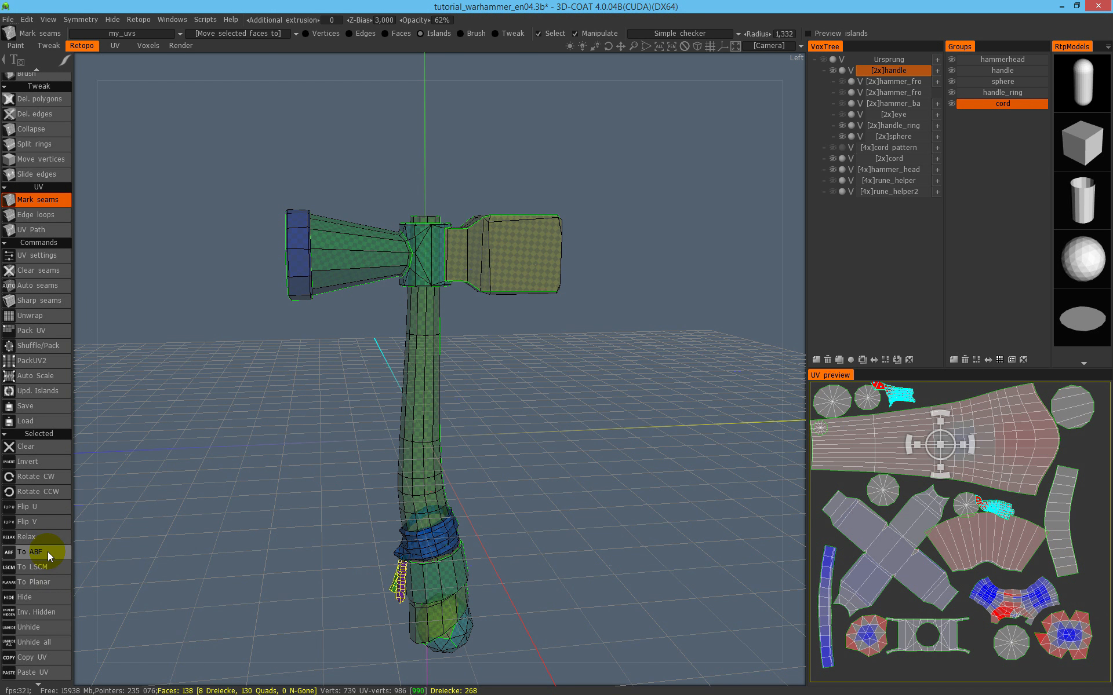
Test the cord band's island with LSCM and return it to ABF.
click(1027, 508)
click(1028, 598)
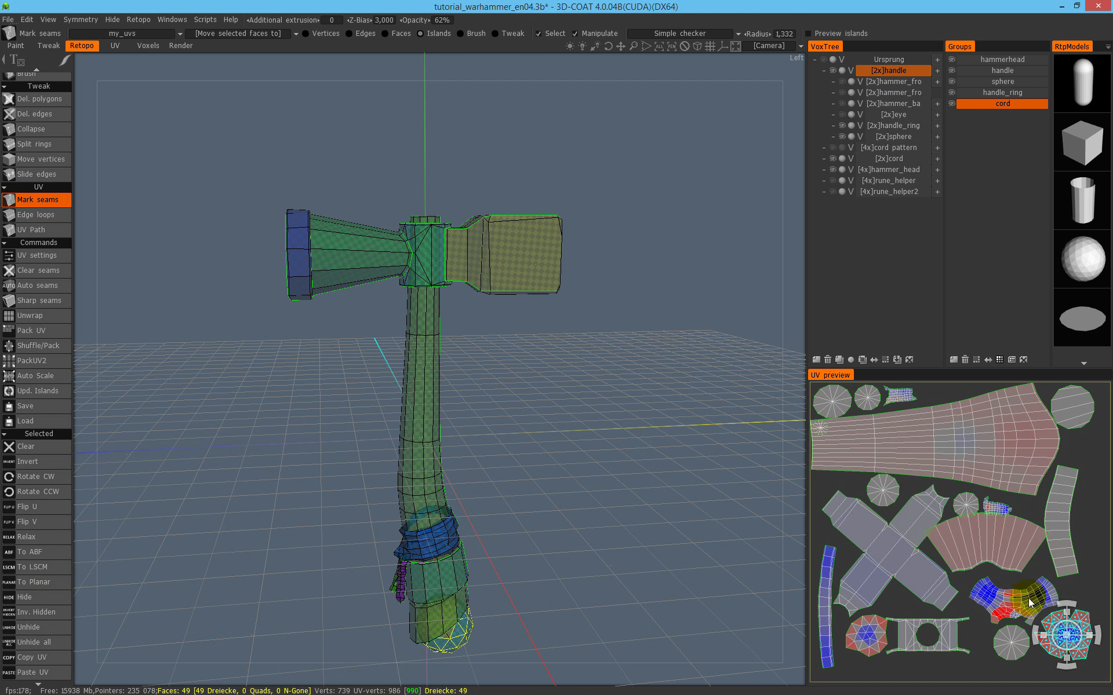
click(51, 567)
click(52, 550)
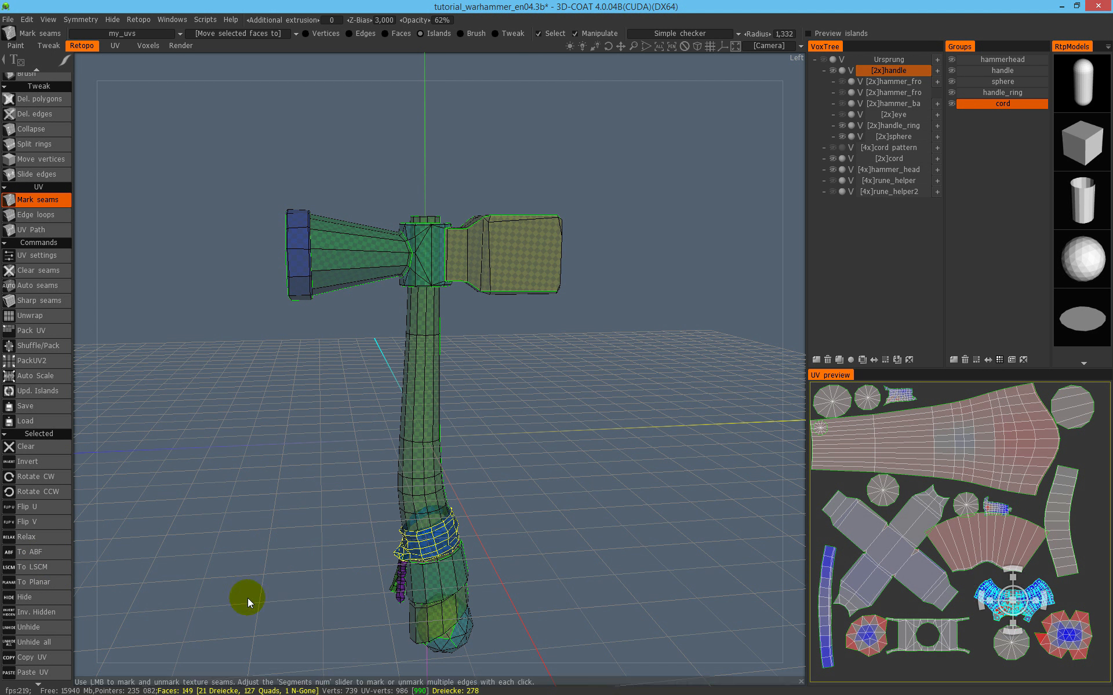
Re-unwrap the star-shaped sphere island beside the band's island with ABF and clear the selection.
click(1082, 639)
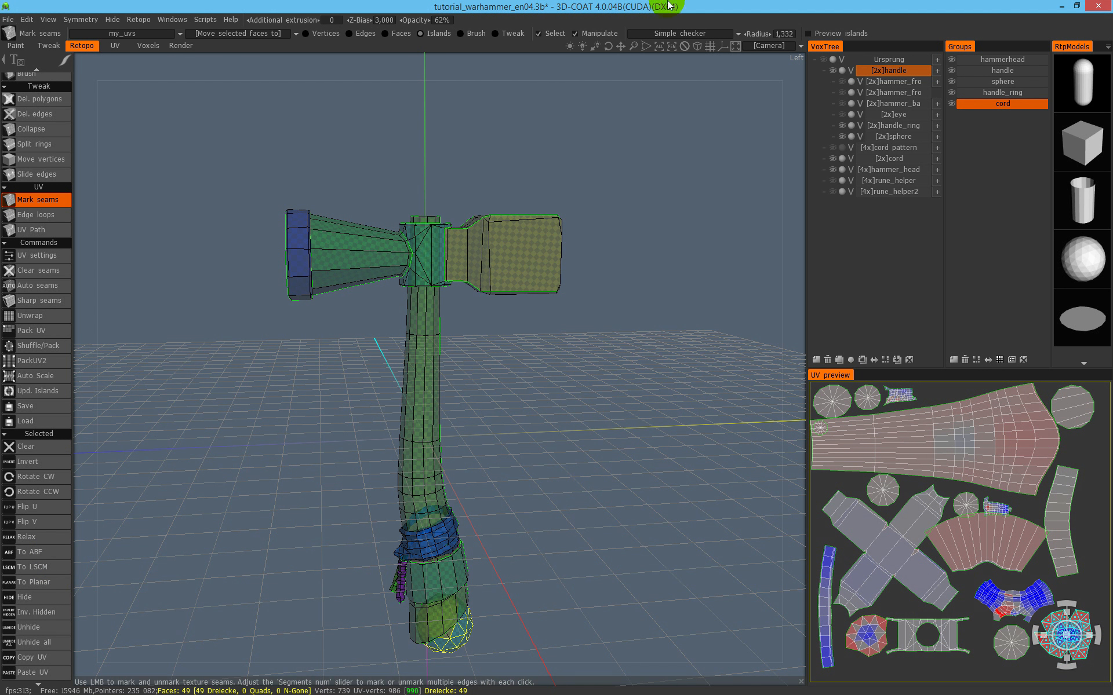
click(48, 551)
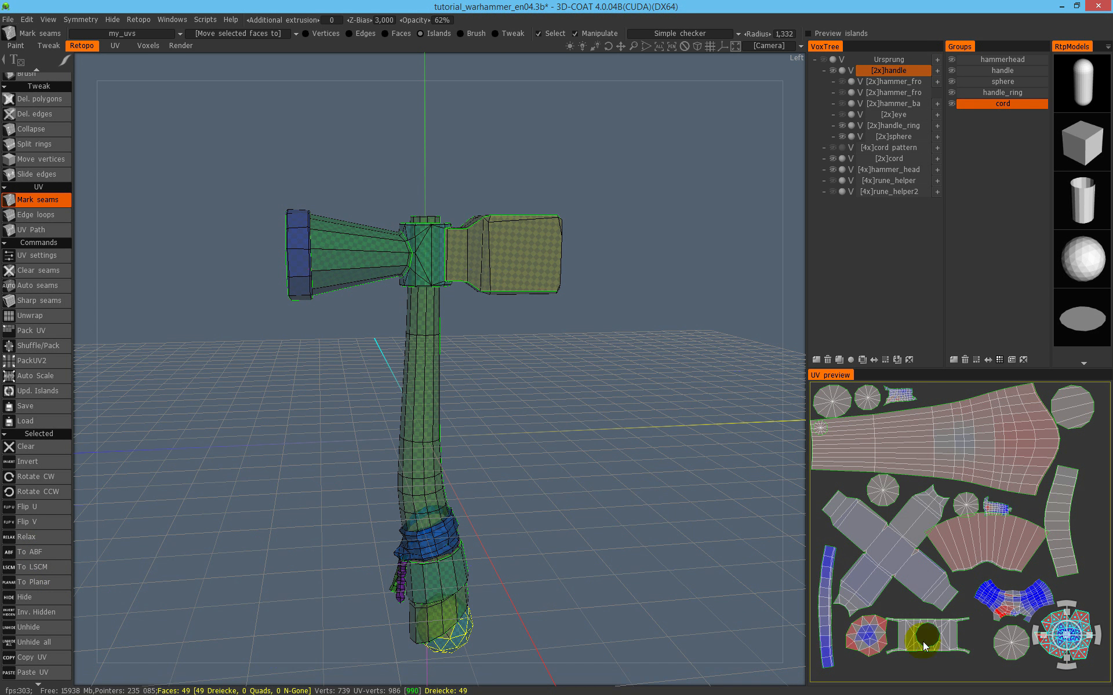
click(1079, 643)
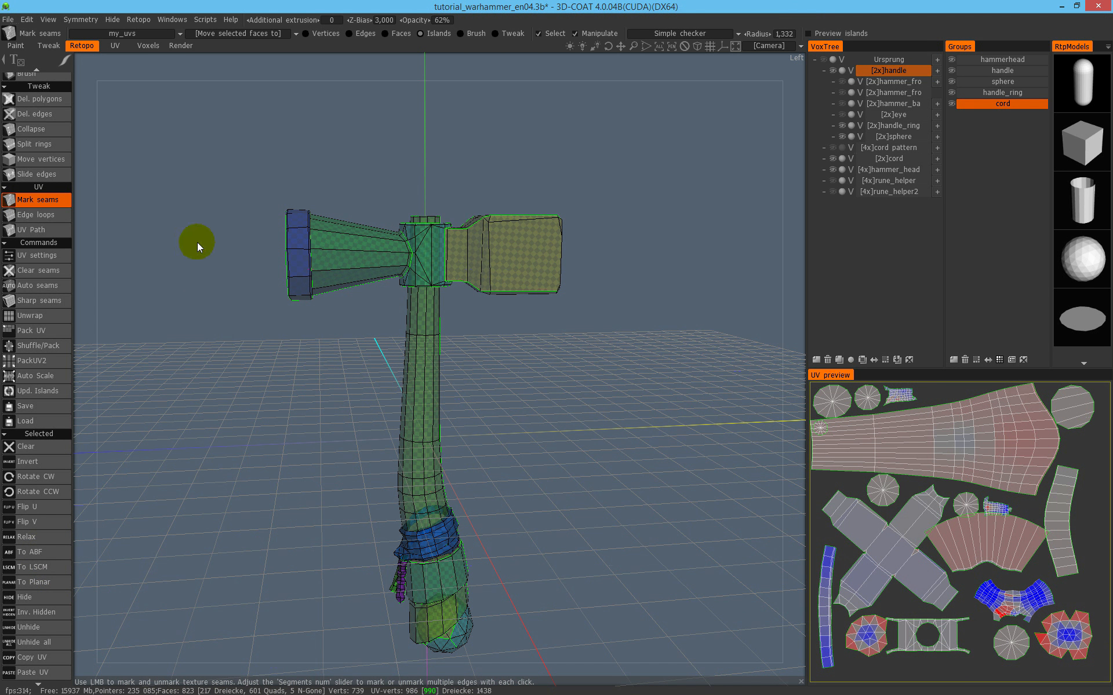
Equalize the scale of all islands with Auto Scale, repack the layout, and select the cross-shaped hammerhead island.
click(53, 375)
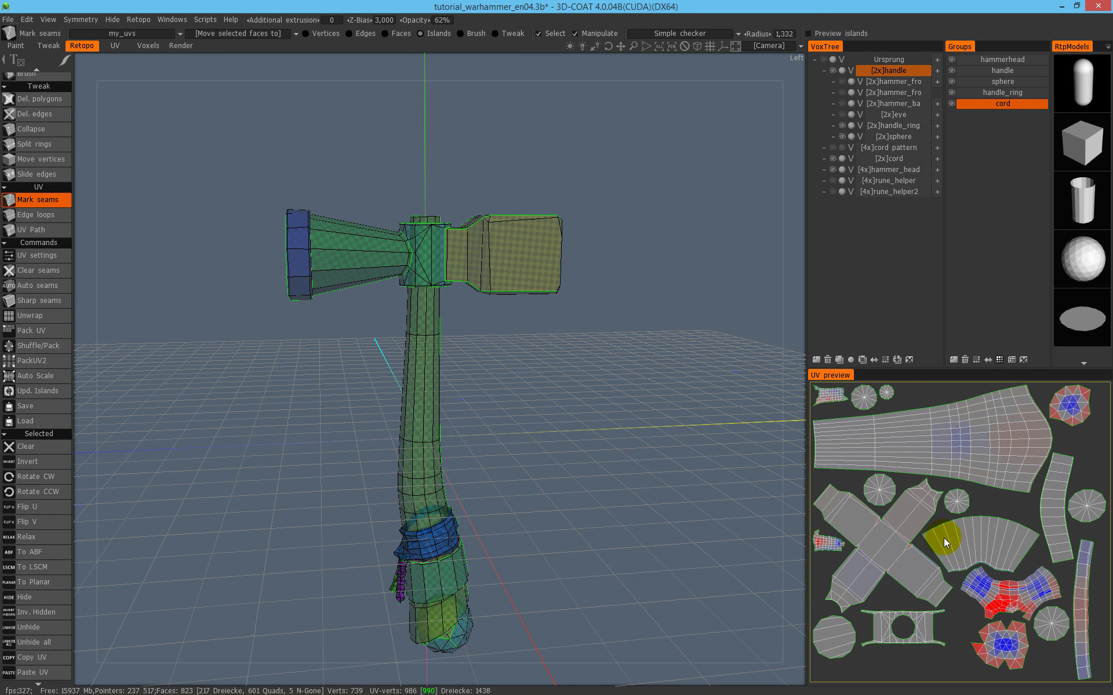
click(943, 511)
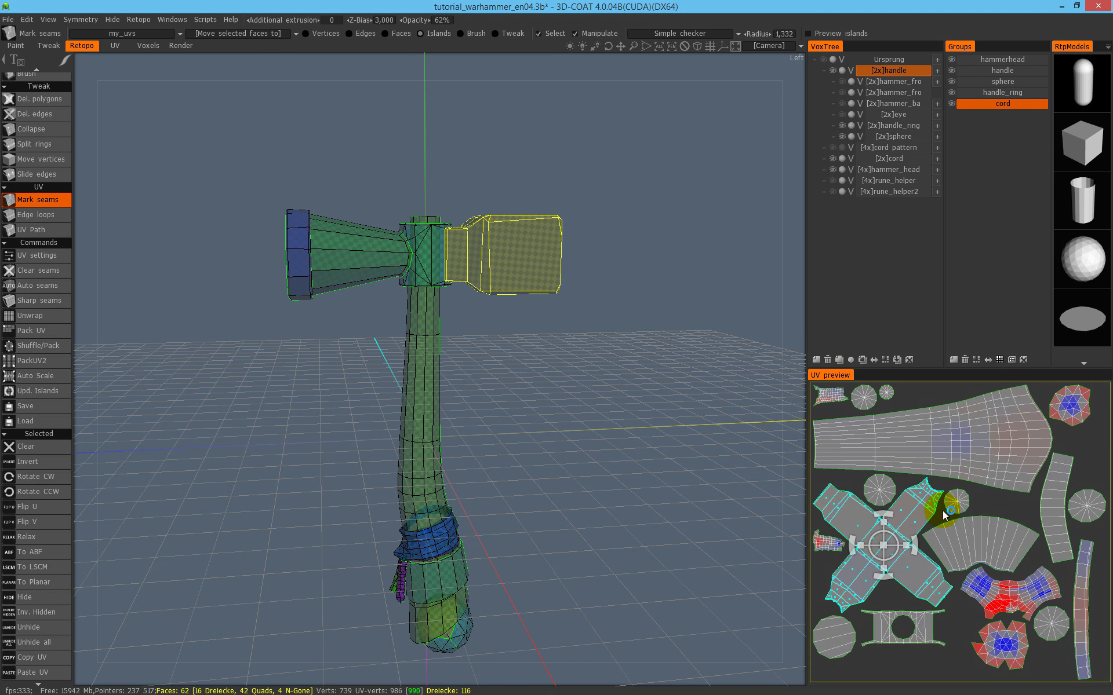
Rotate the cross-shaped hammerhead island about 45 degrees so its arms align with the UV axes, repack with Auto Scale, and clear the selection.
drag(910, 542, 983, 650)
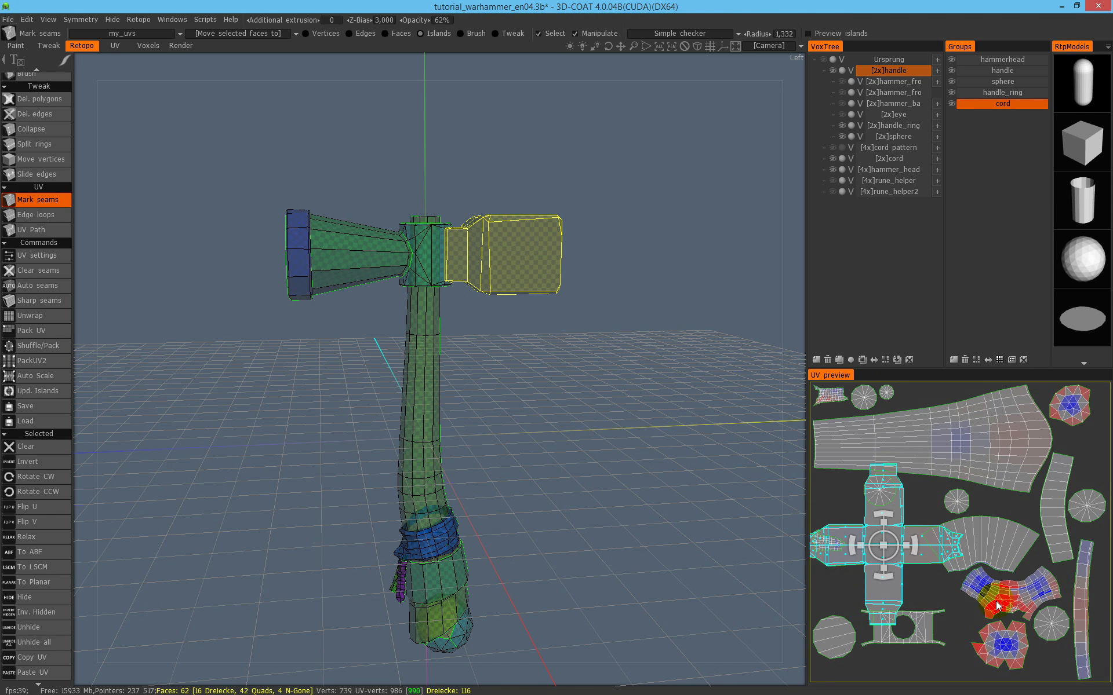
click(51, 378)
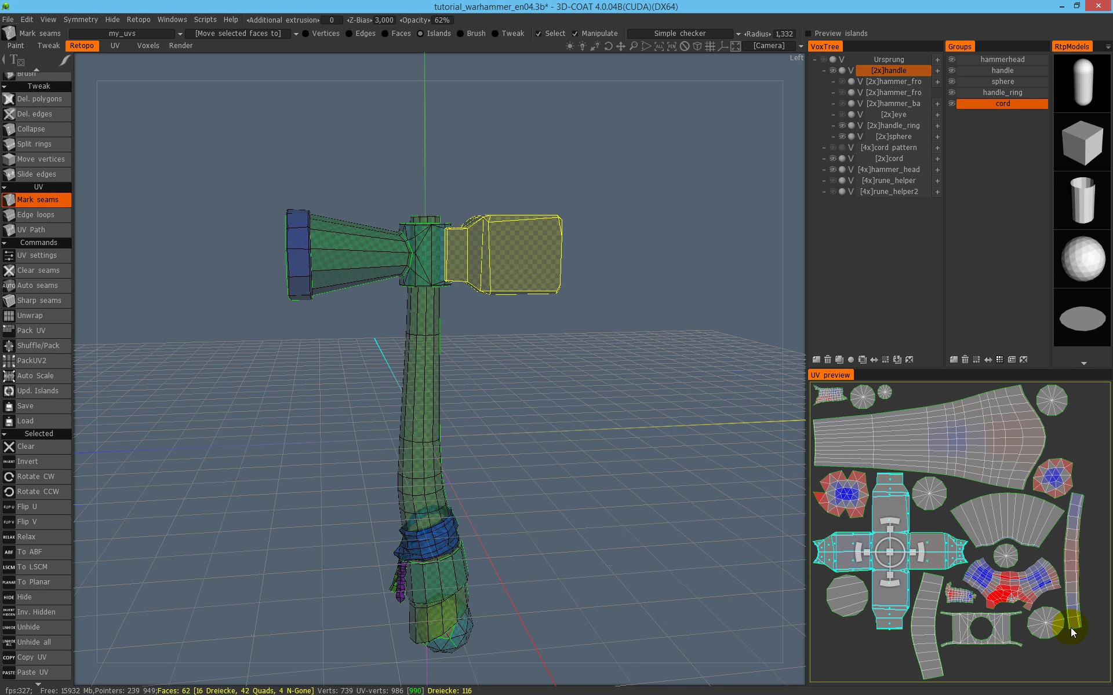
click(948, 569)
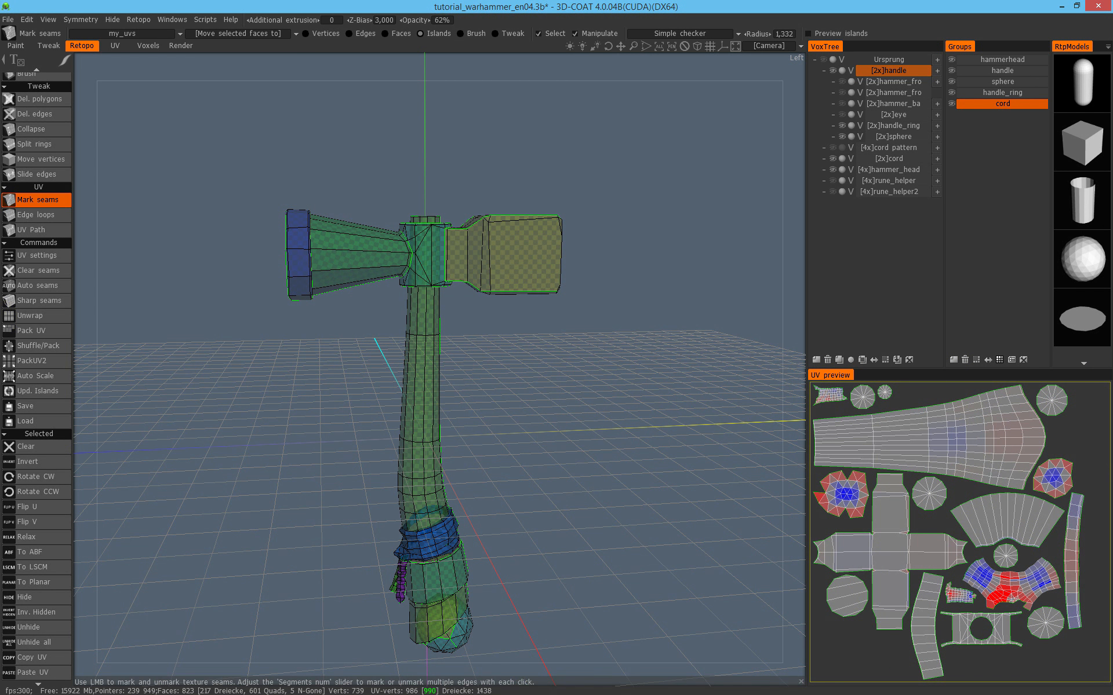
middle_drag(398, 589, 579, 394)
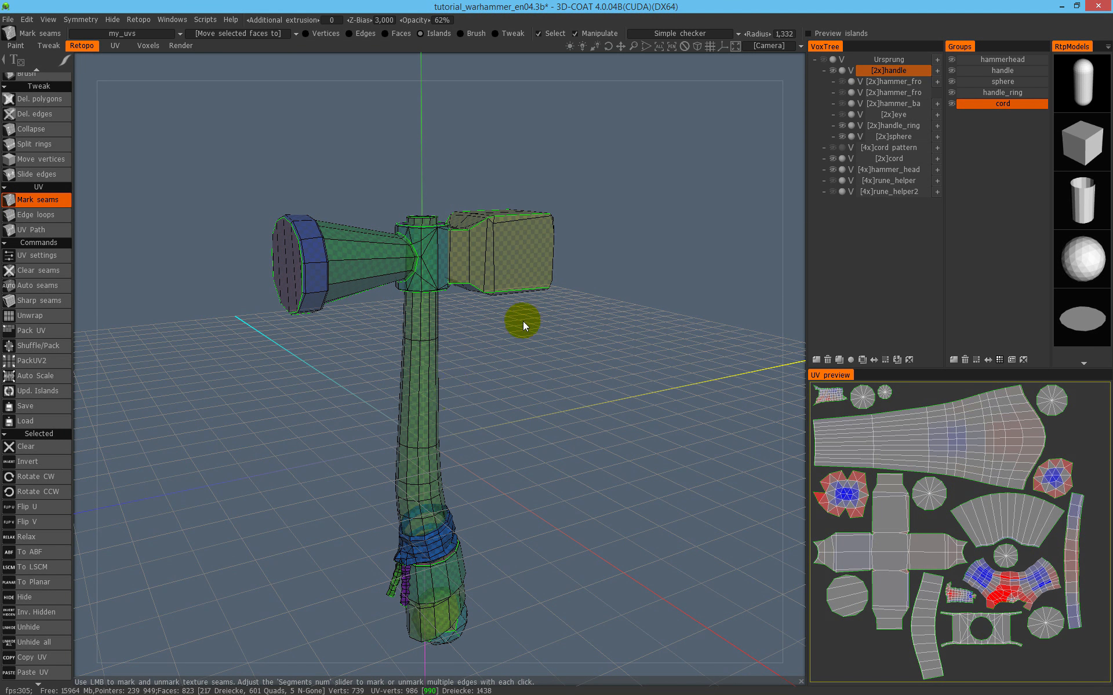
right_drag(607, 416, 323, 496)
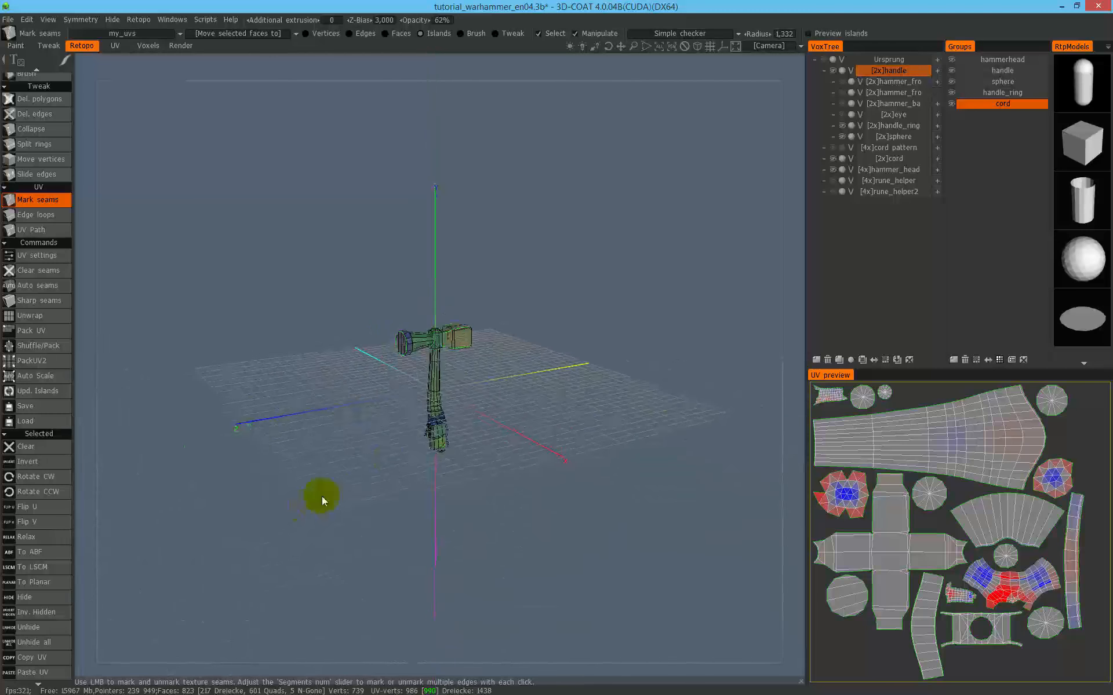
right_drag(579, 376, 510, 387)
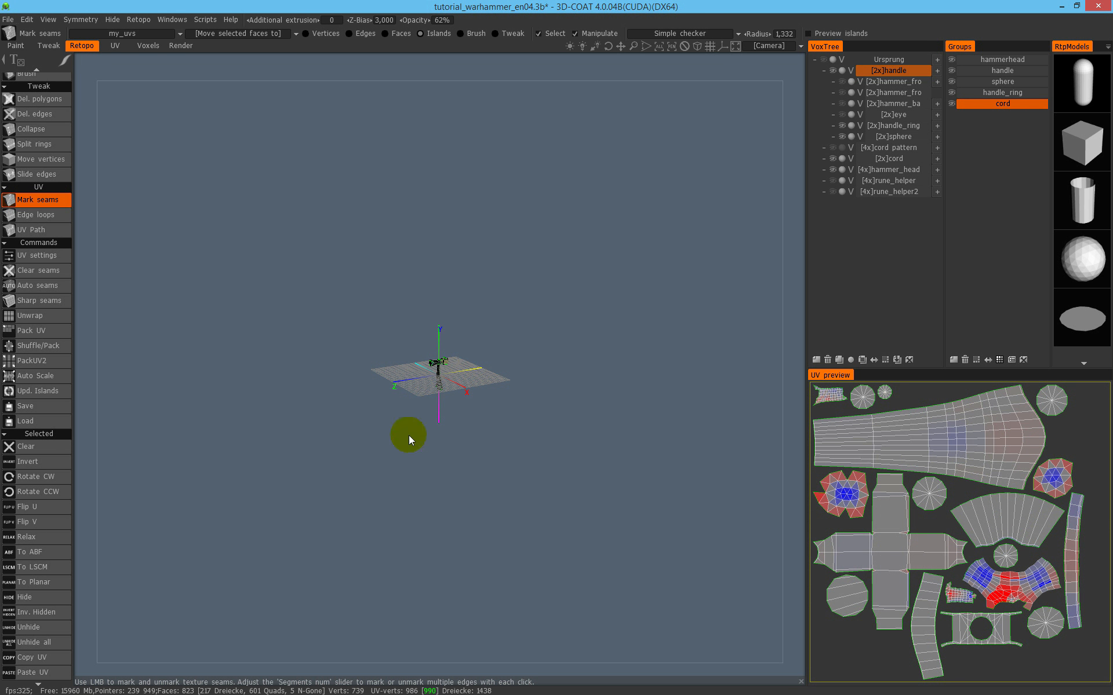
scroll(678, 263, up, 3)
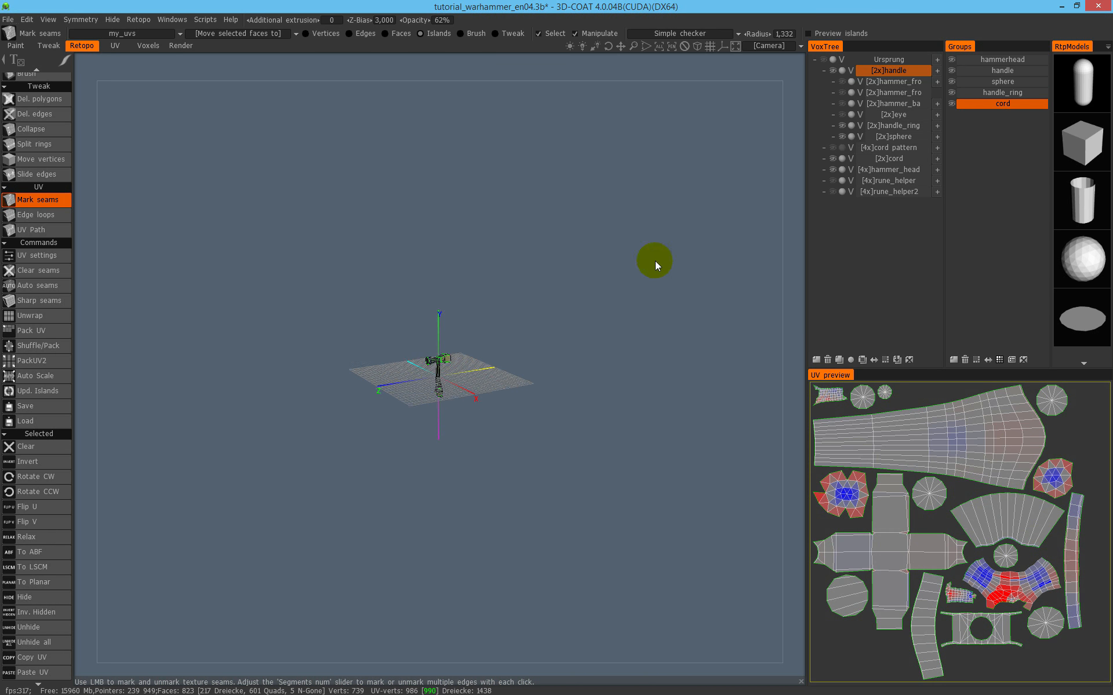
scroll(655, 261, up, 5)
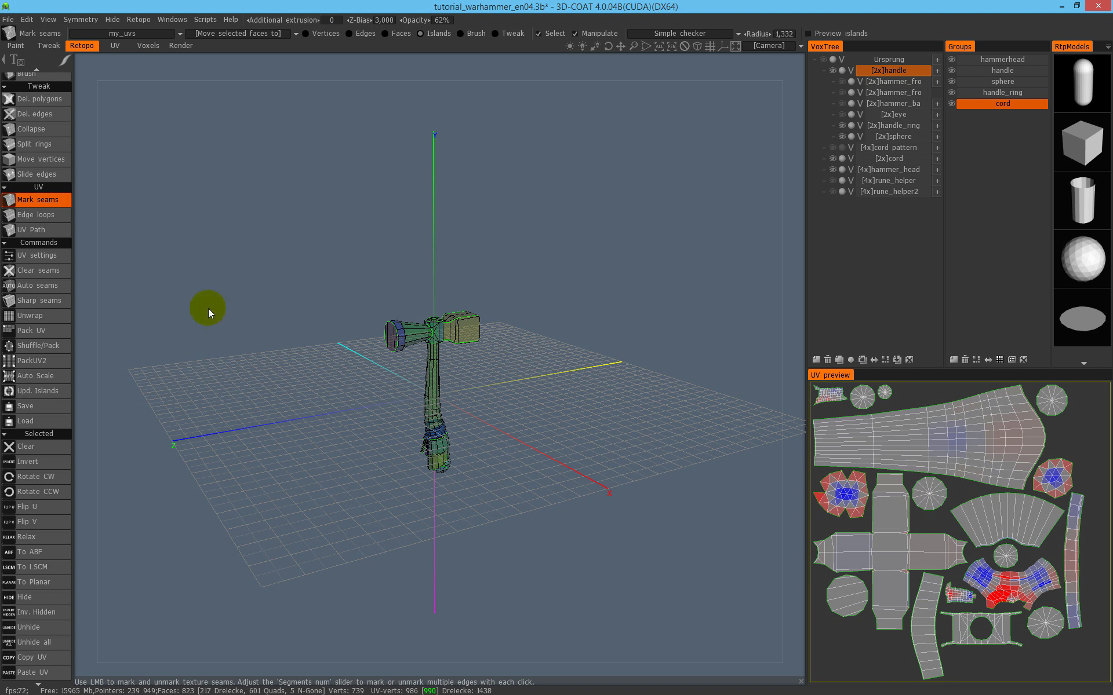
click(43, 257)
drag(499, 294, 638, 188)
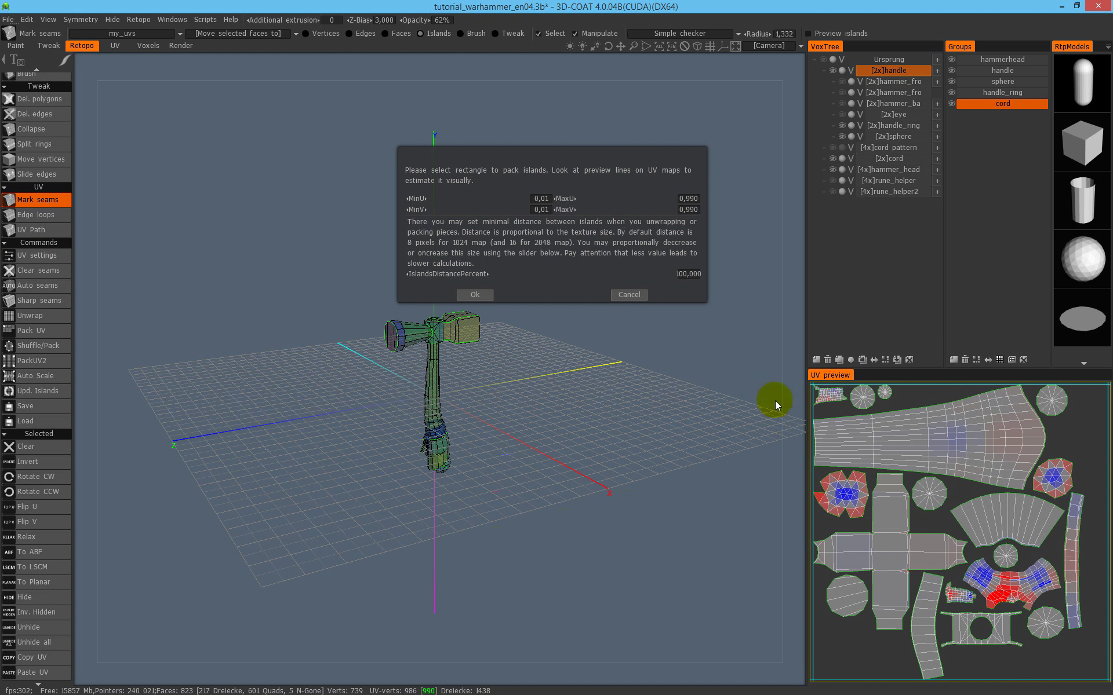
click(629, 295)
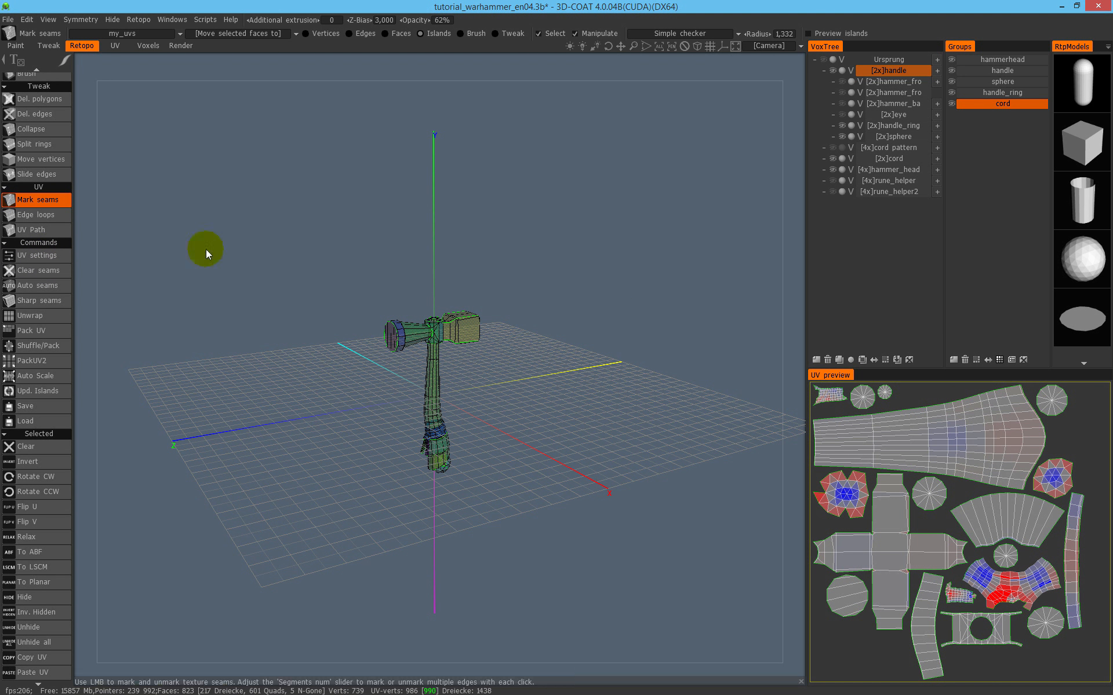
In the UV settings, limit the packing rectangle horizontally with MinU 0.03 and MaxU 0.97.
click(46, 256)
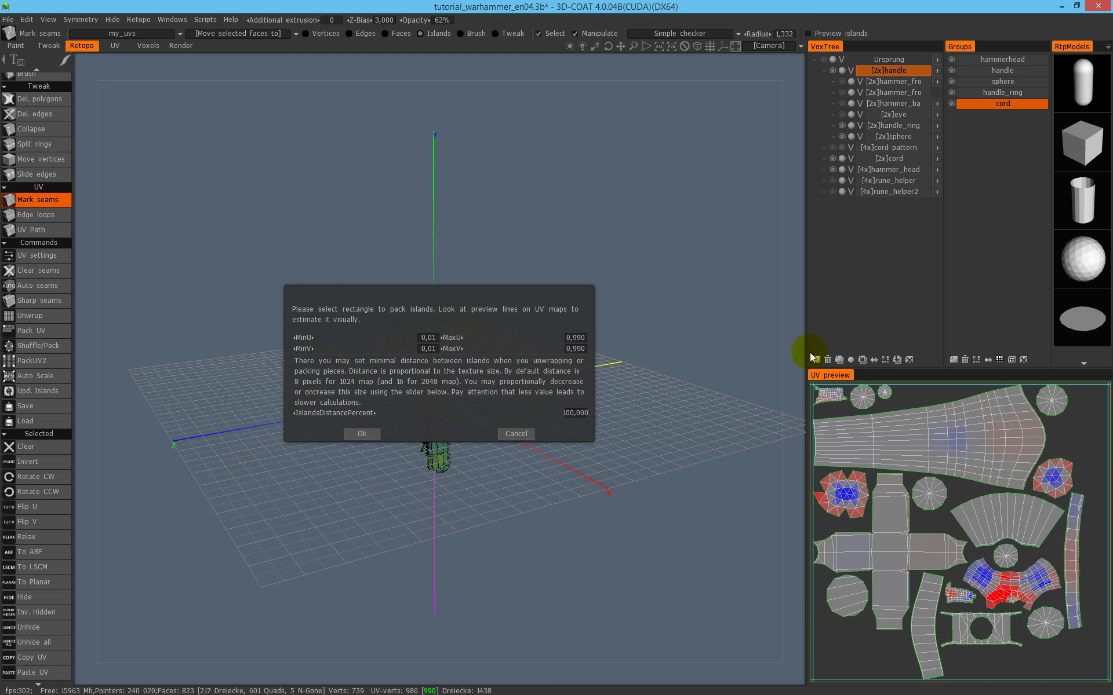
click(430, 341)
text(0.0)
text(3)
key(Return)
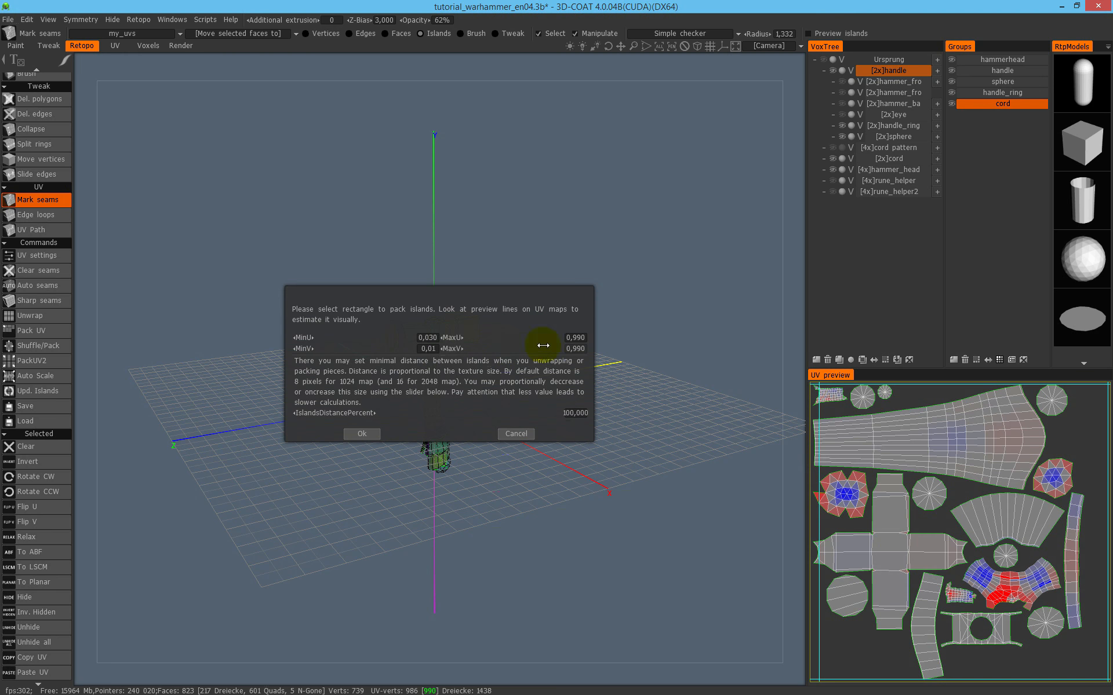
click(575, 338)
text(0.9)
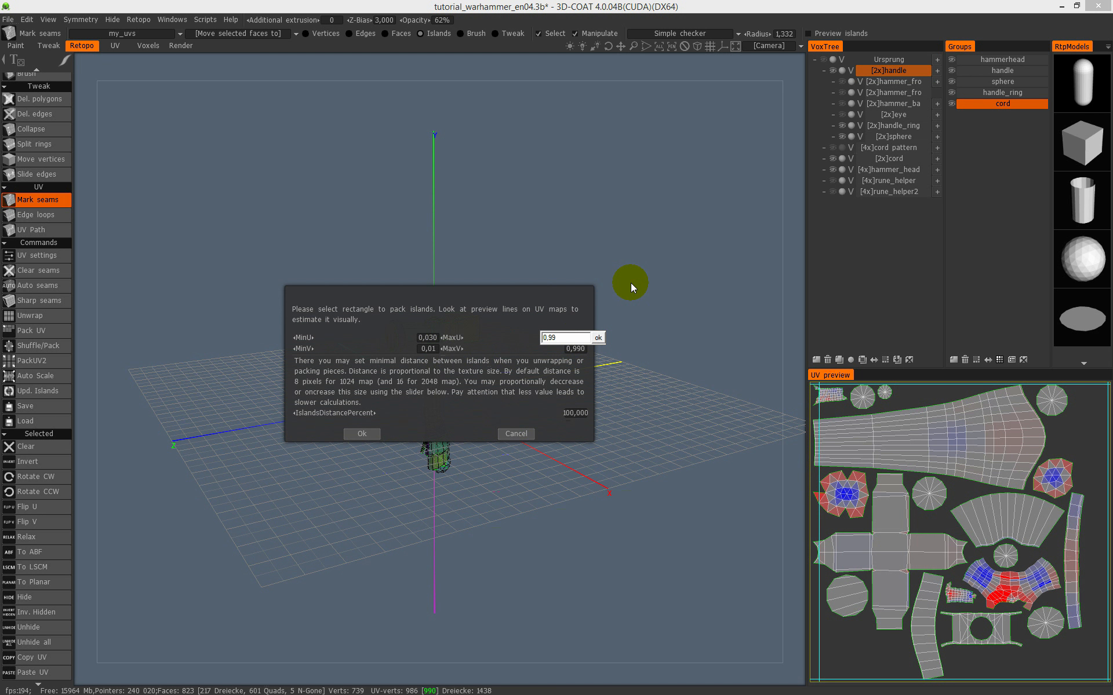
text(7)
key(Return)
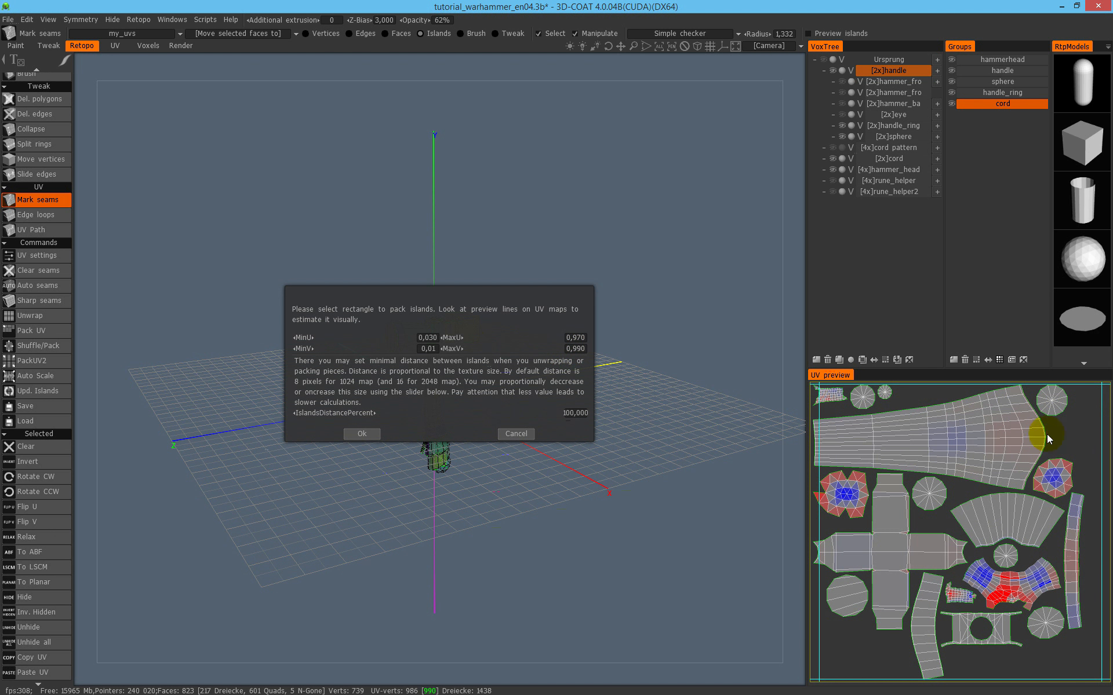
Limit the packing rectangle vertically with MinV 0.03 and MaxV 0.97, and repack the islands with Auto Scale.
click(426, 348)
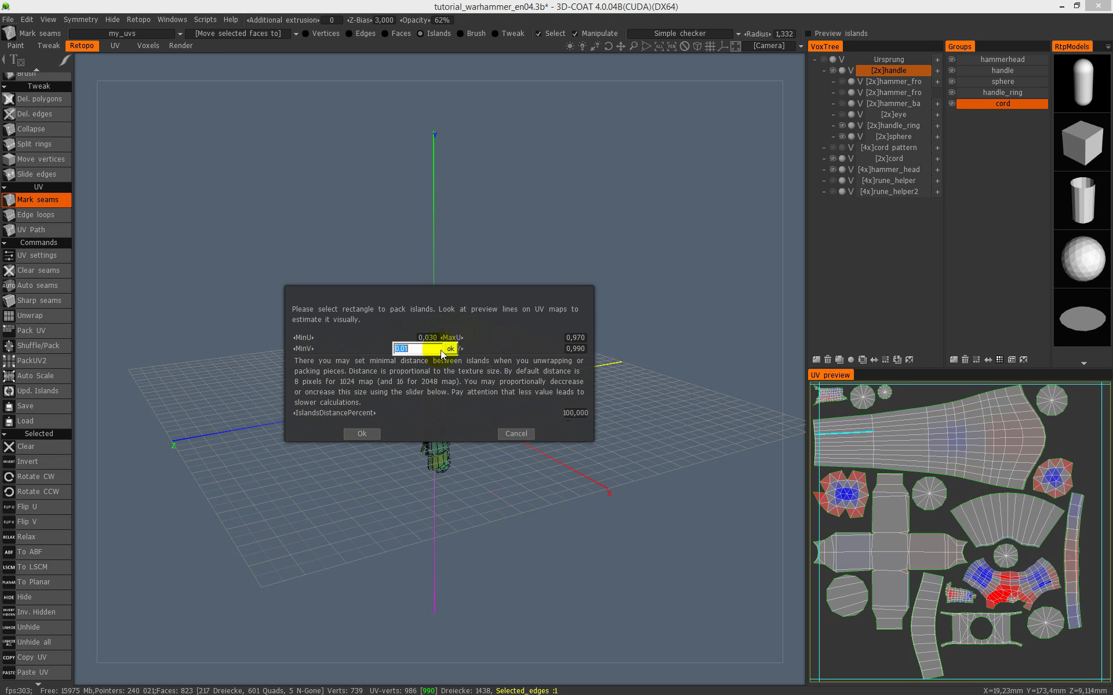
text(0,03)
key(Return)
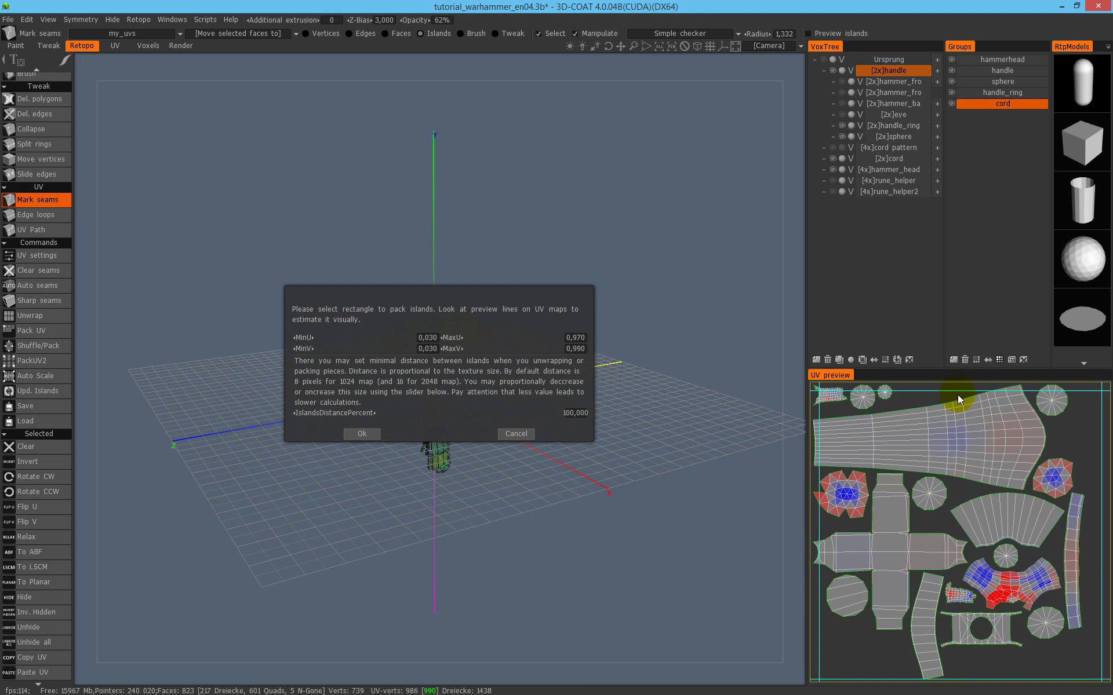
click(577, 350)
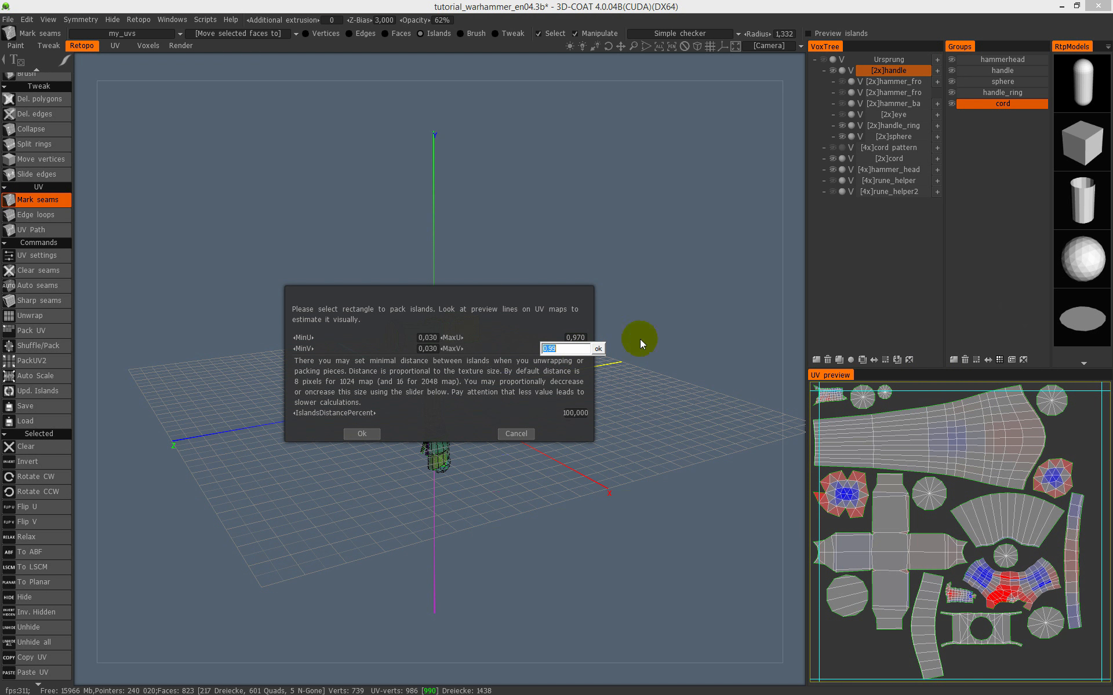
text(0,97)
key(Return)
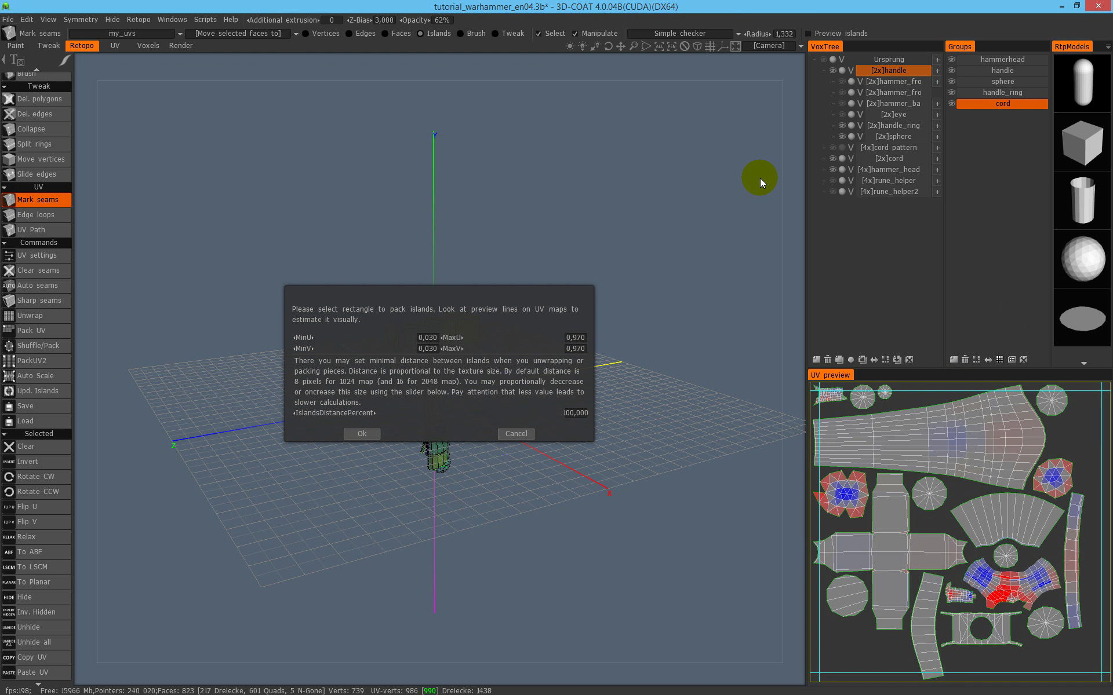
click(365, 435)
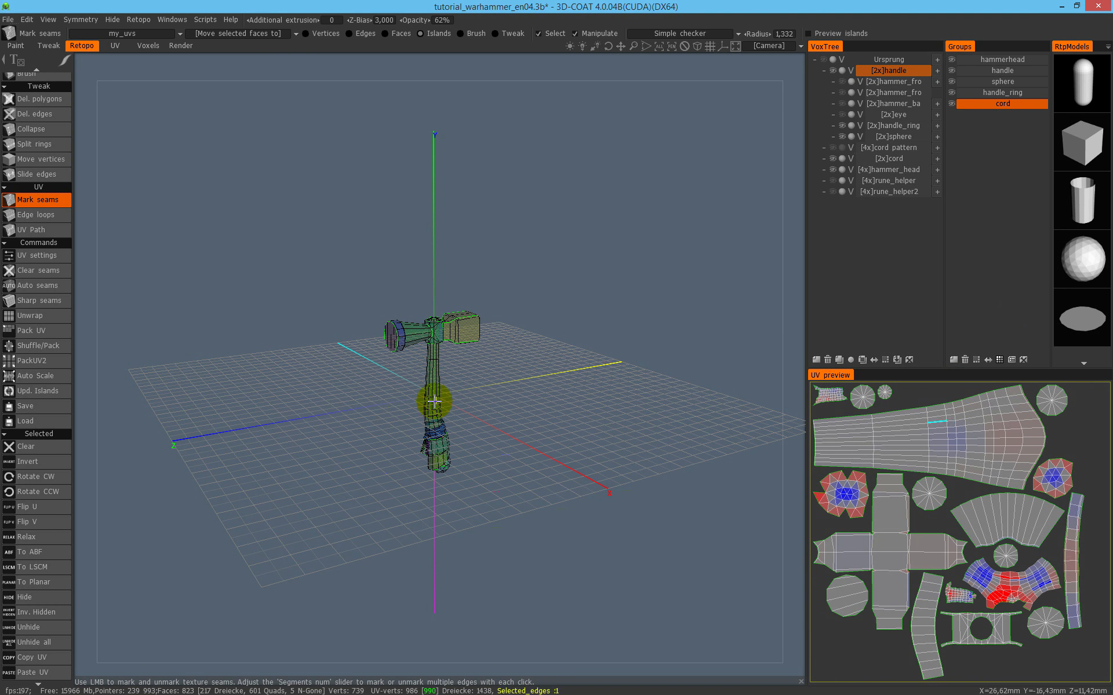
click(47, 376)
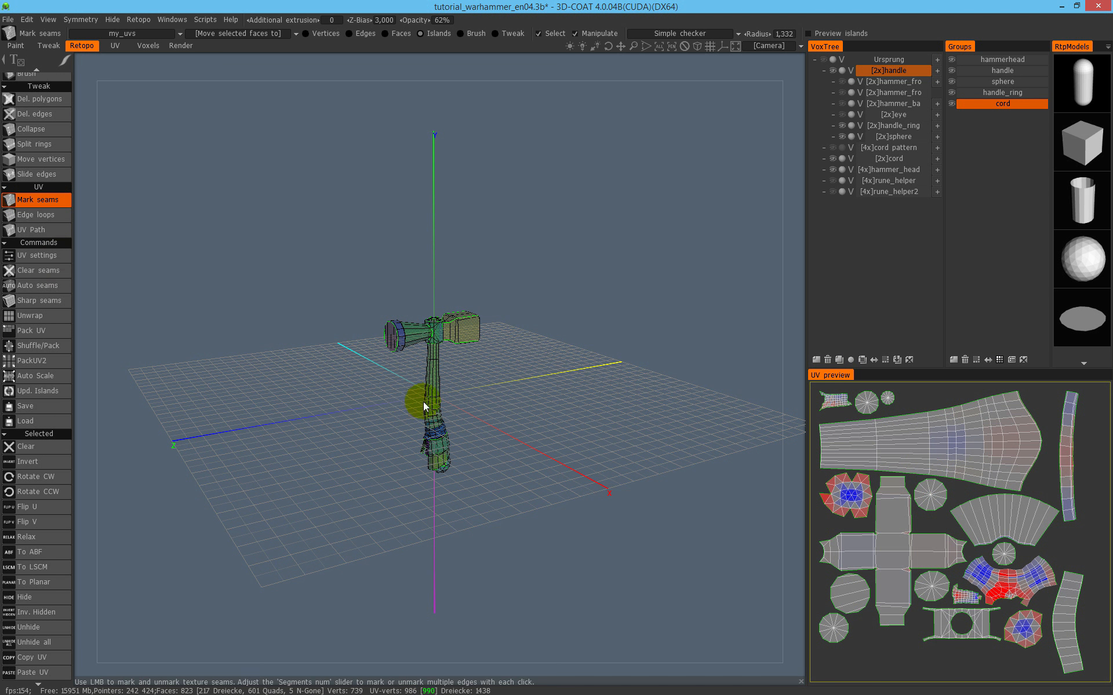
Set the IslandsDistancePercent in the UV settings to 400 and repack the islands with Auto Scale.
click(36, 256)
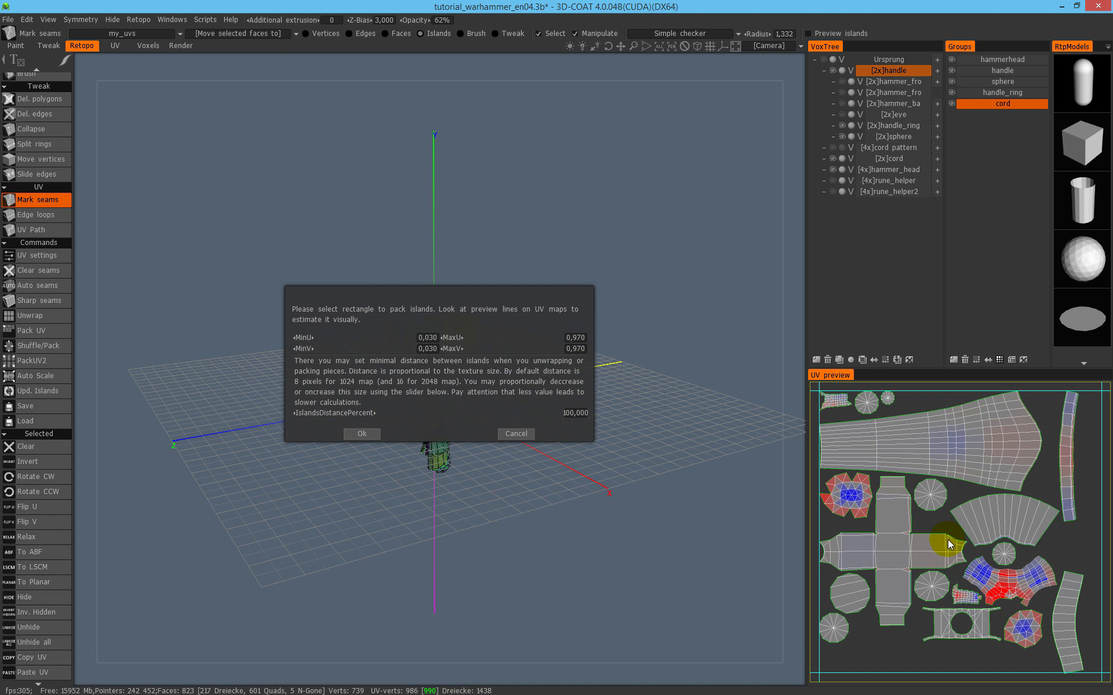
click(569, 414)
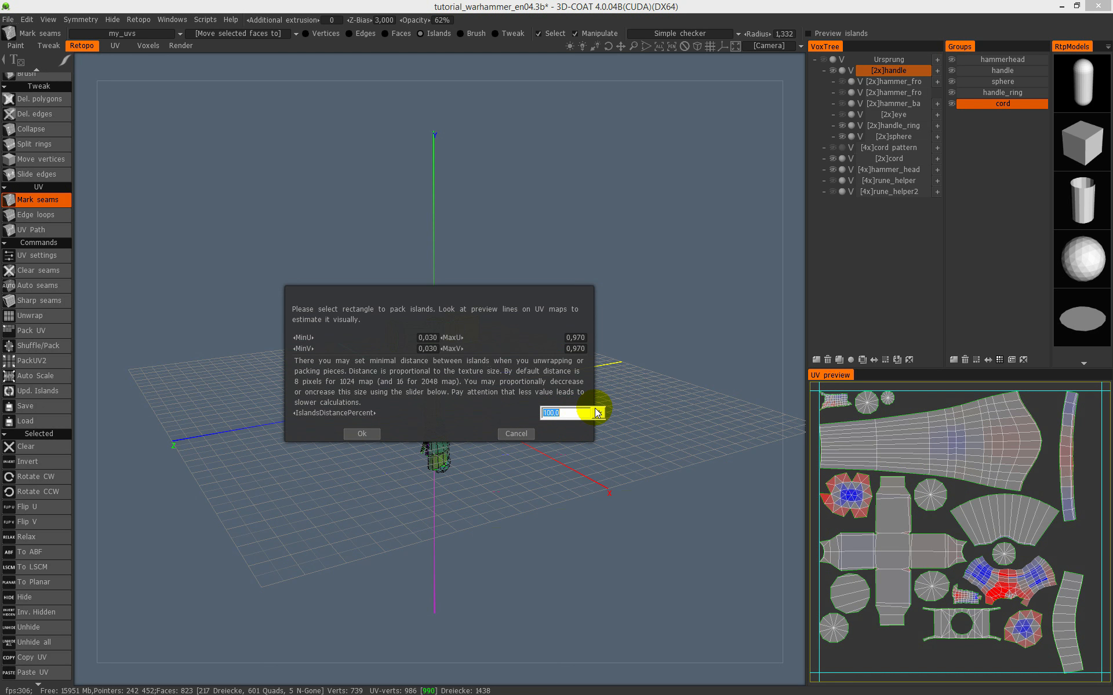
text(400)
click(597, 412)
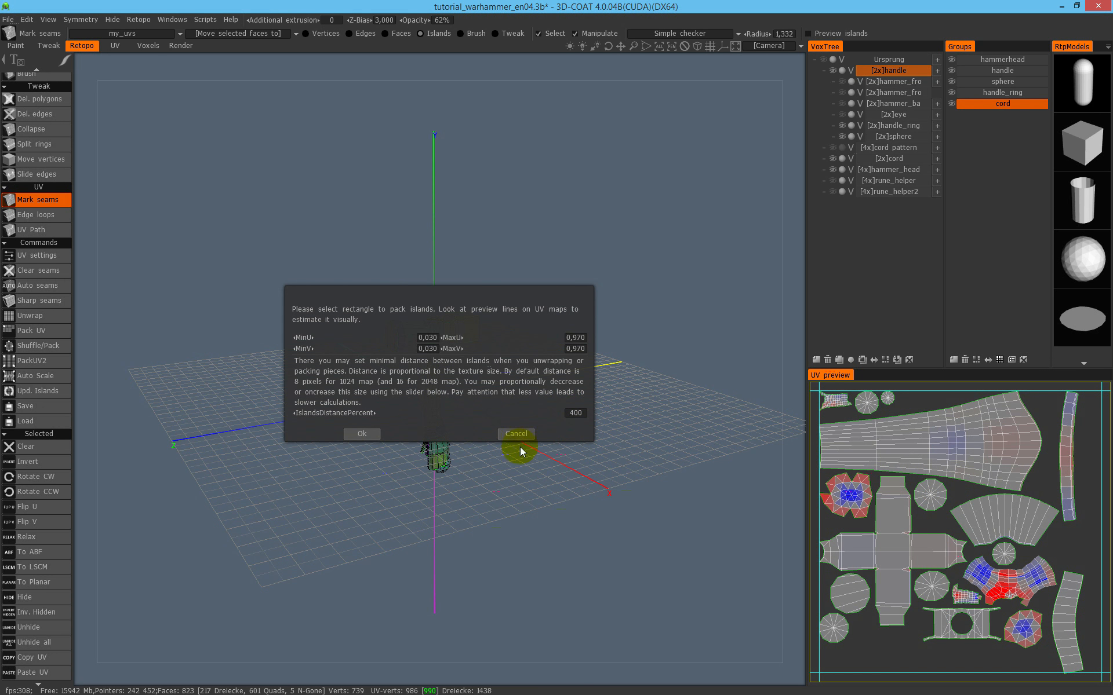
click(369, 434)
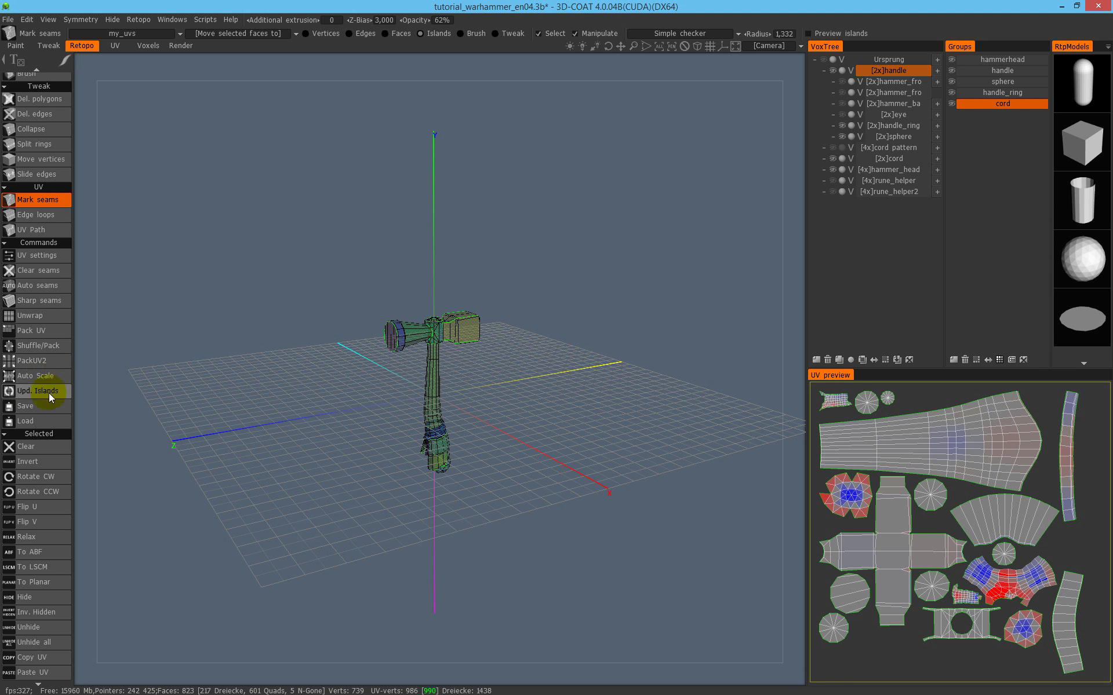
click(44, 378)
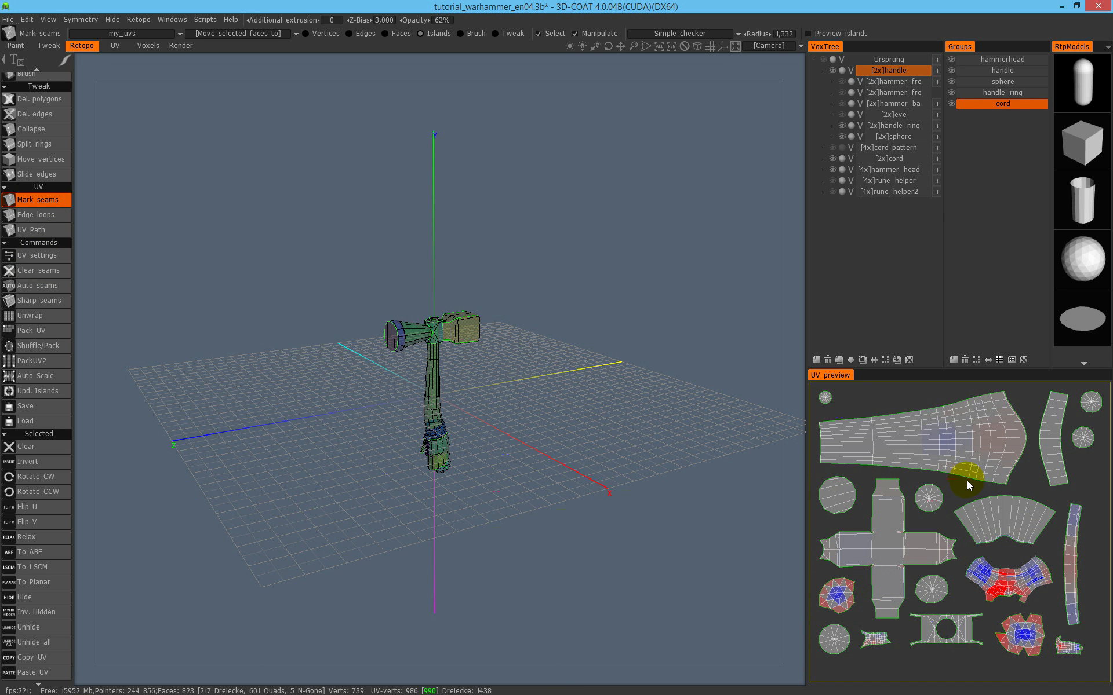
scroll(462, 298, up, 5)
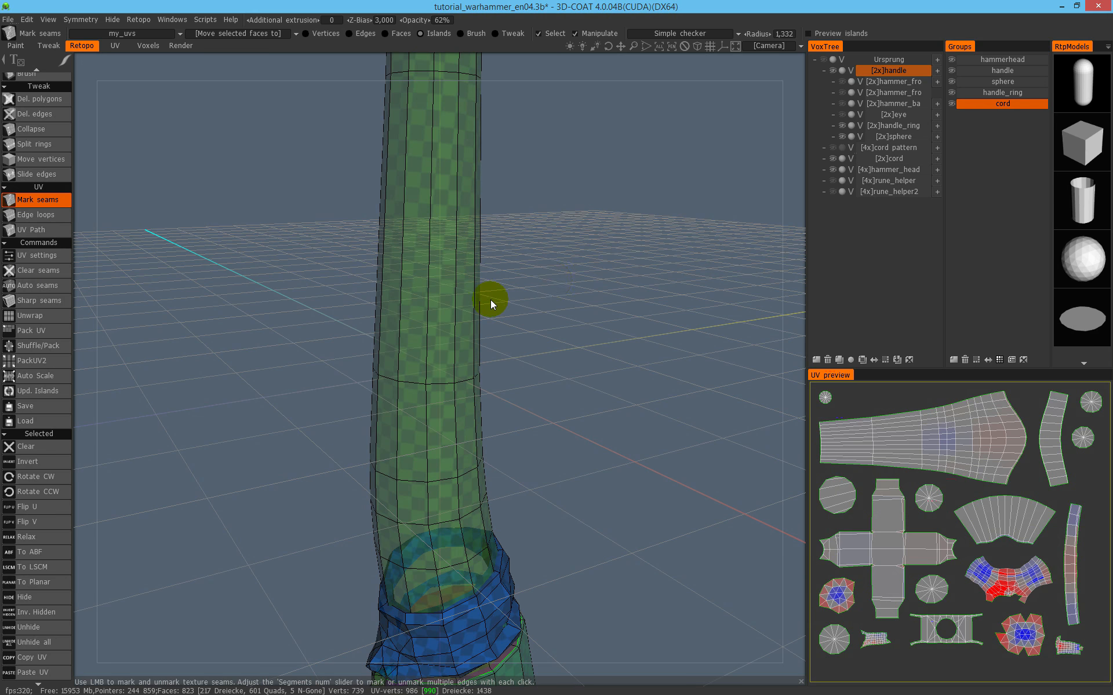
scroll(490, 300, down, 4)
scroll(472, 300, up, 2)
right_drag(468, 322, 437, 288)
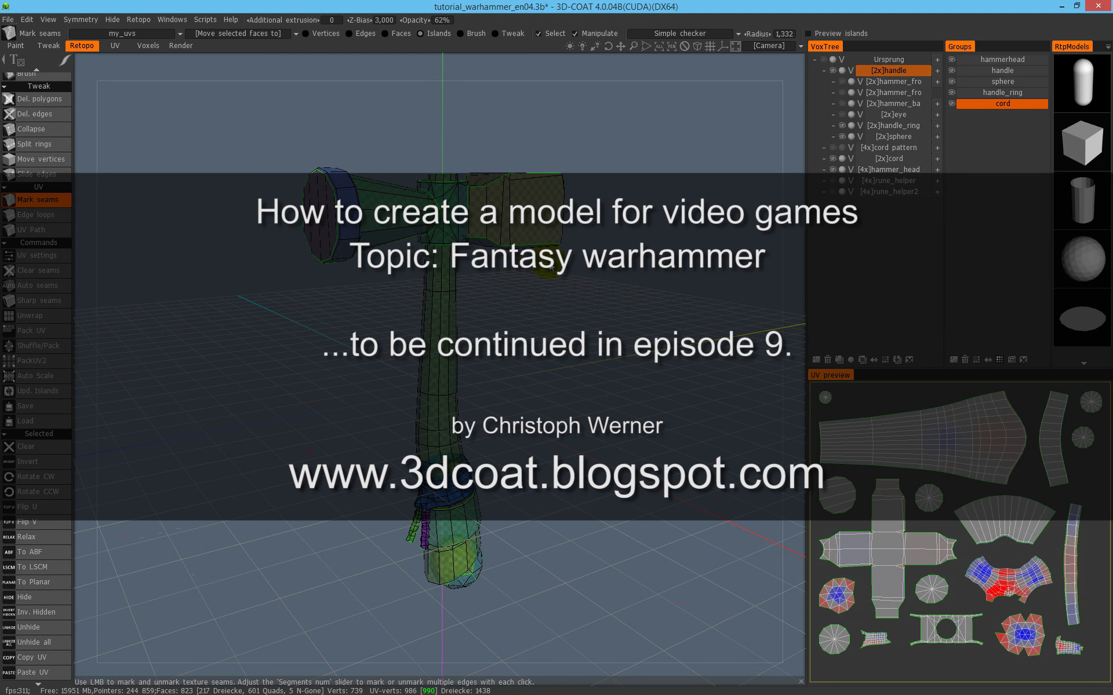
drag(551, 267, 503, 163)
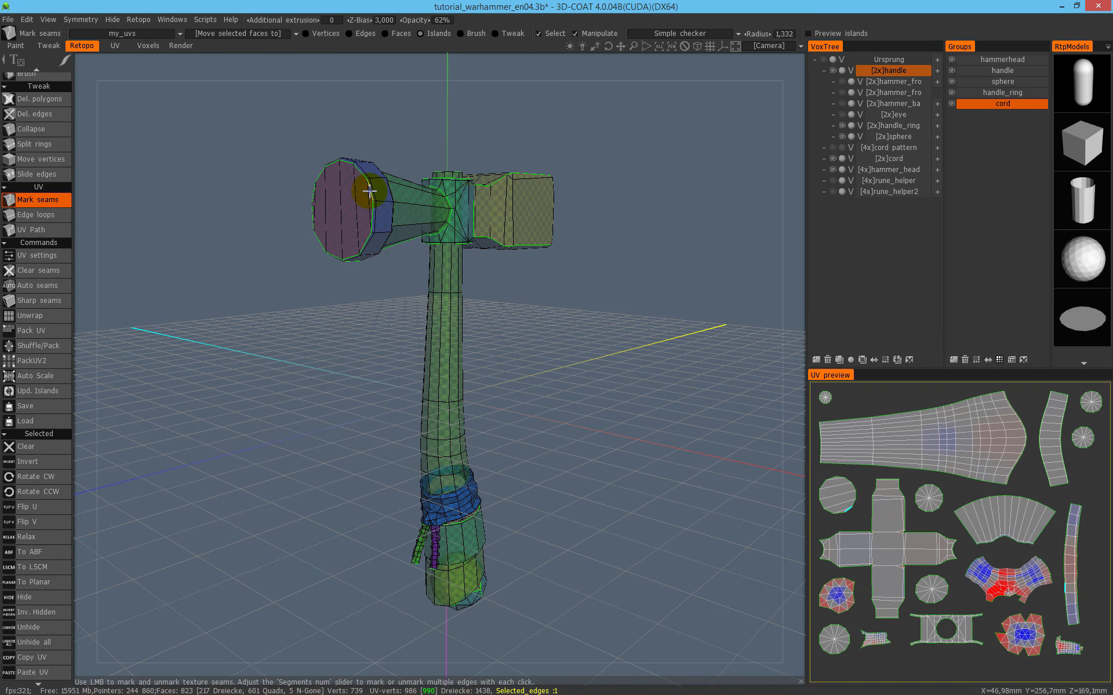